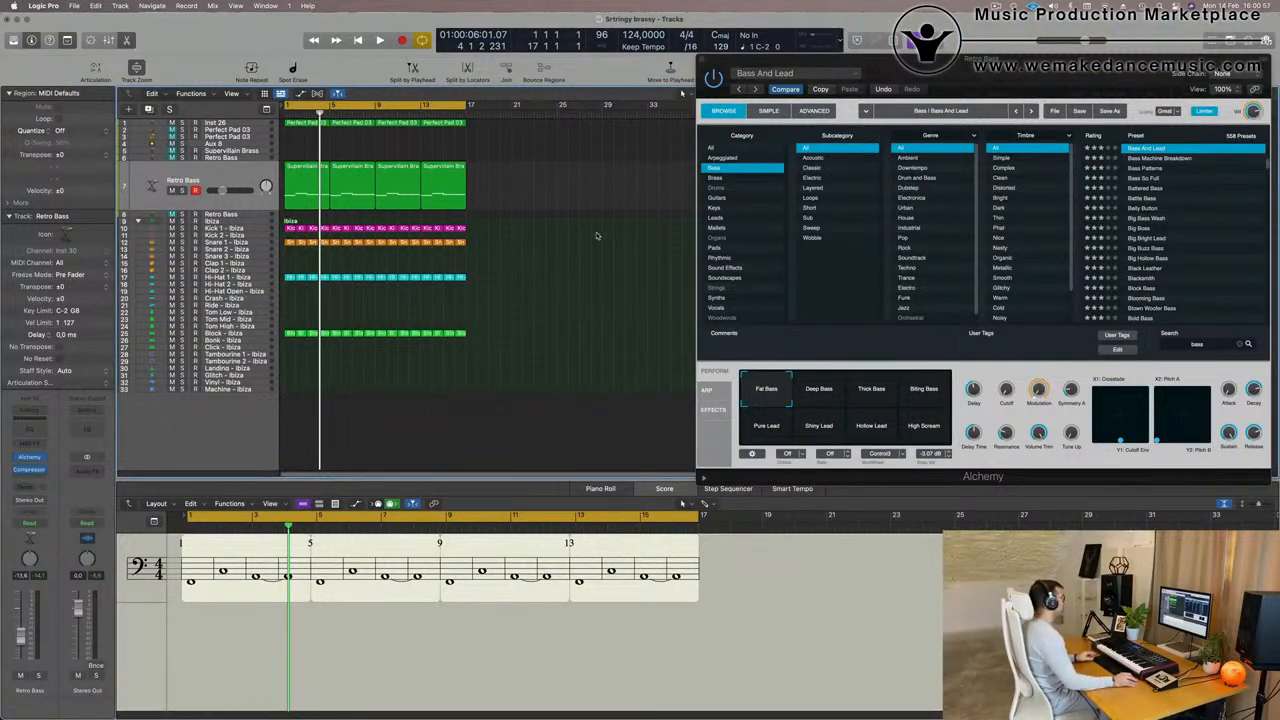
# - Play the arrangement and listen to the Retro Bass track carrying the Supervillain Brass regions in solo, restoring the full mix before stopping
pyautogui.press('space')
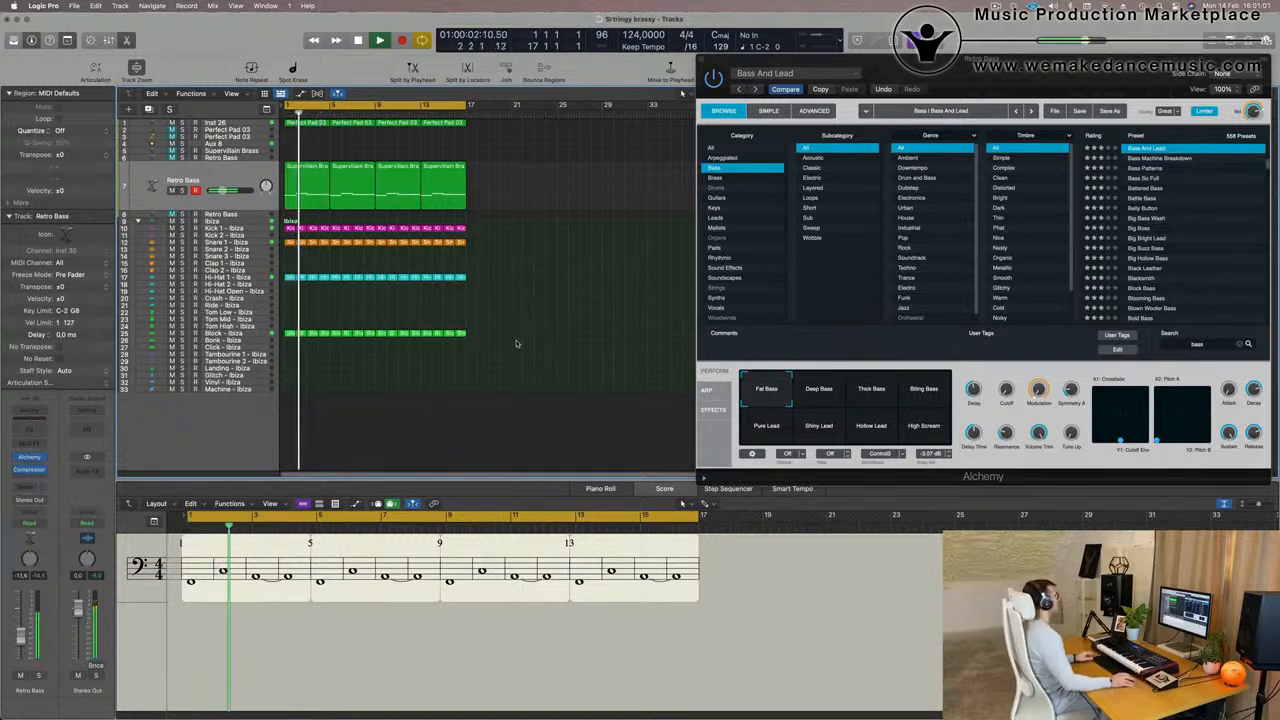
pyautogui.scroll(5, 517, 343)
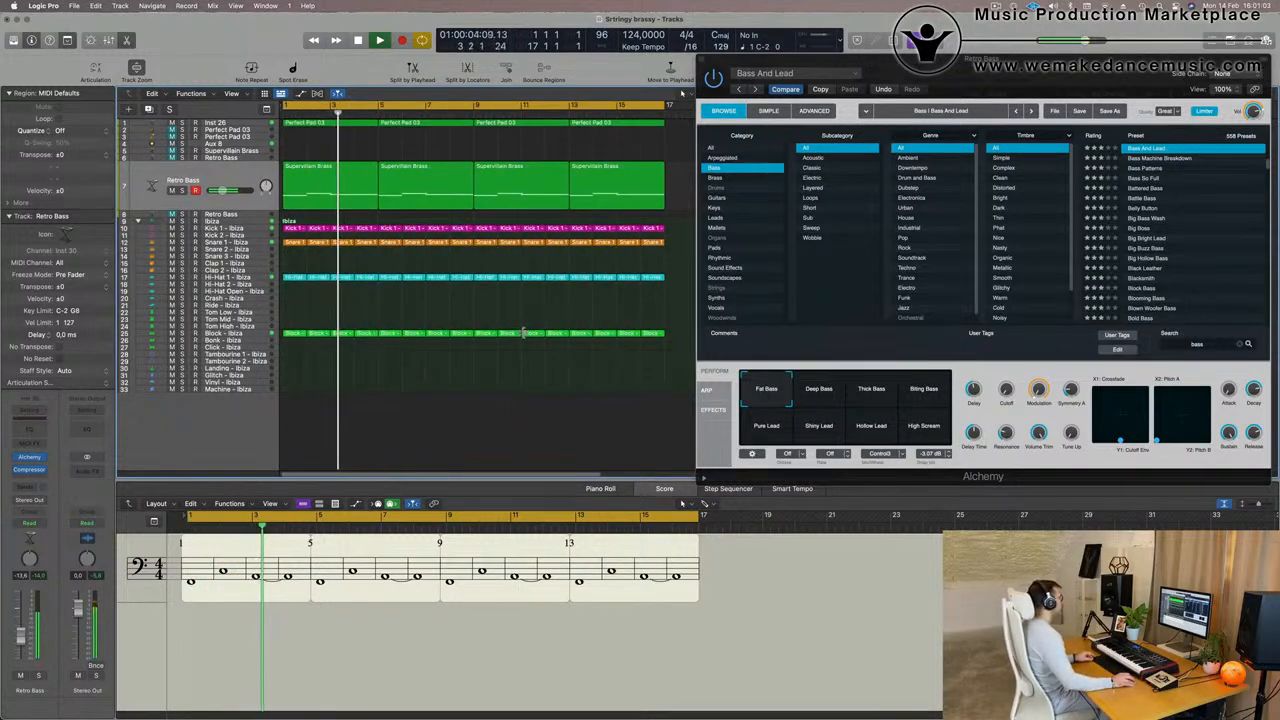
pyautogui.scroll(5, 520, 330)
pyautogui.scroll(-1, 530, 296)
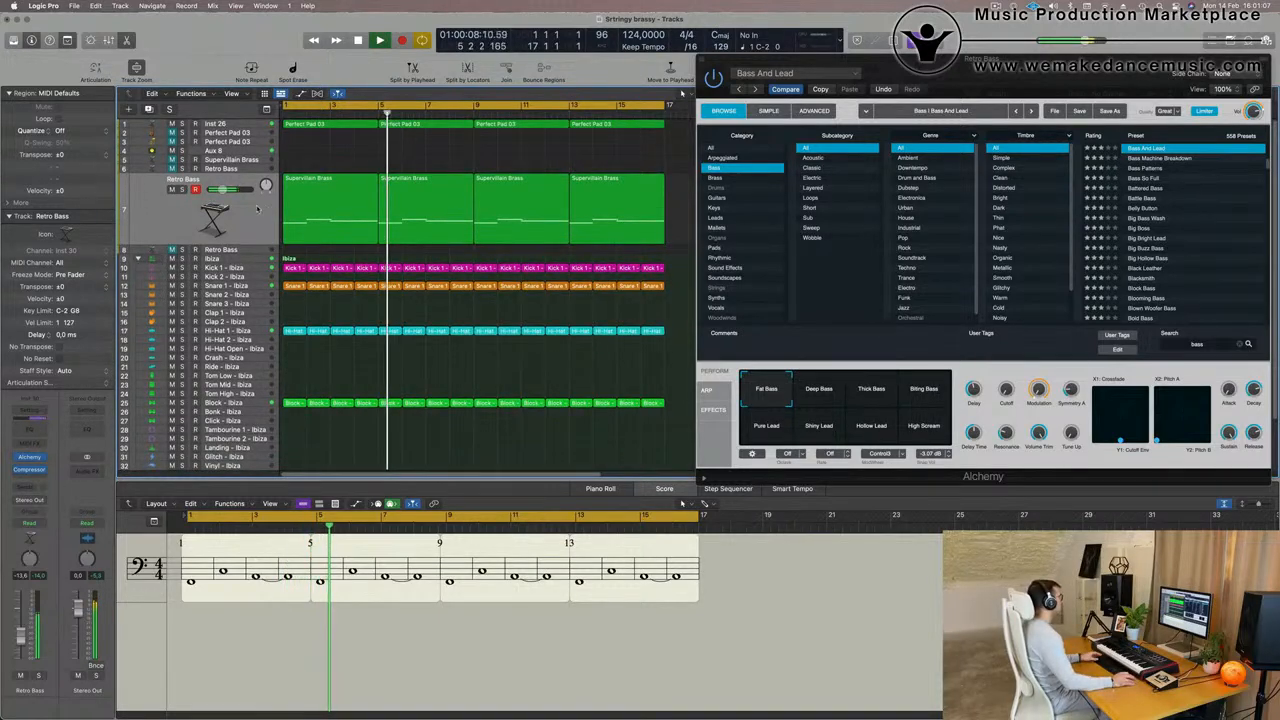
pyautogui.click(182, 205)
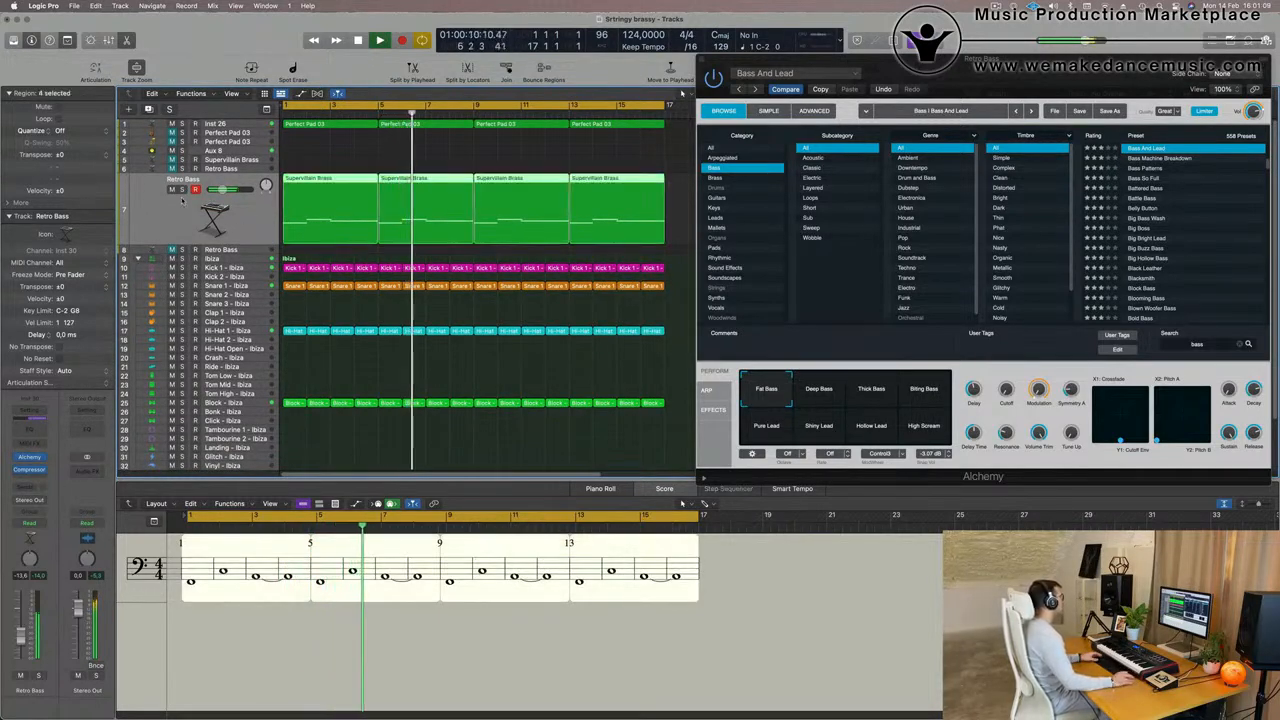
pyautogui.press('s')
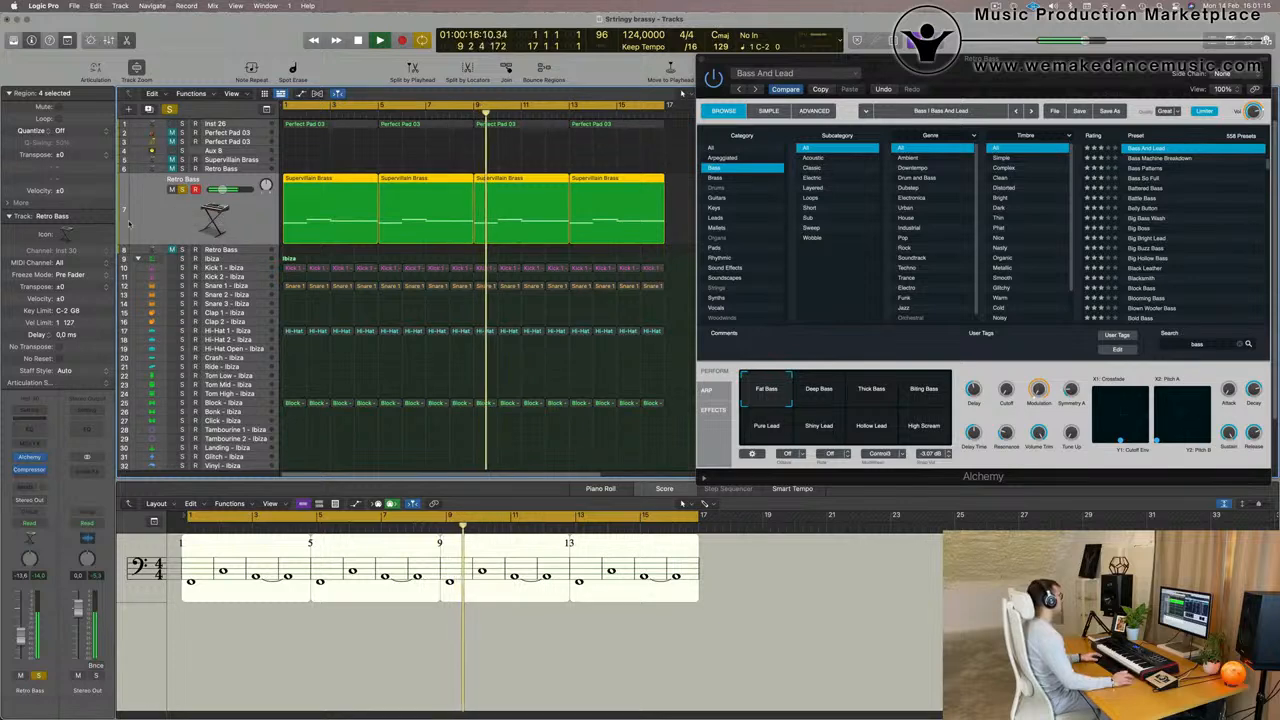
pyautogui.click(181, 188)
pyautogui.keyDown('ctrl'); pyautogui.keyDown('alt'); pyautogui.click(386, 160); pyautogui.keyUp('alt'); pyautogui.keyUp('ctrl')
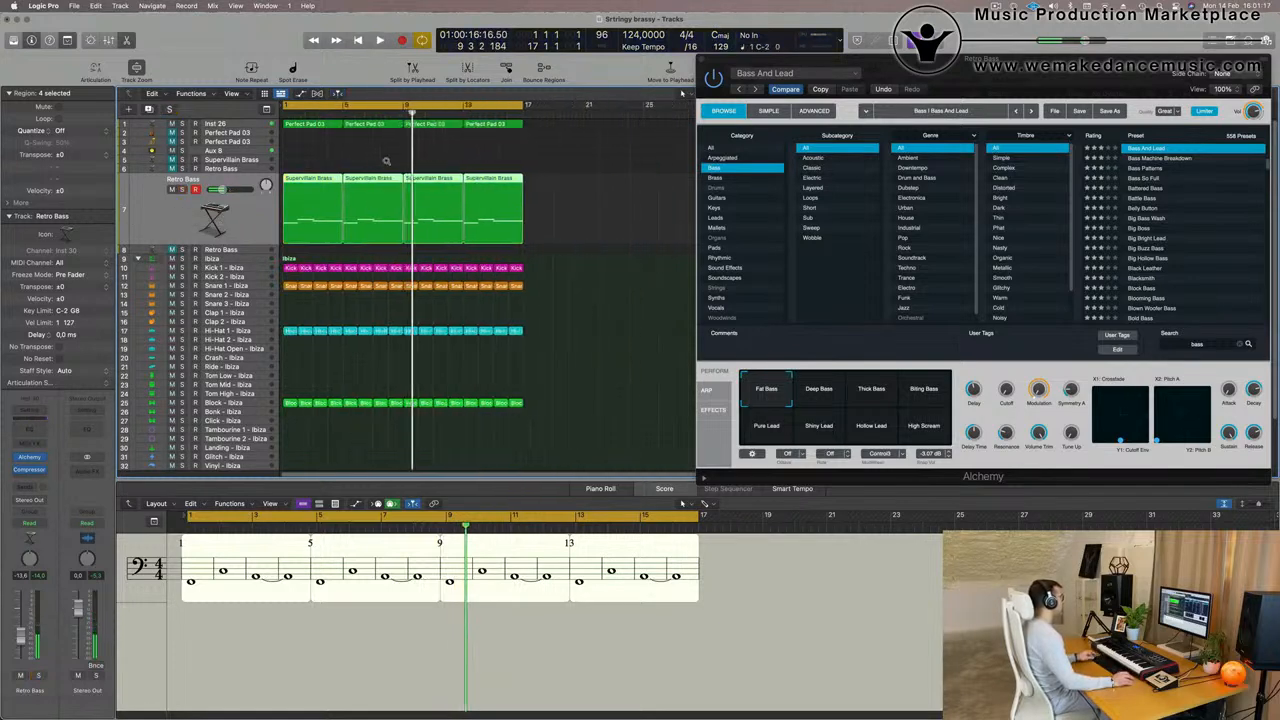
# - Select the Inst 26 pad track and play the whole arrangement from the start
pyautogui.click(491, 125)
pyautogui.click(241, 124)
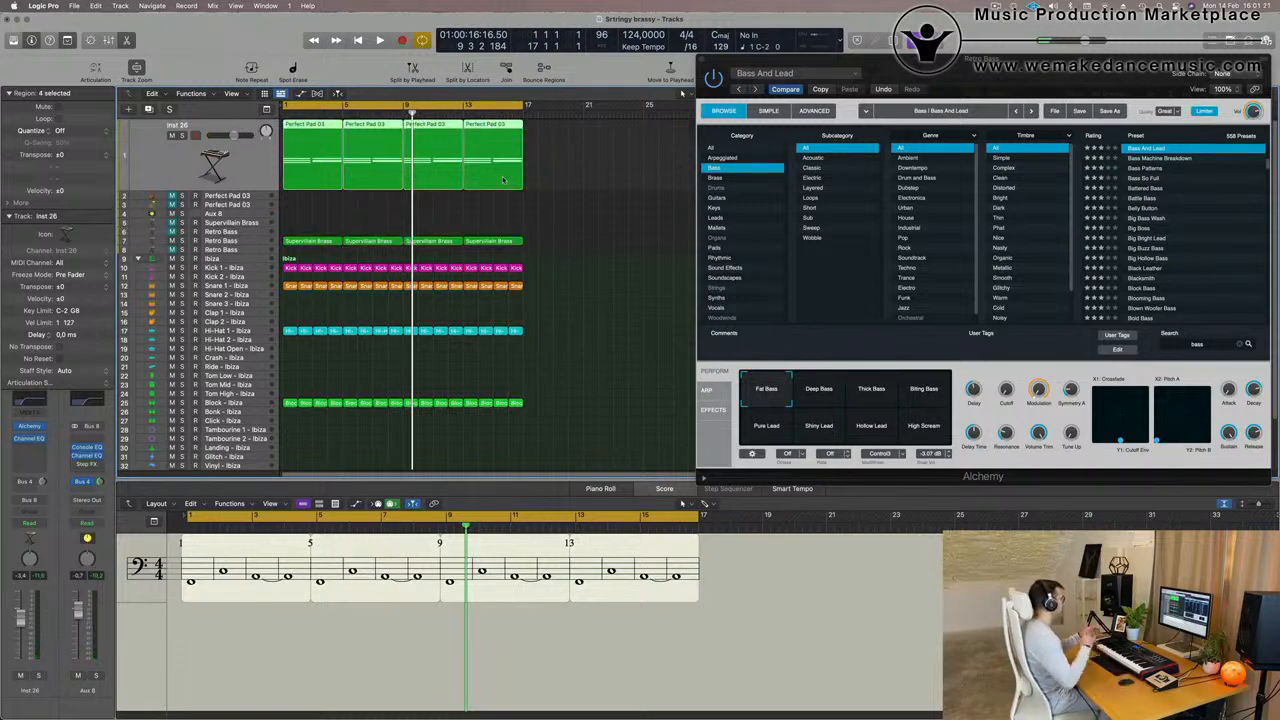
pyautogui.click(562, 205)
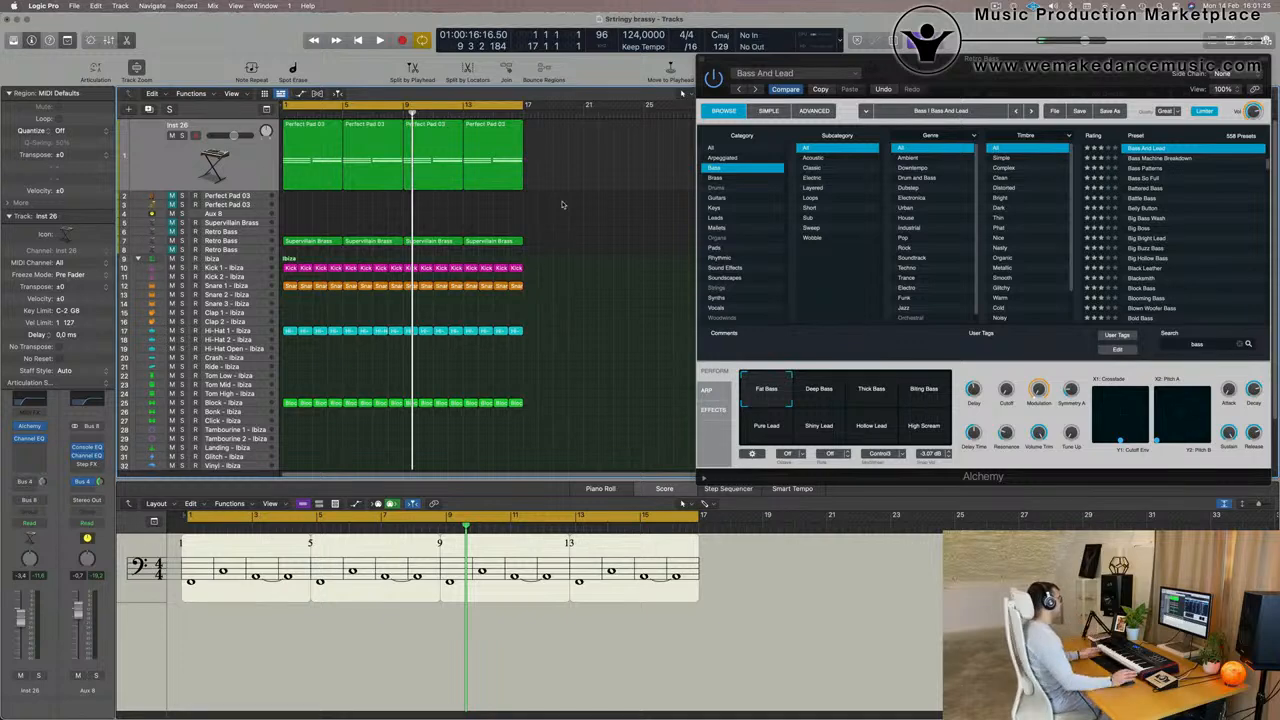
pyautogui.press('Return')
pyautogui.press('space')
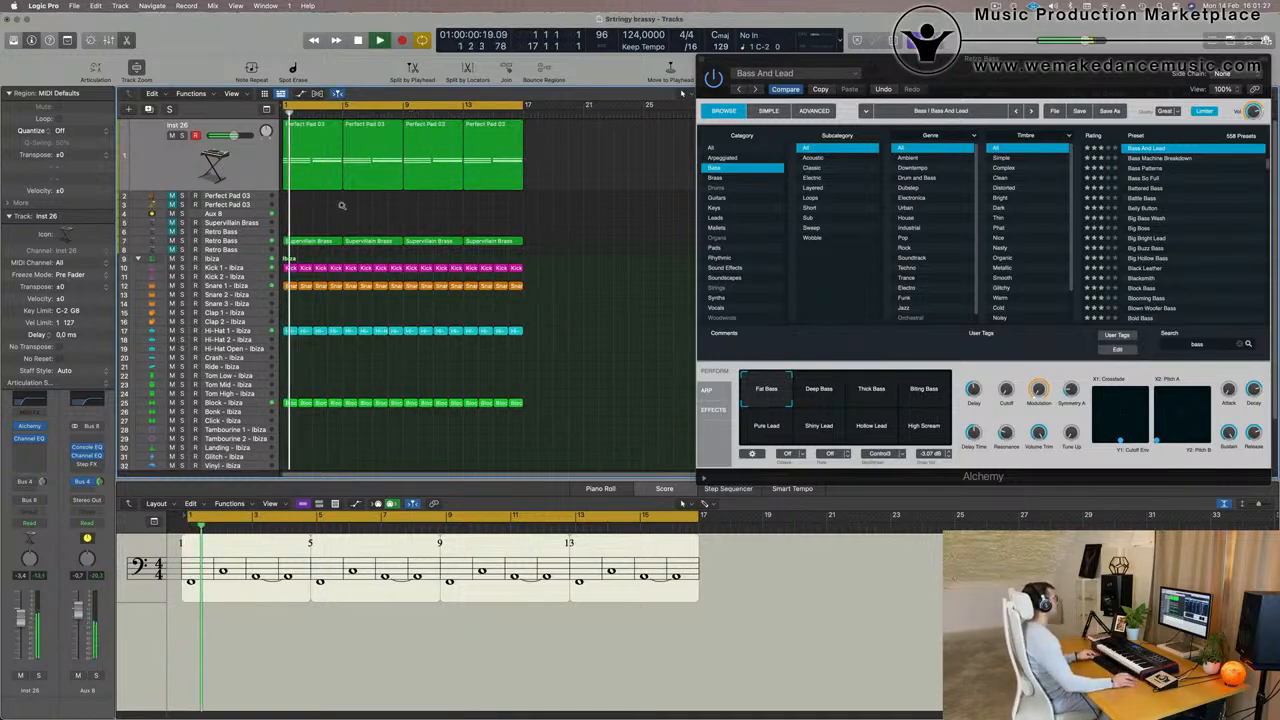
pyautogui.scroll(3, 342, 206)
pyautogui.hscroll(3, 342, 208)
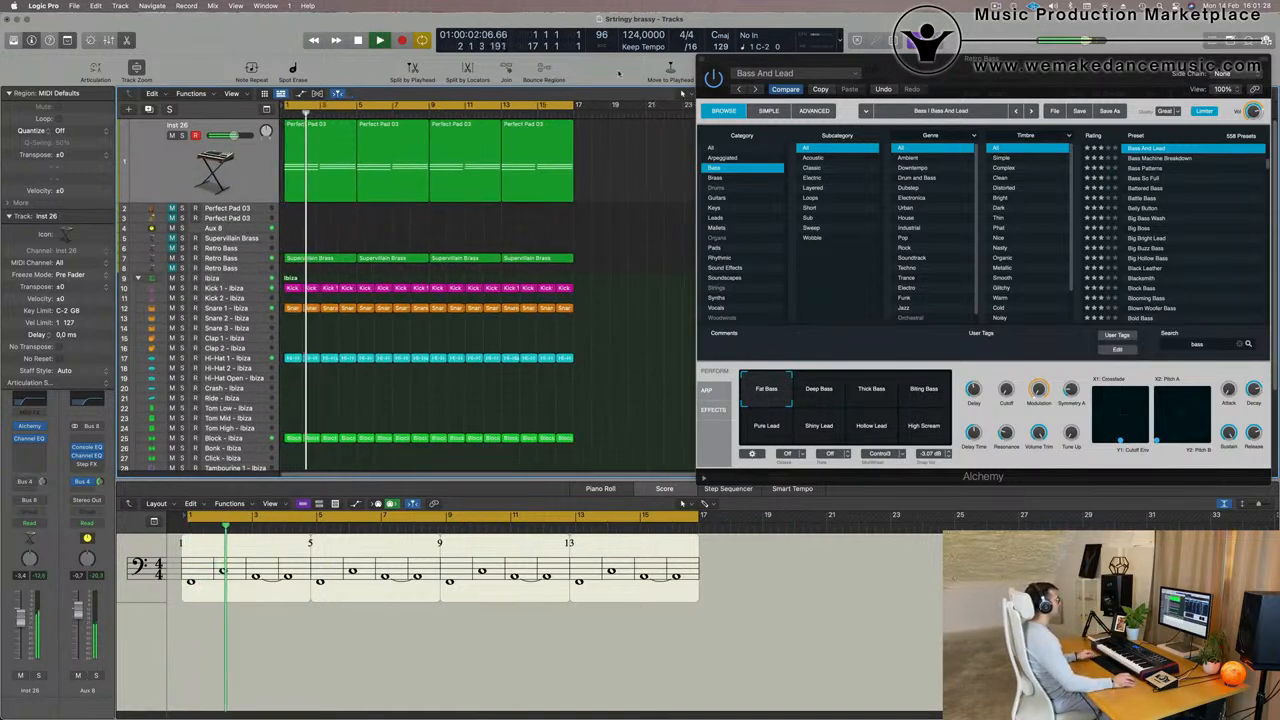
# - Close the Alchemy window and replay the arrangement from the start with Retro Bass track 7 selected
pyautogui.click(702, 63)
pyautogui.click(222, 258)
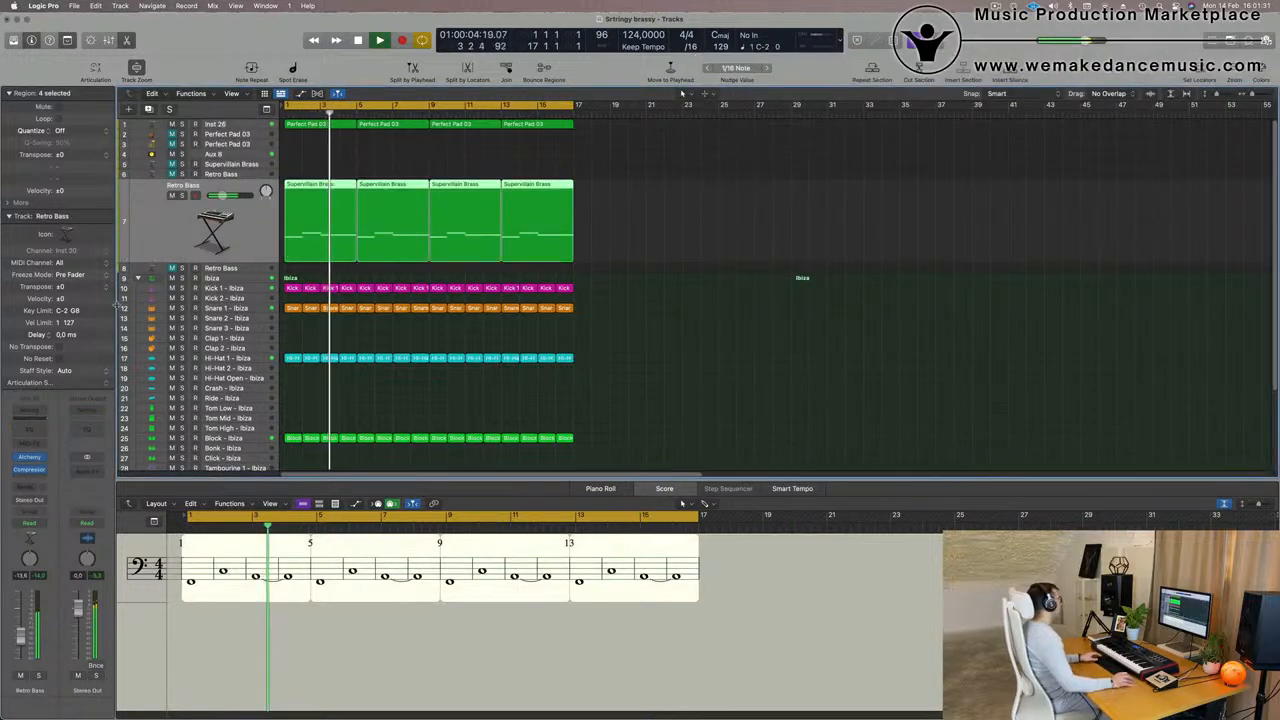
pyautogui.press('space')
pyautogui.press('Return')
pyautogui.press('space')
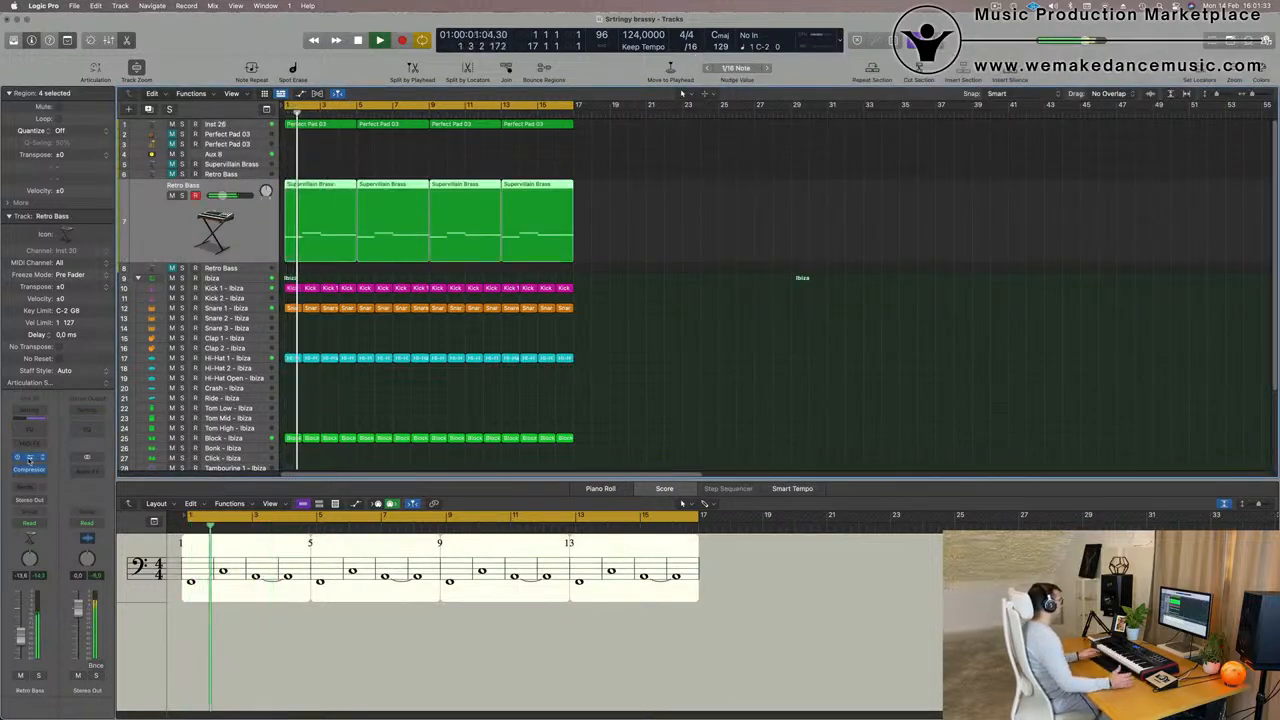
# - Examine the Glide control in the advanced view of the Retro Bass Alchemy synth, and close the plug-in window
pyautogui.press('v')
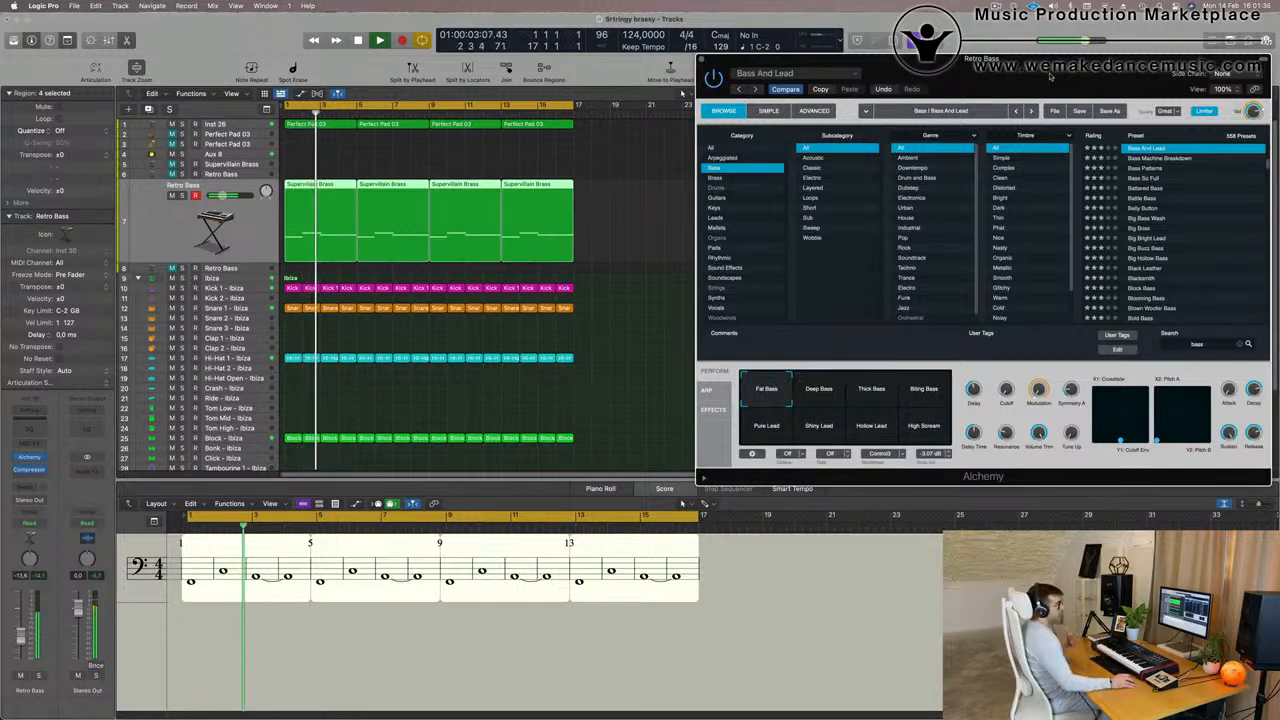
pyautogui.moveTo(1046, 79); pyautogui.dragTo(845, 66)
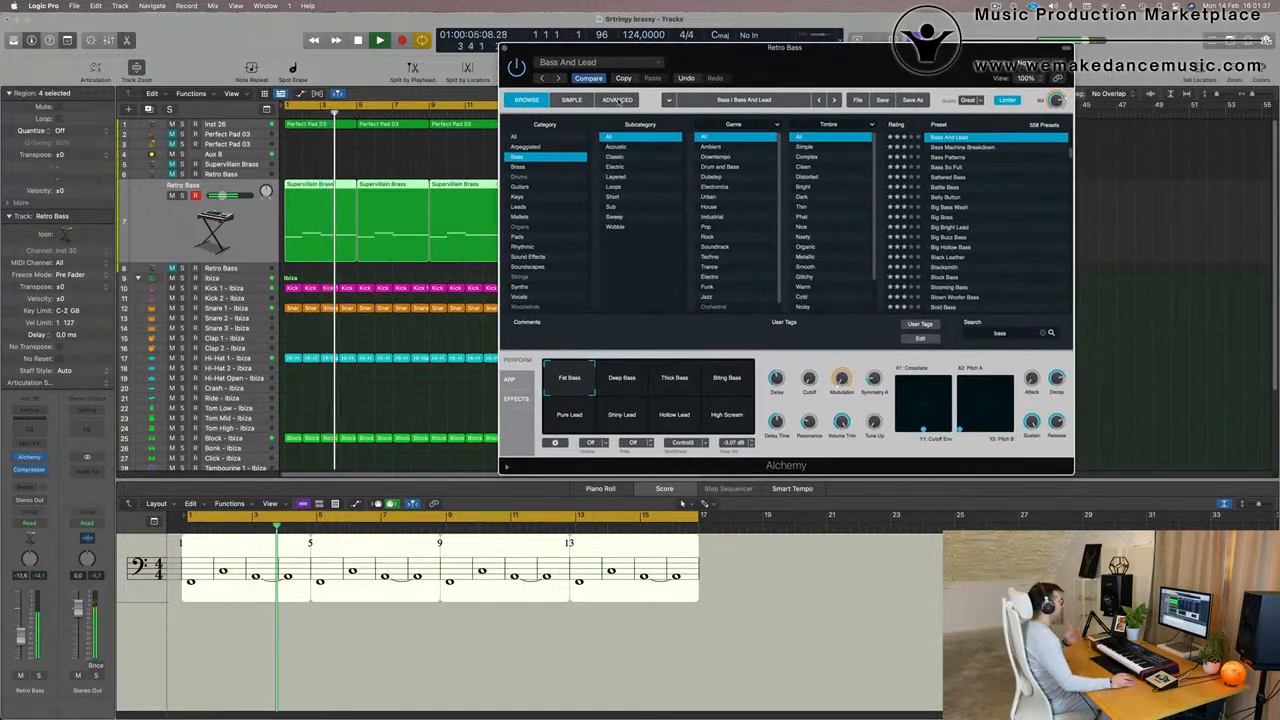
pyautogui.click(617, 100)
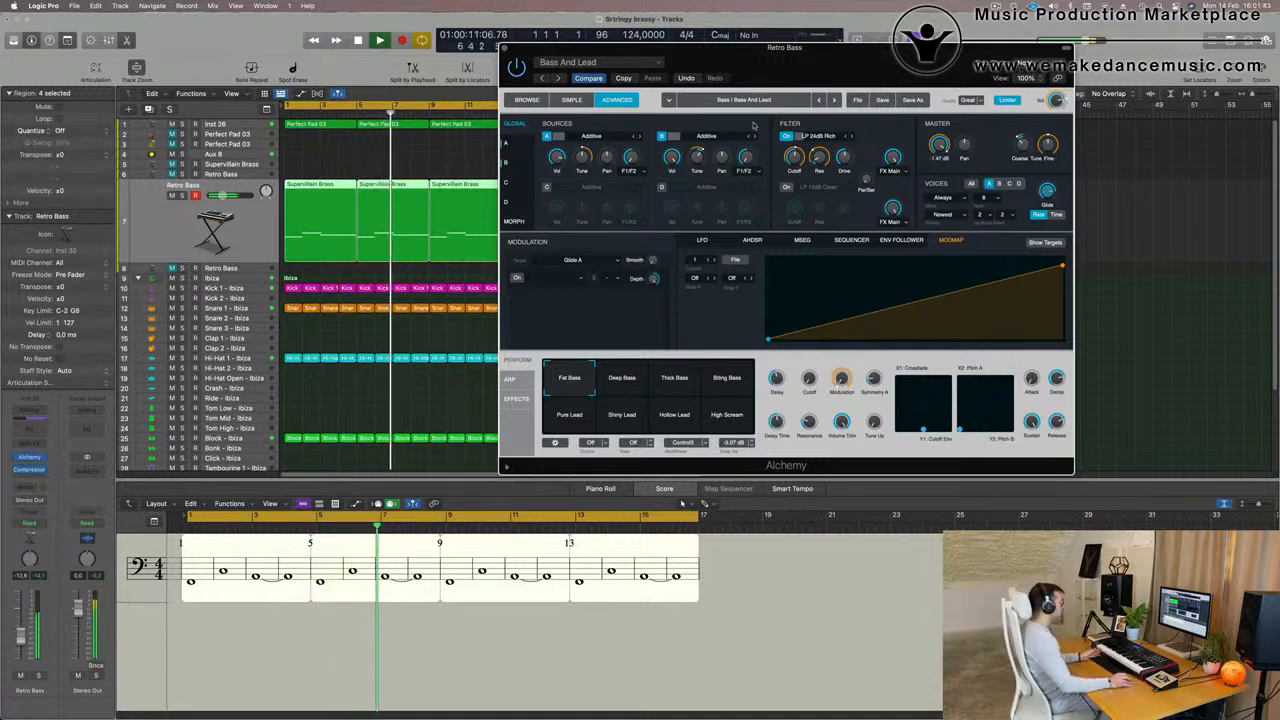
pyautogui.moveTo(1048, 198)
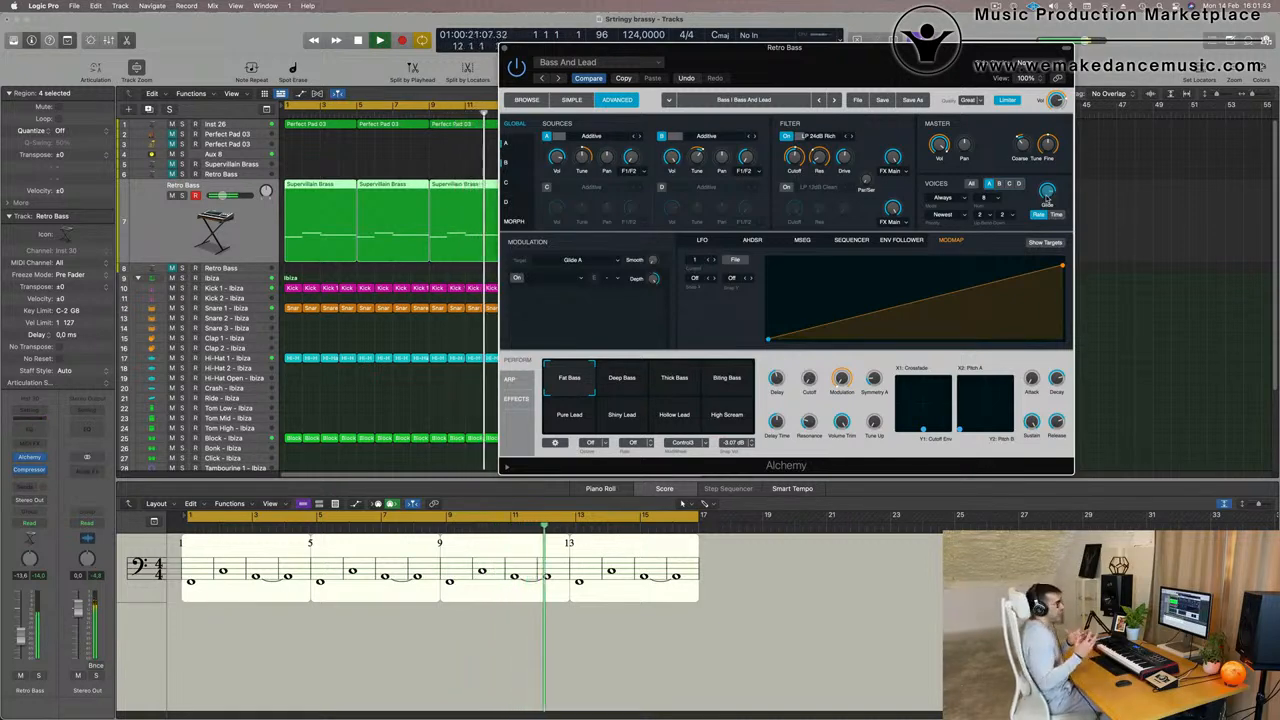
pyautogui.moveTo(878, 56); pyautogui.dragTo(720, 83)
pyautogui.click(382, 69)
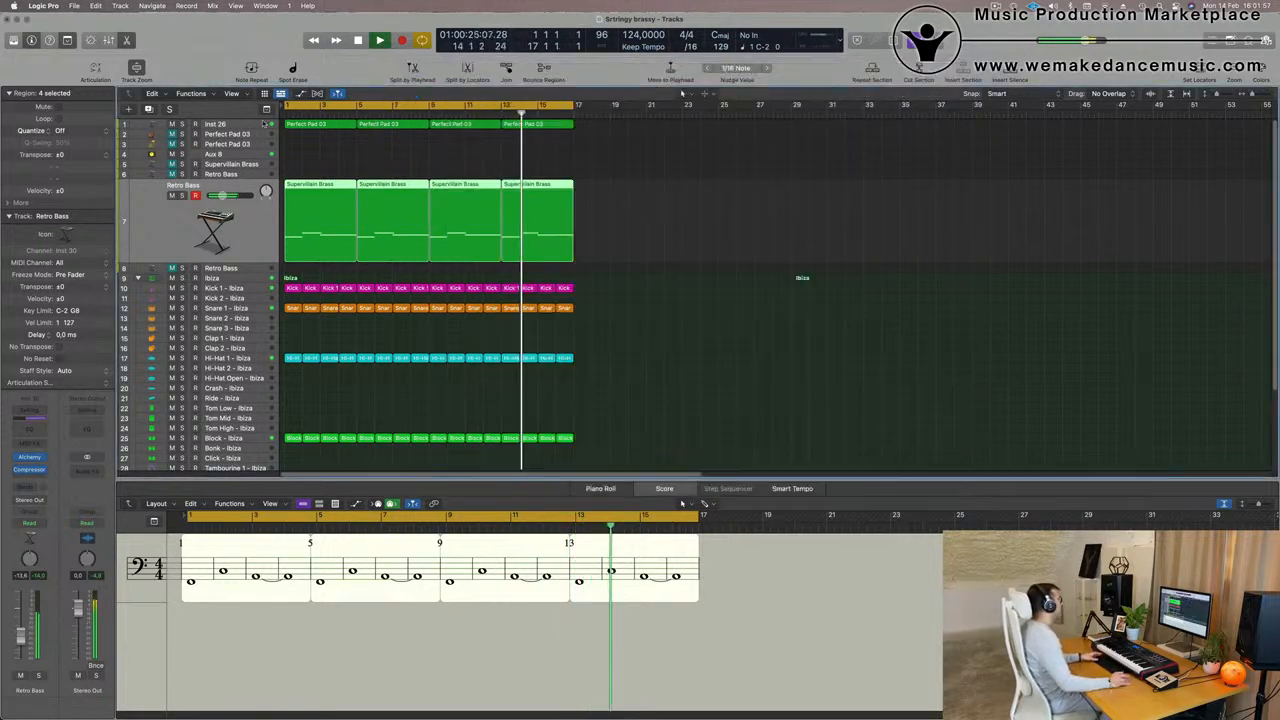
# - Audition the Inst 26 track in solo, lower its volume to -10.0 dB and raise its Bus 4 send
pyautogui.click(216, 125)
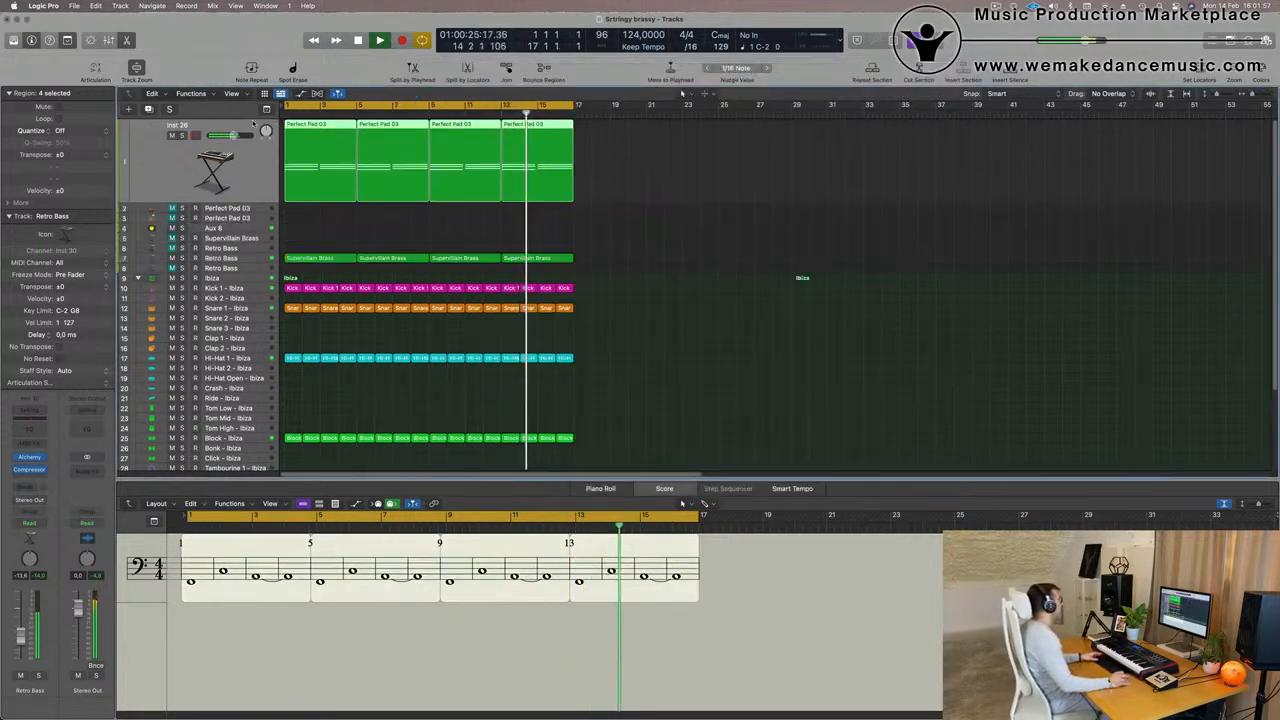
pyautogui.click(39, 676)
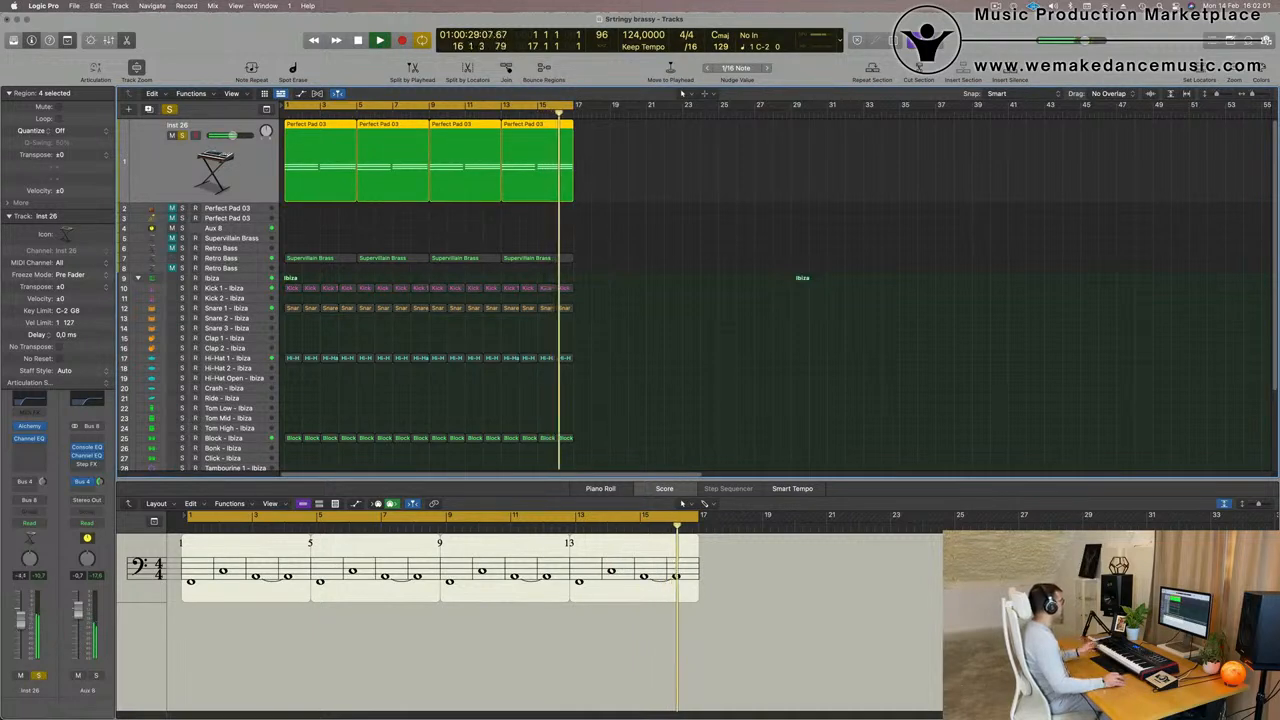
pyautogui.click(39, 676)
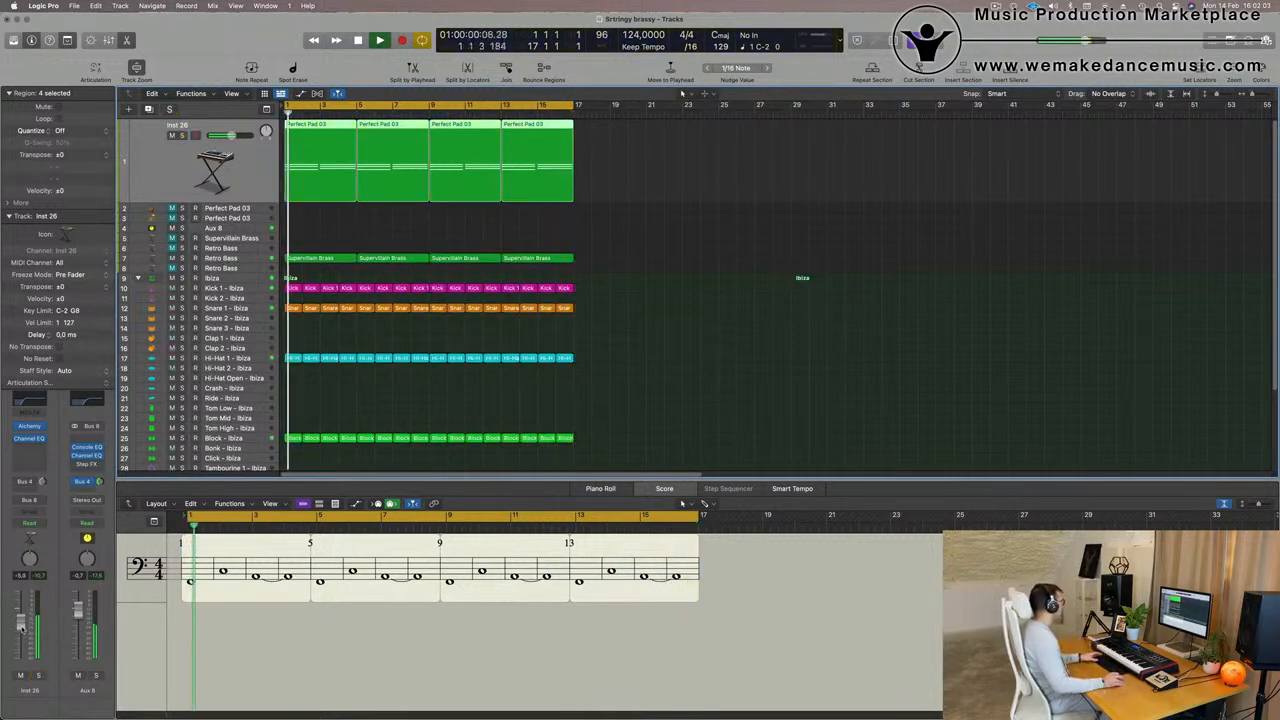
pyautogui.moveTo(43, 483); pyautogui.dragTo(43, 481)
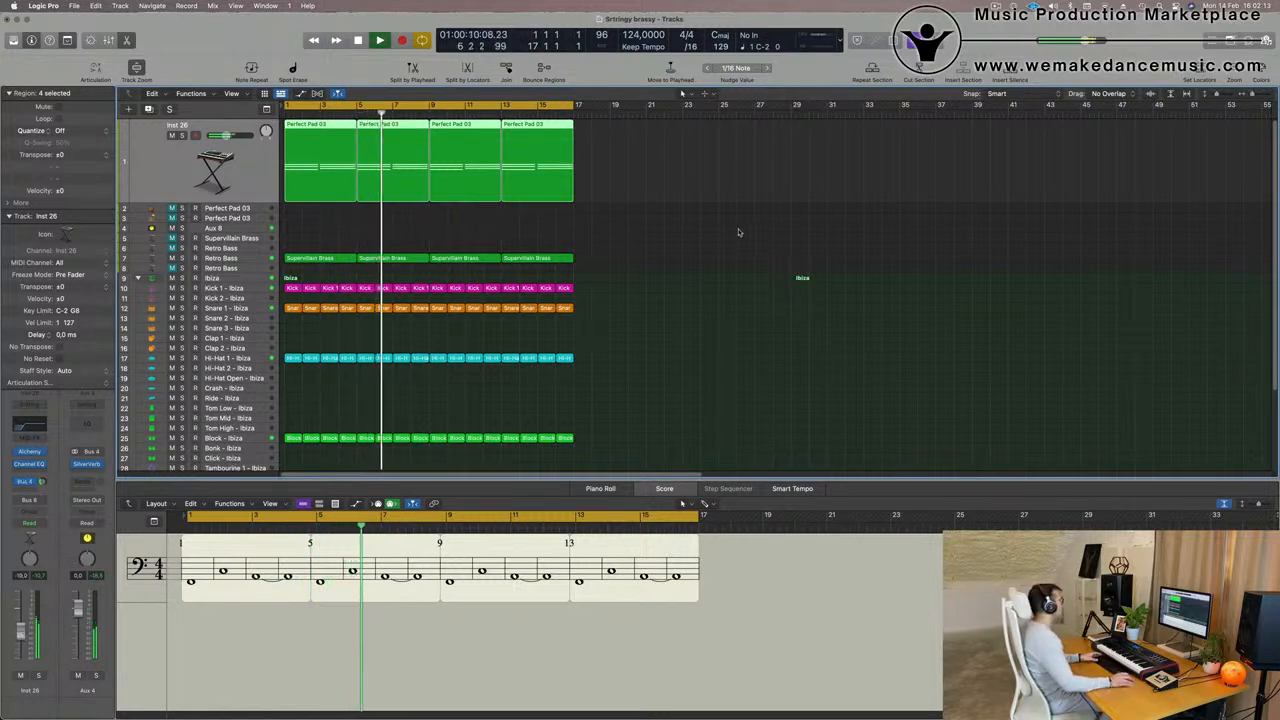
pyautogui.click(609, 257)
pyautogui.press('Return')
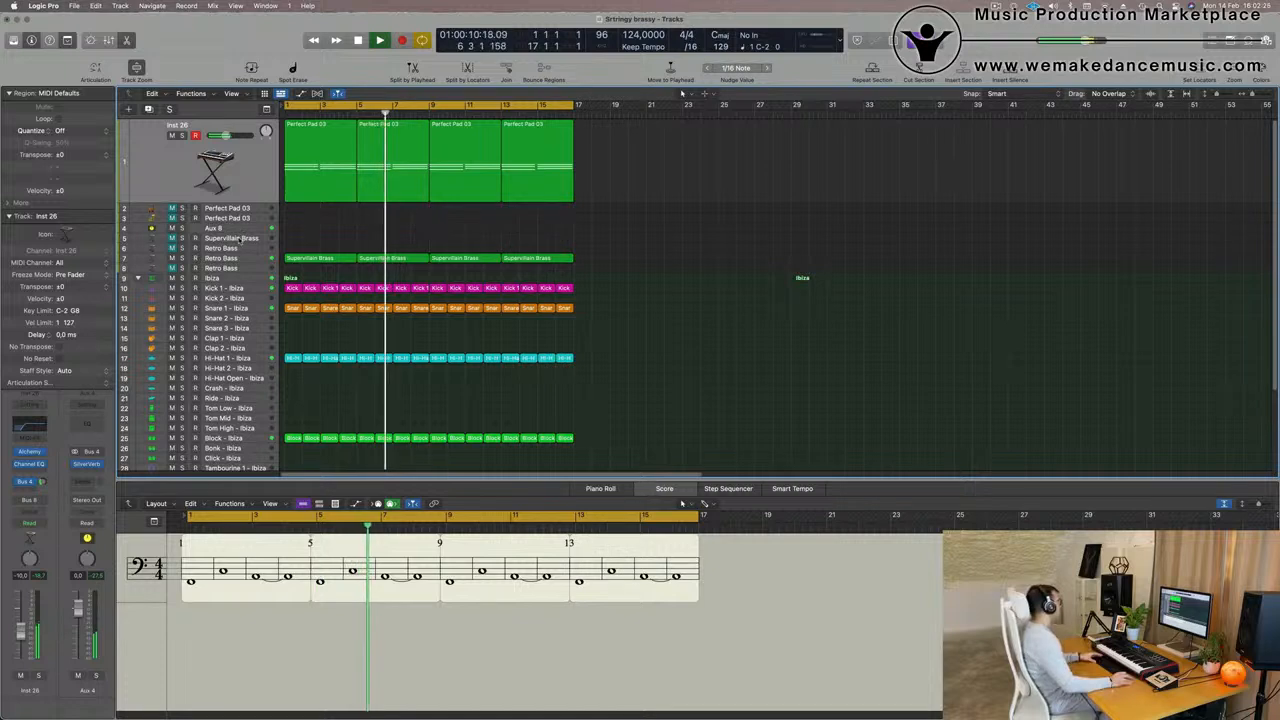
# - Select the muted Retro Bass track 6 and restart playback from the beginning
pyautogui.click(238, 242)
pyautogui.press('Return')
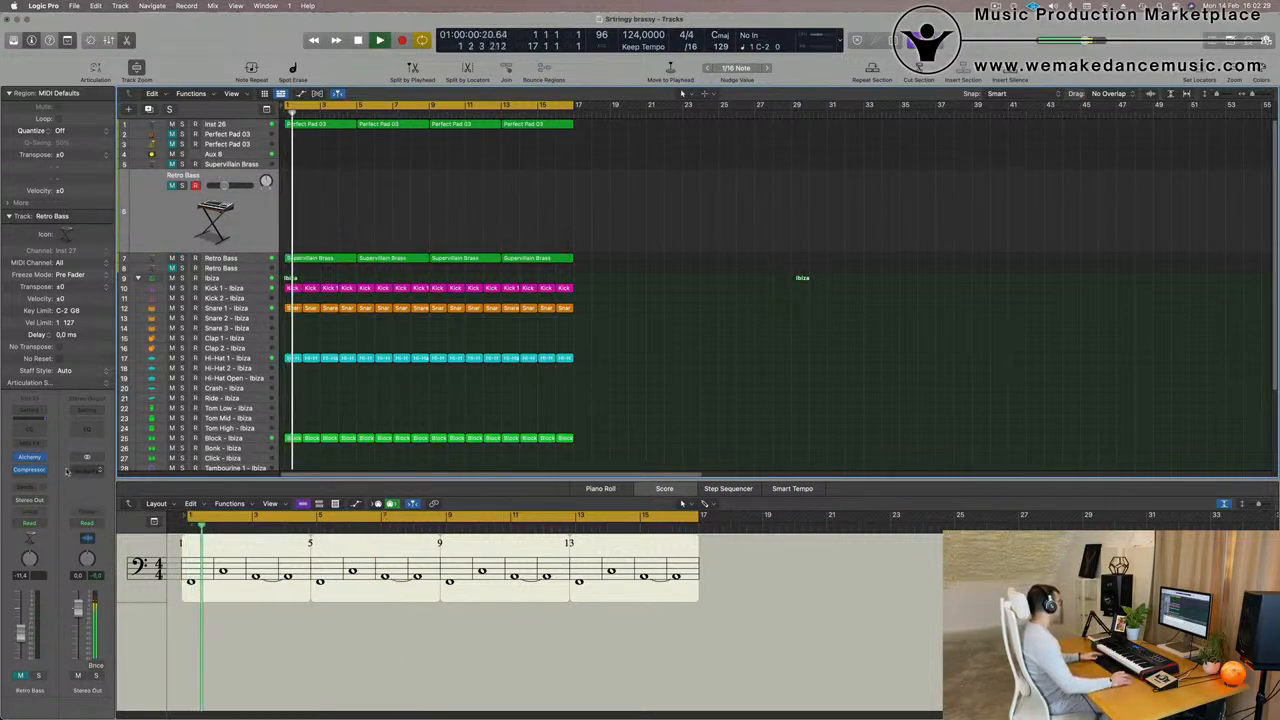
pyautogui.click(31, 456)
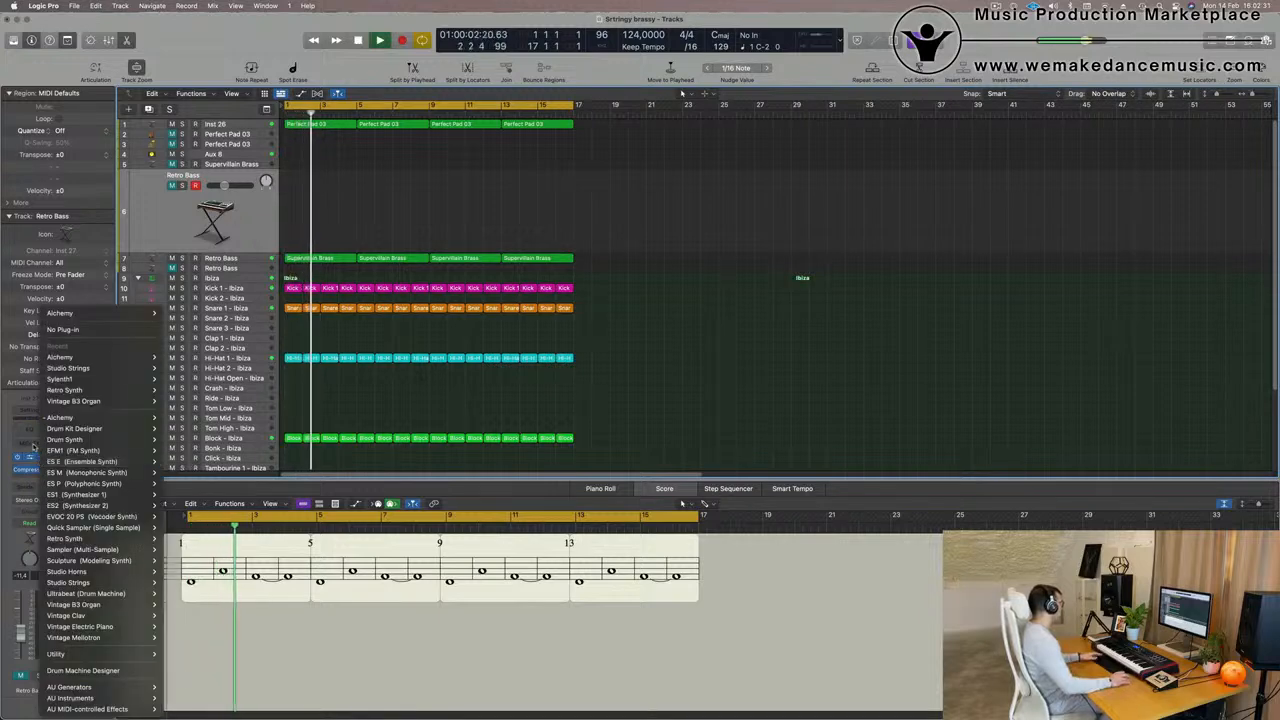
pyautogui.click(33, 447)
pyautogui.click(41, 457)
pyautogui.click(4, 442)
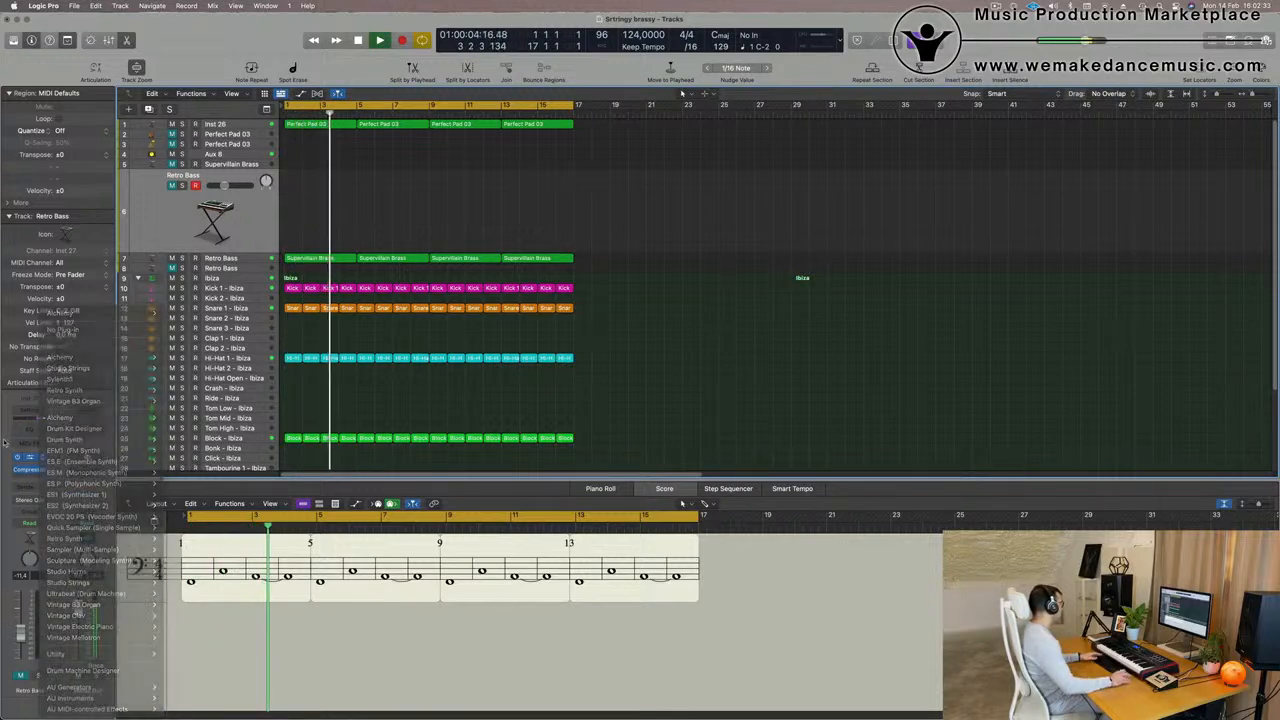
pyautogui.click(69, 406)
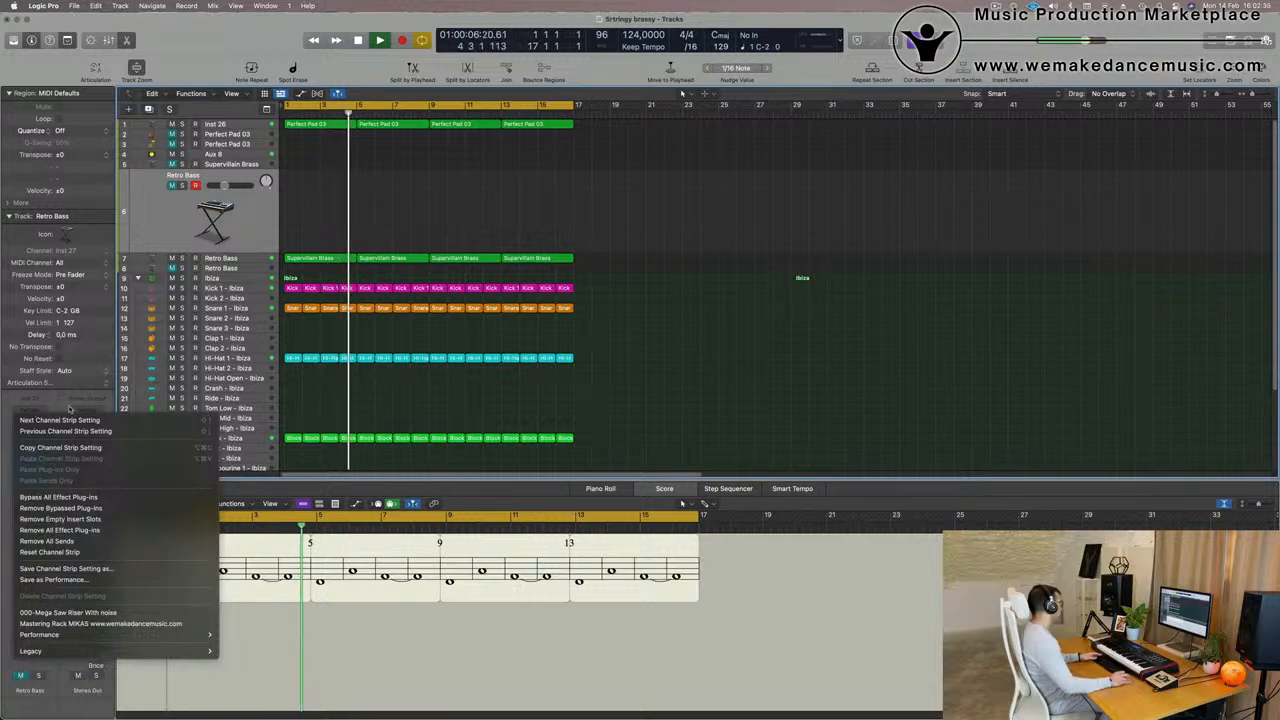
pyautogui.click(7, 438)
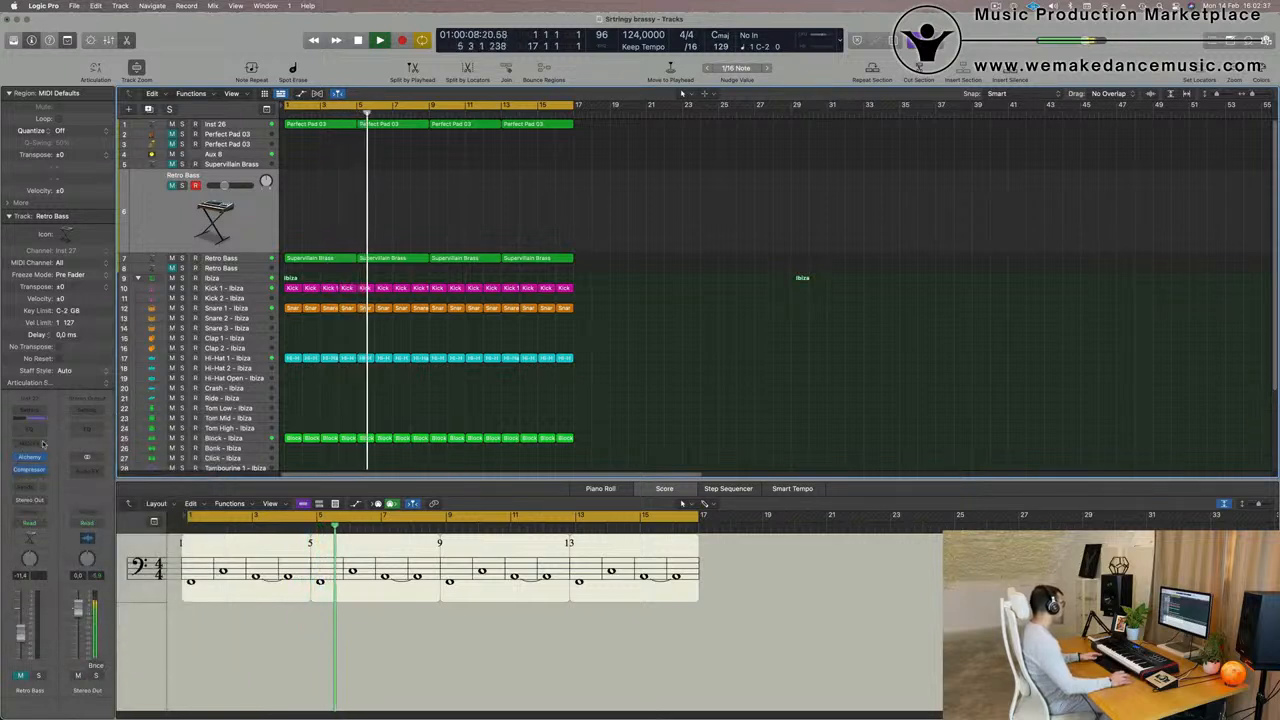
# - Insert the Arpeggiator MIDI effect on Retro Bass track 6 and move its window clear of the regions
pyautogui.click(42, 443)
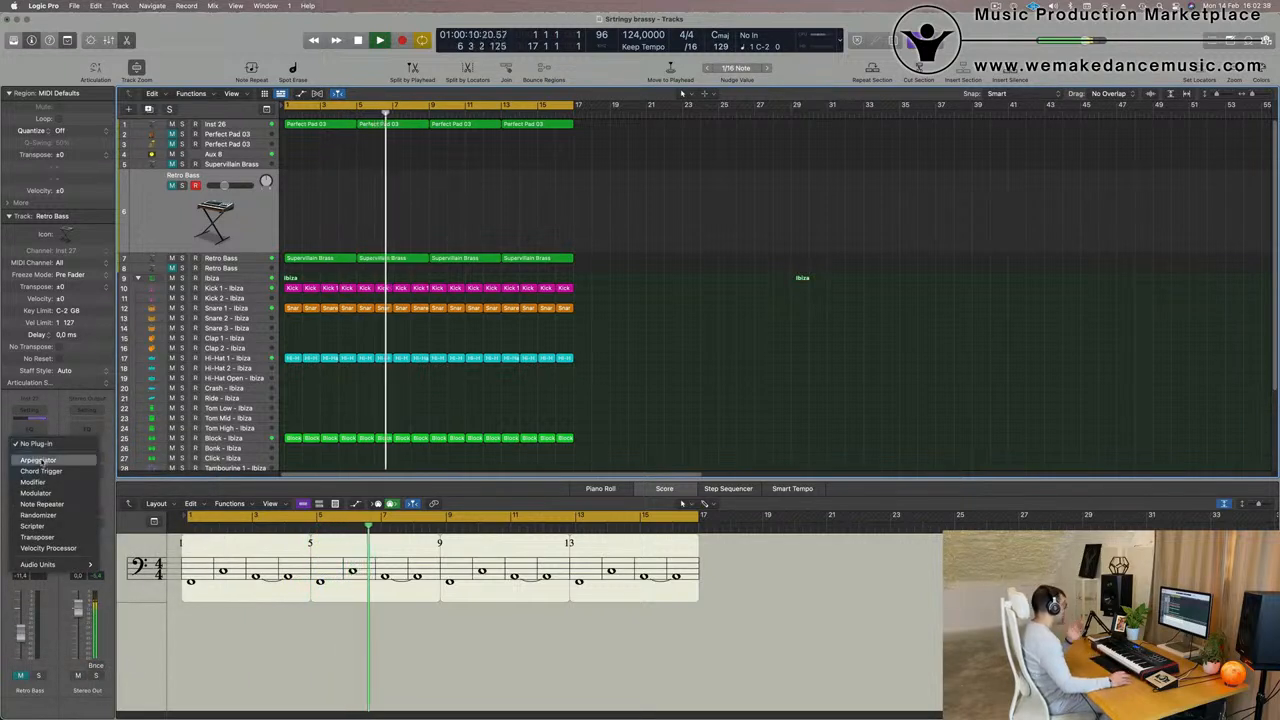
pyautogui.click(38, 460)
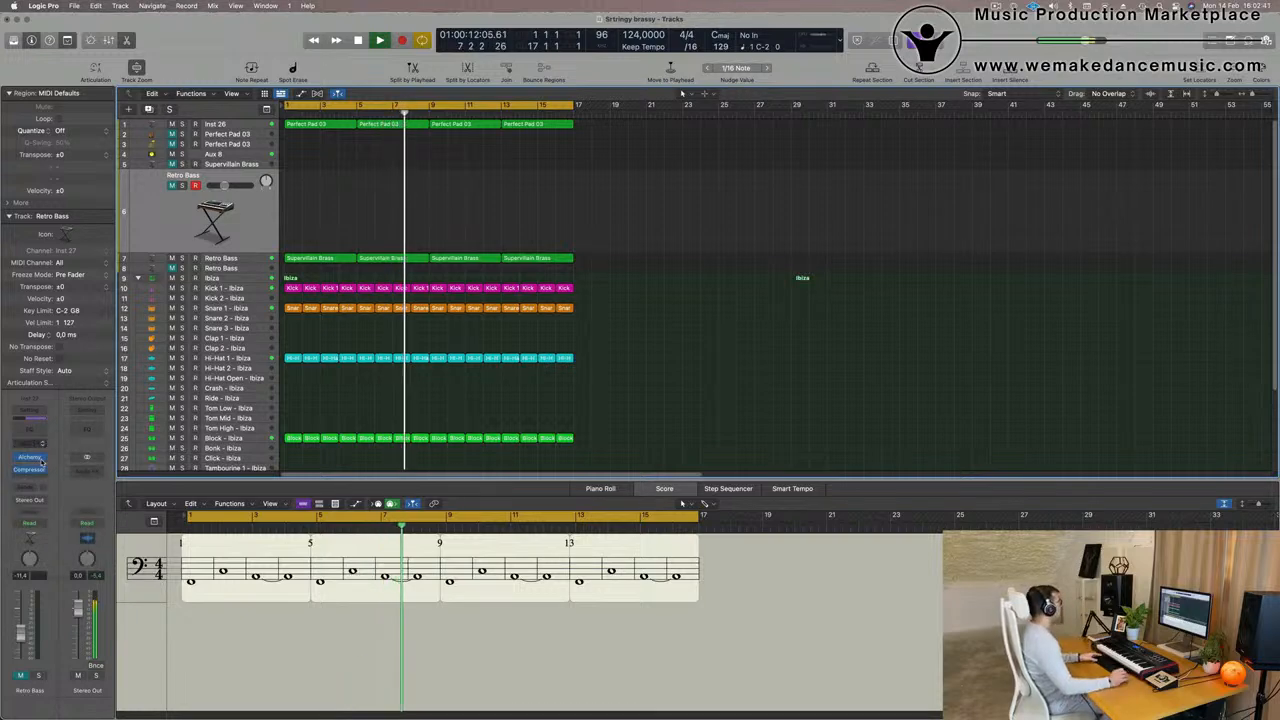
pyautogui.moveTo(601, 143); pyautogui.dragTo(938, 160)
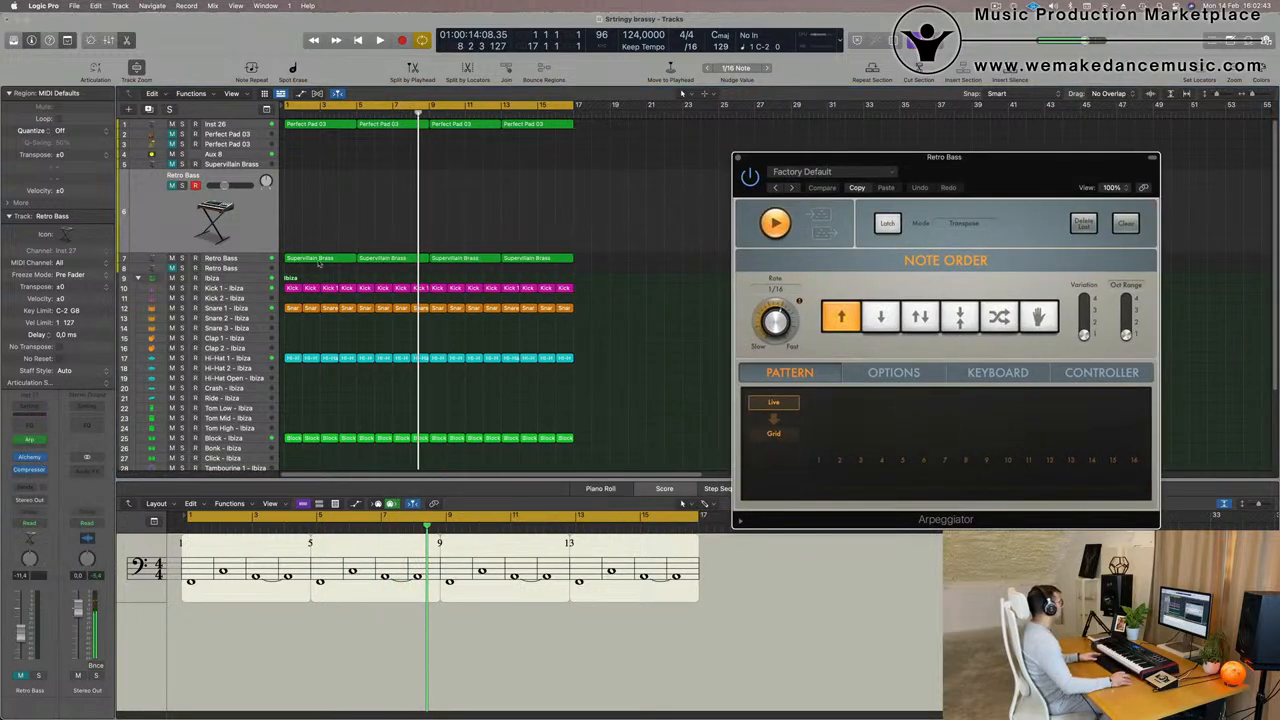
# - Copy the first Supervillain Brass region onto Retro Bass track 6 and duplicate its three notes one octave higher in the Piano Roll
pyautogui.moveTo(320, 262); pyautogui.dragTo(338, 177)
pyautogui.doubleClick(338, 177)
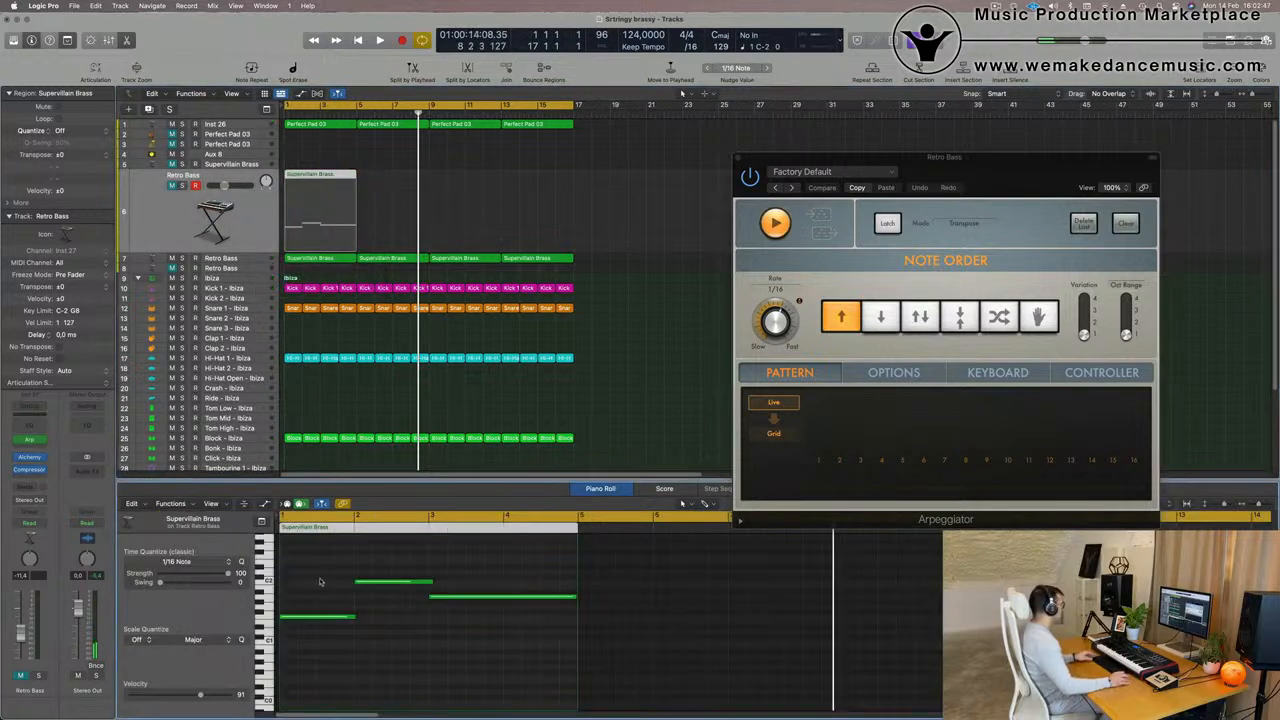
pyautogui.moveTo(324, 570); pyautogui.dragTo(534, 700)
pyautogui.scroll(4, 534, 698)
pyautogui.scroll(-1, 345, 683)
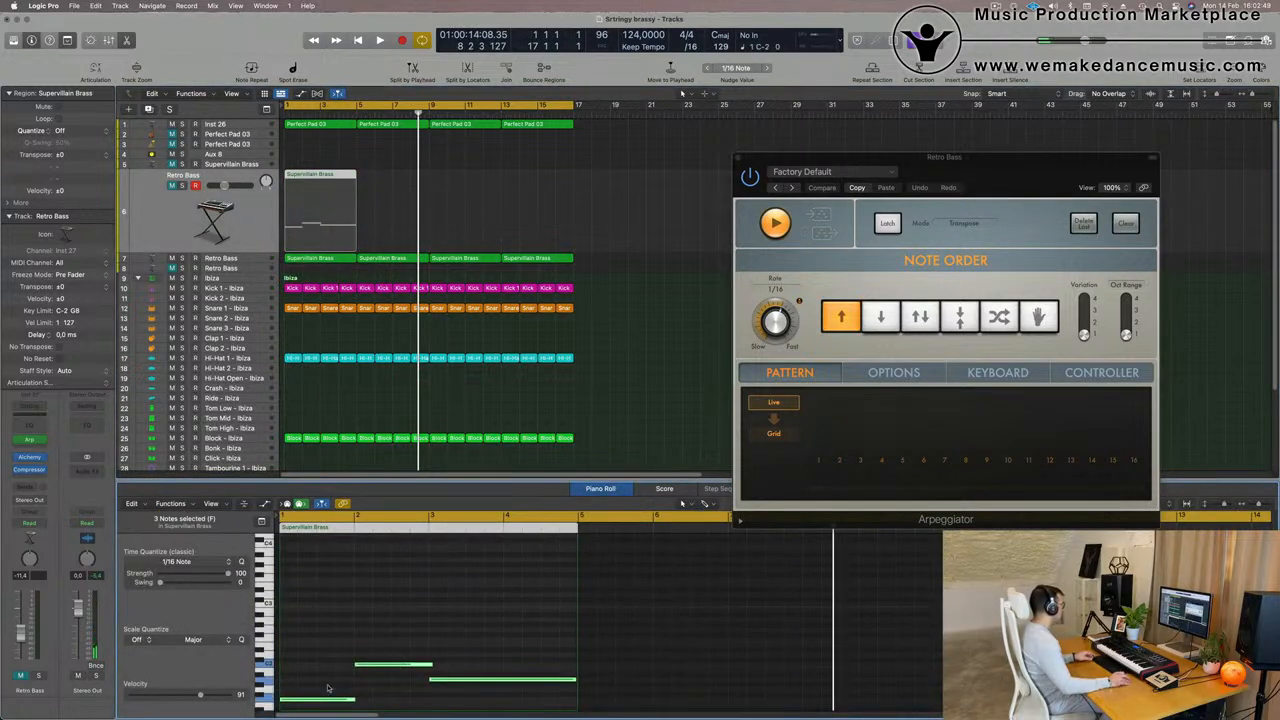
pyautogui.moveTo(324, 663)
pyautogui.mouseDown()
pyautogui.moveTo(326, 632)
pyautogui.moveTo(325, 644)
pyautogui.mouseUp()
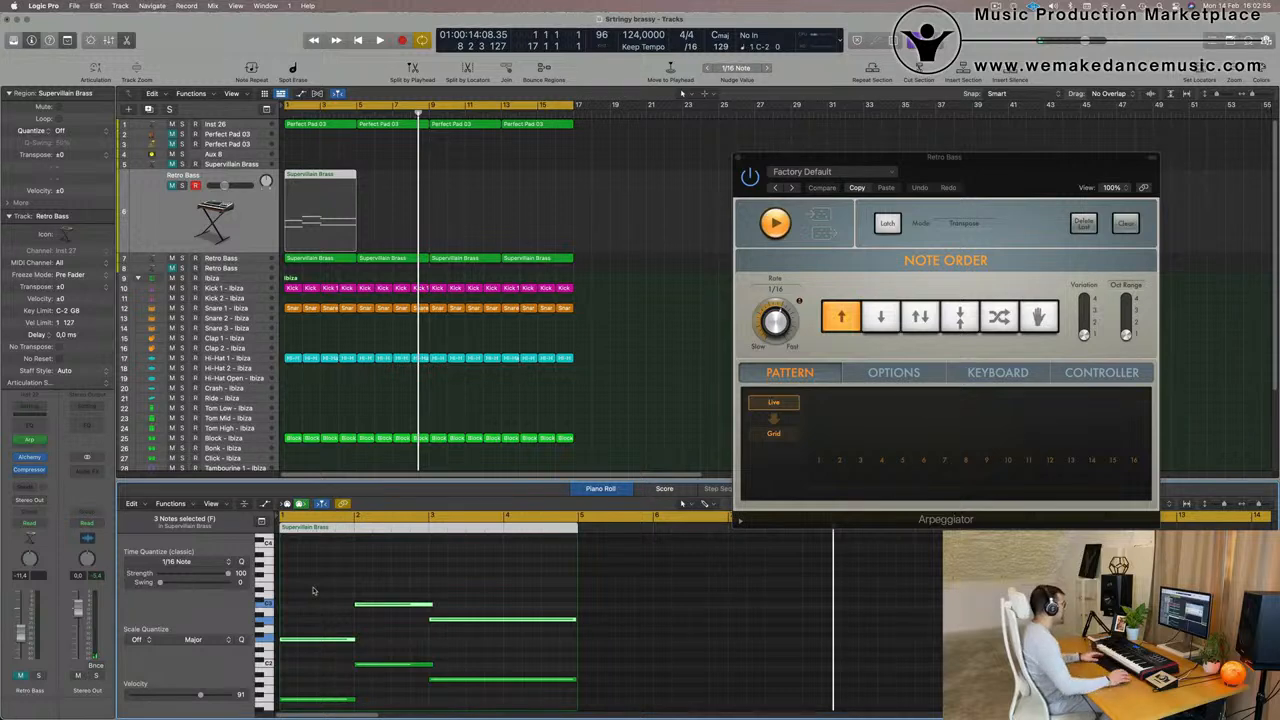
# - Unmute Retro Bass track 6 and play the arrangement to hear the arpeggiated bass part
pyautogui.click(570, 208)
pyautogui.click(317, 217)
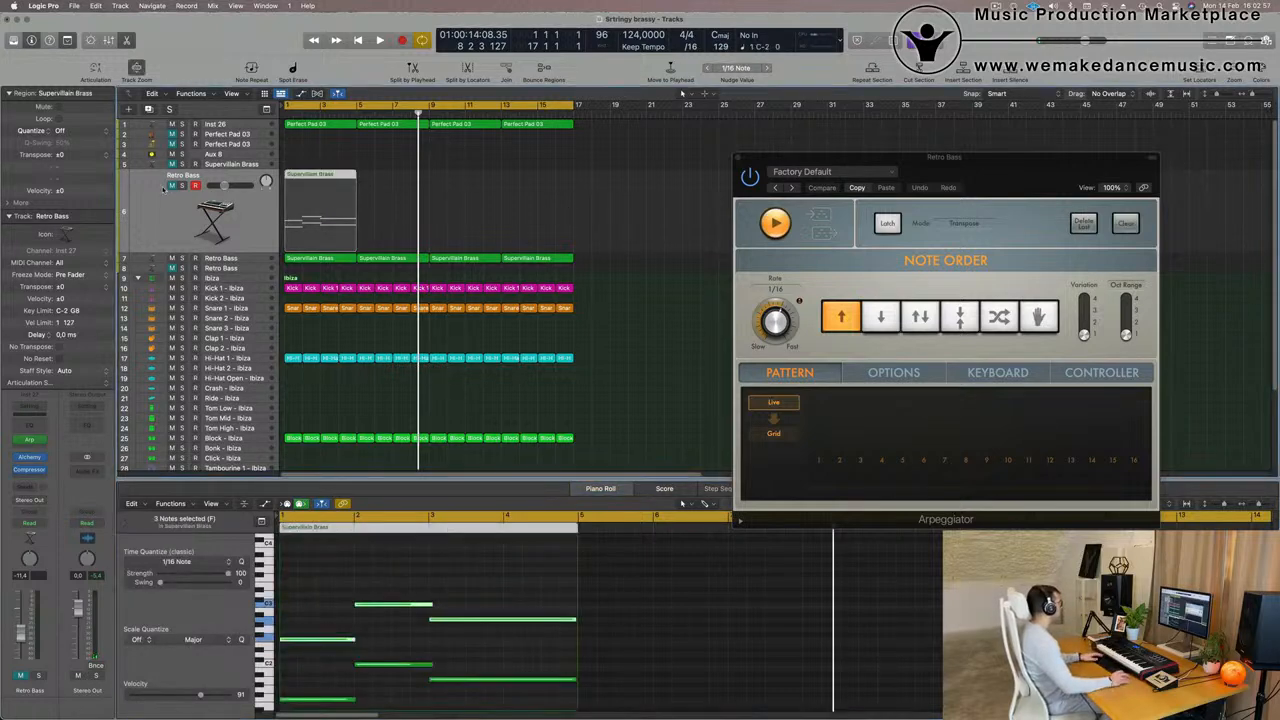
pyautogui.click(171, 187)
pyautogui.press('space')
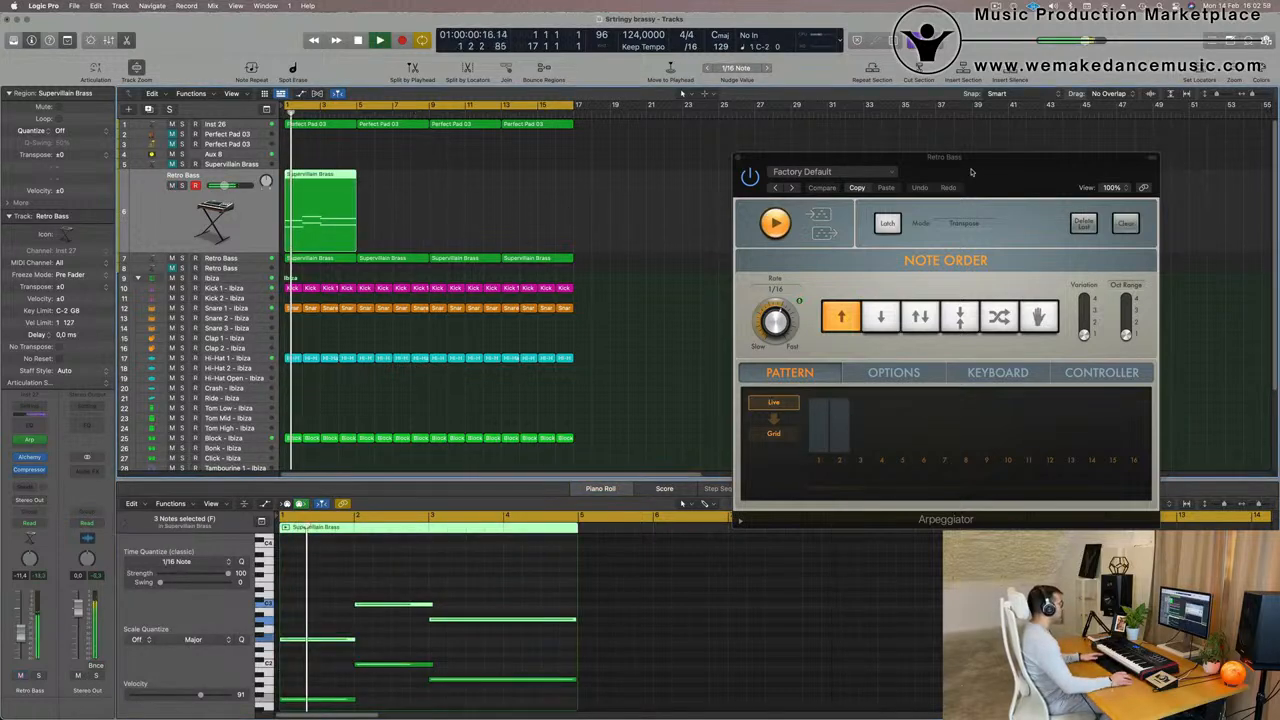
# - Move the Arpeggiator window away from the arrangement during playback and close it
pyautogui.moveTo(1029, 171); pyautogui.dragTo(910, 152)
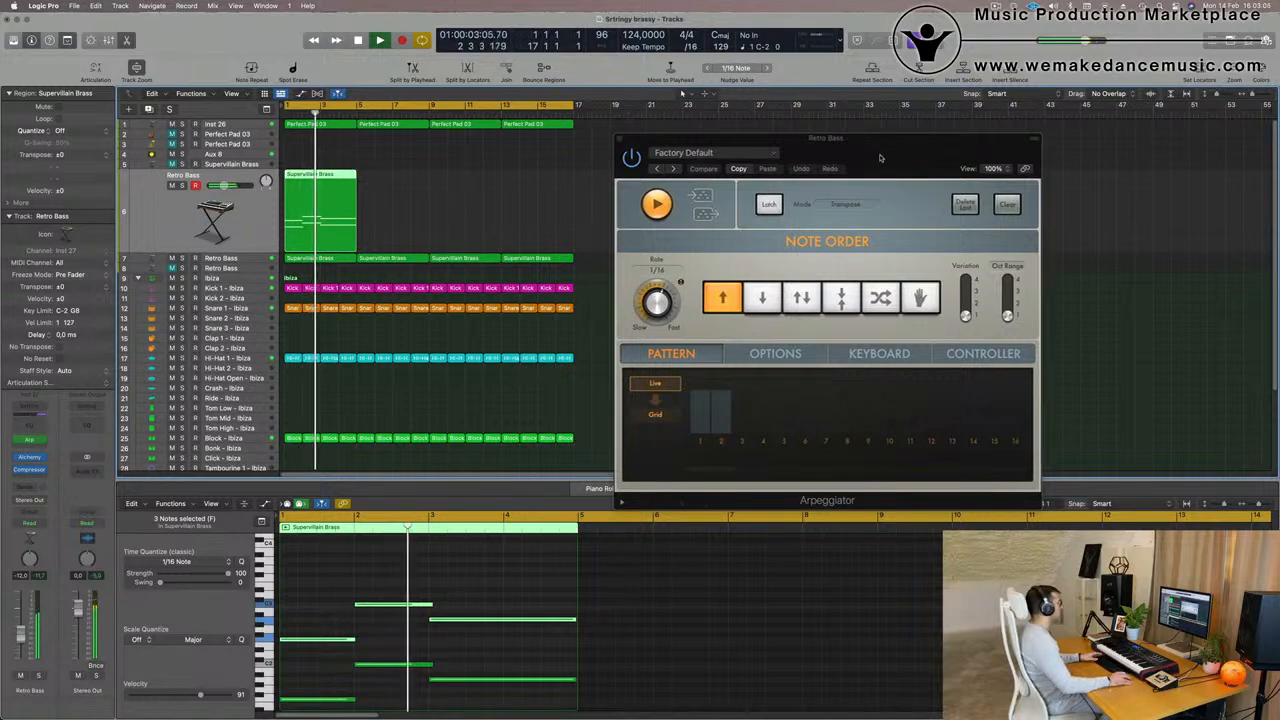
pyautogui.moveTo(881, 158); pyautogui.dragTo(845, 175)
pyautogui.click(583, 155)
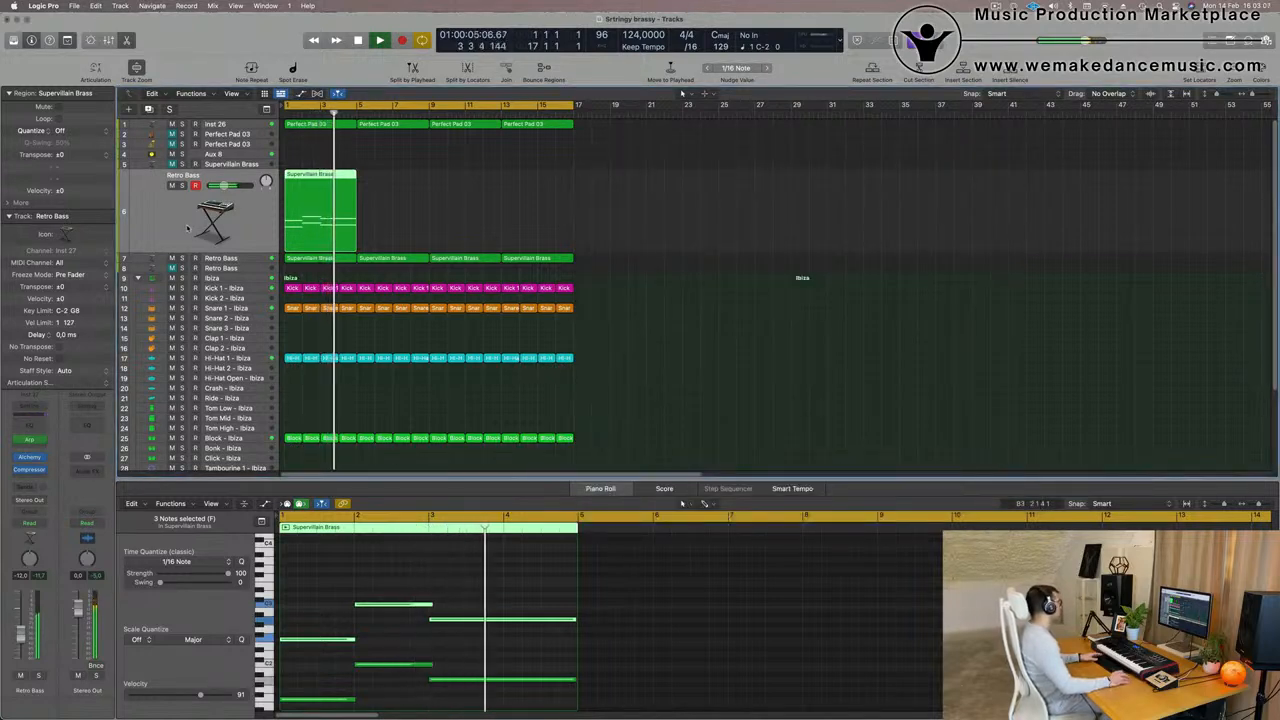
# - Transpose all six notes of the Retro Bass region up one octave in the Piano Roll and play the result
pyautogui.press('space')
pyautogui.click(336, 597)
pyautogui.press('super+a')
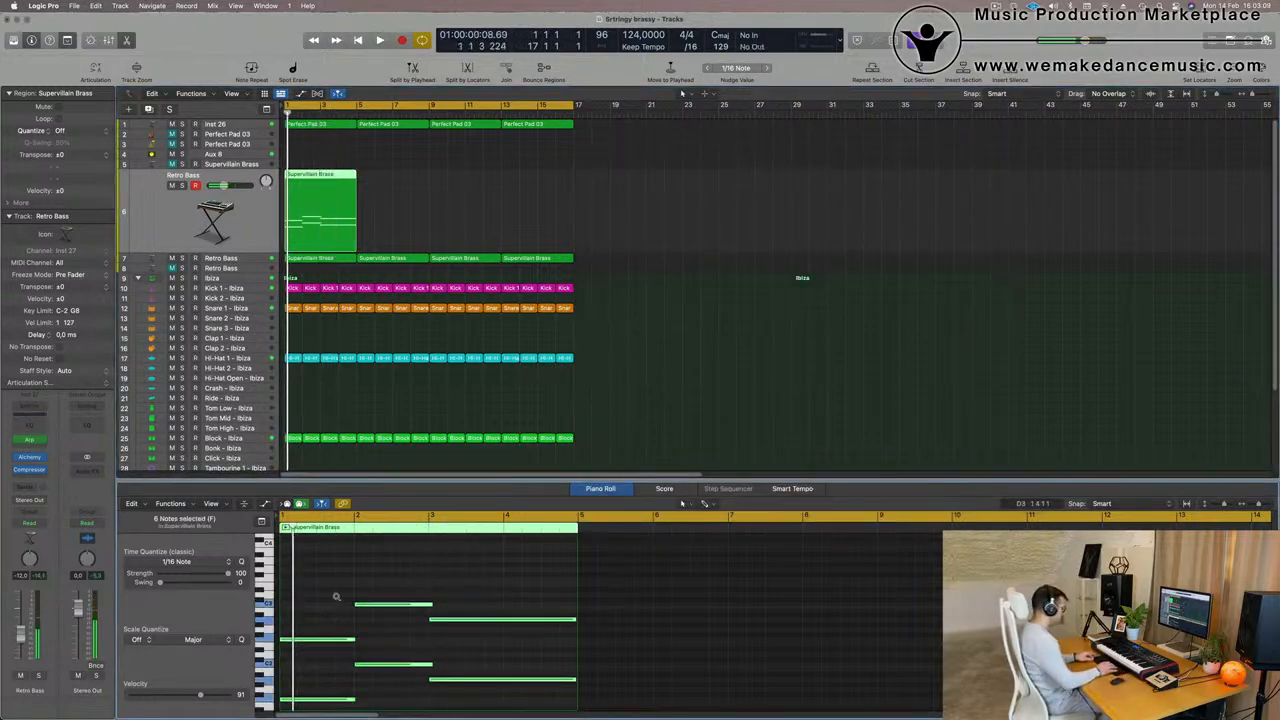
pyautogui.hotkey('alt', 'shift', 'Up')
pyautogui.press('space')
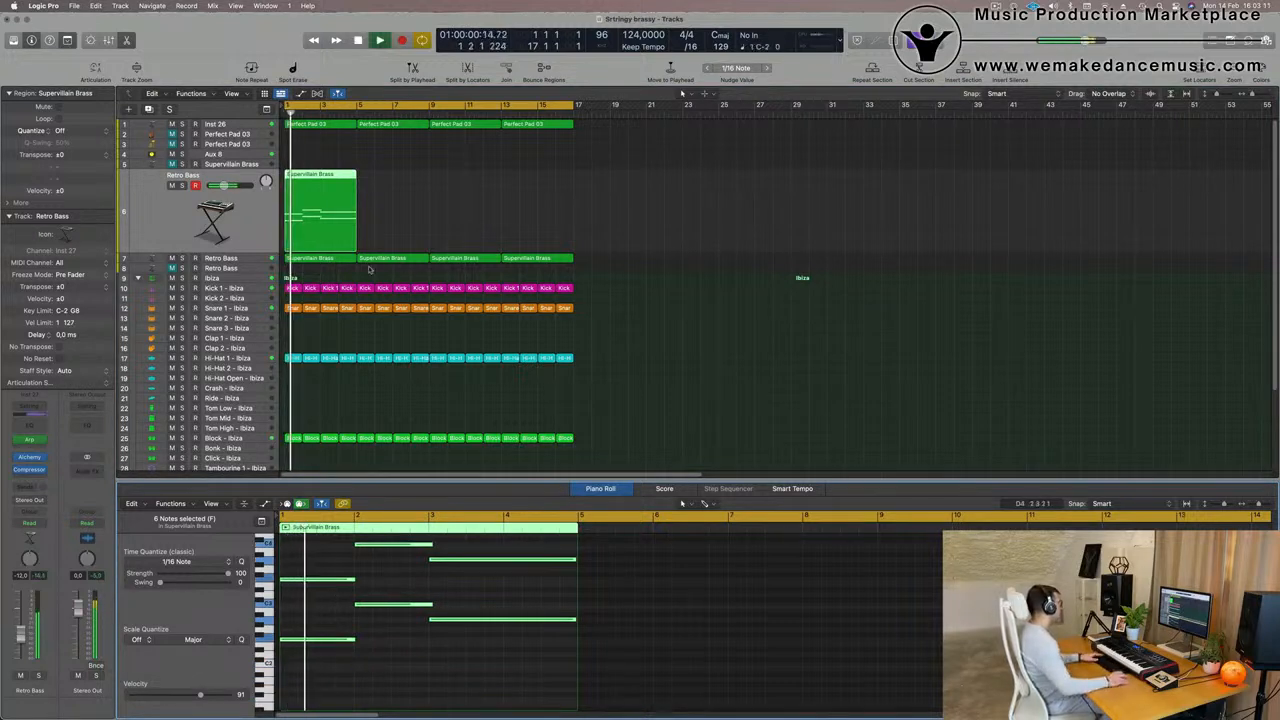
# - Restart playback and lower the volume of Retro Bass track 6 to -15.0 dB
pyautogui.click(190, 216)
pyautogui.press('space')
pyautogui.press('space')
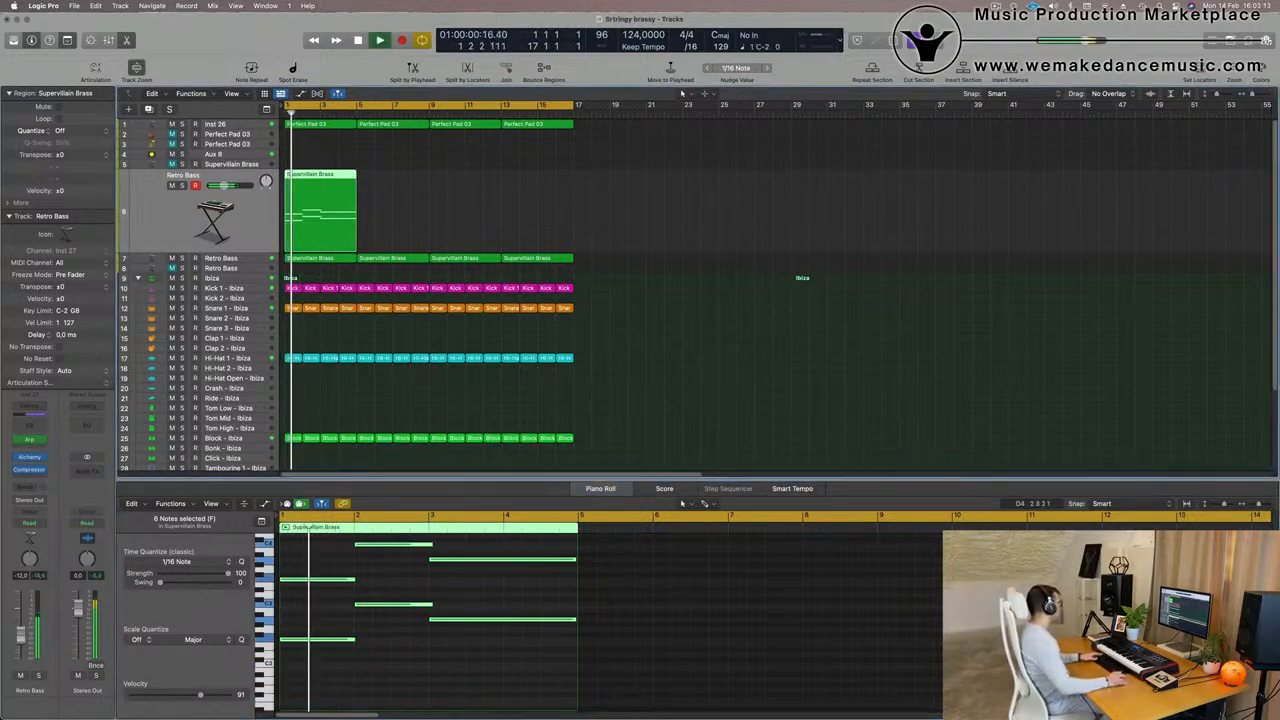
pyautogui.moveTo(21, 638); pyautogui.dragTo(21, 642)
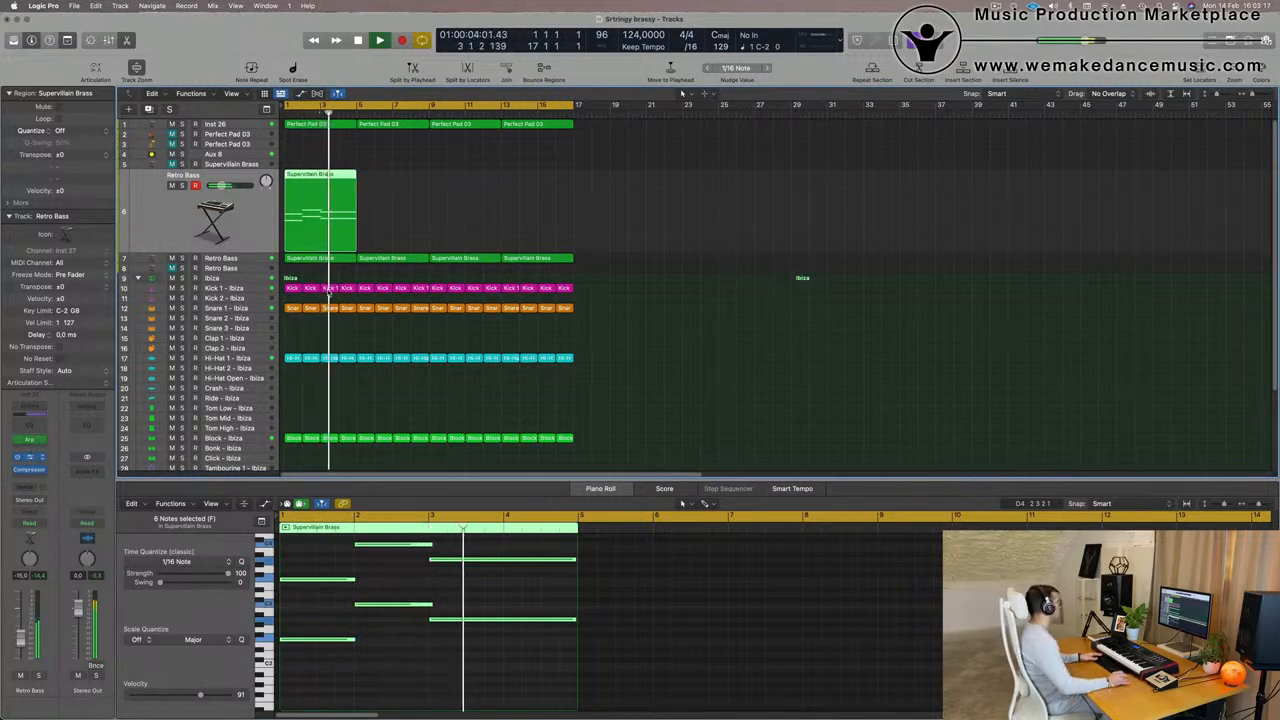
# - Open the Alchemy synth on Retro Bass track 6 and repeat the track's Supervillain Brass region three times
pyautogui.click(29, 457)
pyautogui.moveTo(682, 141); pyautogui.dragTo(912, 141)
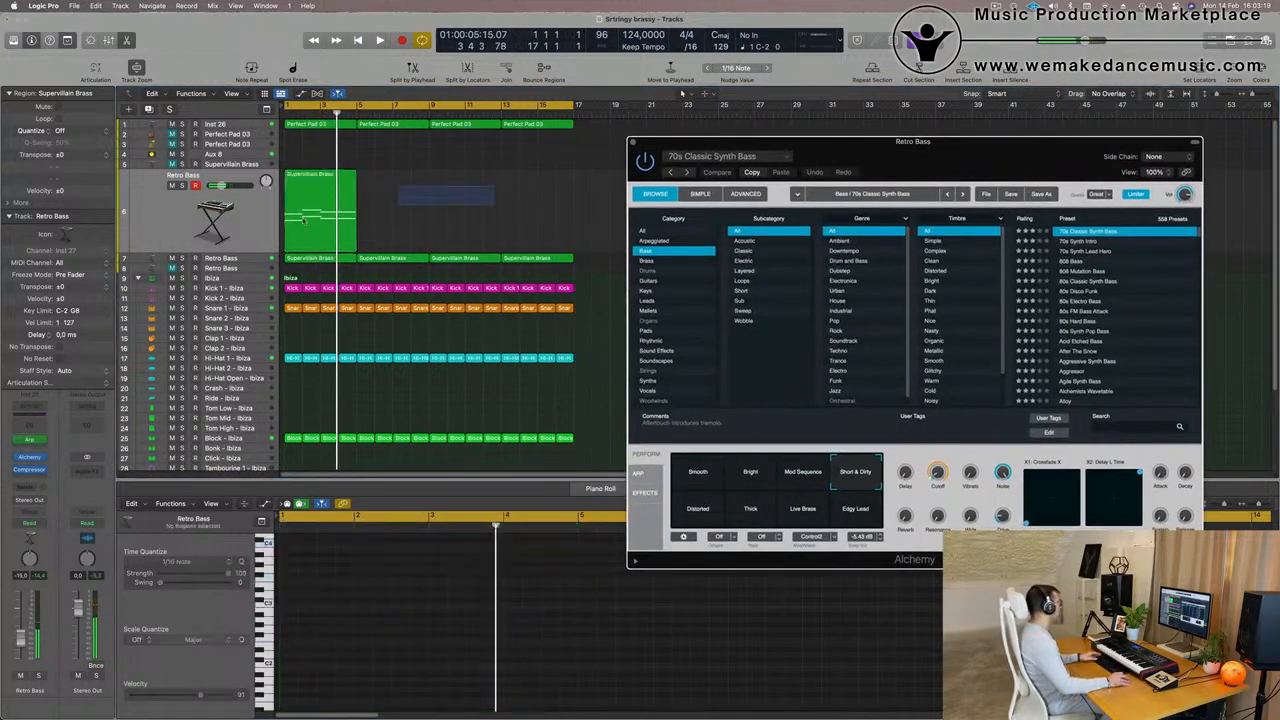
pyautogui.click(303, 219)
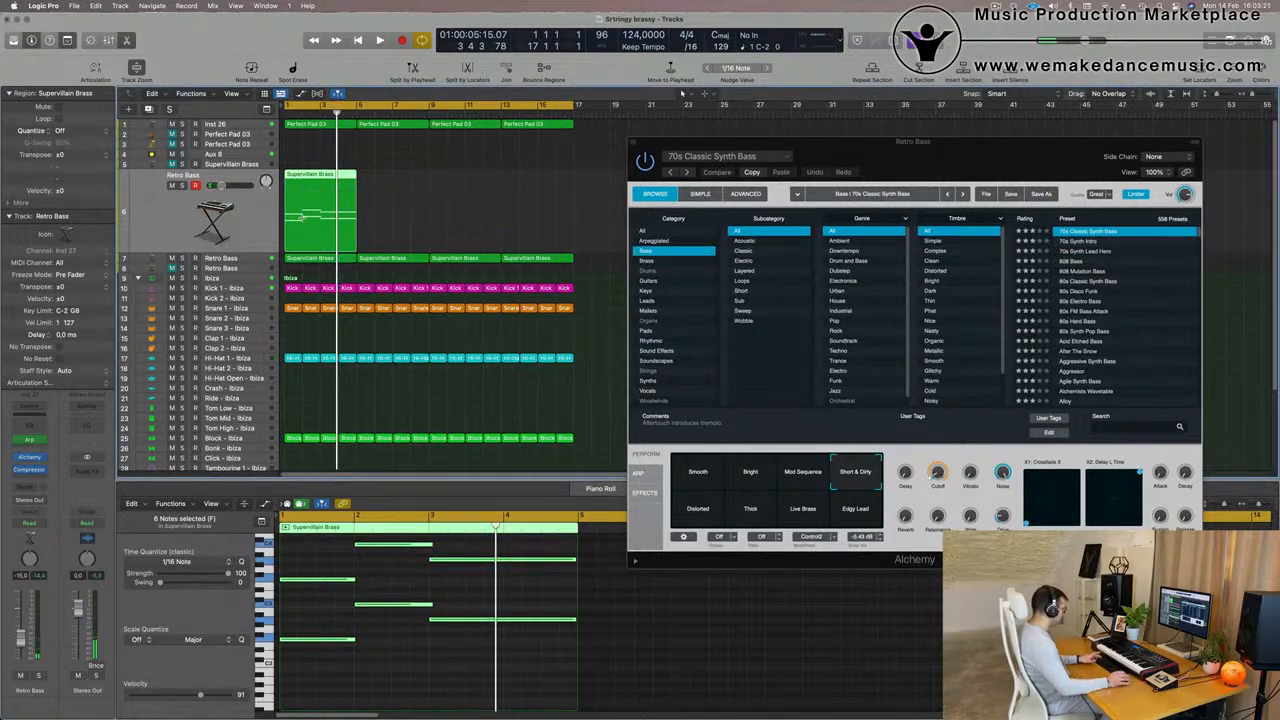
pyautogui.press('super+r')
pyautogui.press('super+r')
pyautogui.press('super+r')
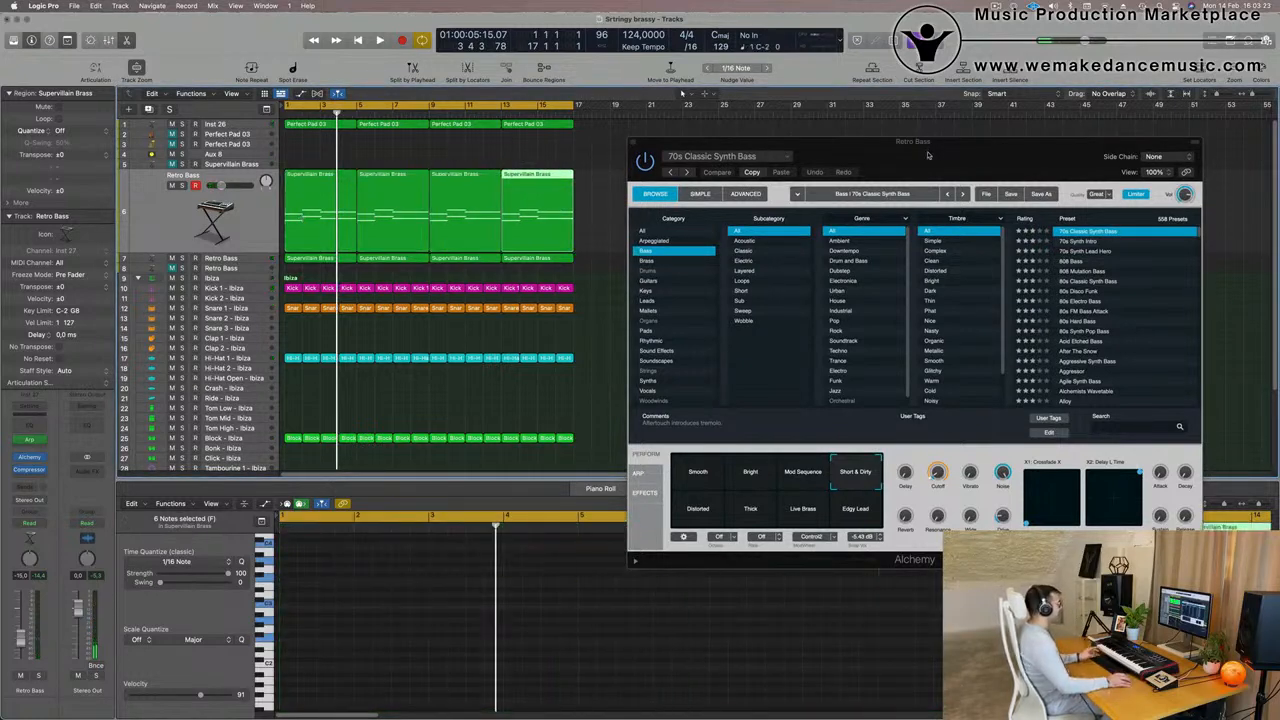
# - Set Alchemy's Cutoff to about 17.9 % while playing the arrangement from the start, and close the synth window
pyautogui.moveTo(928, 155); pyautogui.dragTo(1011, 87)
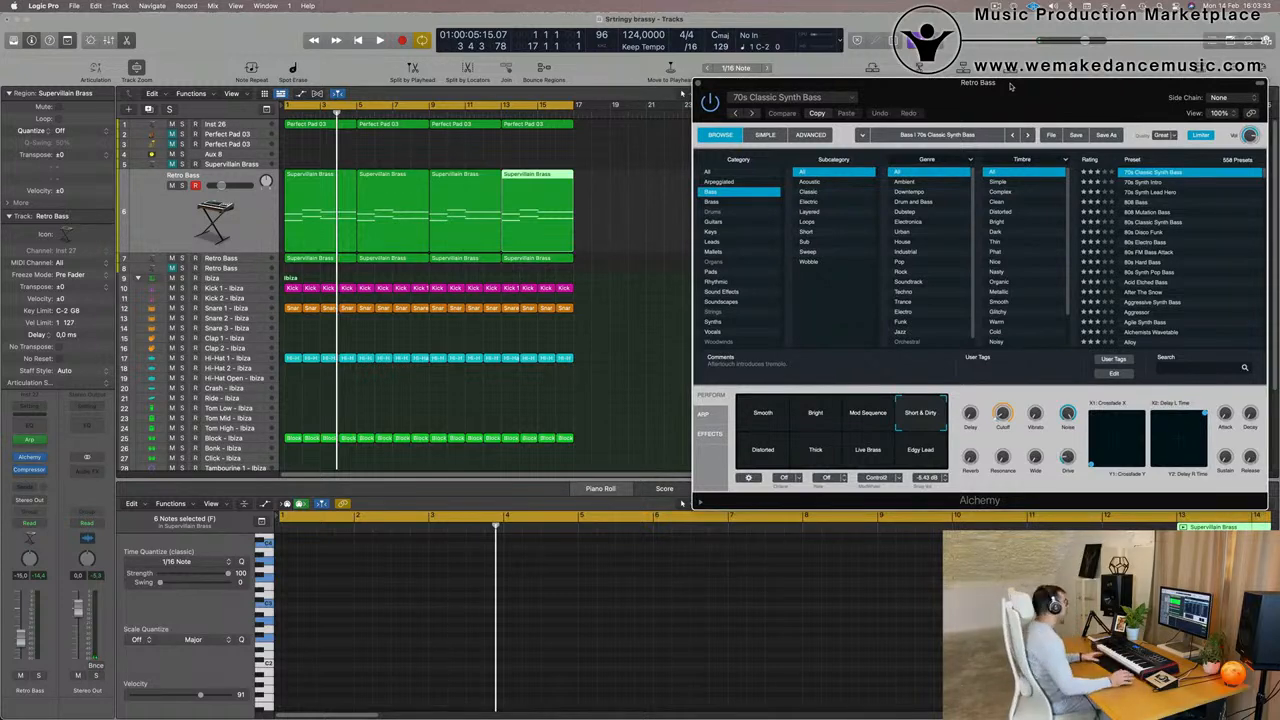
pyautogui.press('space')
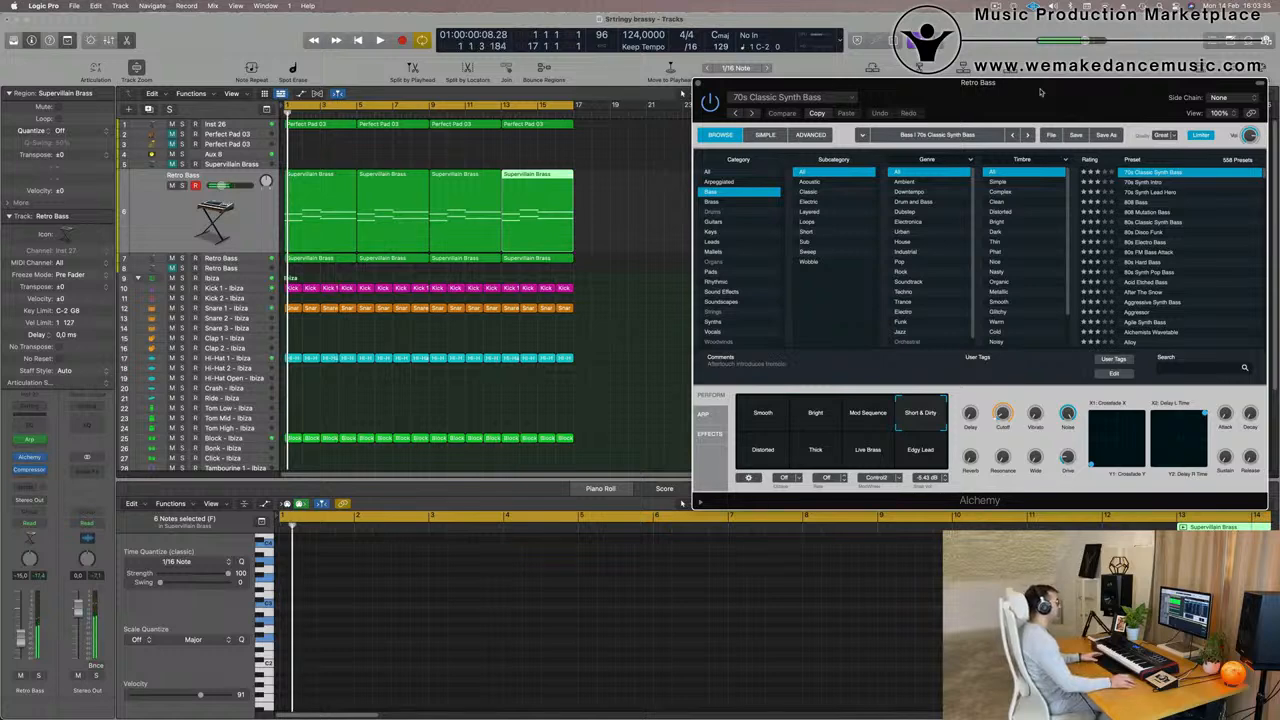
pyautogui.moveTo(1040, 92); pyautogui.dragTo(997, 108)
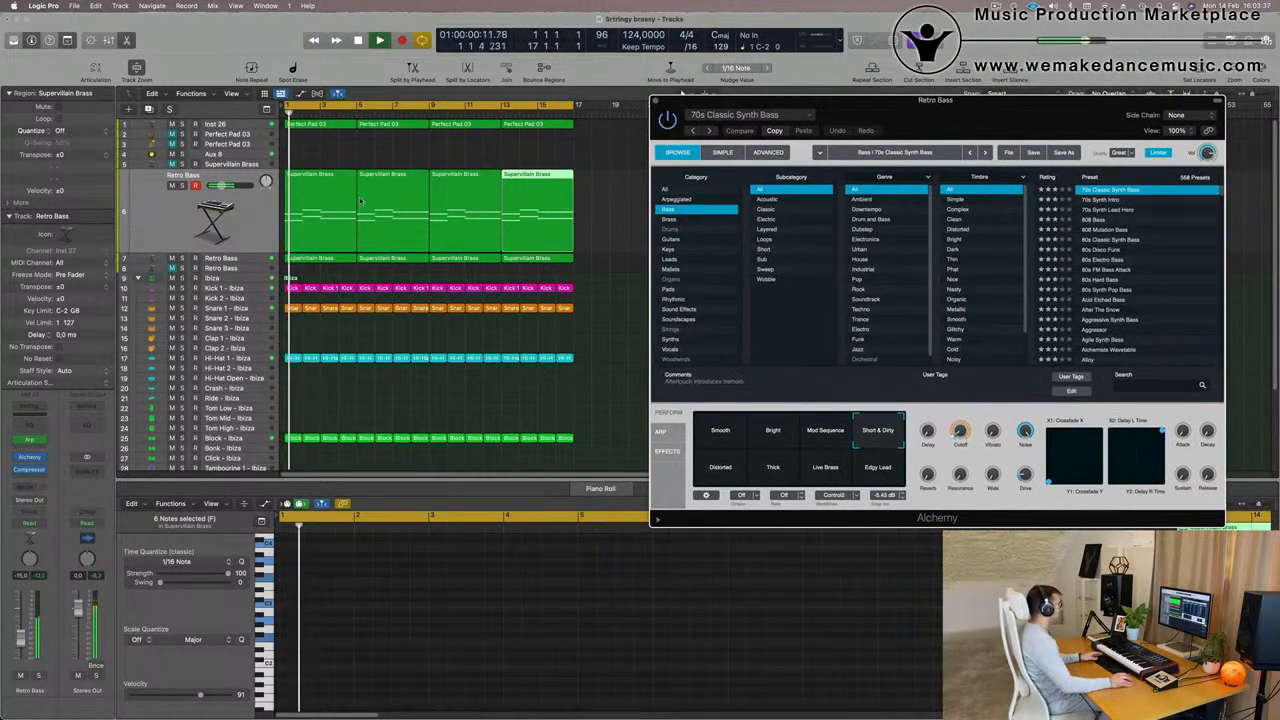
pyautogui.click(222, 232)
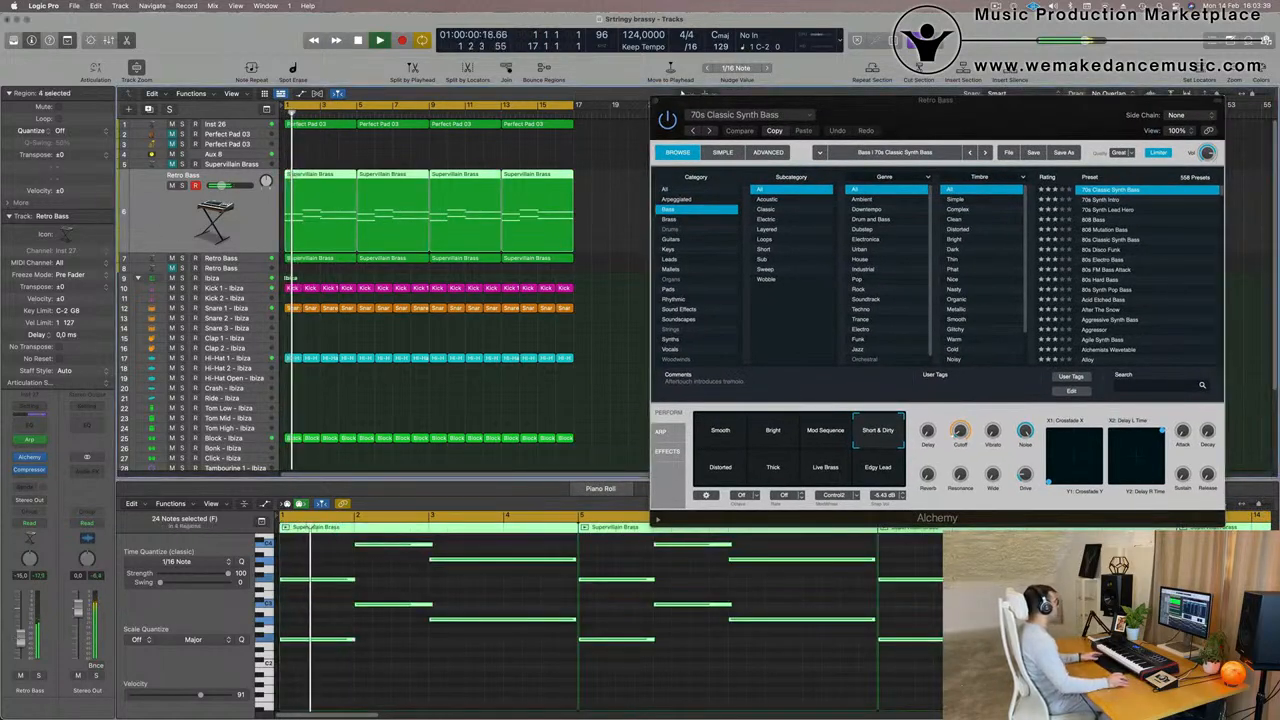
pyautogui.click(682, 93)
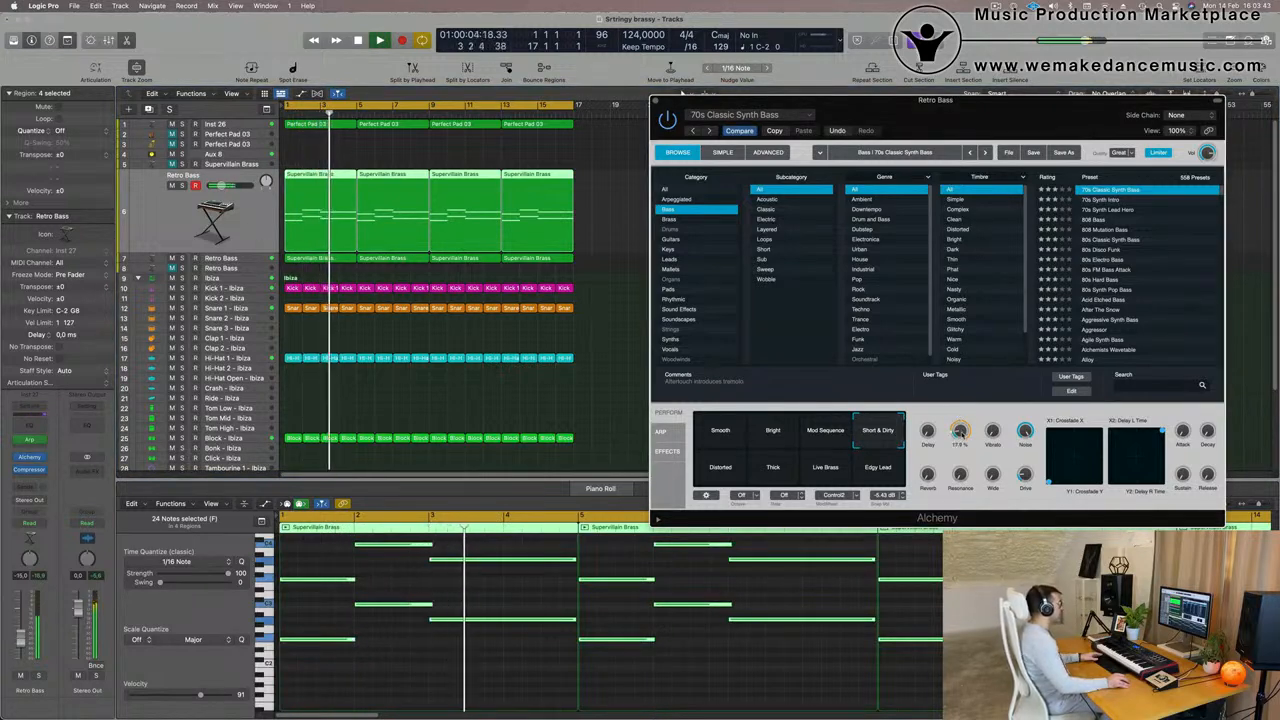
pyautogui.press('Return')
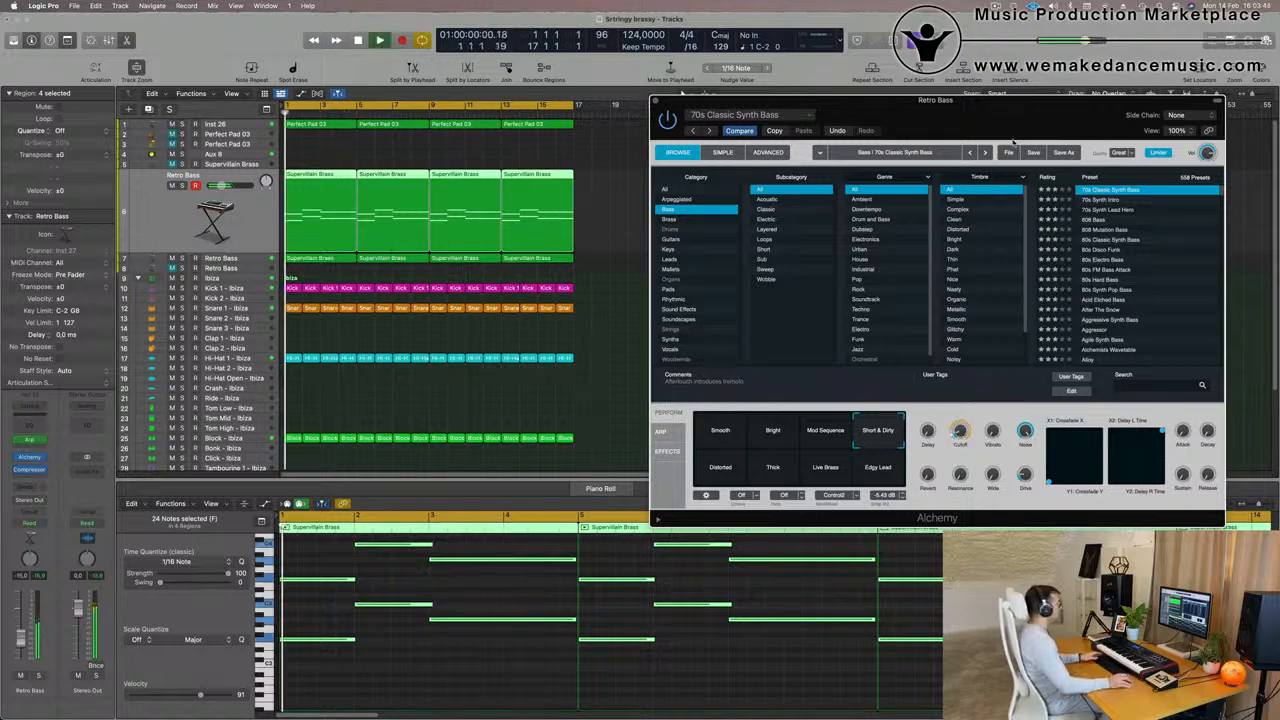
pyautogui.moveTo(989, 114); pyautogui.dragTo(834, 200)
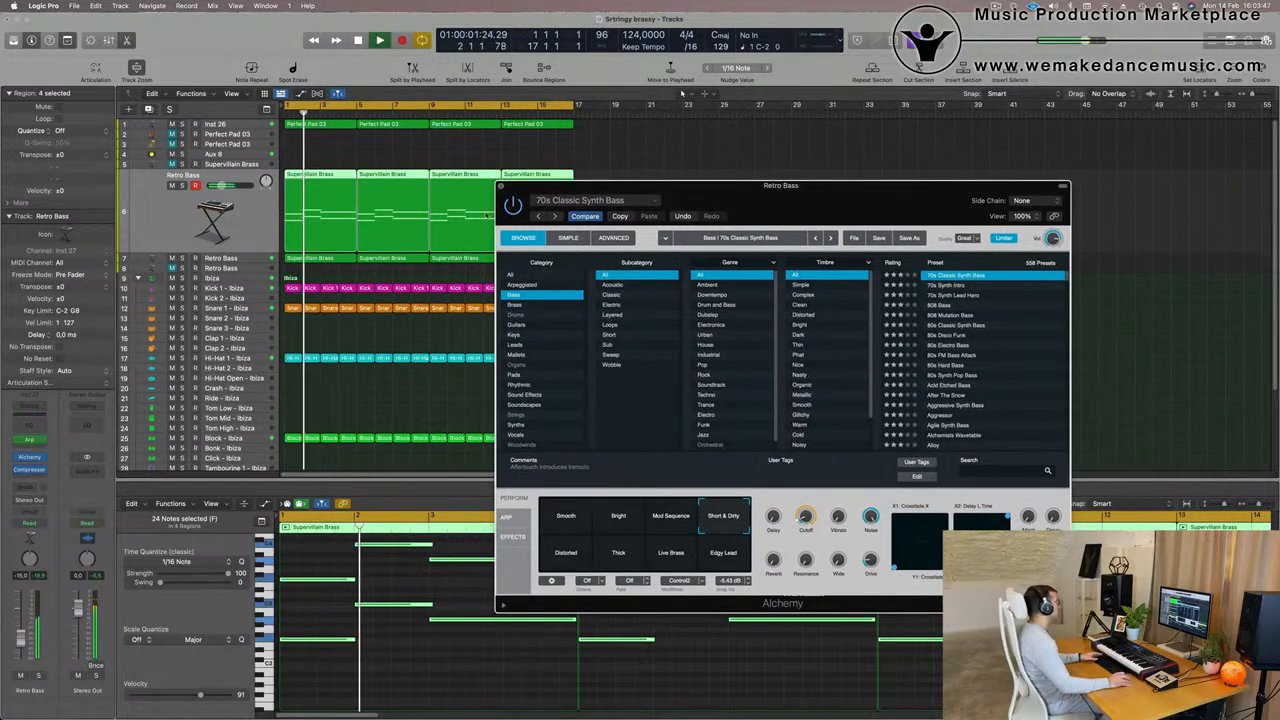
pyautogui.click(501, 186)
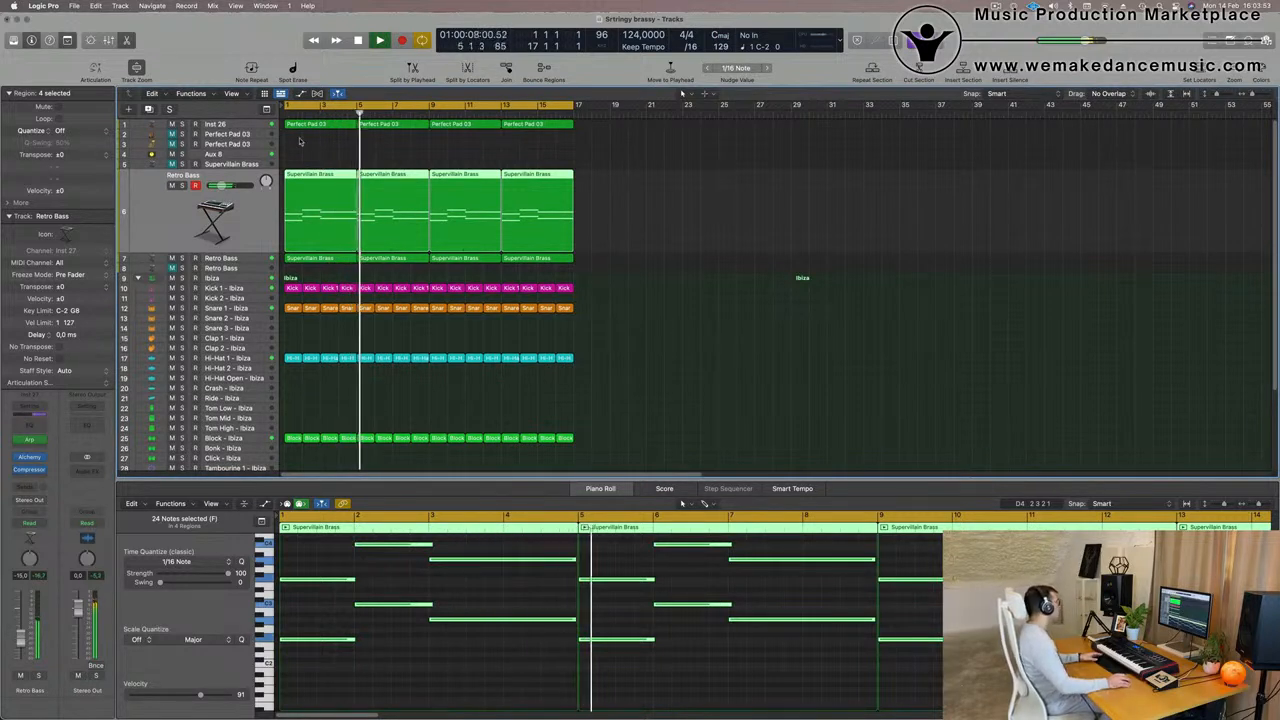
# - Copy the first Retro Bass track 6 region onto Perfect Pad 03 track 2 and transpose all its notes up one octave
pyautogui.click(336, 166)
pyautogui.click(326, 175)
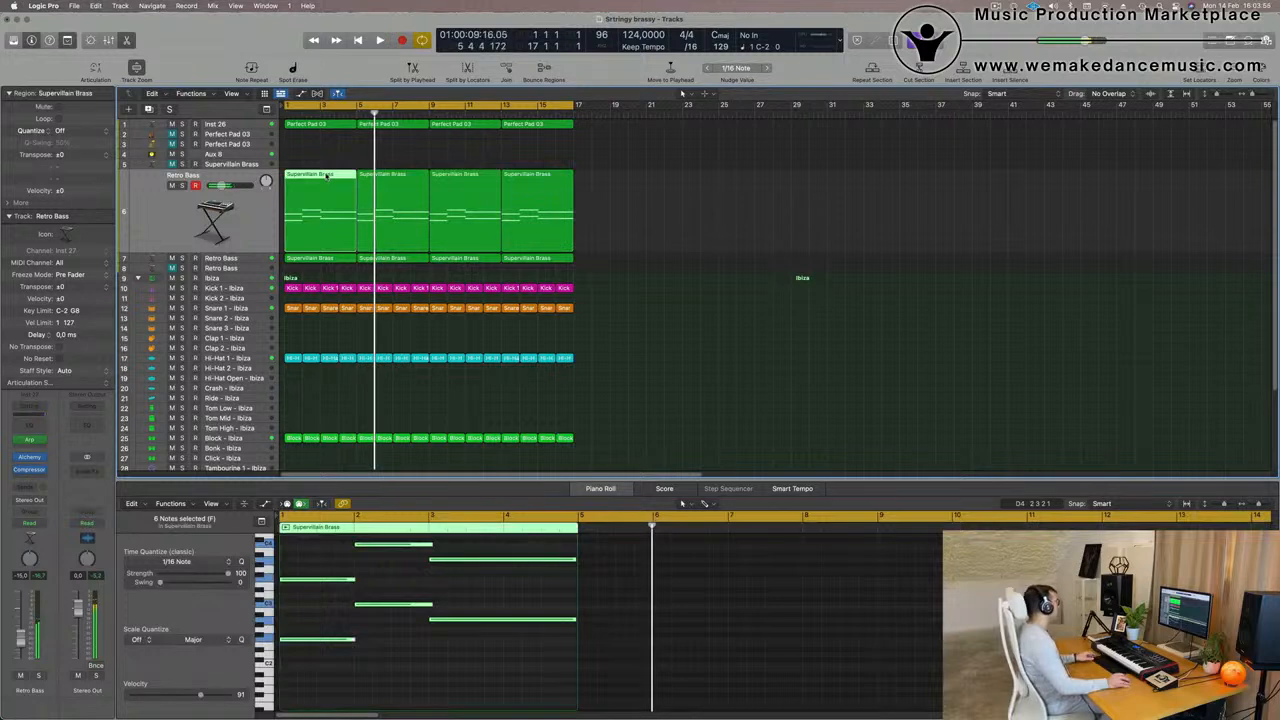
pyautogui.moveTo(326, 175); pyautogui.dragTo(328, 138)
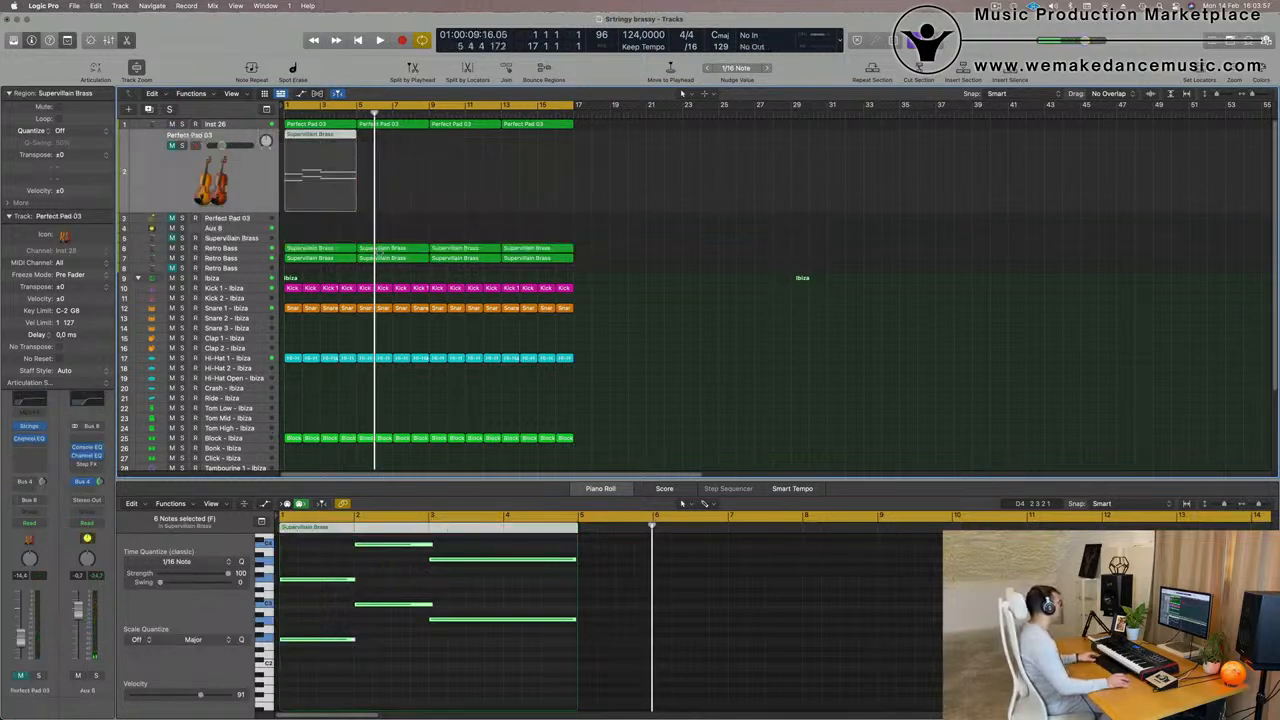
pyautogui.click(344, 606)
pyautogui.press('super+a')
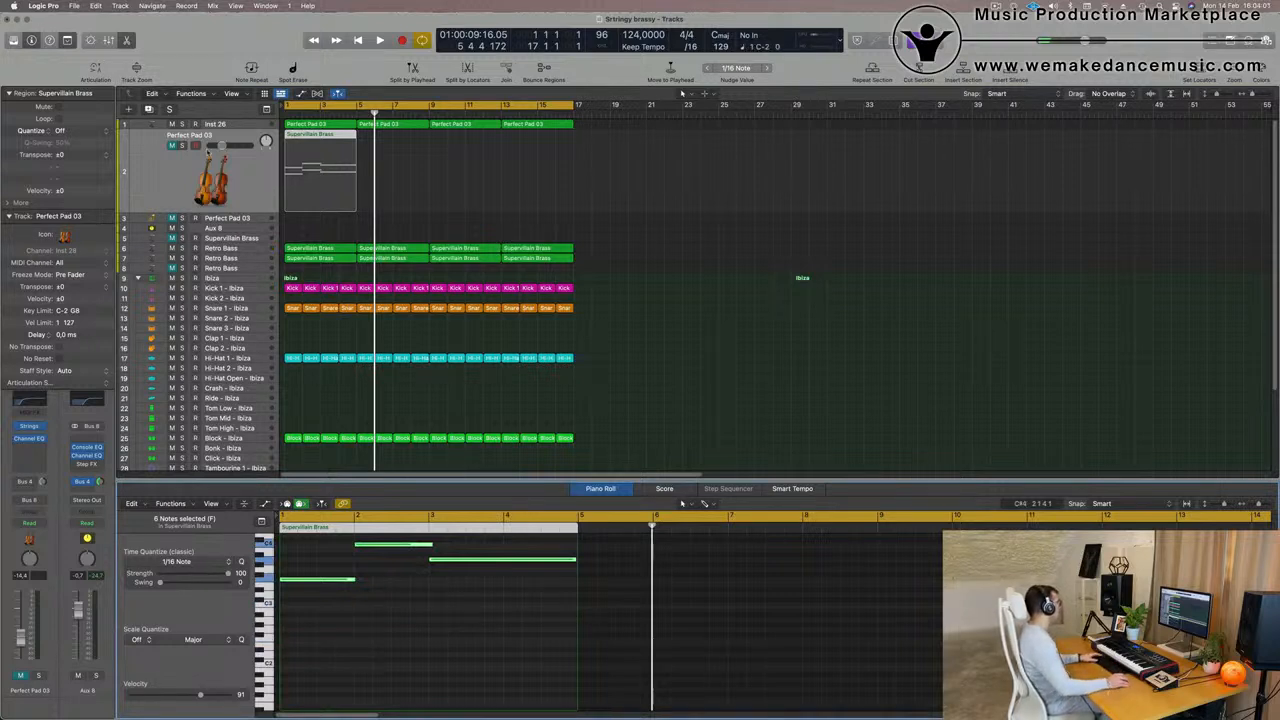
# - Bring Perfect Pad 03 track 2 into the mix by unmuting it, enabling its Bus 4 send and lowering its volume
pyautogui.click(171, 146)
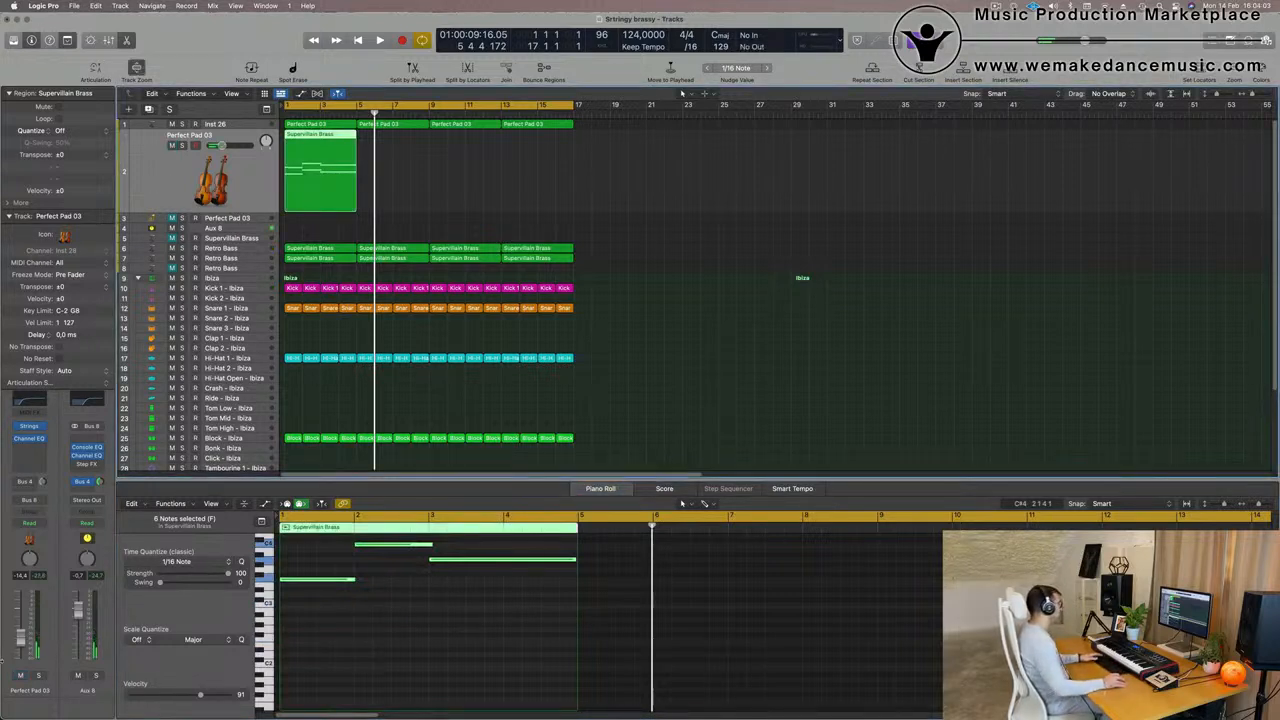
pyautogui.click(41, 482)
pyautogui.moveTo(20, 648); pyautogui.dragTo(20, 651)
pyautogui.press('space')
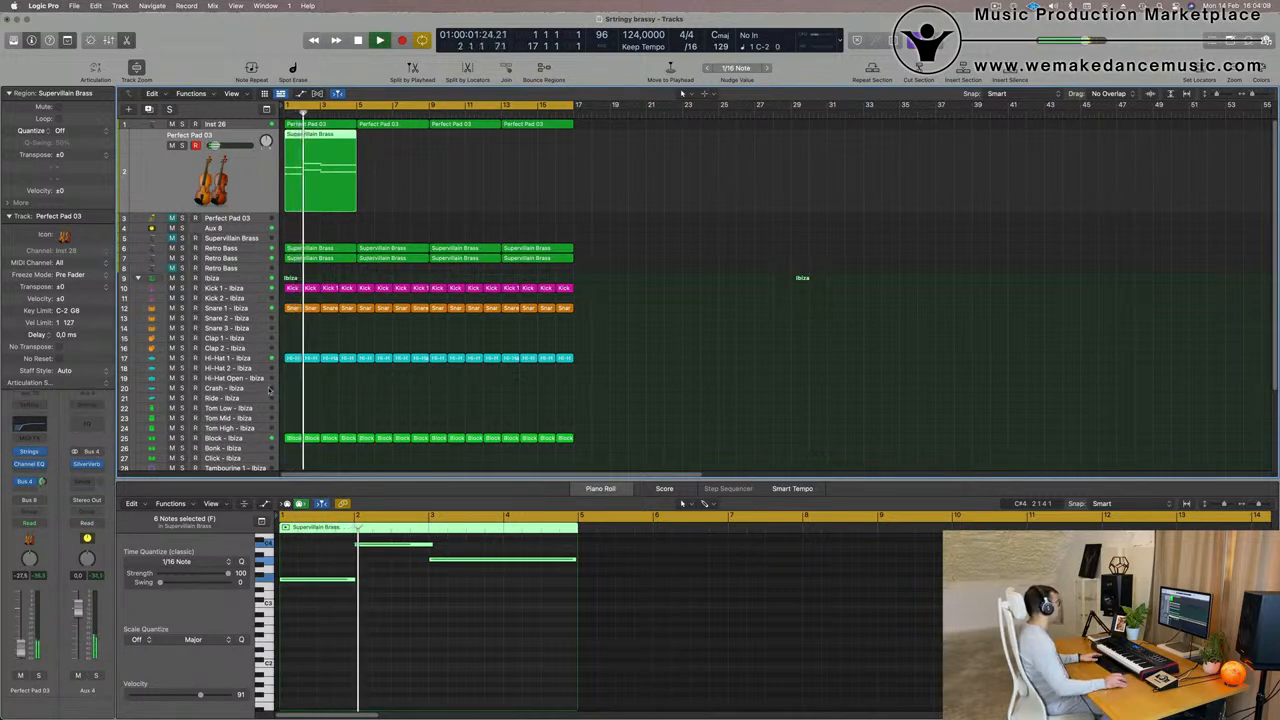
# - Transpose the six Perfect Pad 03 notes down two octaves, one at a time, replaying from the start to compare
pyautogui.click(443, 638)
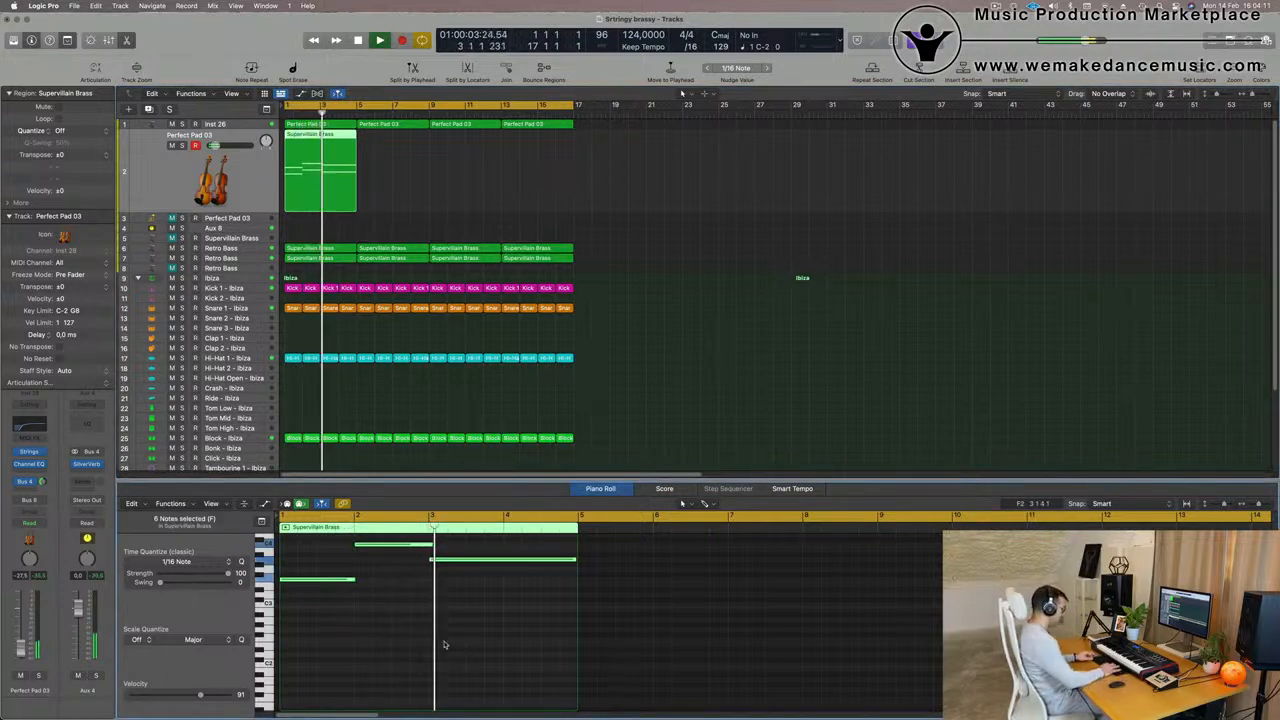
pyautogui.hotkey('alt', 'shift', 'Down')
pyautogui.press('Return')
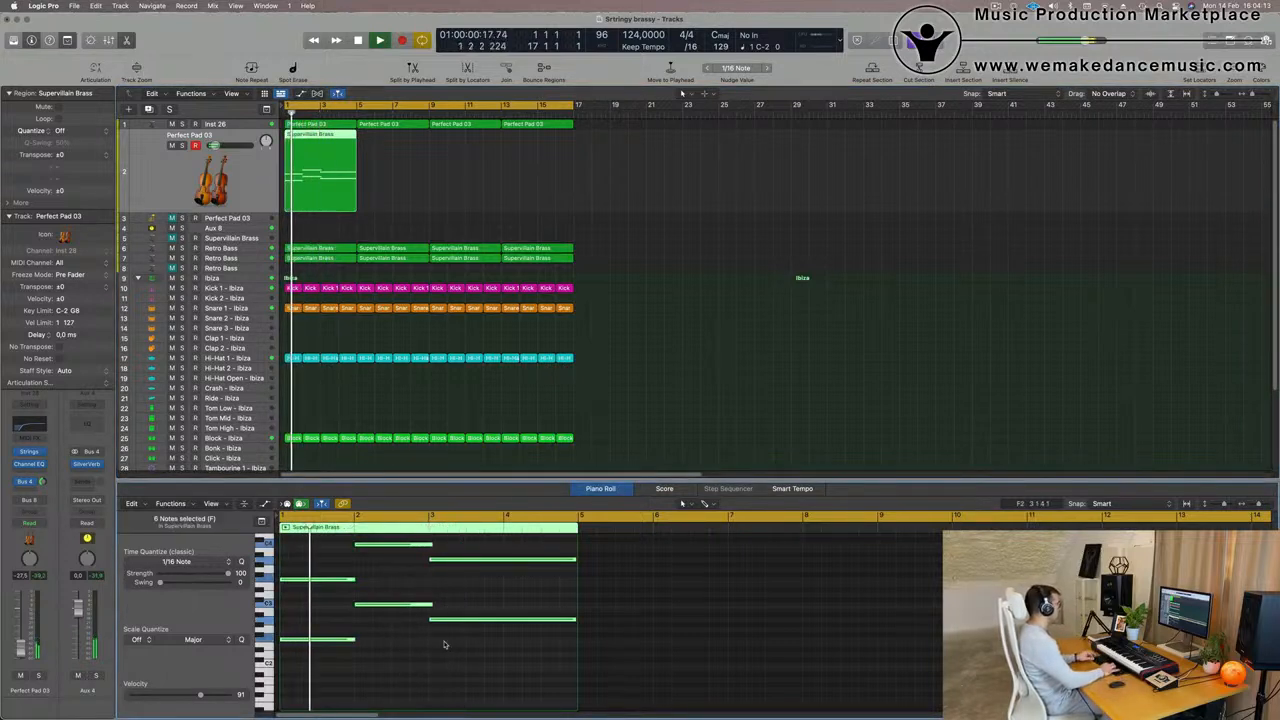
pyautogui.hotkey('alt', 'shift', 'Down')
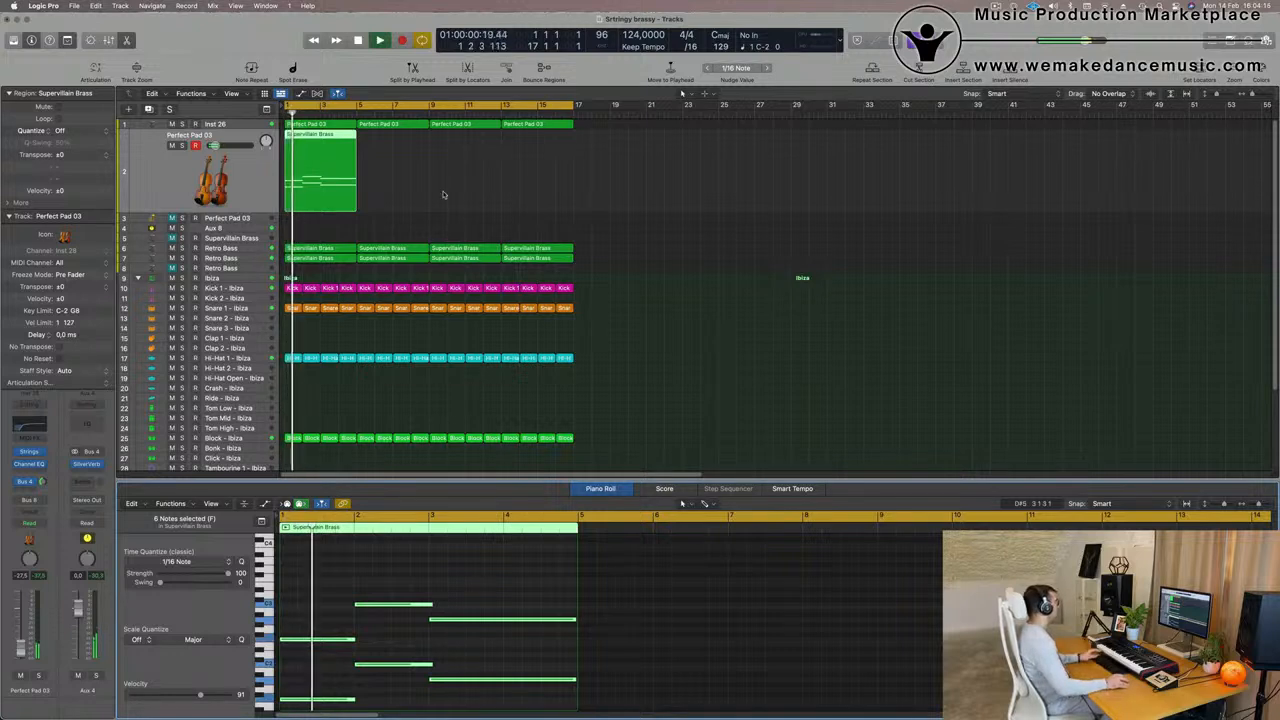
pyautogui.press('space')
pyautogui.press('space')
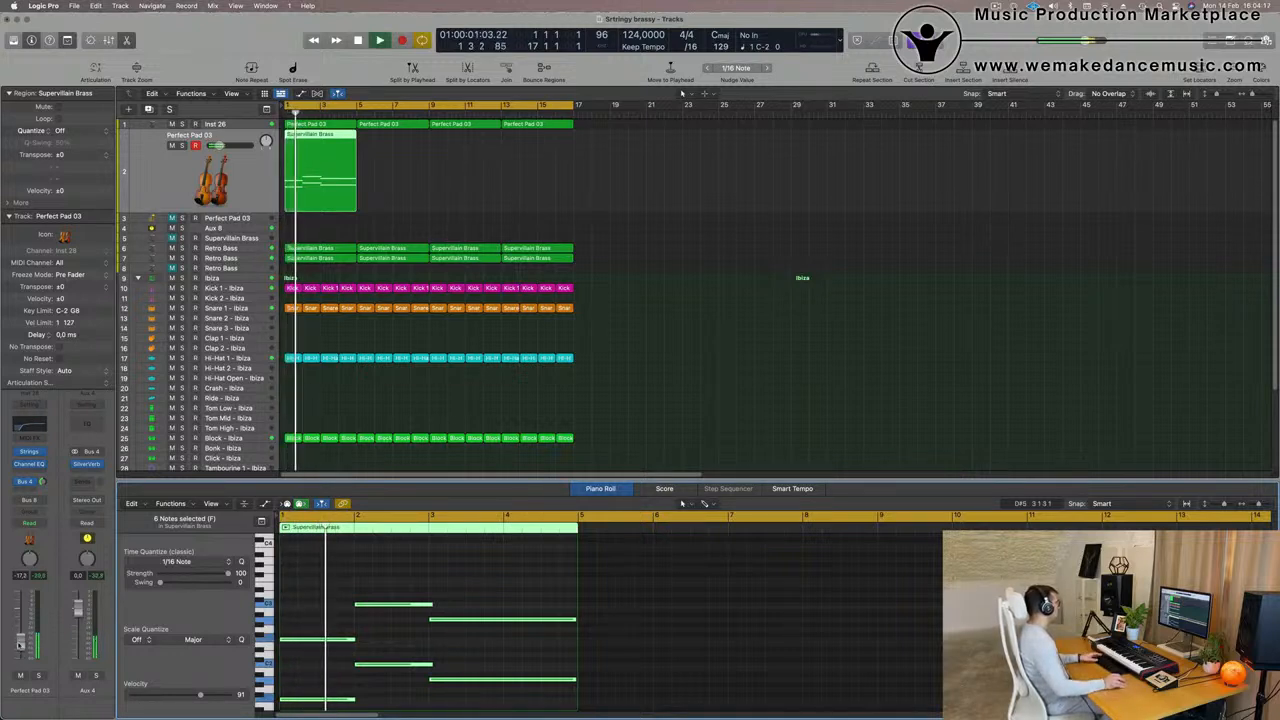
# - Raise the Perfect Pad 03 notes one octave and set the track's volume to -16.8 dB during playback
pyautogui.scroll(-3, 415, 618)
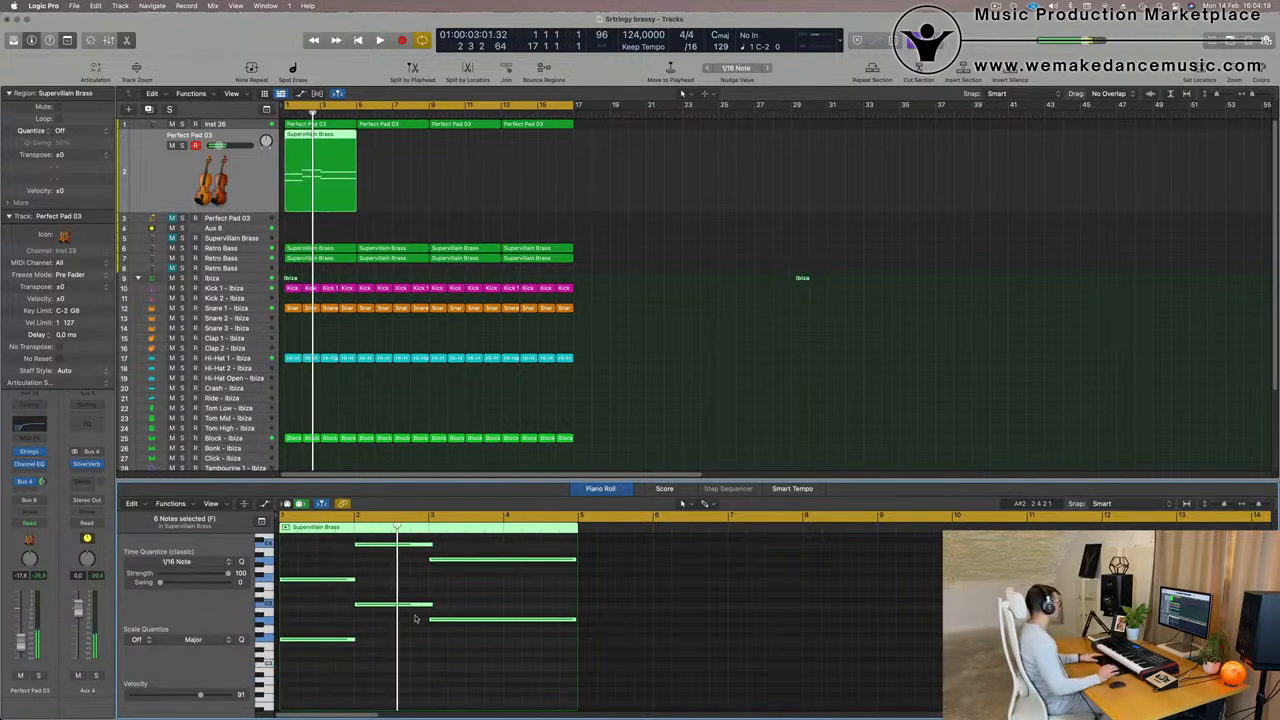
pyautogui.press('space')
pyautogui.press('space')
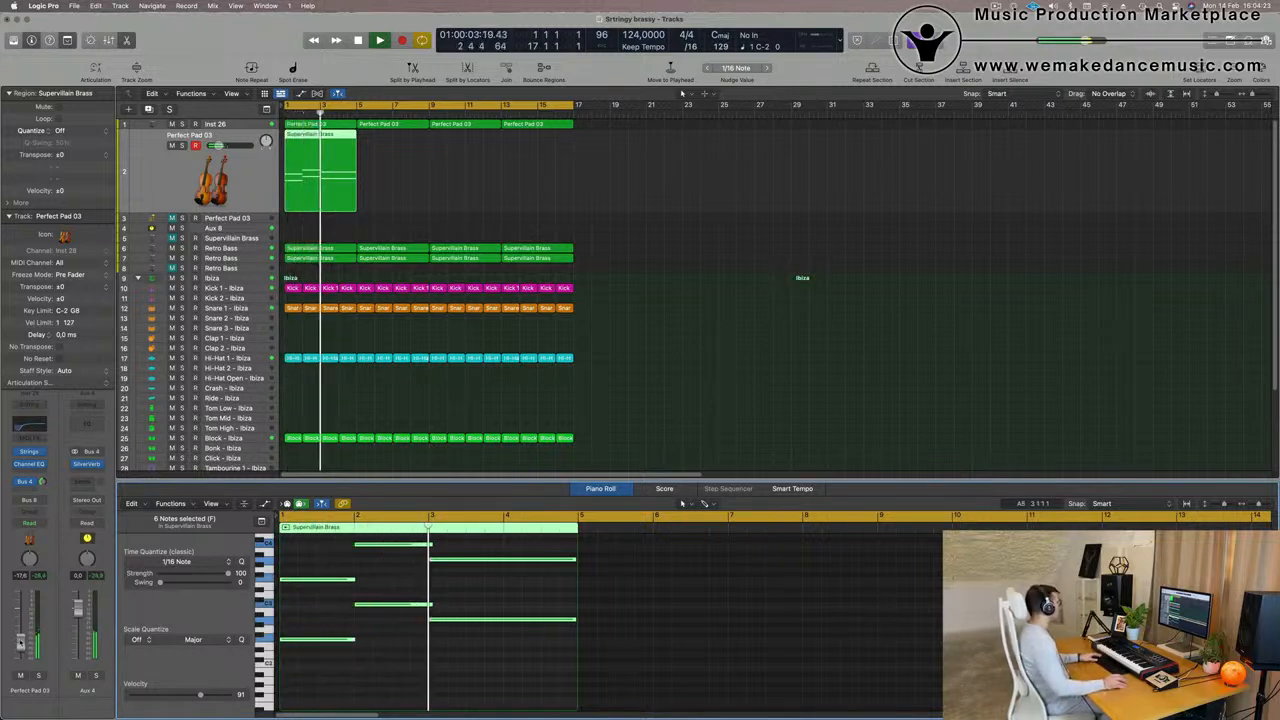
pyautogui.press('space')
pyautogui.press('space')
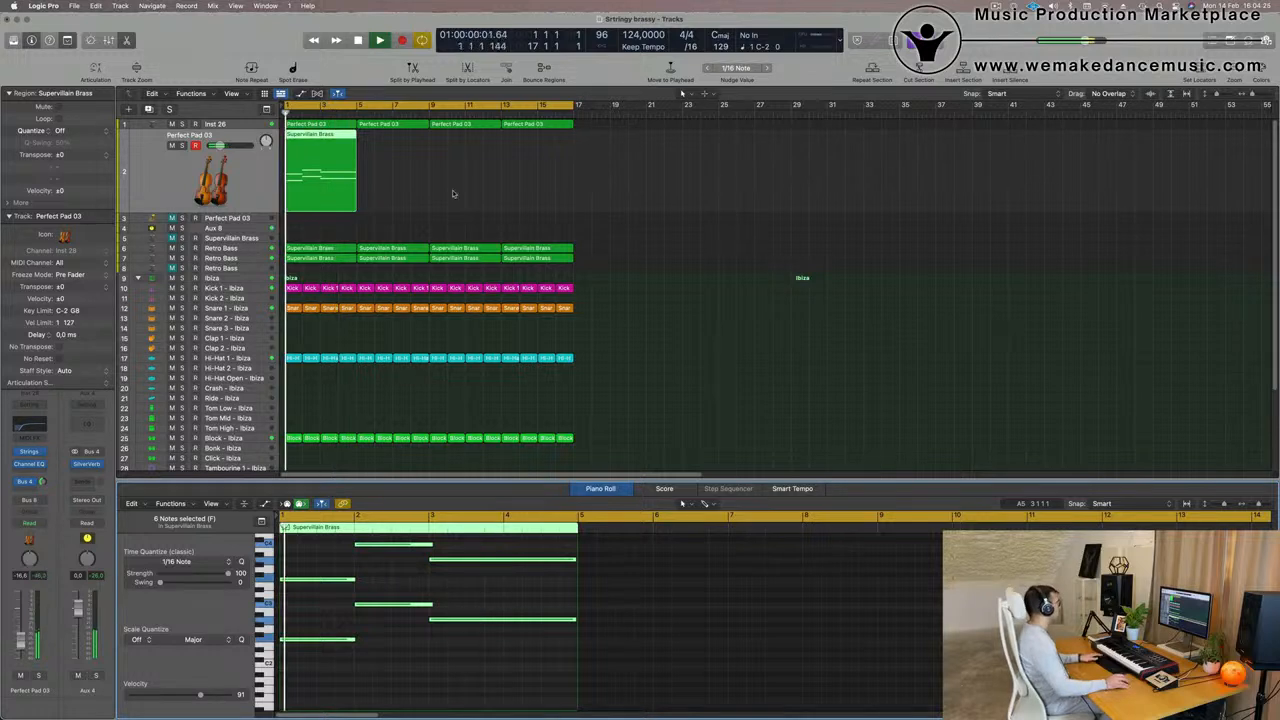
# - Repeat the Supervillain Brass region on Perfect Pad 03 track 2 three times and deselect the regions
pyautogui.press('super+r')
pyautogui.press('super+r')
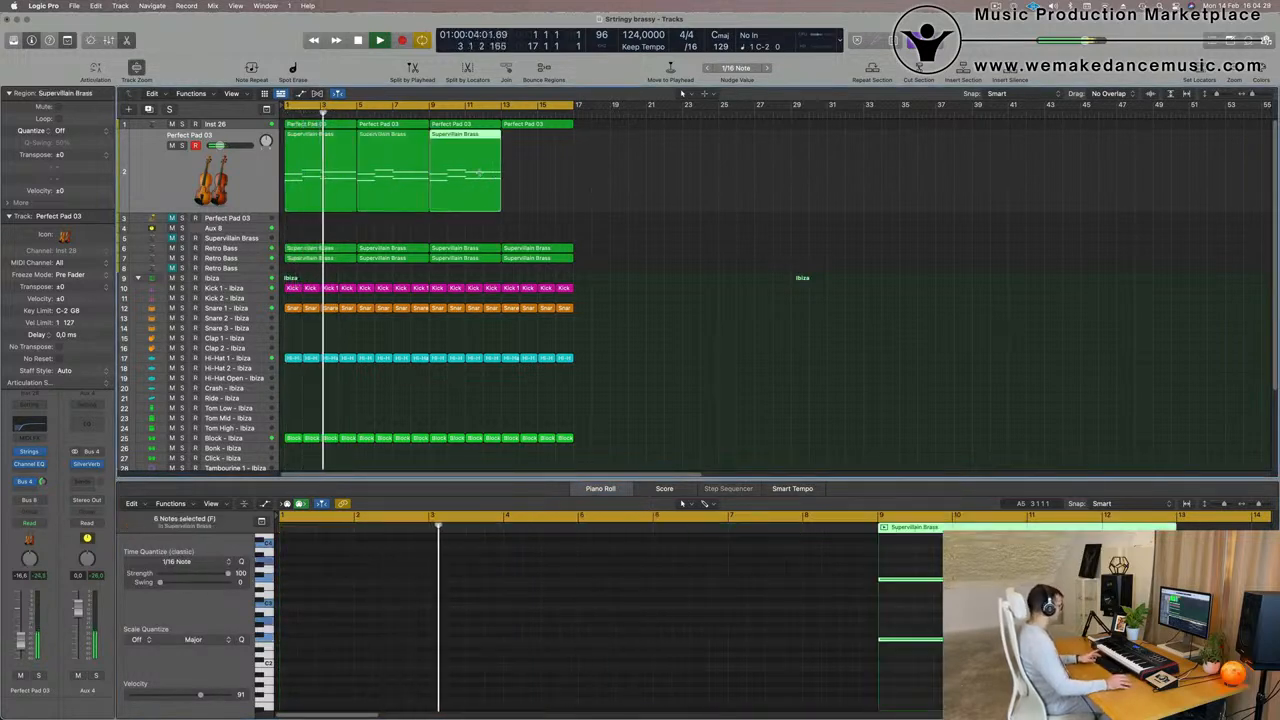
pyautogui.press('super+r')
pyautogui.click(693, 192)
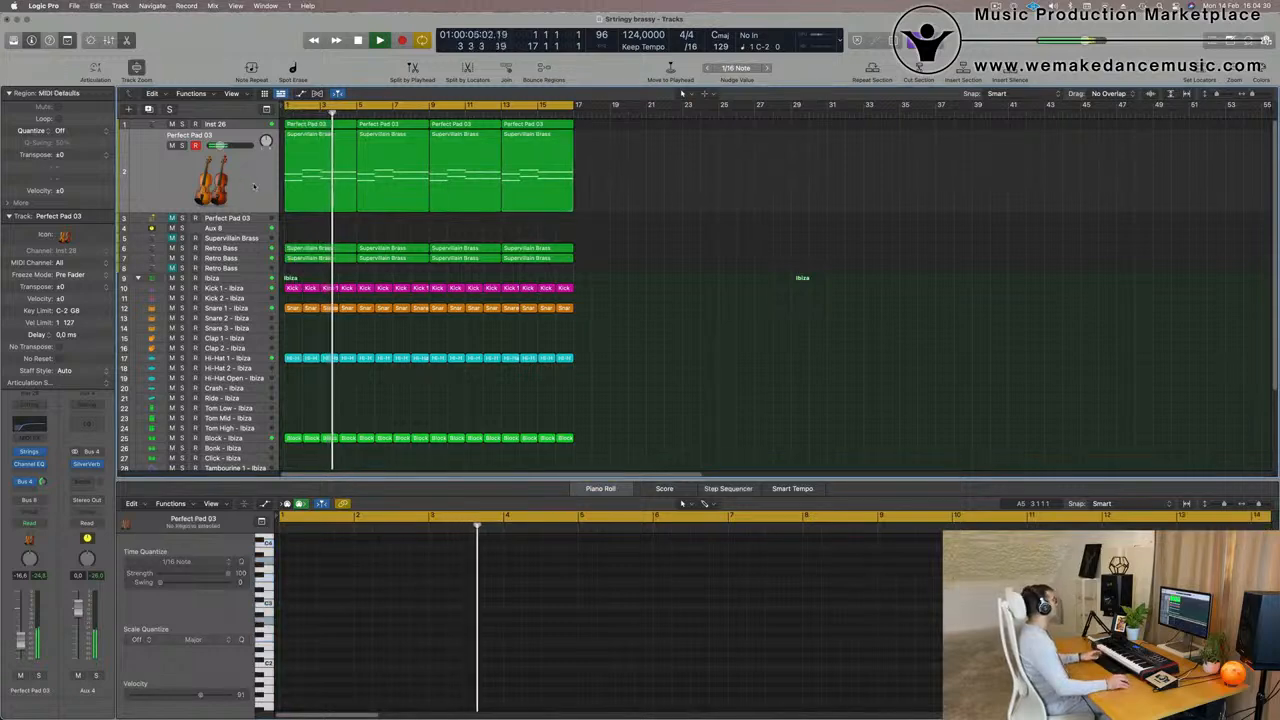
# - Briefly solo Perfect Pad 03 track 2, then select its regions and replay the arrangement from the start to judge the string layer
pyautogui.click(181, 147)
pyautogui.click(181, 147)
pyautogui.click(166, 176)
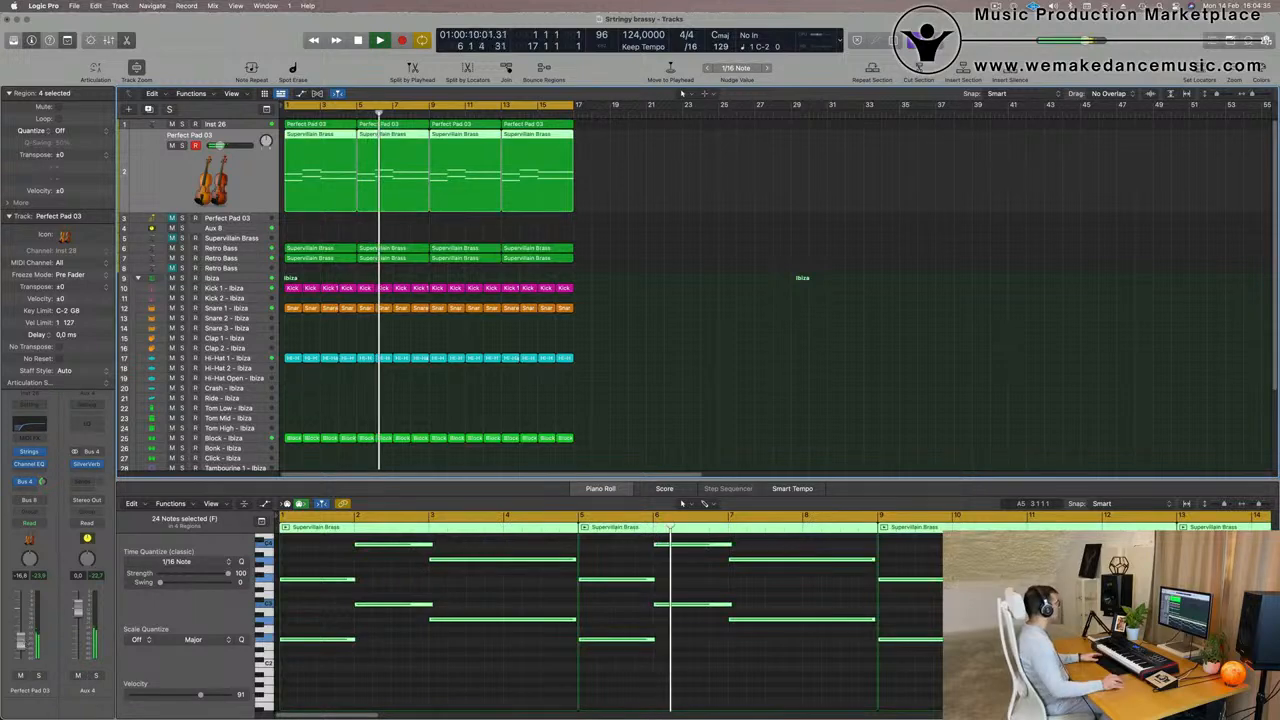
pyautogui.click(672, 212)
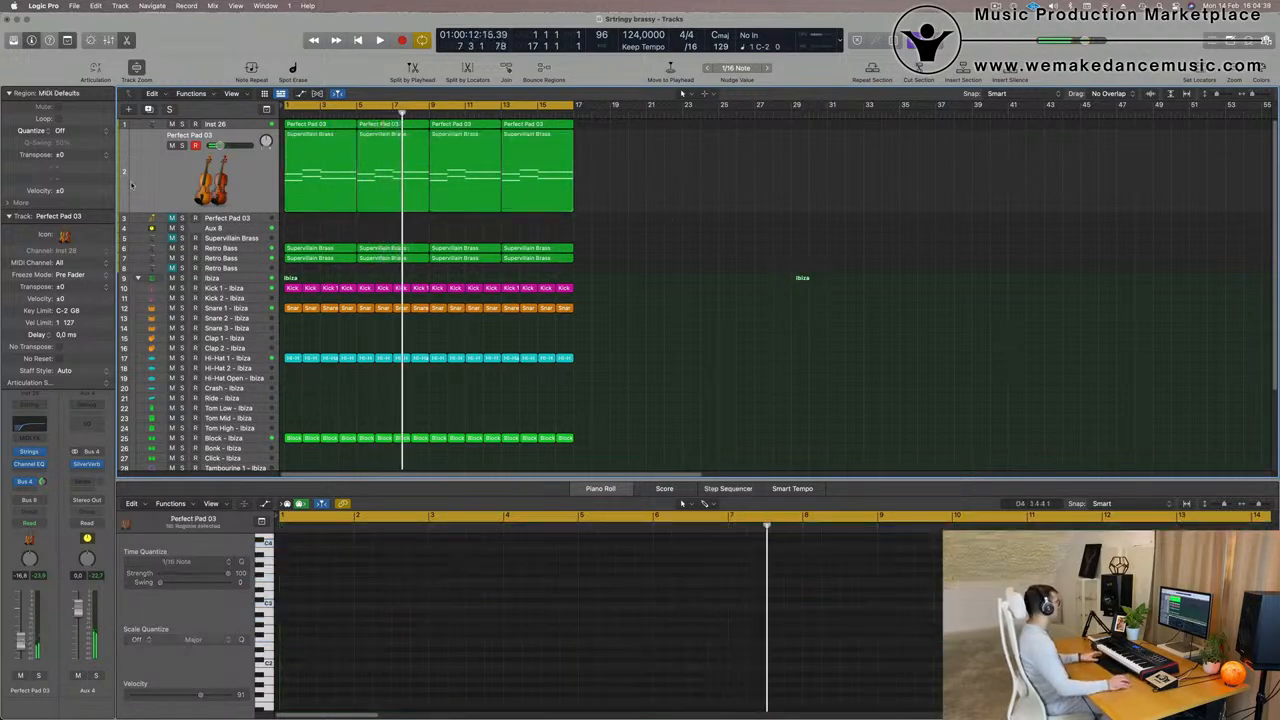
pyautogui.click(139, 183)
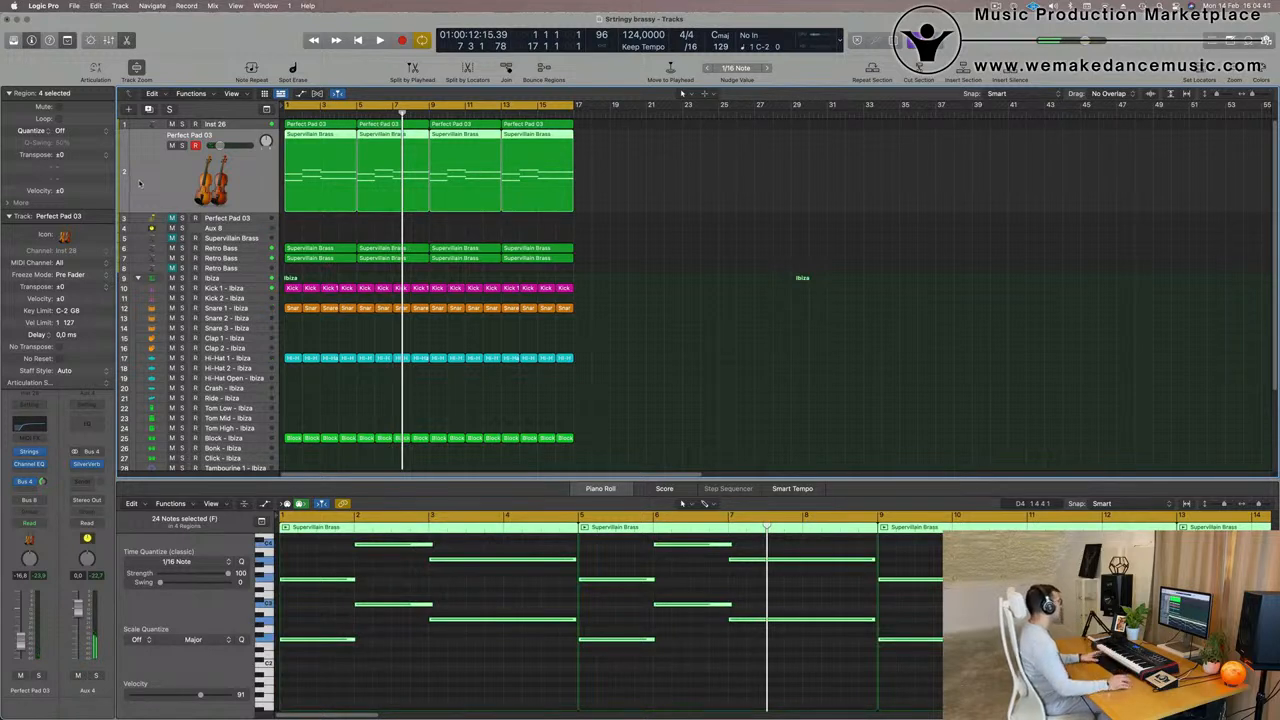
pyautogui.press('Return')
pyautogui.press('space')
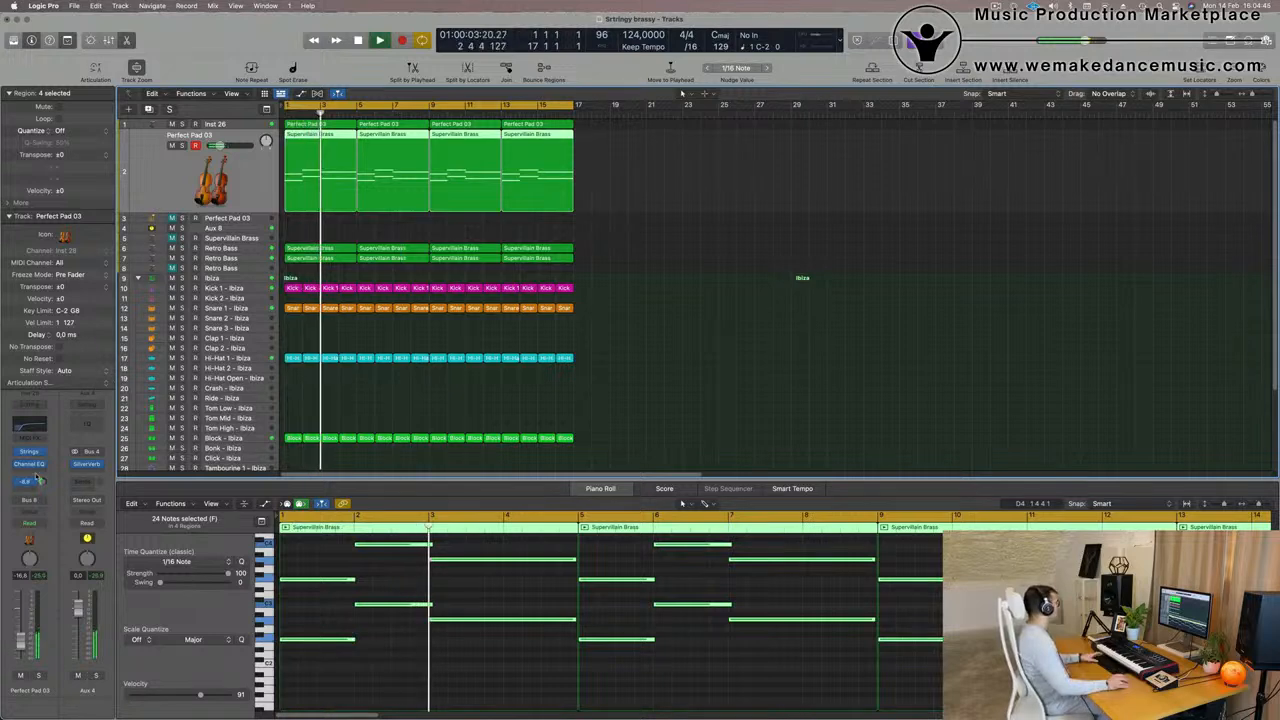
# - Load the Studio Violins 2 single-instrument preset in the Studio Strings plug-in on Perfect Pad 03 track 2
pyautogui.press('Return')
pyautogui.click(29, 452)
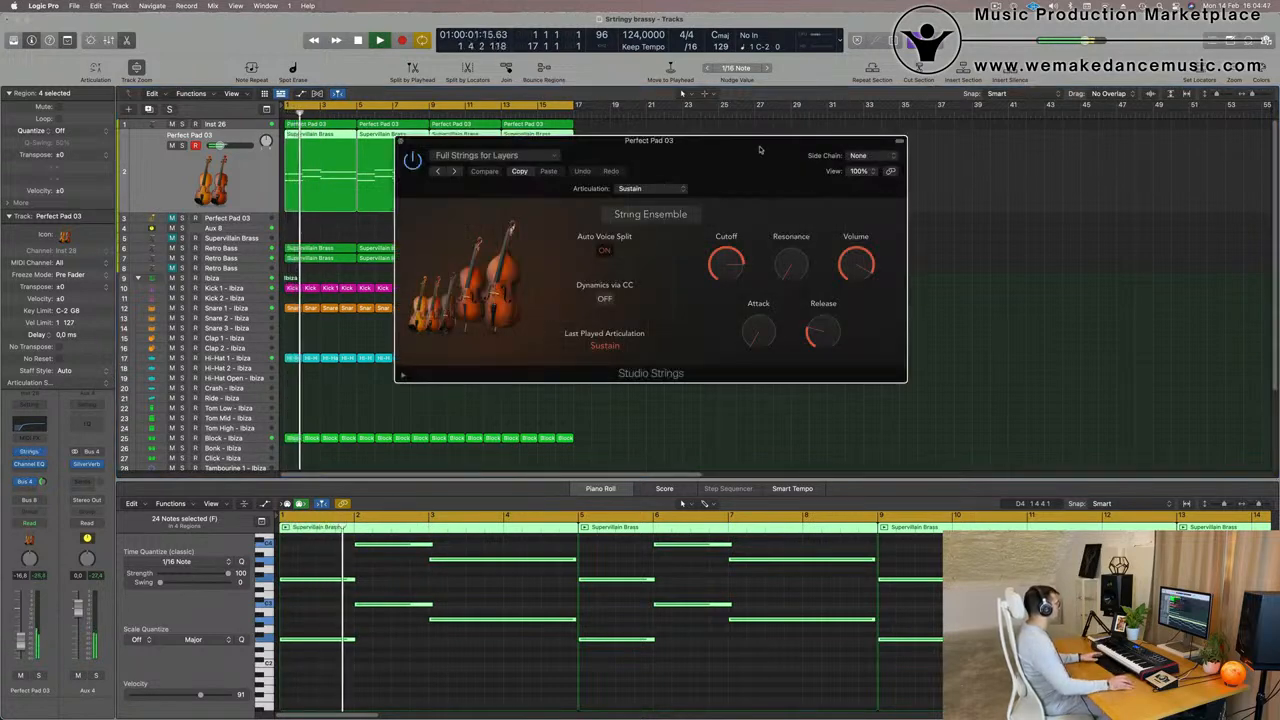
pyautogui.moveTo(759, 149); pyautogui.dragTo(742, 148)
pyautogui.click(462, 154)
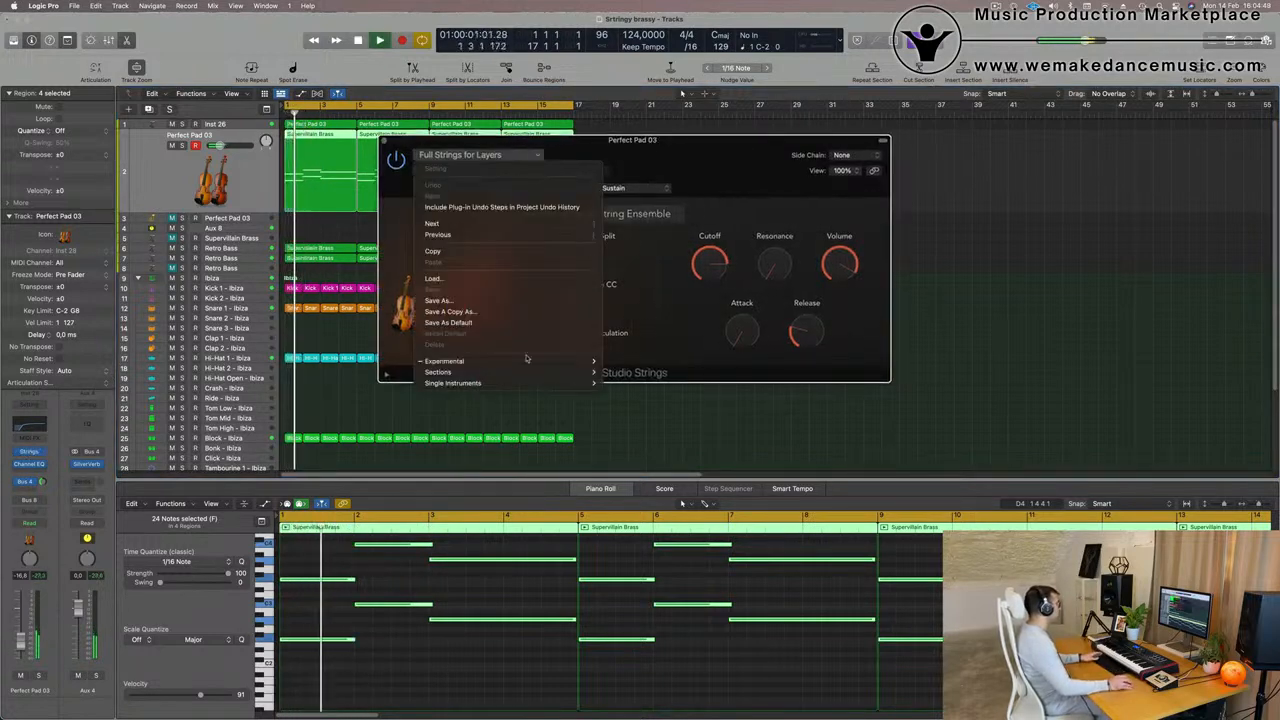
pyautogui.moveTo(538, 361)
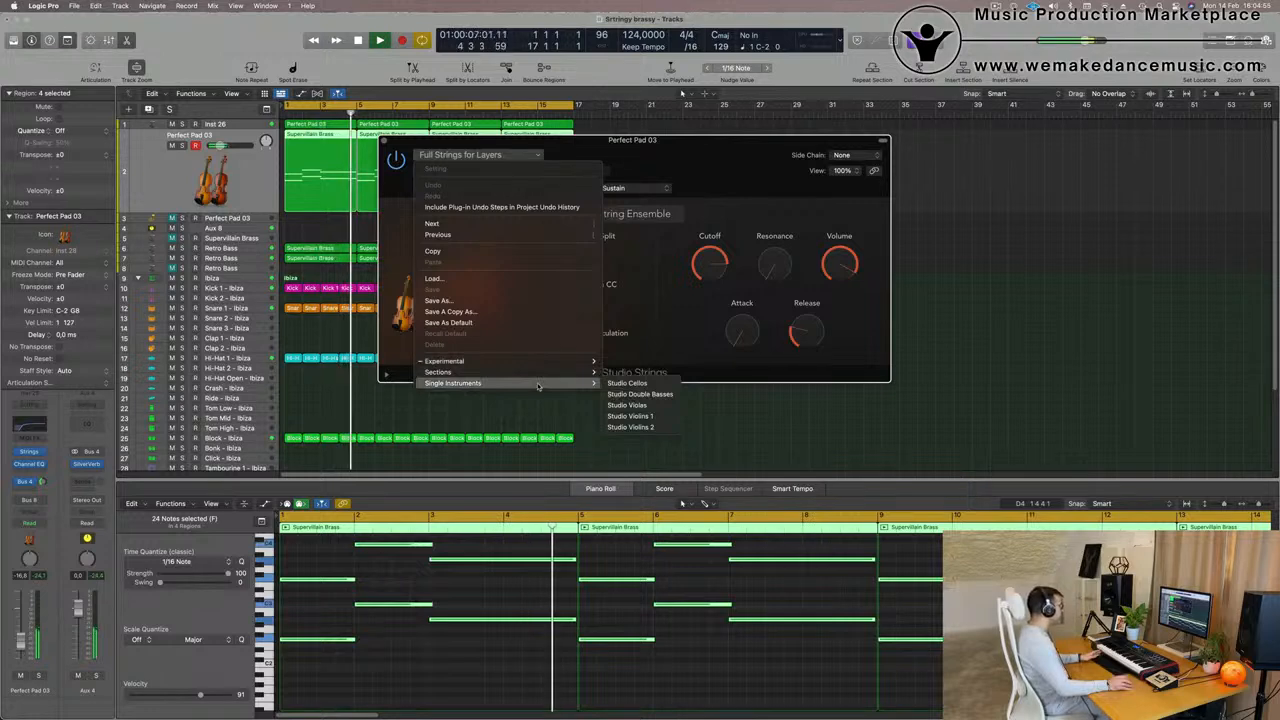
pyautogui.click(630, 427)
pyautogui.moveTo(681, 152); pyautogui.dragTo(724, 172)
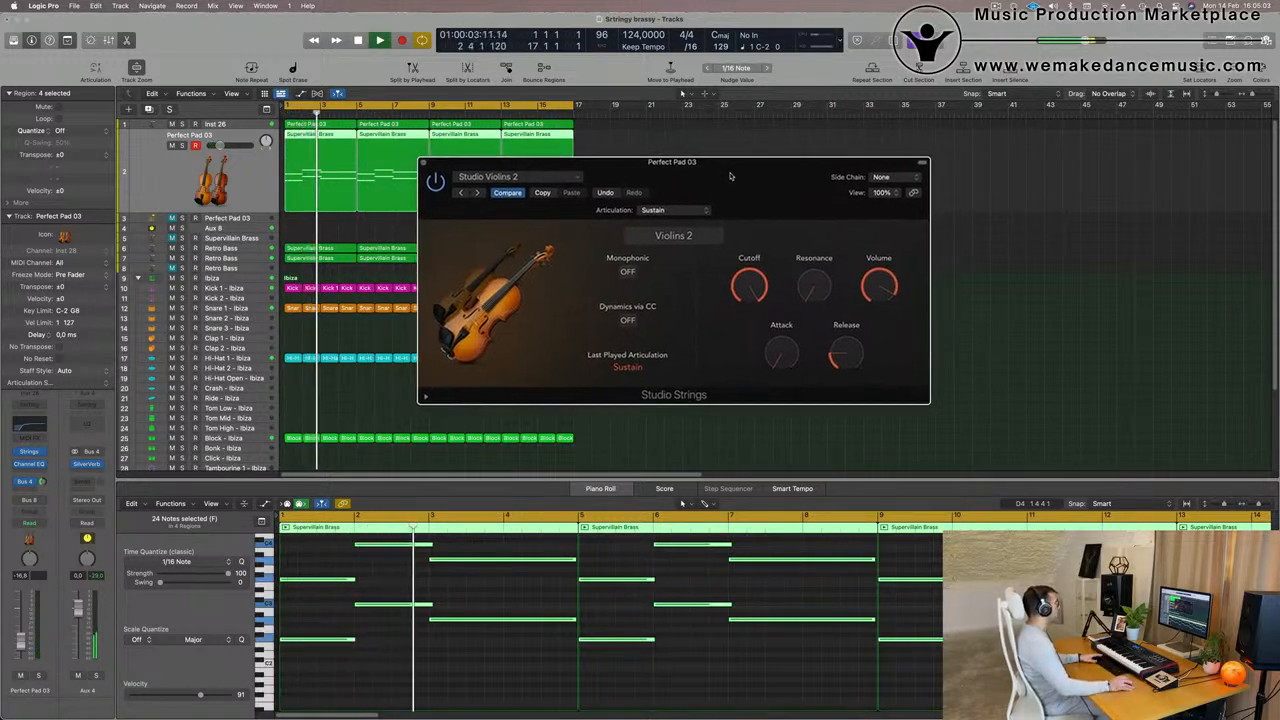
pyautogui.moveTo(690, 159); pyautogui.dragTo(735, 162)
# - Replay the arrangement from the start and raise the Perfect Pad 03 string track's volume to -15.2 dB
pyautogui.press('space')
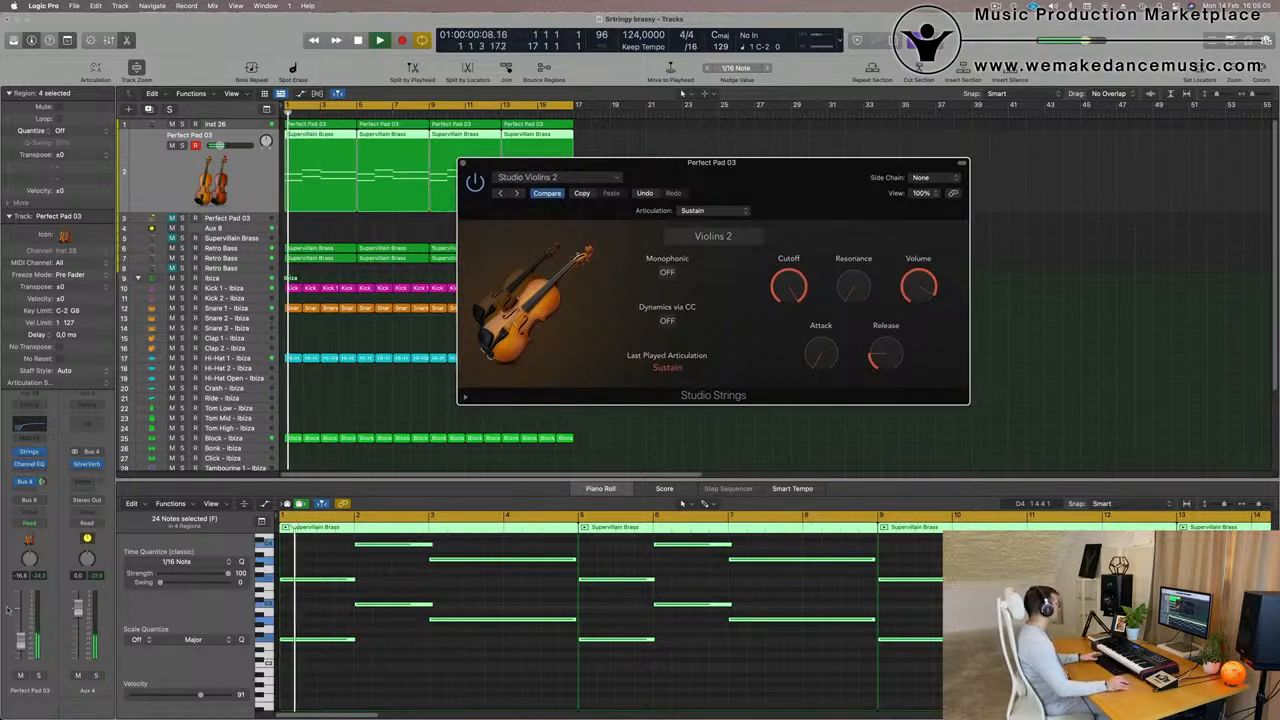
pyautogui.moveTo(20, 641); pyautogui.dragTo(20, 639)
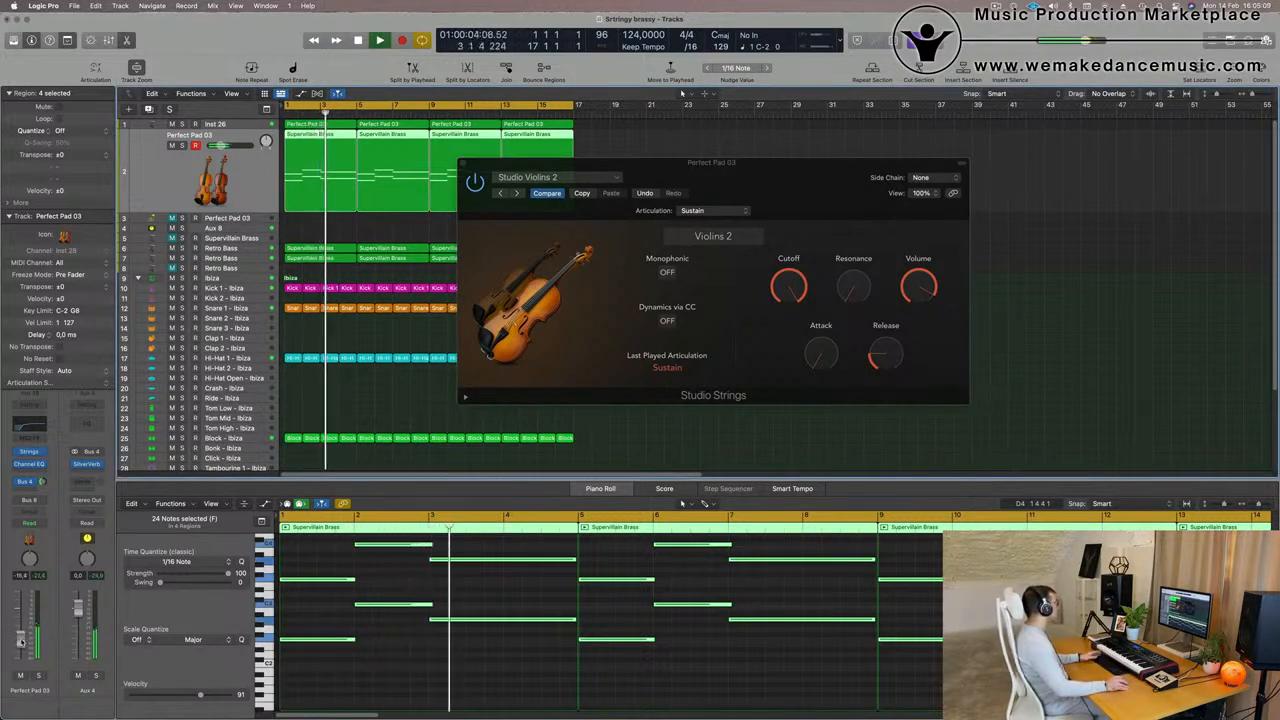
pyautogui.moveTo(818, 165); pyautogui.dragTo(805, 170)
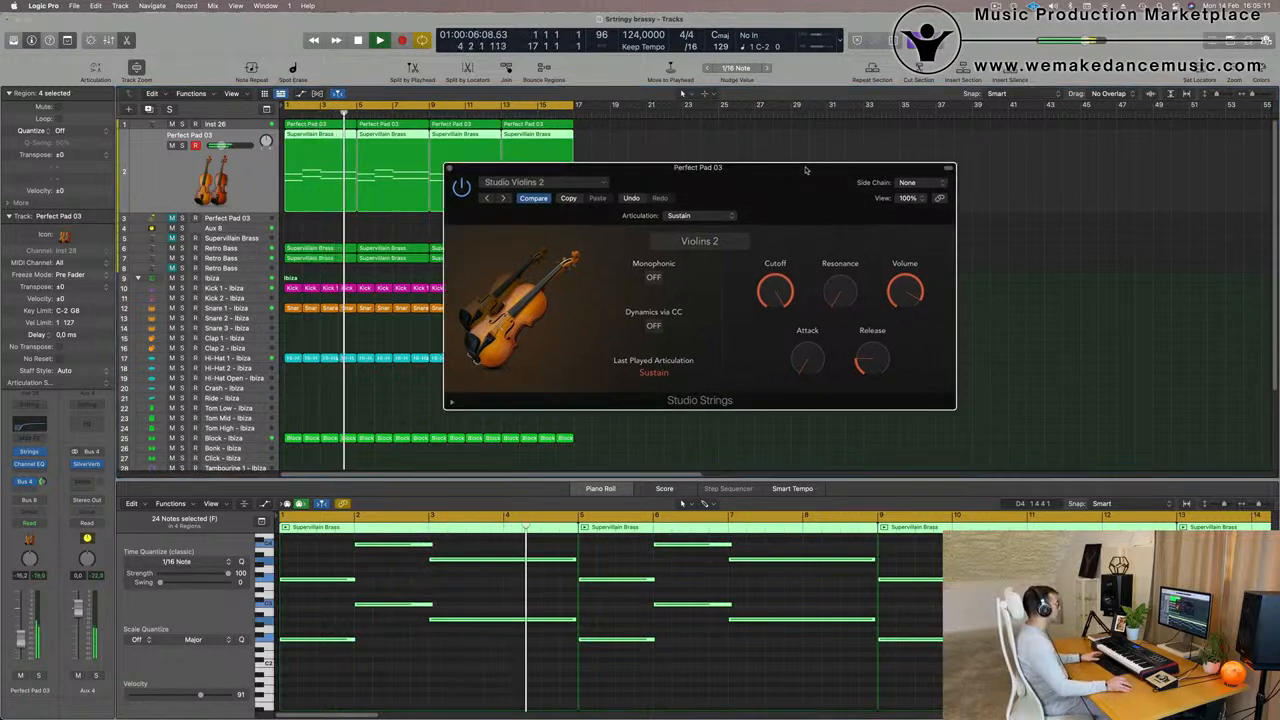
# - Switch the violins' Monophonic mode on and back off, replaying from the start each time to compare
pyautogui.press('Return')
pyautogui.click(653, 277)
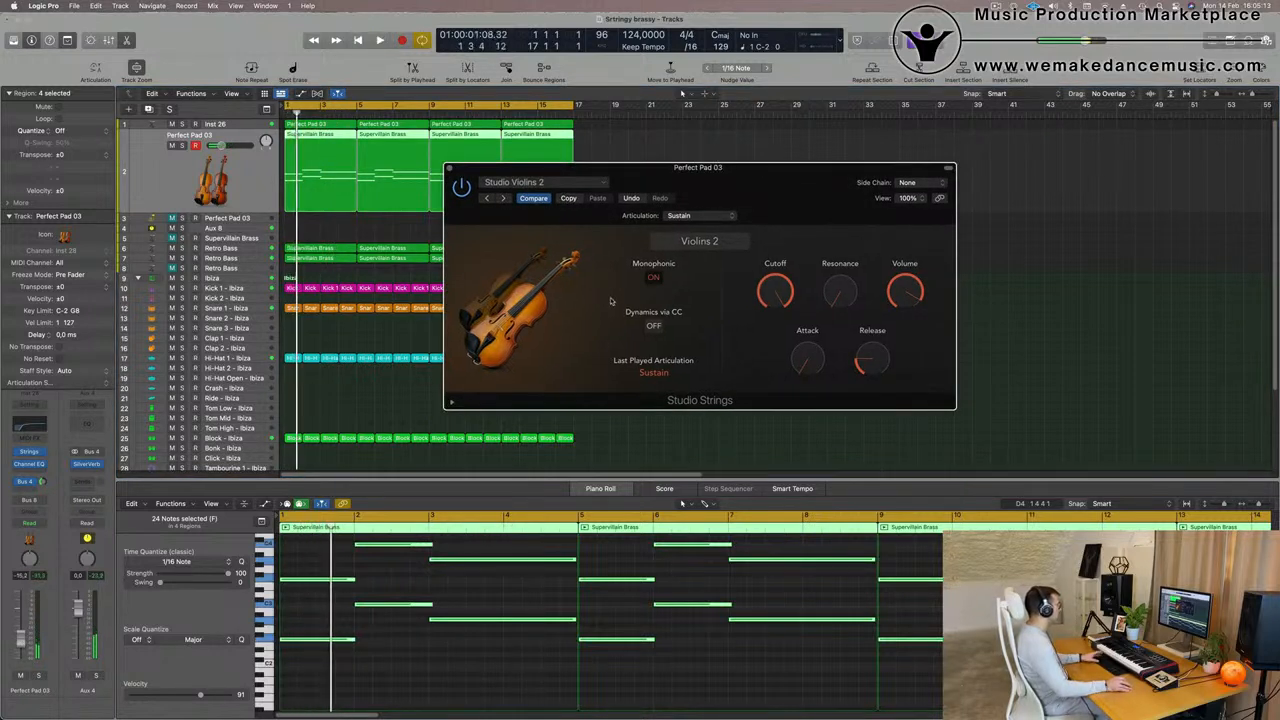
pyautogui.press('Return')
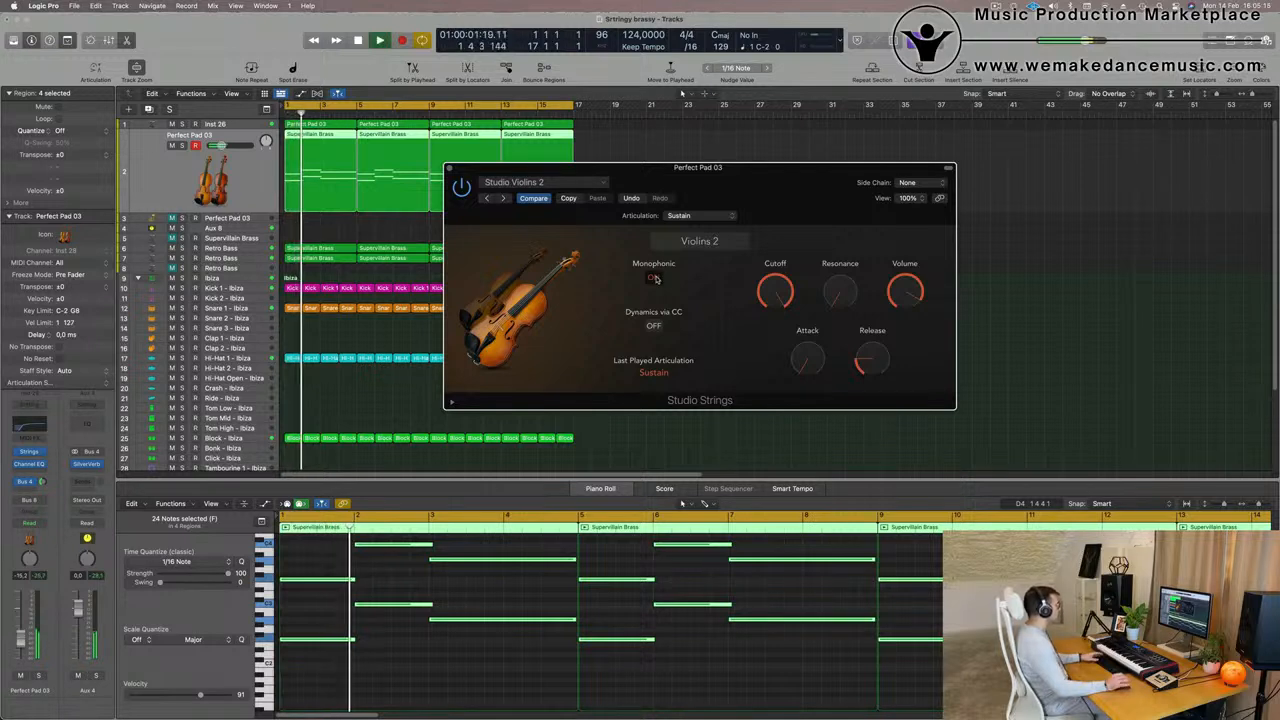
pyautogui.click(653, 277)
pyautogui.press('Return')
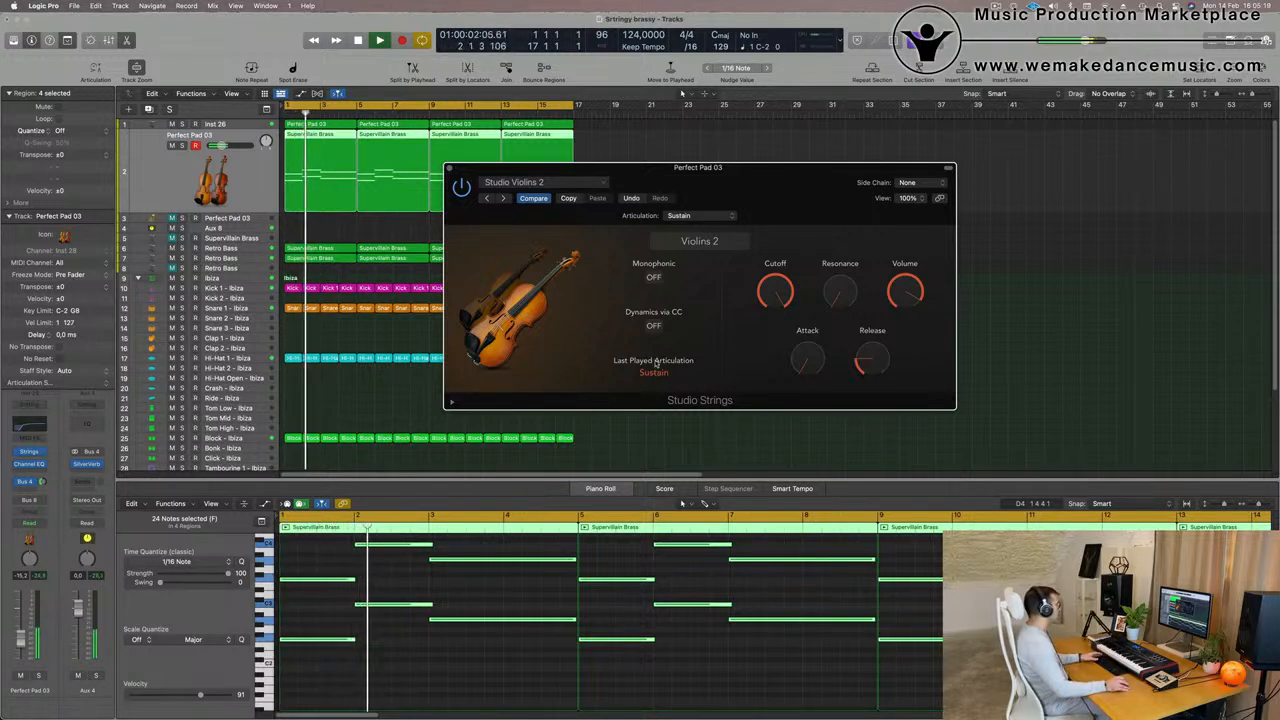
# - Raise the Studio Violins 2 Attack and set its Release to about 73% while the arrangement plays
pyautogui.moveTo(820, 195); pyautogui.dragTo(857, 170)
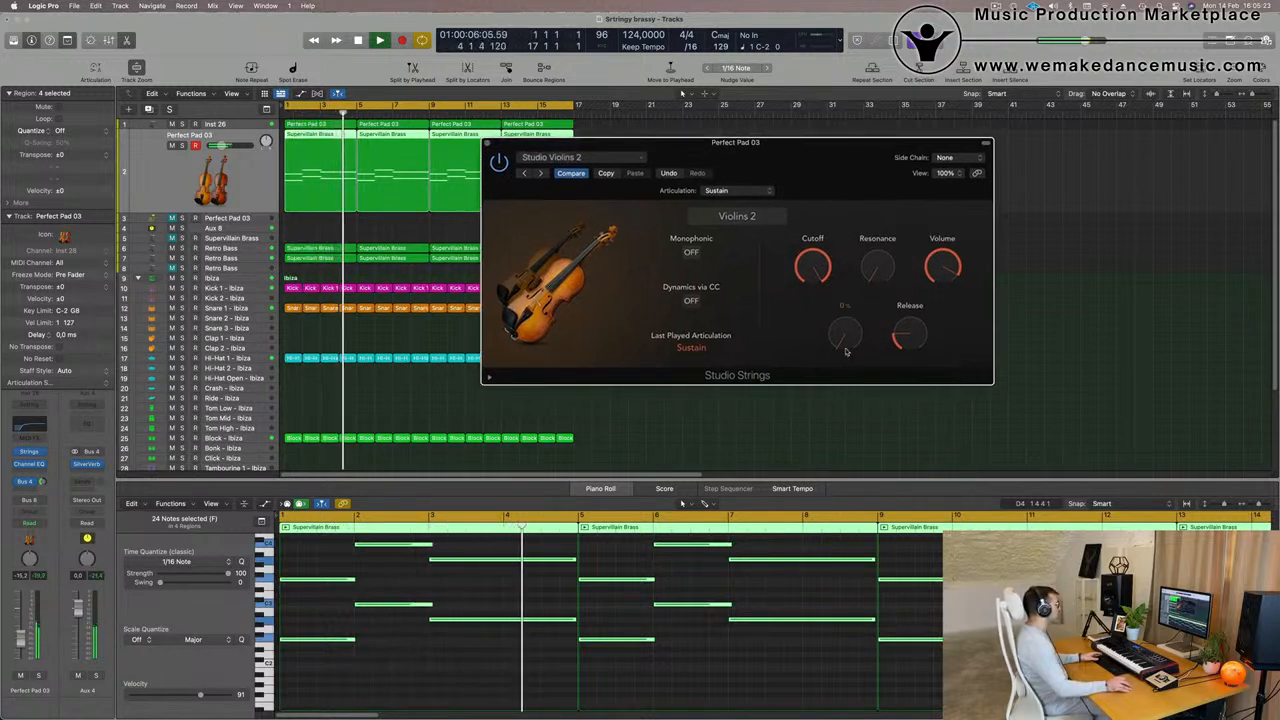
pyautogui.moveTo(852, 345)
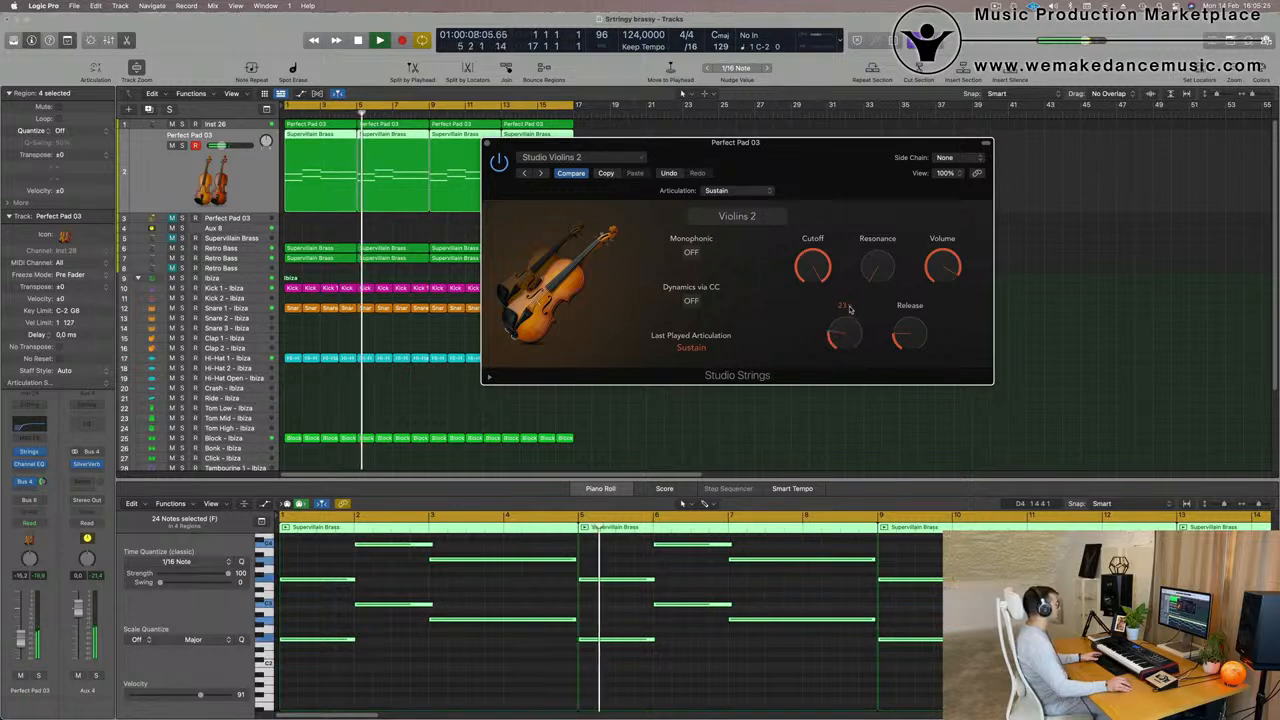
pyautogui.moveTo(852, 345); pyautogui.dragTo(845, 329)
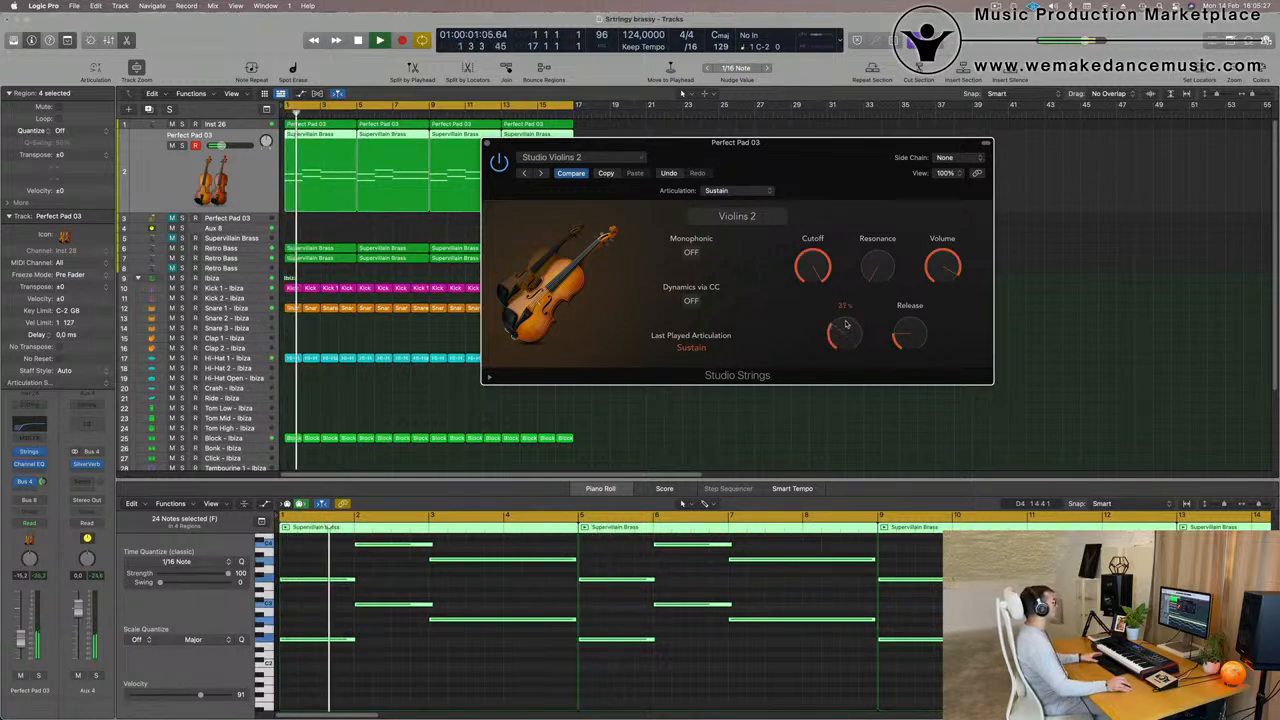
pyautogui.press('space')
pyautogui.press('space')
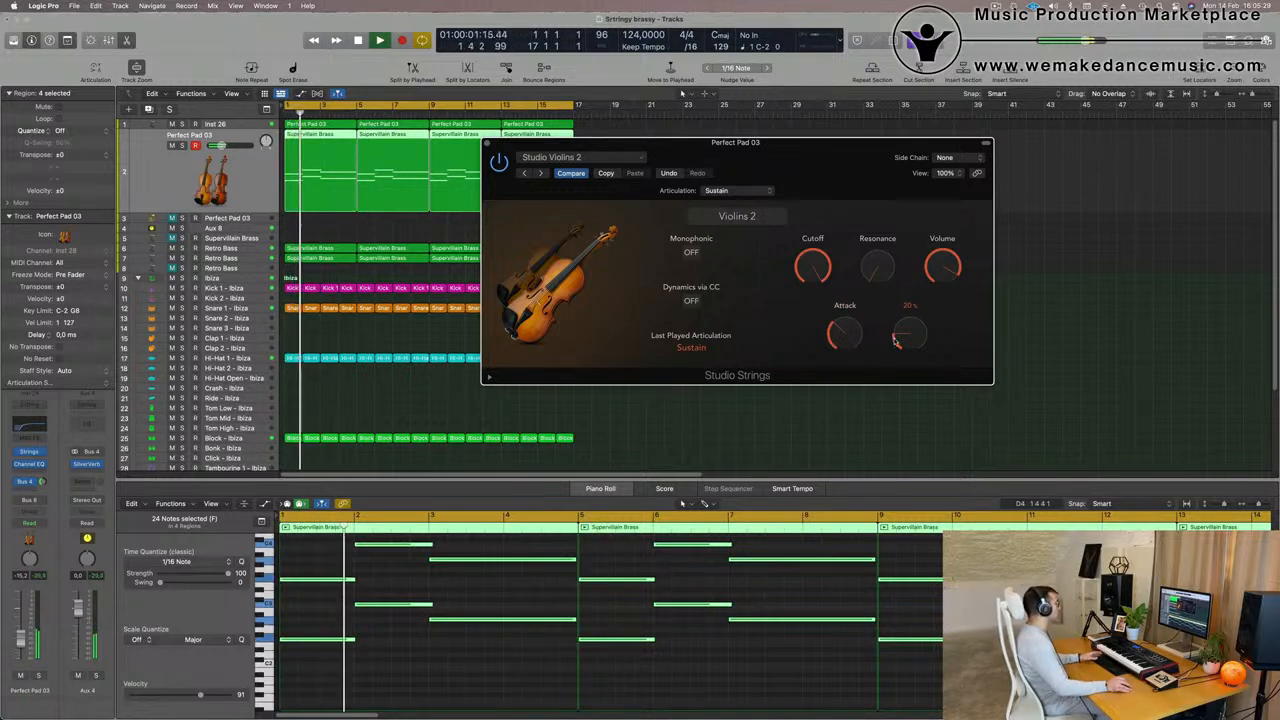
pyautogui.moveTo(910, 347); pyautogui.dragTo(908, 337)
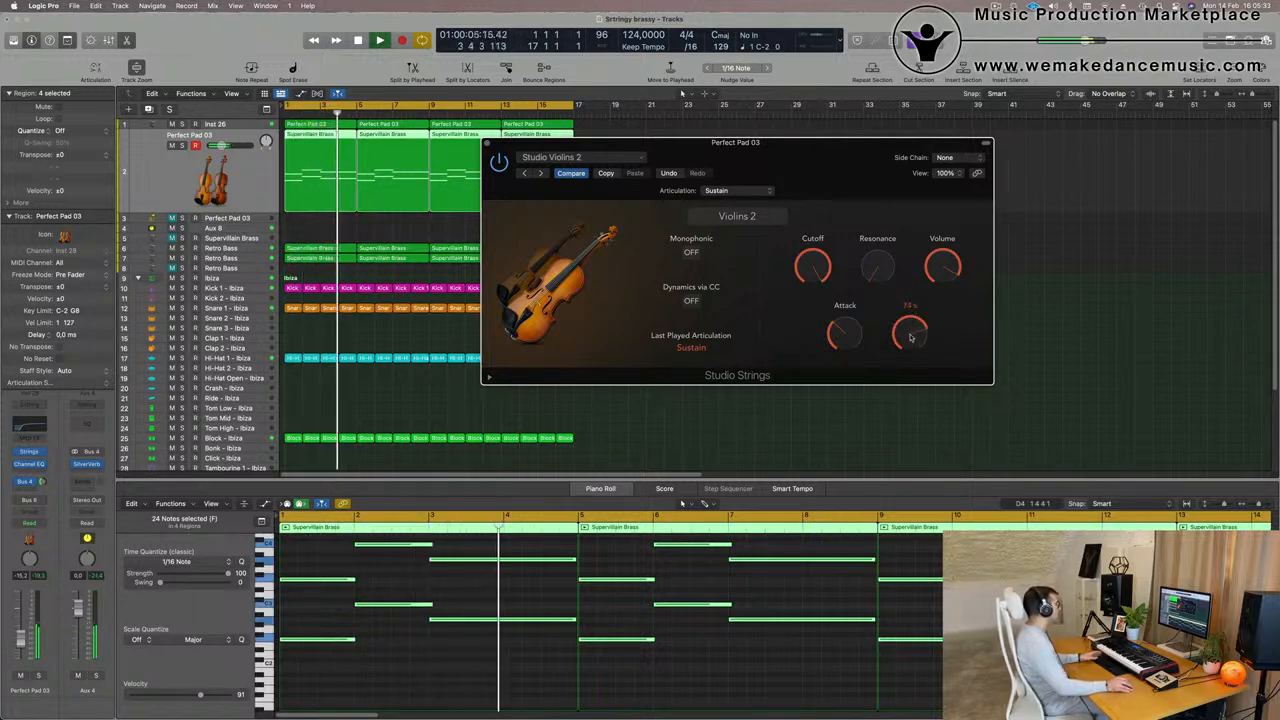
pyautogui.moveTo(833, 143); pyautogui.dragTo(829, 149)
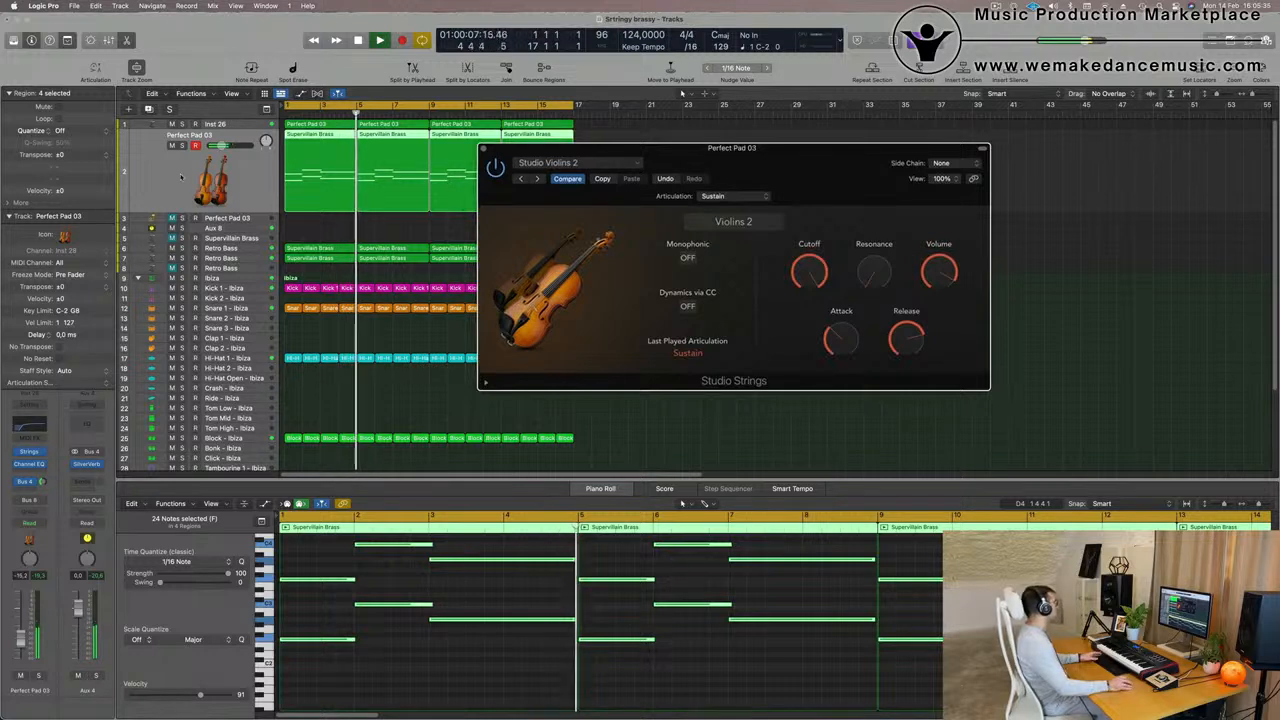
# - Lower the string track's volume to -16.2 dB and reduce the violins' Attack, listening before stopping playback
pyautogui.moveTo(20, 639); pyautogui.dragTo(21, 644)
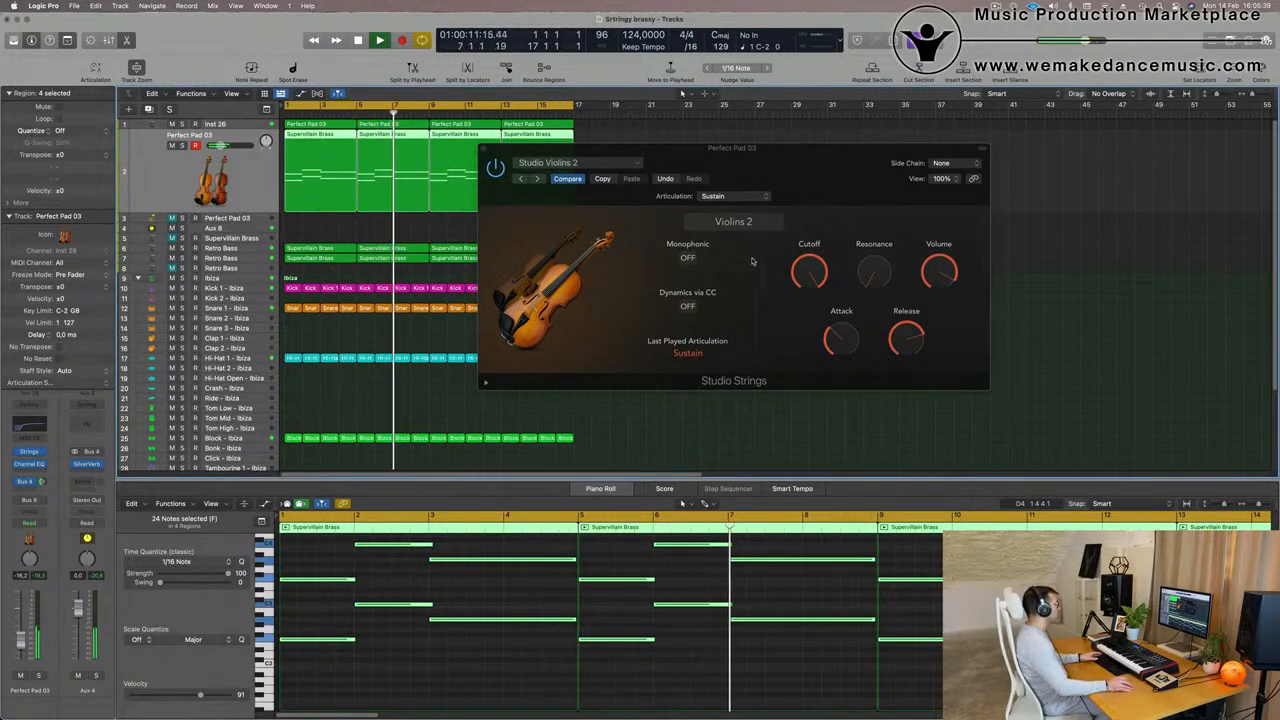
pyautogui.moveTo(842, 340); pyautogui.dragTo(841, 351)
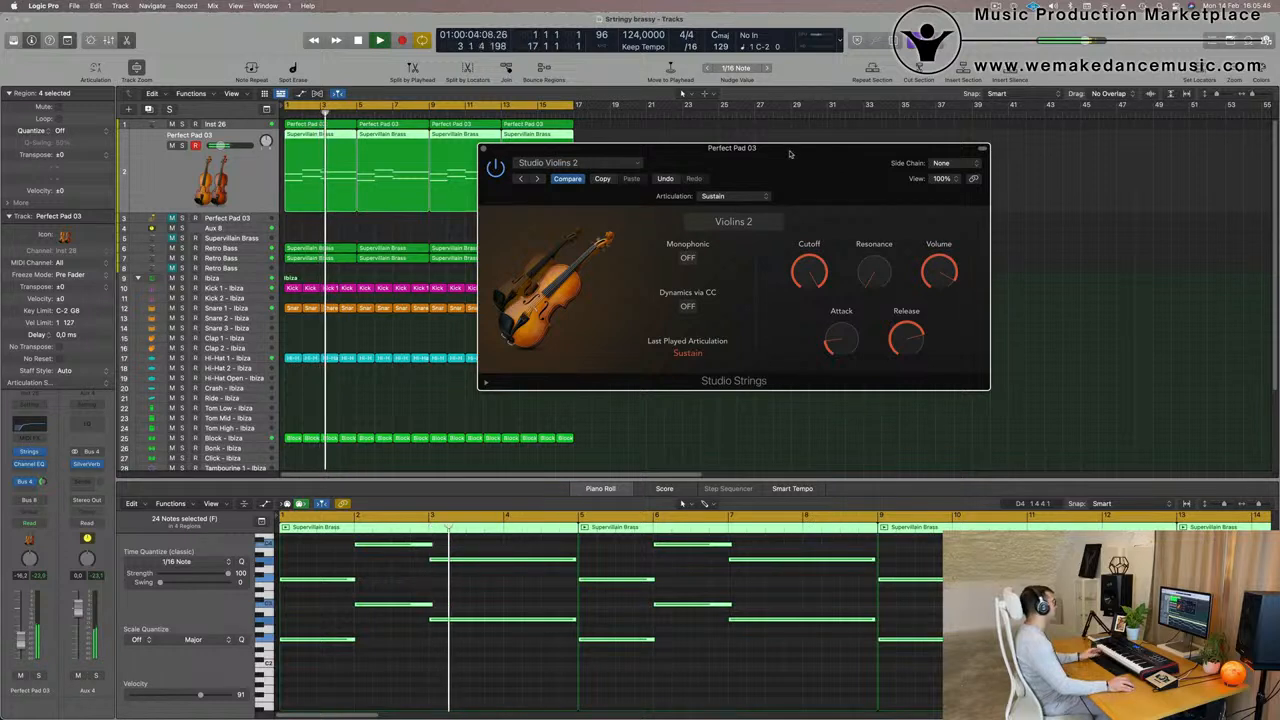
pyautogui.moveTo(806, 154)
pyautogui.mouseDown()
pyautogui.moveTo(826, 153)
pyautogui.moveTo(815, 152)
pyautogui.mouseUp()
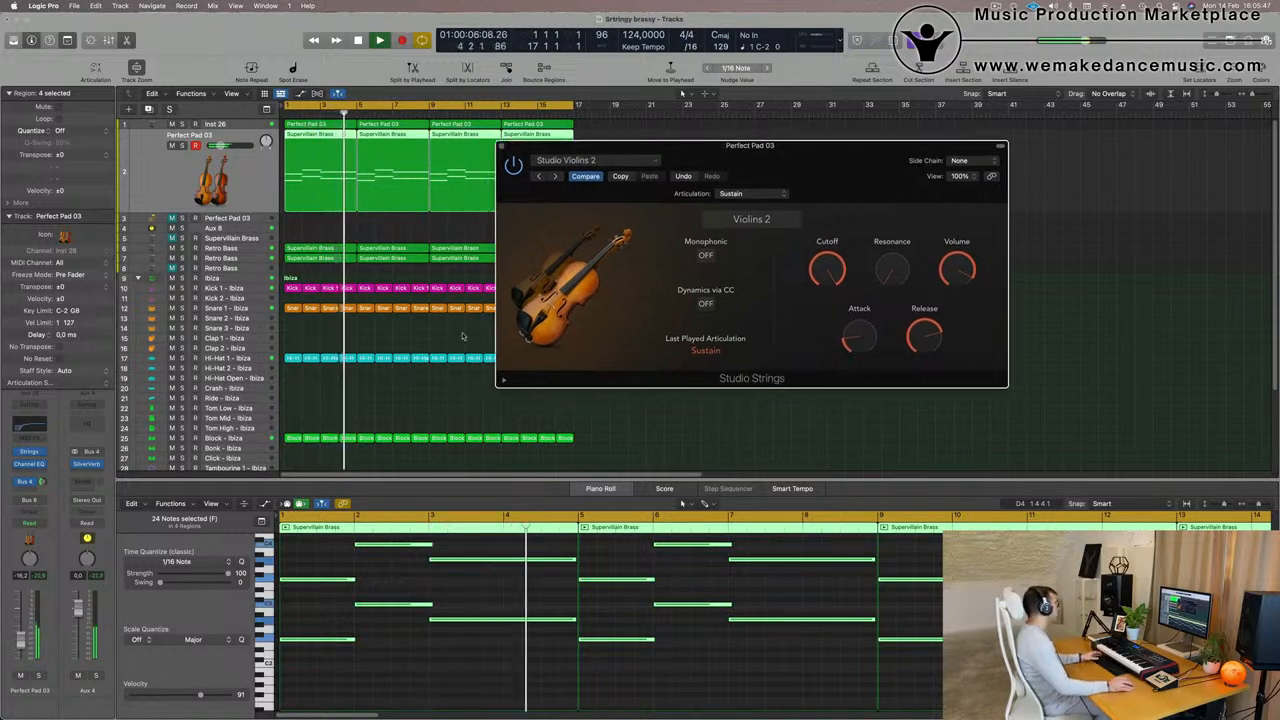
pyautogui.press('space')
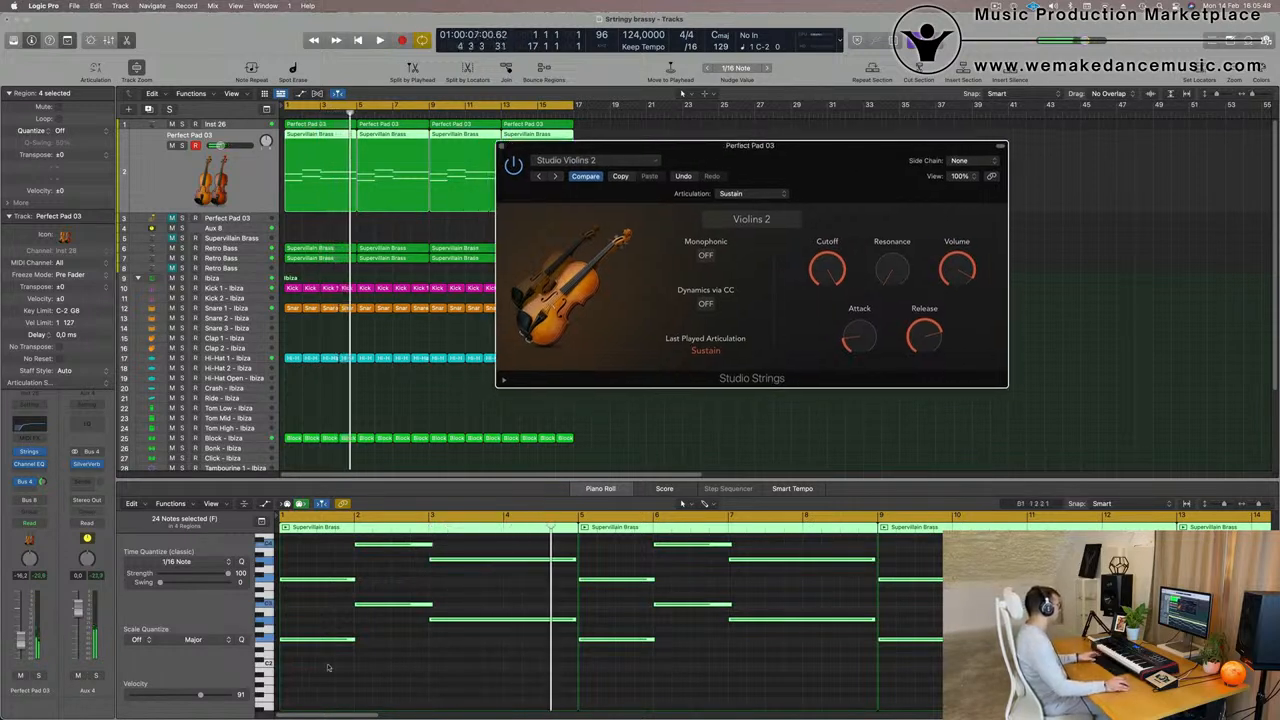
# - Slightly shorten the four string notes in bars 1 and 2, replay from the start and close the Studio Strings window
pyautogui.moveTo(303, 668); pyautogui.dragTo(399, 540)
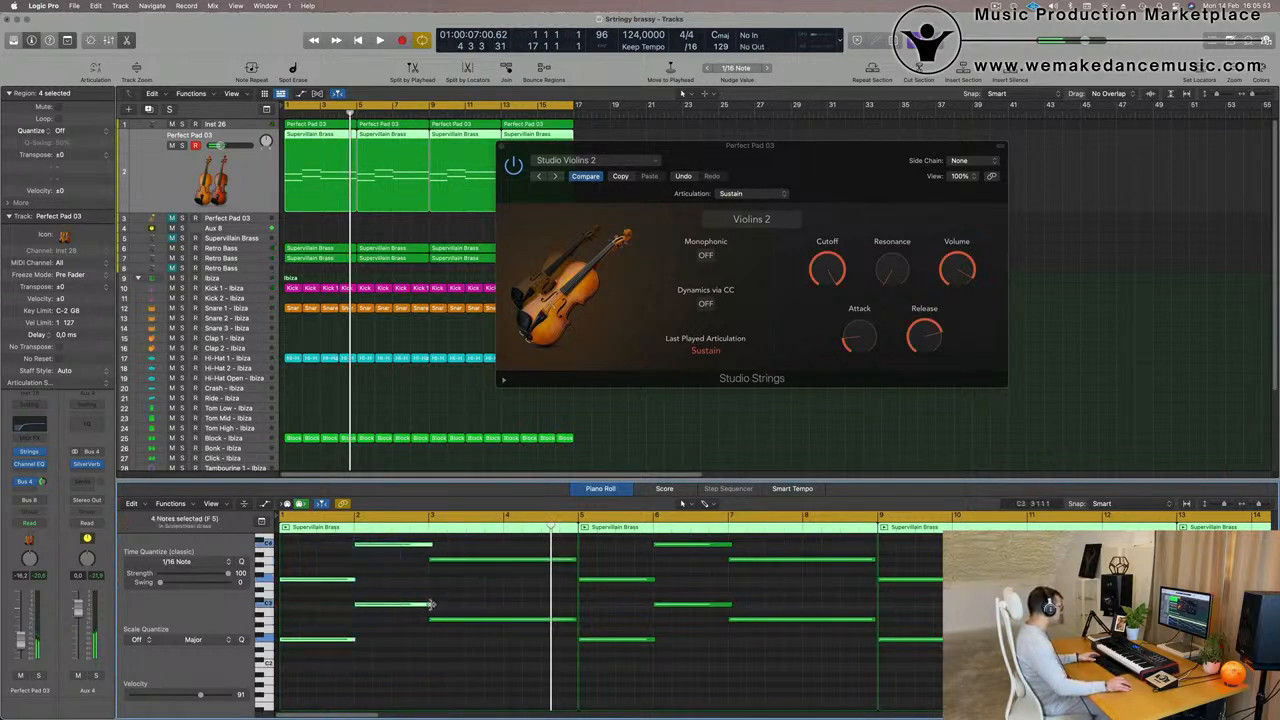
pyautogui.moveTo(430, 604); pyautogui.dragTo(390, 620)
pyautogui.press('space')
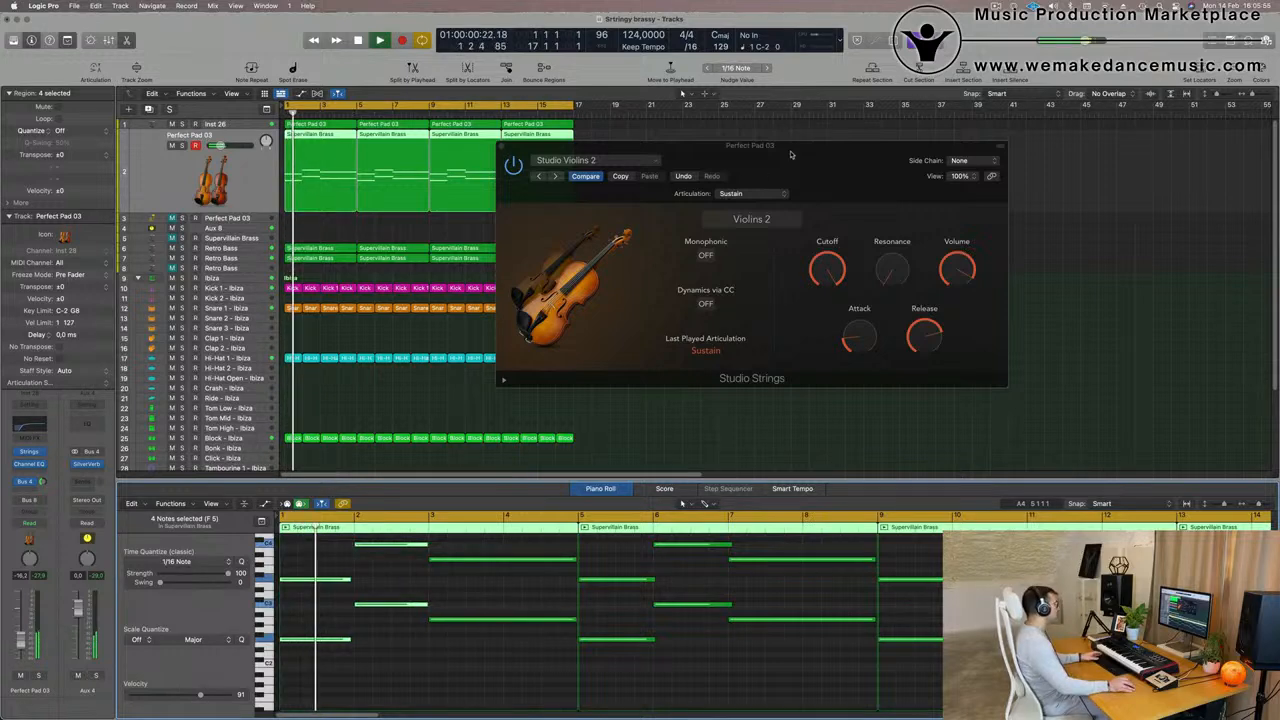
pyautogui.moveTo(793, 154); pyautogui.dragTo(831, 202)
pyautogui.click(539, 194)
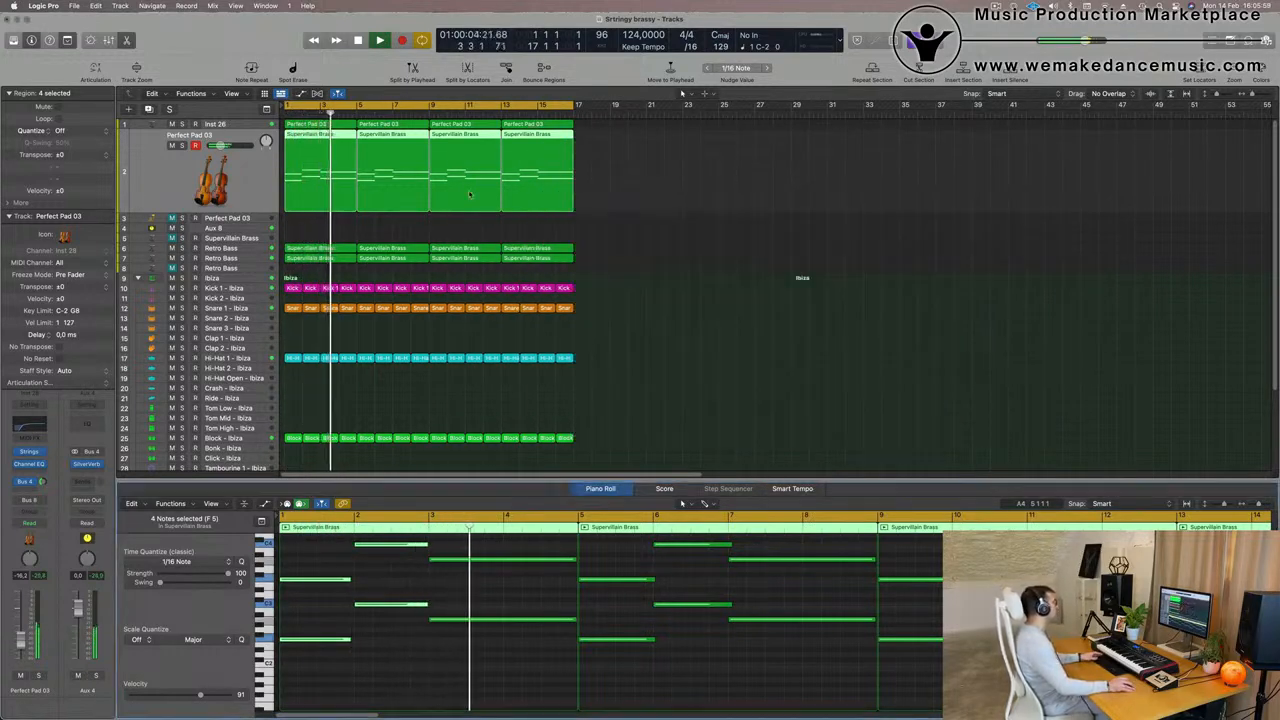
# - Show the Note Velocity lane for the string regions and lower the velocity of the notes starting at bar 3
pyautogui.click(329, 198)
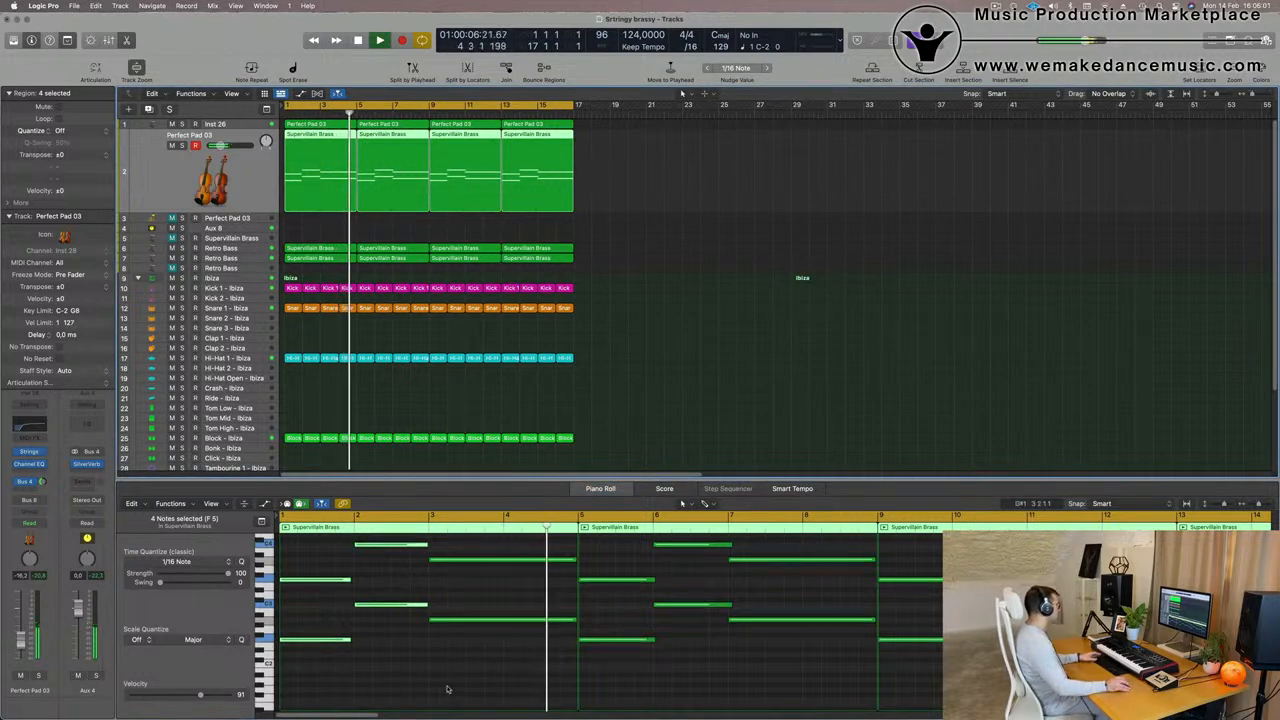
pyautogui.scroll(-1, 443, 688)
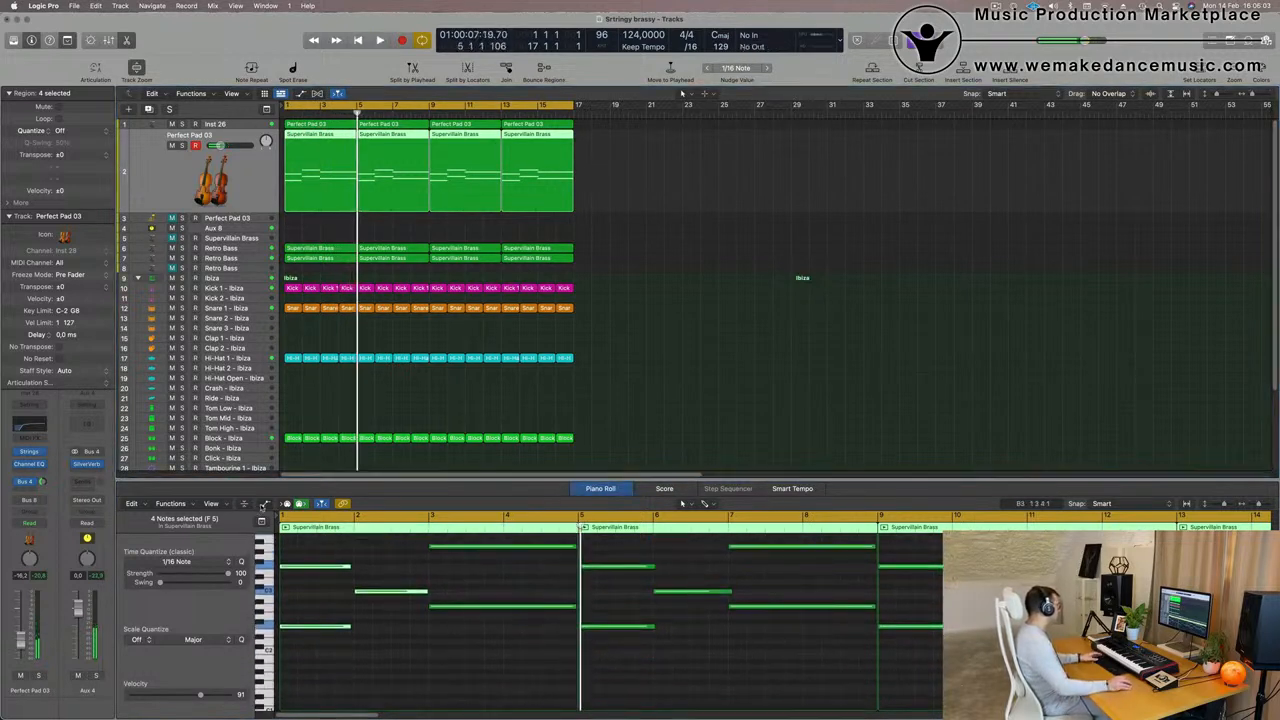
pyautogui.click(264, 504)
pyautogui.scroll(2, 495, 670)
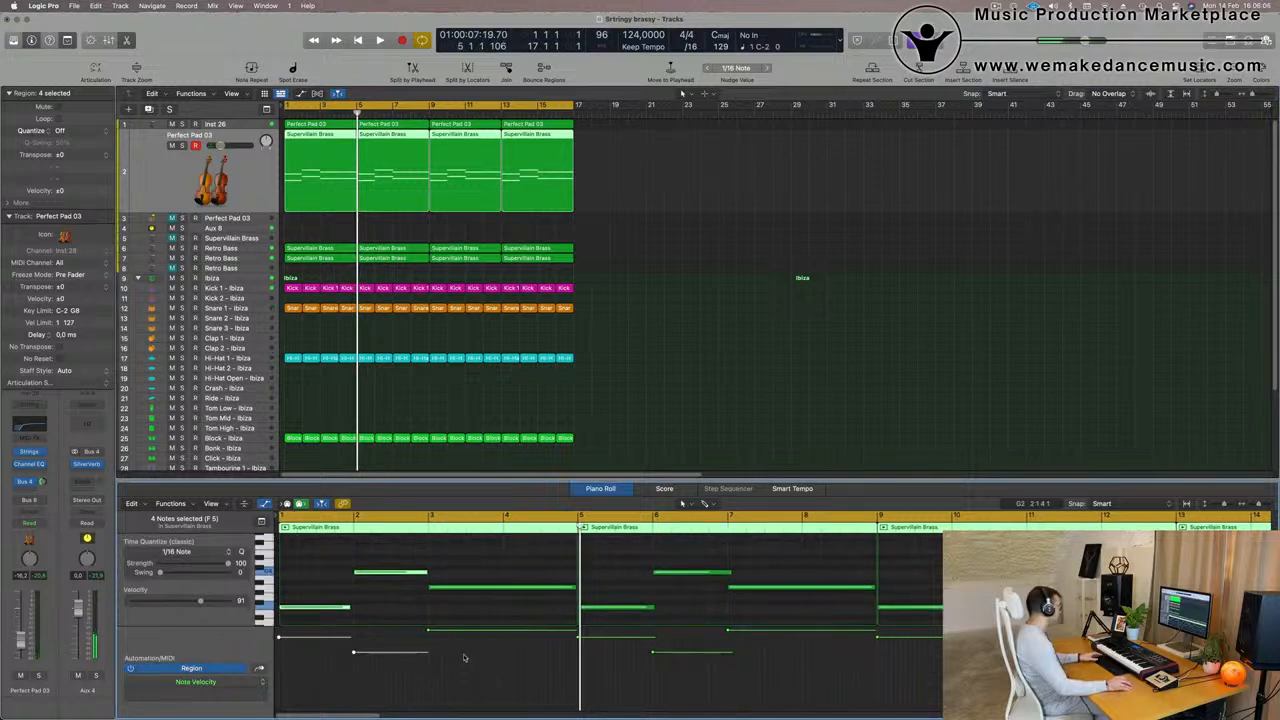
pyautogui.moveTo(428, 632); pyautogui.dragTo(428, 637)
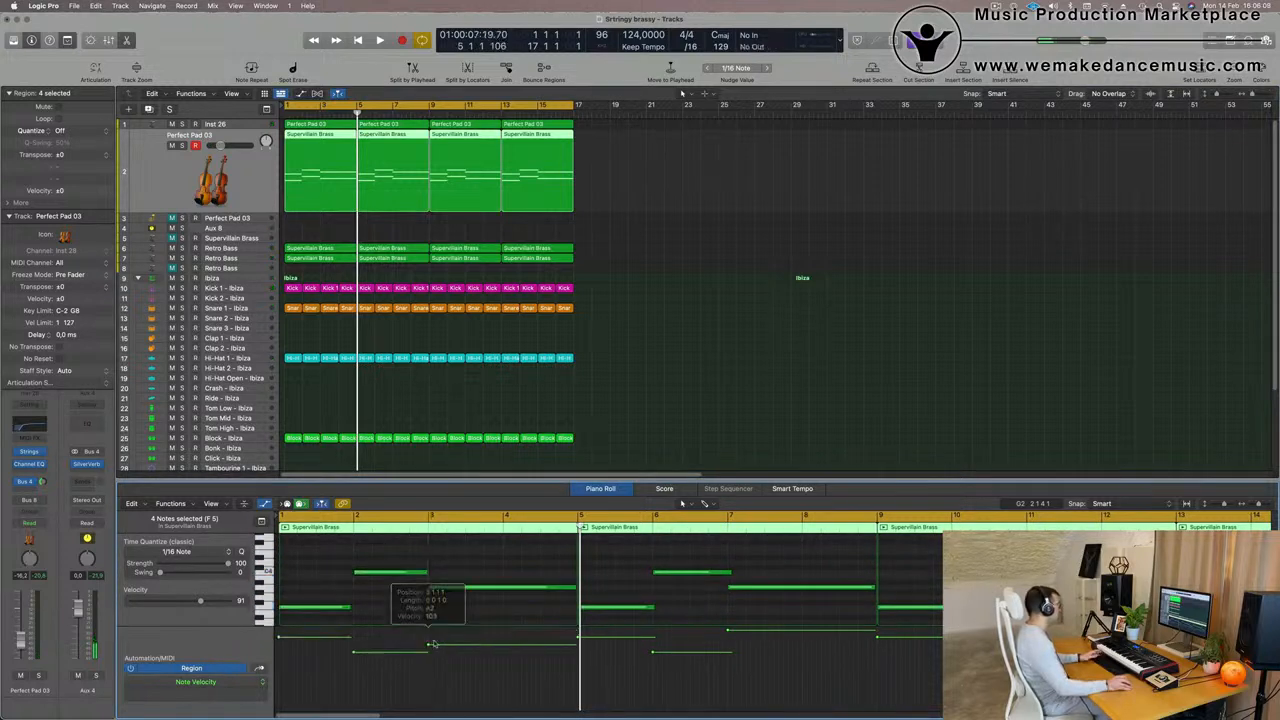
# - Replace the three later Supervillain Brass regions on track 2 with three repeats of the edited first region
pyautogui.moveTo(677, 198); pyautogui.dragTo(409, 207)
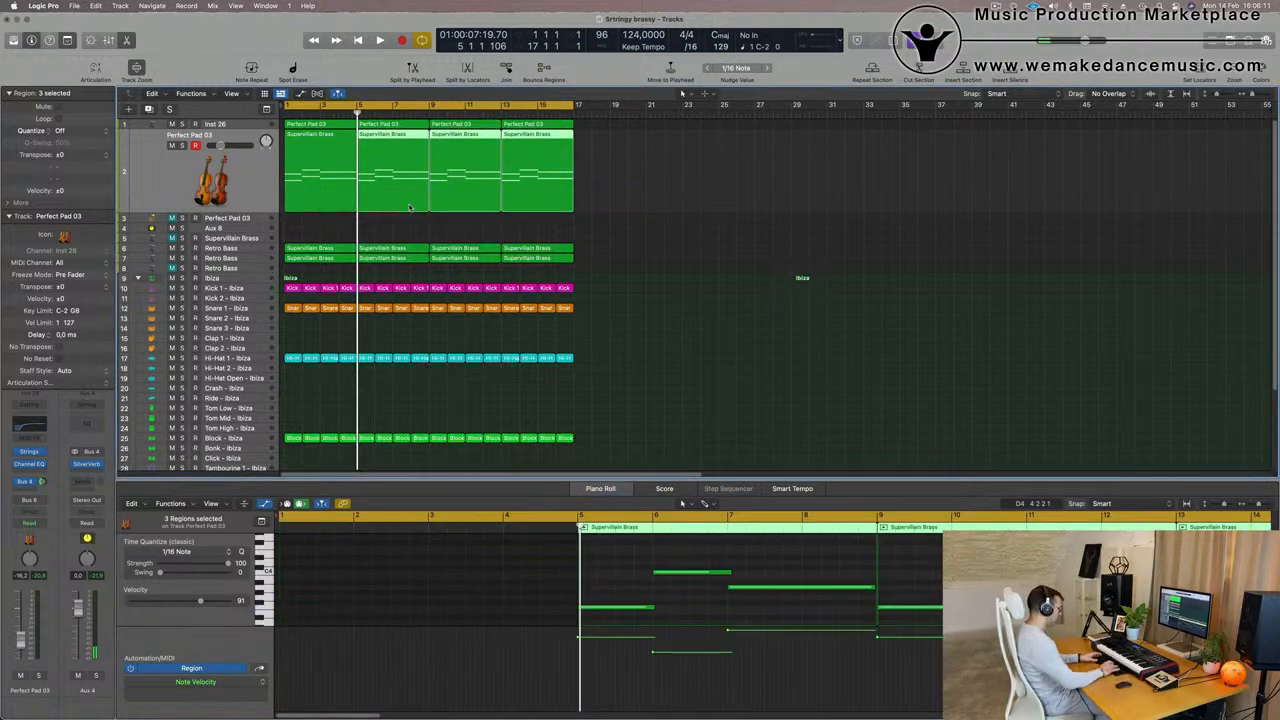
pyautogui.press('Delete')
pyautogui.press('space')
pyautogui.click(331, 167)
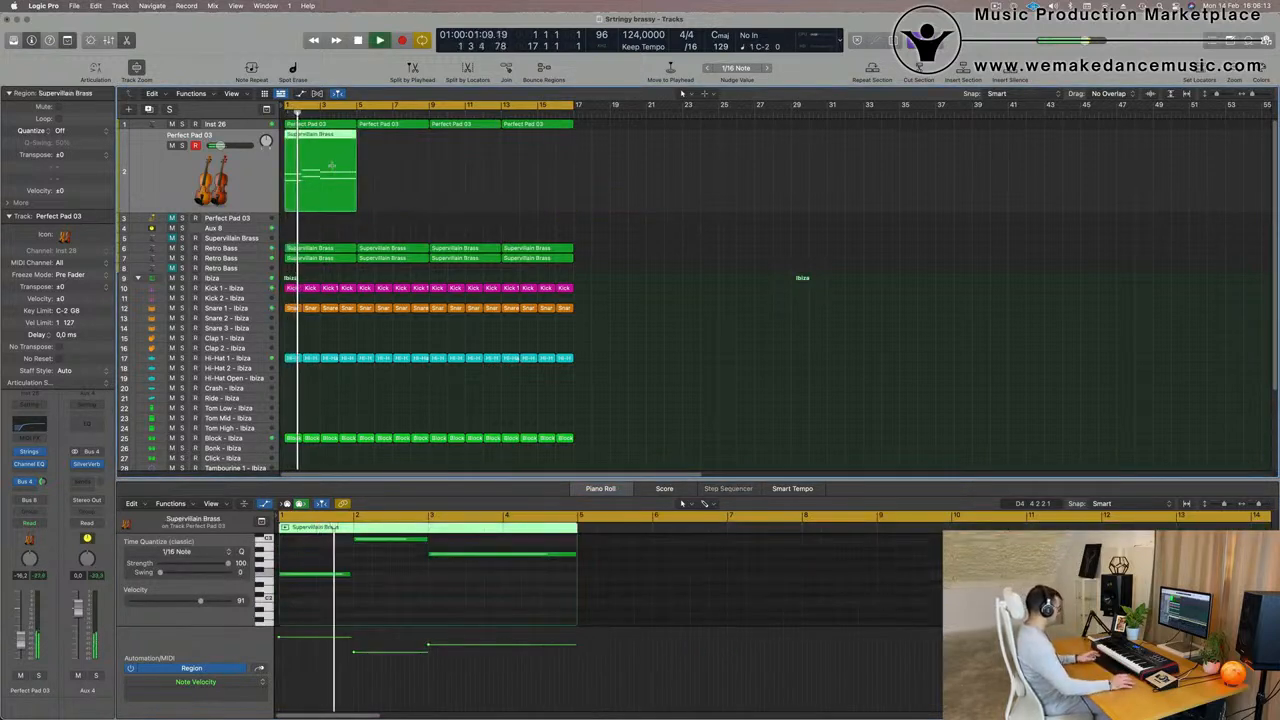
pyautogui.press('super+r')
pyautogui.press('super+r')
pyautogui.press('super+r')
pyautogui.click(496, 217)
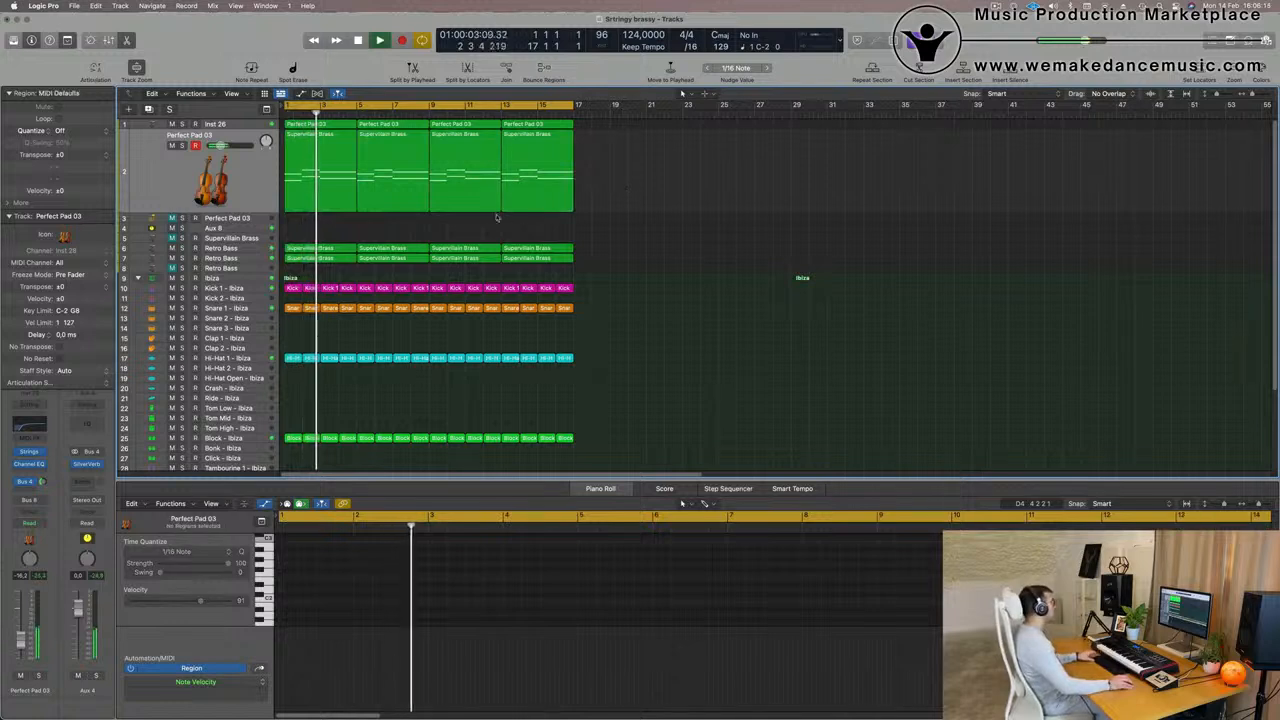
# - Mute the Perfect Pad 03 string track and replay the arrangement from the start without it
pyautogui.scroll(3, 516, 221)
pyautogui.scroll(-5, 517, 222)
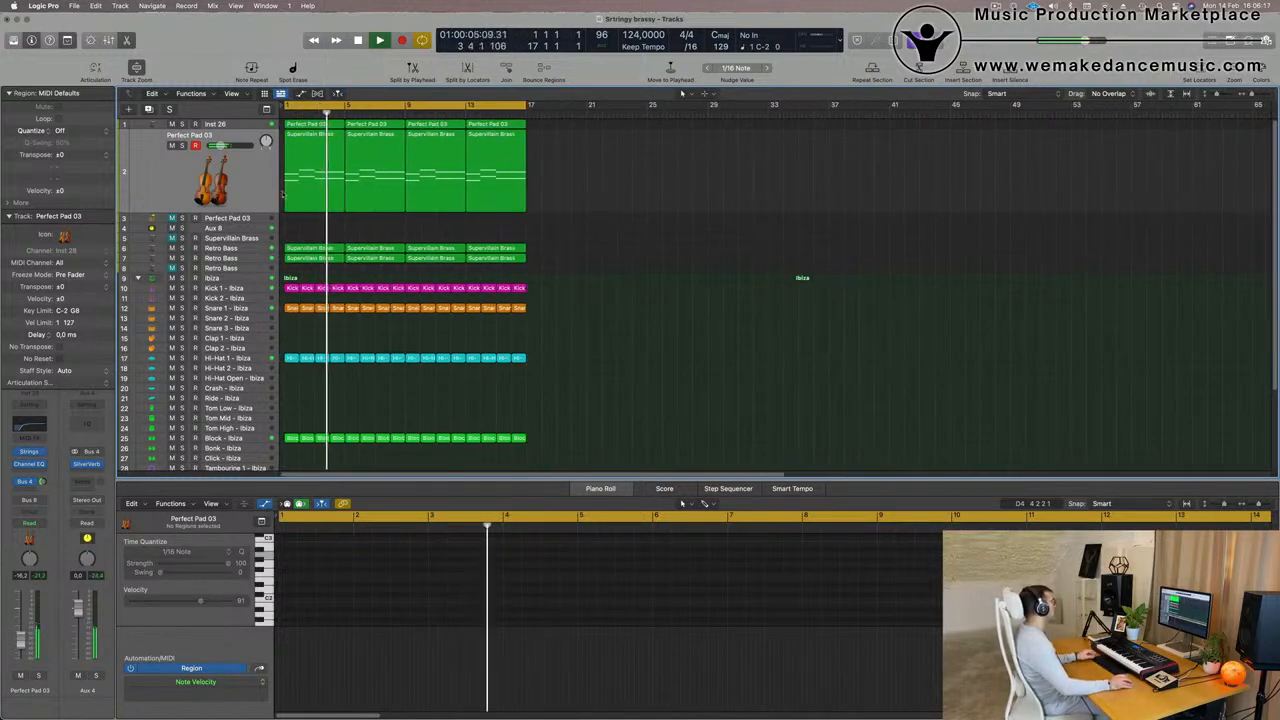
pyautogui.click(246, 131)
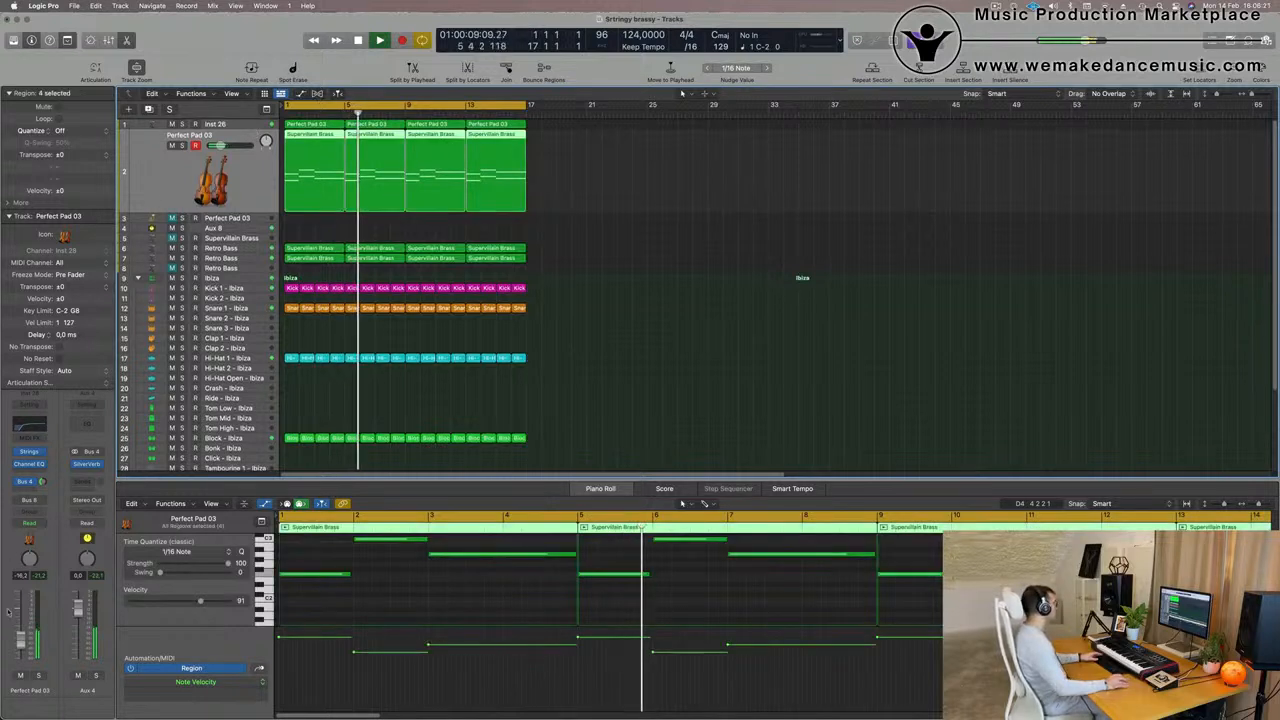
pyautogui.click(20, 675)
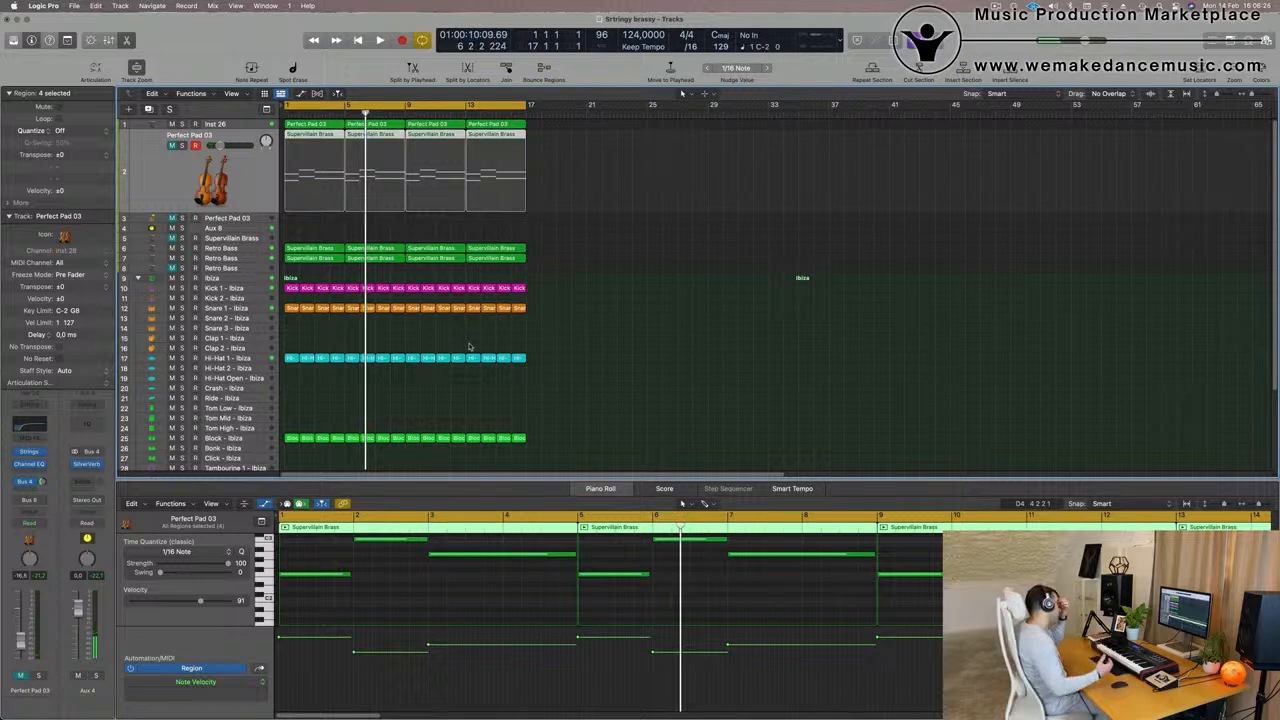
pyautogui.press('space')
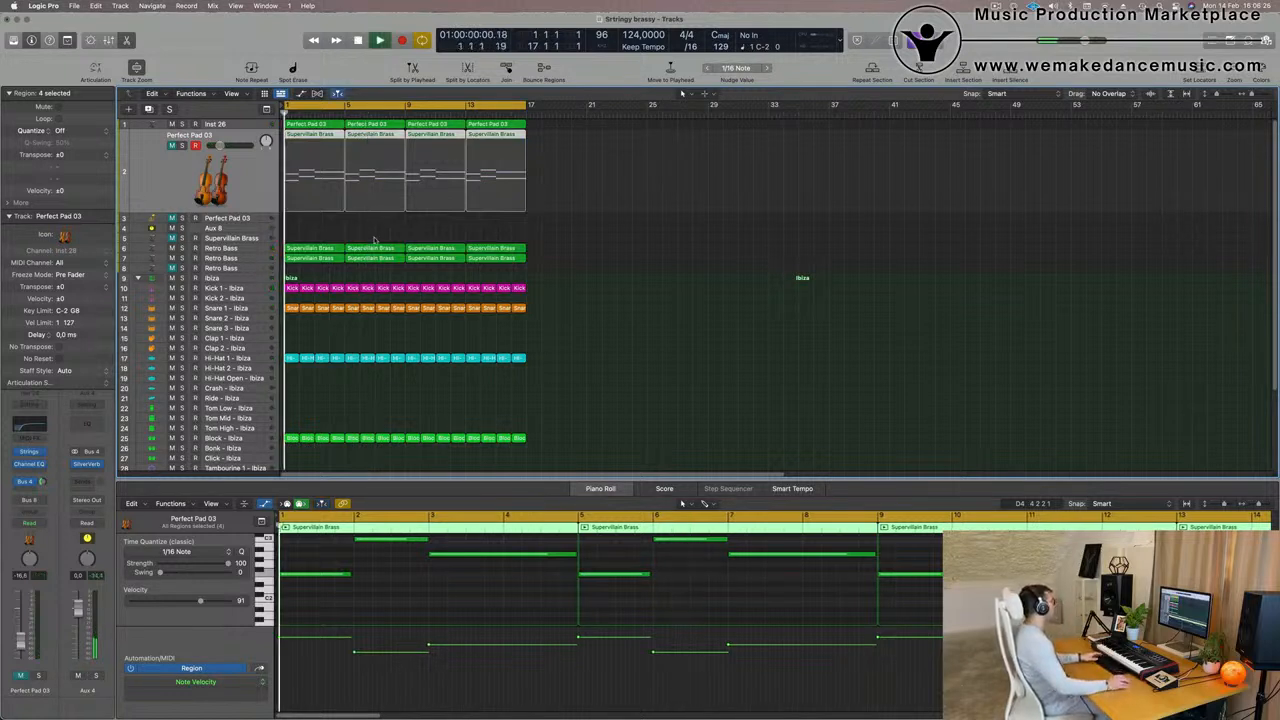
# - Open the Retro Bass synth on track 6, adjust its Delay while replaying, and raise the track volume to -11.8 dB
pyautogui.click(227, 247)
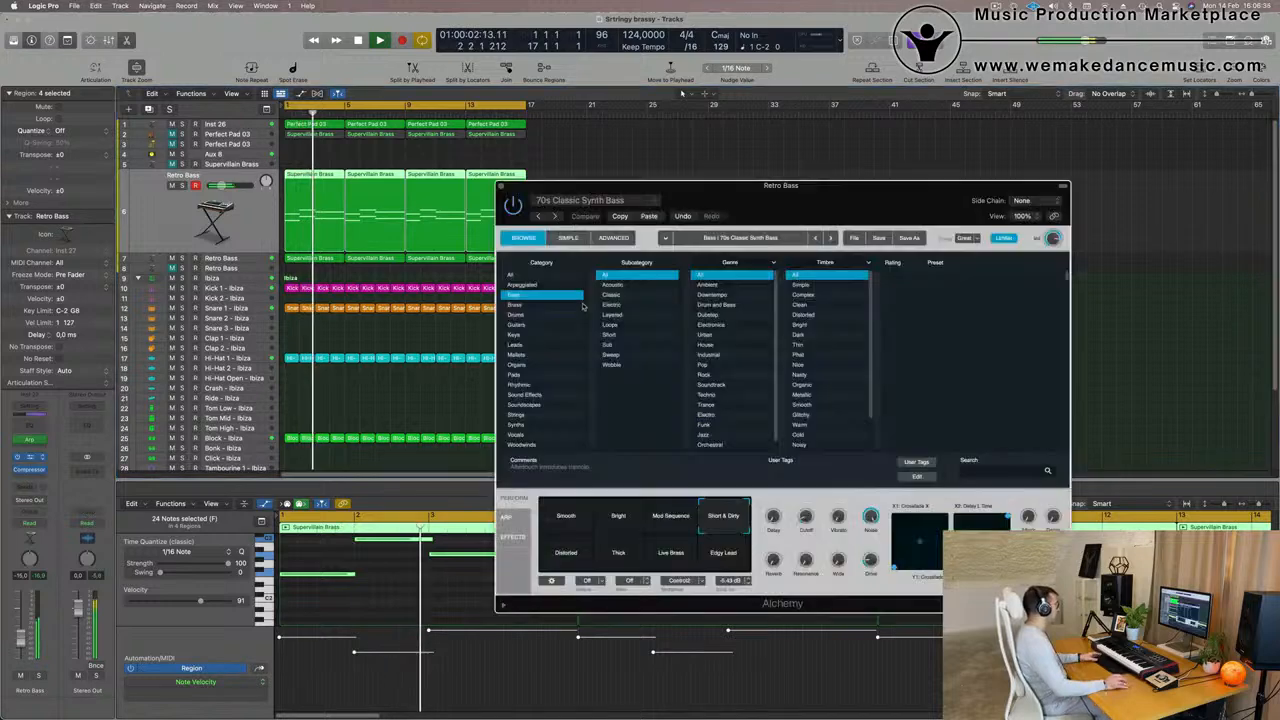
pyautogui.moveTo(817, 192); pyautogui.dragTo(832, 145)
pyautogui.press('Return')
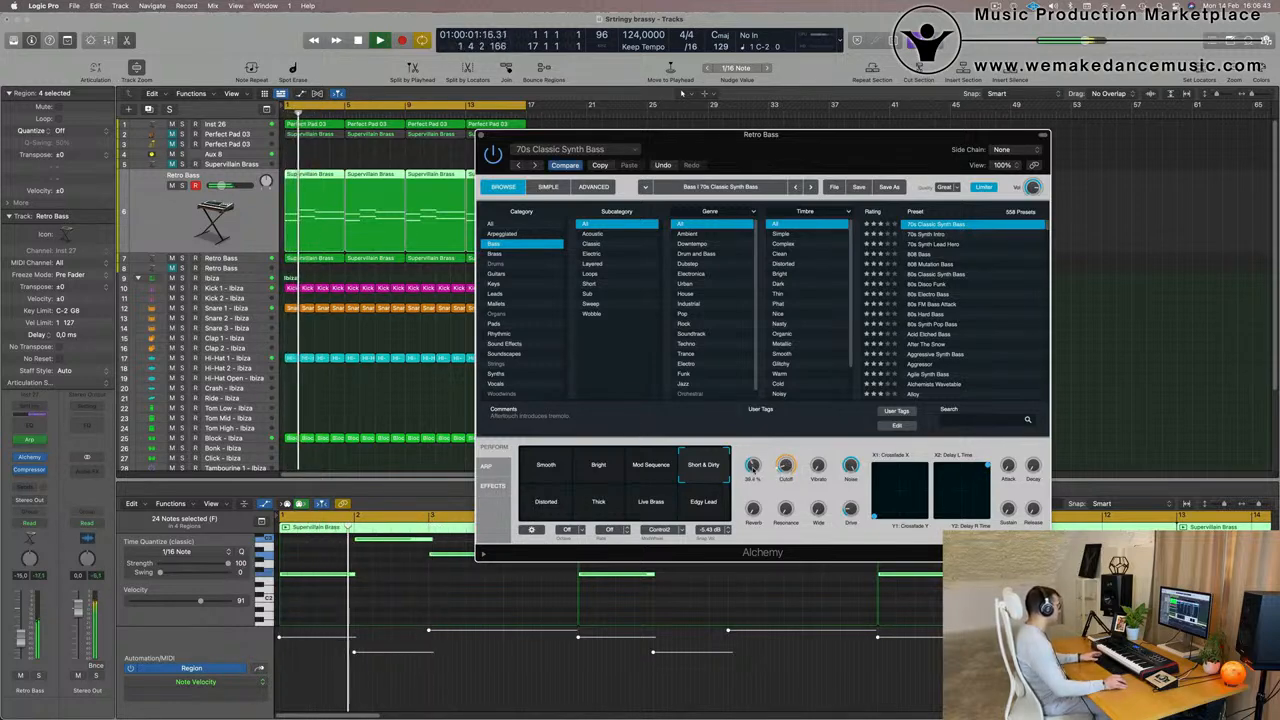
pyautogui.press('Return')
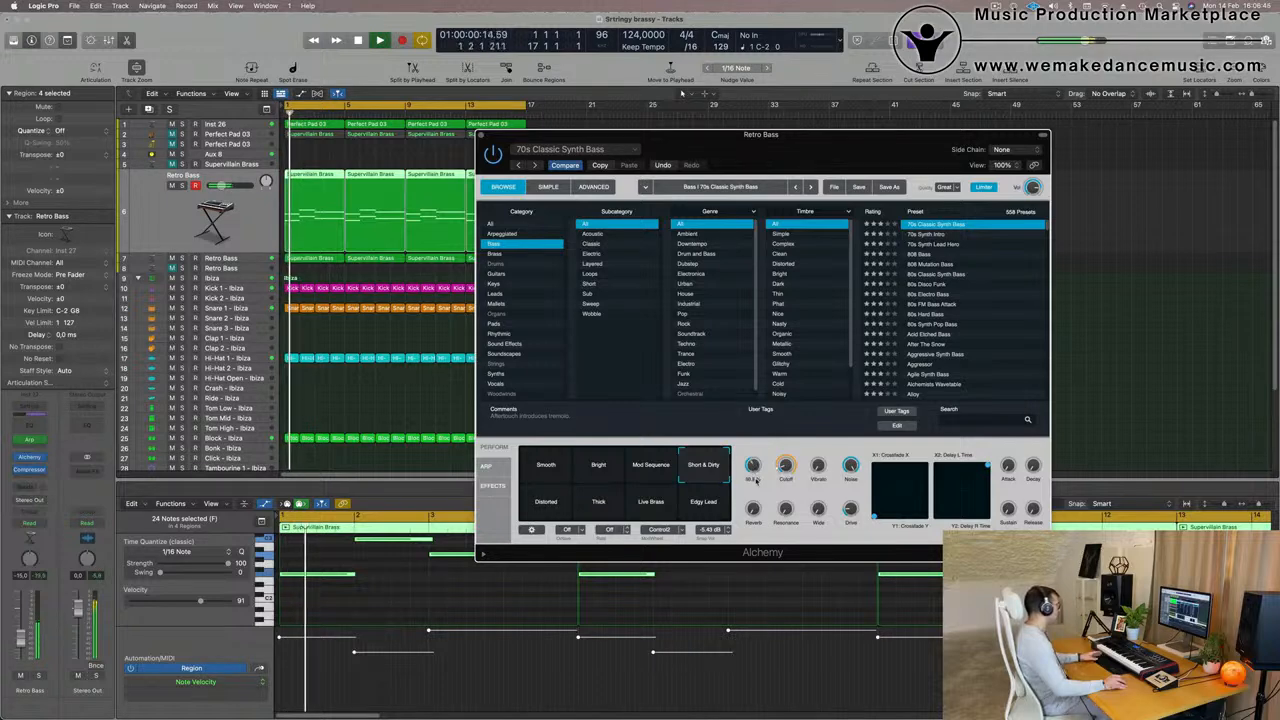
pyautogui.press('Return')
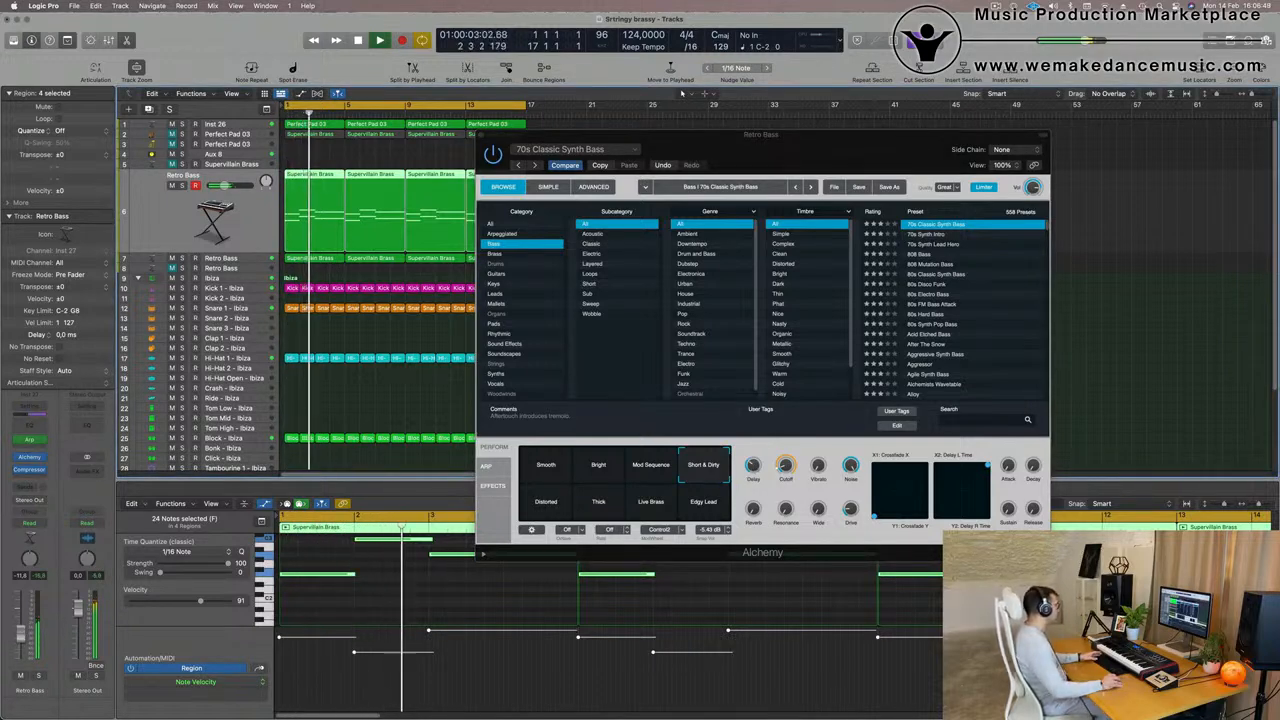
# - Copy the current Alchemy settings and audition the Mod Sequence, Bright and Smooth snapshots
pyautogui.click(600, 166)
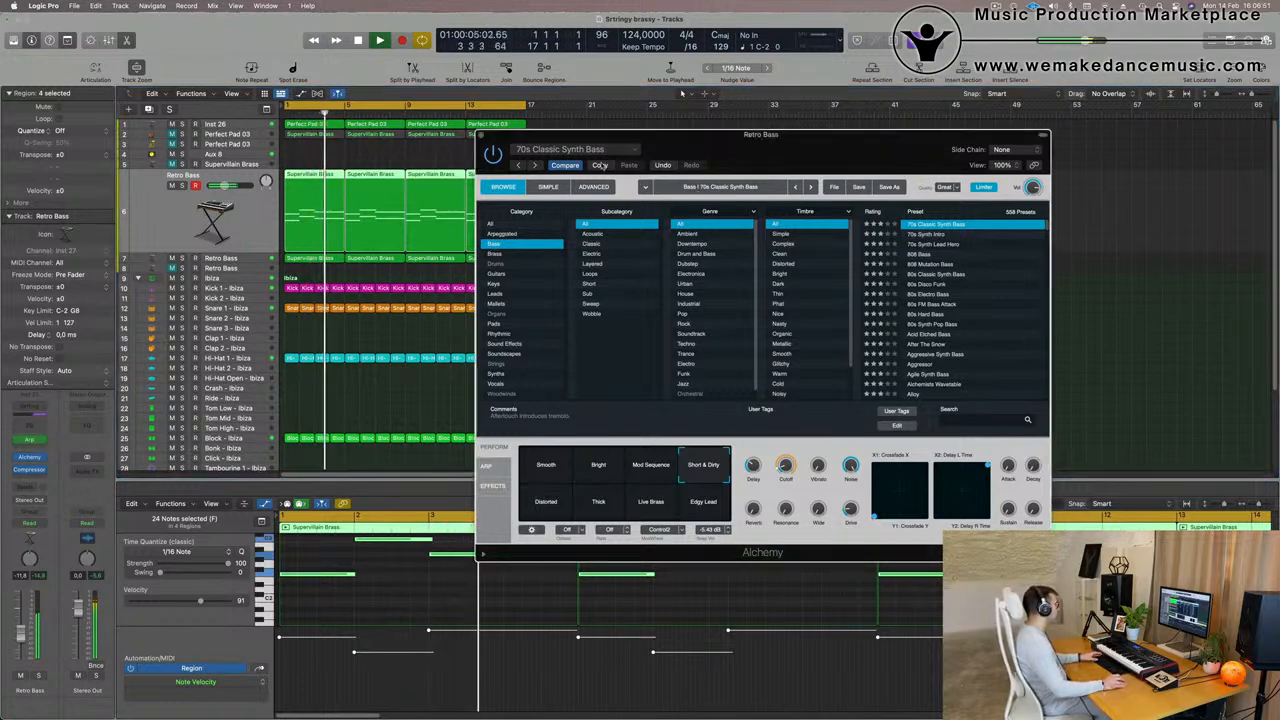
pyautogui.click(650, 464)
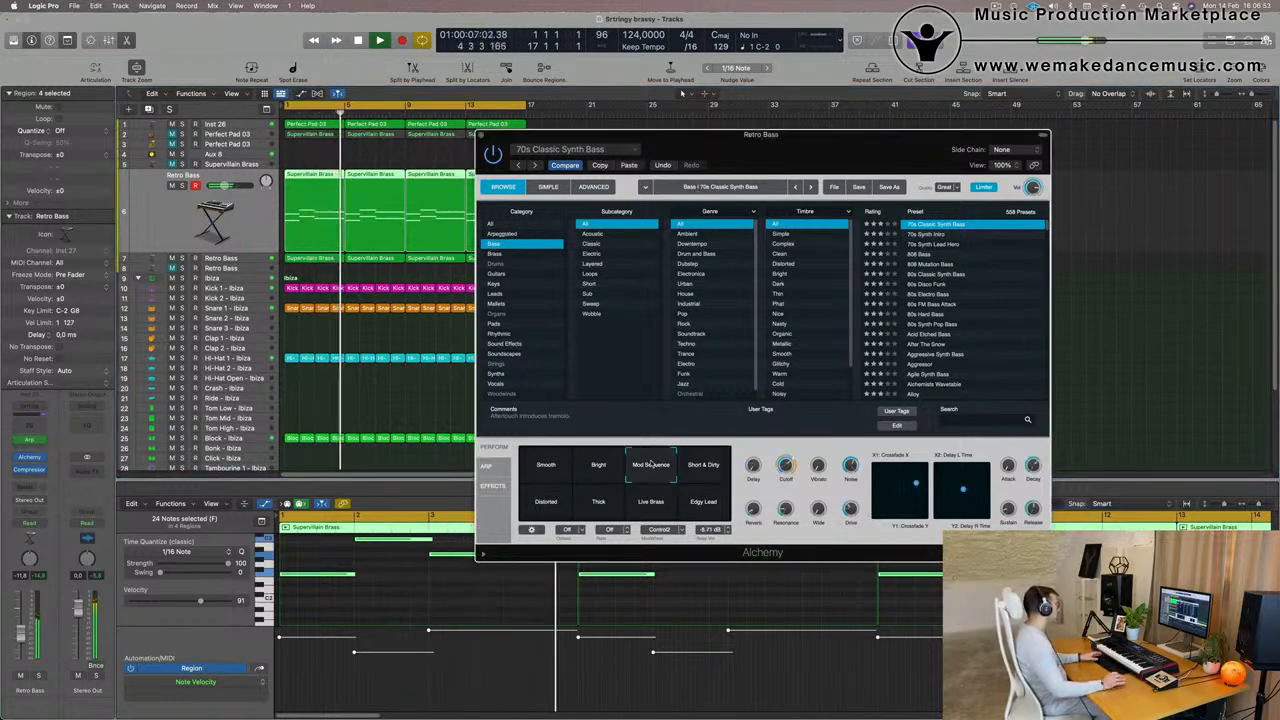
pyautogui.click(596, 470)
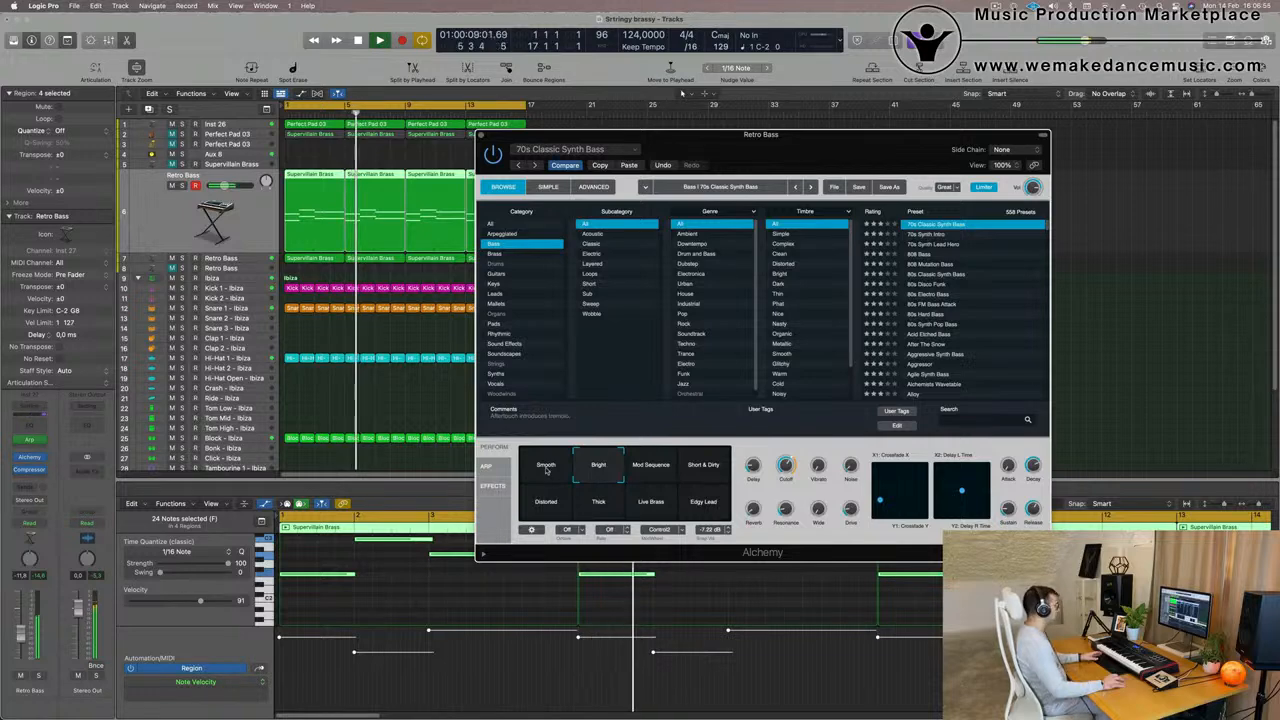
pyautogui.click(546, 470)
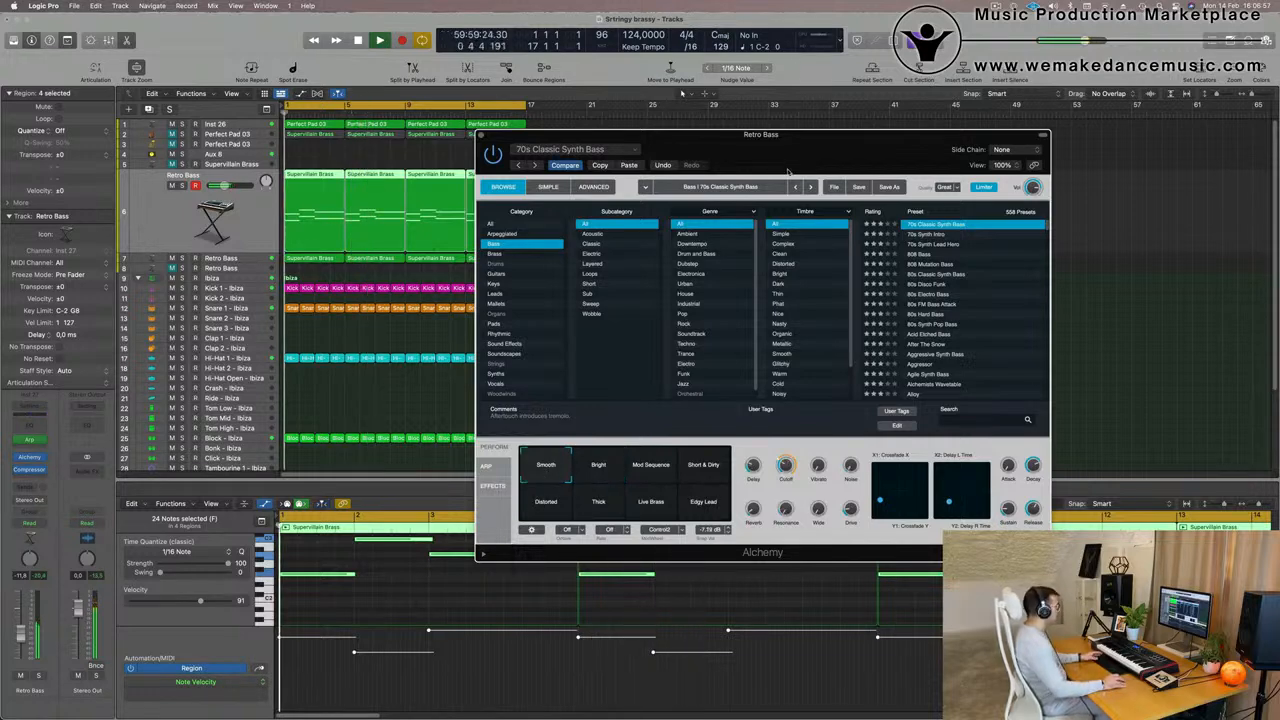
# - Set the Retro Bass volume to -12.8 dB and audition the Distorted, Live Brass, Edgy Lead and Short & Dirty snapshots
pyautogui.moveTo(810, 155); pyautogui.dragTo(730, 113)
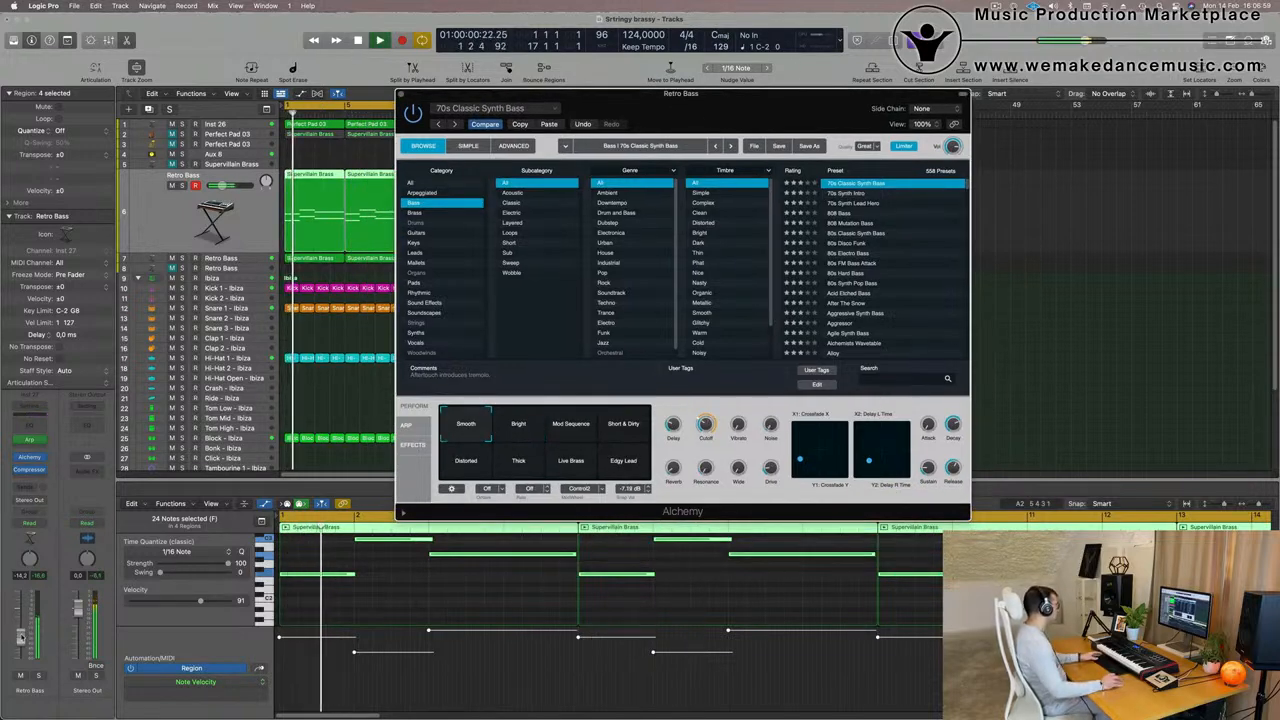
pyautogui.moveTo(21, 638); pyautogui.dragTo(21, 635)
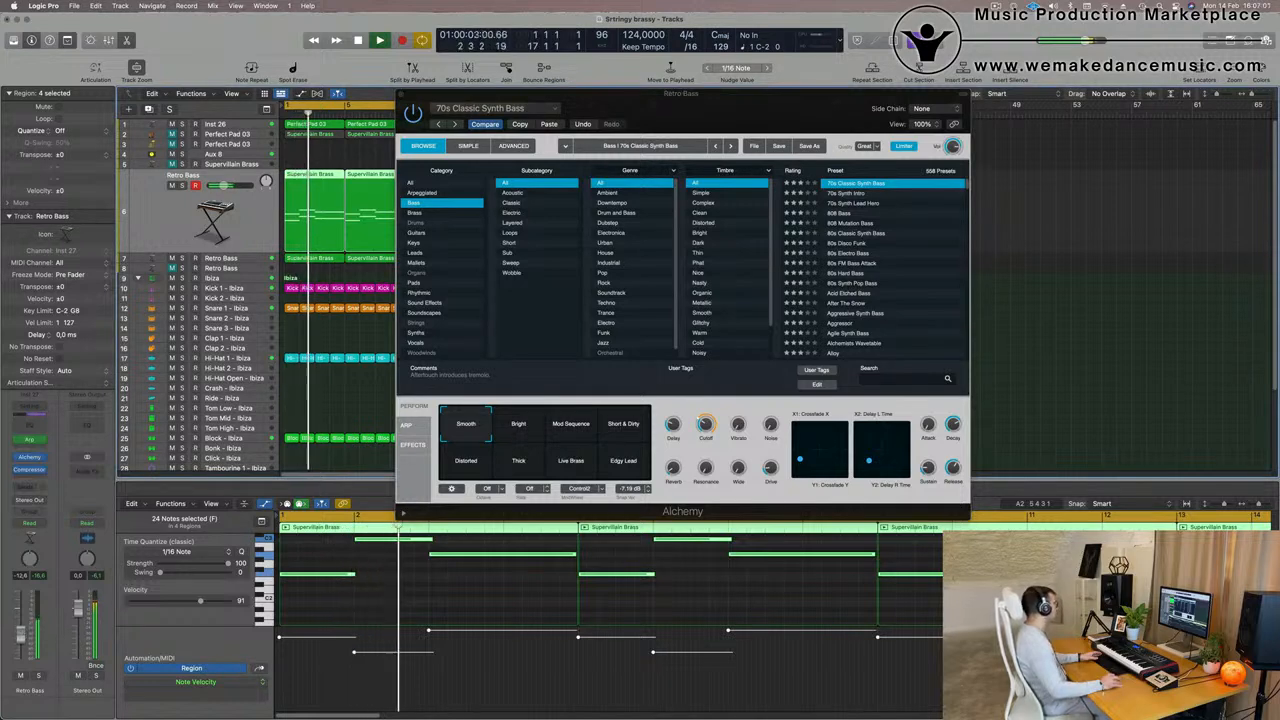
pyautogui.click(463, 460)
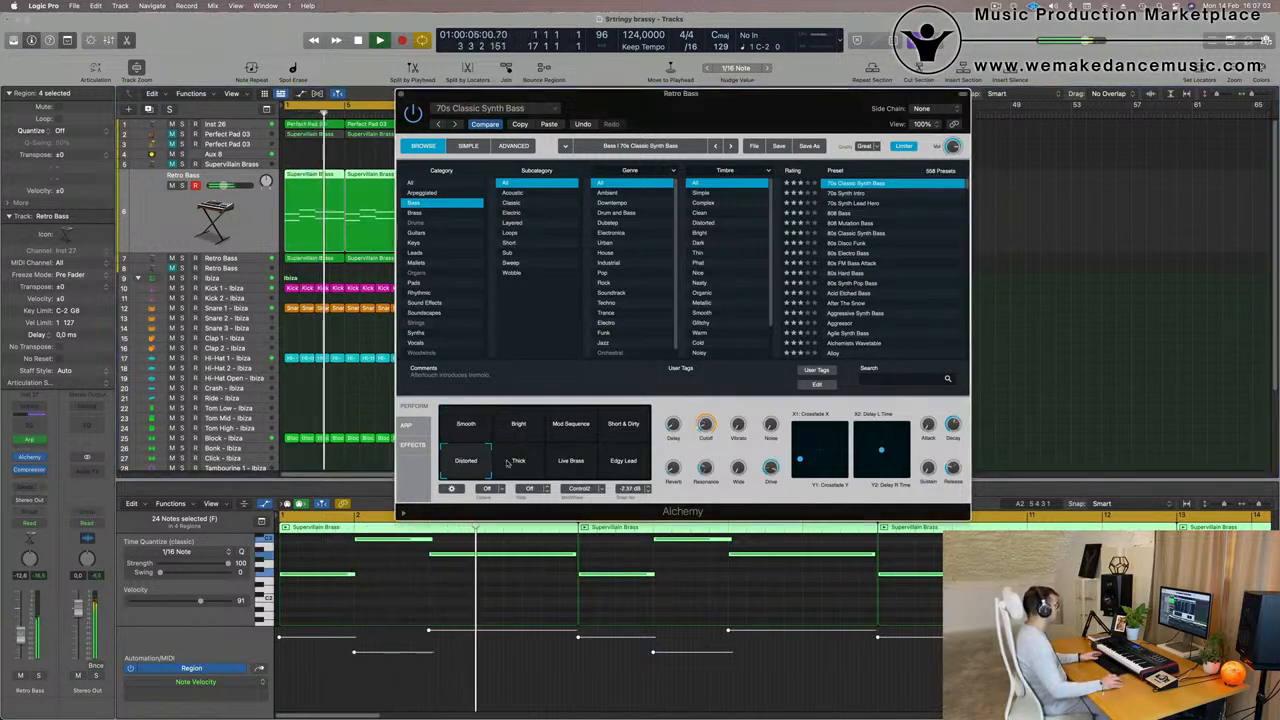
pyautogui.click(573, 473)
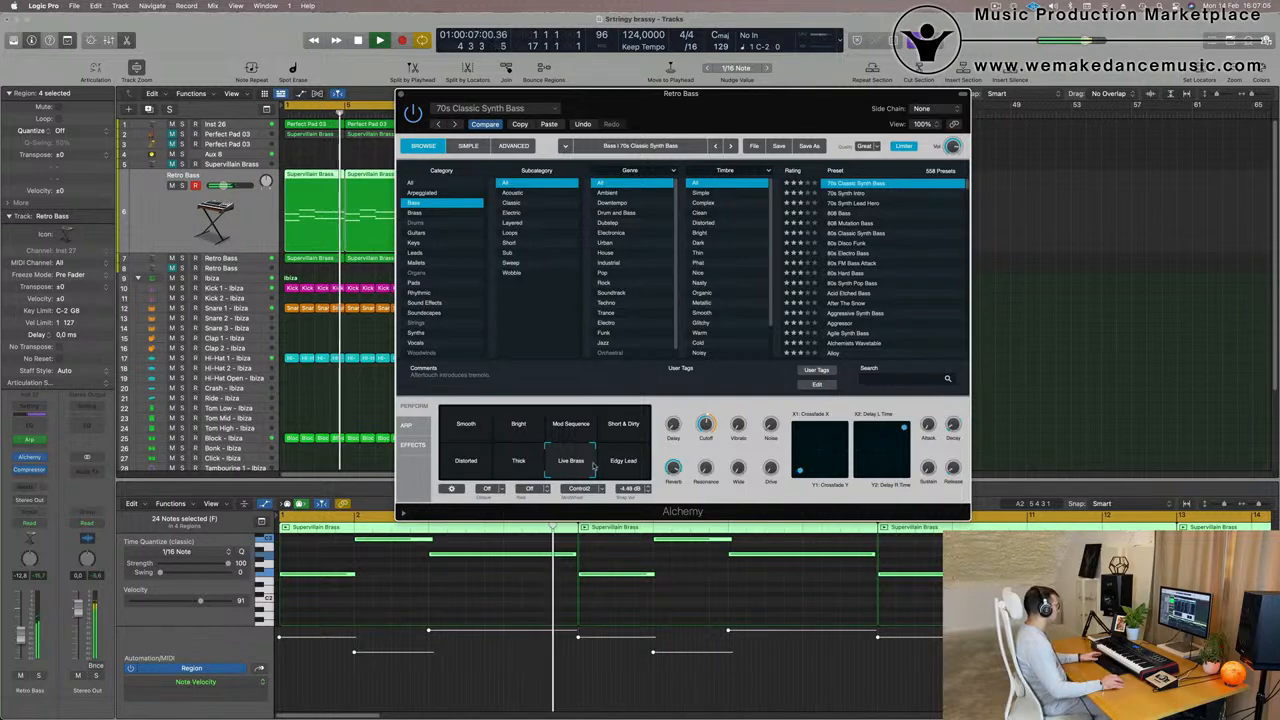
pyautogui.click(638, 468)
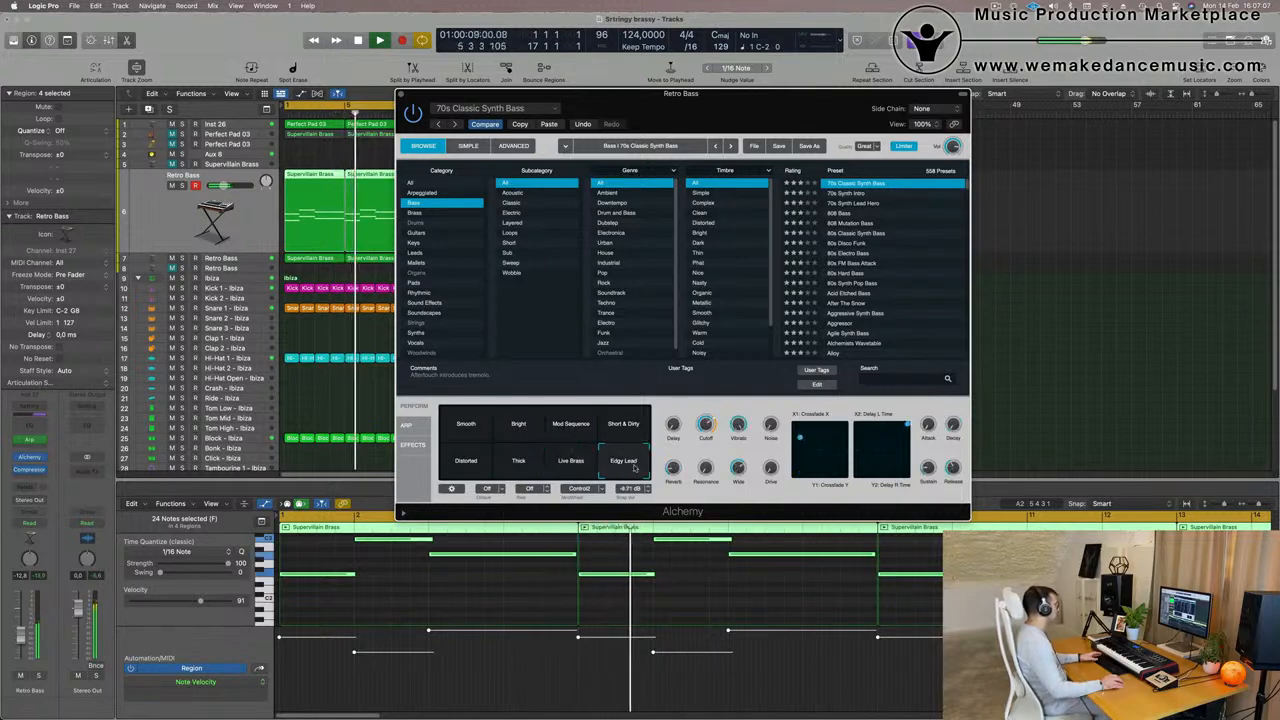
pyautogui.click(630, 430)
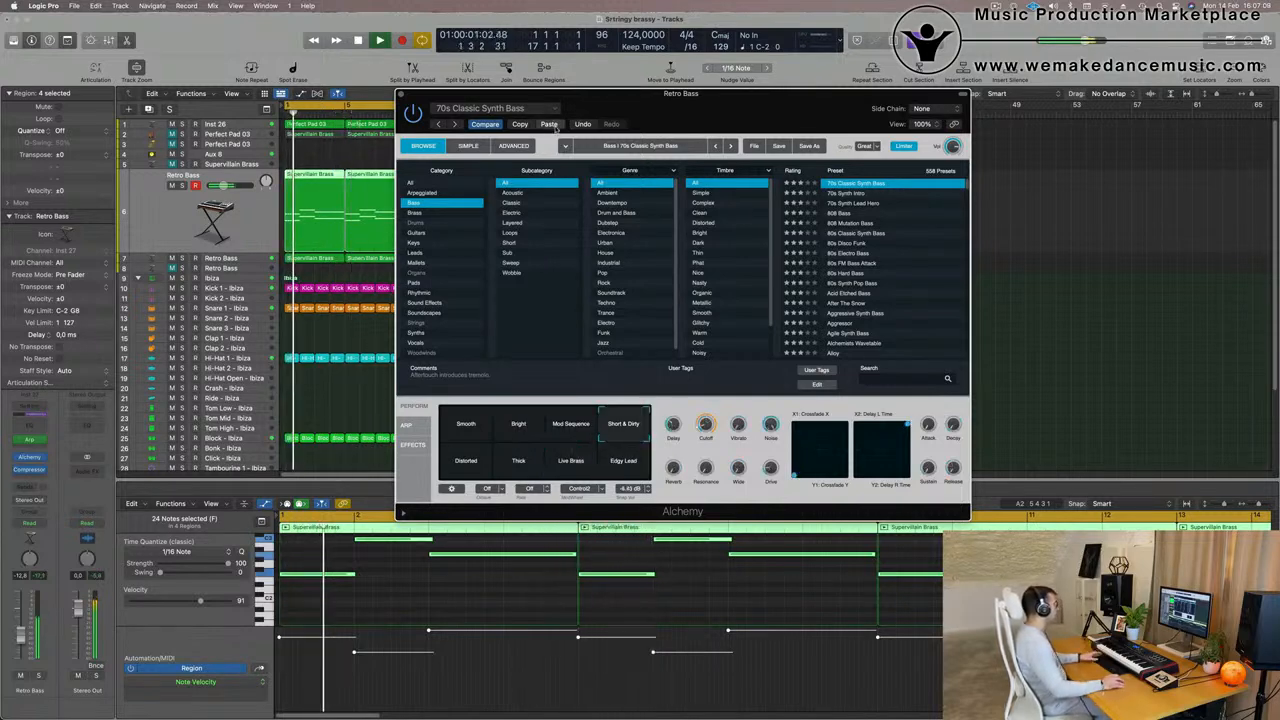
# - Paste the copied settings back into the Retro Bass synth and close its window
pyautogui.moveTo(766, 117); pyautogui.dragTo(722, 174)
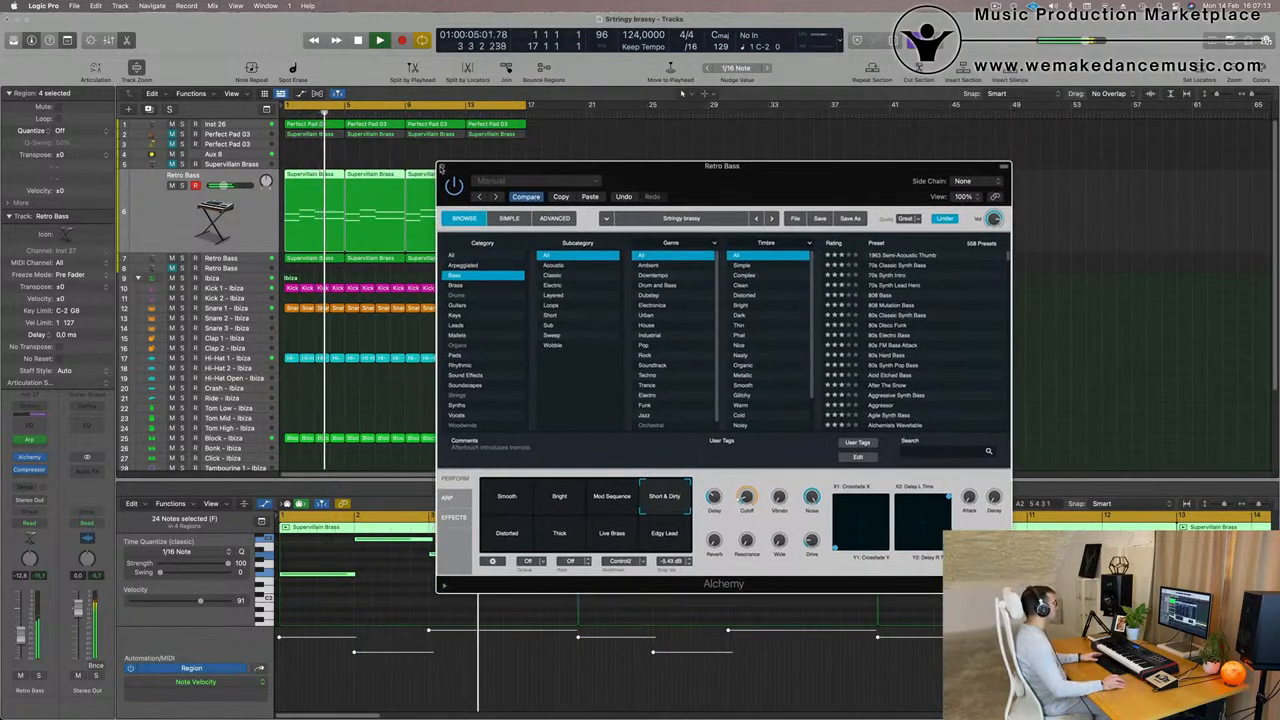
pyautogui.click(442, 167)
# - Unmute the Supervillain Brass track, set its volume to -12.4 dB and replay the arrangement from the start
pyautogui.scroll(4, 669, 293)
pyautogui.scroll(-7, 669, 299)
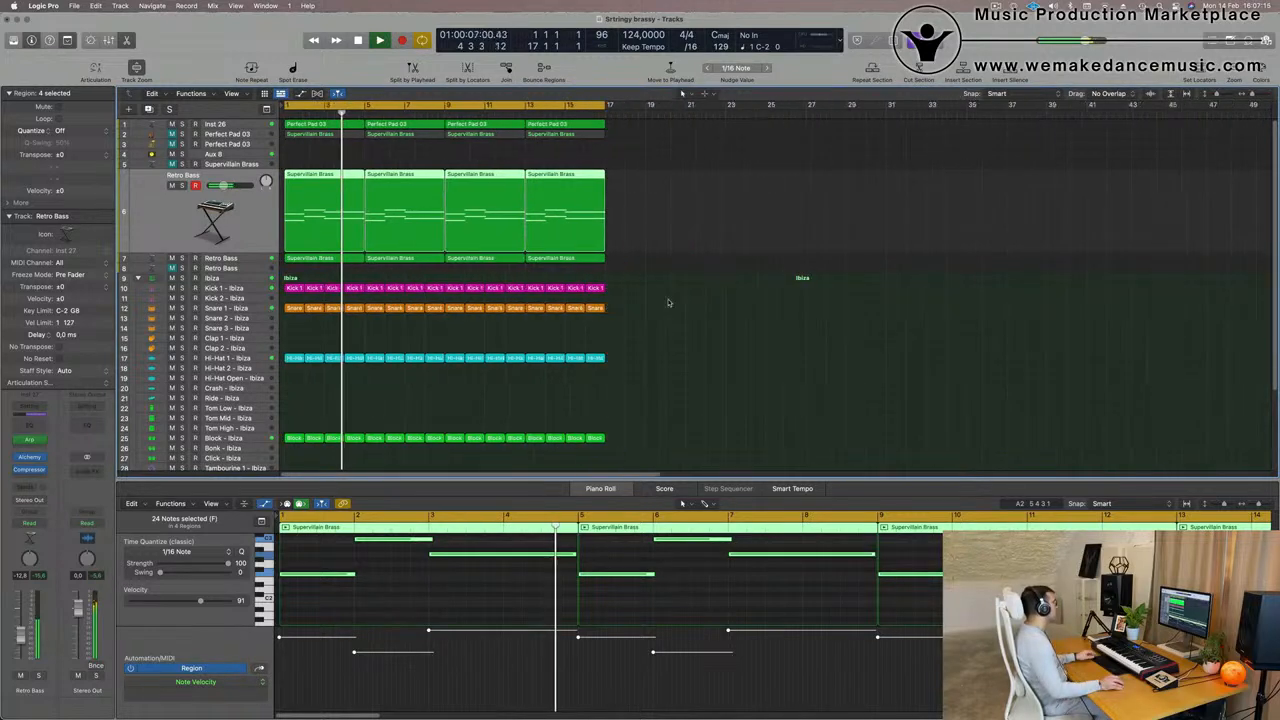
pyautogui.scroll(-1, 494, 254)
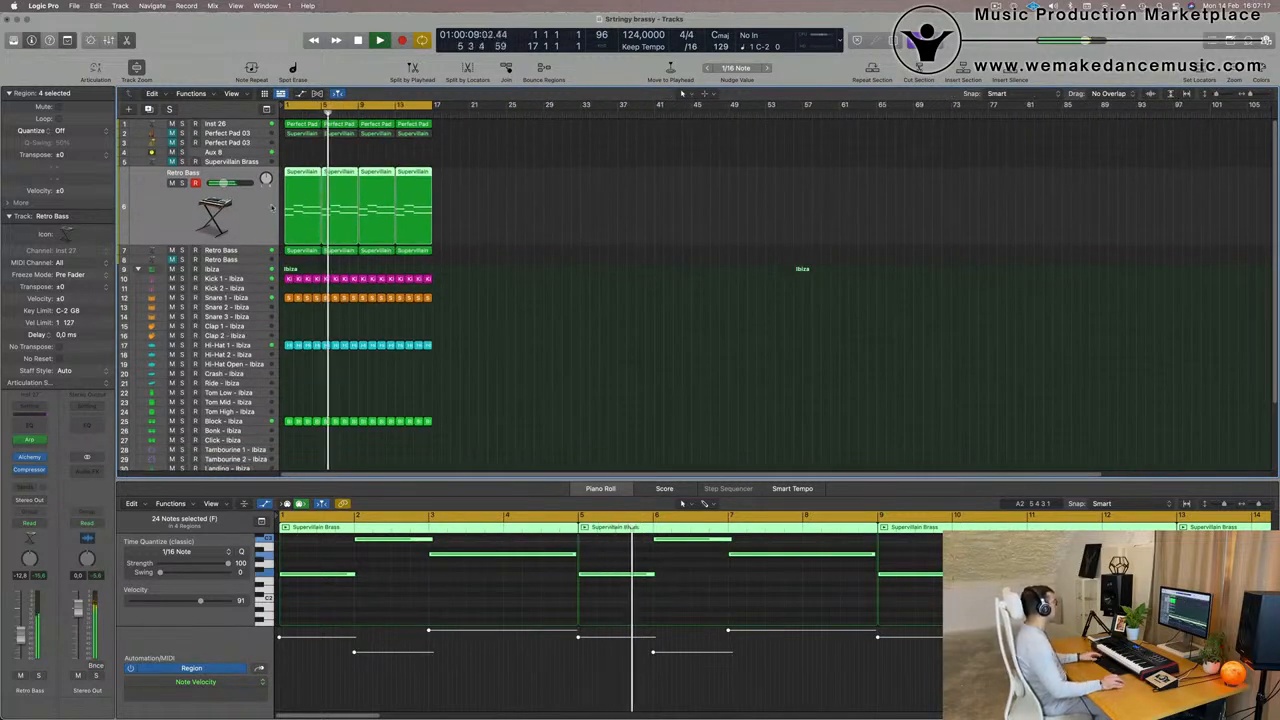
pyautogui.click(214, 162)
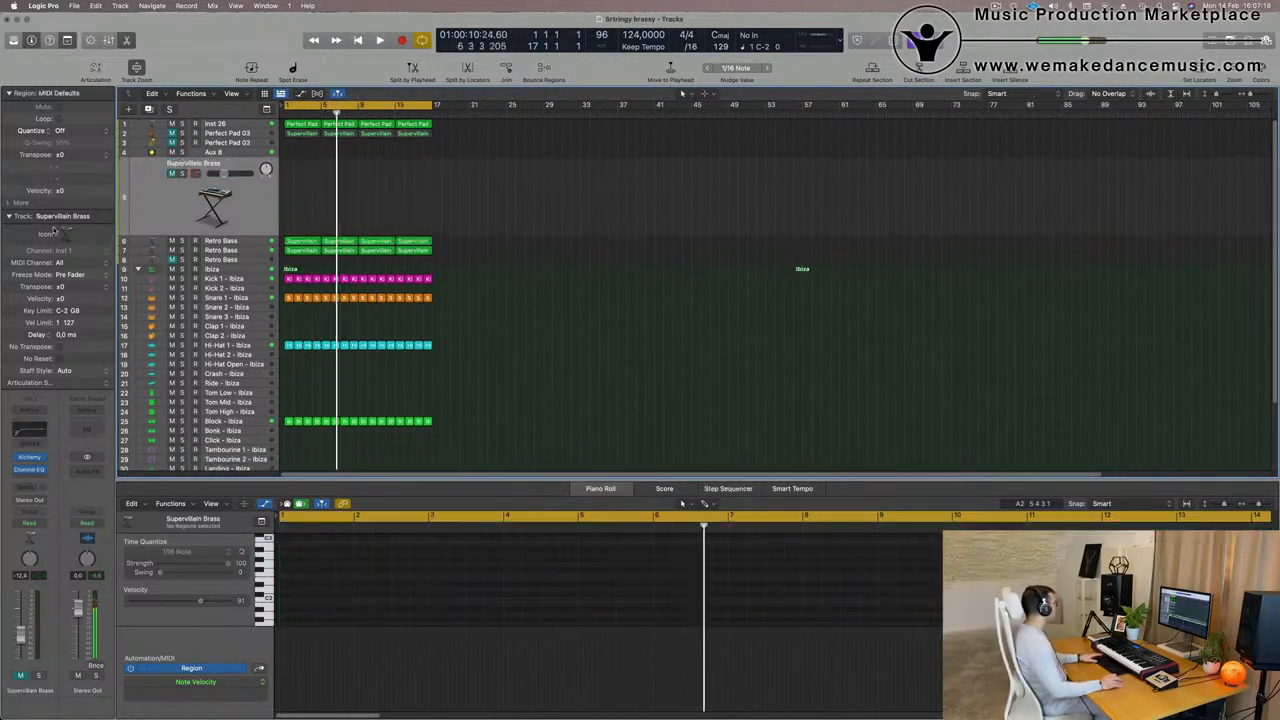
pyautogui.press('Return')
pyautogui.press('space')
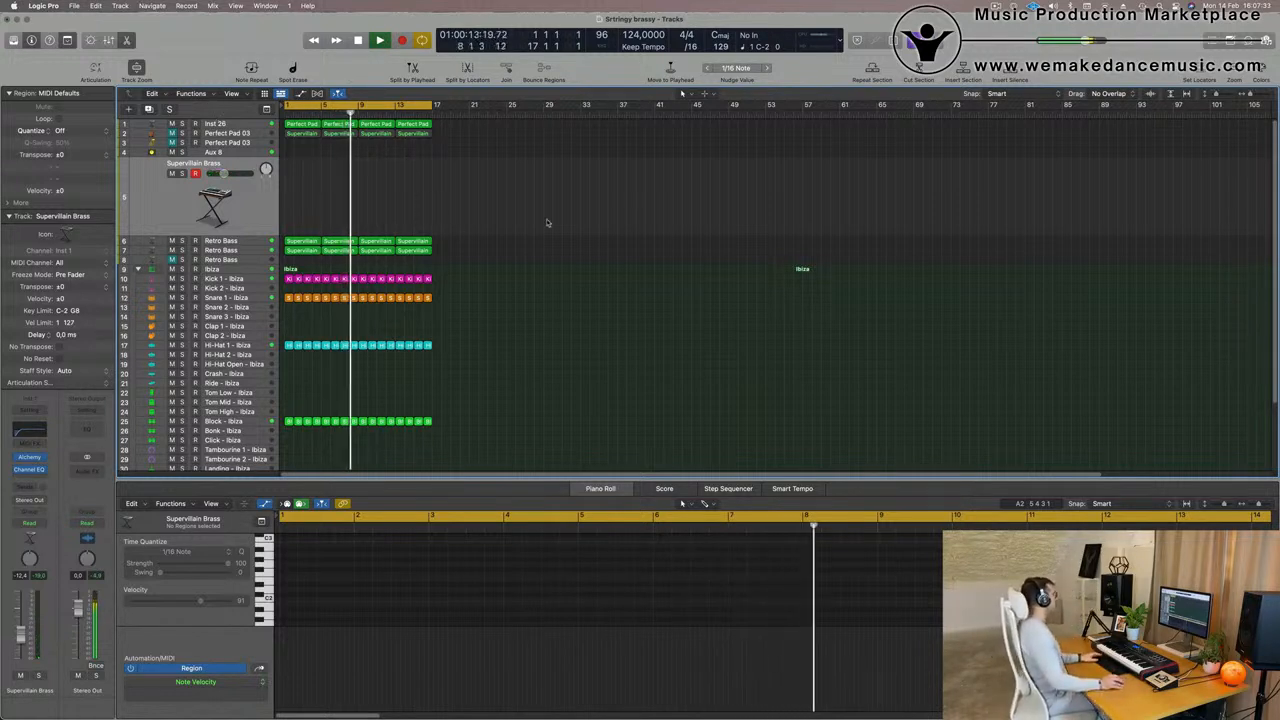
pyautogui.press('Return')
pyautogui.scroll(3, 435, 188)
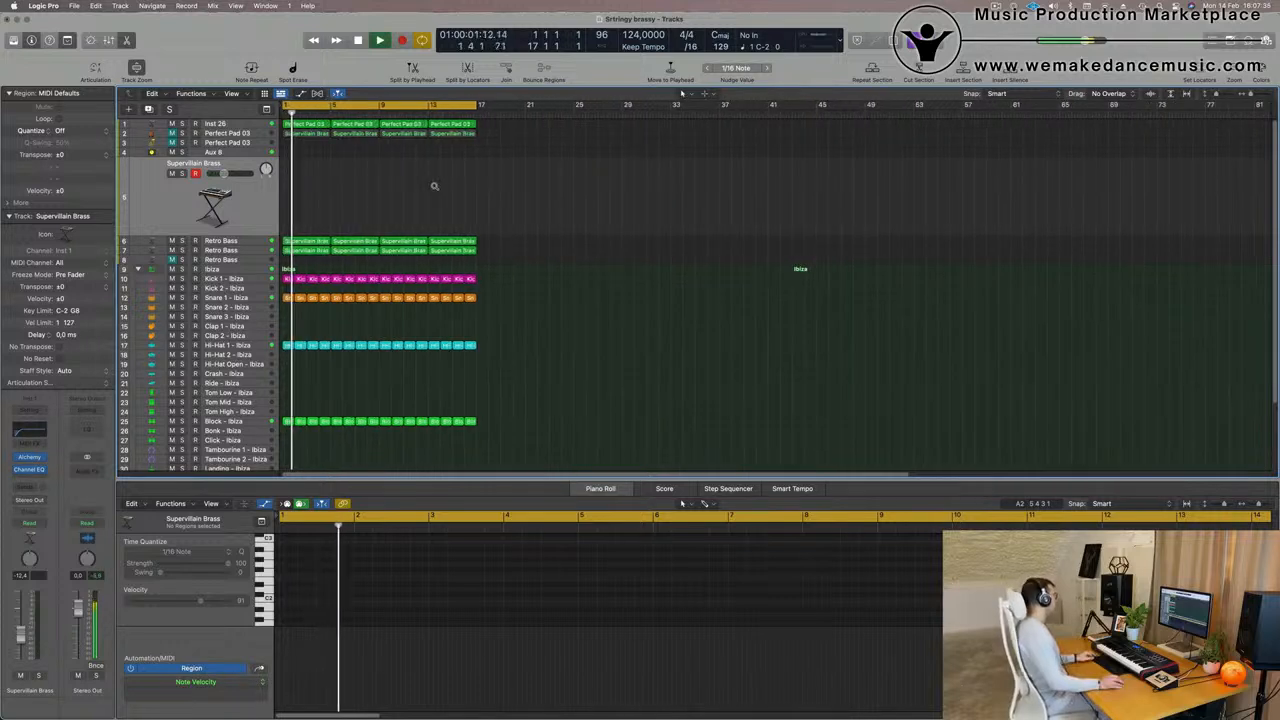
pyautogui.scroll(-3, 435, 188)
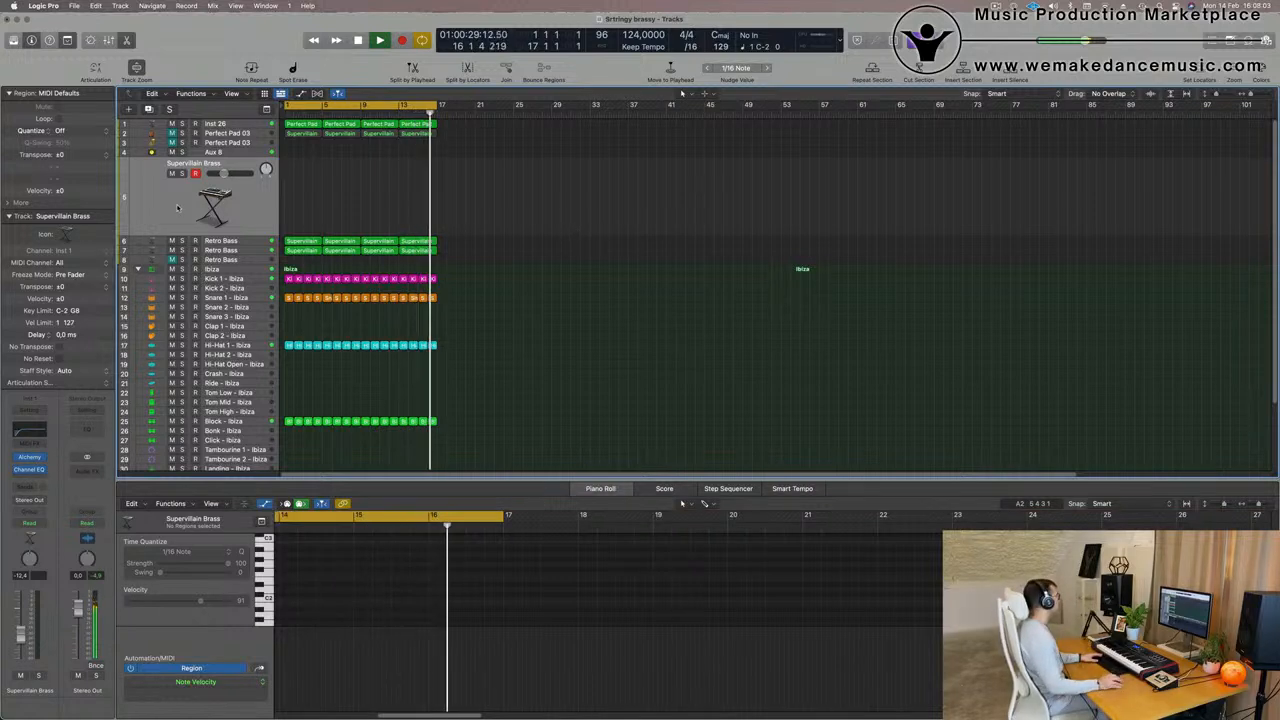
# - Mute the Inst 26 pad track during playback
pyautogui.click(255, 124)
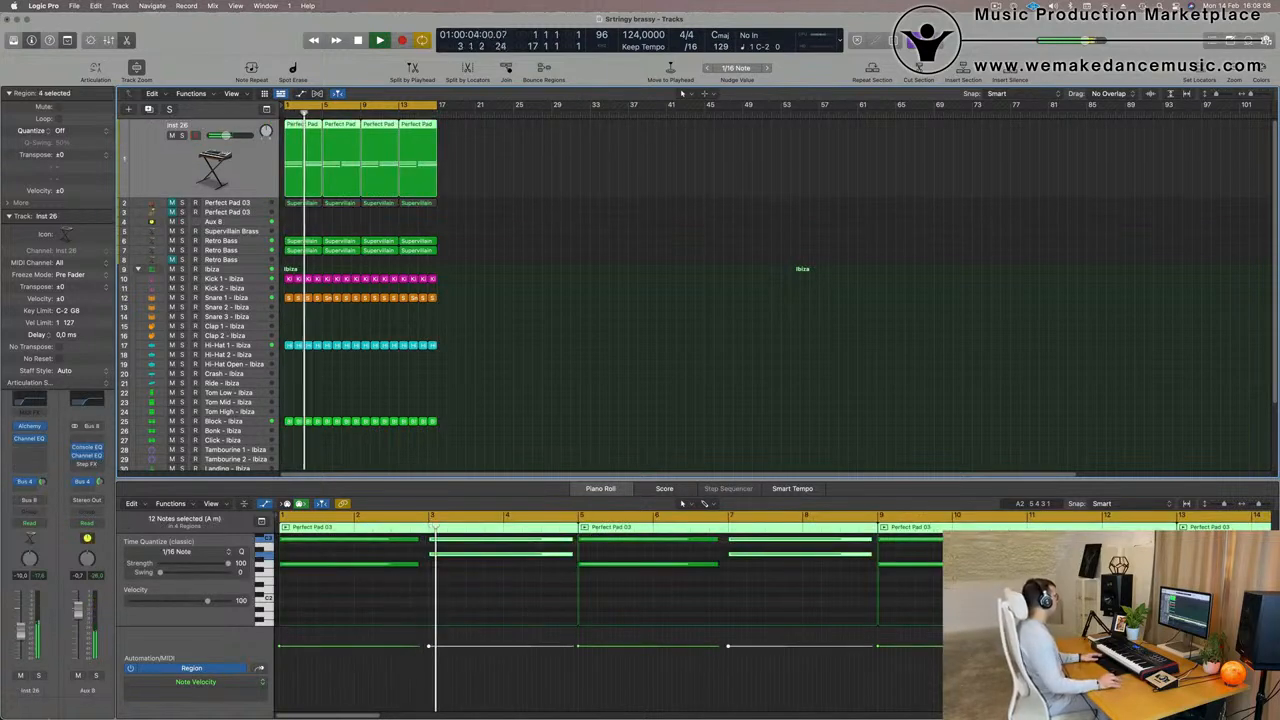
pyautogui.click(21, 675)
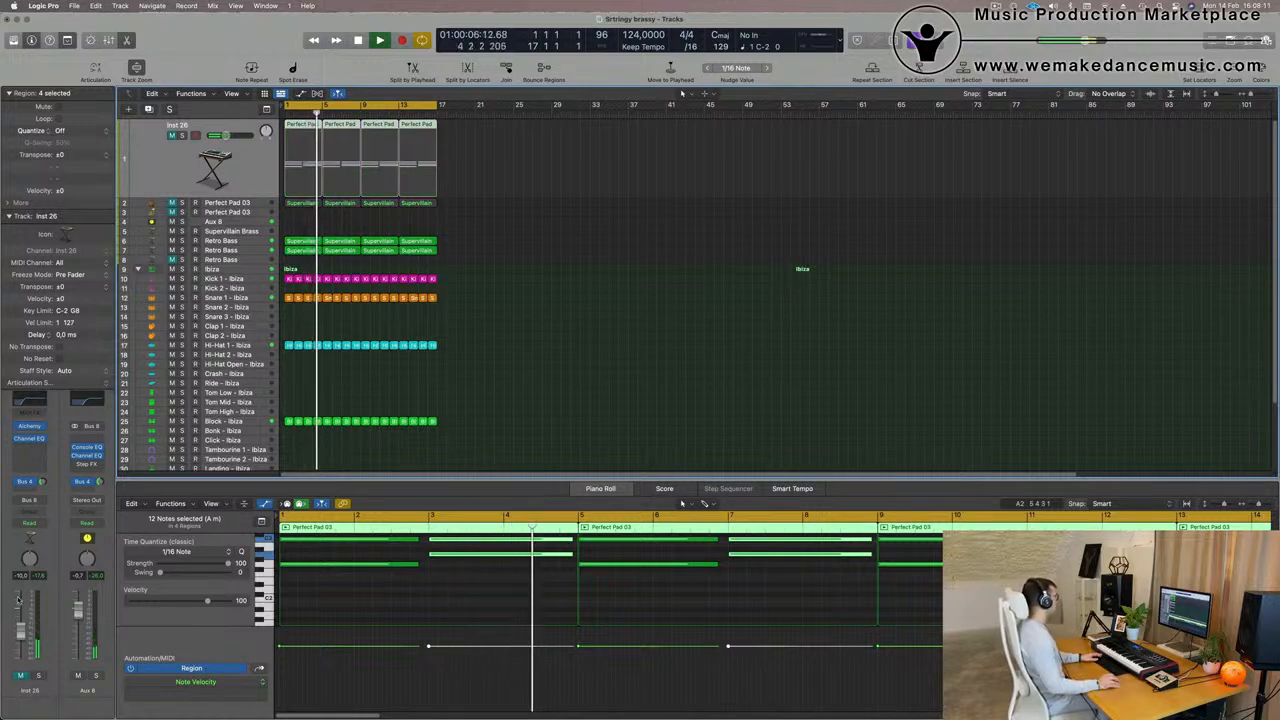
# - Copy the first Hi-Hat 1 region to bar 1 of the Hi-Hat Open track and play it from the start
pyautogui.scroll(3, 505, 397)
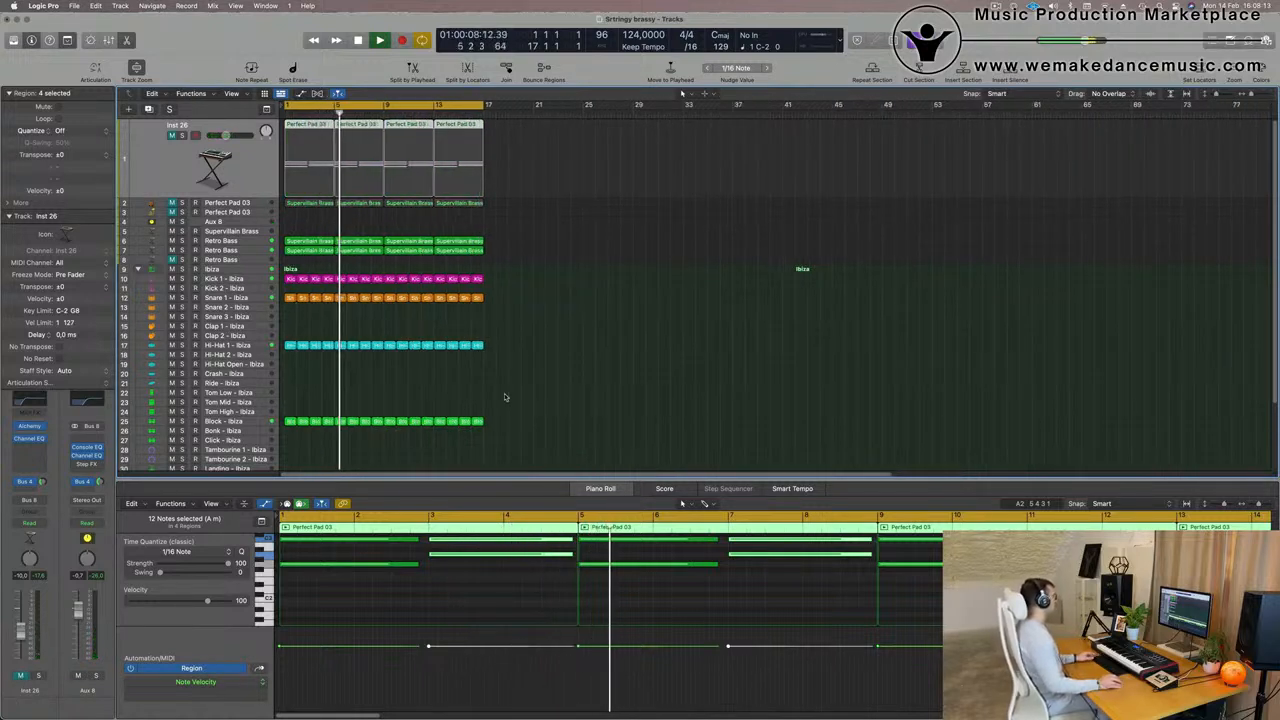
pyautogui.scroll(2, 505, 397)
pyautogui.scroll(2, 394, 389)
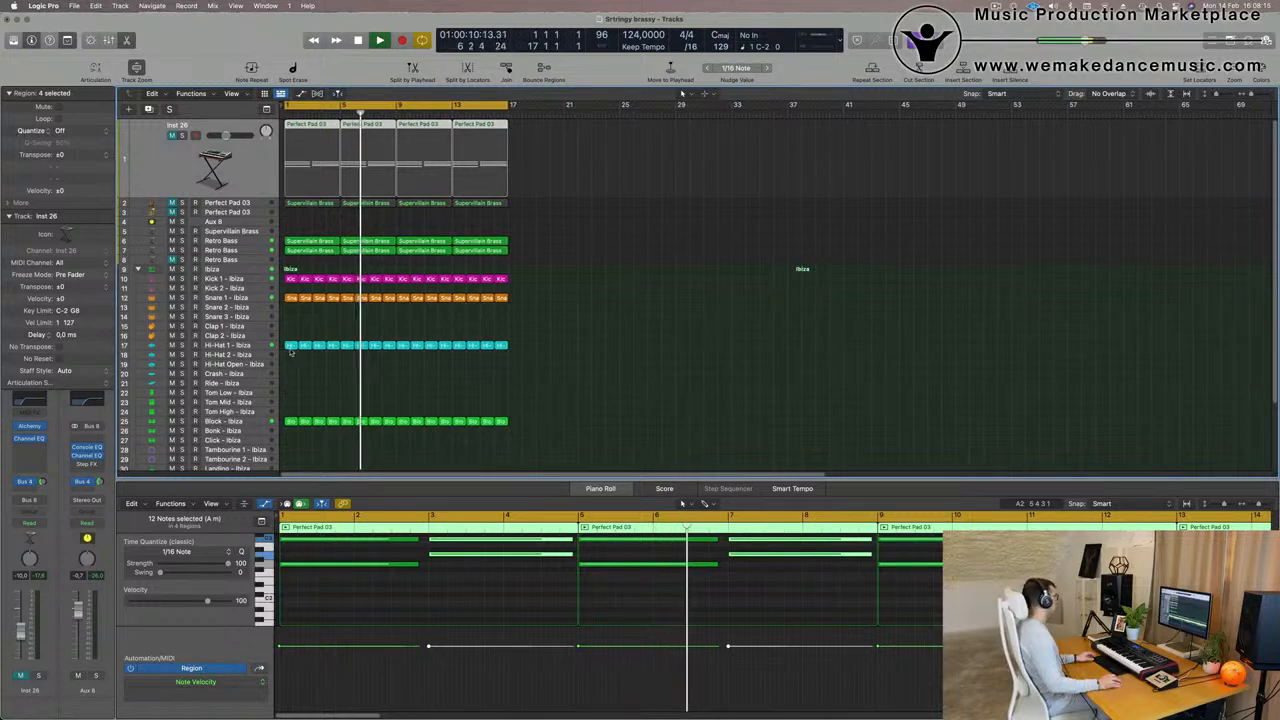
pyautogui.click(291, 347)
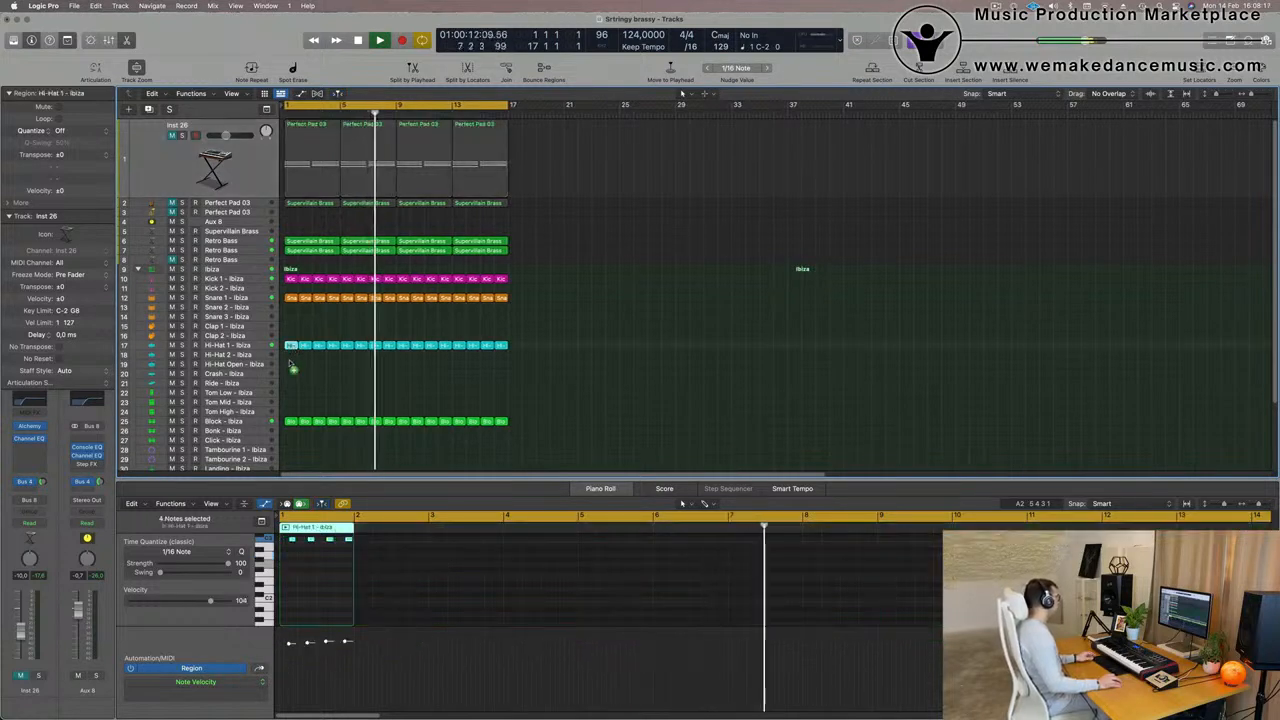
pyautogui.moveTo(292, 368); pyautogui.dragTo(290, 364)
pyautogui.press('Return')
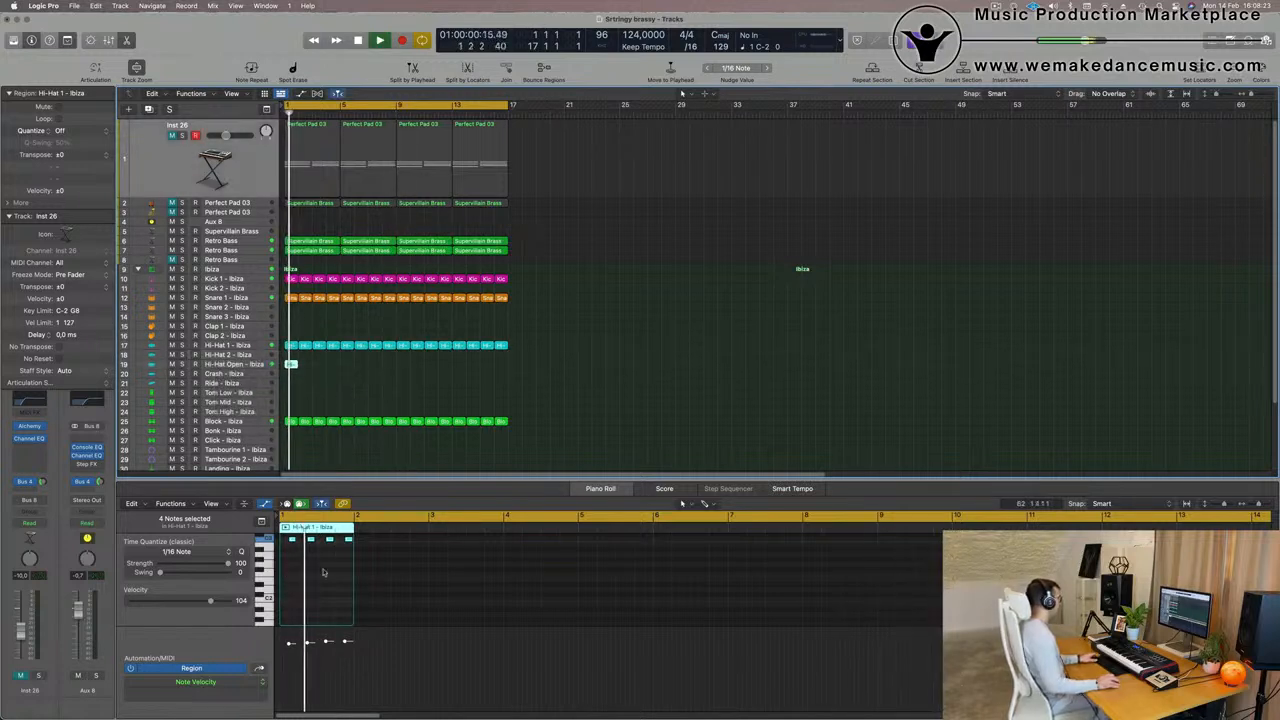
pyautogui.scroll(4, 323, 572)
pyautogui.press('space')
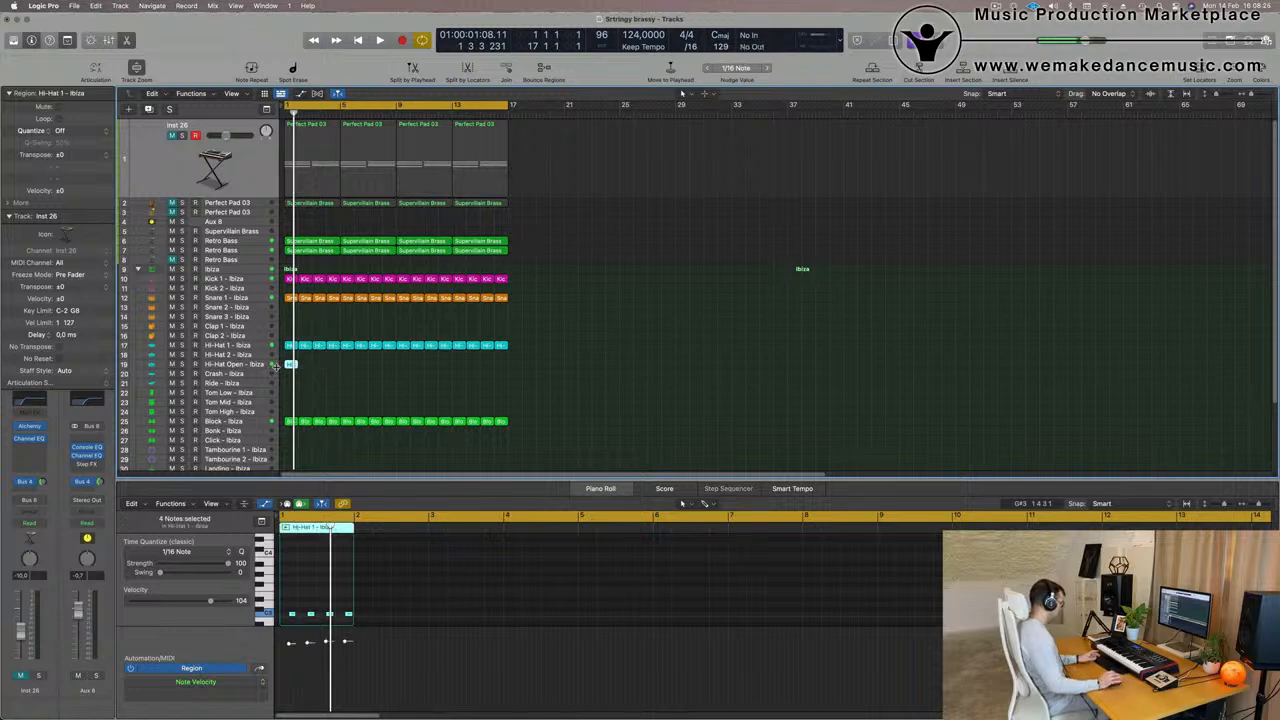
# - Repeat the Hi-Hat Open region through bar 16 and adjust the track's volume while replaying from the start
pyautogui.press('super+r')
pyautogui.press('super+r')
pyautogui.press('super+r')
pyautogui.press('super+r')
pyautogui.press('super+r')
pyautogui.press('super+r')
pyautogui.press('super+r')
pyautogui.press('super+r')
pyautogui.press('super+r')
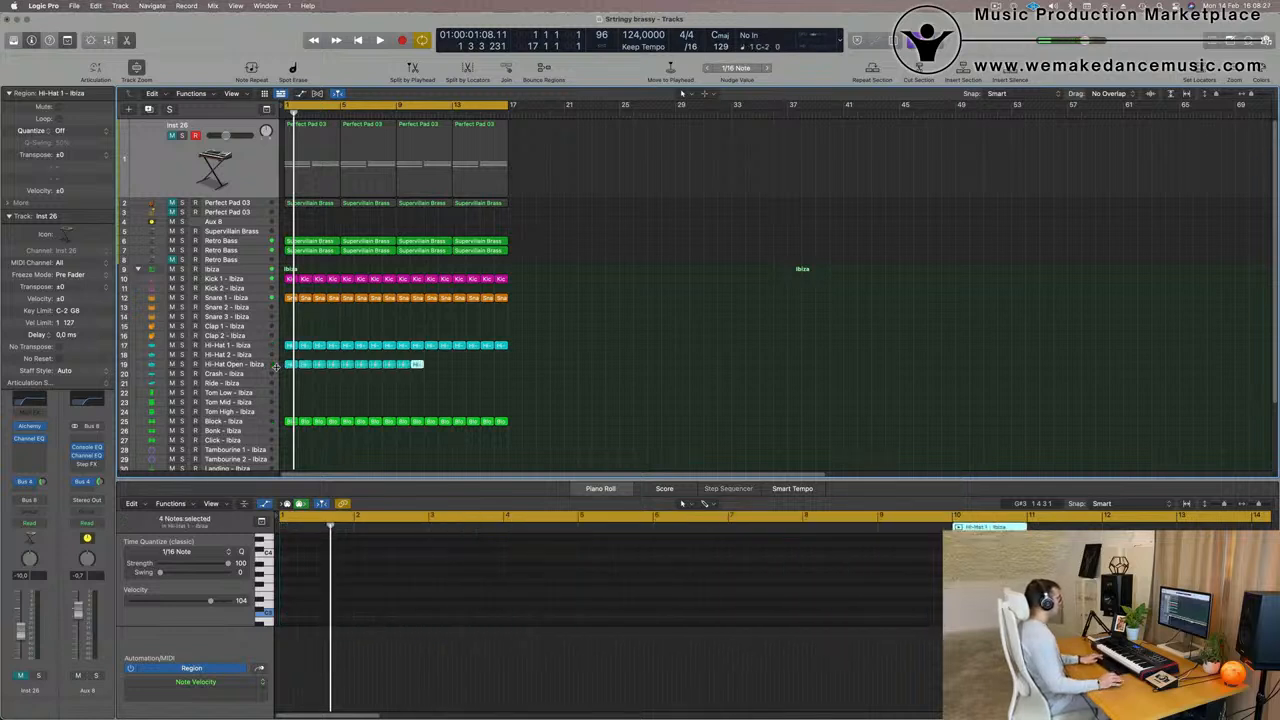
pyautogui.press('space')
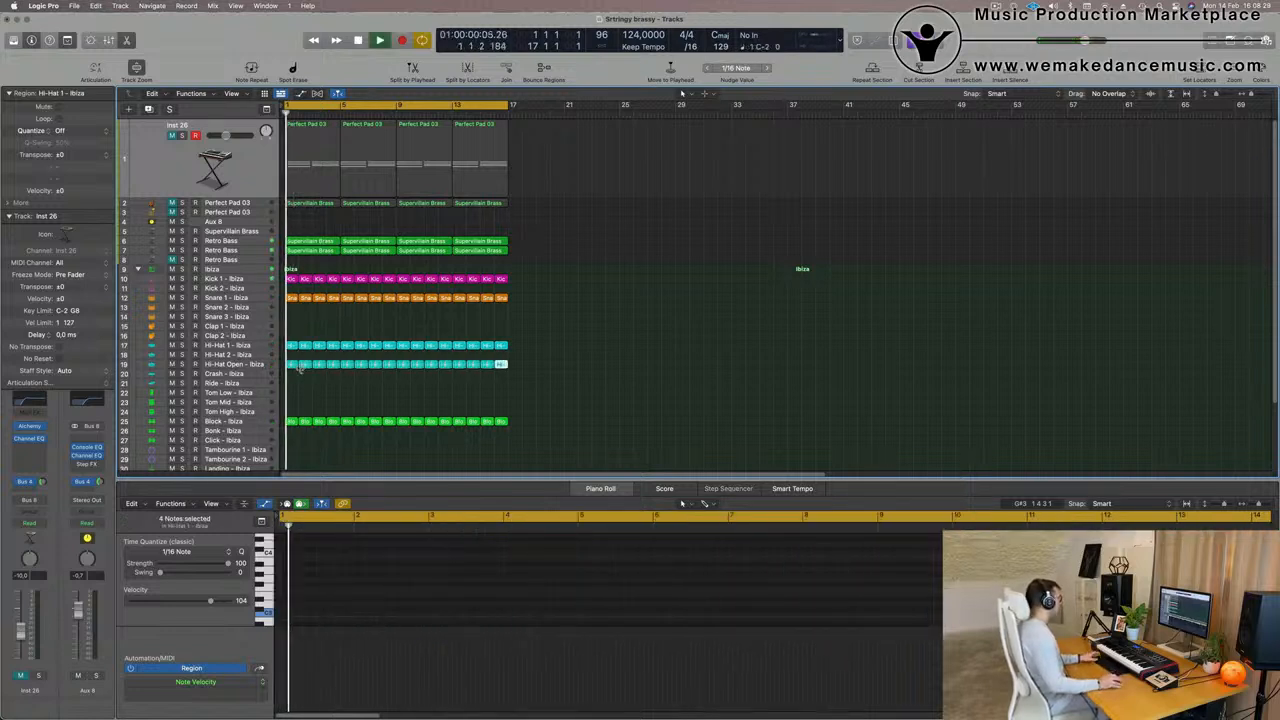
pyautogui.click(252, 365)
pyautogui.press('Return')
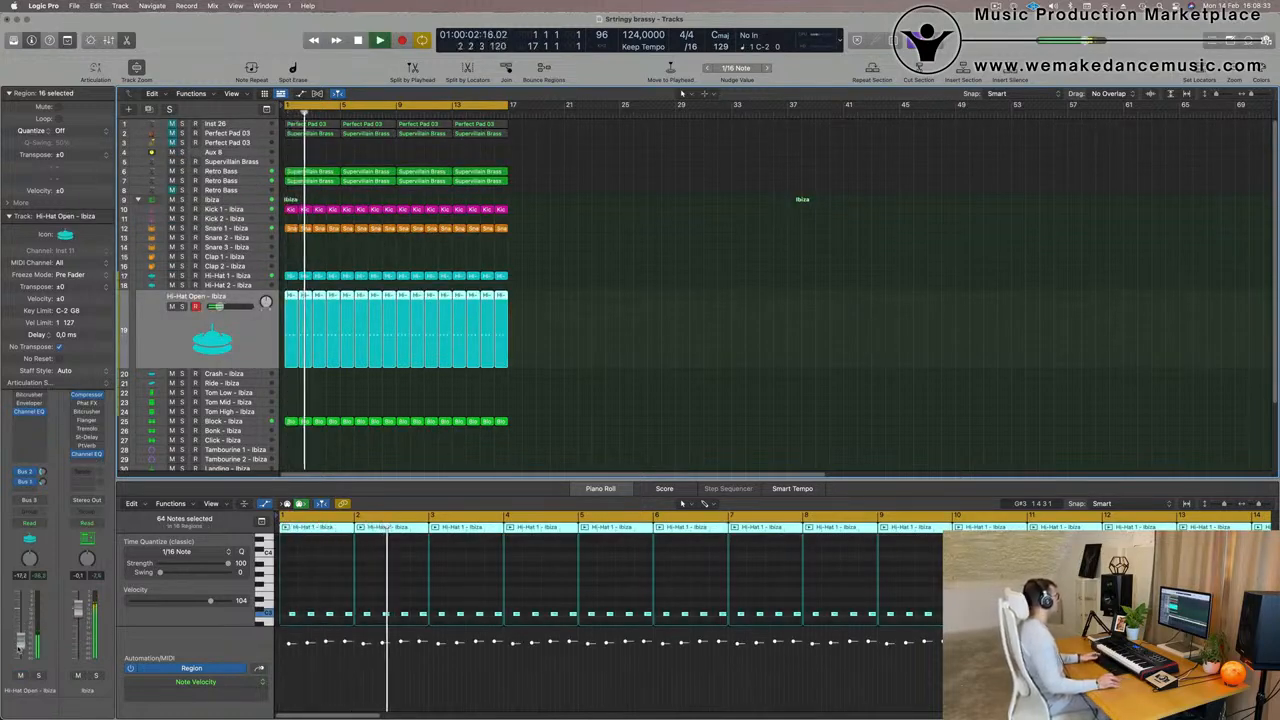
# - Copy the first Hi-Hat Open region to bar 1 of the Tom Low track and replay from the start
pyautogui.scroll(-2, 313, 450)
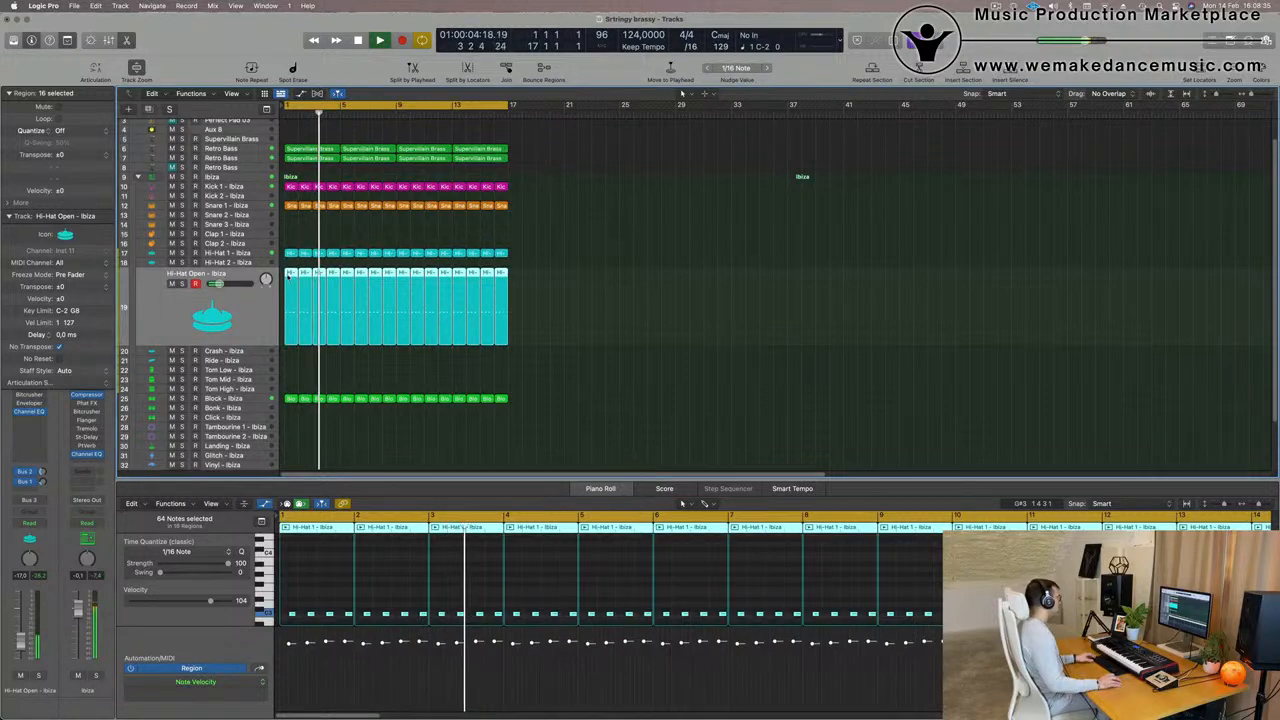
pyautogui.click(361, 361)
pyautogui.moveTo(291, 276); pyautogui.dragTo(291, 372)
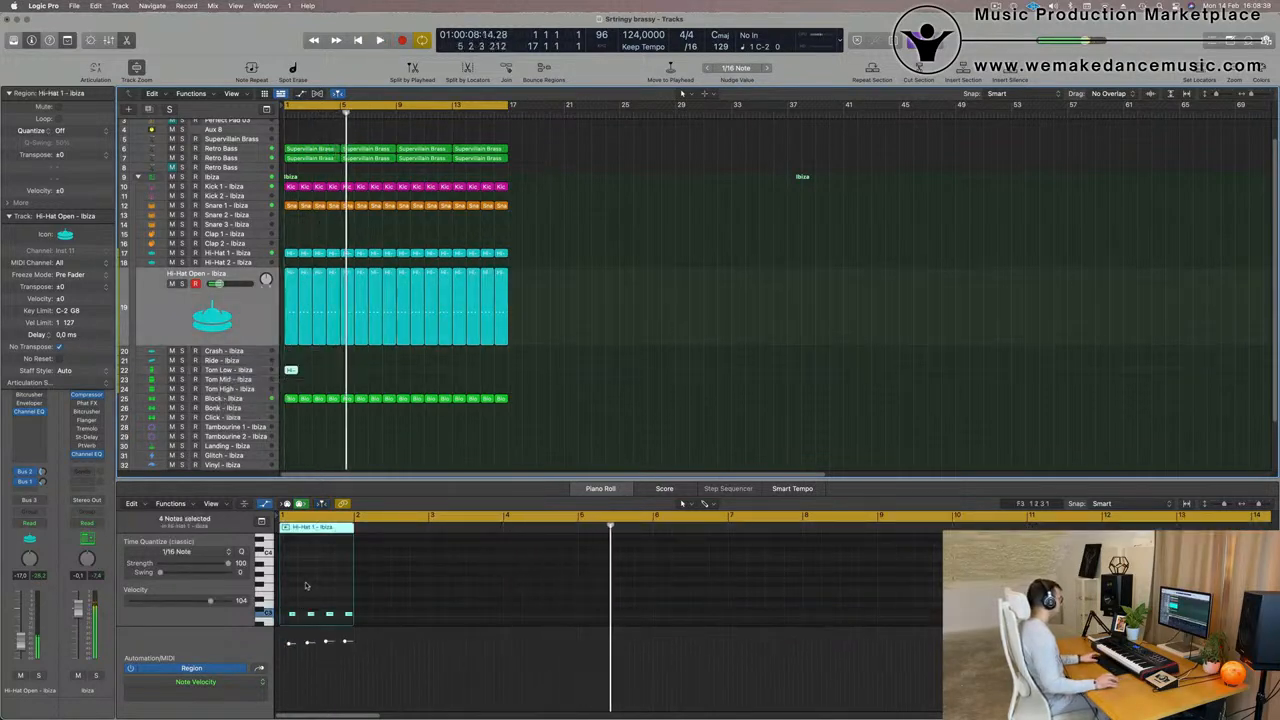
pyautogui.moveTo(287, 575); pyautogui.dragTo(374, 598)
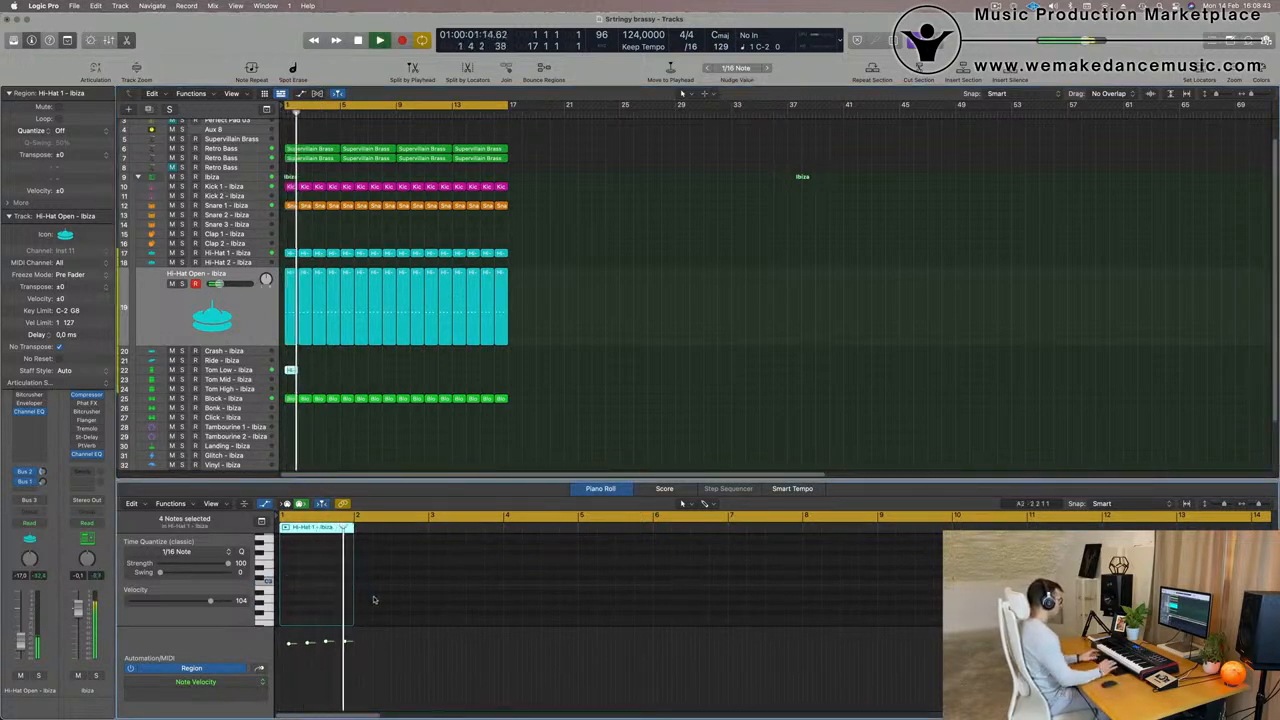
pyautogui.scroll(5, 370, 372)
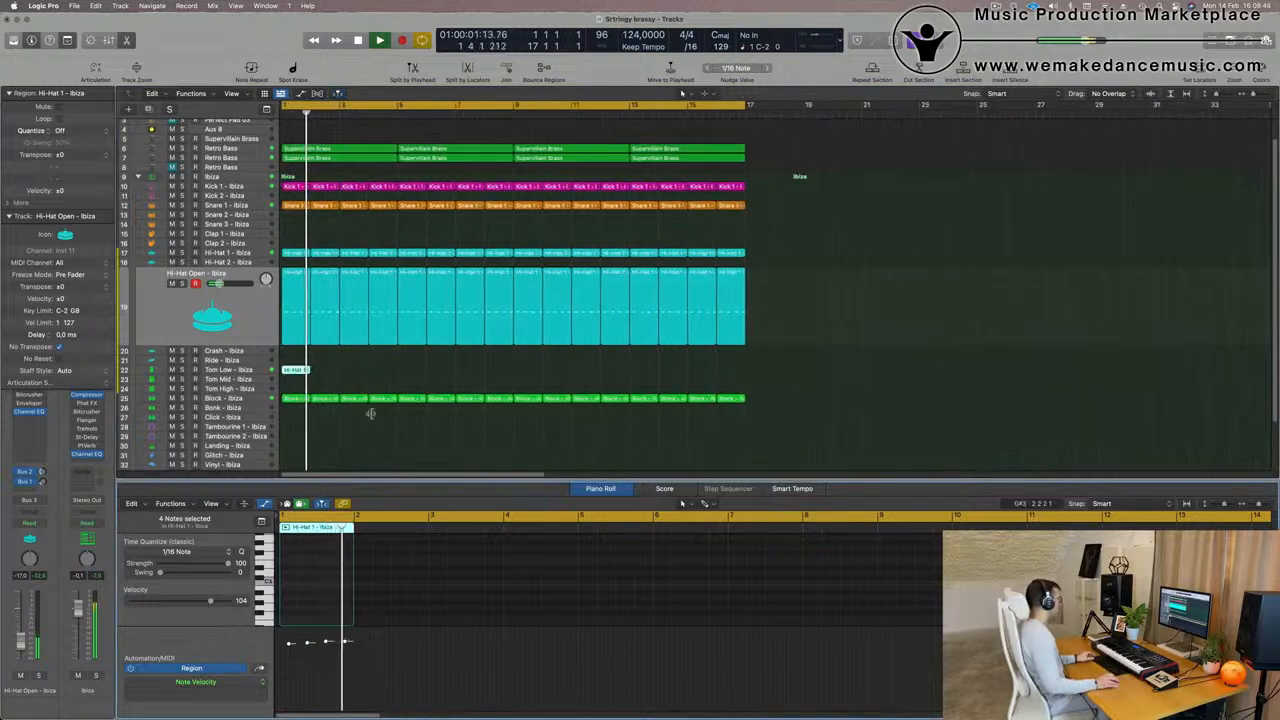
# - Replay from the start and balance the Hi-Hat Open and Tom Low tracks, raising Tom Low's volume to -2.3 dB
pyautogui.scroll(-5, 319, 575)
pyautogui.press('space')
pyautogui.press('space')
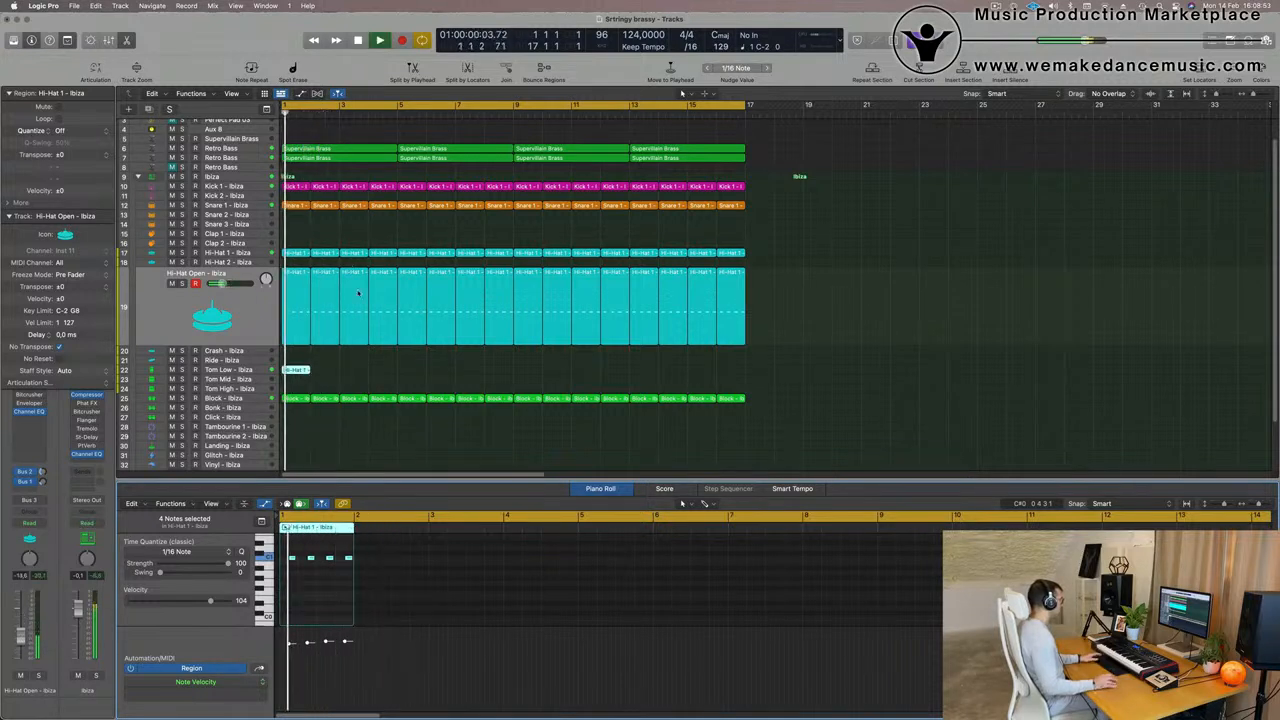
pyautogui.click(256, 370)
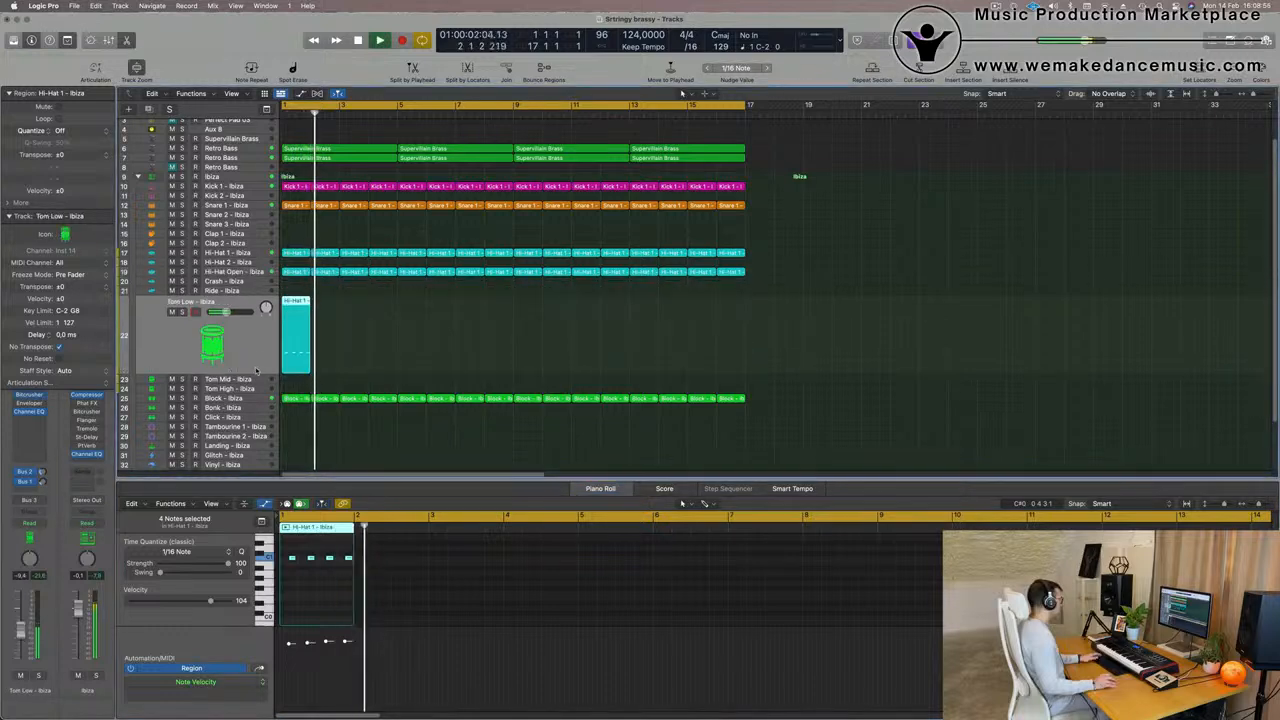
pyautogui.click(258, 272)
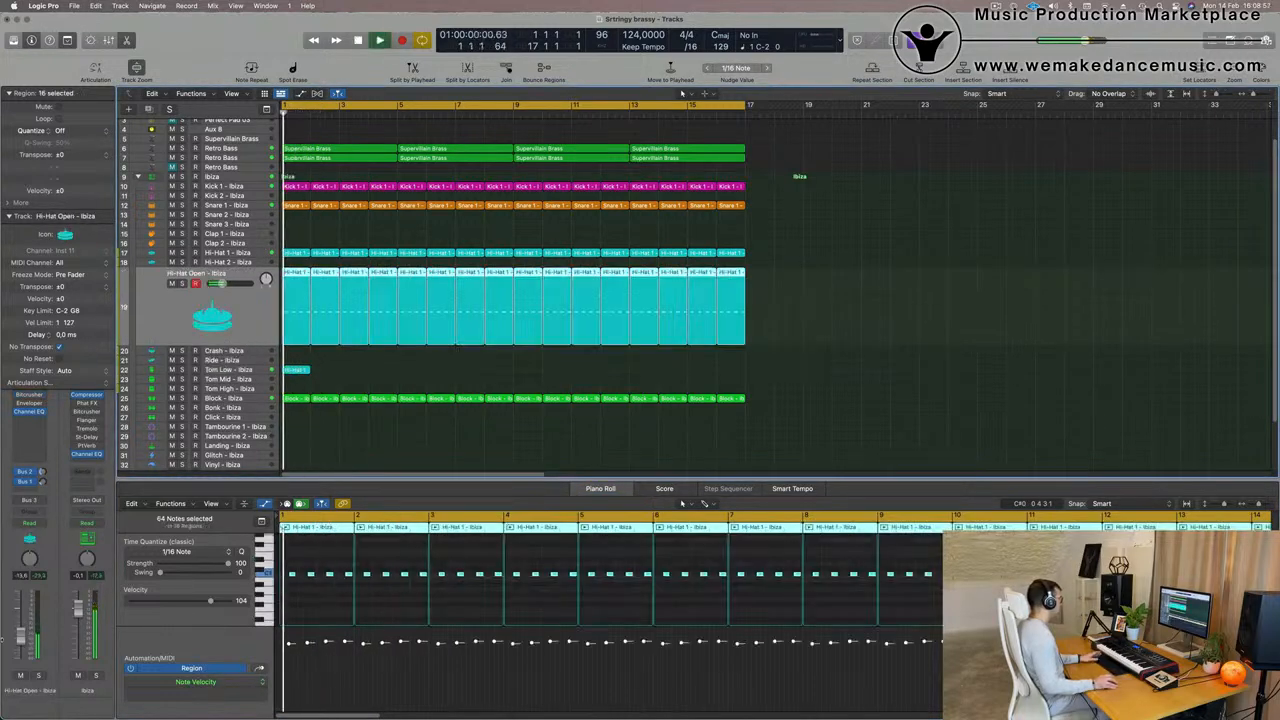
pyautogui.click(256, 370)
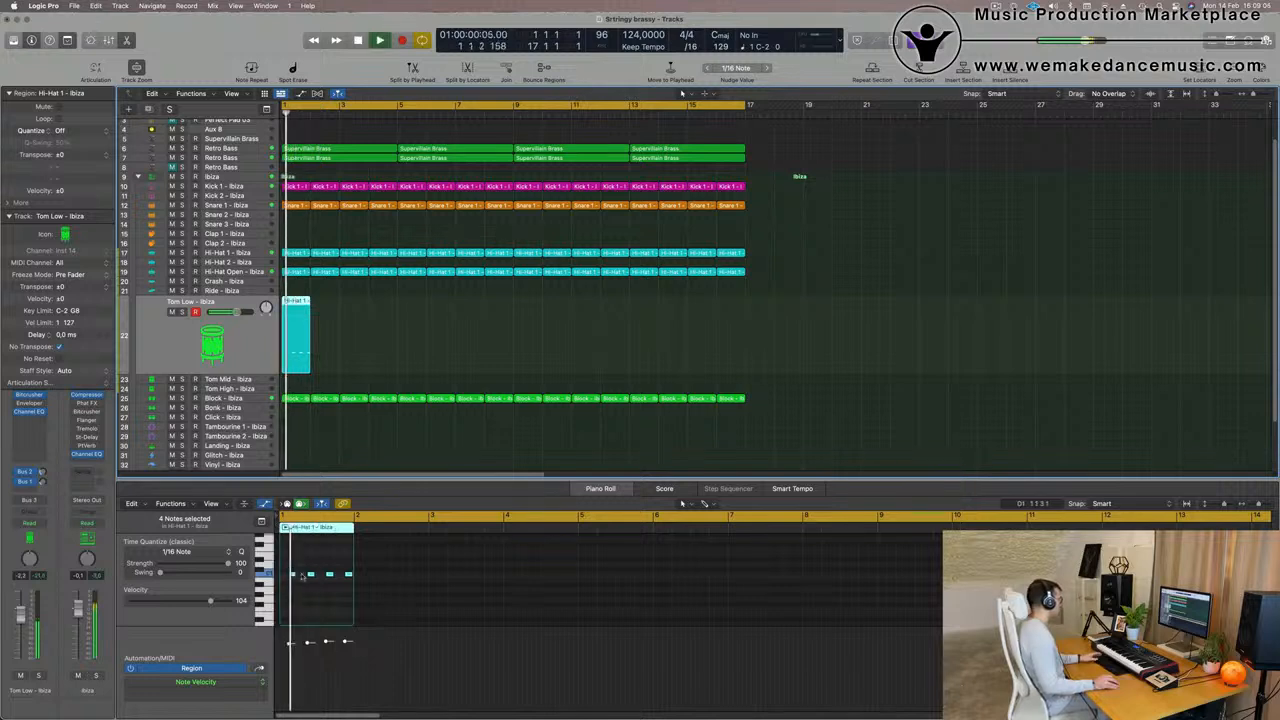
# - Delete the first three notes of the Tom Low track's region, keeping only the last note, and return to the start
pyautogui.moveTo(285, 564); pyautogui.dragTo(337, 587)
pyautogui.press('space')
pyautogui.scroll(5, 312, 602)
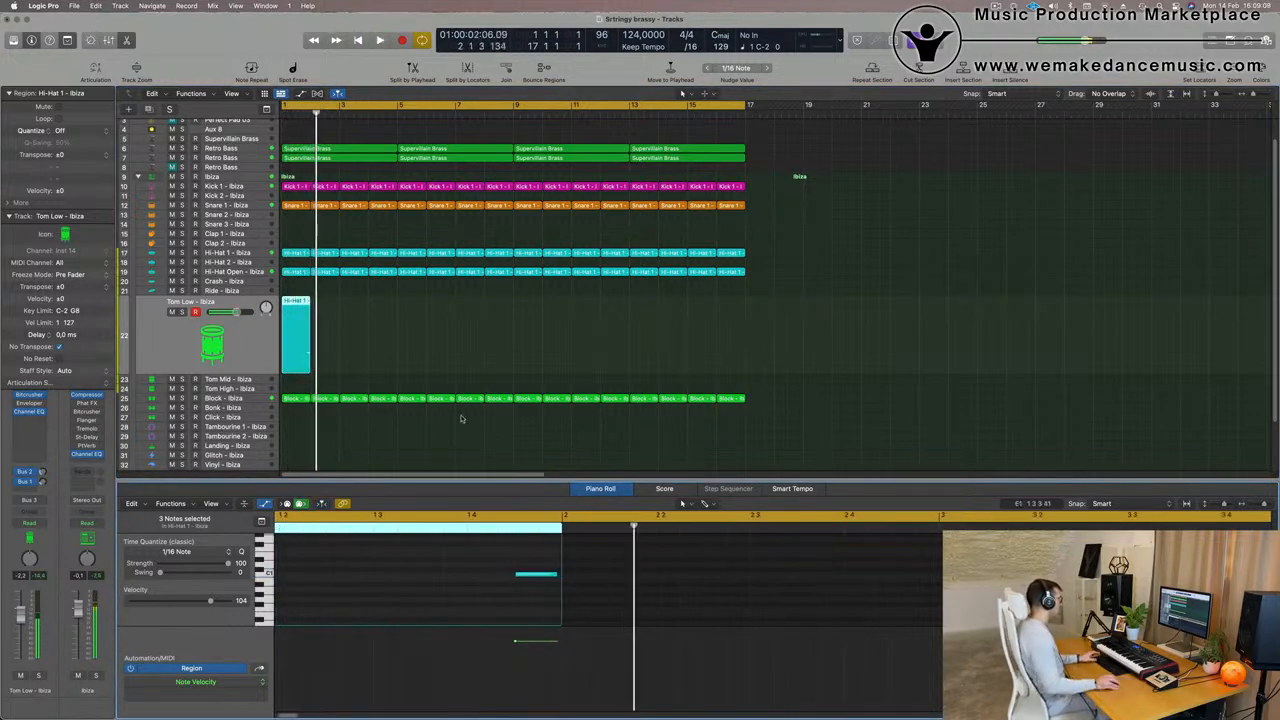
pyautogui.press('Return')
# - Repeat the one-bar Tom Low region through bar 16 and play the result with all its regions selected
pyautogui.moveTo(393, 312); pyautogui.dragTo(254, 345)
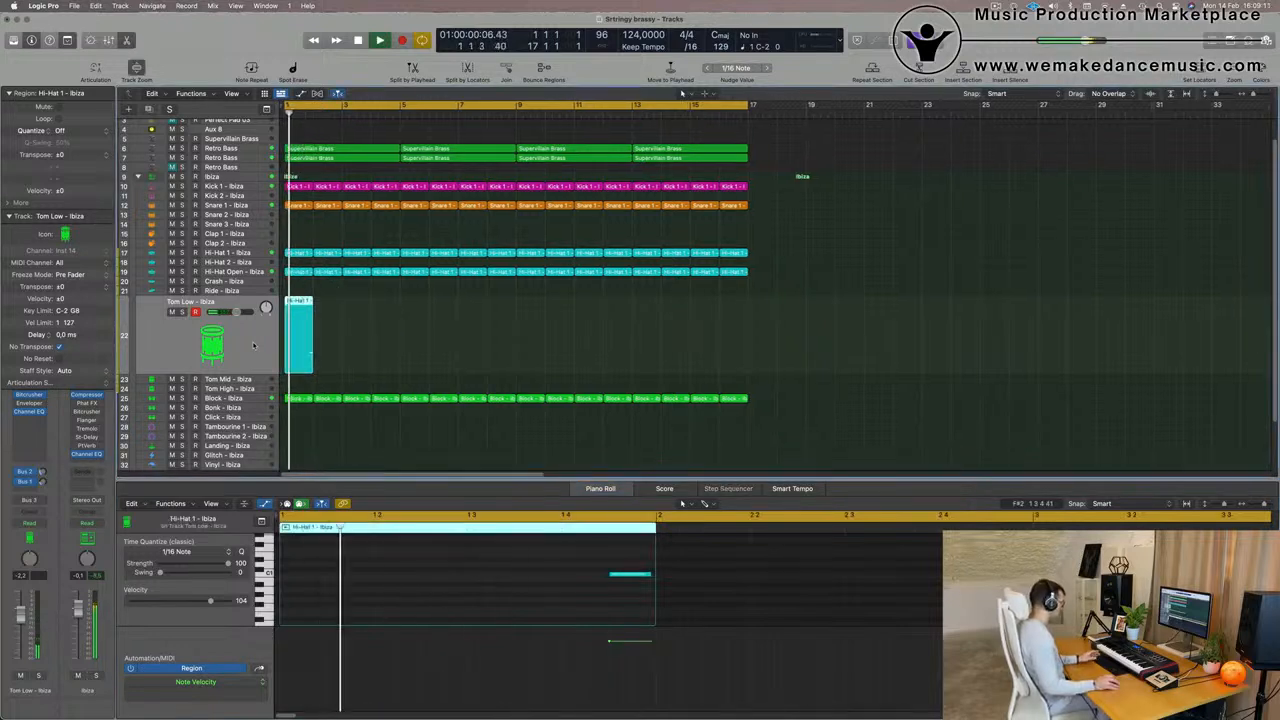
pyautogui.press('super+r')
pyautogui.press('super+r')
pyautogui.press('super+r')
pyautogui.press('super+r')
pyautogui.press('super+r')
pyautogui.press('super+r')
pyautogui.press('super+r')
pyautogui.press('super+r')
pyautogui.press('super+r')
pyautogui.press('super+r')
pyautogui.press('super+r')
pyautogui.press('super+r')
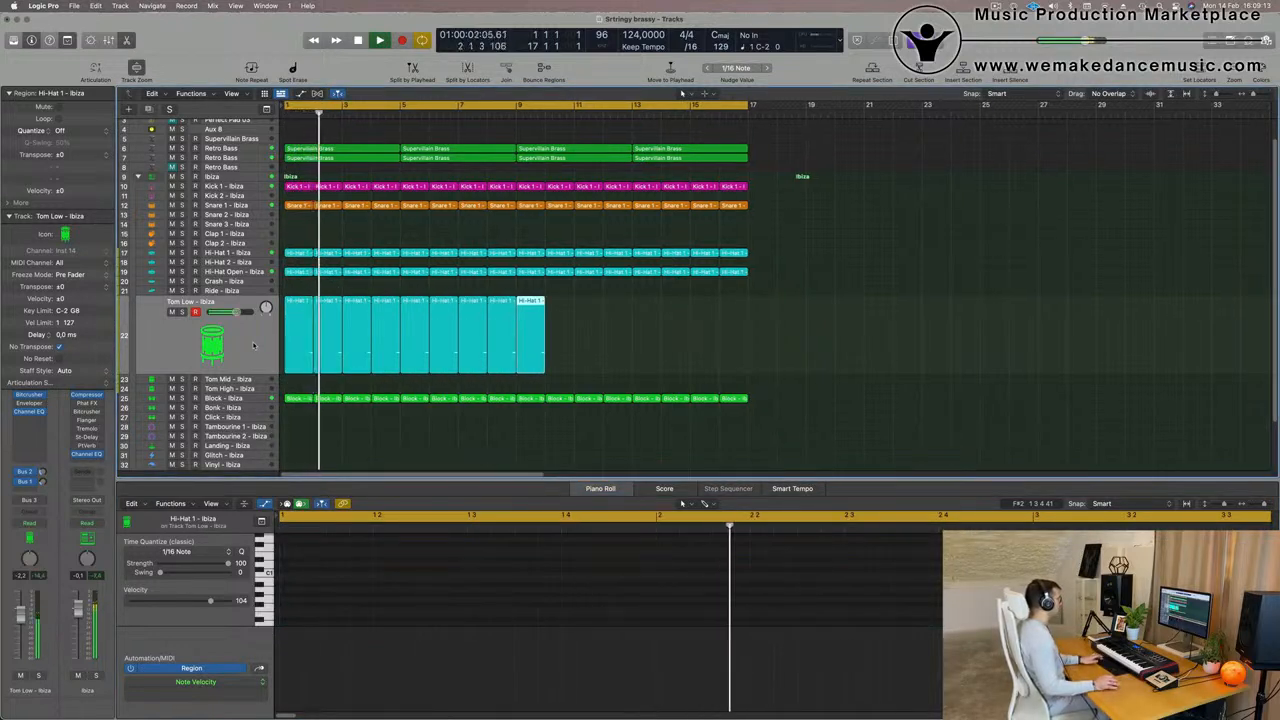
pyautogui.press('super+r')
pyautogui.press('super+r')
pyautogui.press('super+r')
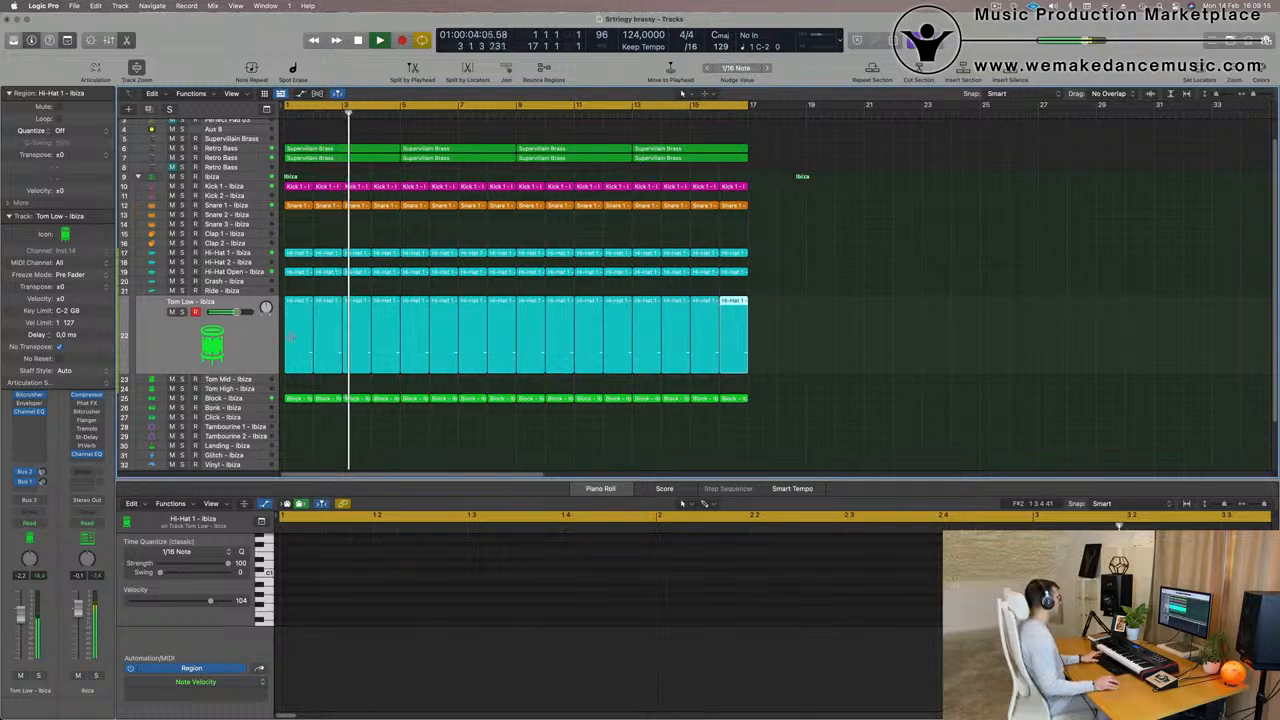
pyautogui.click(256, 341)
pyautogui.press('space')
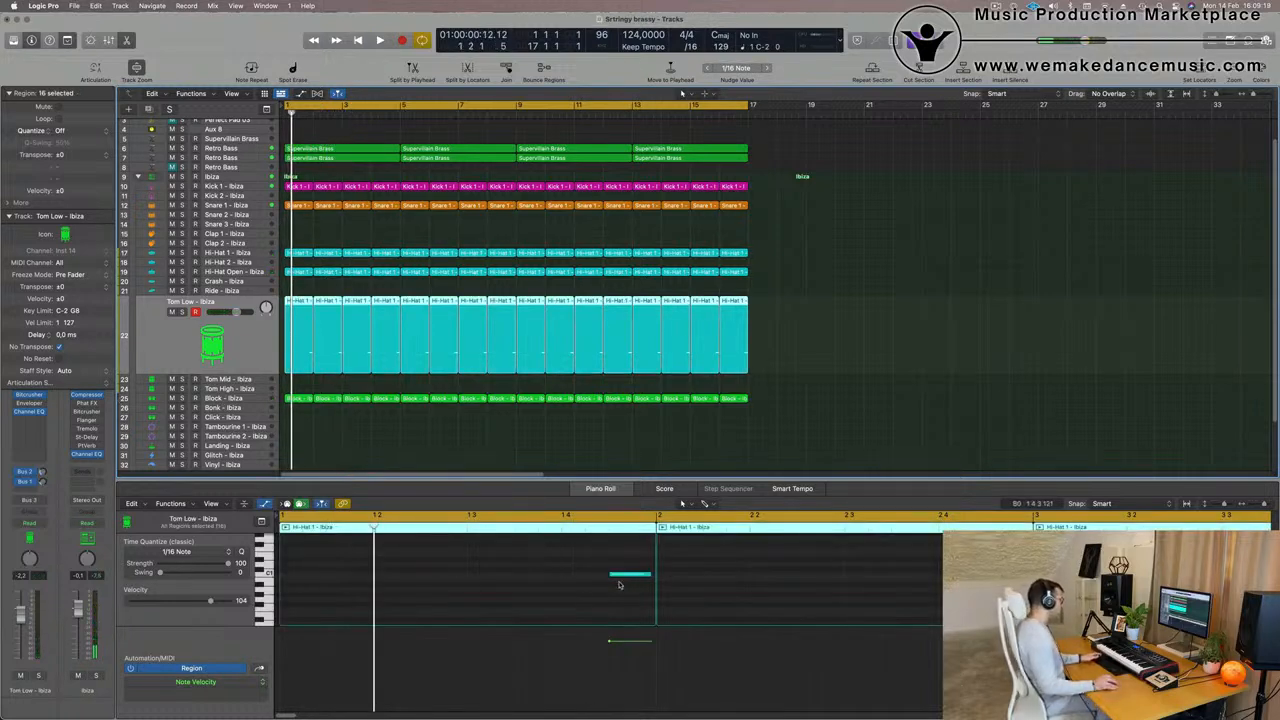
pyautogui.press('space')
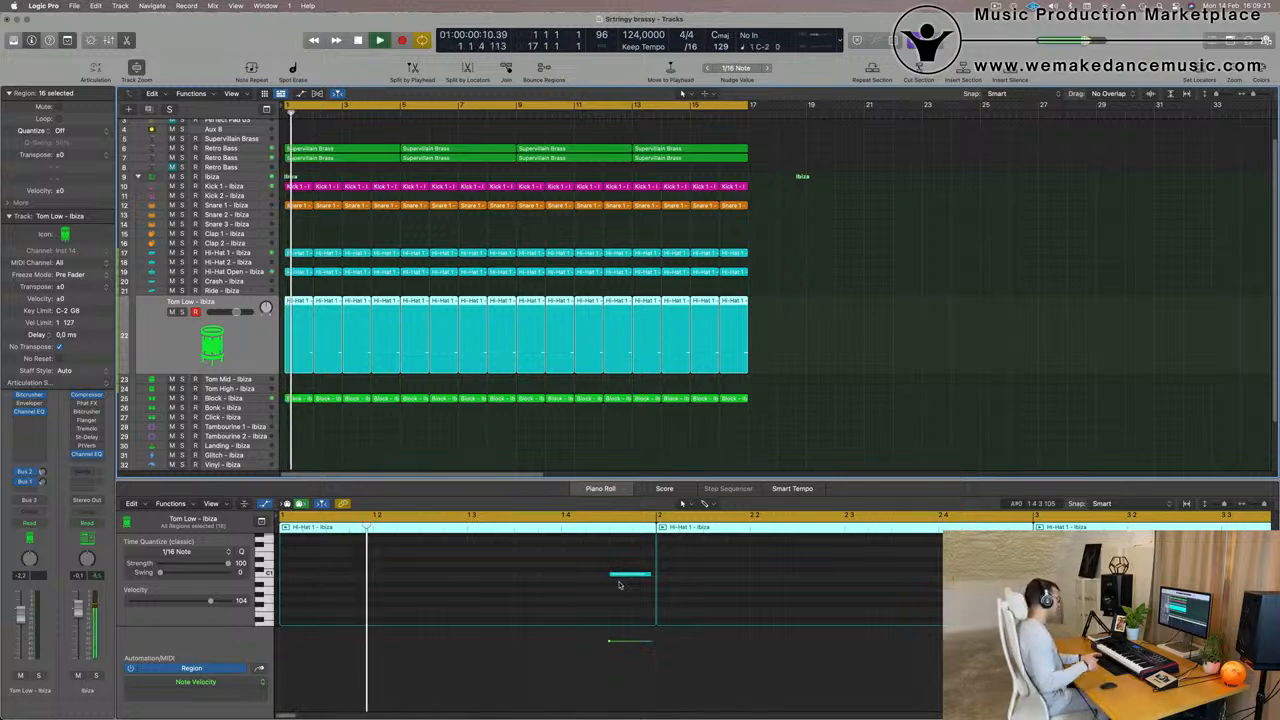
# - Load the Tom Low - Advanced Machines sound on the Tom Low track and replay from the start
pyautogui.press('Return')
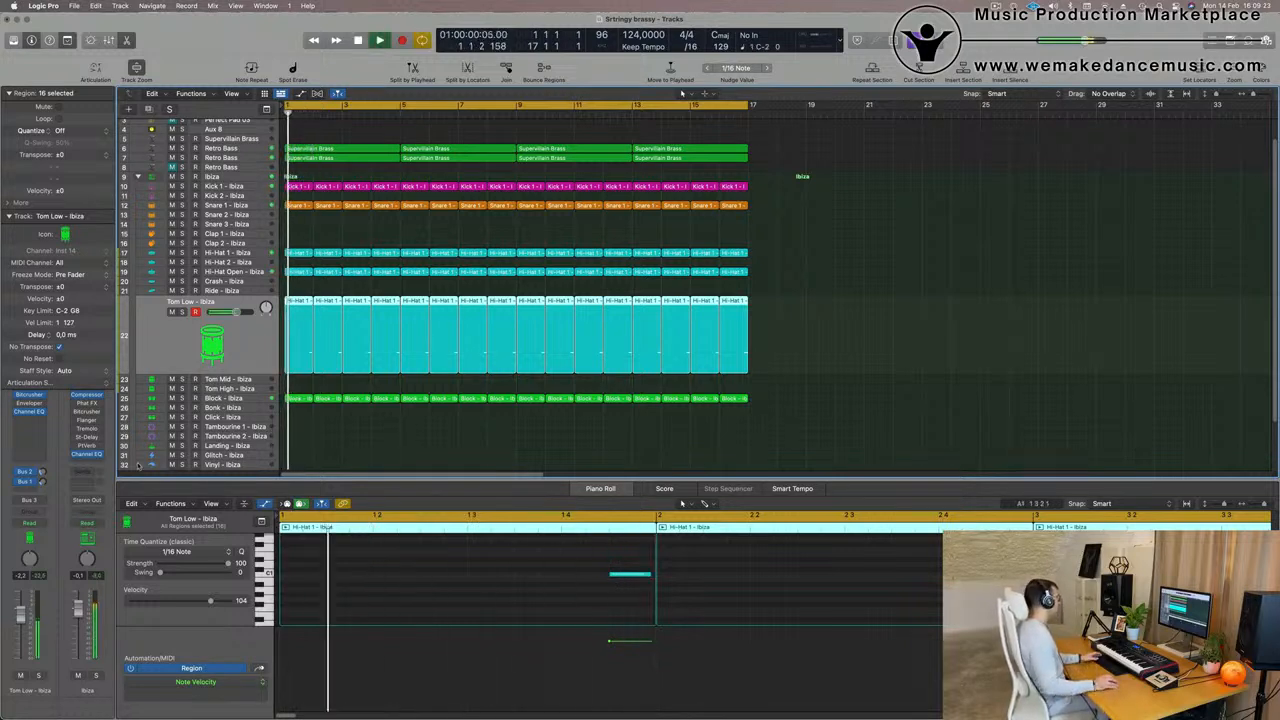
pyautogui.press('Return')
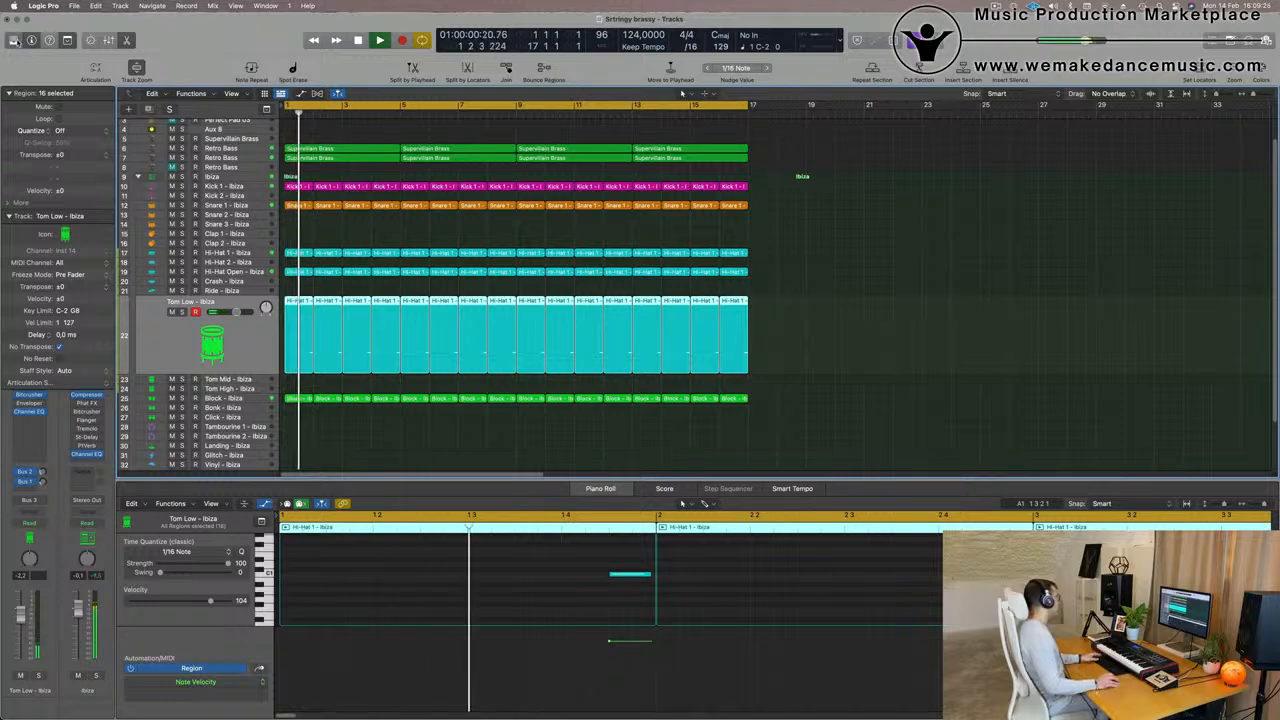
pyautogui.press('y')
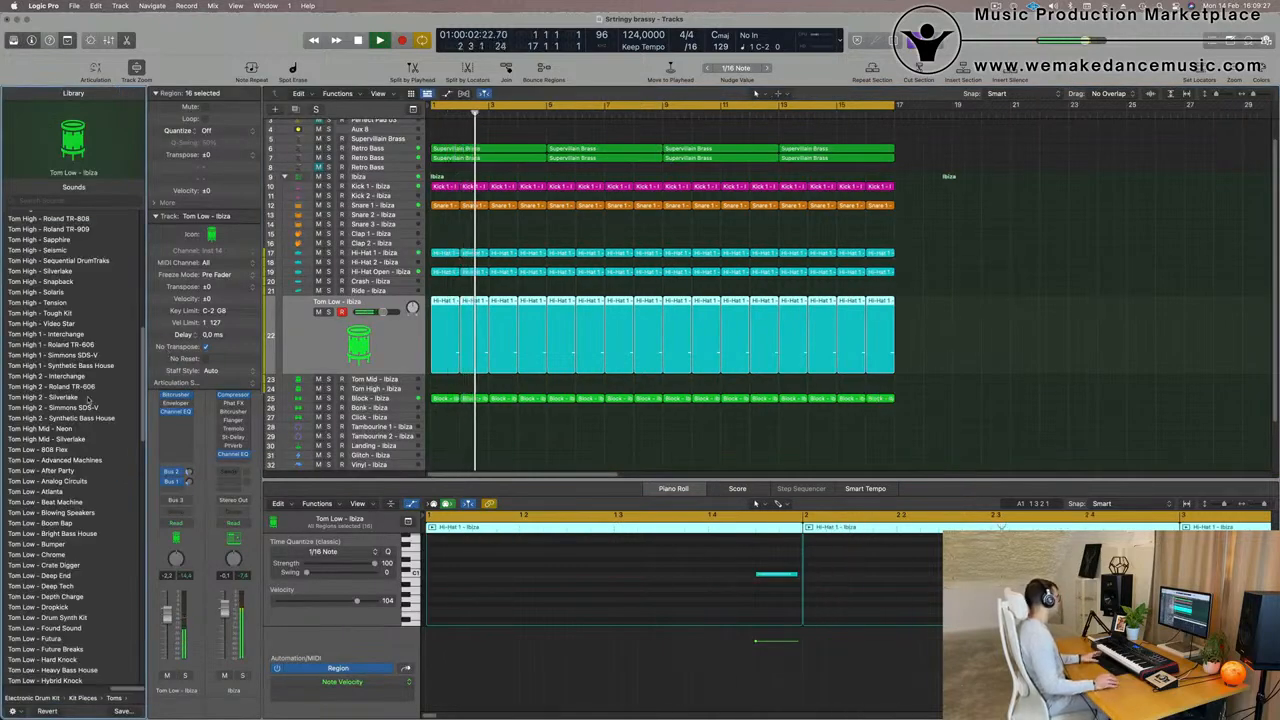
pyautogui.press('Return')
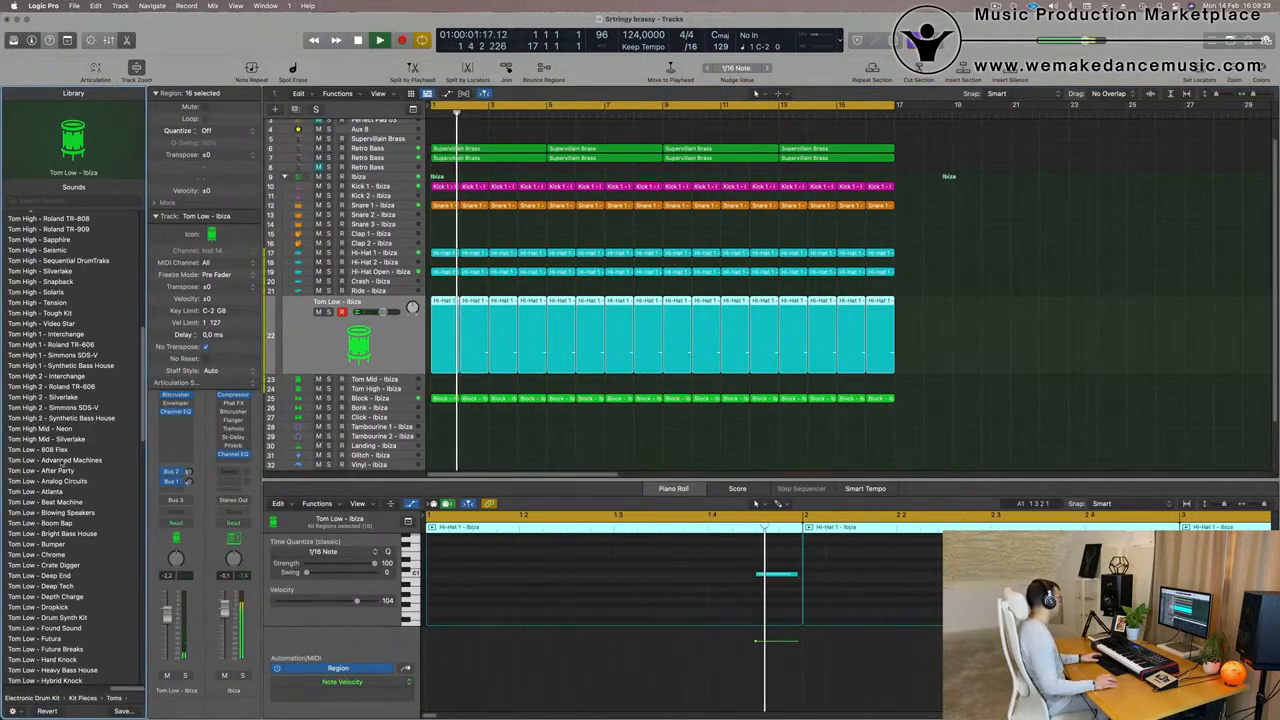
pyautogui.click(62, 460)
pyautogui.press('Return')
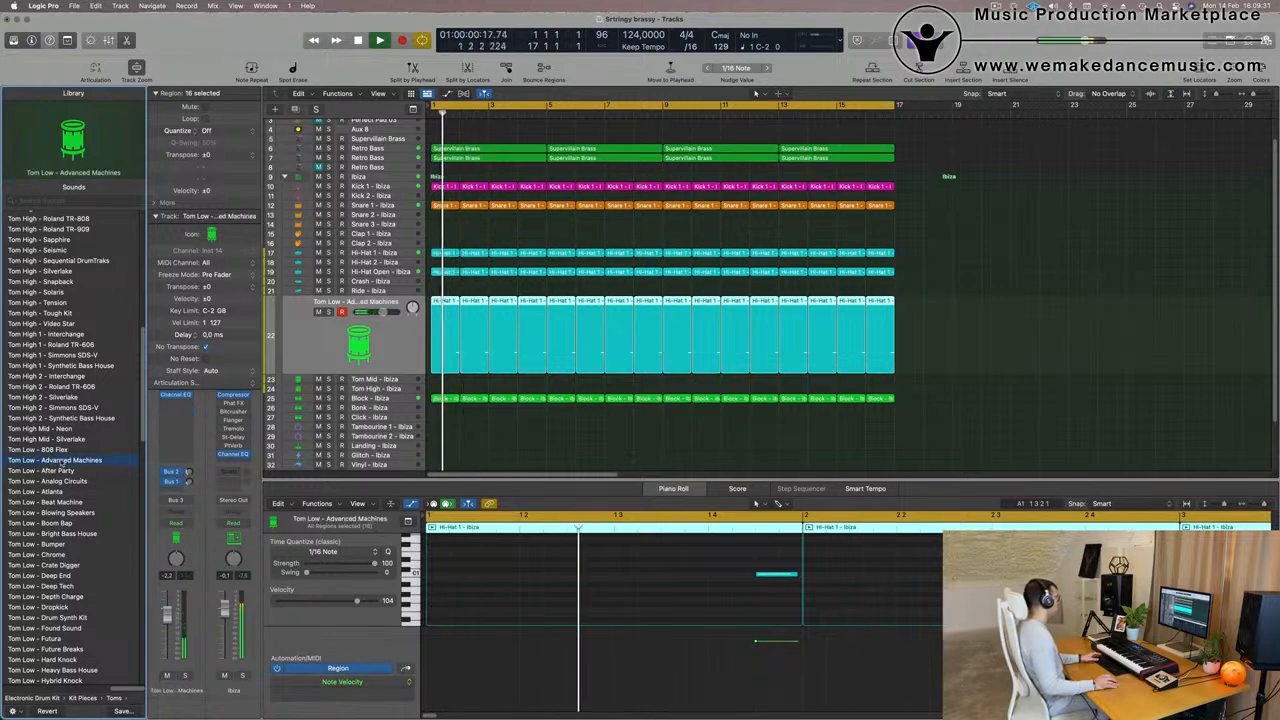
pyautogui.press('Return')
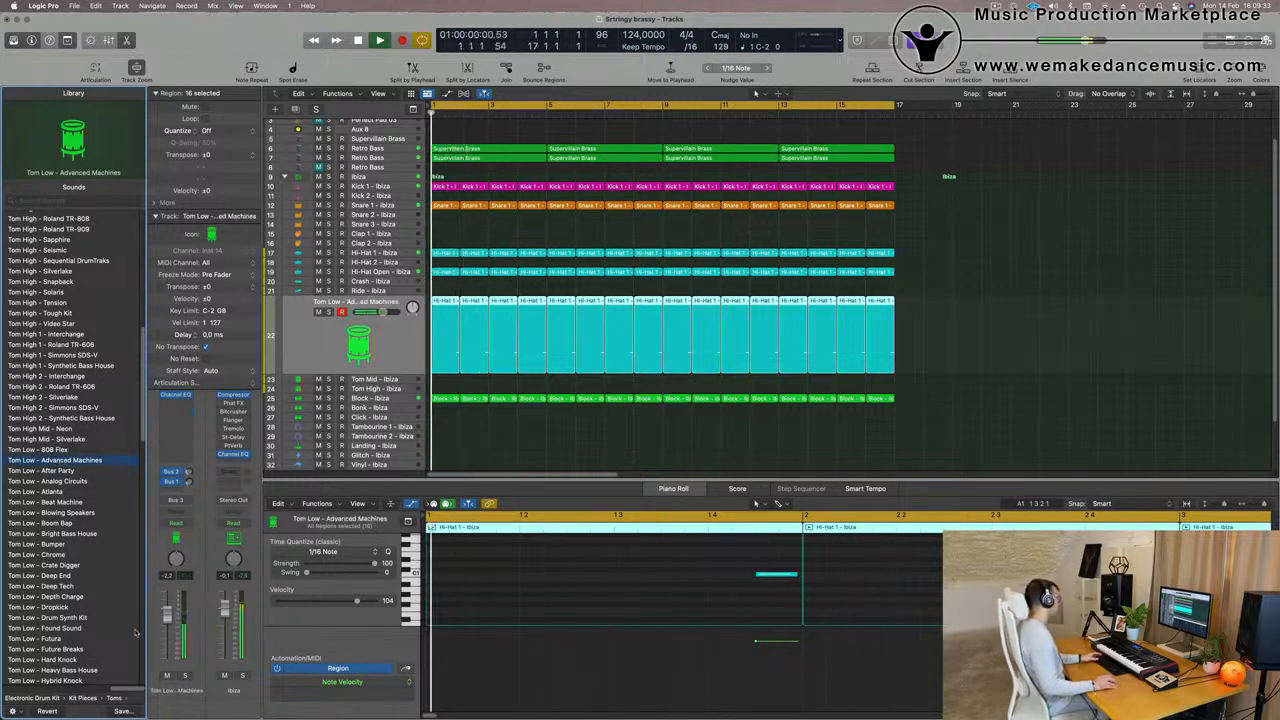
# - Audition the Tom Low track in solo, restore the full mix, and lower the track's volume to about -4.7 dB
pyautogui.click(185, 676)
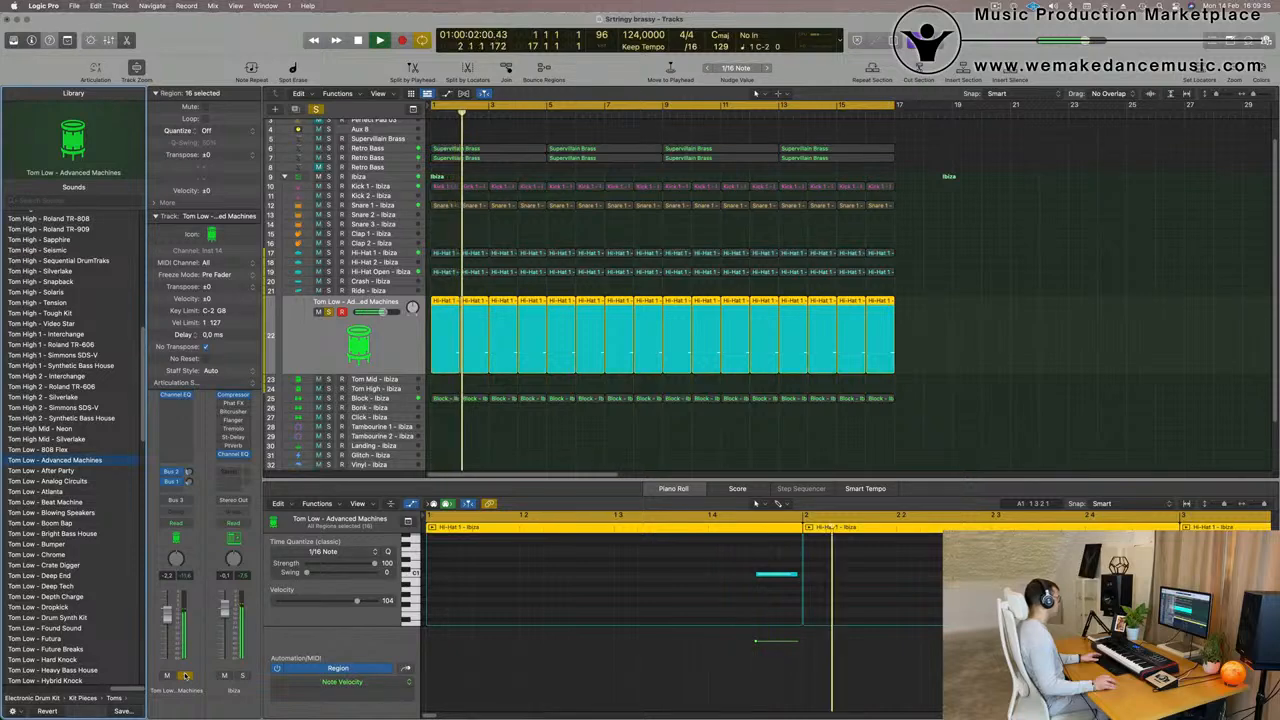
pyautogui.click(185, 676)
pyautogui.press('Return')
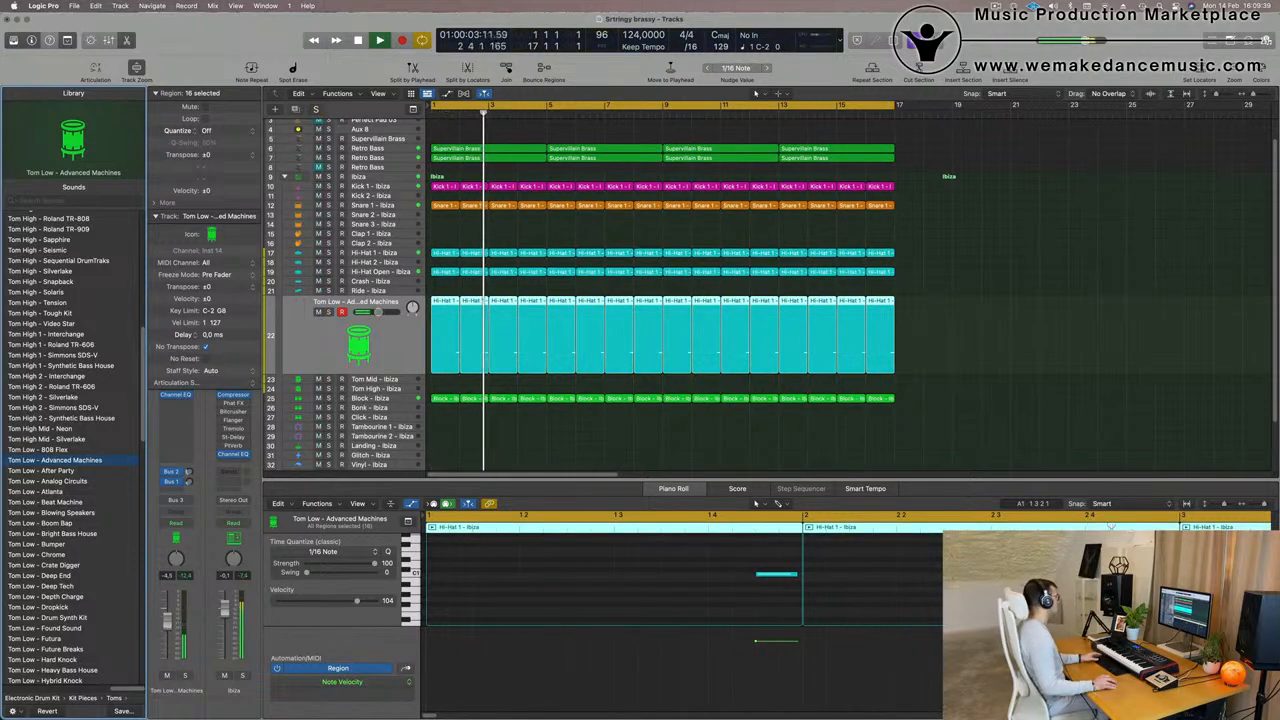
# - Copy the first Snare 1 region to bar 1 of the Clap 1 track and transpose its two notes
pyautogui.scroll(-10, 643, 243)
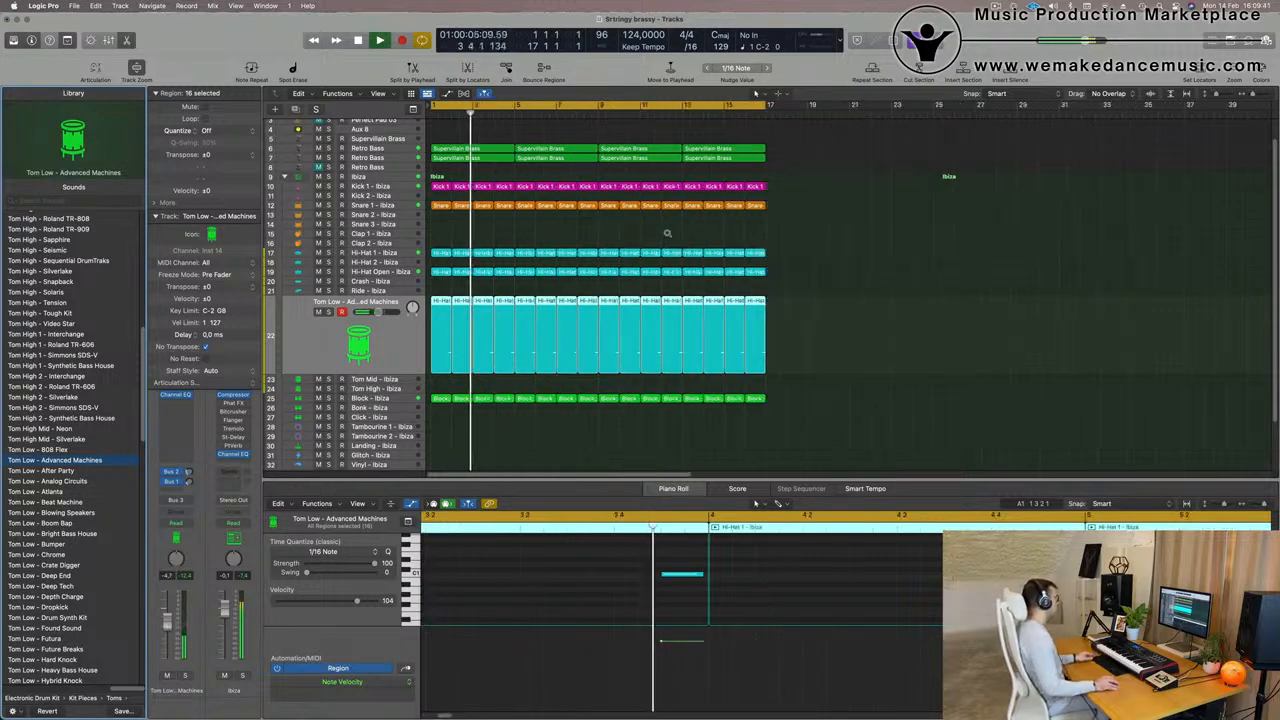
pyautogui.scroll(3, 625, 271)
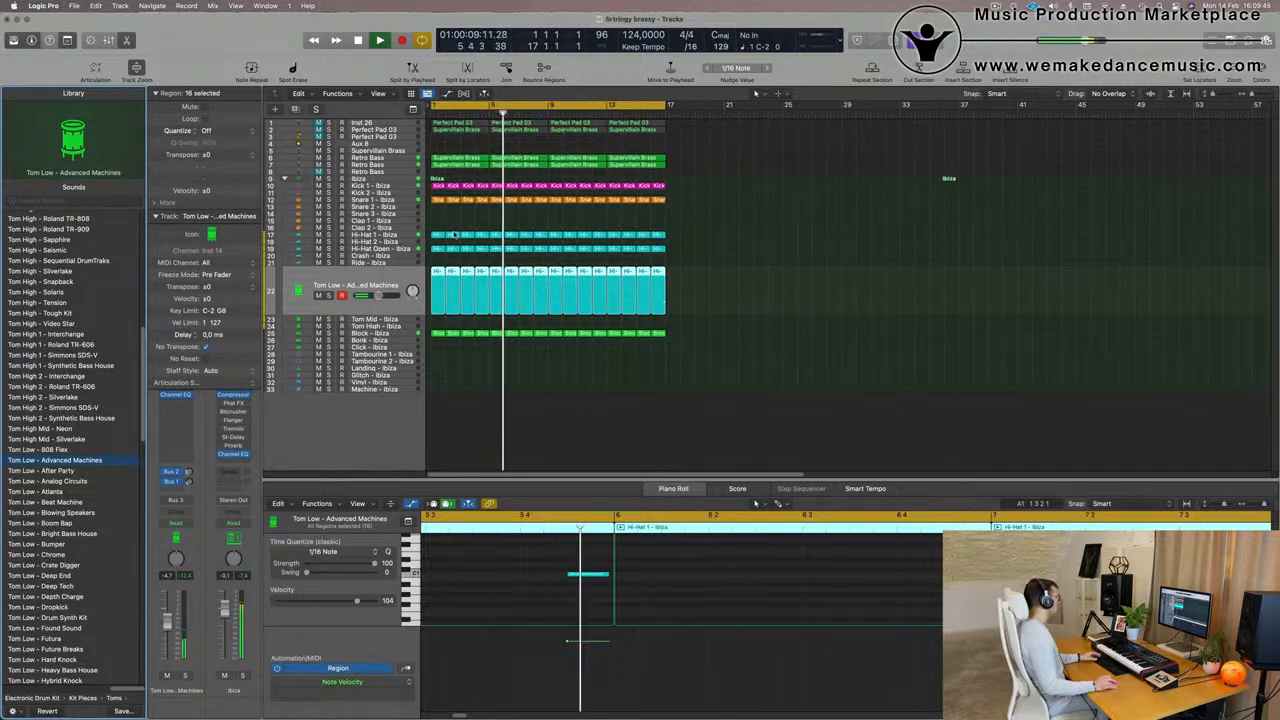
pyautogui.click(437, 200)
pyautogui.moveTo(437, 208); pyautogui.dragTo(437, 221)
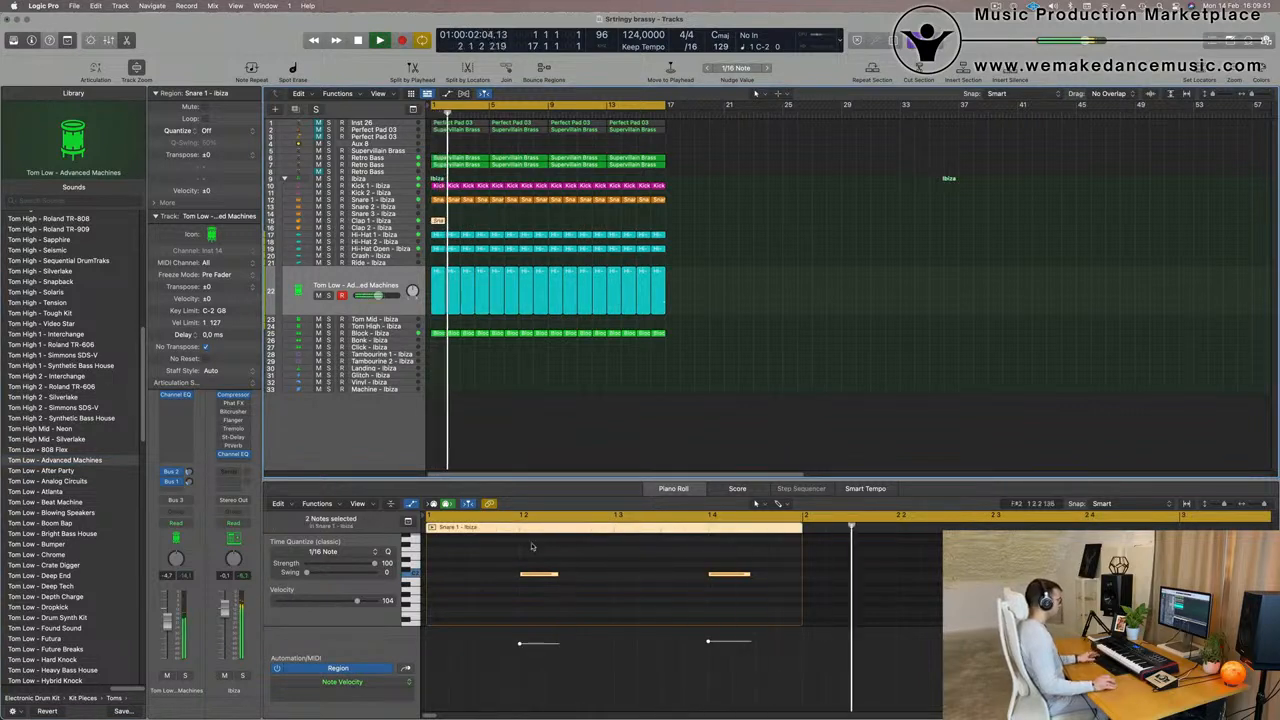
pyautogui.moveTo(513, 551); pyautogui.dragTo(777, 624)
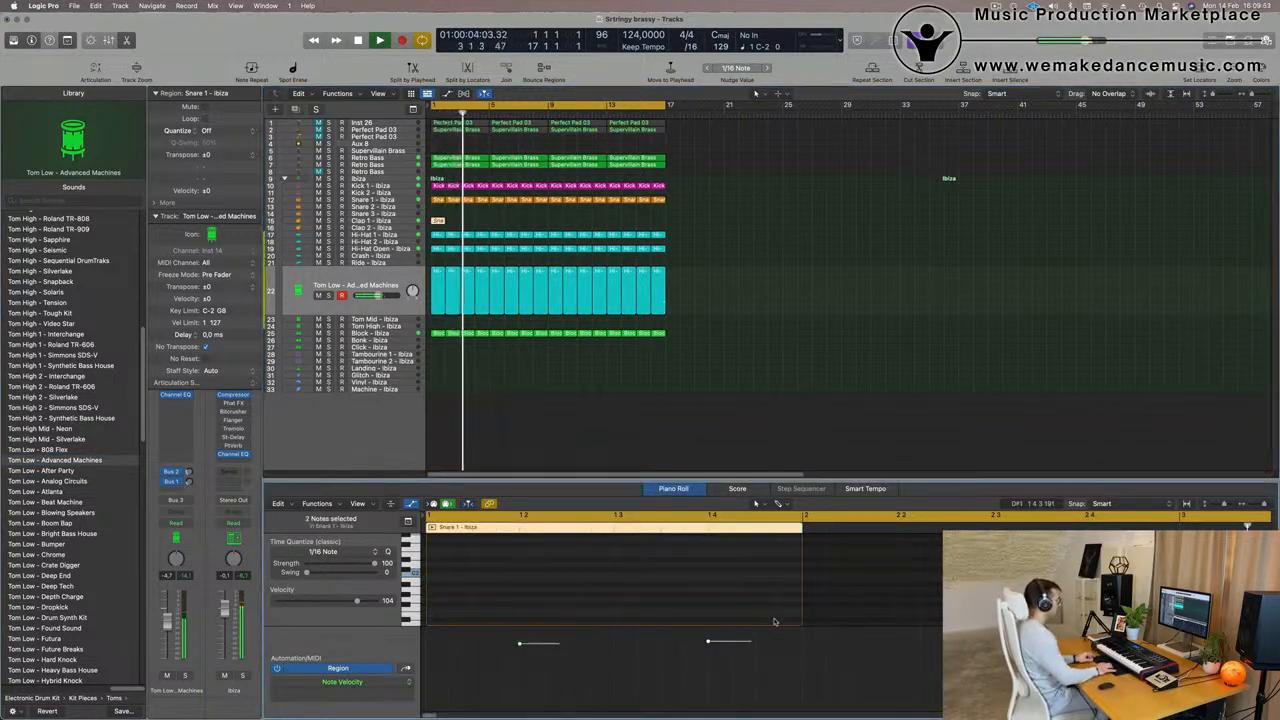
pyautogui.press('space')
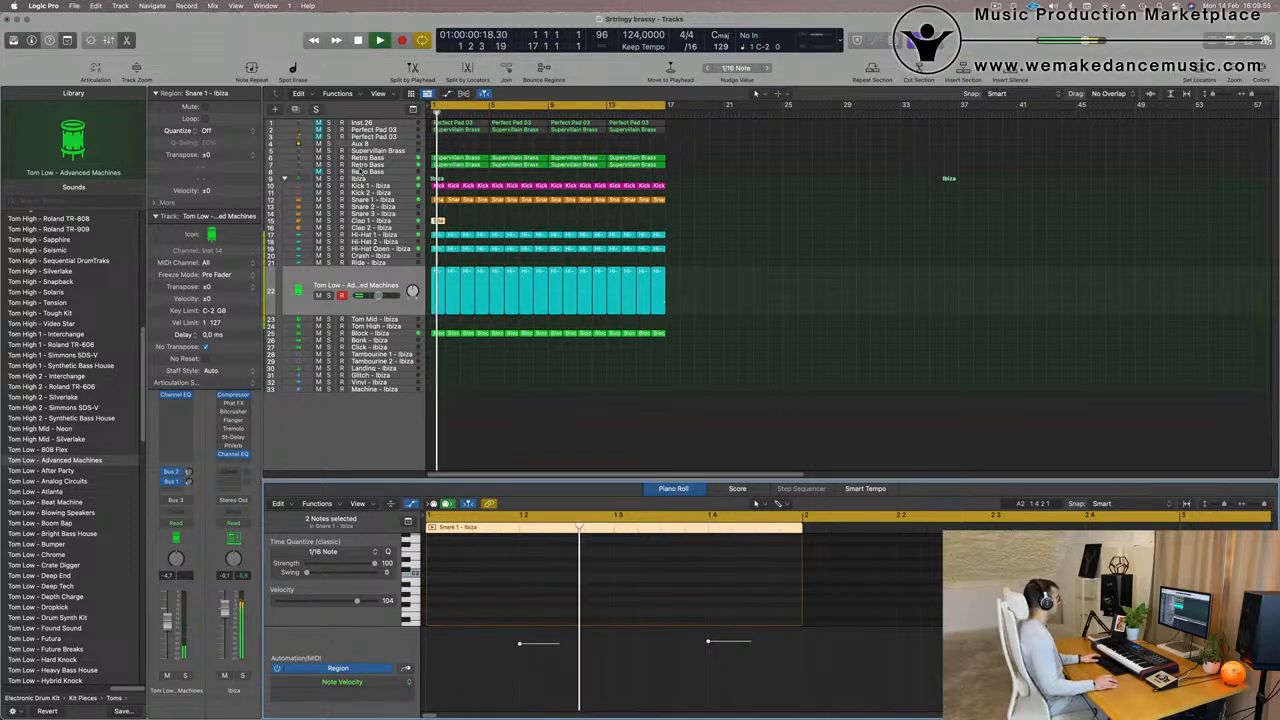
# - Repeat the Clap 1 track's region through bar 16 and set the track's volume to about -18 dB during playback
pyautogui.click(456, 221)
pyautogui.press('space')
pyautogui.click(438, 221)
pyautogui.press('space')
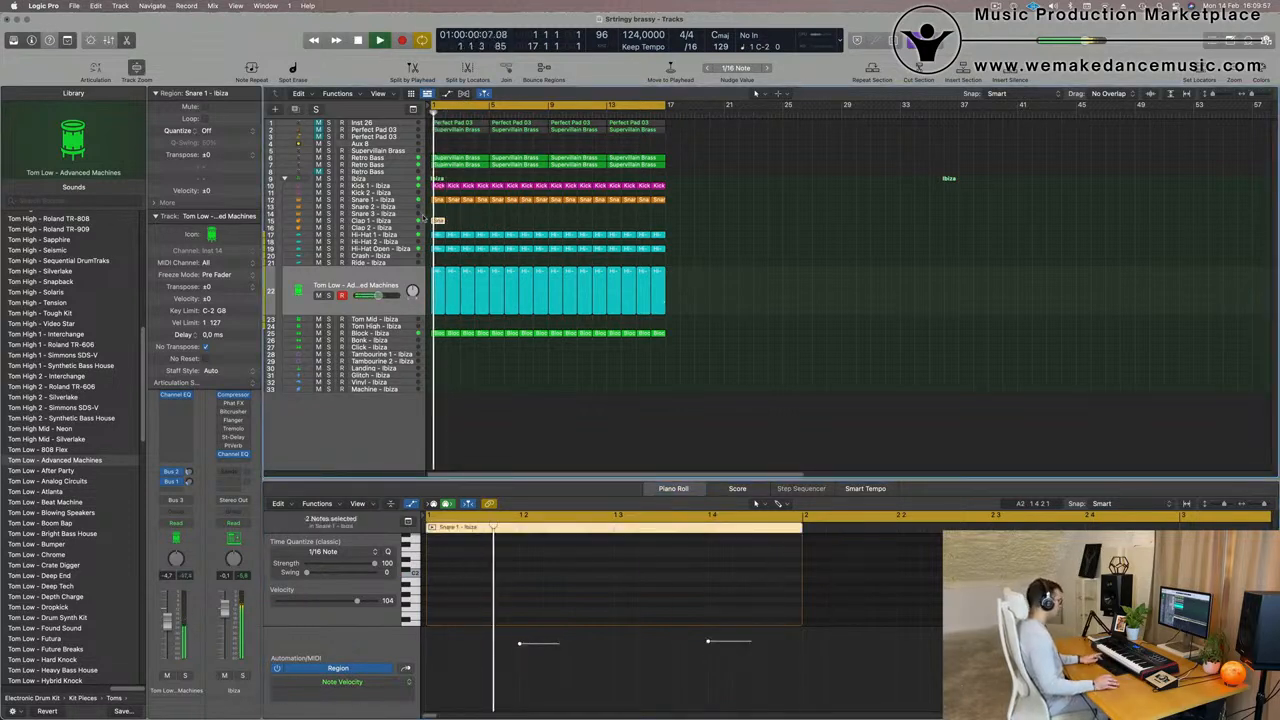
pyautogui.press('super+r')
pyautogui.press('super+r')
pyautogui.press('super+r')
pyautogui.press('super+r')
pyautogui.press('super+r')
pyautogui.press('super+r')
pyautogui.press('super+r')
pyautogui.press('super+r')
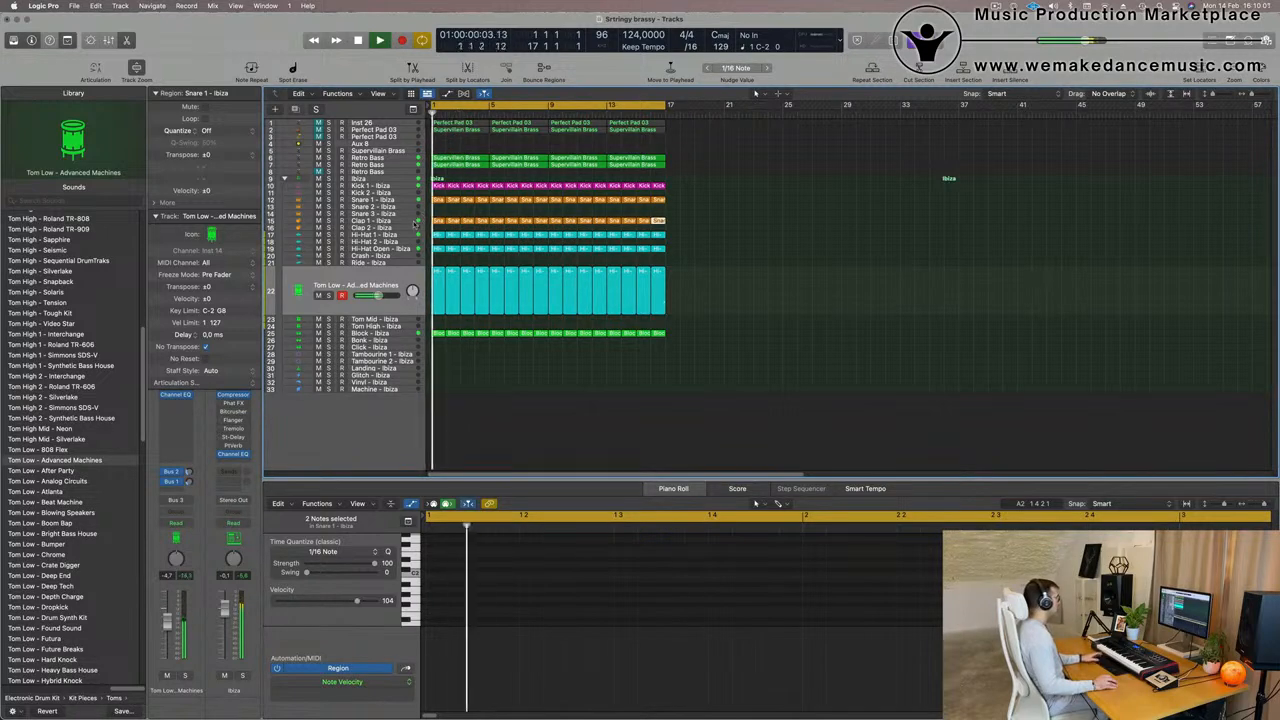
pyautogui.click(415, 222)
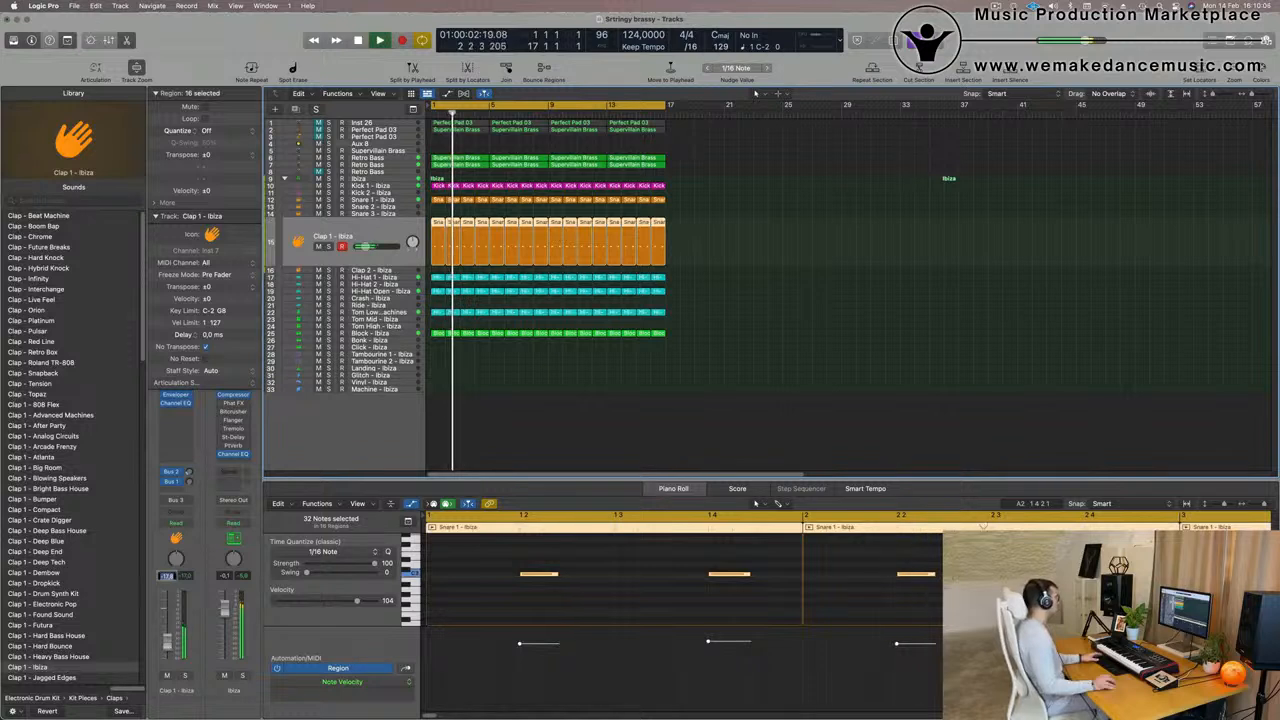
pyautogui.click(501, 414)
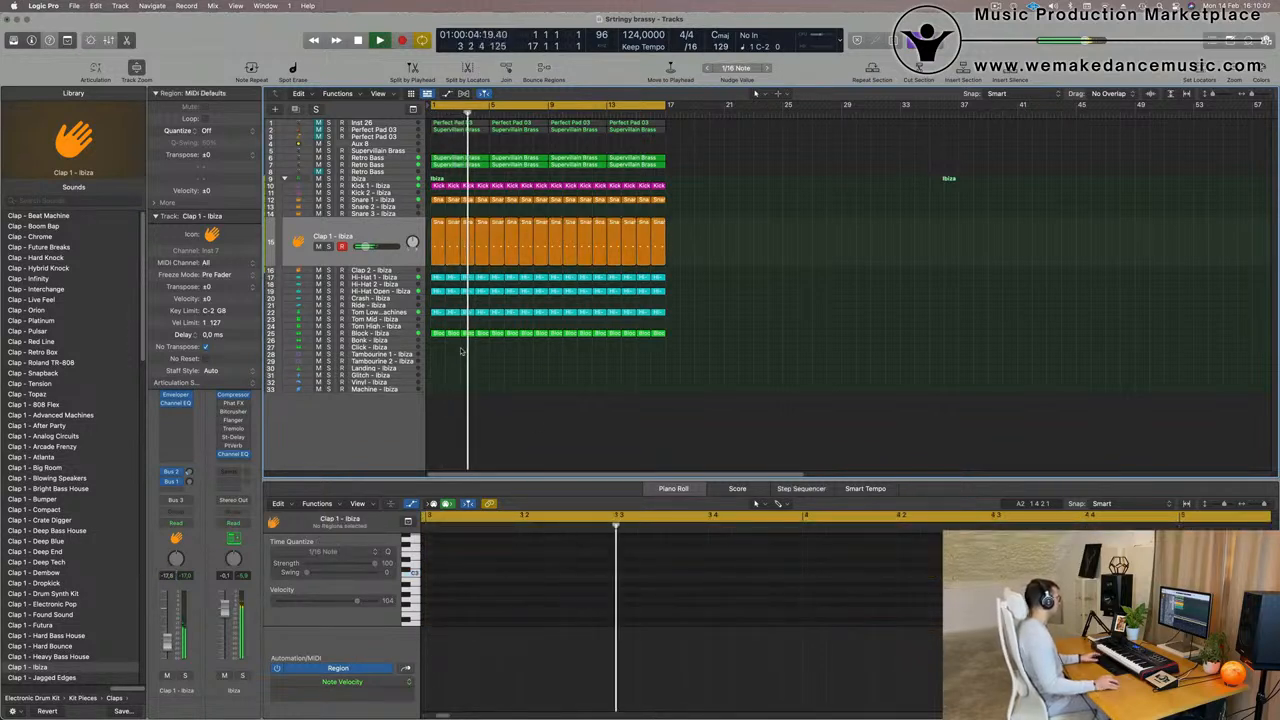
# - Copy the first Block region to bar 1 of the Tambourine 2 track and shift its four notes earlier, starting on the downbeat
pyautogui.click(437, 334)
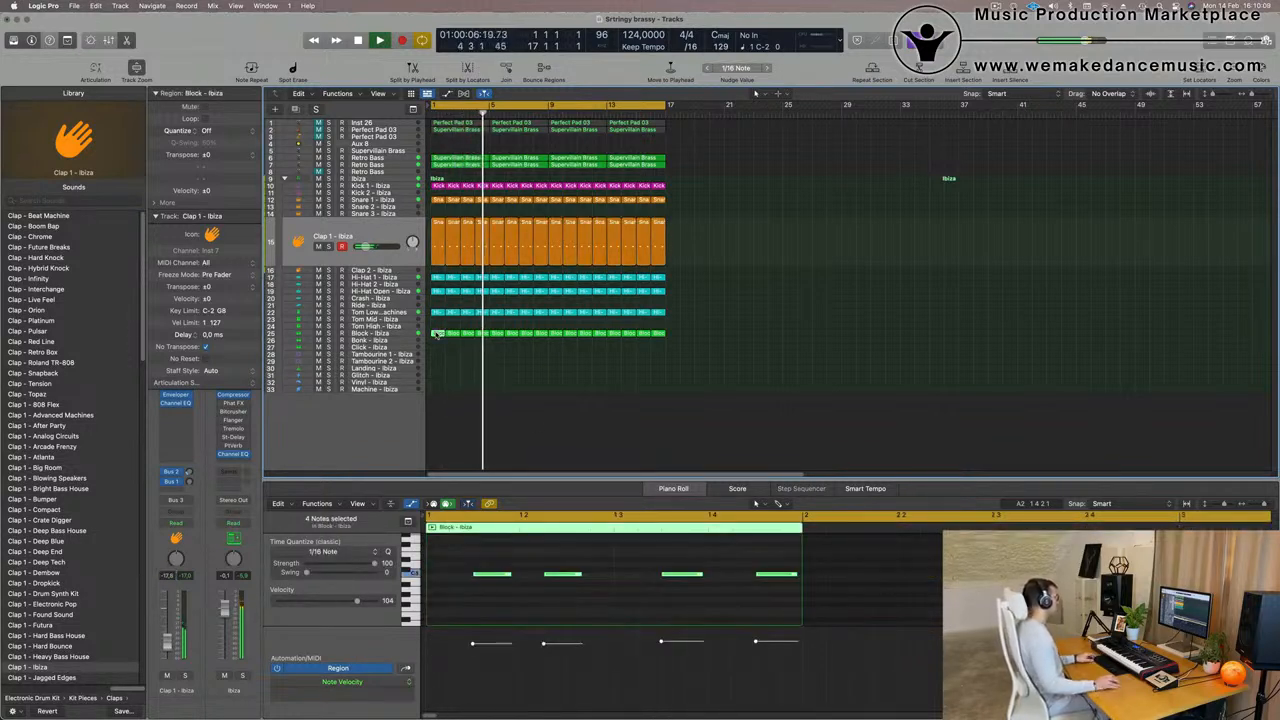
pyautogui.moveTo(437, 334); pyautogui.dragTo(437, 360)
pyautogui.scroll(1, 460, 603)
pyautogui.scroll(-4, 462, 603)
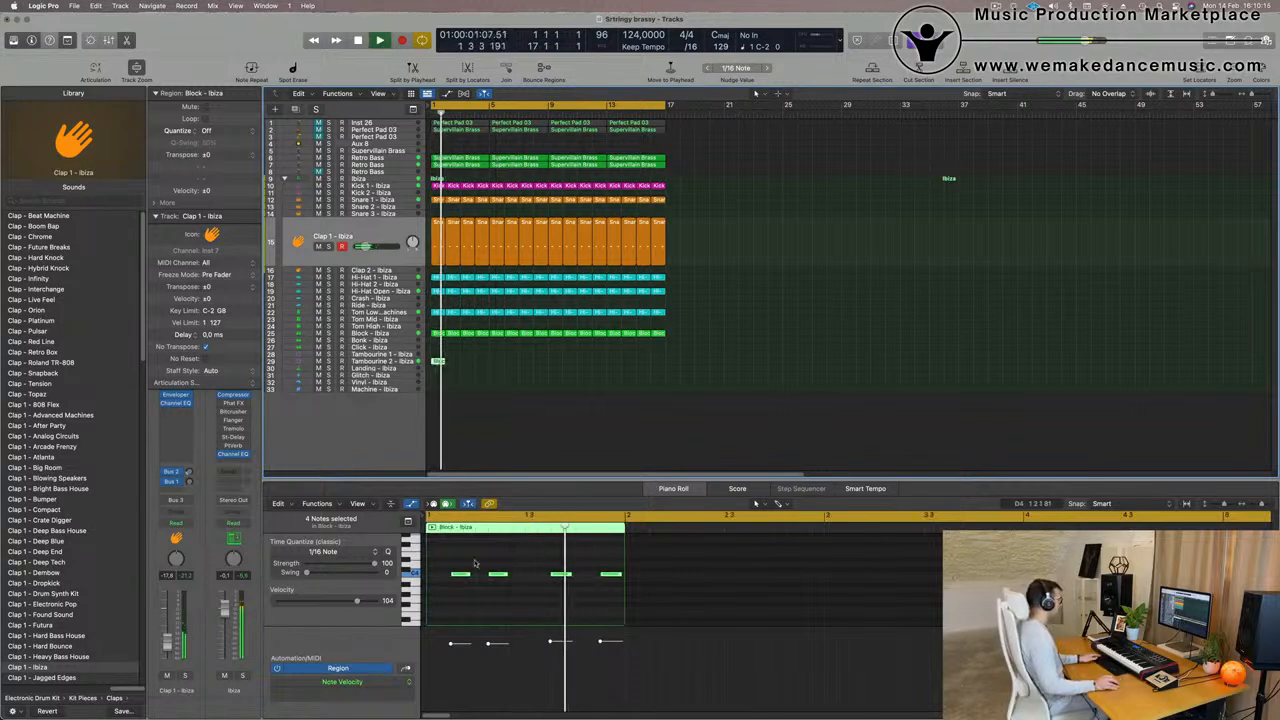
pyautogui.moveTo(450, 556); pyautogui.dragTo(615, 607)
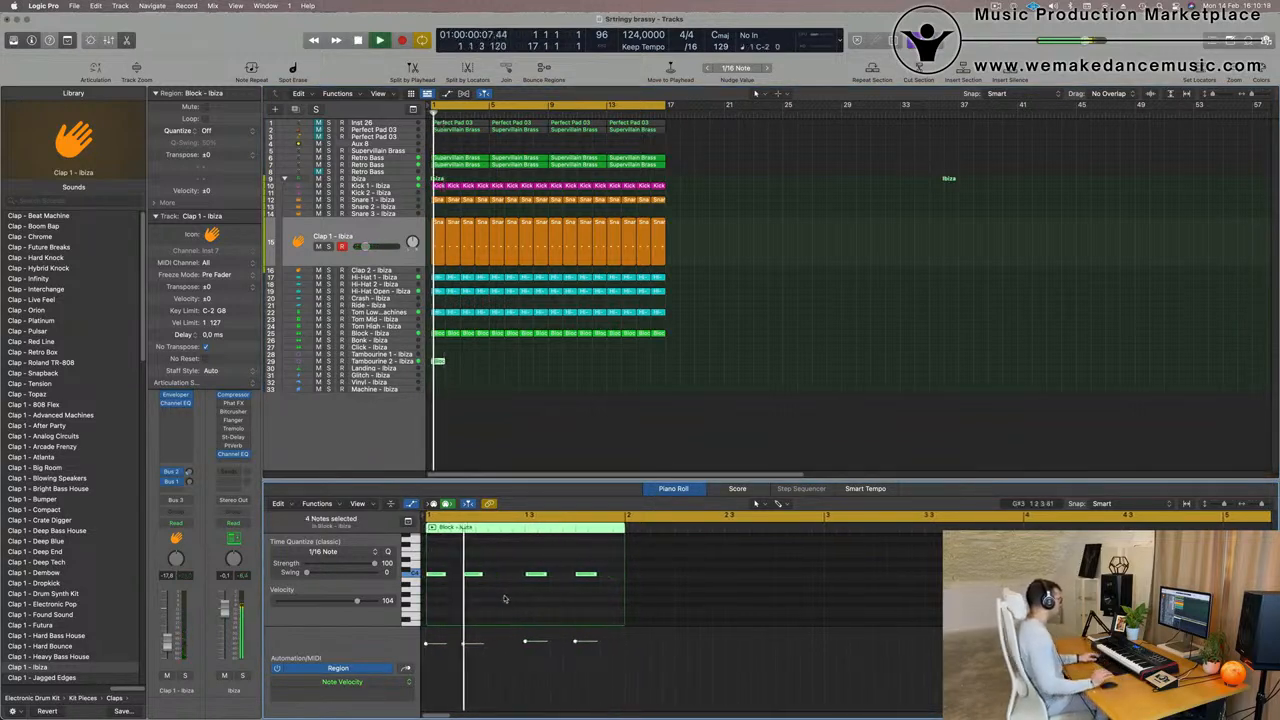
# - Replace the last two notes of the Tambourine 2 region with copies of the first two, starting on beat 3
pyautogui.moveTo(511, 567); pyautogui.dragTo(619, 602)
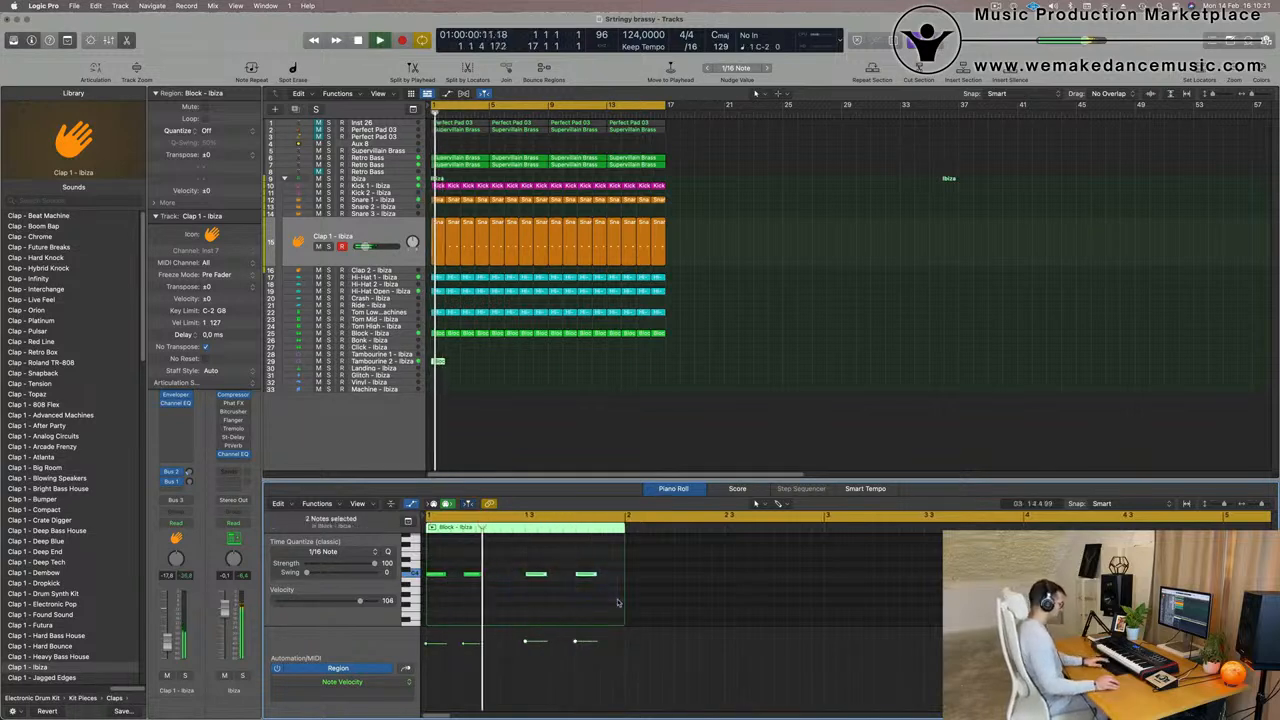
pyautogui.press('Delete')
pyautogui.moveTo(507, 561); pyautogui.dragTo(535, 577)
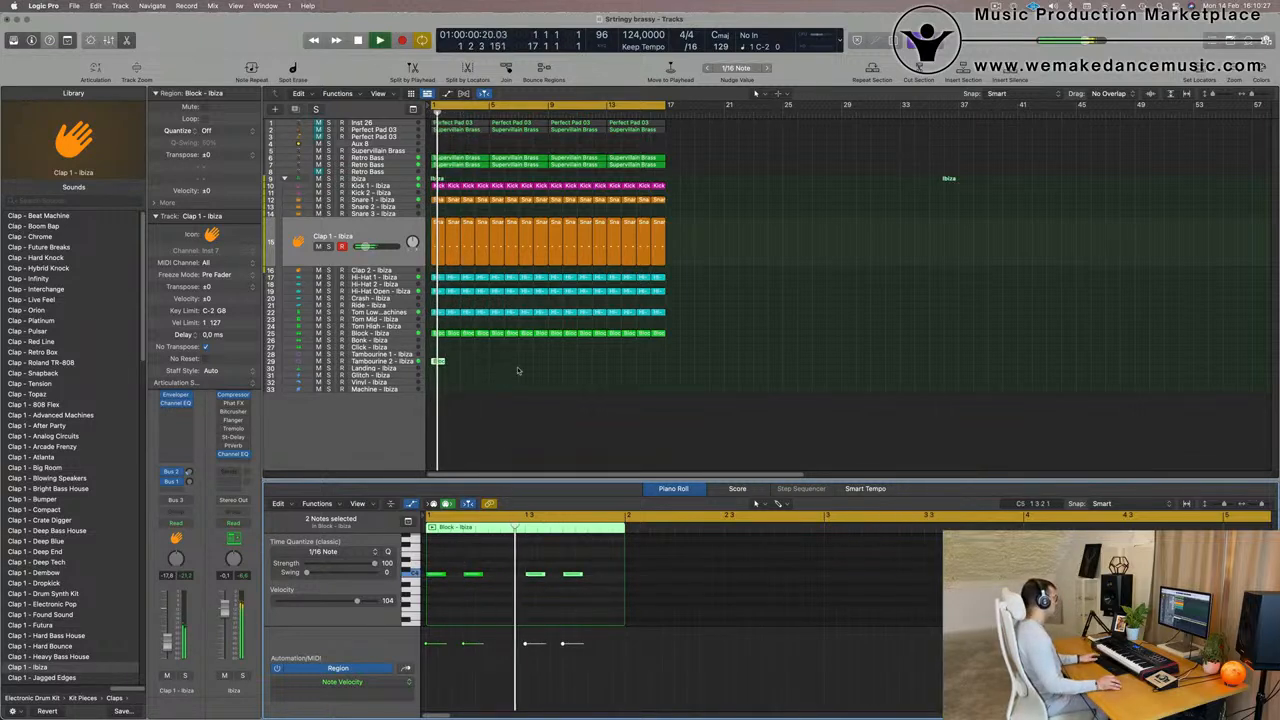
# - Add copied notes halfway through beats 2 and 4 of the Tambourine 2 region and replay from the start
pyautogui.click(460, 566)
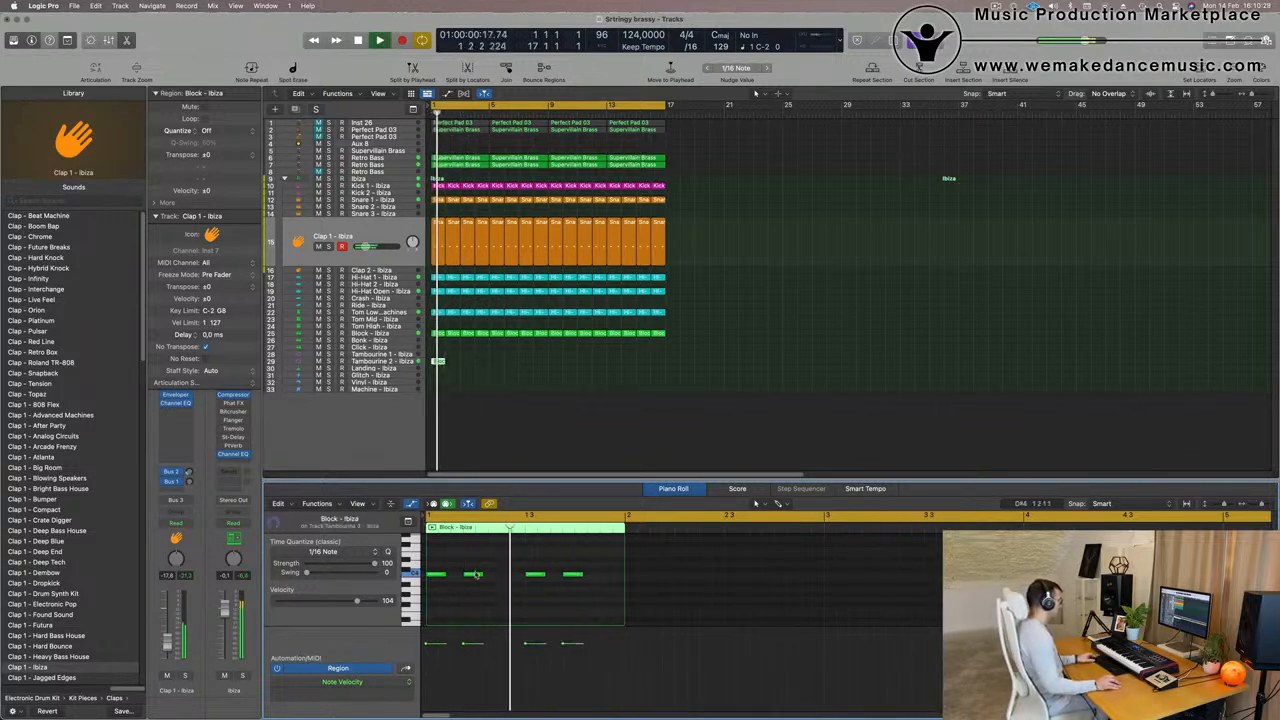
pyautogui.moveTo(477, 577); pyautogui.dragTo(512, 577)
pyautogui.press('super+Left')
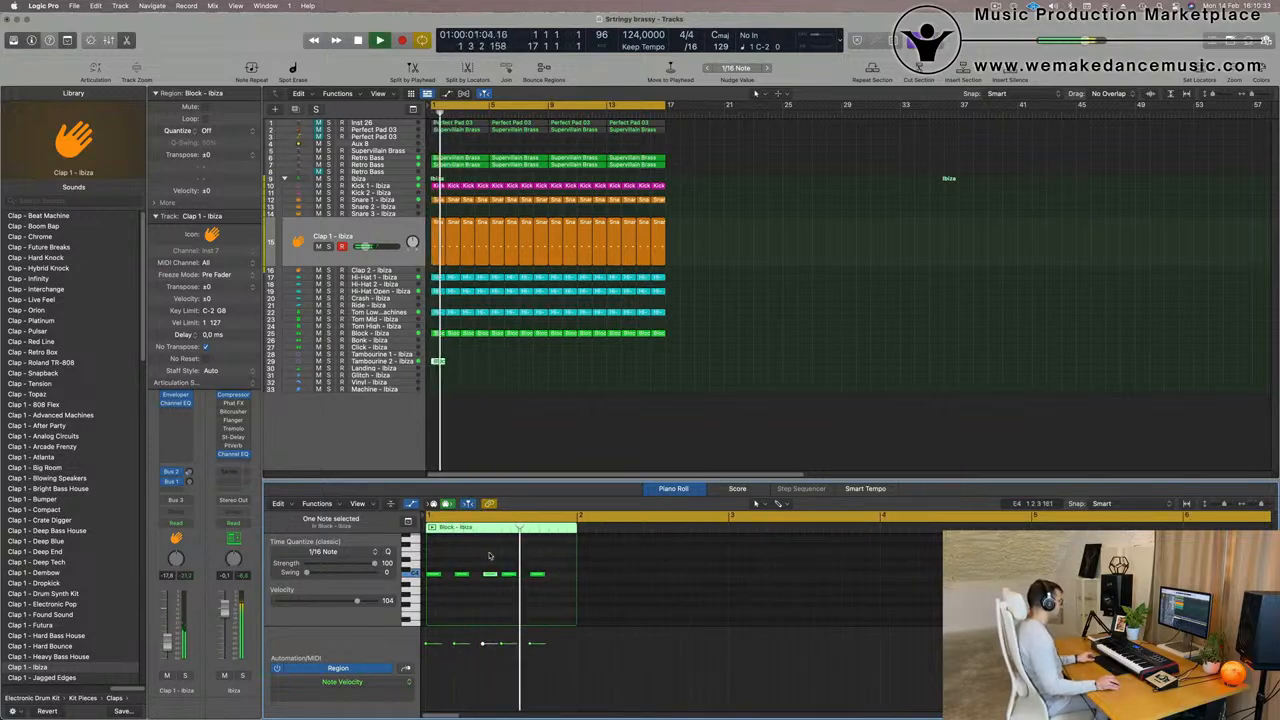
pyautogui.moveTo(539, 578)
pyautogui.mouseDown()
pyautogui.moveTo(568, 577)
pyautogui.moveTo(526, 569)
pyautogui.mouseUp()
pyautogui.press('space')
# - Replay from the start and repeat the Tambourine 2 track's region through bar 16
pyautogui.press('space')
pyautogui.scroll(-1, 528, 569)
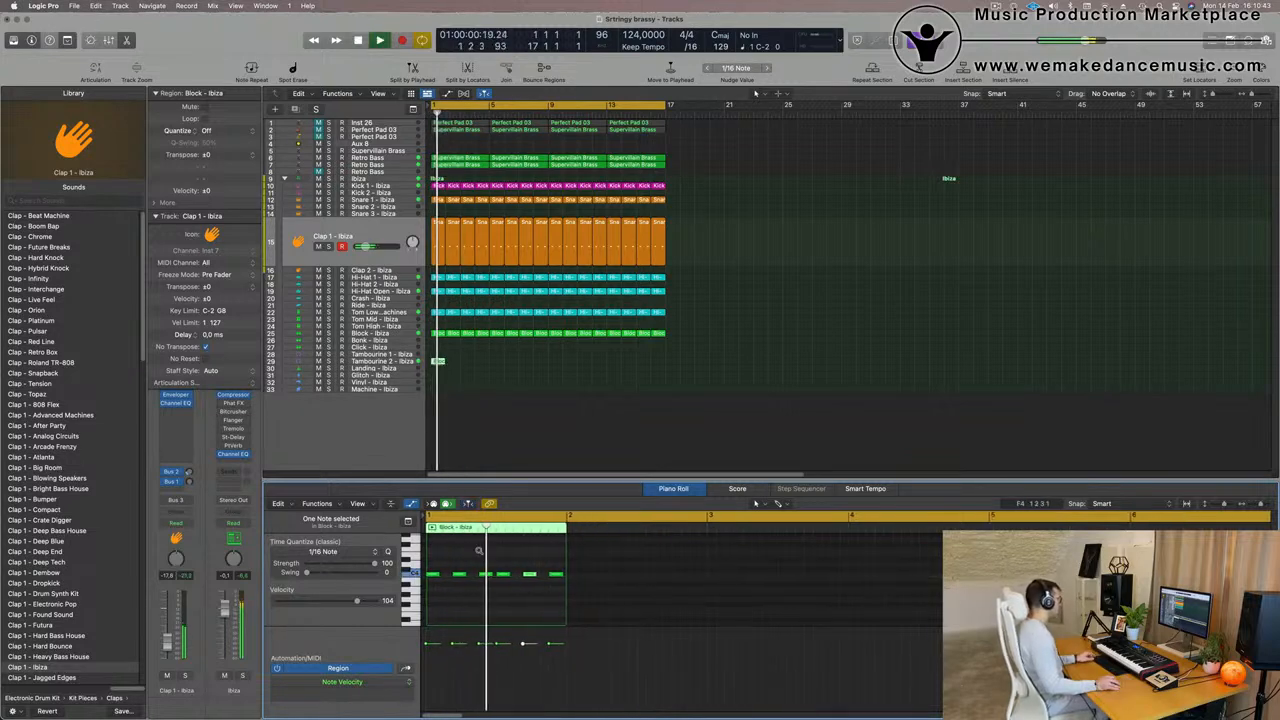
pyautogui.scroll(-1, 478, 553)
pyautogui.press('space')
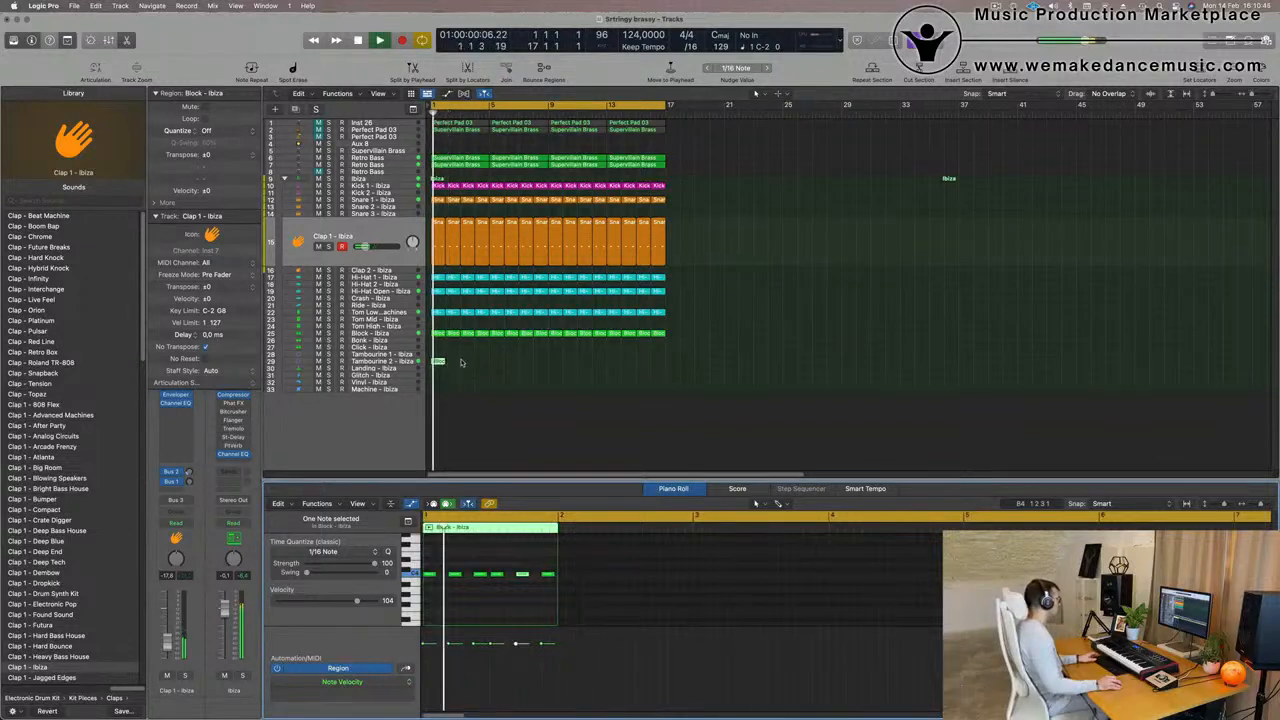
pyautogui.click(461, 363)
pyautogui.click(442, 363)
pyautogui.press('super+r')
pyautogui.press('super+r')
pyautogui.press('super+r')
pyautogui.press('super+r')
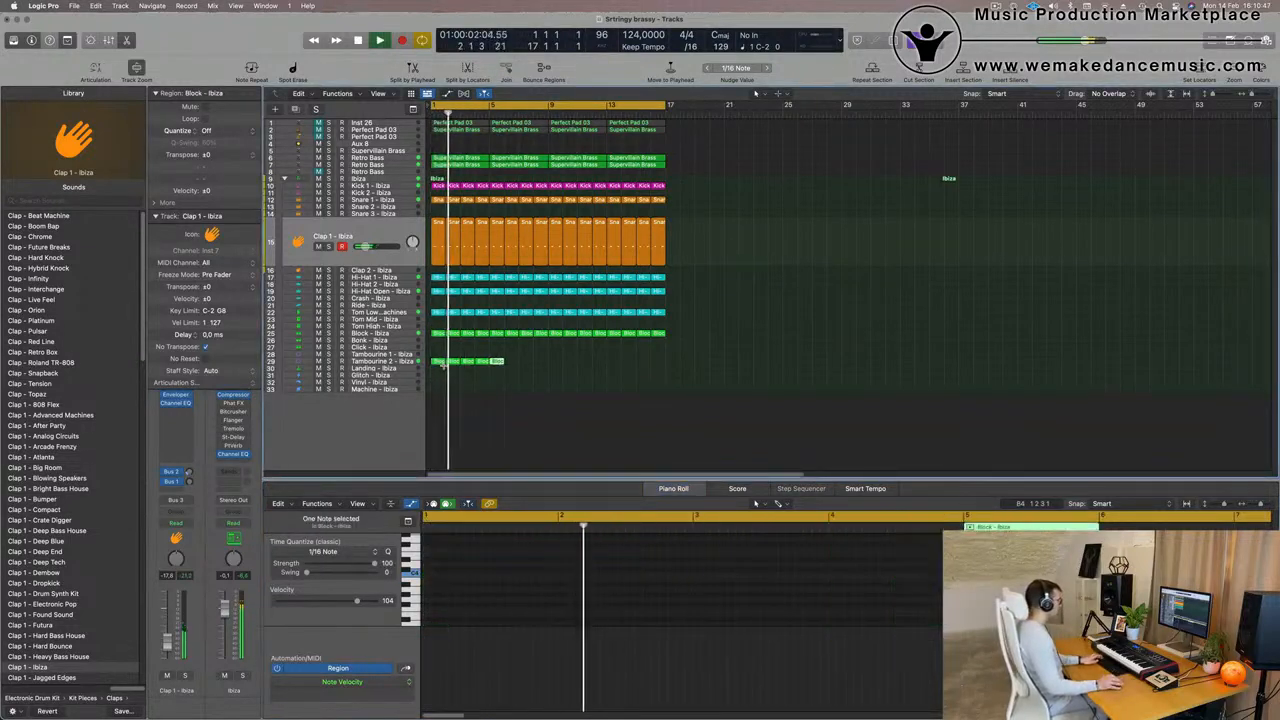
pyautogui.press('super+r')
pyautogui.press('super+r')
pyautogui.press('super+r')
pyautogui.press('super+r')
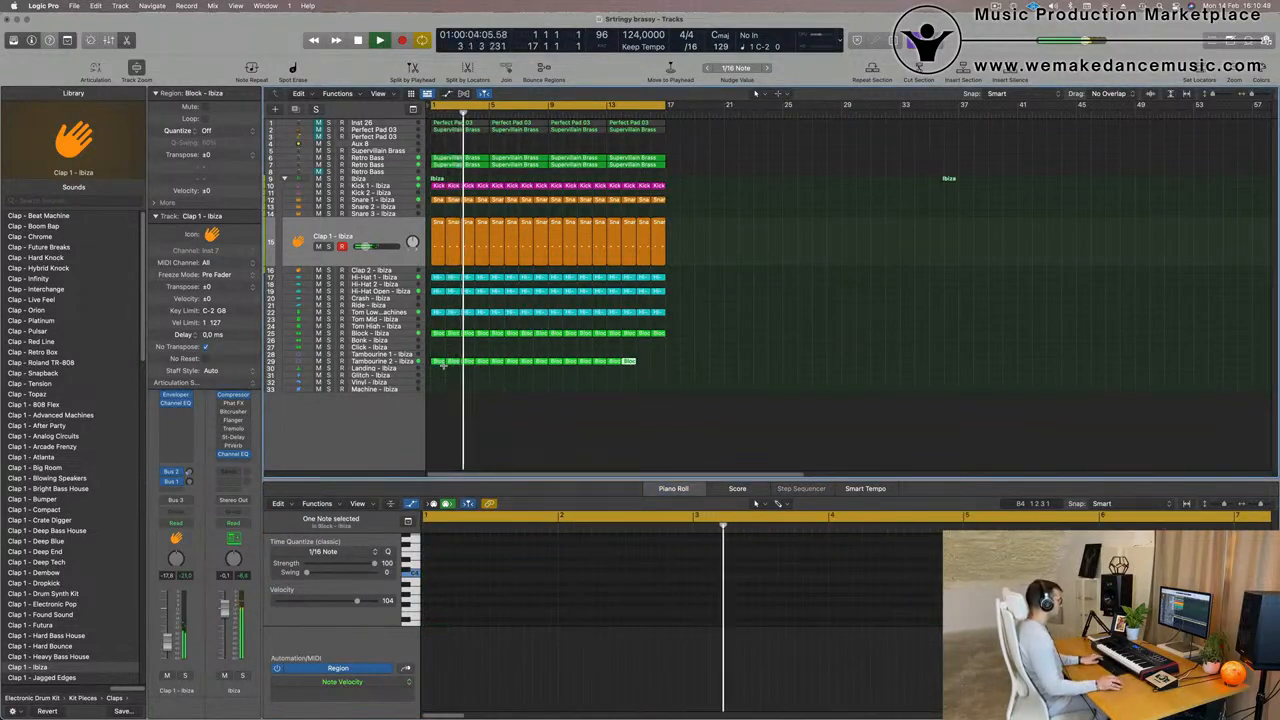
# - Select all Tambourine 2 regions and every note inside them, and replay the loop from the start
pyautogui.moveTo(697, 361); pyautogui.dragTo(428, 364)
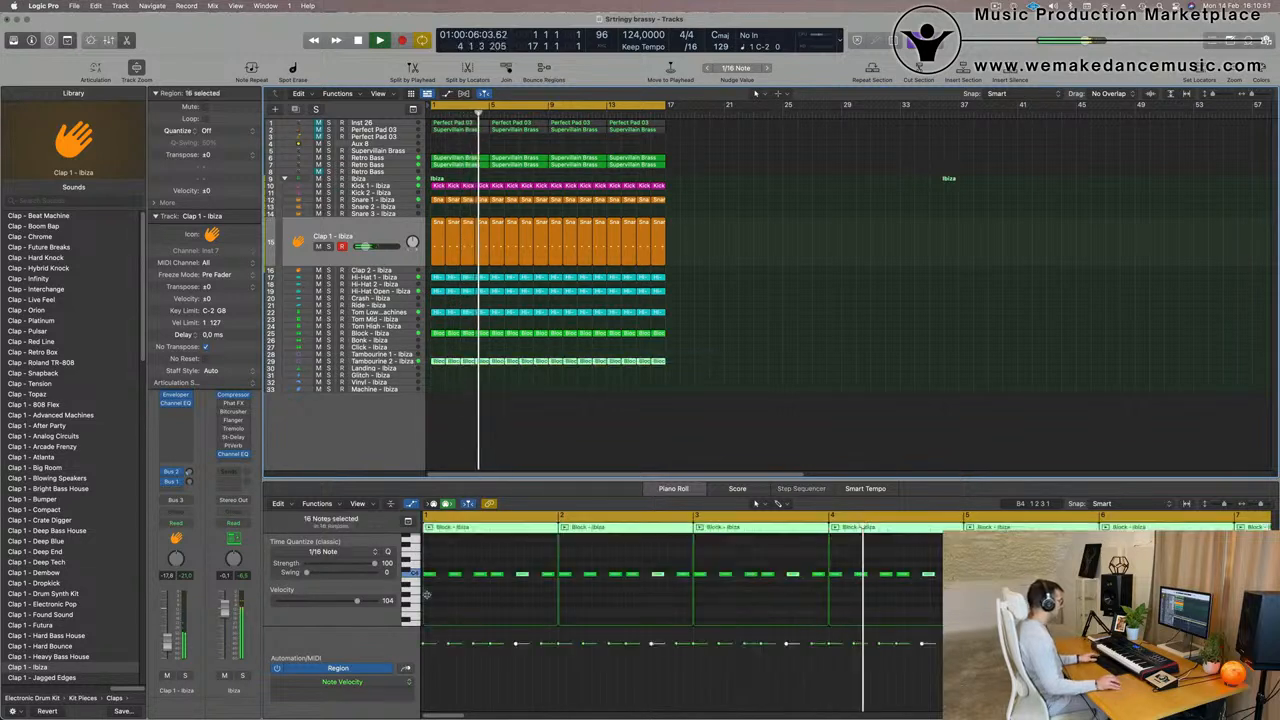
pyautogui.scroll(5, 440, 596)
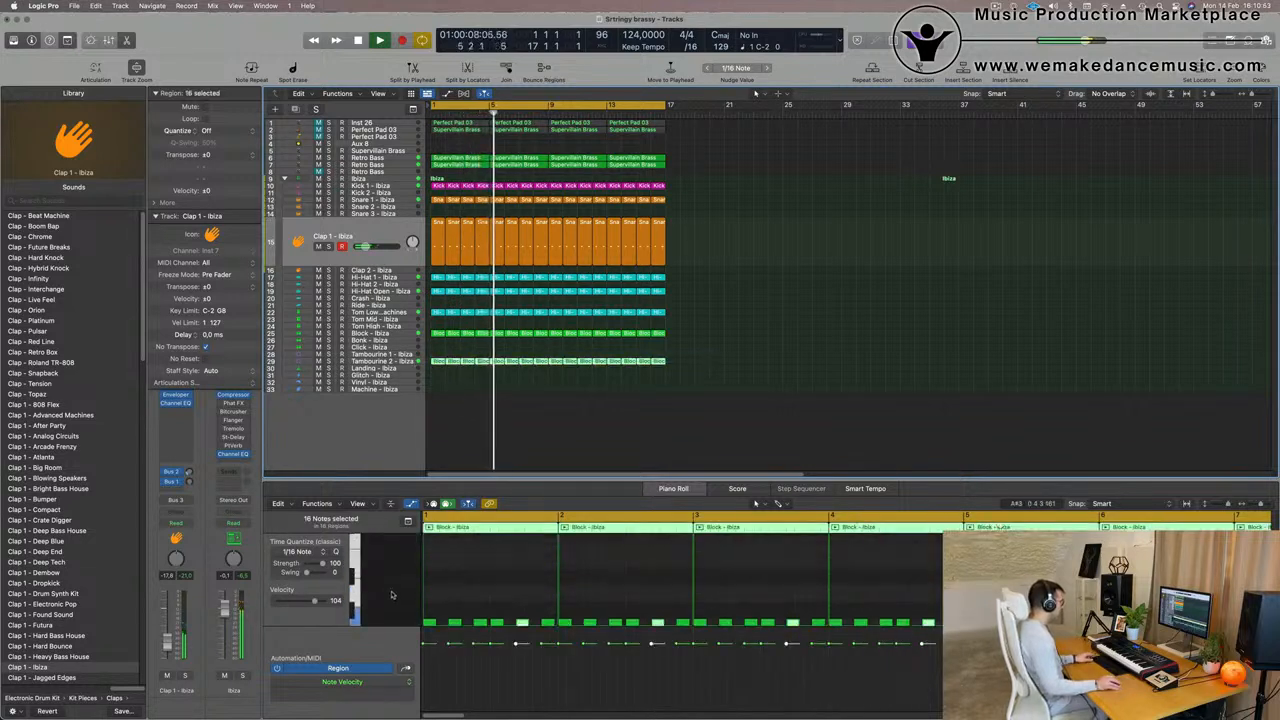
pyautogui.scroll(-3, 392, 595)
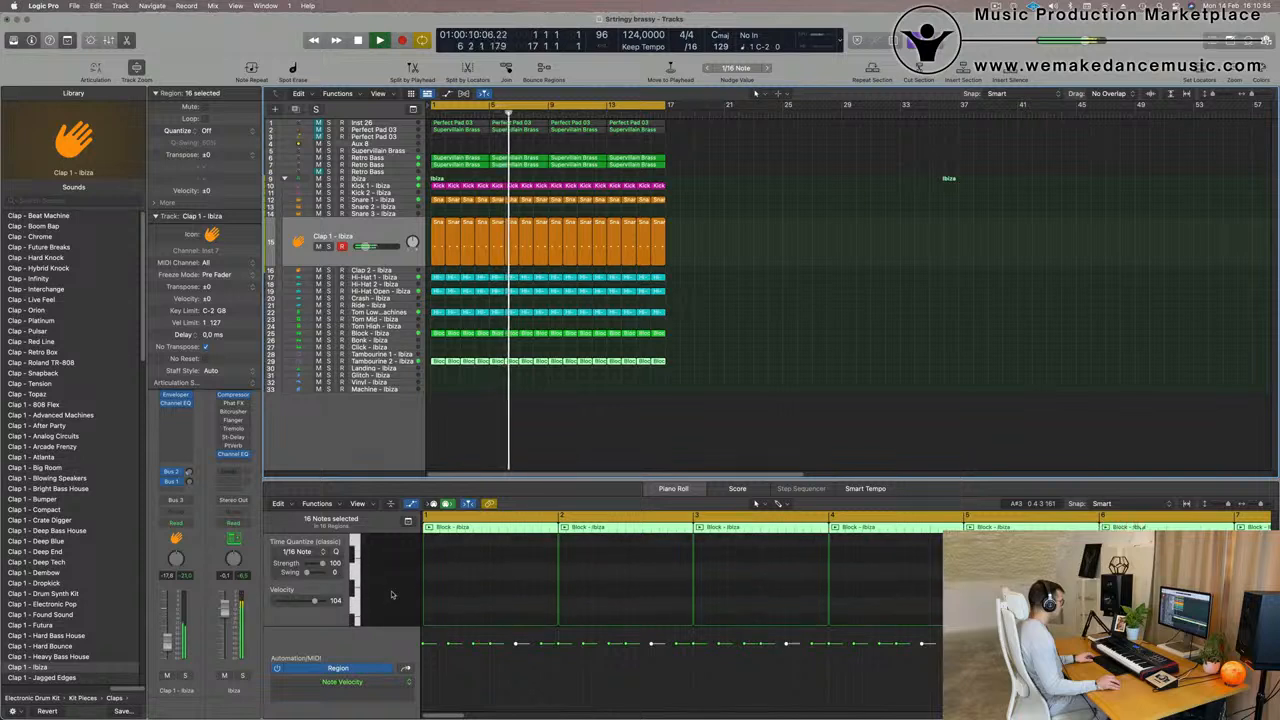
pyautogui.scroll(-3, 519, 600)
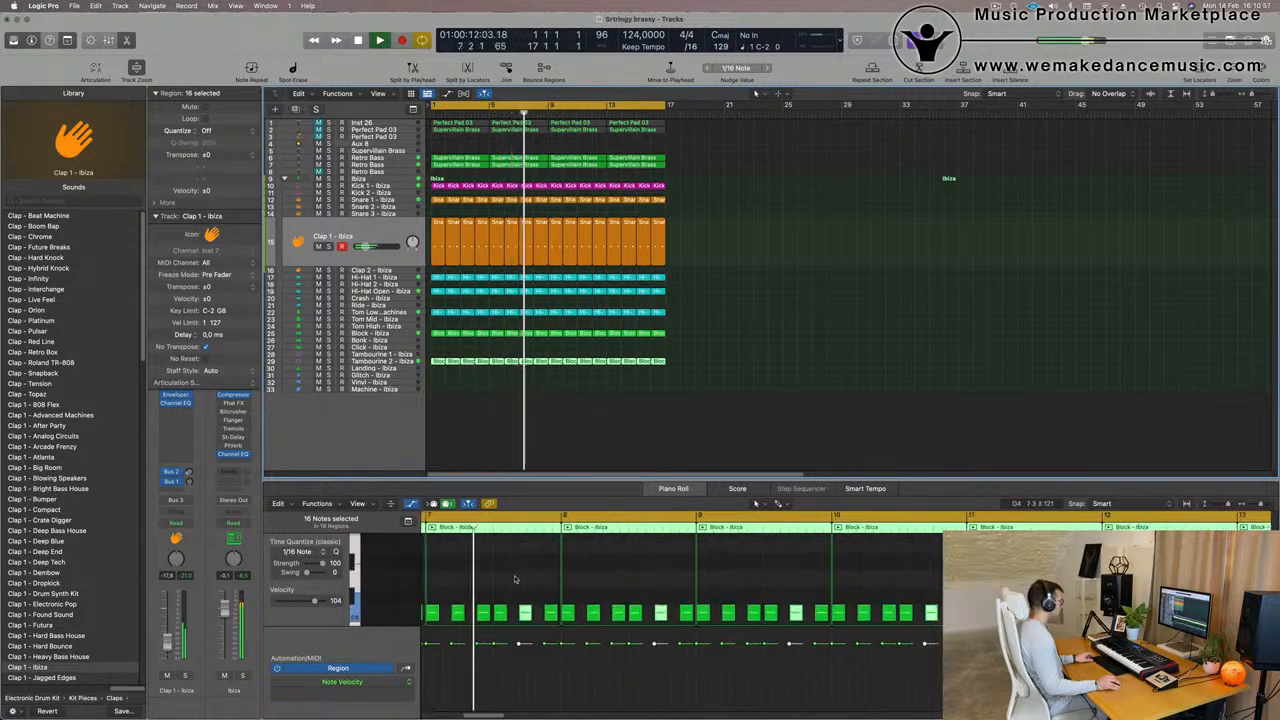
pyautogui.click(516, 578)
pyautogui.press('super+a')
pyautogui.scroll(2, 515, 577)
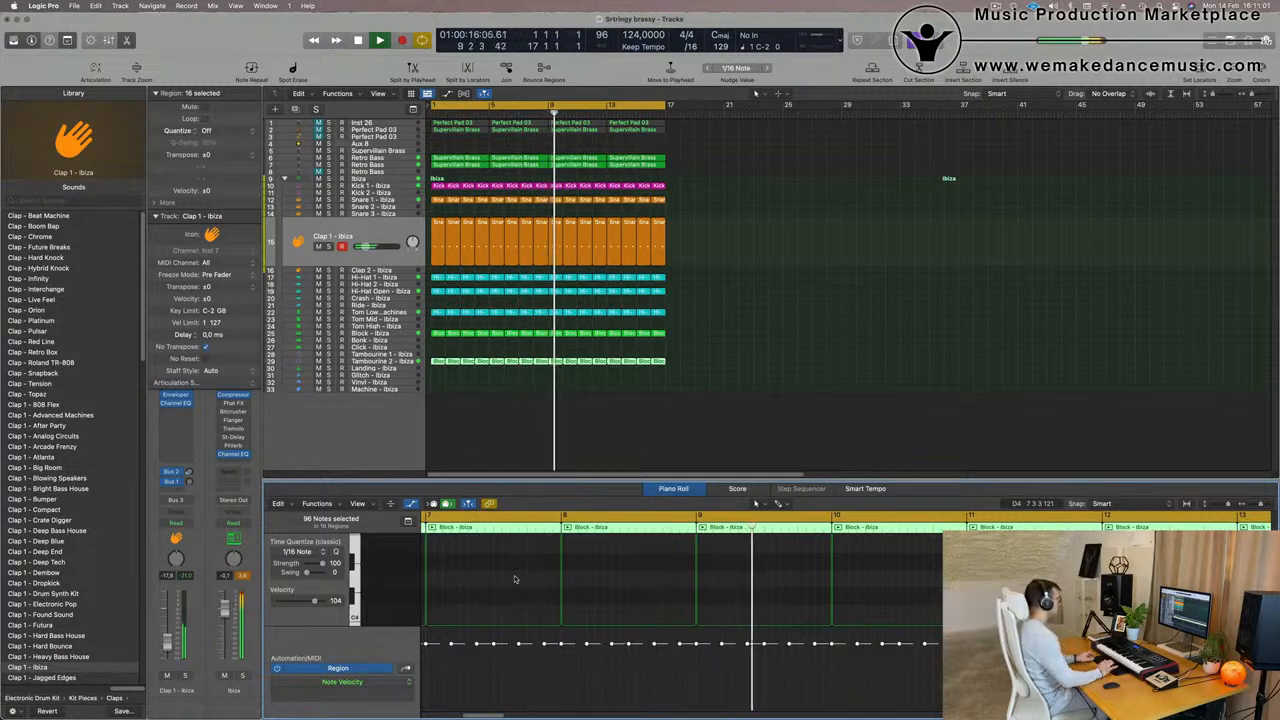
pyautogui.press('Return')
# - Move all the Tambourine 2 regions up to the Tambourine 1 track, replay from the start and select the Tambourine 1 track
pyautogui.click(393, 362)
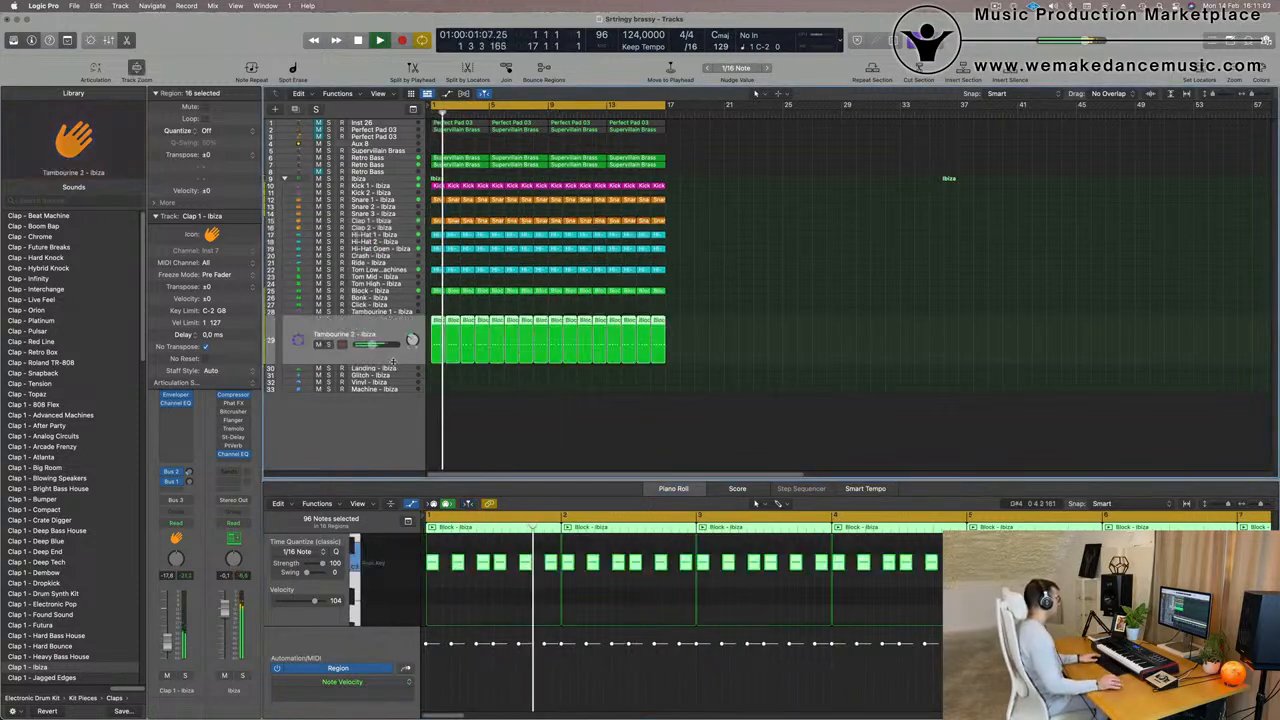
pyautogui.moveTo(437, 322); pyautogui.dragTo(438, 312)
pyautogui.press('Return')
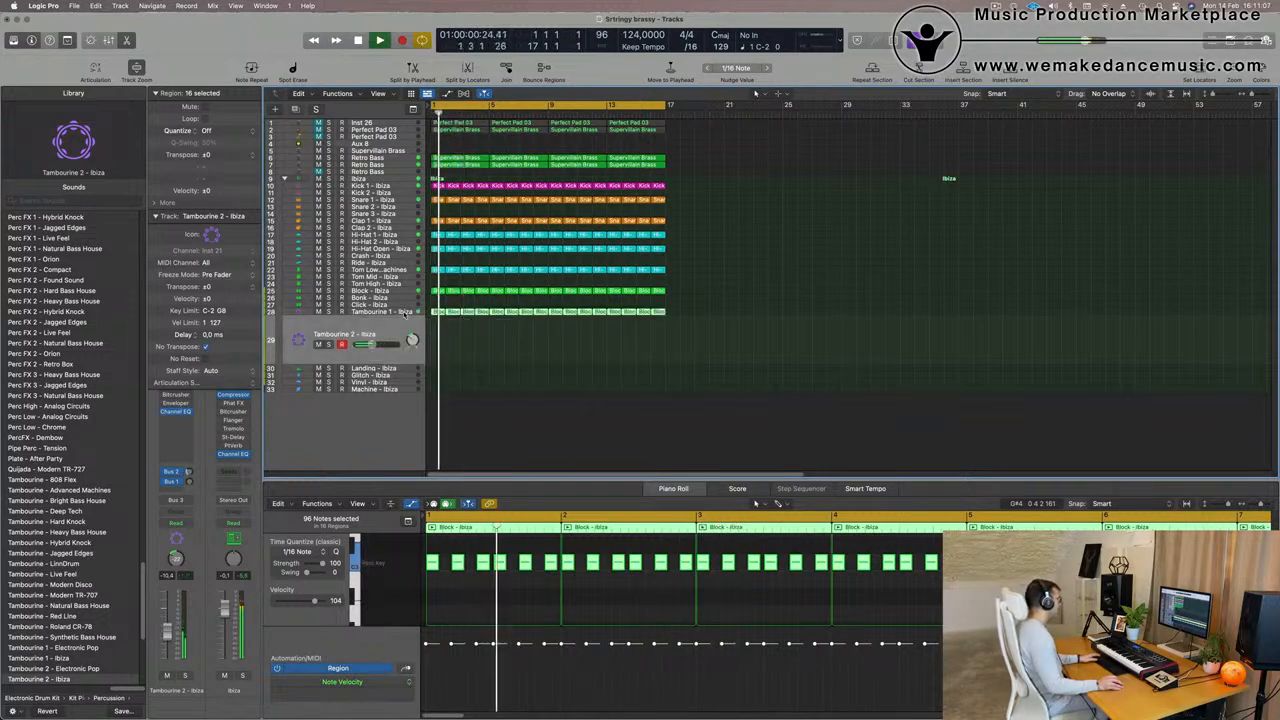
pyautogui.click(405, 315)
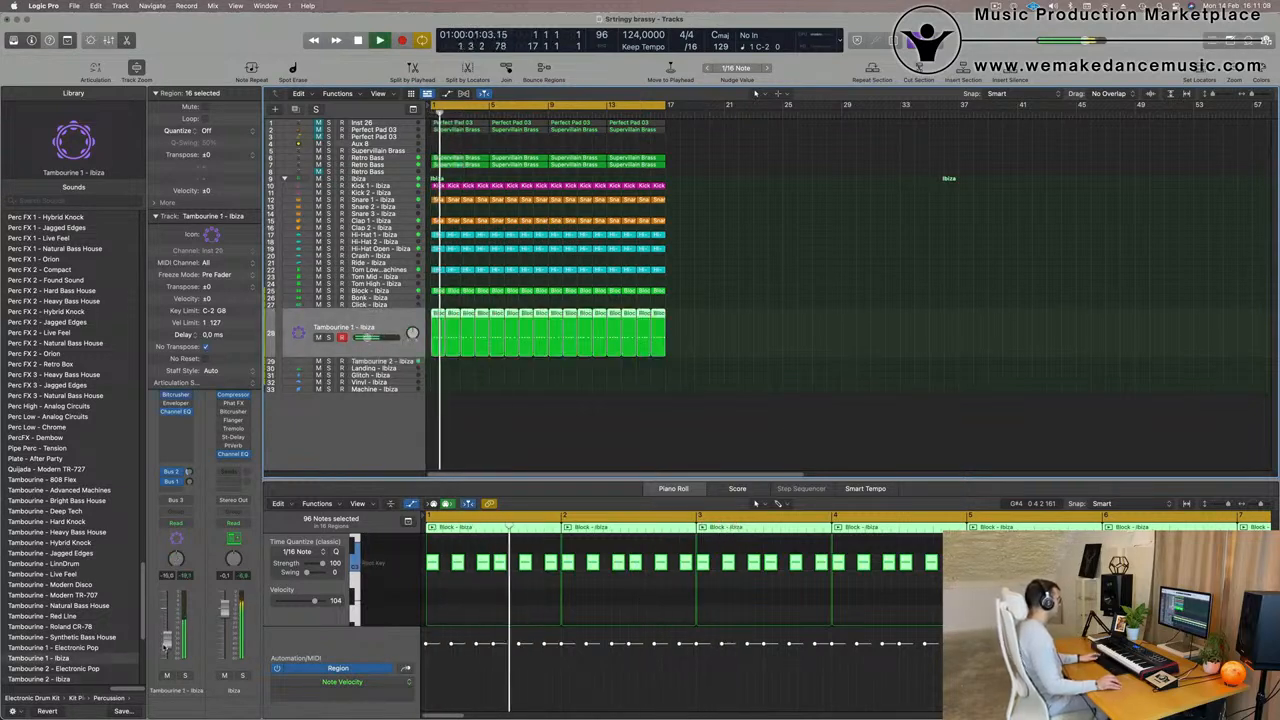
# - Try a Stereo Spread effect on the Tambourine 1 track during playback
pyautogui.click(167, 424)
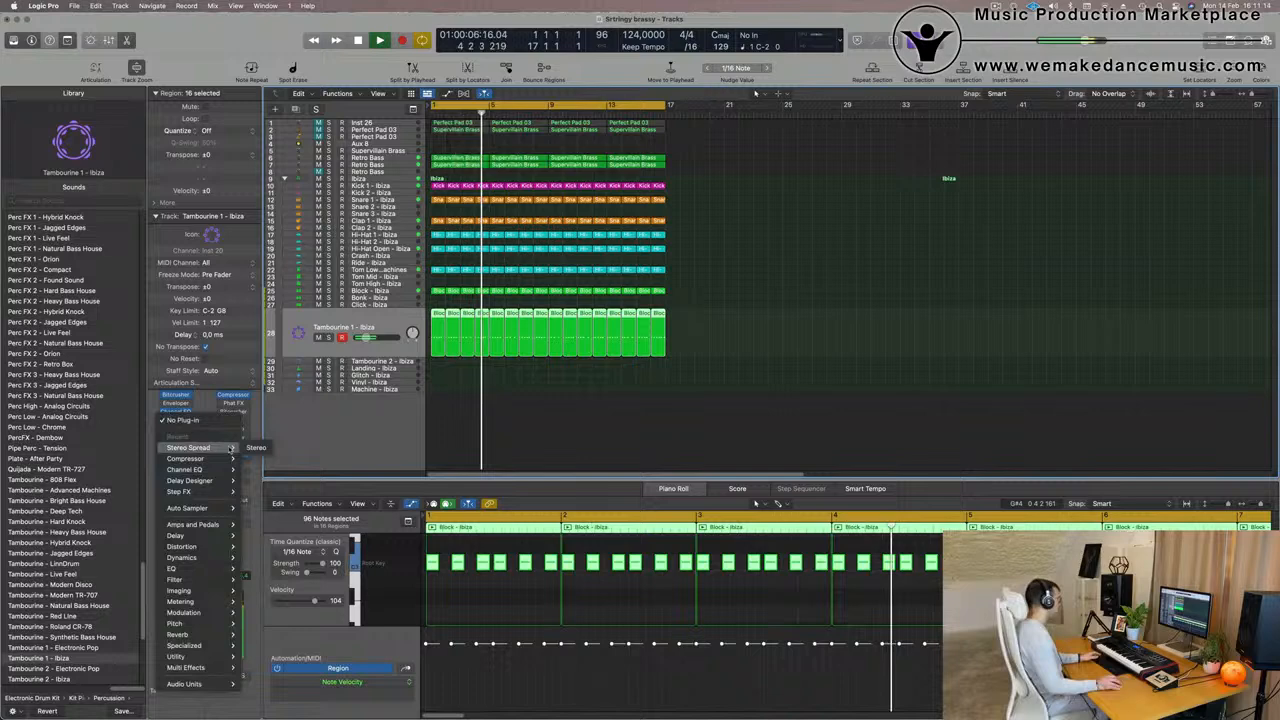
pyautogui.click(256, 447)
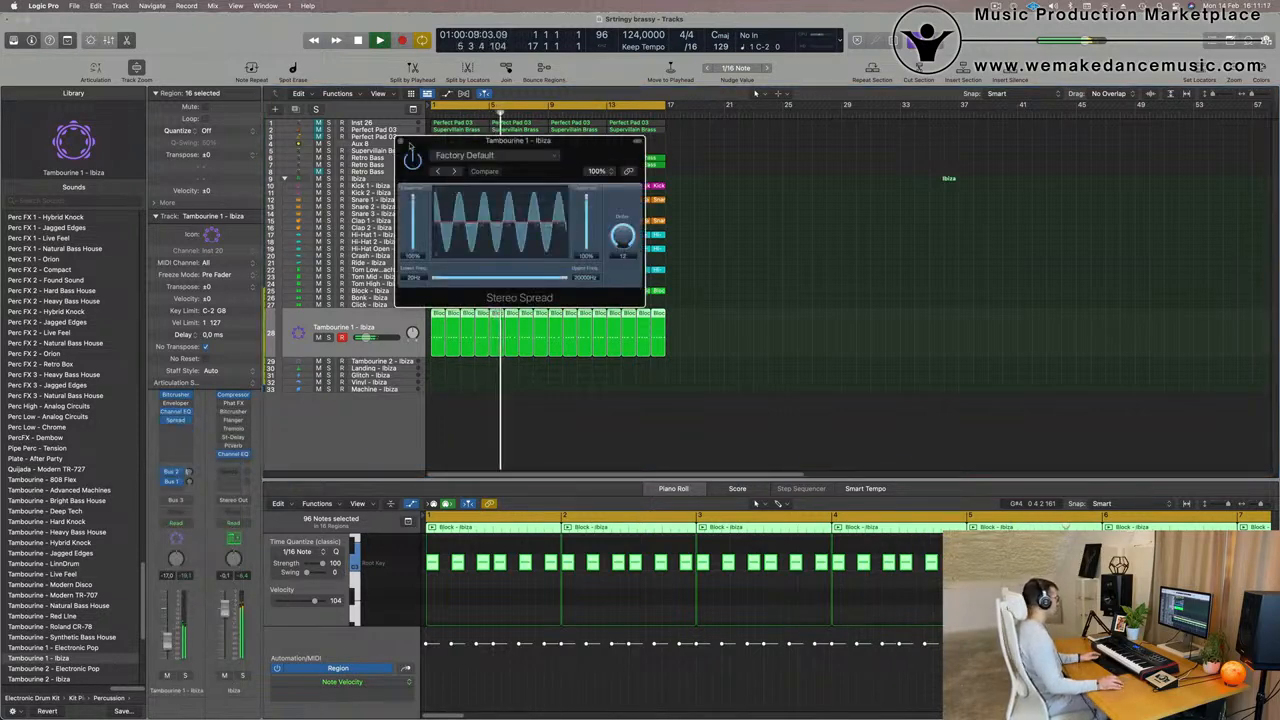
pyautogui.click(402, 142)
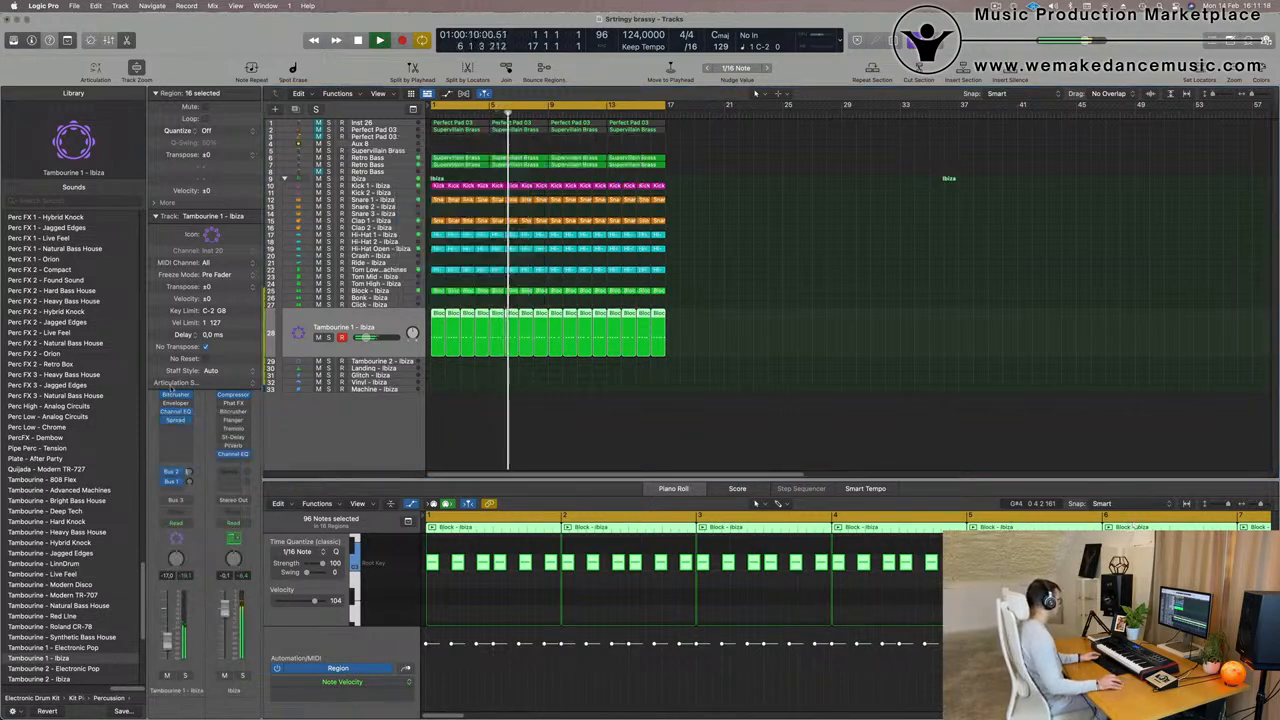
# - Replace Tambourine 1's Stereo Spread with a Stereo Delay, output mix 21% left and 27% right, and lower the track's volume to about -20 dB
pyautogui.click(186, 421)
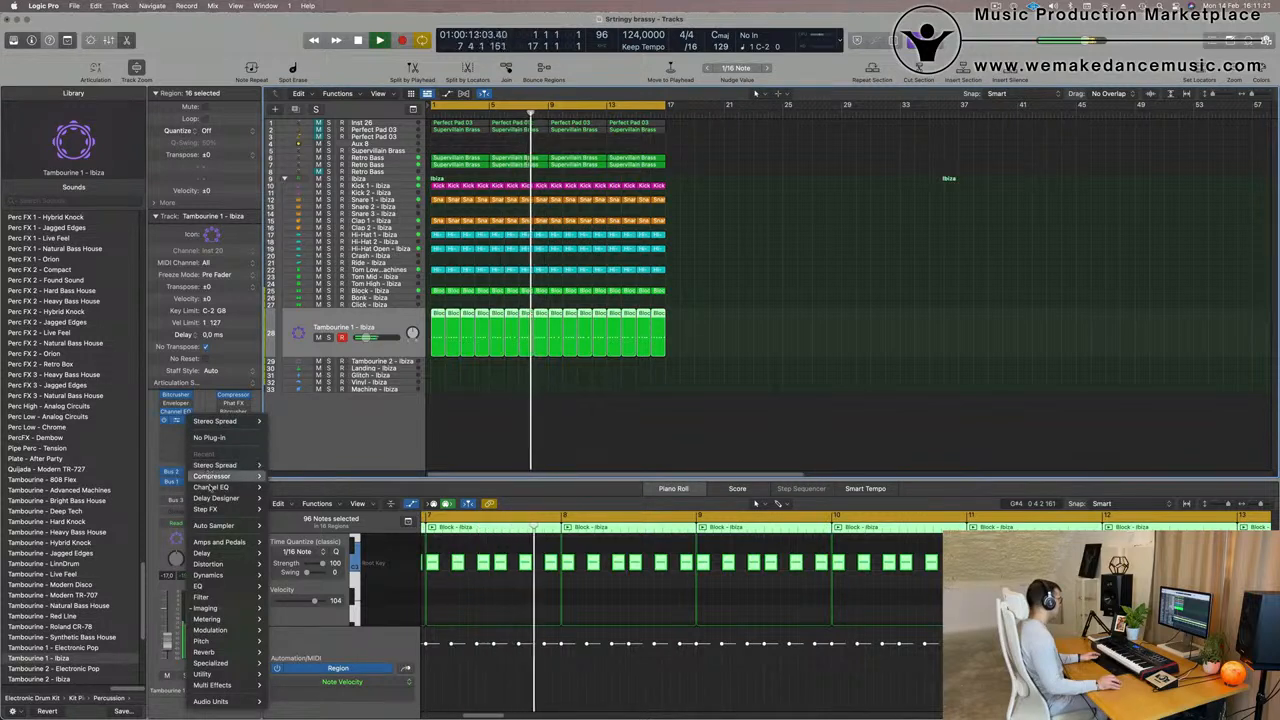
pyautogui.moveTo(198, 498)
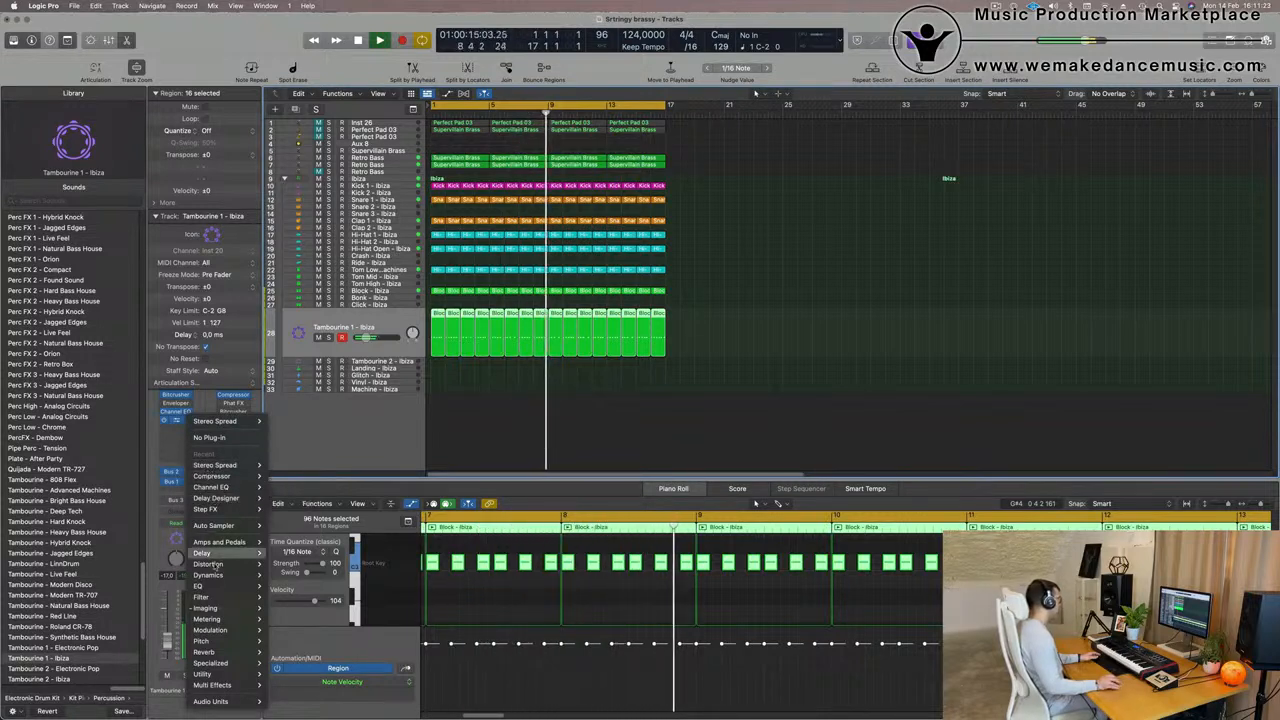
pyautogui.moveTo(222, 542)
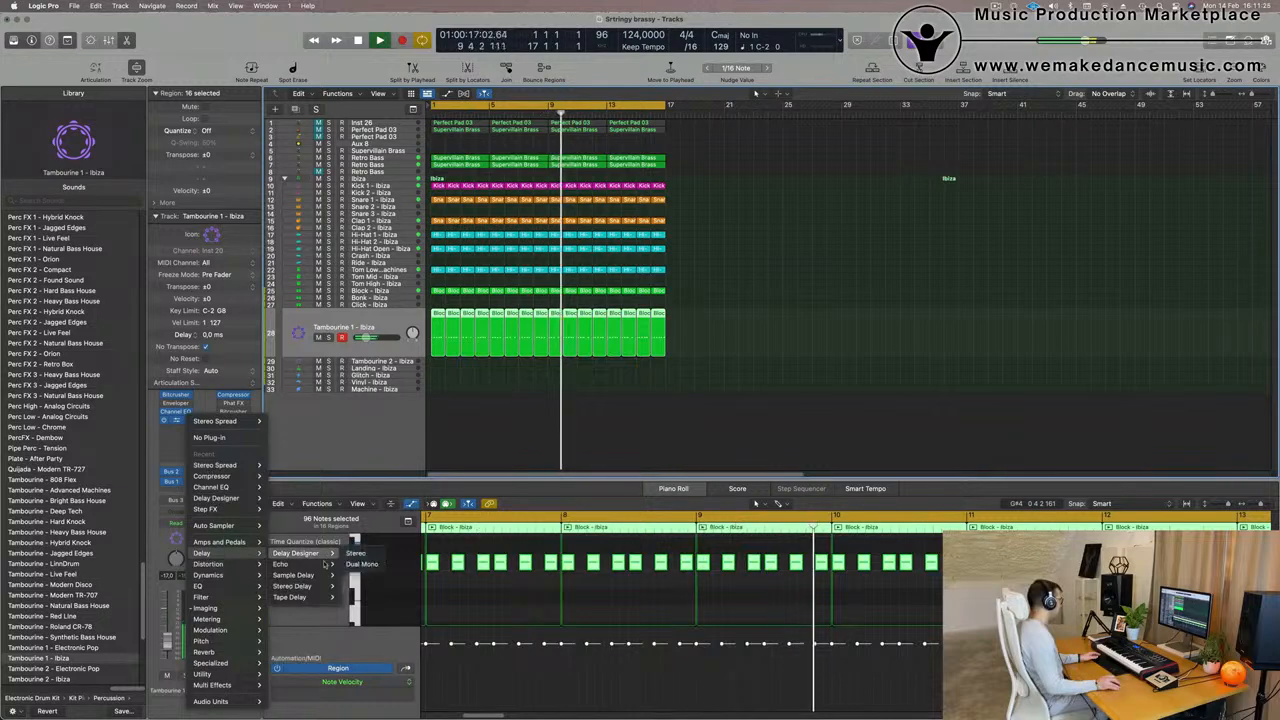
pyautogui.click(355, 586)
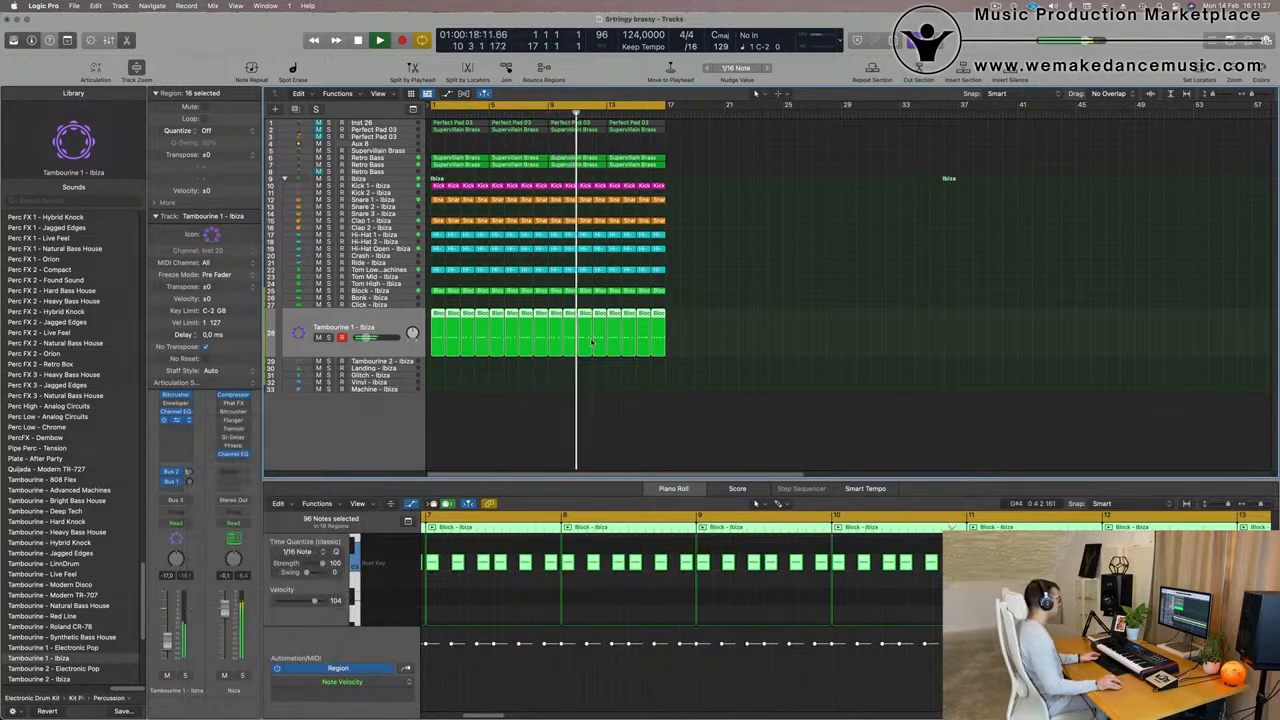
pyautogui.moveTo(638, 200); pyautogui.dragTo(589, 208)
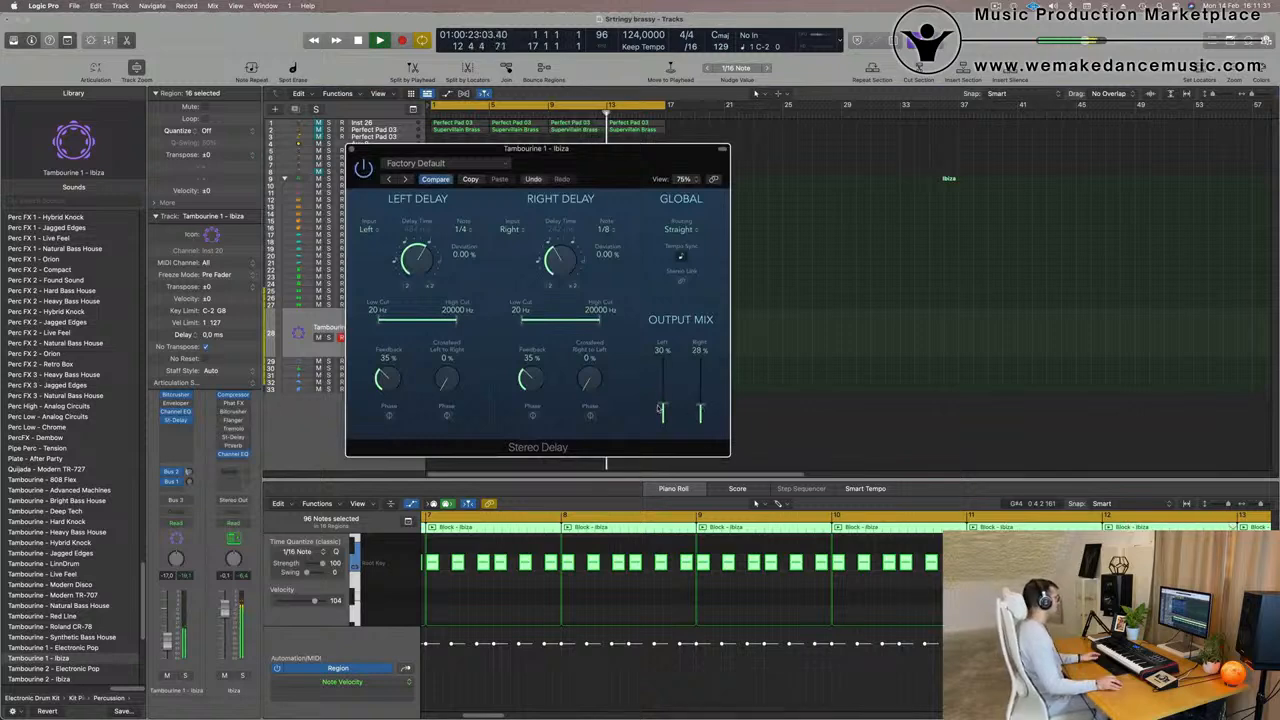
pyautogui.moveTo(562, 181); pyautogui.dragTo(714, 169)
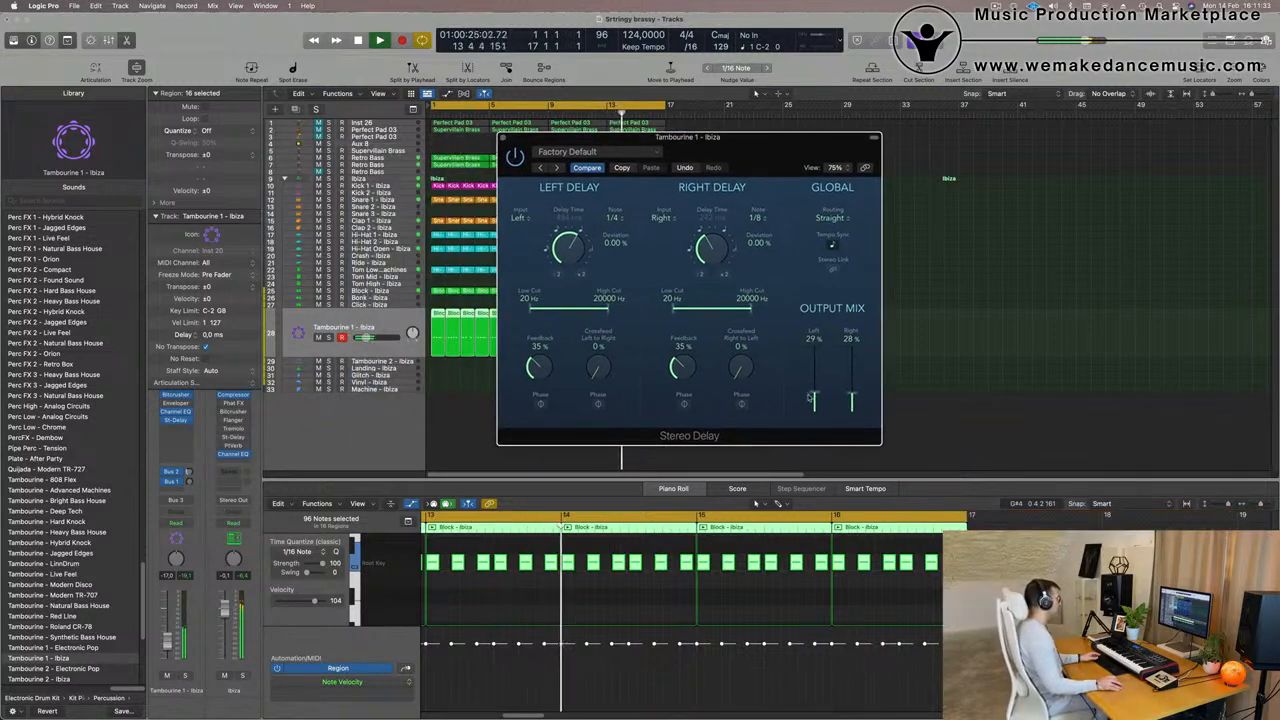
pyautogui.moveTo(816, 400); pyautogui.dragTo(816, 403)
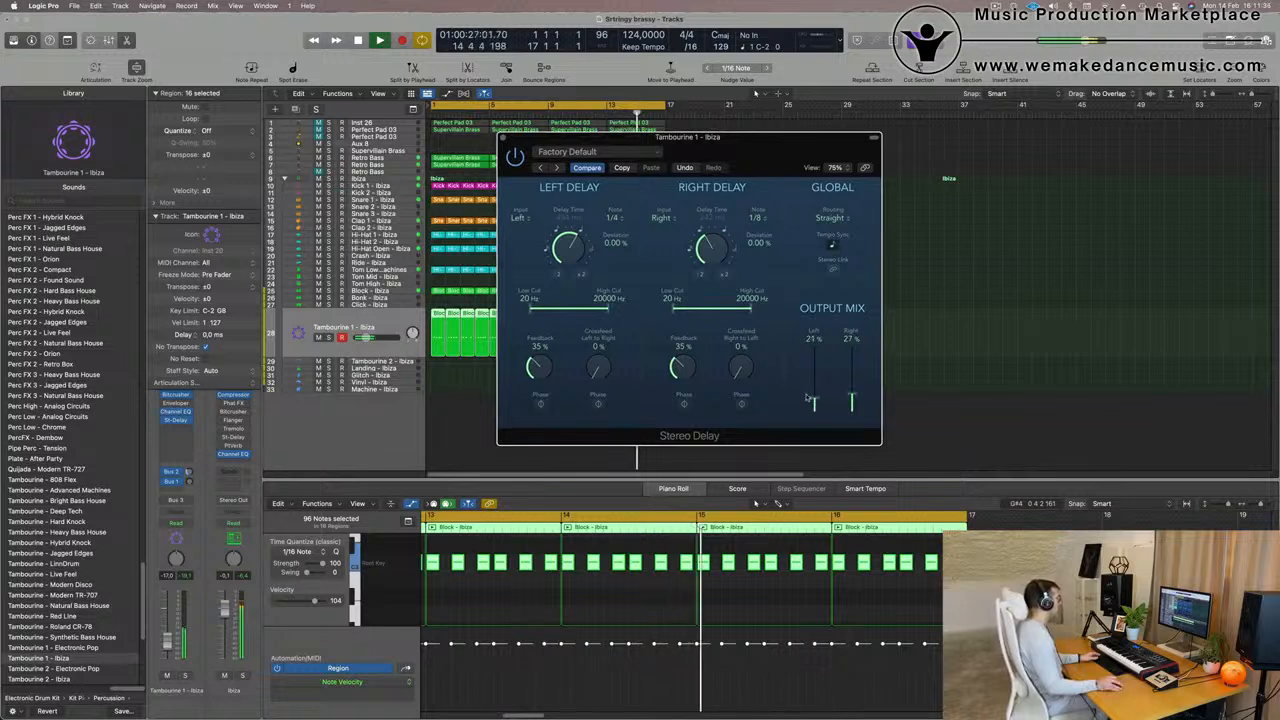
pyautogui.moveTo(168, 642); pyautogui.dragTo(169, 647)
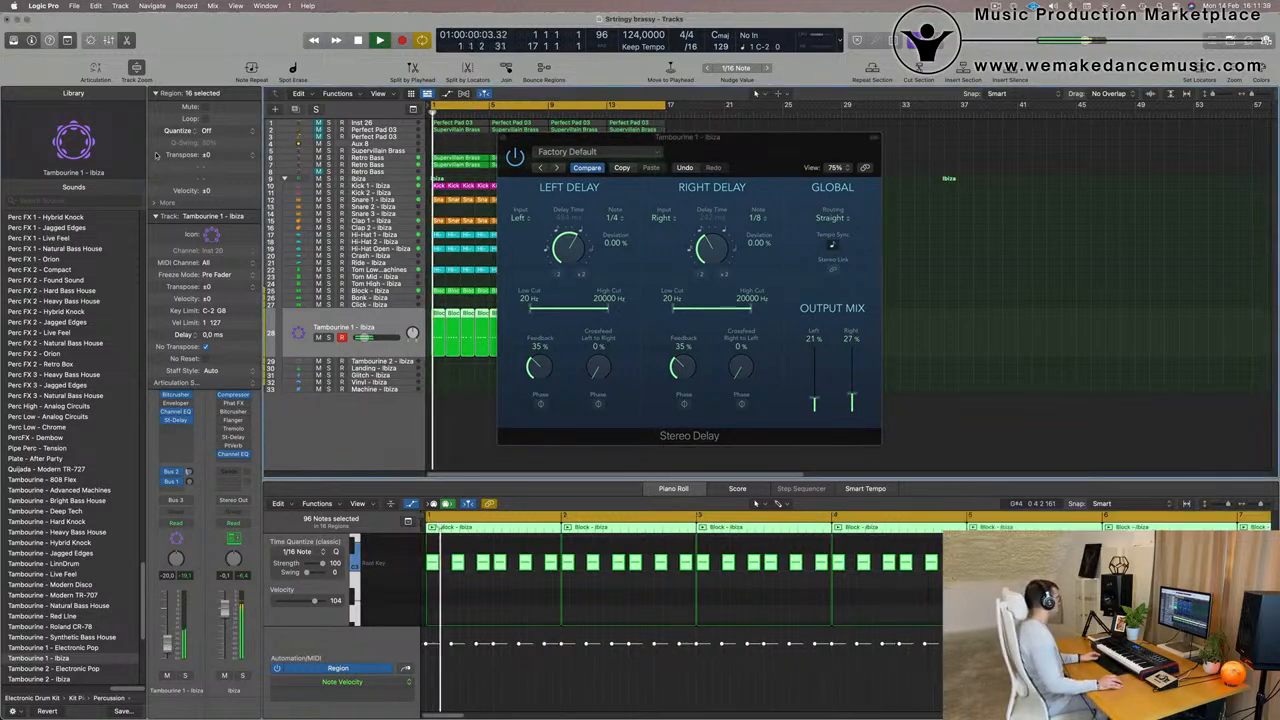
# - Turn on the analyzer in Tambourine 1's Channel EQ and set its low cut to about 1520 Hz at 24 dB/Oct, then replay from the start
pyautogui.click(156, 216)
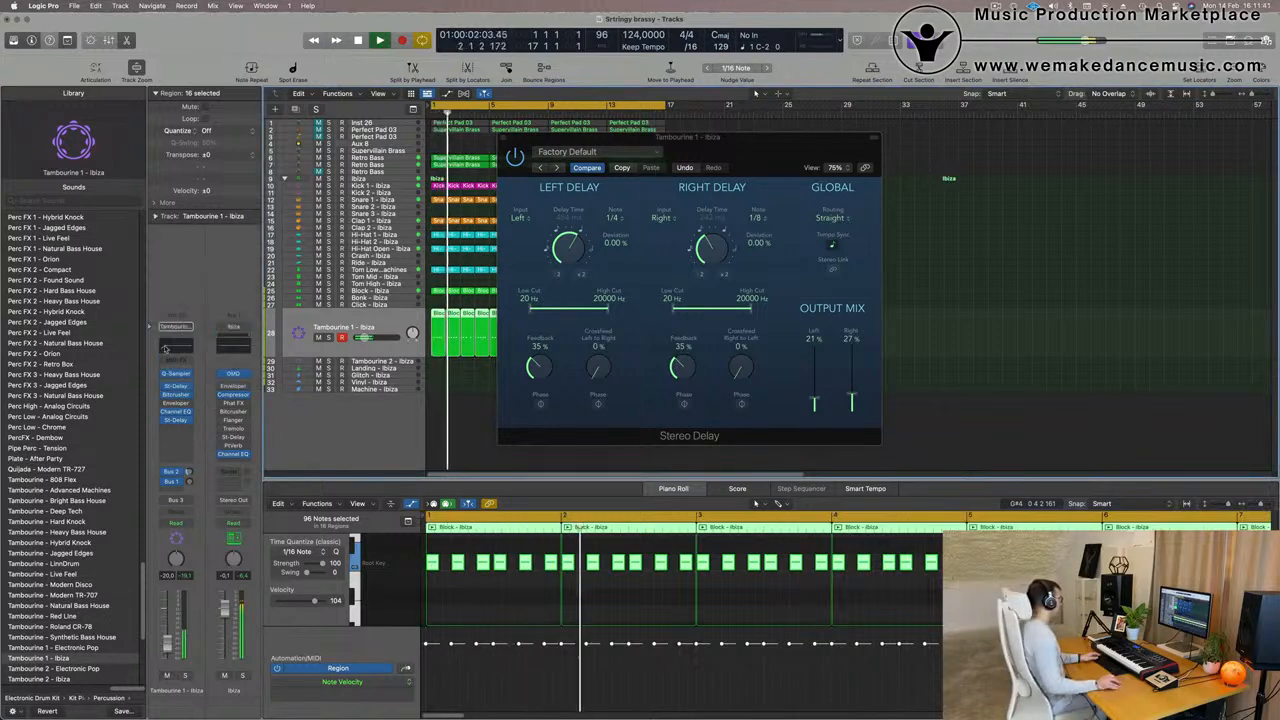
pyautogui.click(176, 411)
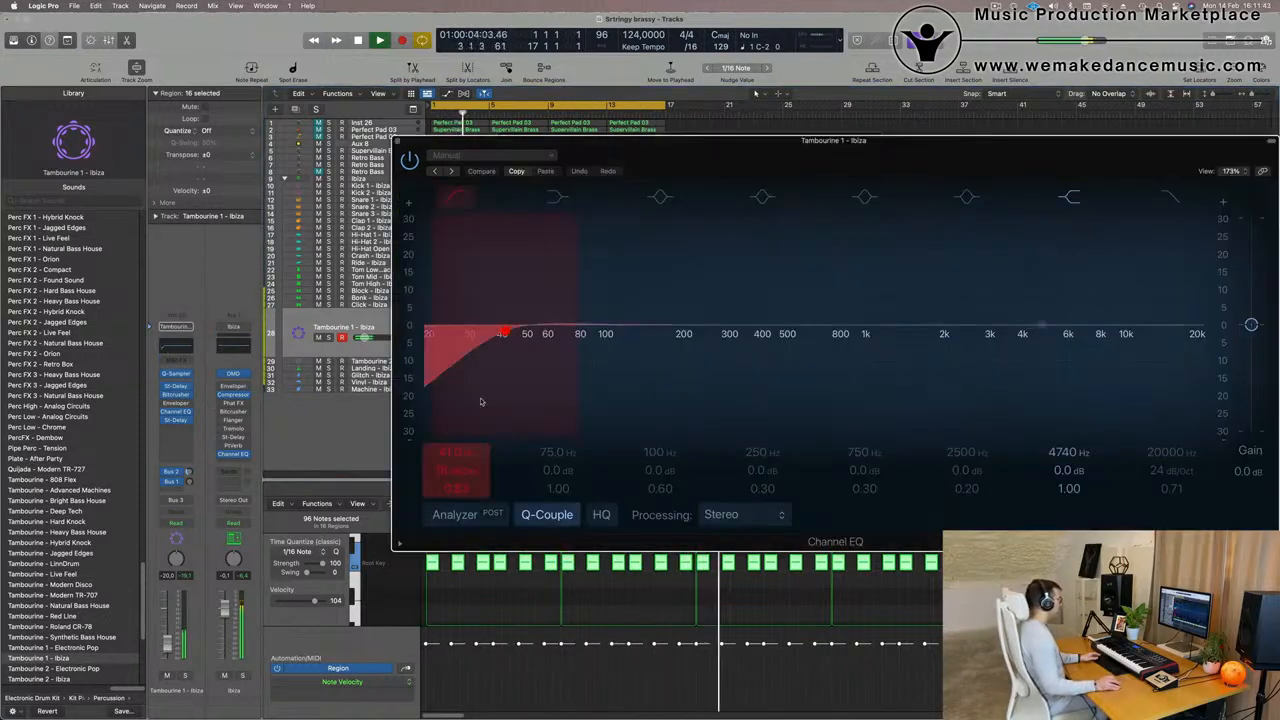
pyautogui.click(457, 515)
pyautogui.moveTo(491, 343); pyautogui.dragTo(912, 331)
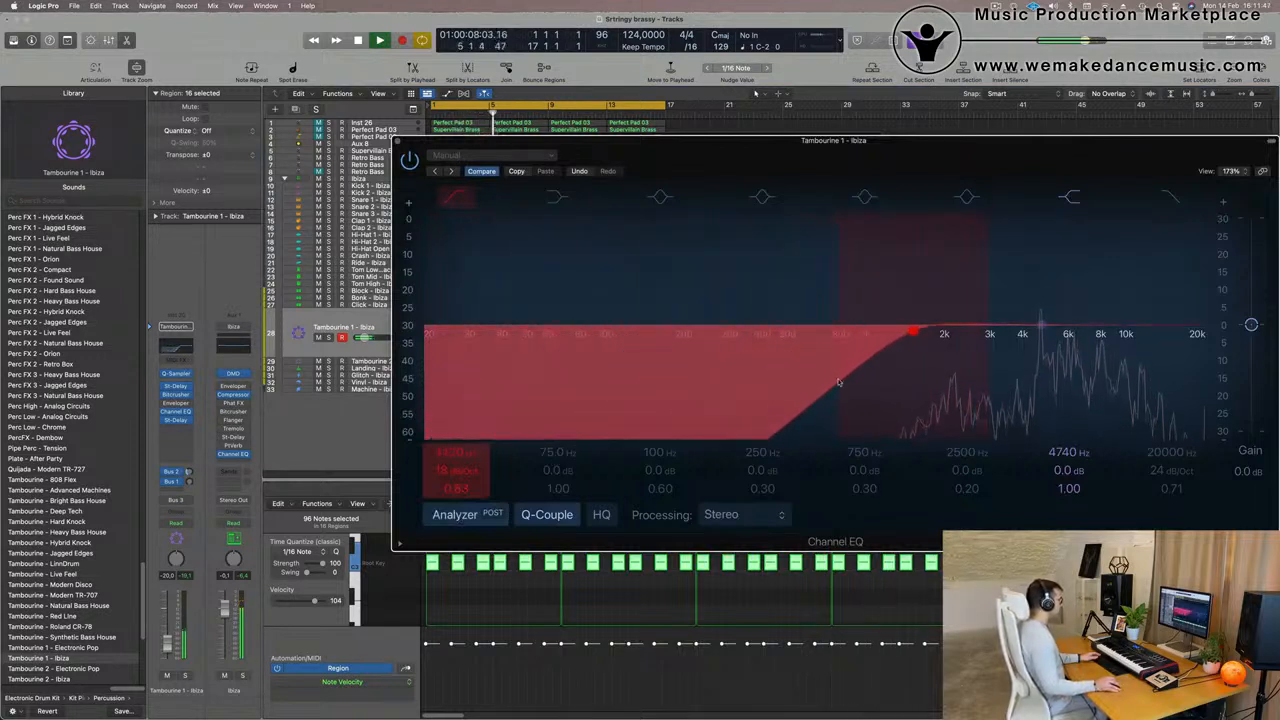
pyautogui.moveTo(457, 473); pyautogui.dragTo(457, 467)
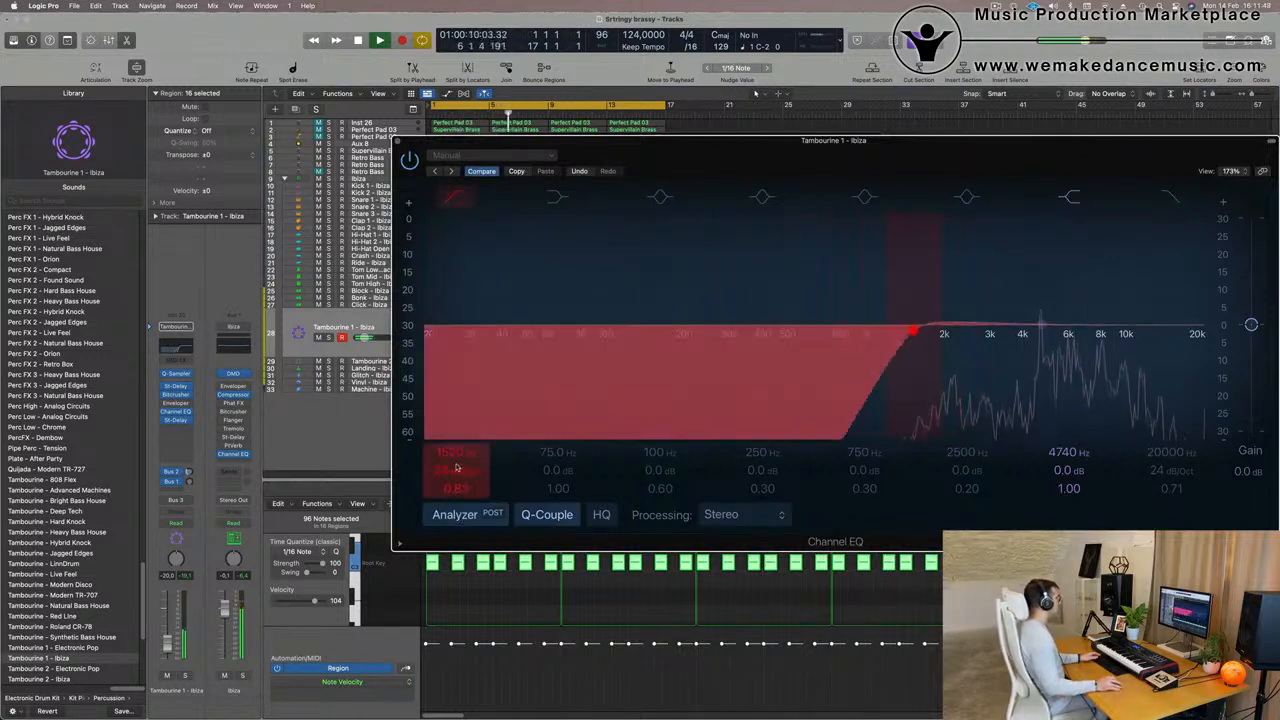
pyautogui.press('super+w')
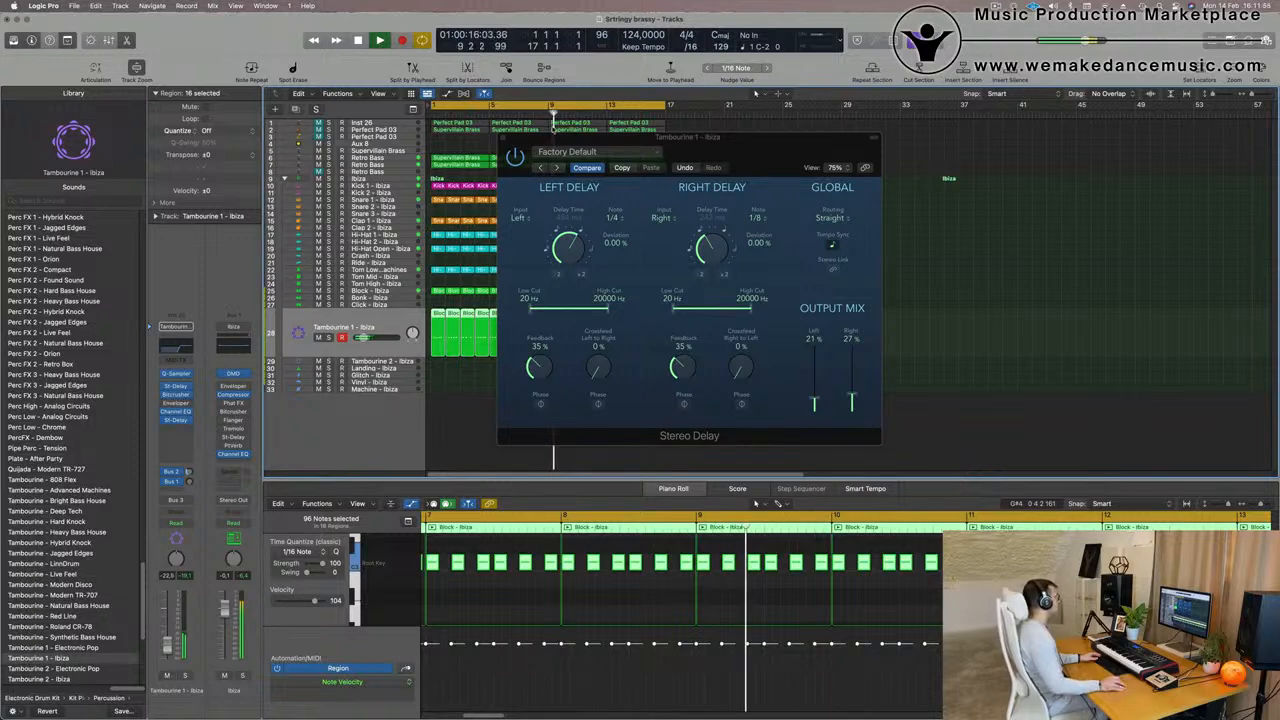
pyautogui.press('super+w')
pyautogui.press('Return')
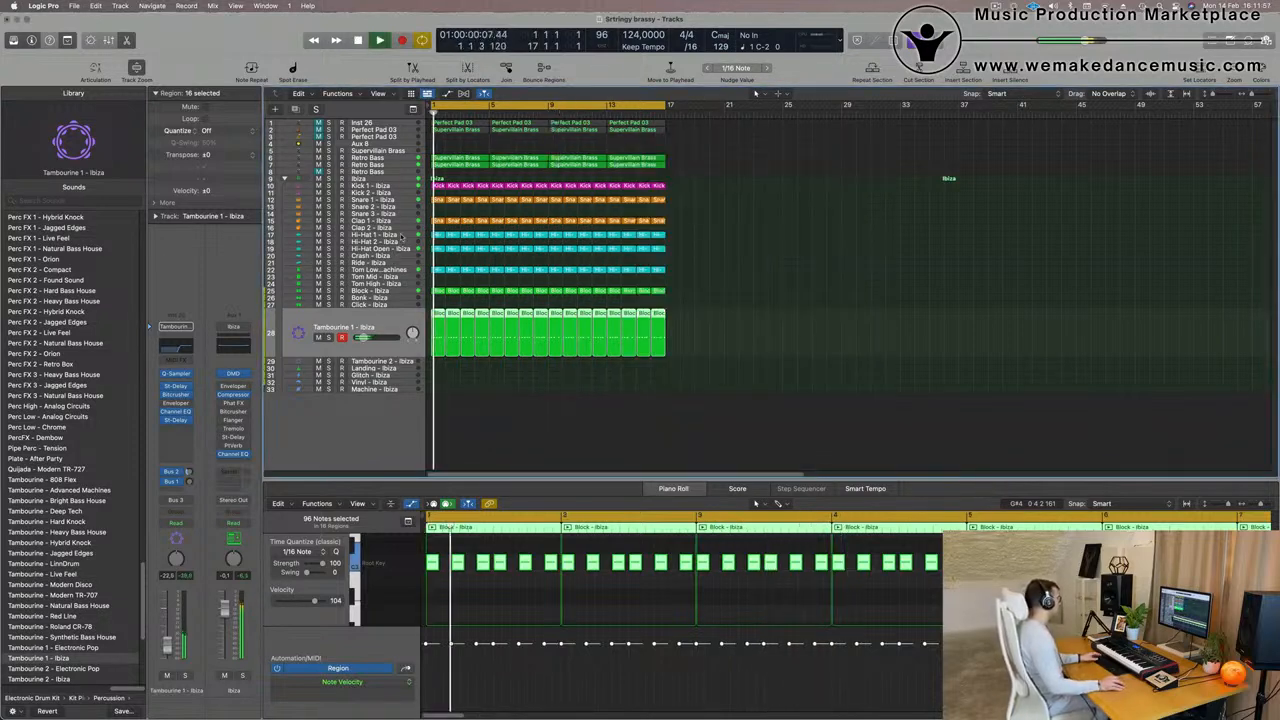
# - Copy the offbeat notes in all Hi-Hat 1 regions onto the beats and the gaps between, filling every 16th note
pyautogui.click(400, 237)
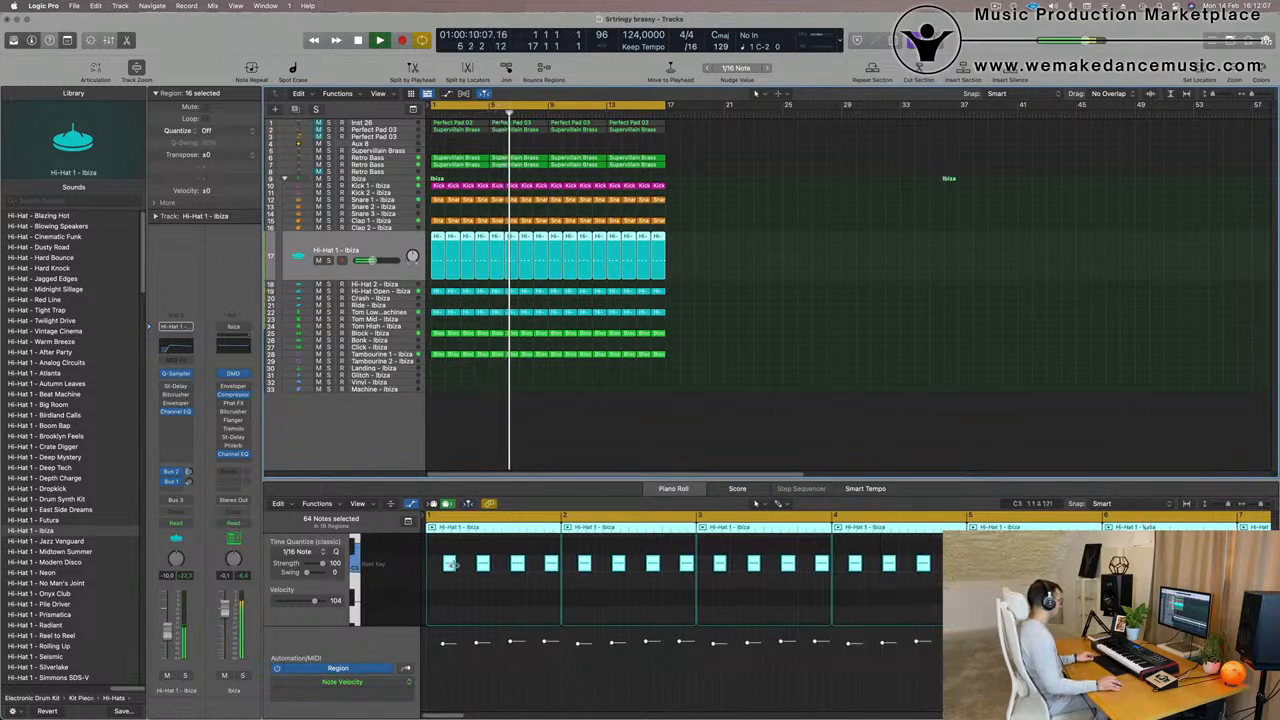
pyautogui.moveTo(452, 563); pyautogui.dragTo(429, 570)
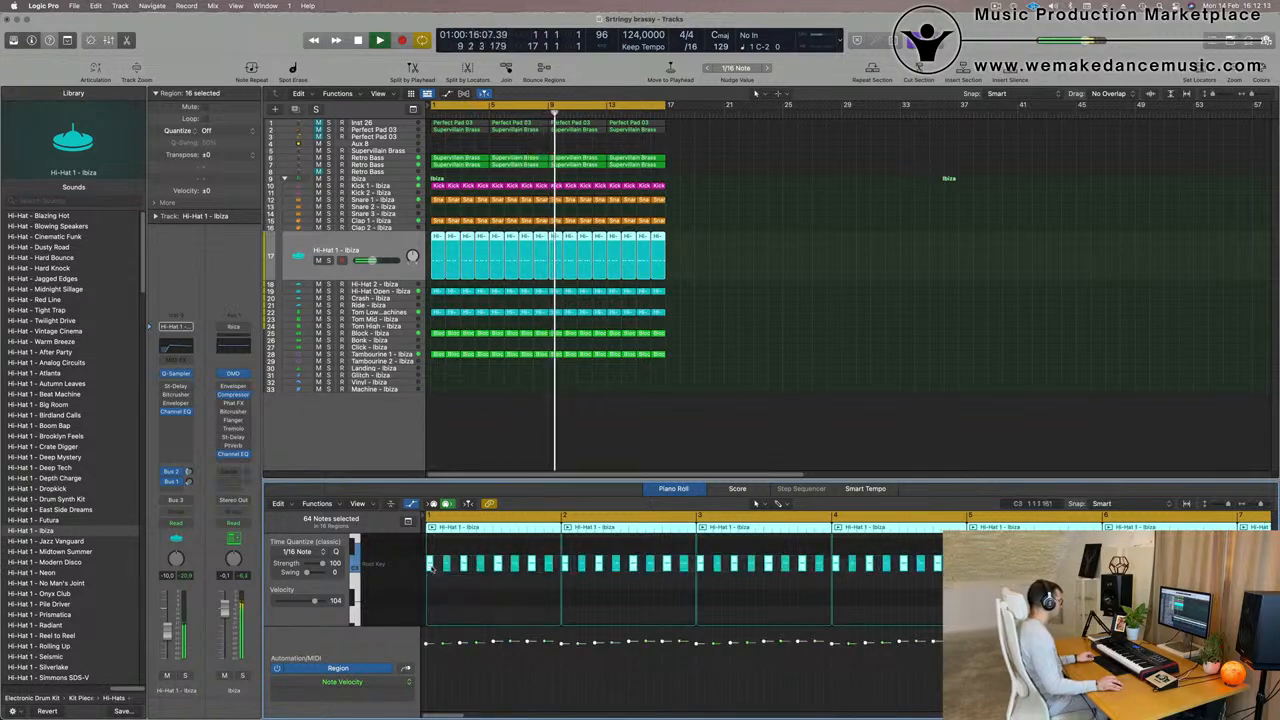
pyautogui.moveTo(431, 568); pyautogui.dragTo(456, 568)
pyautogui.press('space')
pyautogui.press('space')
# - Lower the Hi-Hat 1 track's volume to about -21 dB during playback and deselect its regions
pyautogui.click(166, 632)
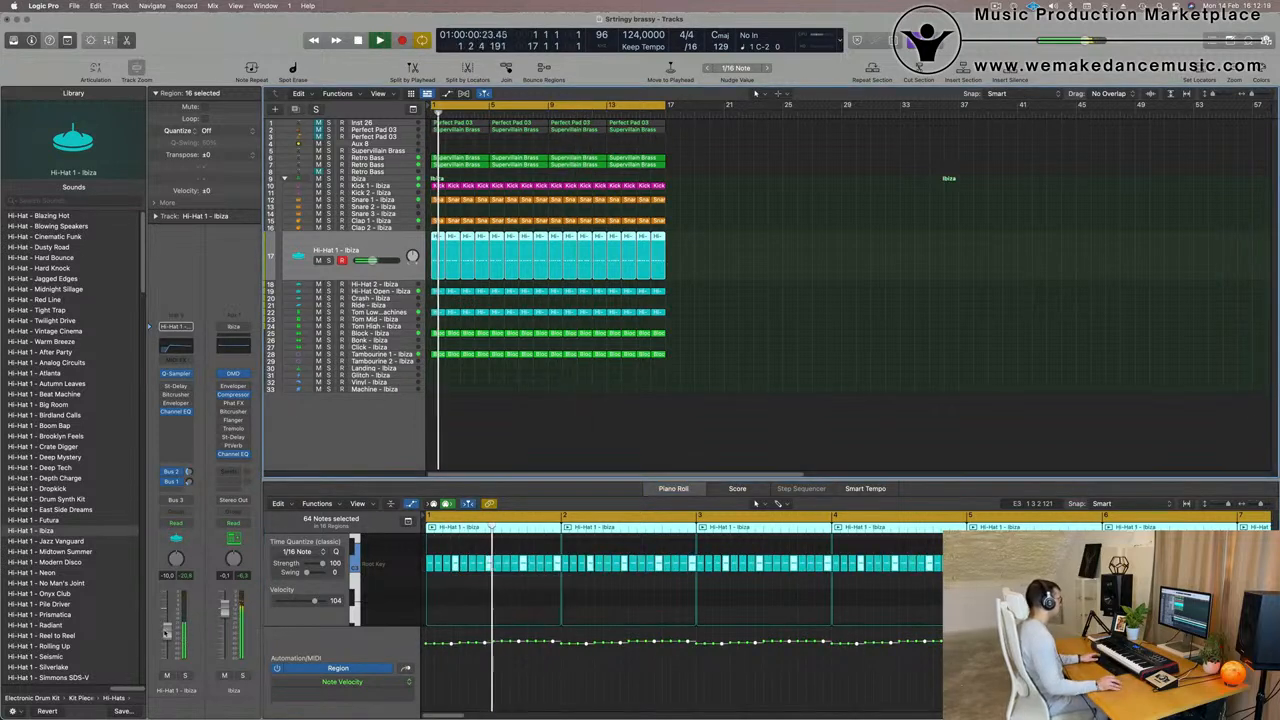
pyautogui.moveTo(166, 632); pyautogui.dragTo(168, 648)
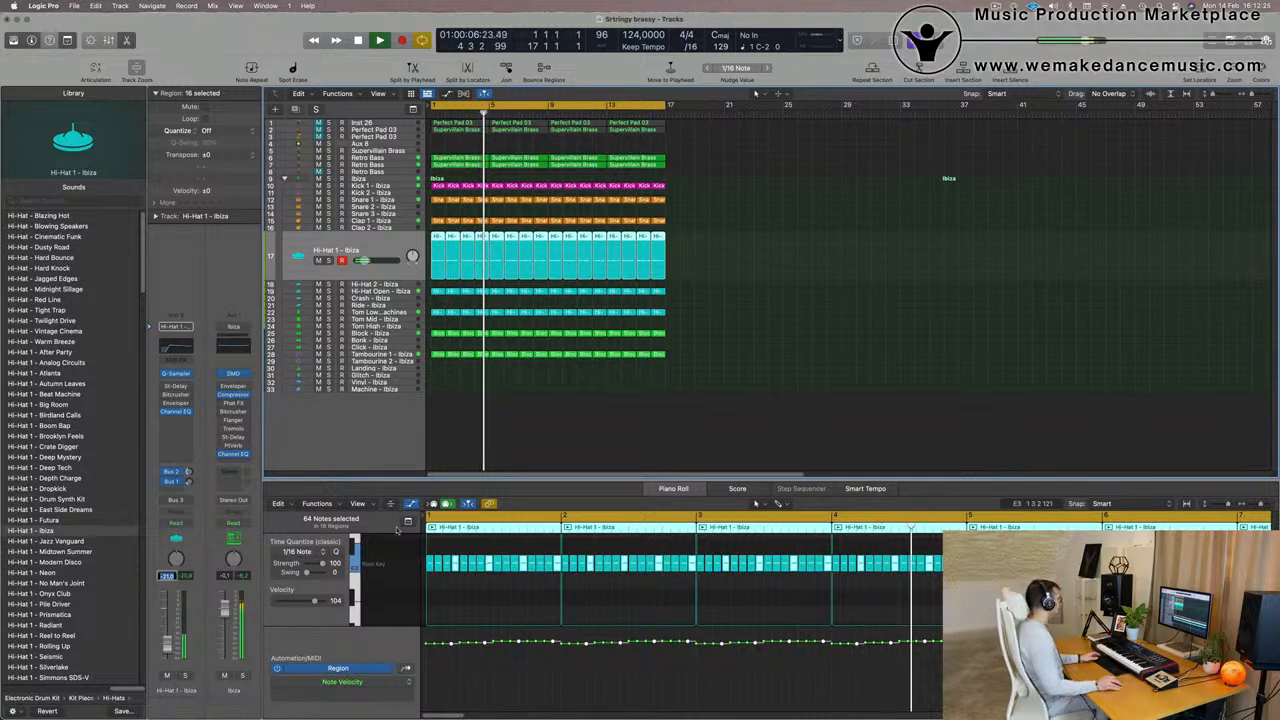
pyautogui.click(829, 335)
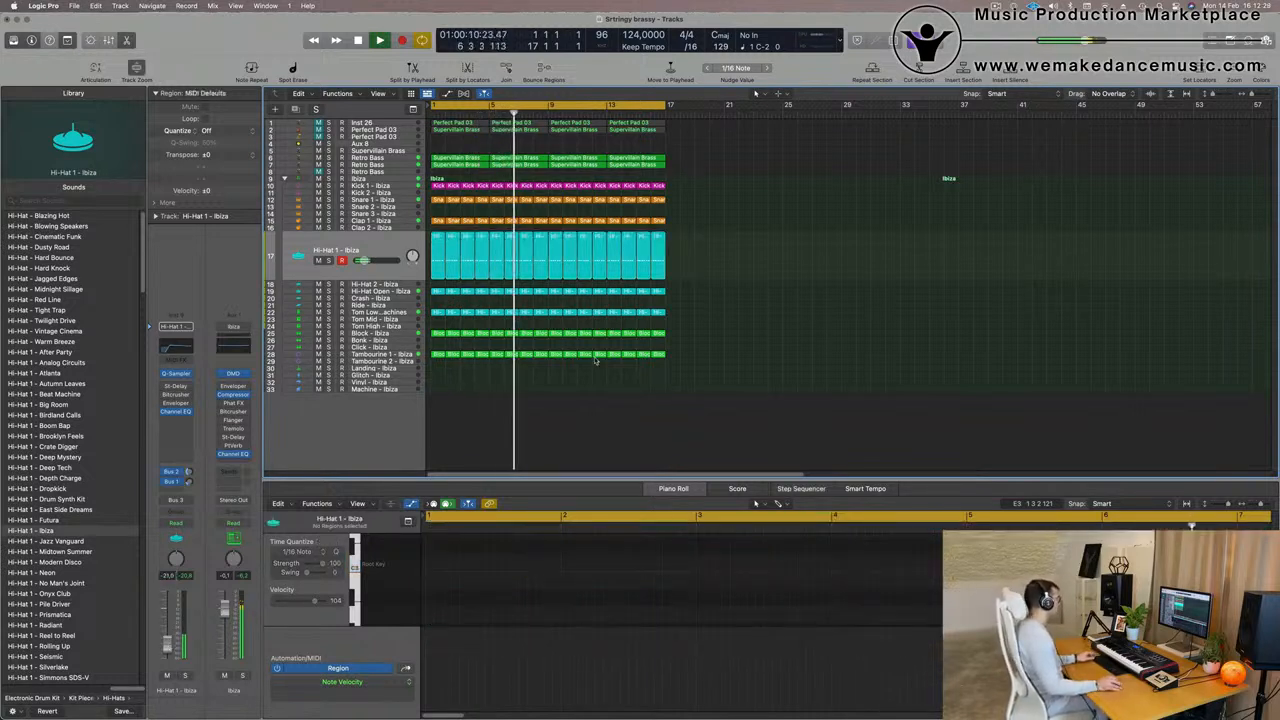
# - Replay from the start, then adjust Symmetry A and reduce Delay to about 1% in the track 7 Retro Bass's Alchemy
pyautogui.press('Return')
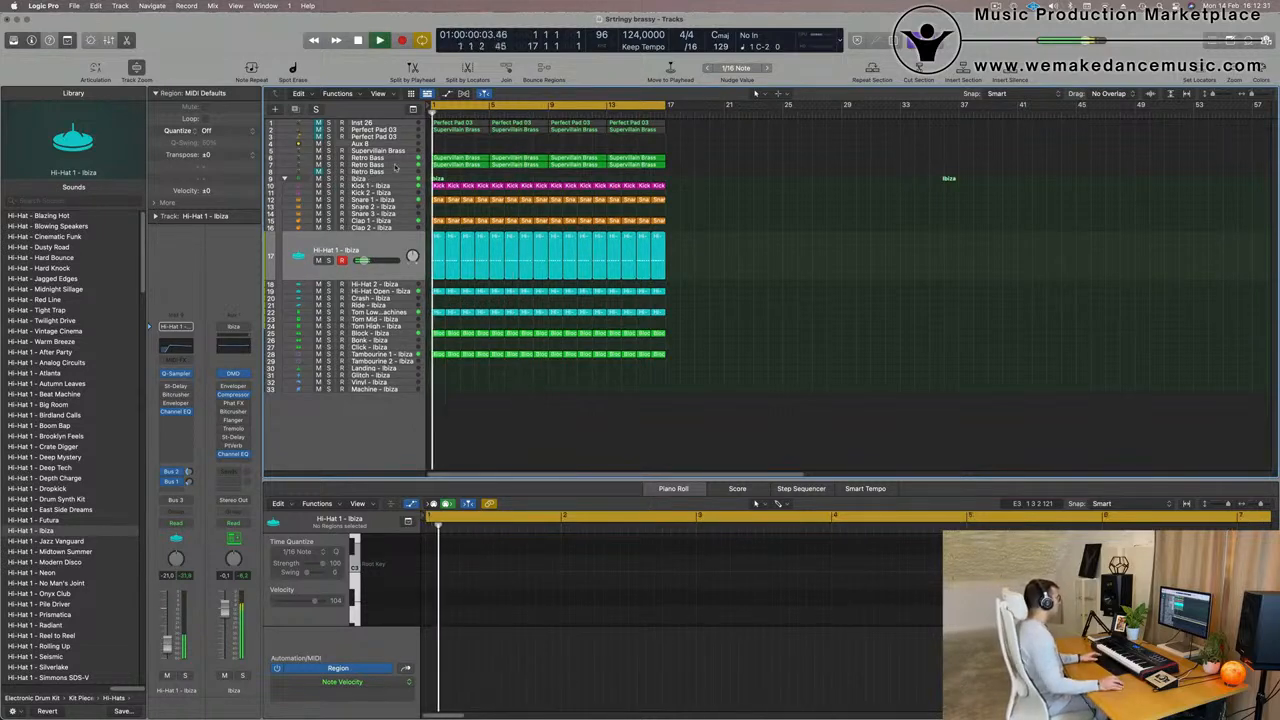
pyautogui.click(395, 167)
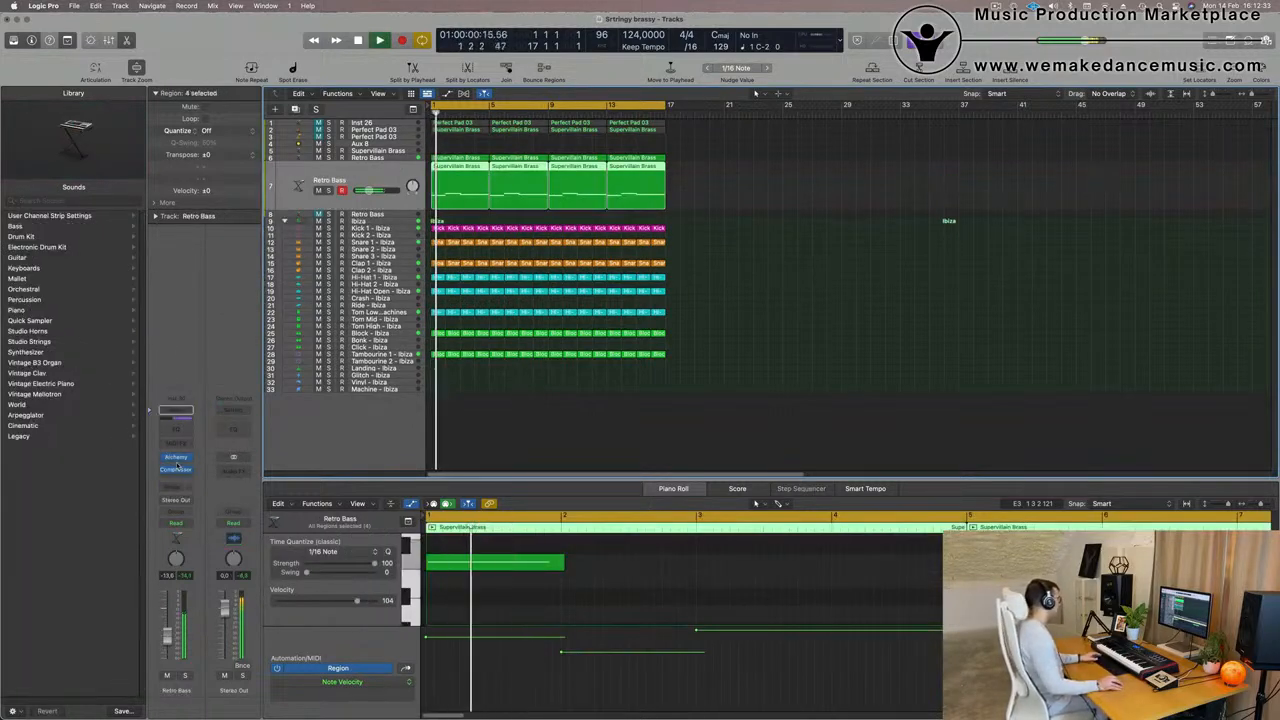
pyautogui.click(176, 458)
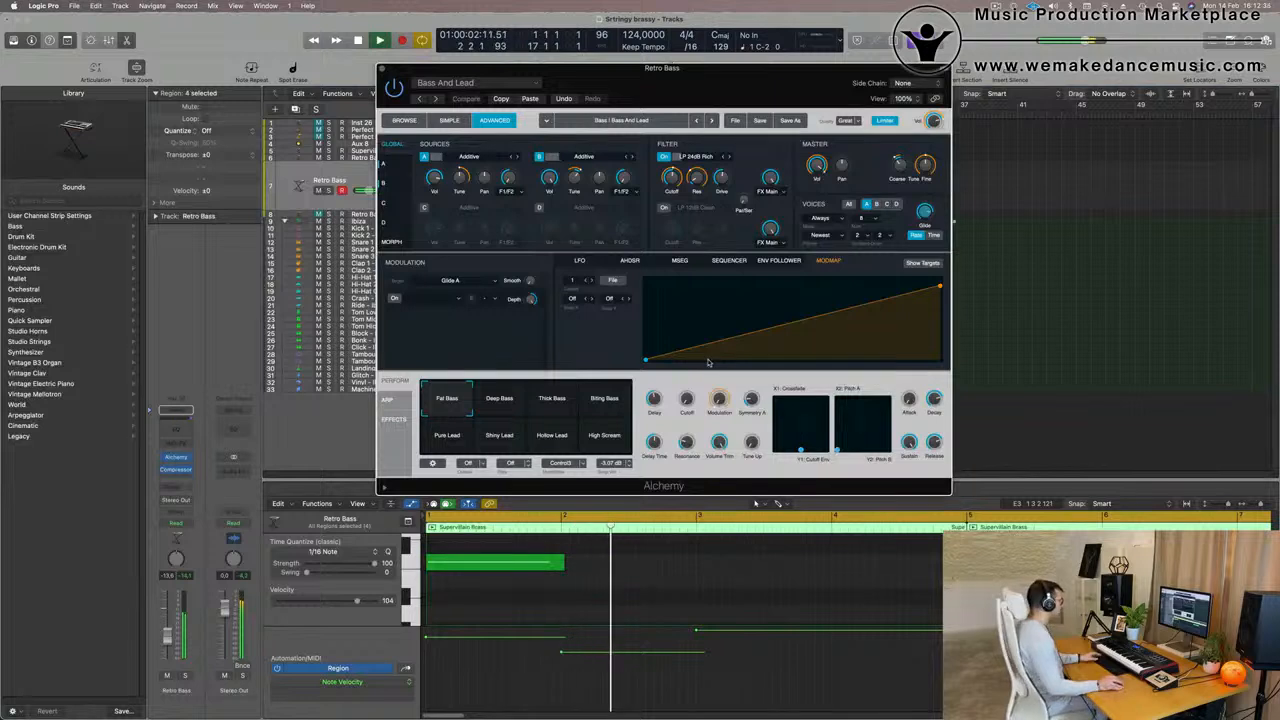
pyautogui.click(406, 121)
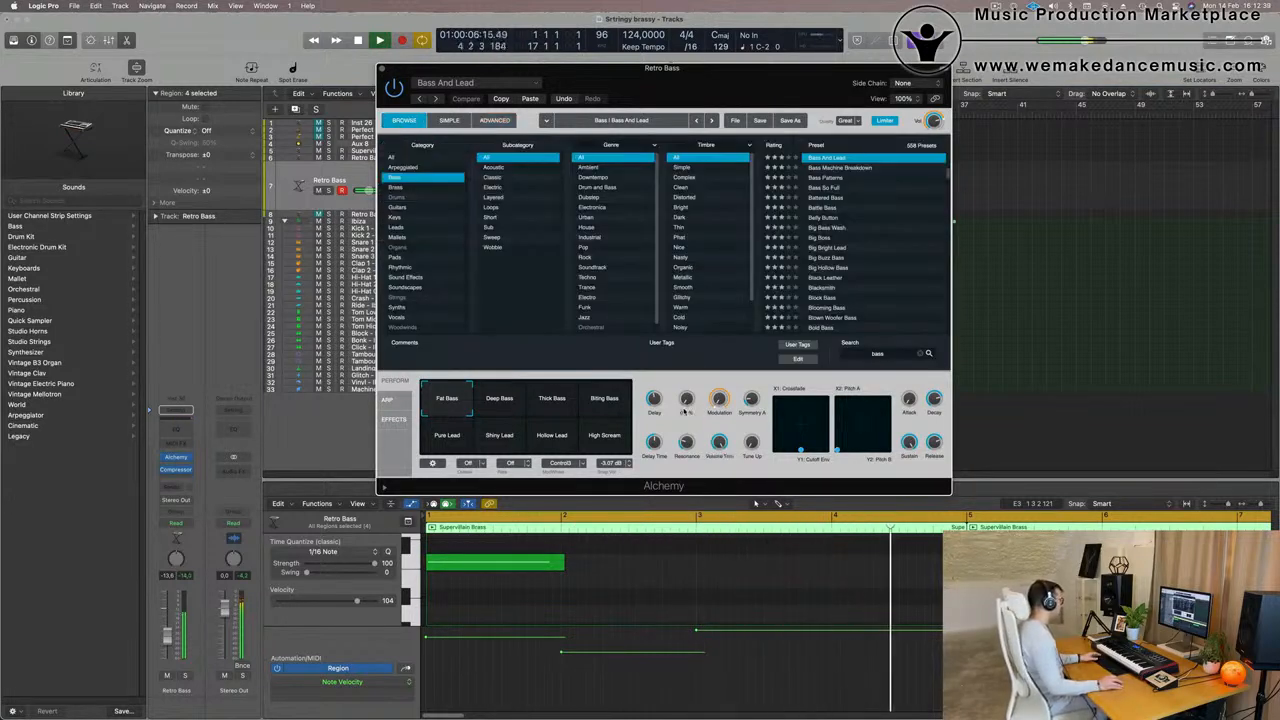
pyautogui.moveTo(751, 399); pyautogui.dragTo(752, 402)
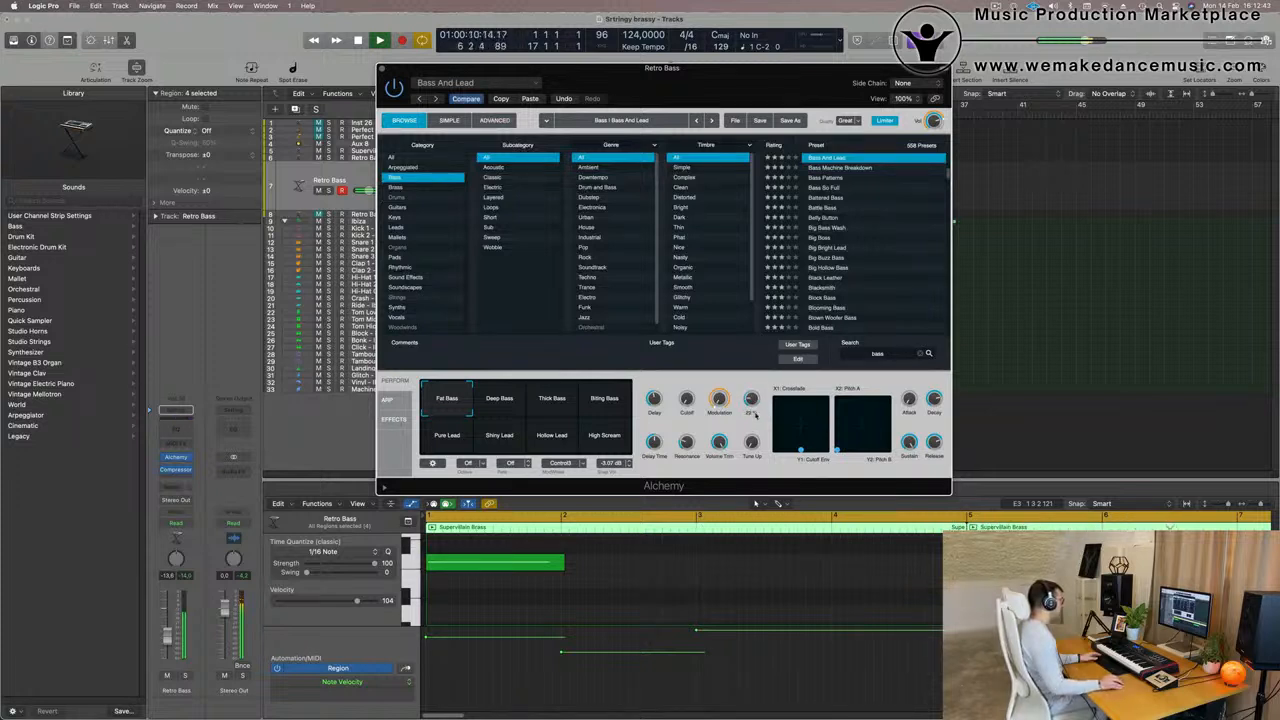
pyautogui.moveTo(755, 431); pyautogui.dragTo(755, 406)
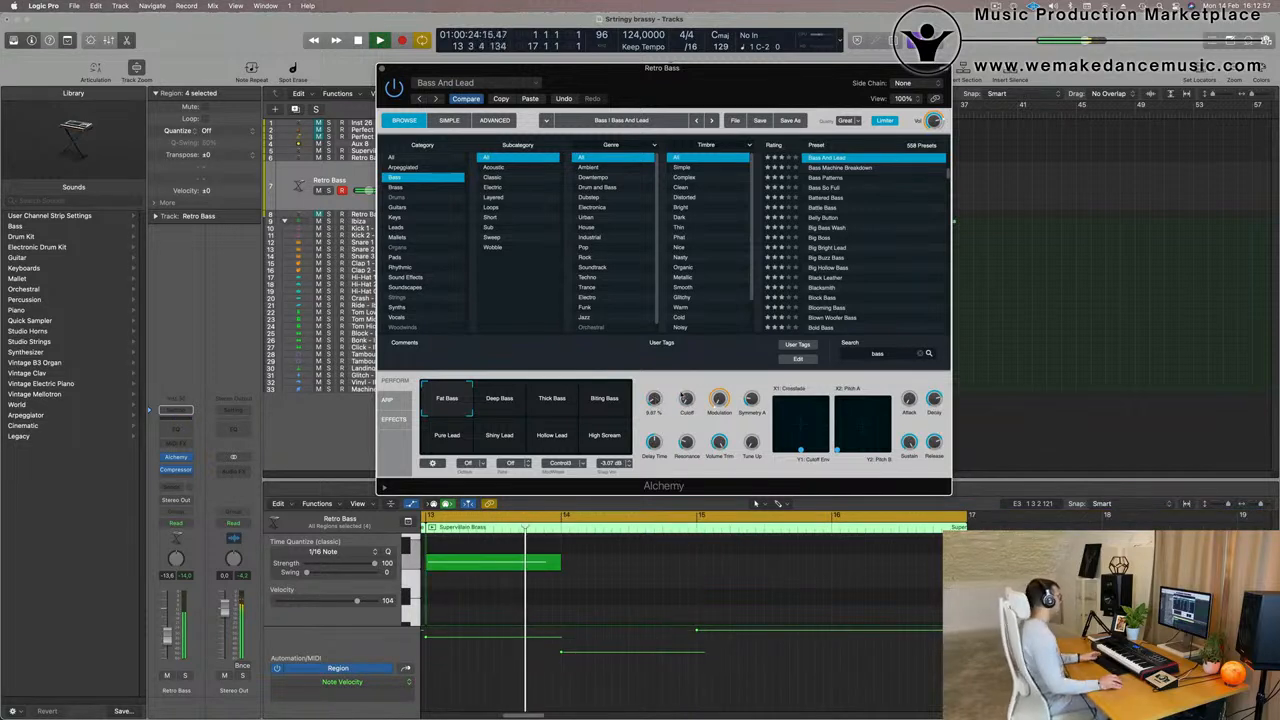
pyautogui.moveTo(721, 73); pyautogui.dragTo(815, 37)
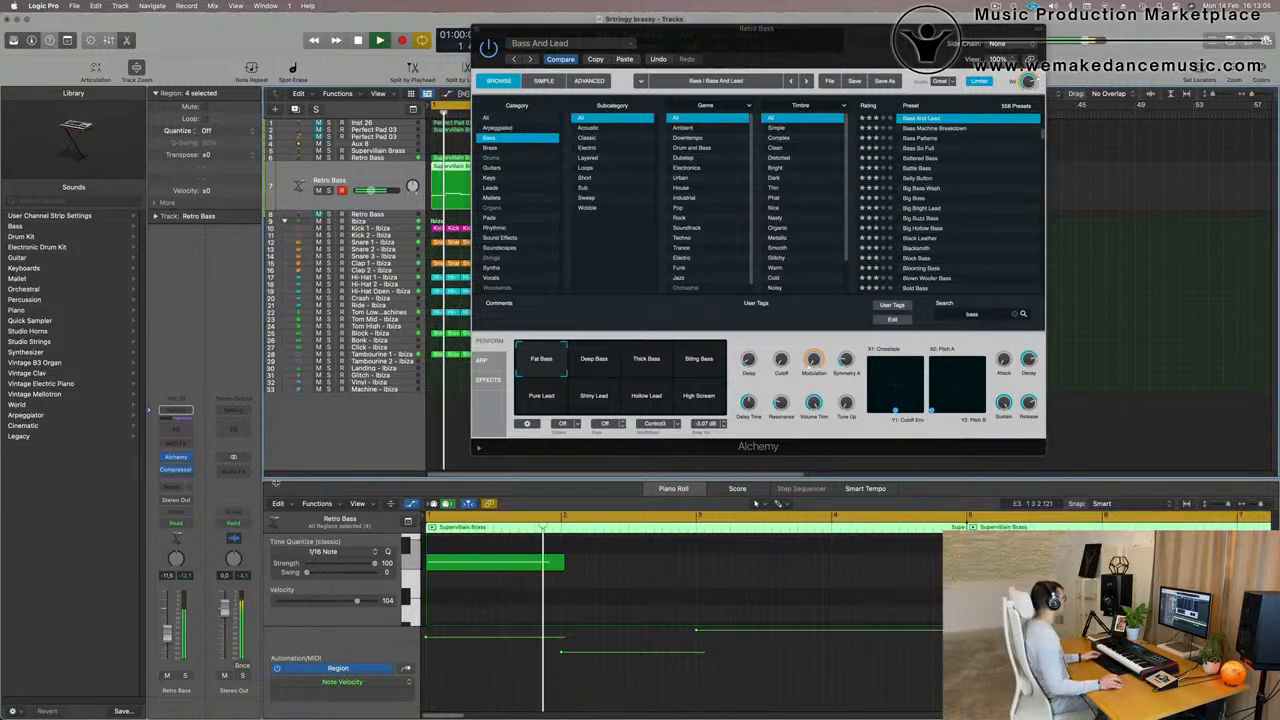
# - Add a Channel EQ to the track 7 Retro Bass, check its spectrum during playback, and replay from the start
pyautogui.click(176, 429)
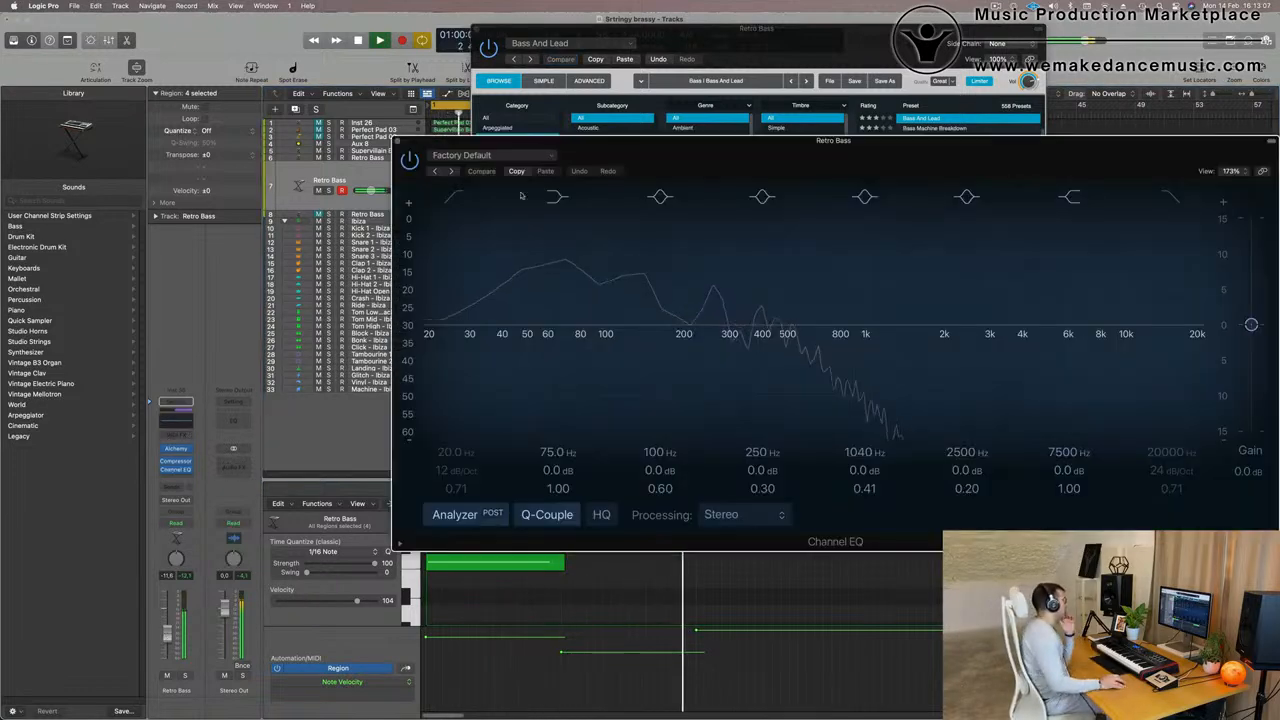
pyautogui.moveTo(520, 141); pyautogui.dragTo(428, 146)
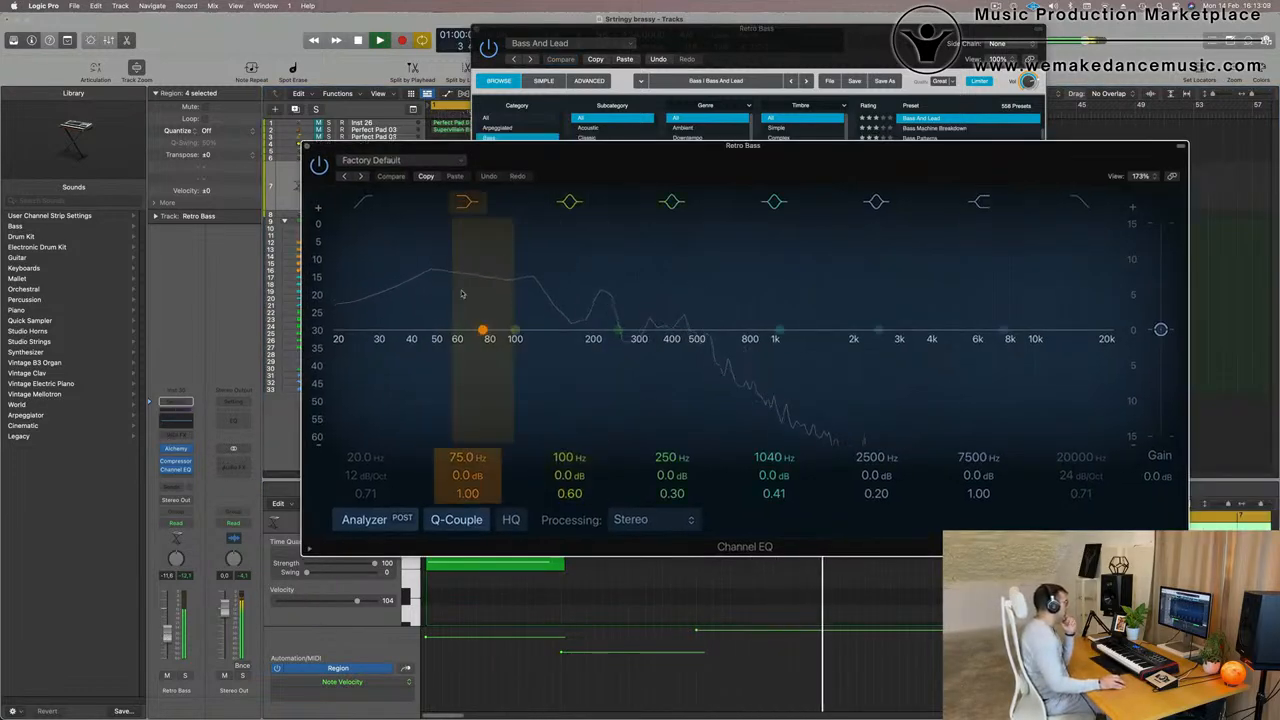
pyautogui.moveTo(659, 159); pyautogui.dragTo(601, 164)
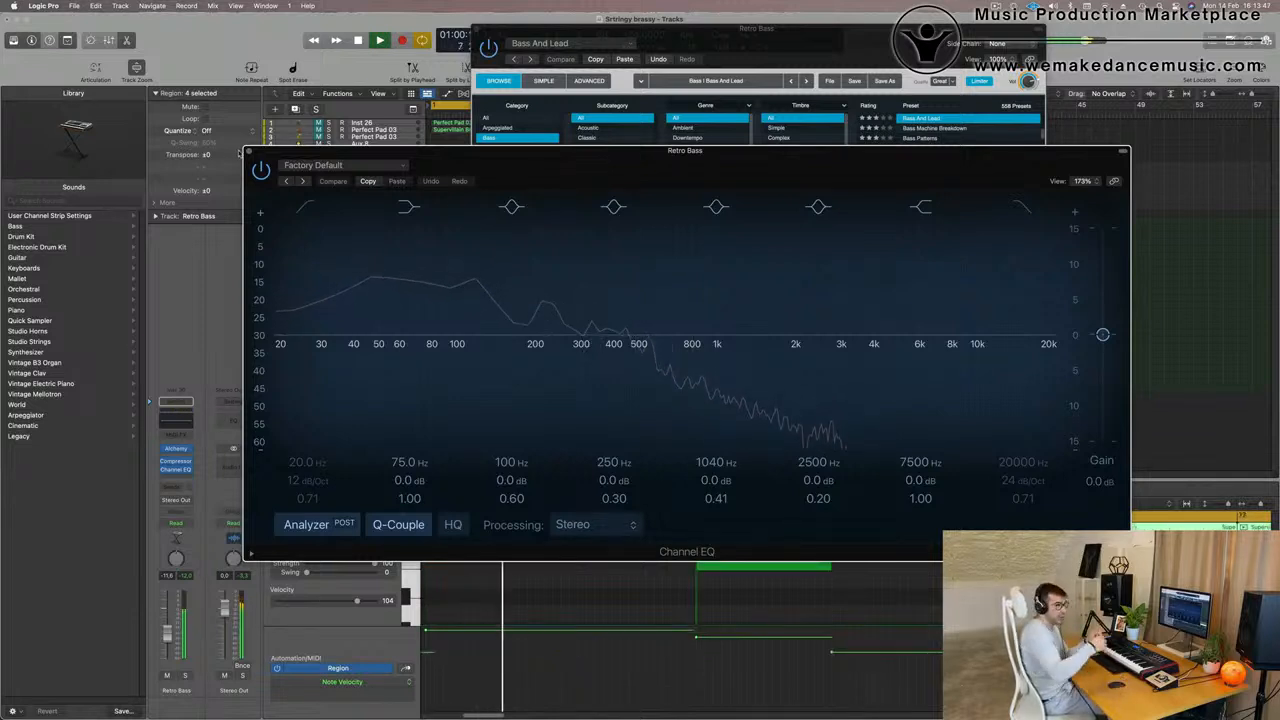
pyautogui.click(250, 152)
pyautogui.moveTo(880, 37); pyautogui.dragTo(846, 228)
pyautogui.click(363, 176)
pyautogui.press('Return')
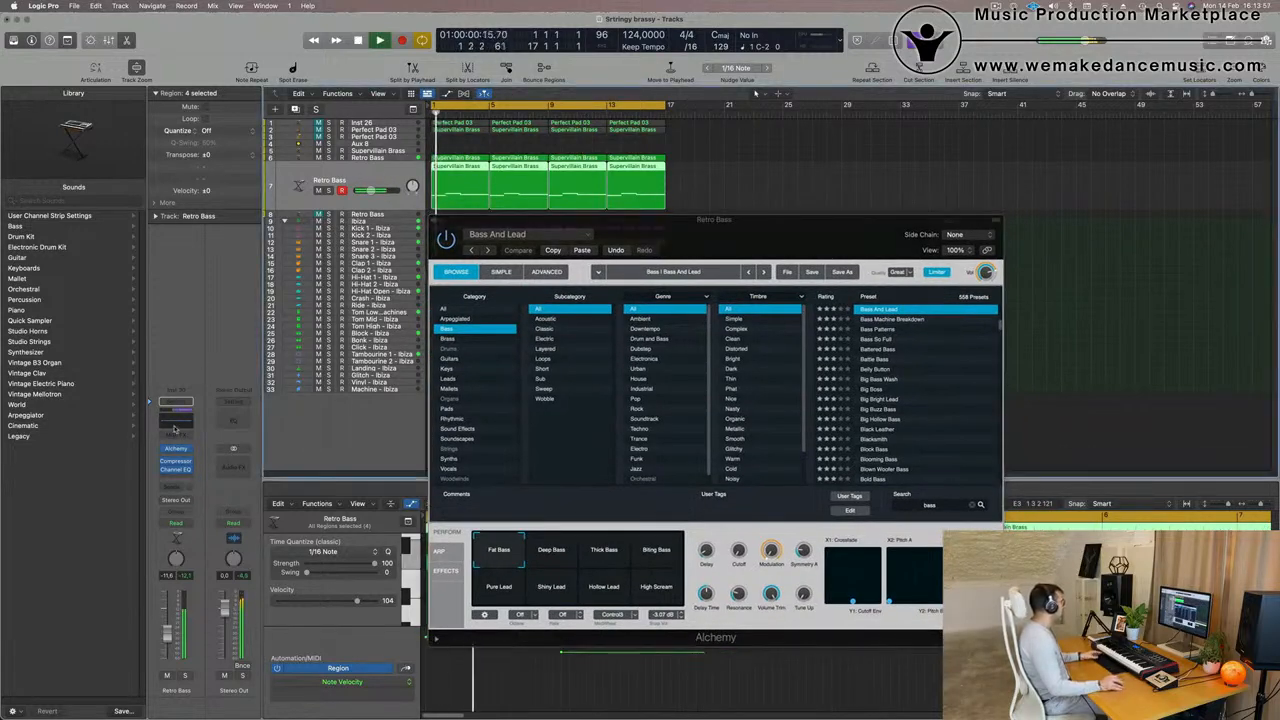
# - Set the track 7 Retro Bass's high cut to about 494 Hz at 48 dB/Oct and its volume to about -13.6 dB
pyautogui.click(175, 469)
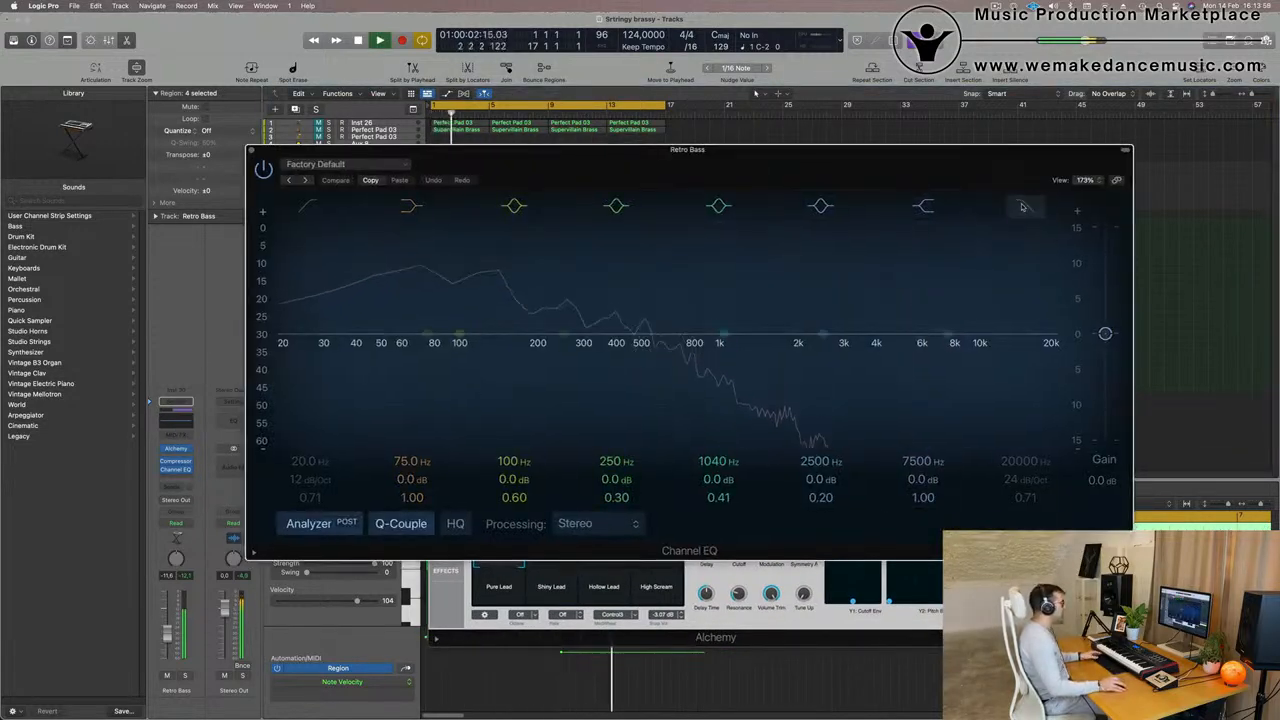
pyautogui.moveTo(1018, 482); pyautogui.dragTo(1023, 600)
pyautogui.moveTo(1024, 461); pyautogui.dragTo(1024, 433)
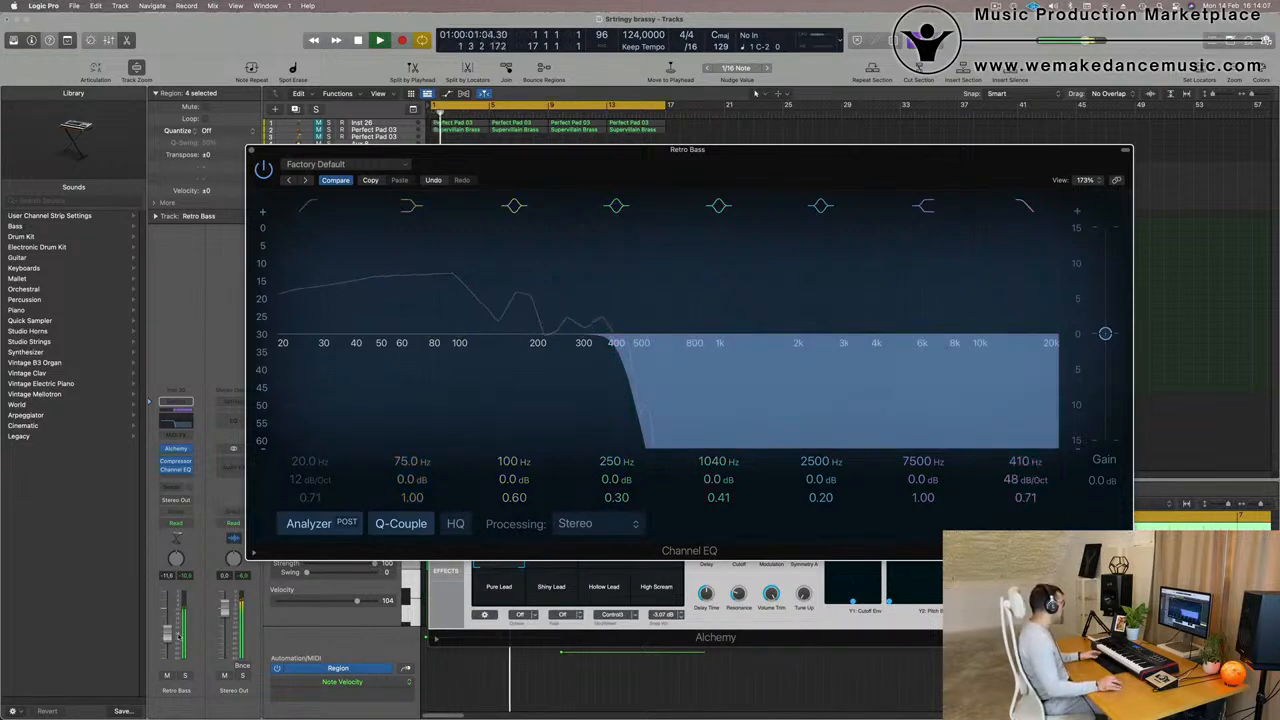
pyautogui.click(167, 637)
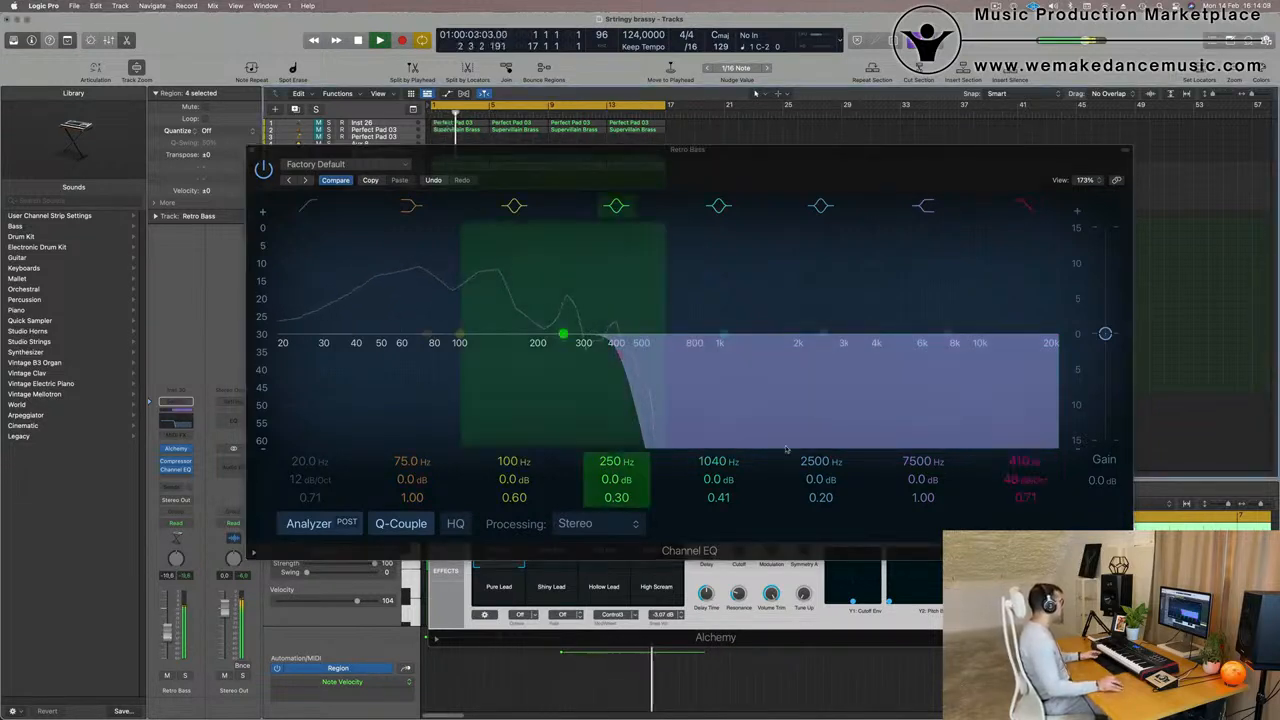
pyautogui.moveTo(614, 355); pyautogui.dragTo(643, 355)
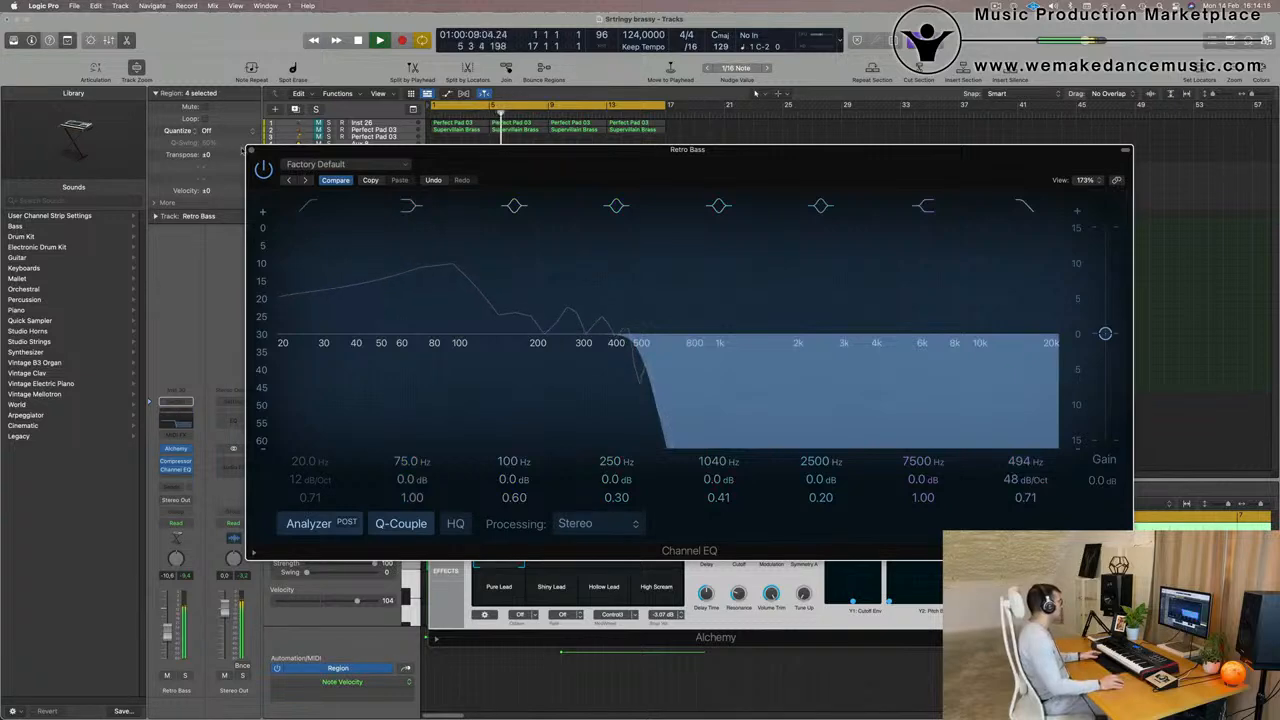
pyautogui.click(252, 150)
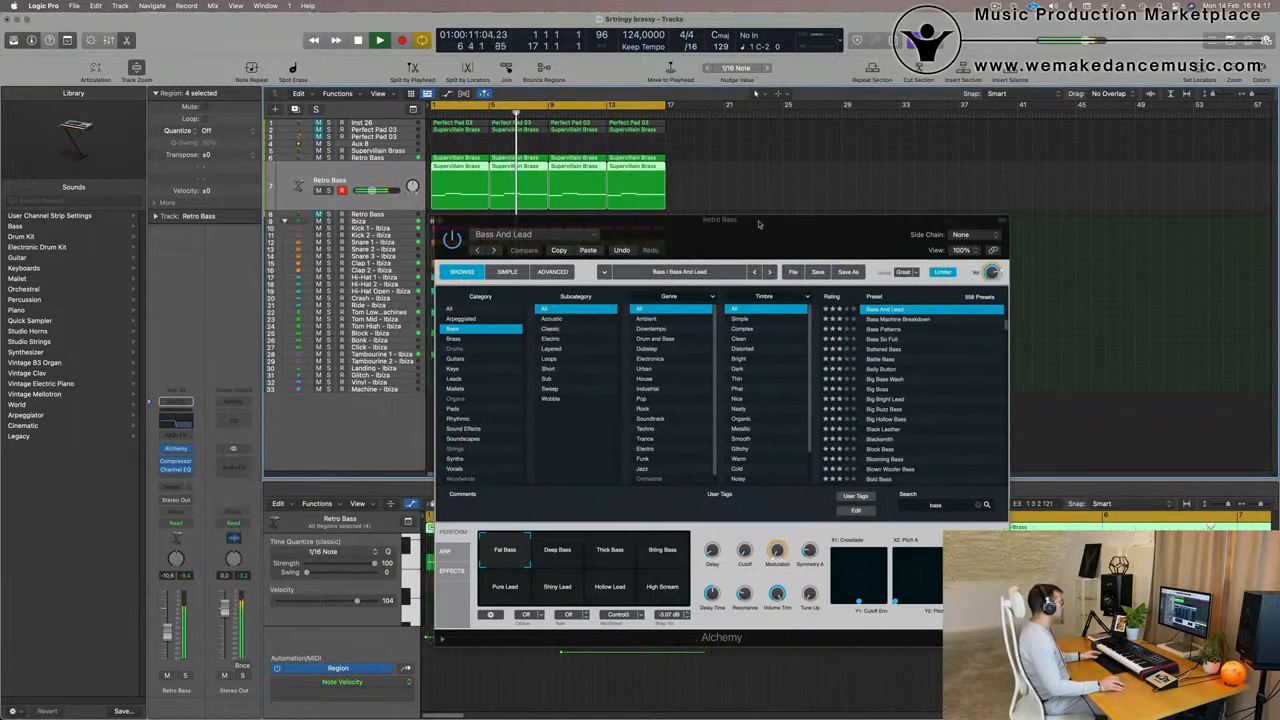
pyautogui.moveTo(570, 240); pyautogui.dragTo(1125, 240)
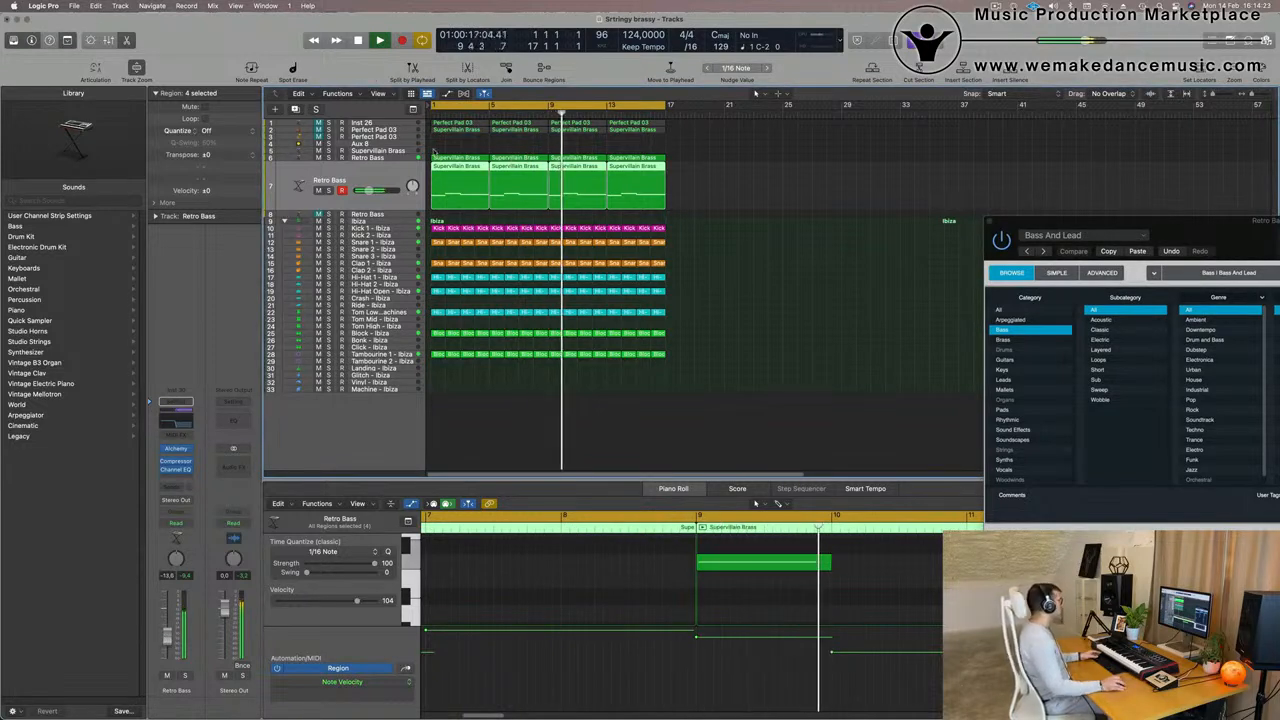
# - Reduce Cutoff to 0% and adjust Noise in the arpeggiated track 6 Retro Bass's Alchemy, and set the track's volume to about -11.6 dB
pyautogui.click(437, 155)
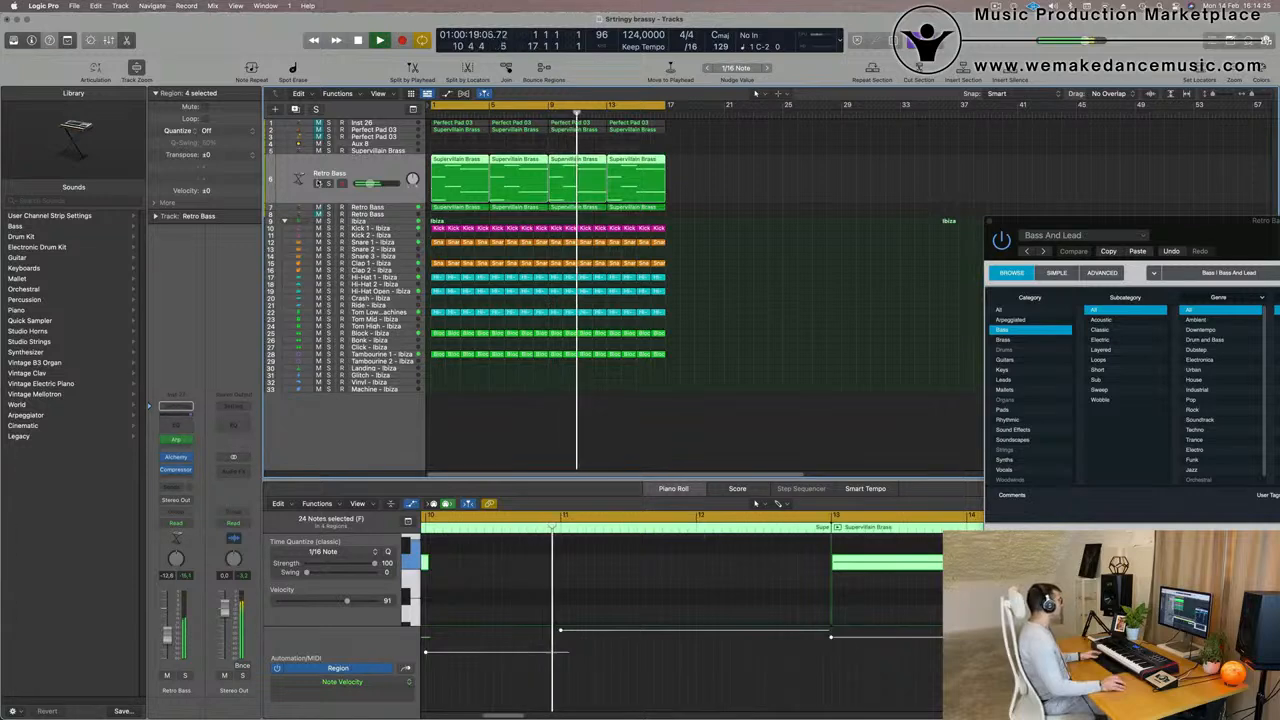
pyautogui.click(175, 458)
pyautogui.moveTo(740, 204); pyautogui.dragTo(704, 241)
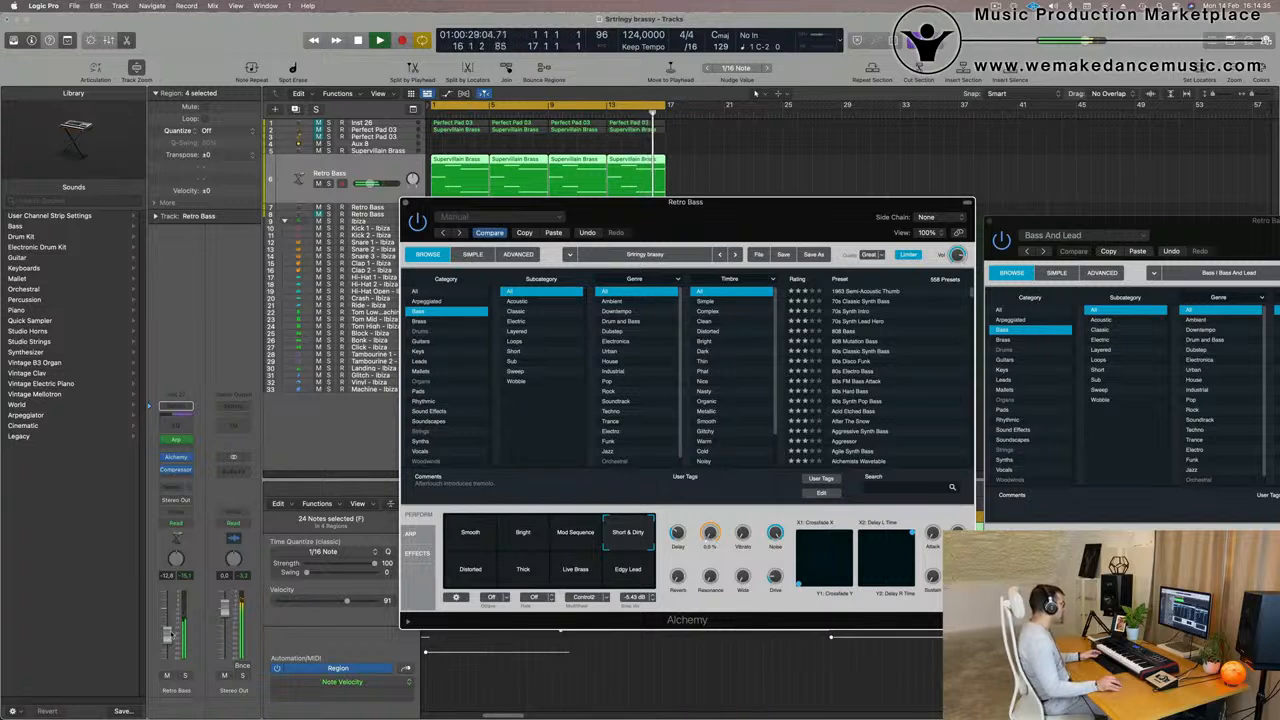
pyautogui.moveTo(171, 634); pyautogui.dragTo(171, 630)
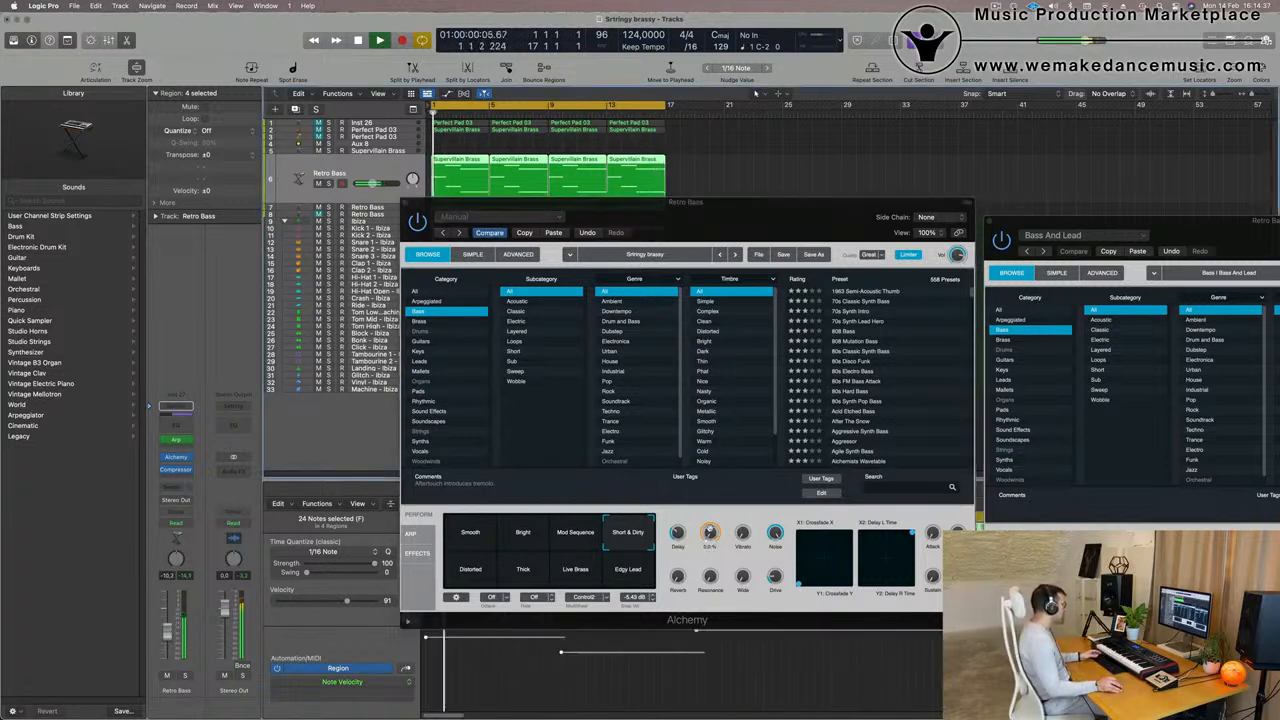
pyautogui.click(640, 533)
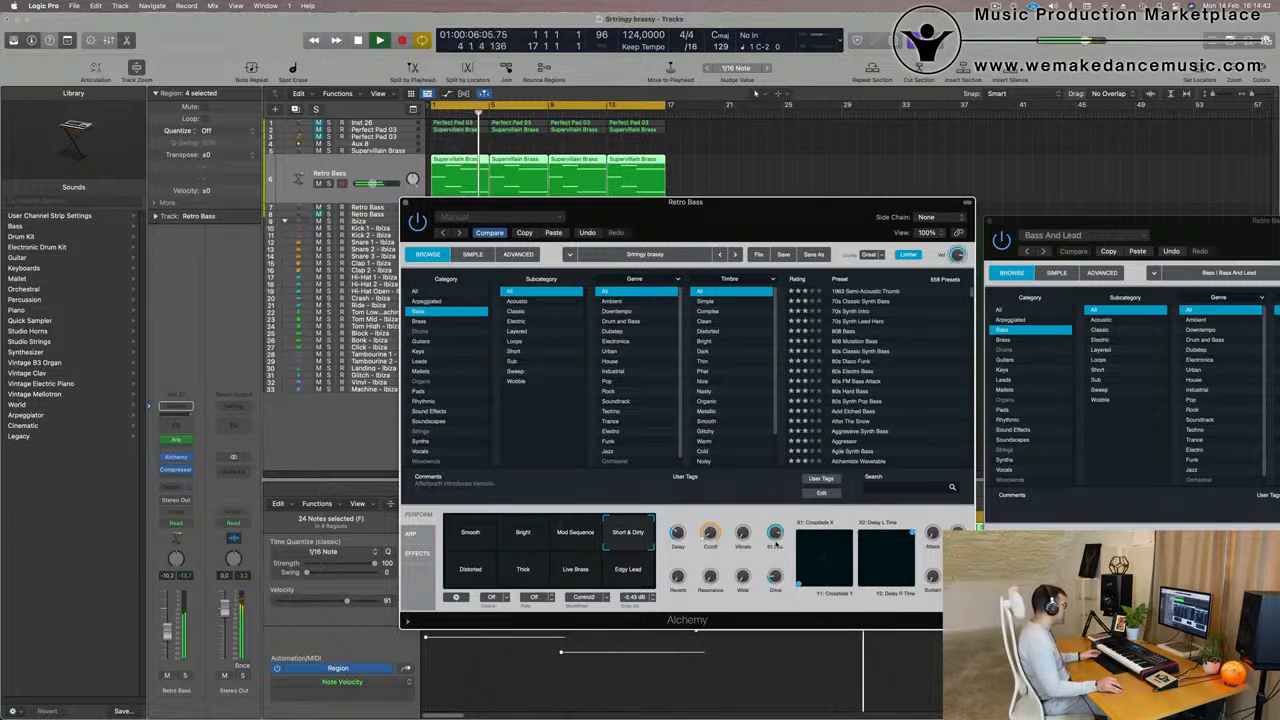
pyautogui.moveTo(169, 634); pyautogui.dragTo(170, 636)
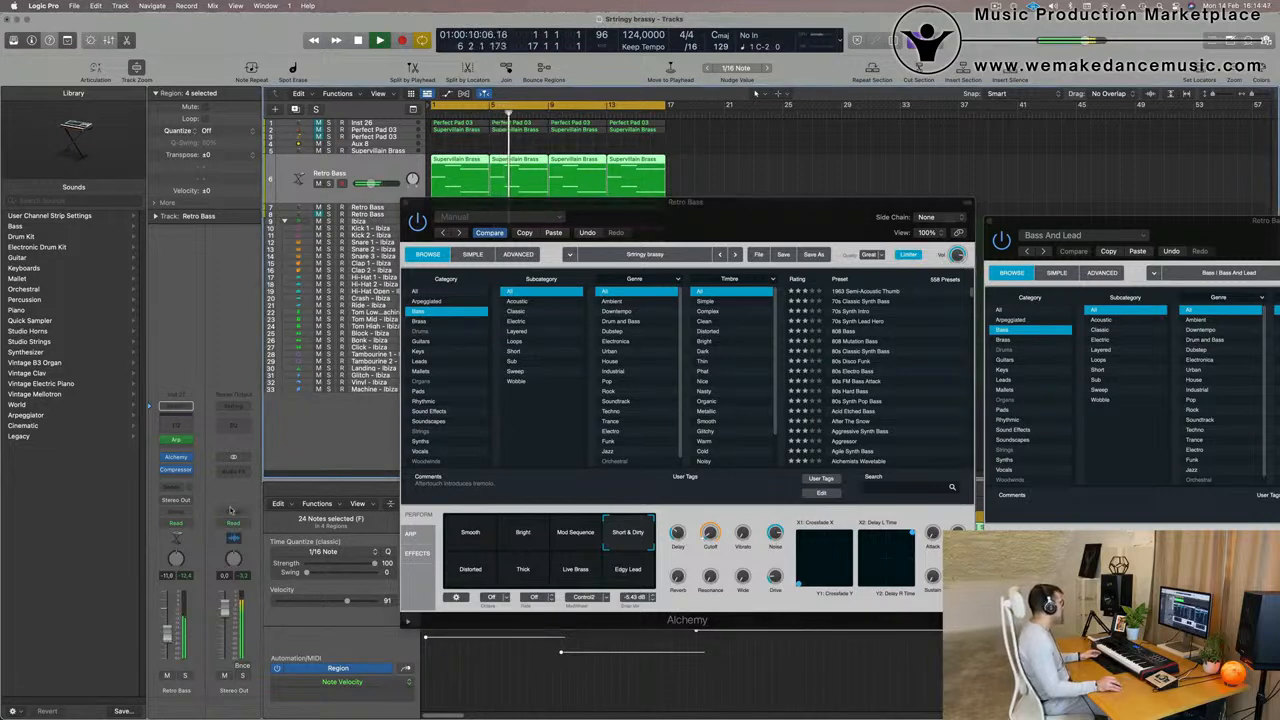
pyautogui.moveTo(727, 236); pyautogui.dragTo(672, 303)
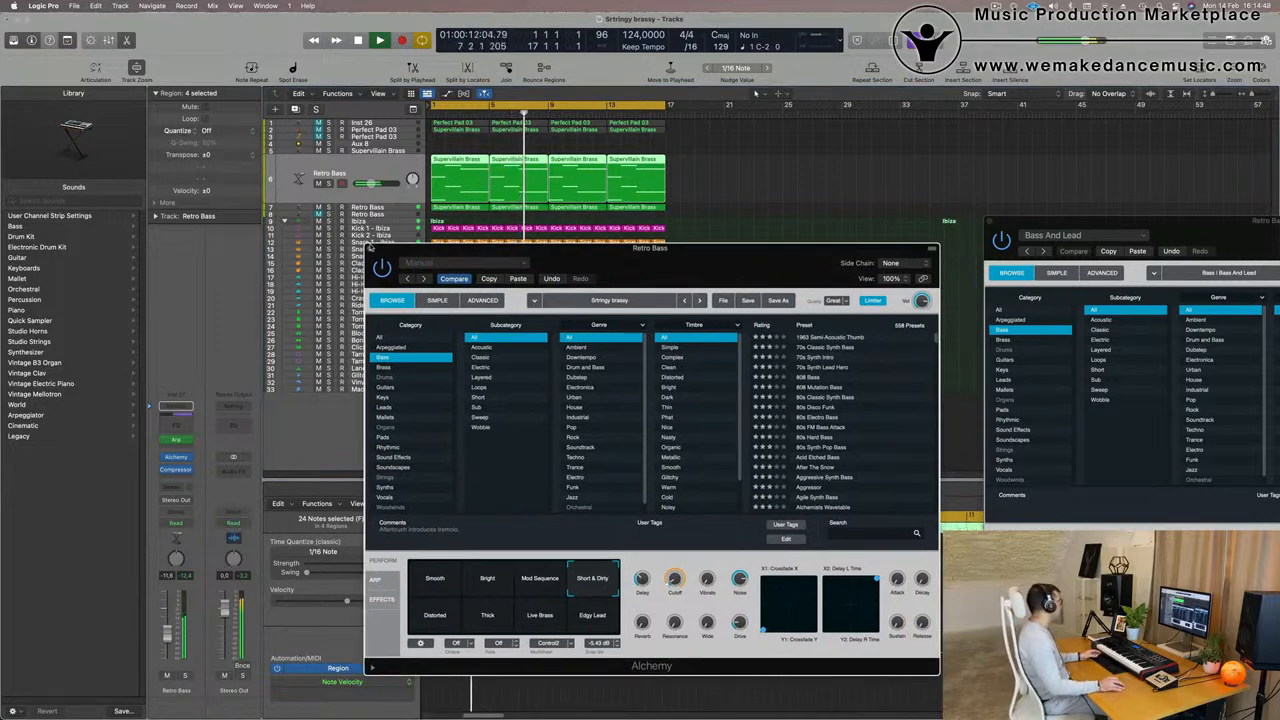
pyautogui.click(370, 249)
# - Unmute the Inst 26 pad track, raise its volume to about -17.4 dB, and add a Compressor after its Channel EQ
pyautogui.click(366, 123)
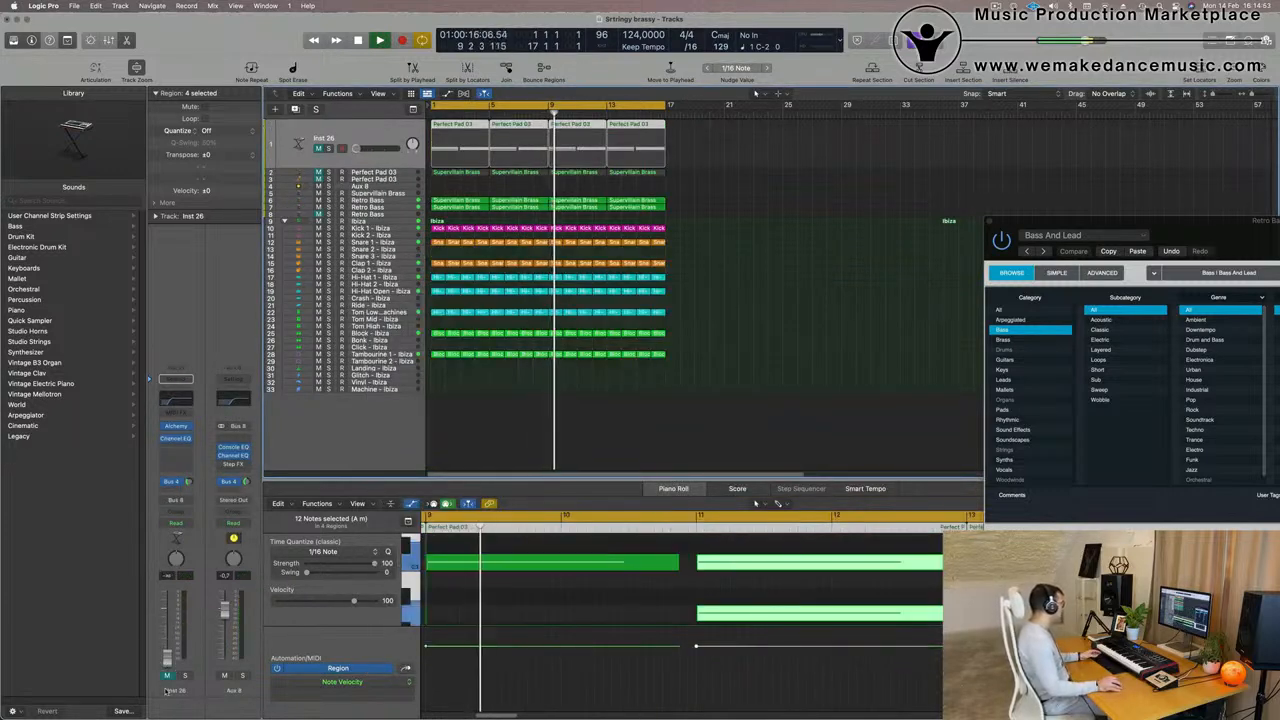
pyautogui.click(166, 672)
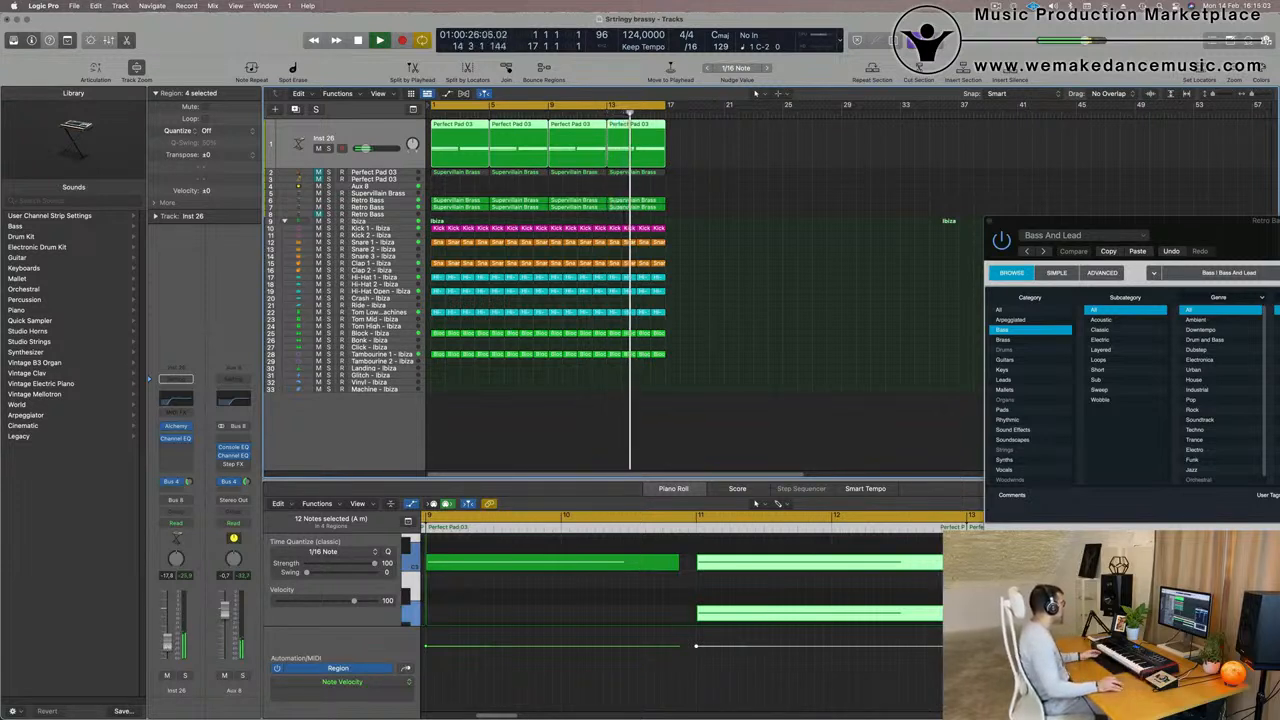
pyautogui.press('x')
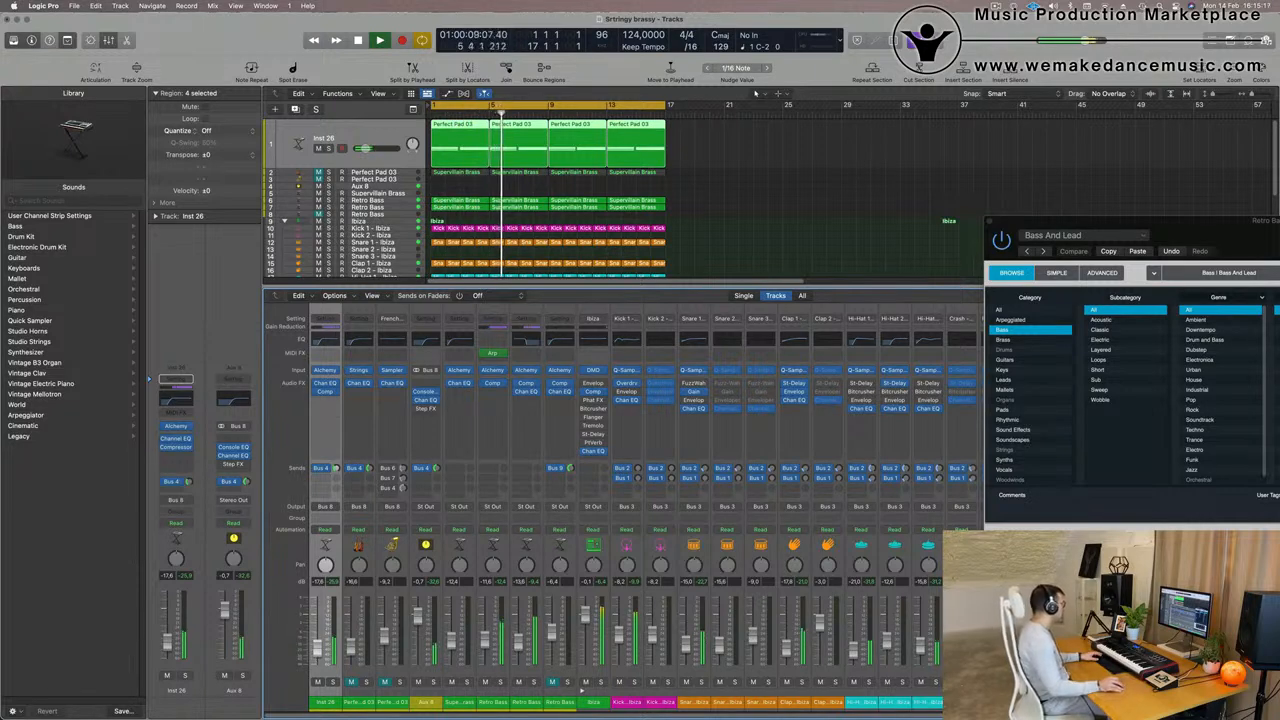
pyautogui.click(779, 192)
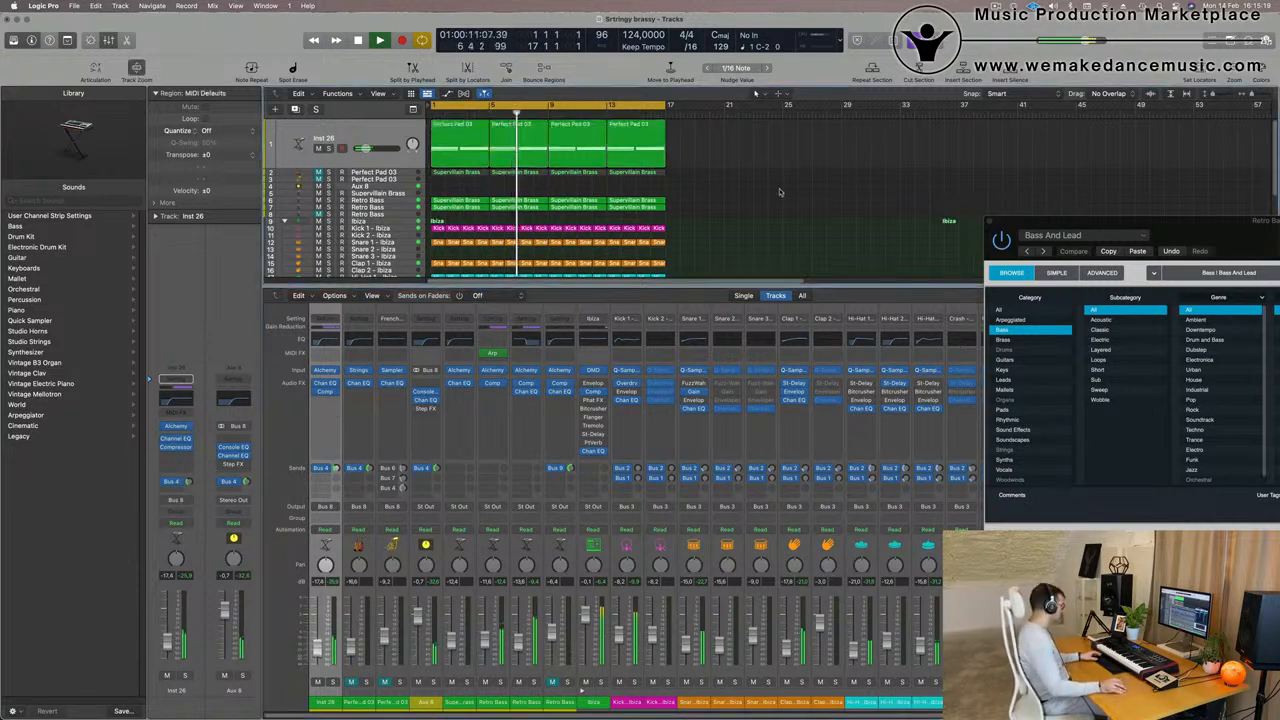
pyautogui.press('x')
pyautogui.press('super+Right')
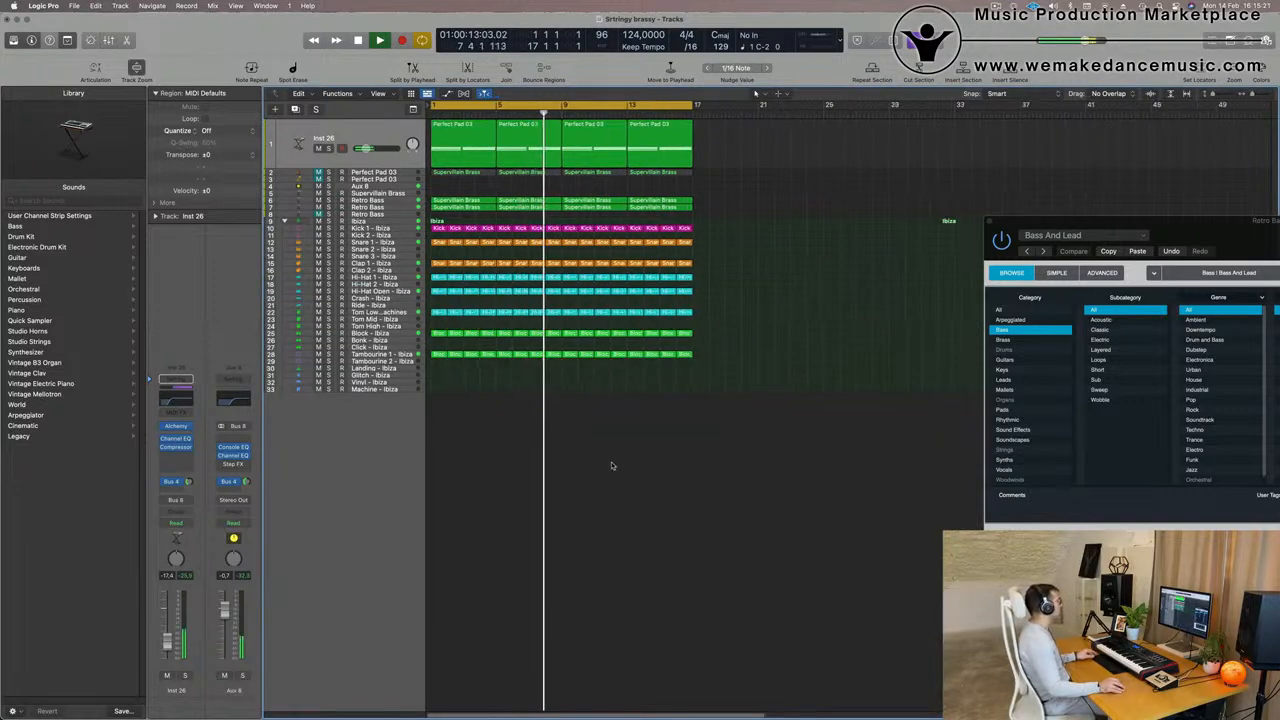
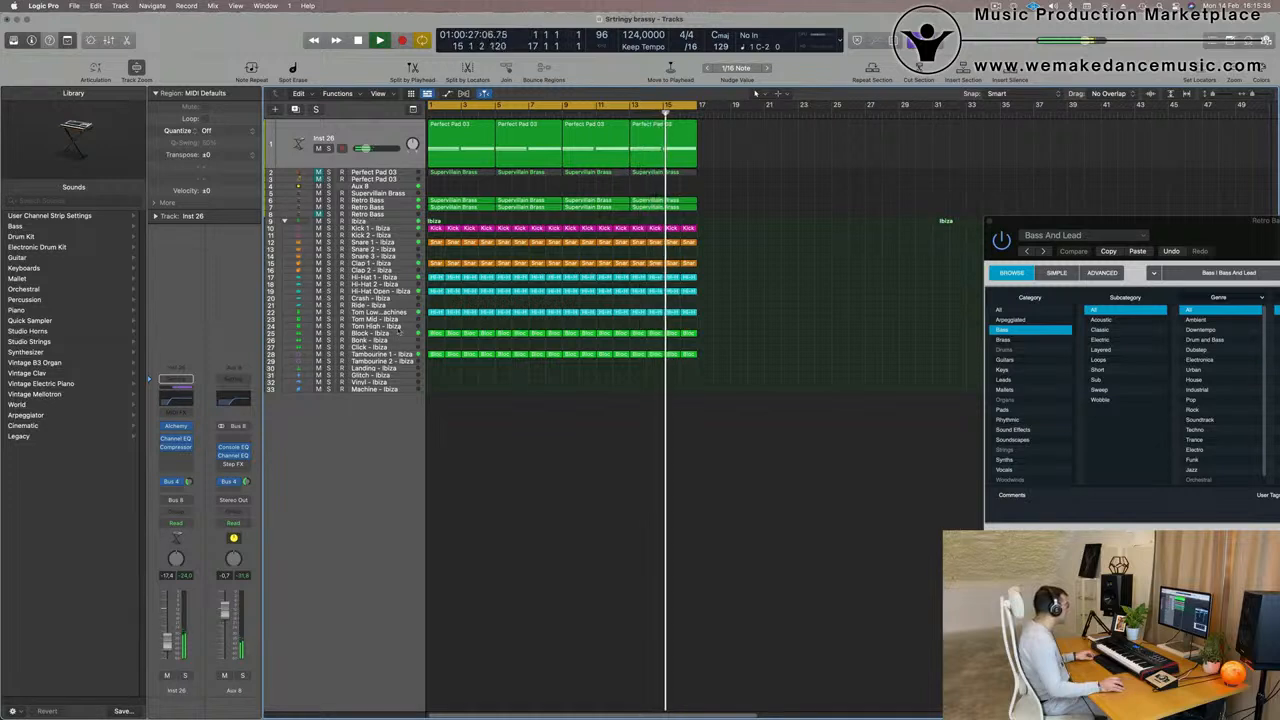
# - Copy the Block - Ibiza region to the Bonk - Ibiza track, repeat it across 16 bars, and set the track's volume to about -13.4 dB
pyautogui.click(434, 335)
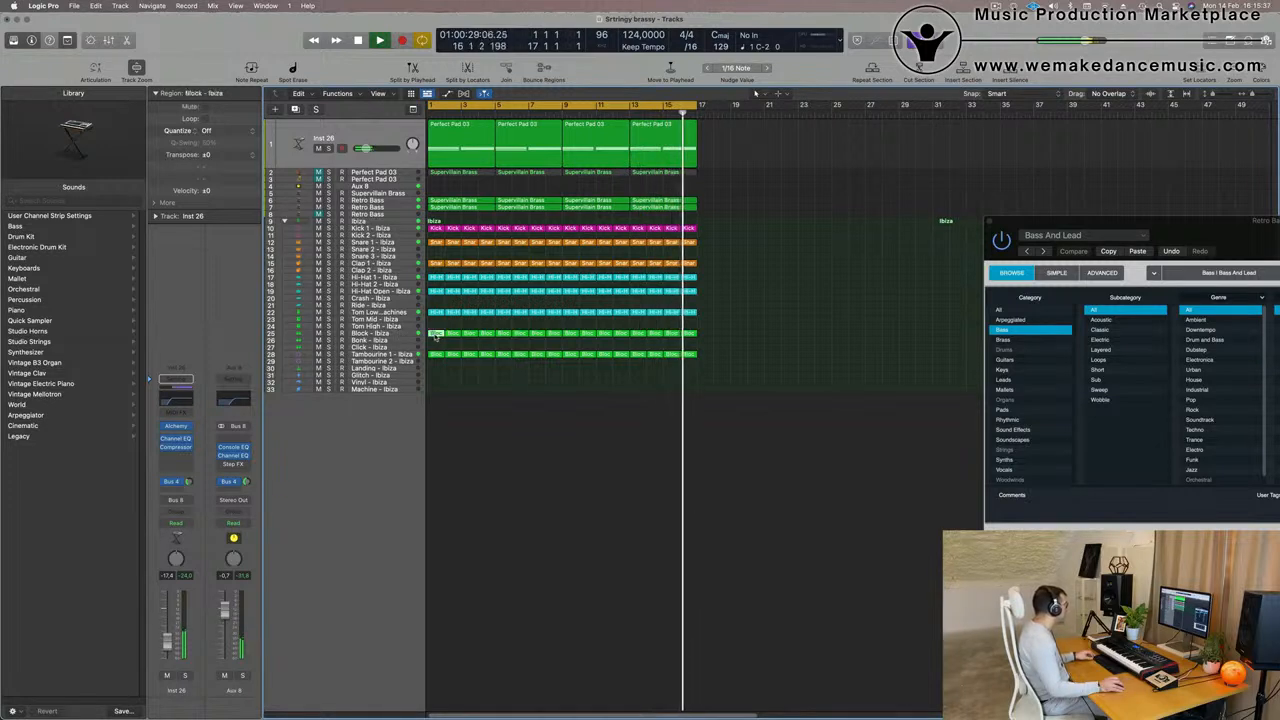
pyautogui.moveTo(435, 338); pyautogui.dragTo(432, 338)
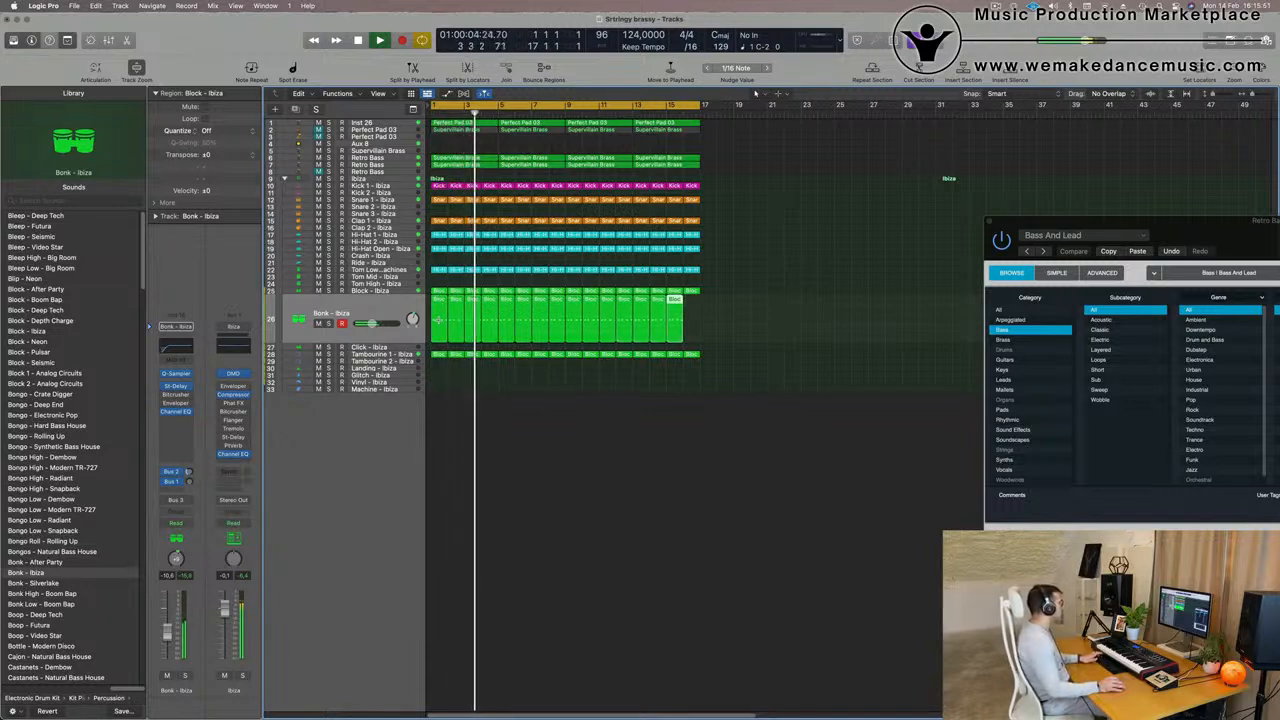
pyautogui.click(390, 310)
pyautogui.press('space')
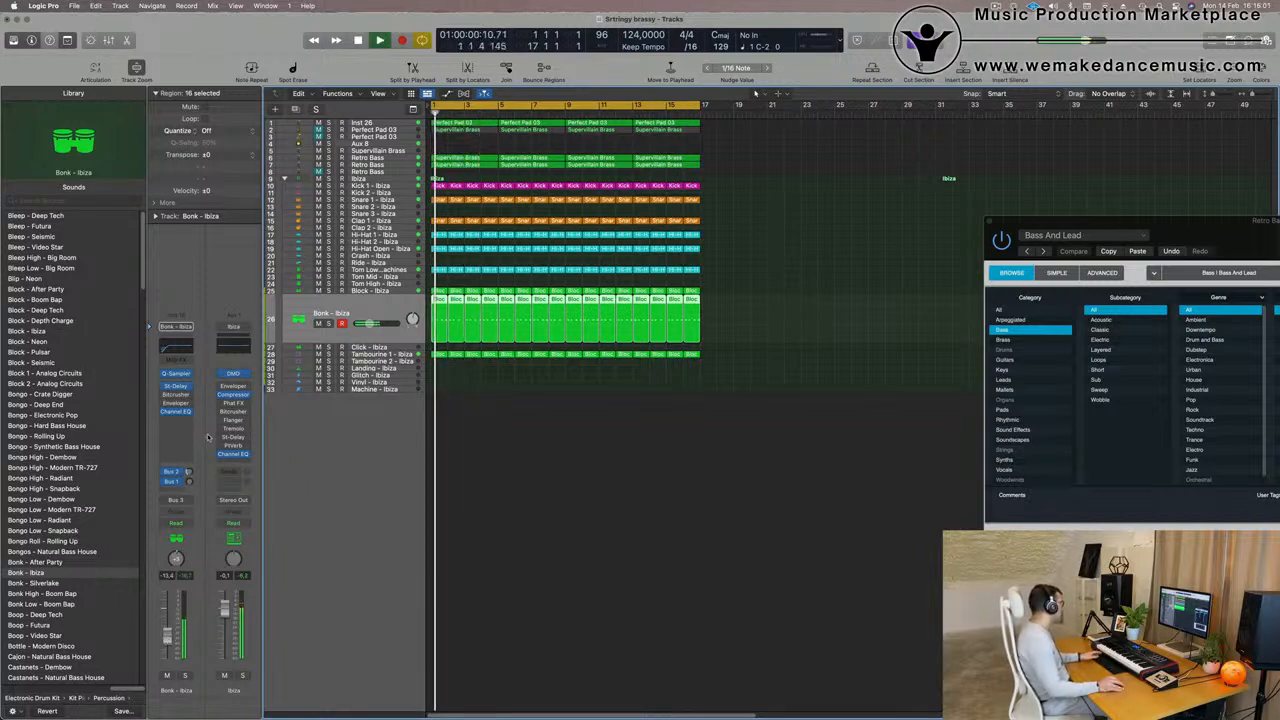
# - Add a send to Bus 1 (Drum Machine Designer-Delay) on the Bonk - Ibiza track and set its level to about -10 dB
pyautogui.click(170, 492)
pyautogui.moveTo(172, 505)
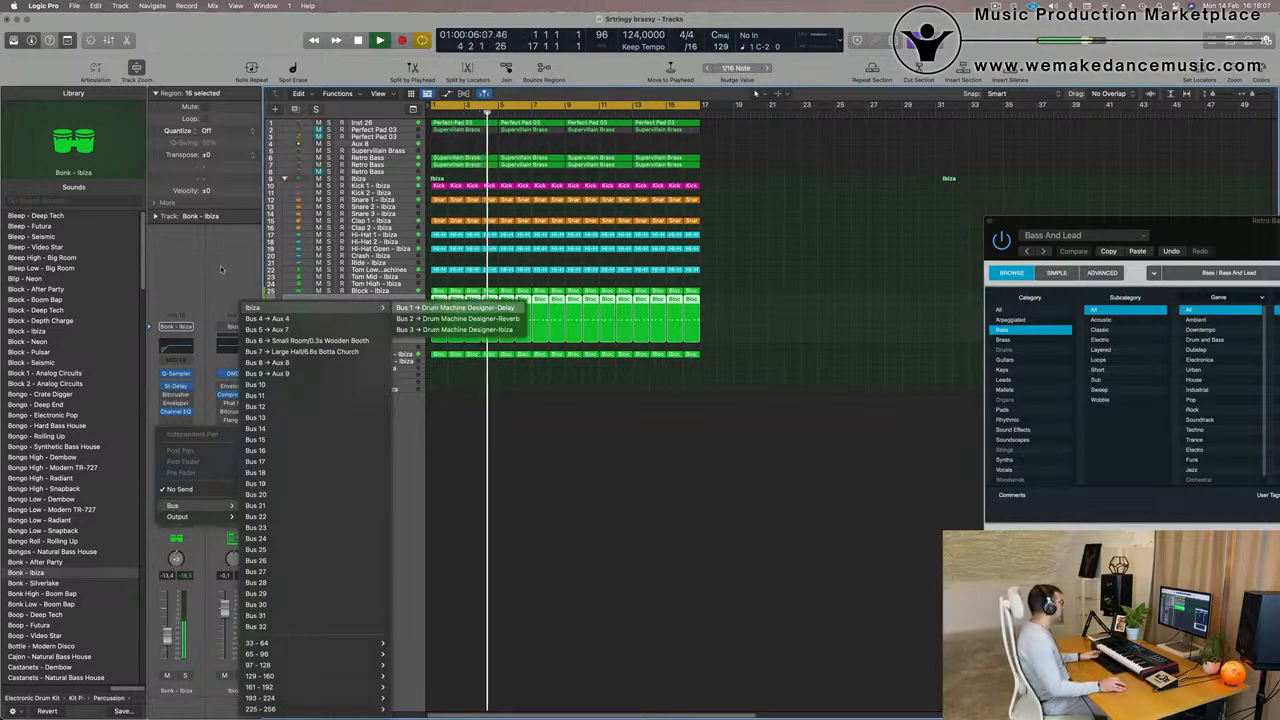
pyautogui.click(461, 307)
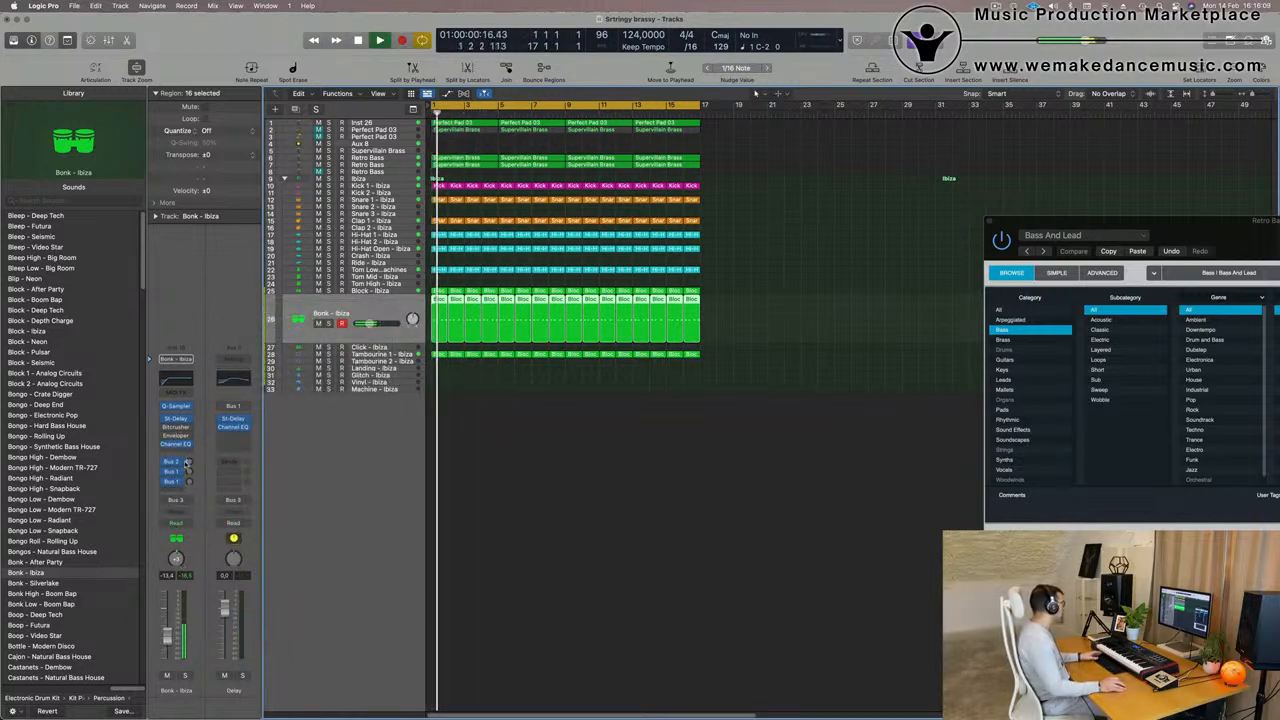
pyautogui.moveTo(190, 482)
pyautogui.mouseDown()
pyautogui.moveTo(190, 455)
pyautogui.moveTo(194, 477)
pyautogui.mouseUp()
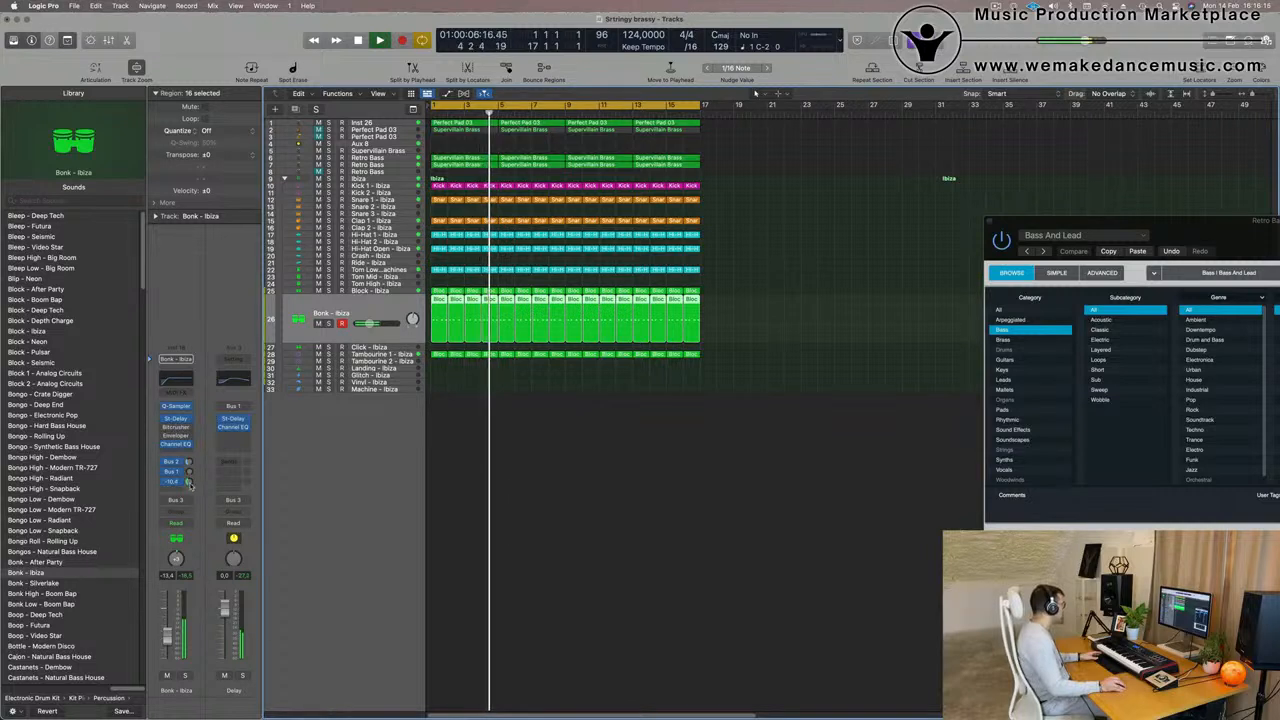
pyautogui.doubleClick(190, 482)
pyautogui.click(471, 543)
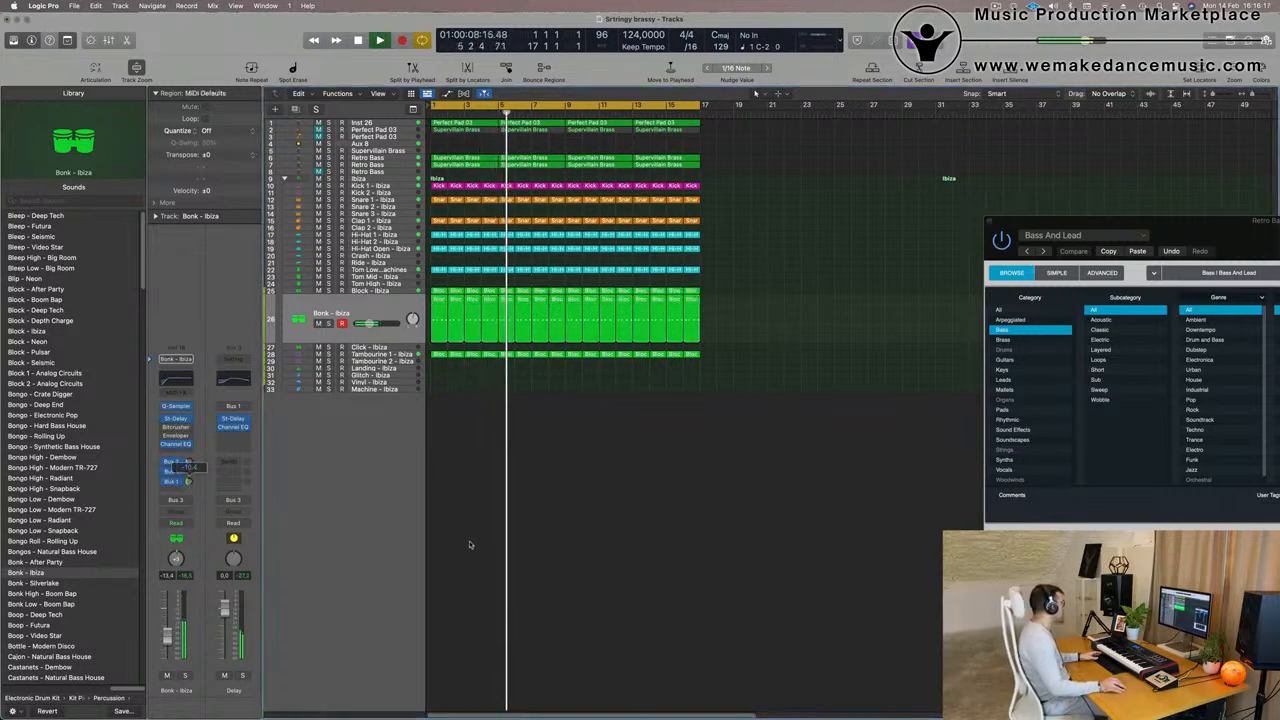
# - Raise the Inst 26 pad's Channel EQ low cut to about 430 Hz and set the track's volume to about -13.6 dB
pyautogui.scroll(1, 668, 551)
pyautogui.scroll(4, 668, 551)
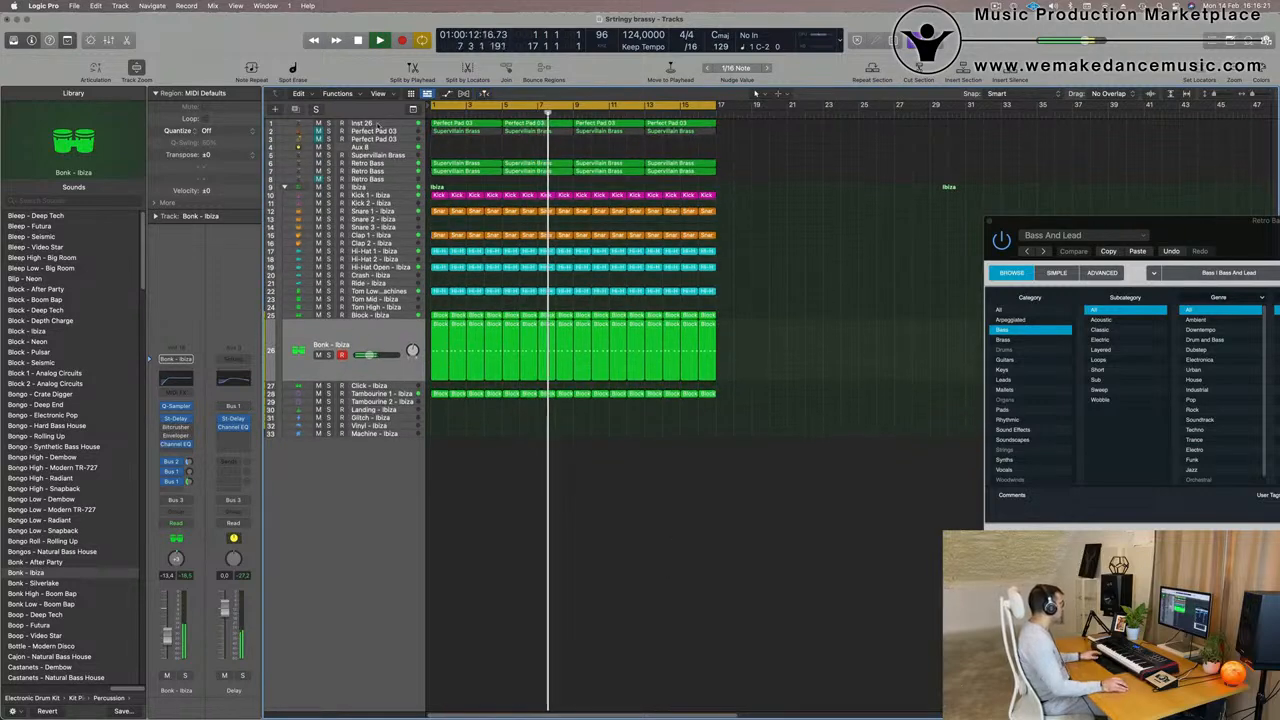
pyautogui.click(363, 124)
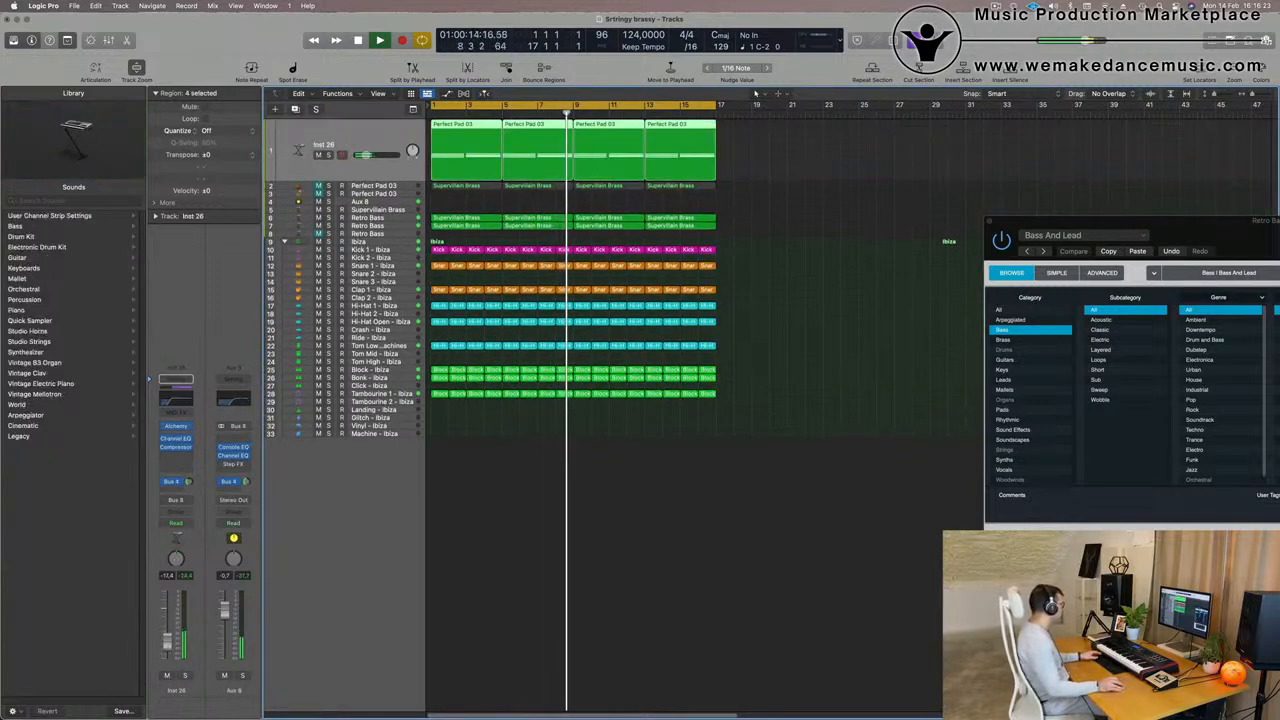
pyautogui.click(176, 398)
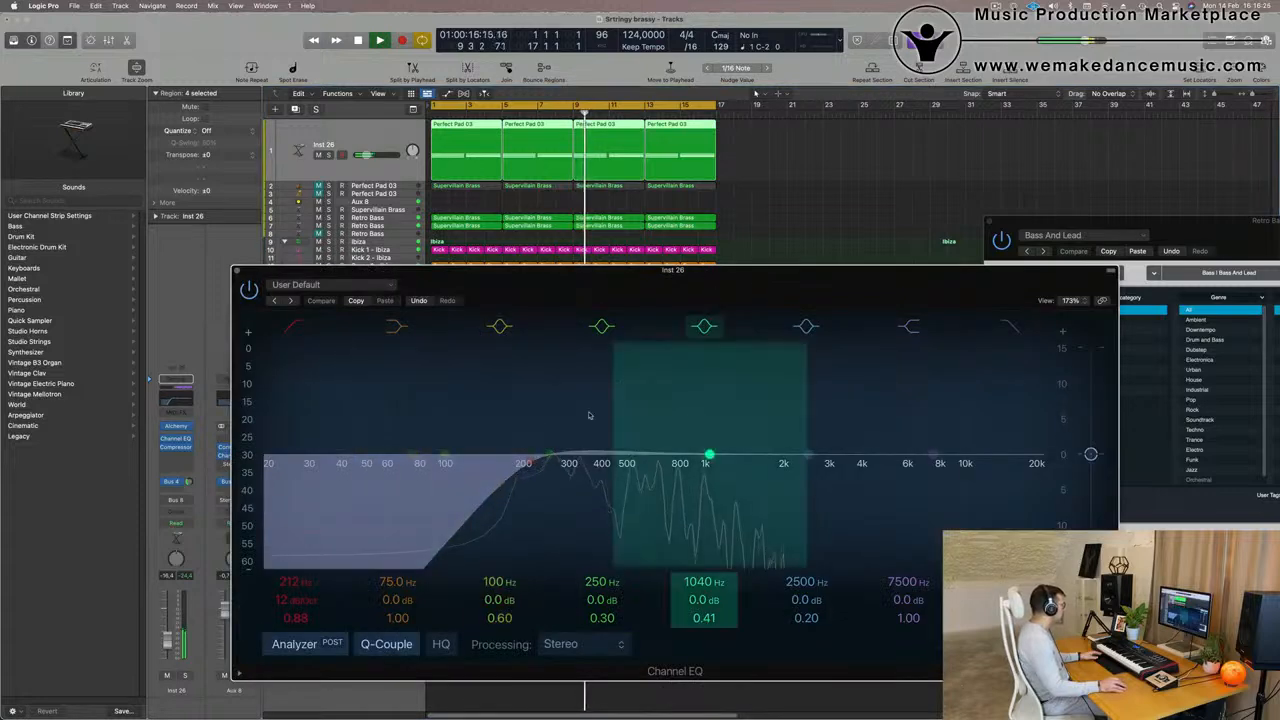
pyautogui.moveTo(549, 460); pyautogui.dragTo(594, 468)
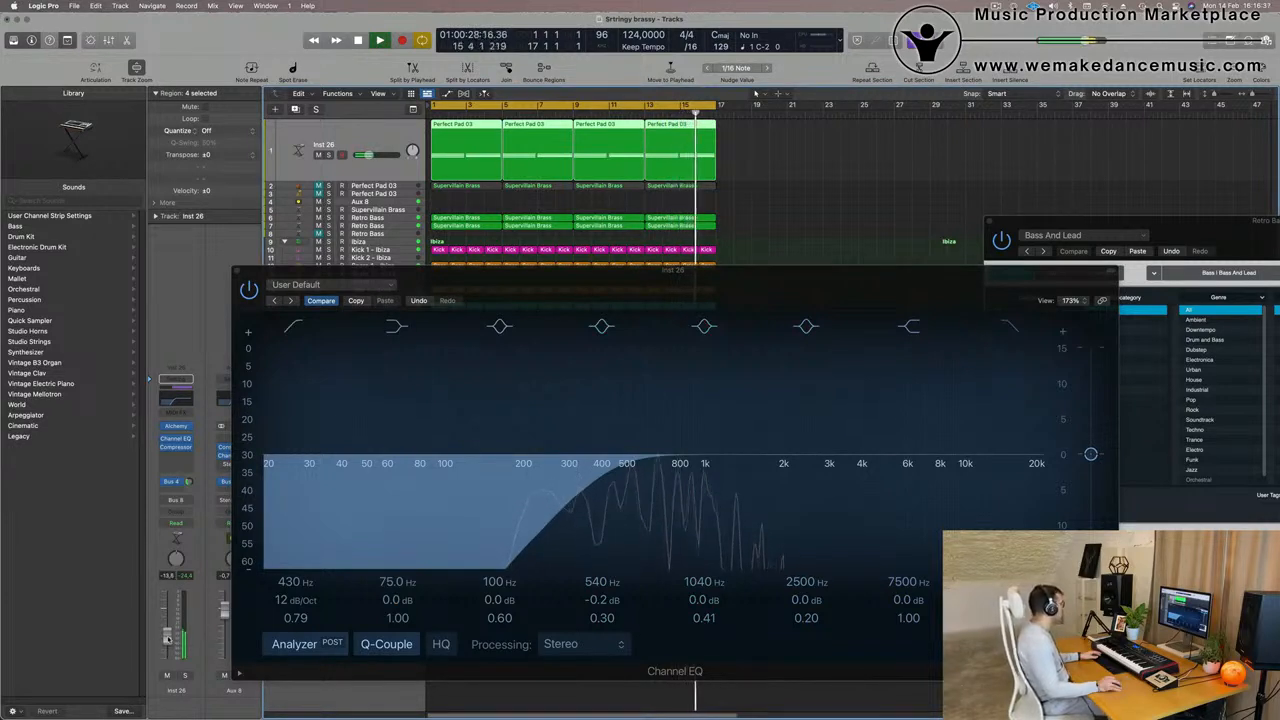
# - Set Cutoff in the Inst 26 pad's Alchemy to about 41%, and close its Alchemy and Channel EQ windows
pyautogui.moveTo(707, 272); pyautogui.dragTo(912, 271)
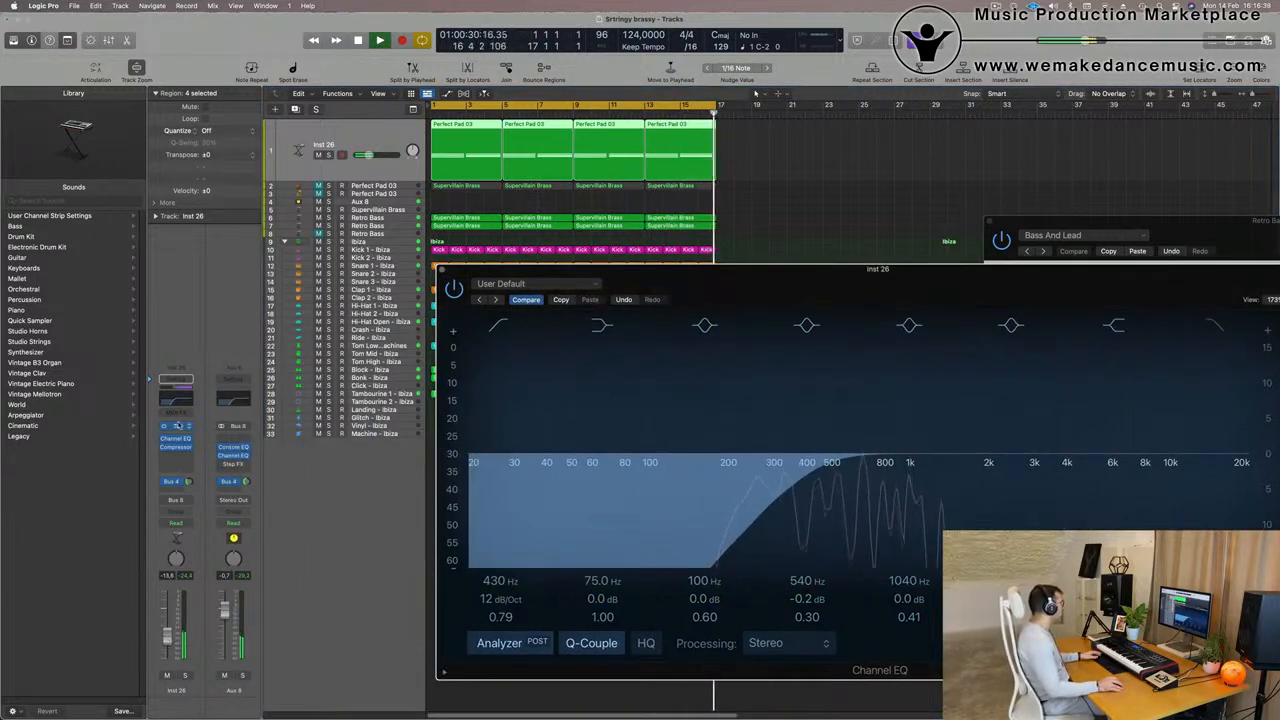
pyautogui.click(178, 426)
pyautogui.click(178, 426)
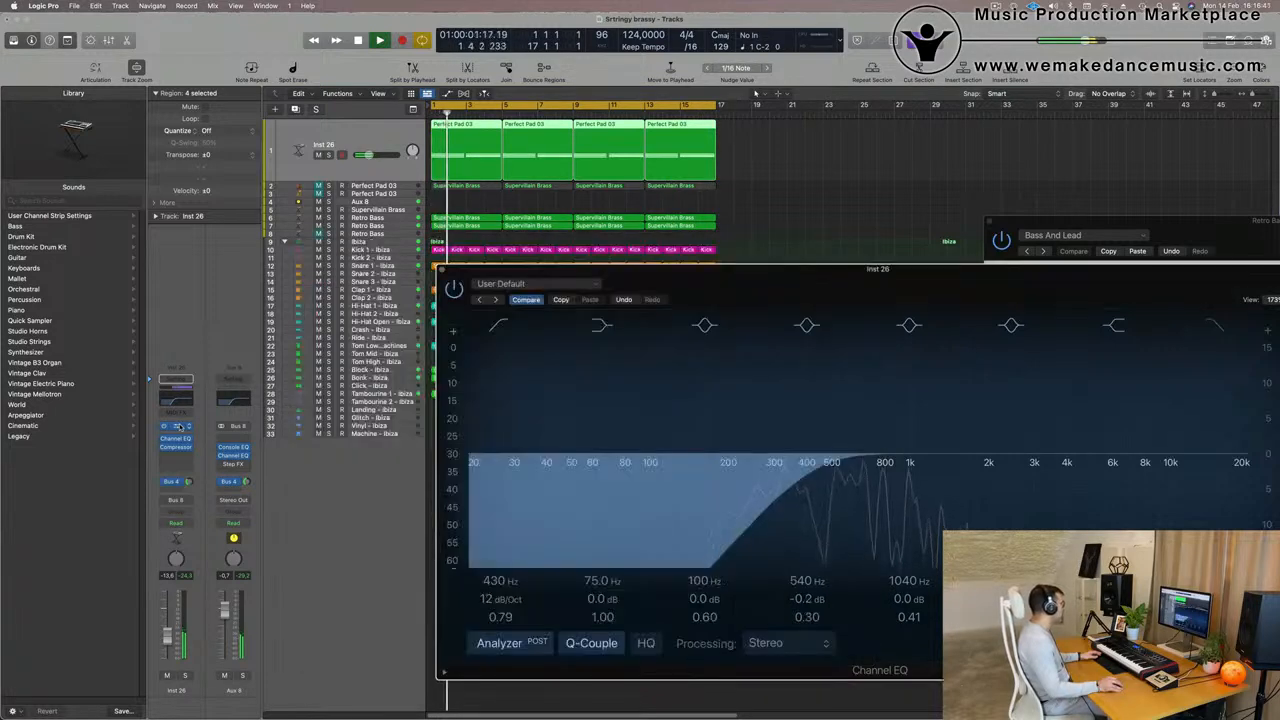
pyautogui.click(178, 426)
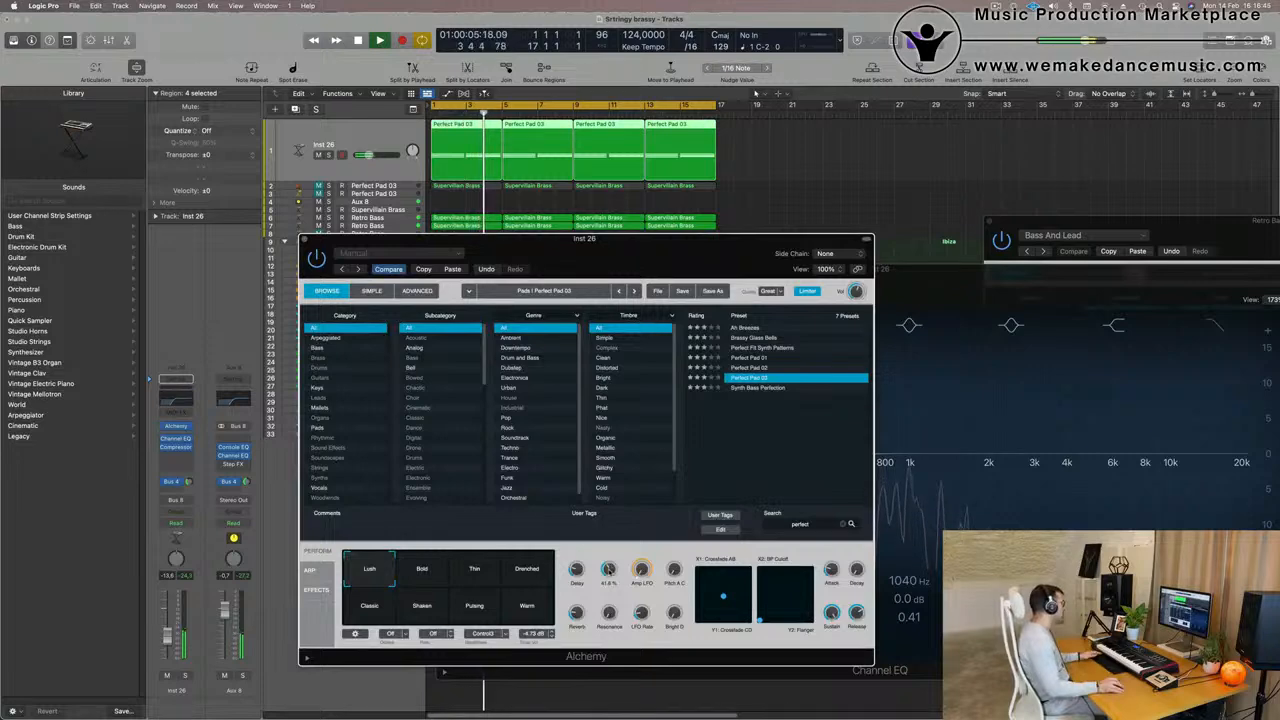
pyautogui.moveTo(579, 246); pyautogui.dragTo(731, 324)
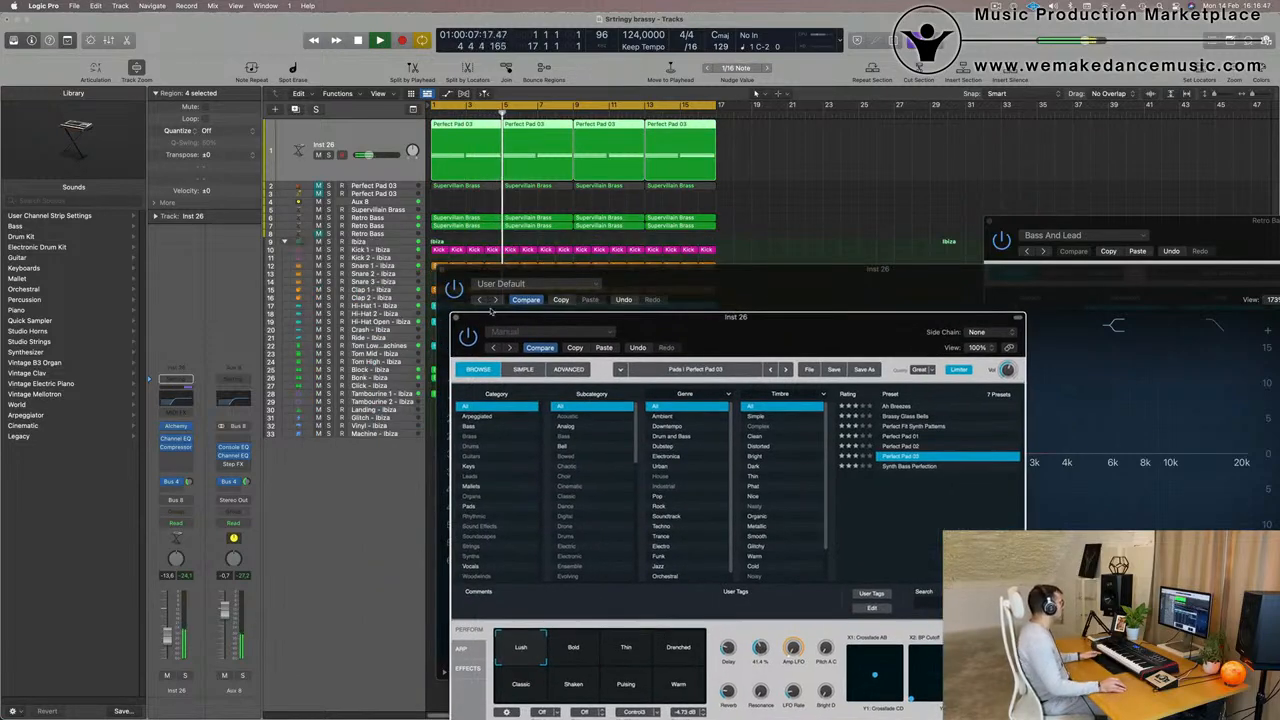
pyautogui.click(456, 318)
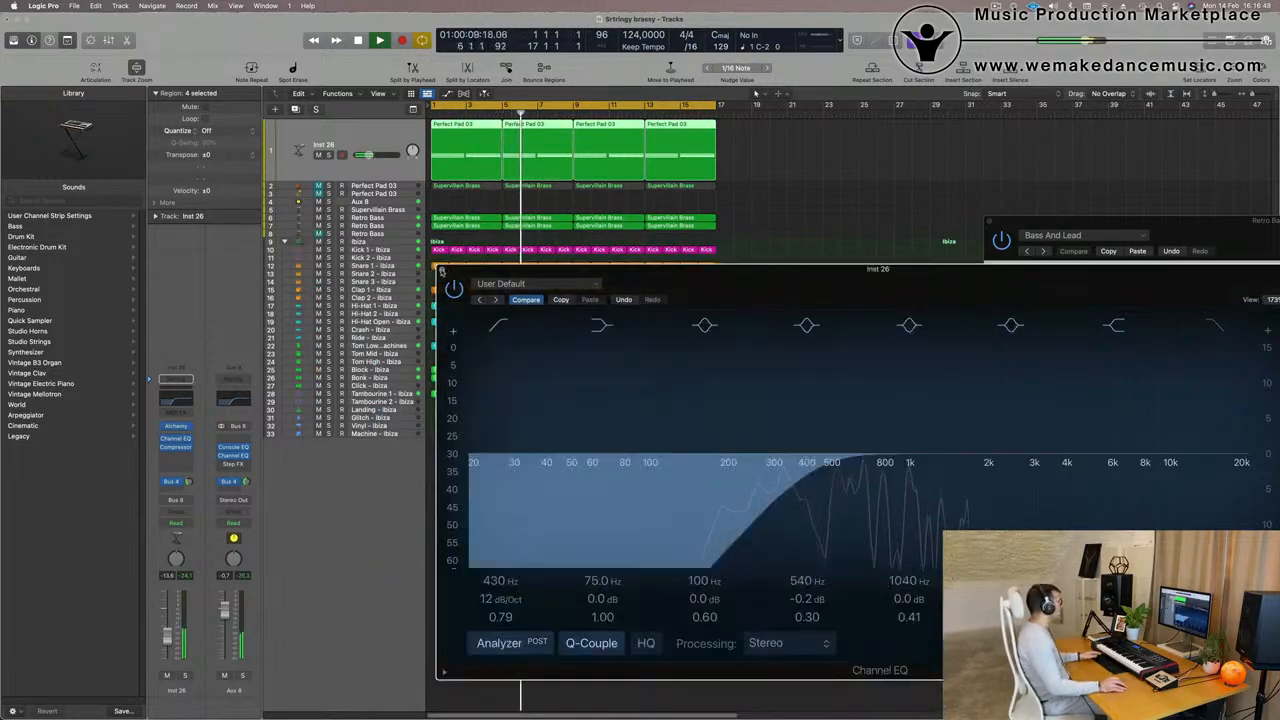
pyautogui.click(440, 269)
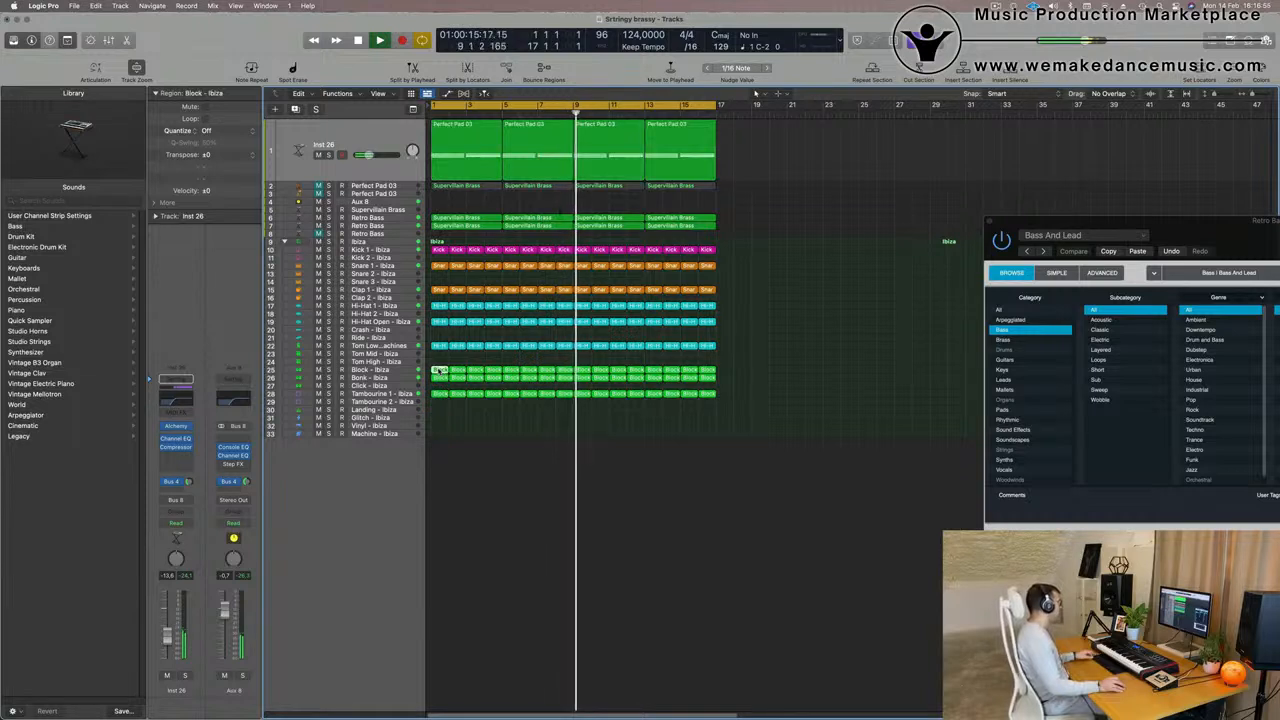
# - Copy the first Block - Ibiza region to the Tom Mid - Ibiza track and open the copy in the Piano Roll
pyautogui.moveTo(440, 370); pyautogui.dragTo(440, 356)
pyautogui.press('e')
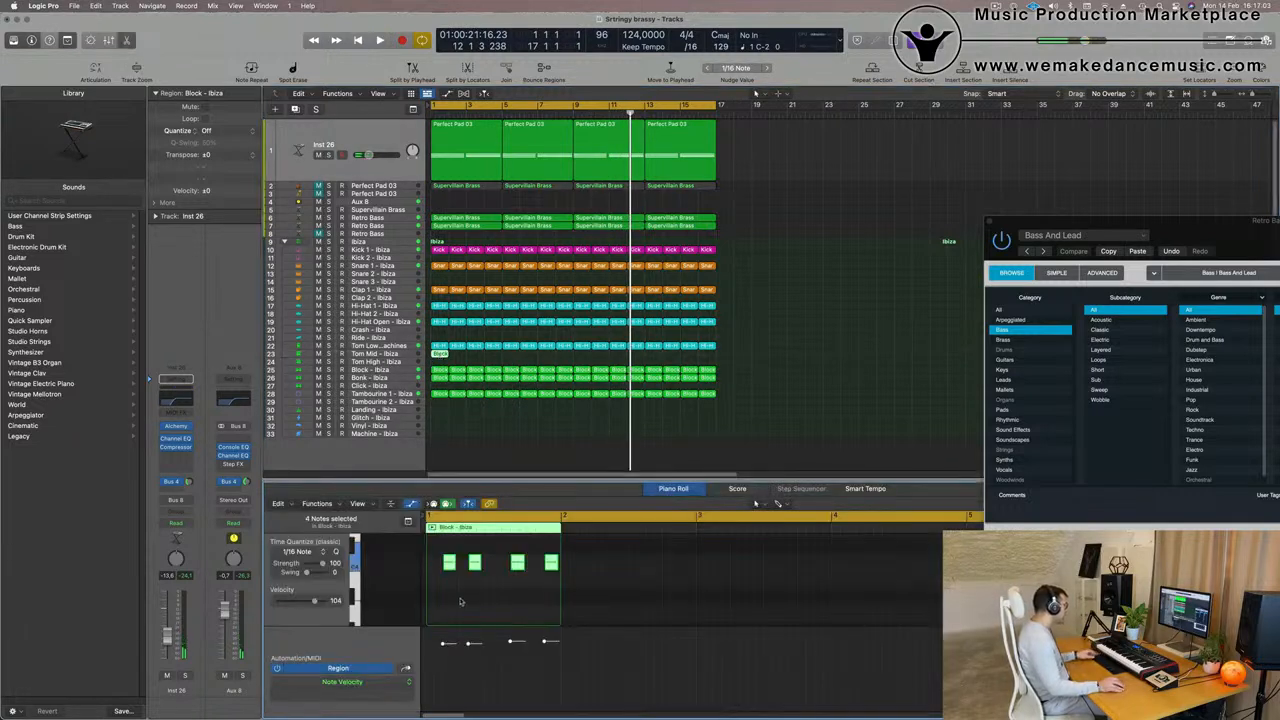
pyautogui.scroll(5, 488, 597)
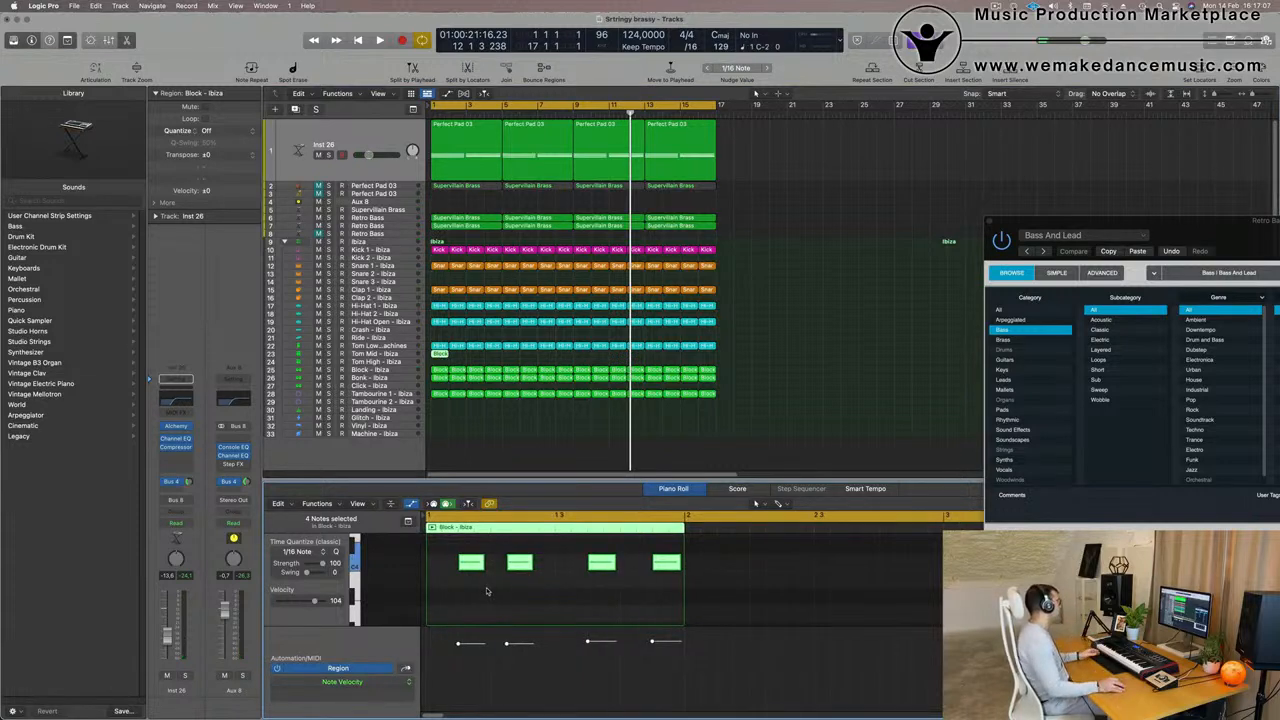
# - Move the first and third notes of the Tom Mid region one 1/16 note earlier and delete the second and fourth
pyautogui.click(487, 591)
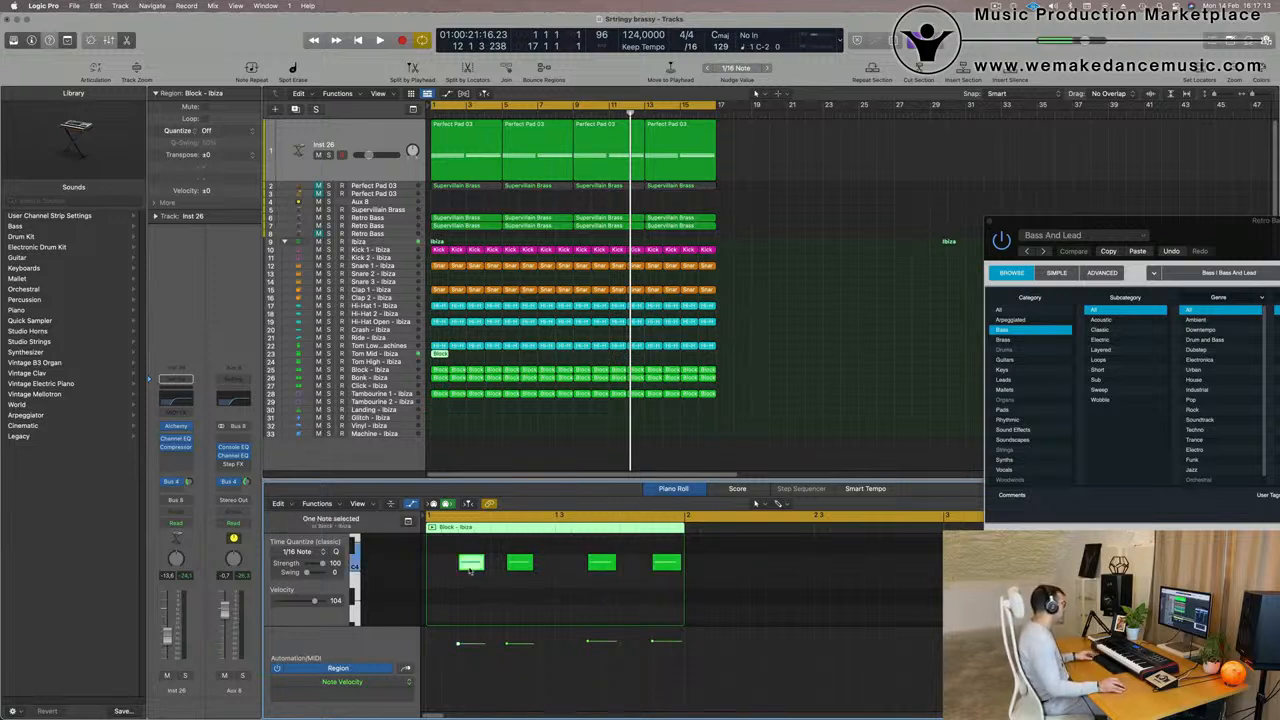
pyautogui.moveTo(470, 570); pyautogui.dragTo(455, 570)
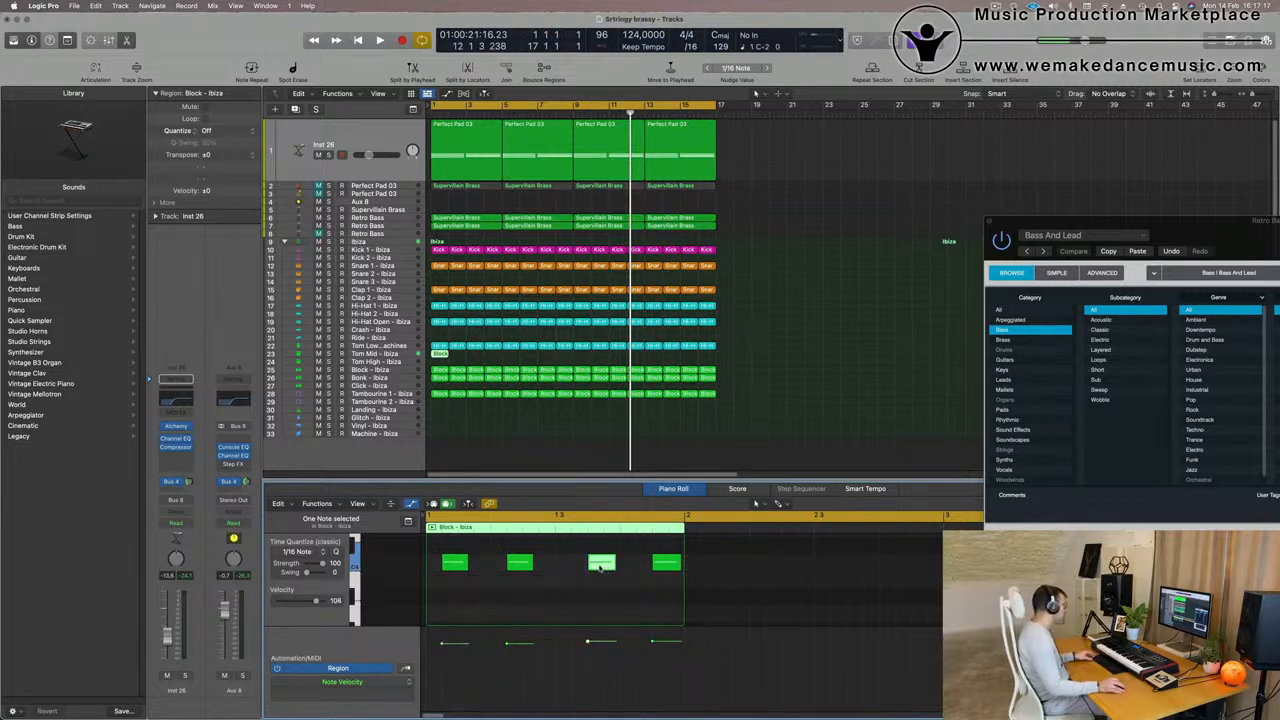
pyautogui.moveTo(601, 566); pyautogui.dragTo(588, 568)
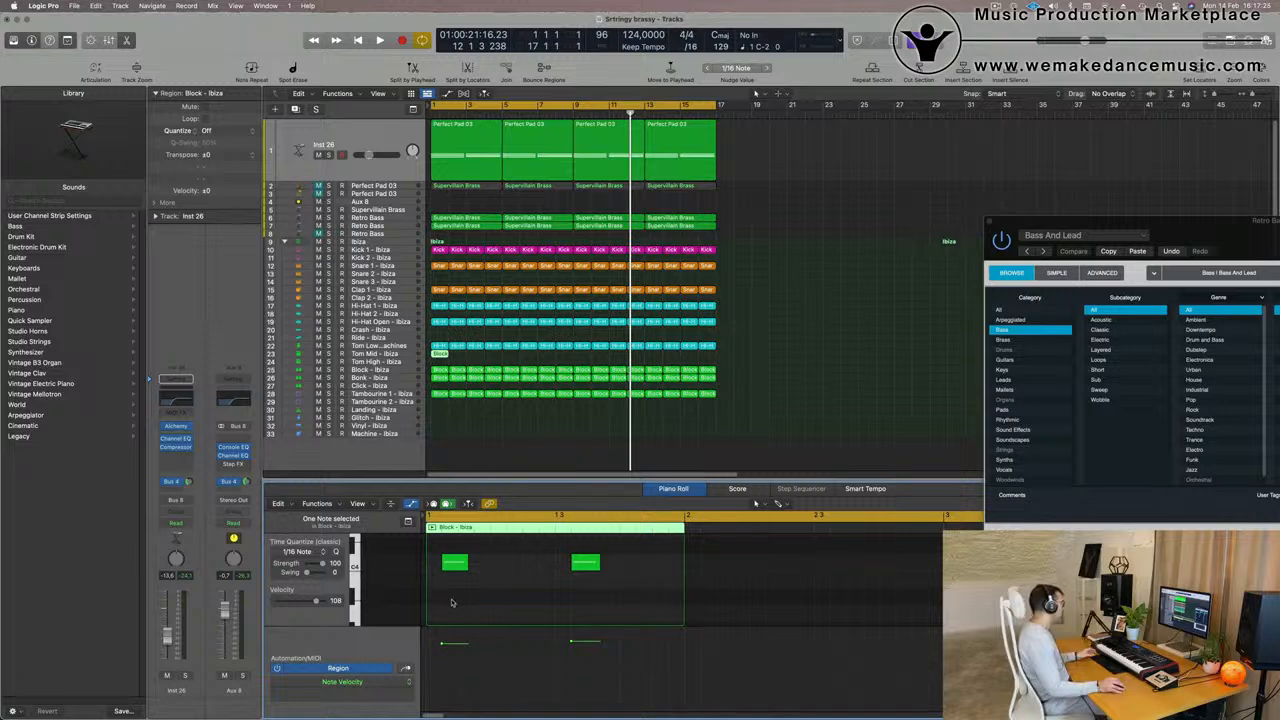
# - Transpose the two remaining Tom Mid notes to a lower pitch and play the arrangement from the start
pyautogui.moveTo(451, 602); pyautogui.dragTo(642, 563)
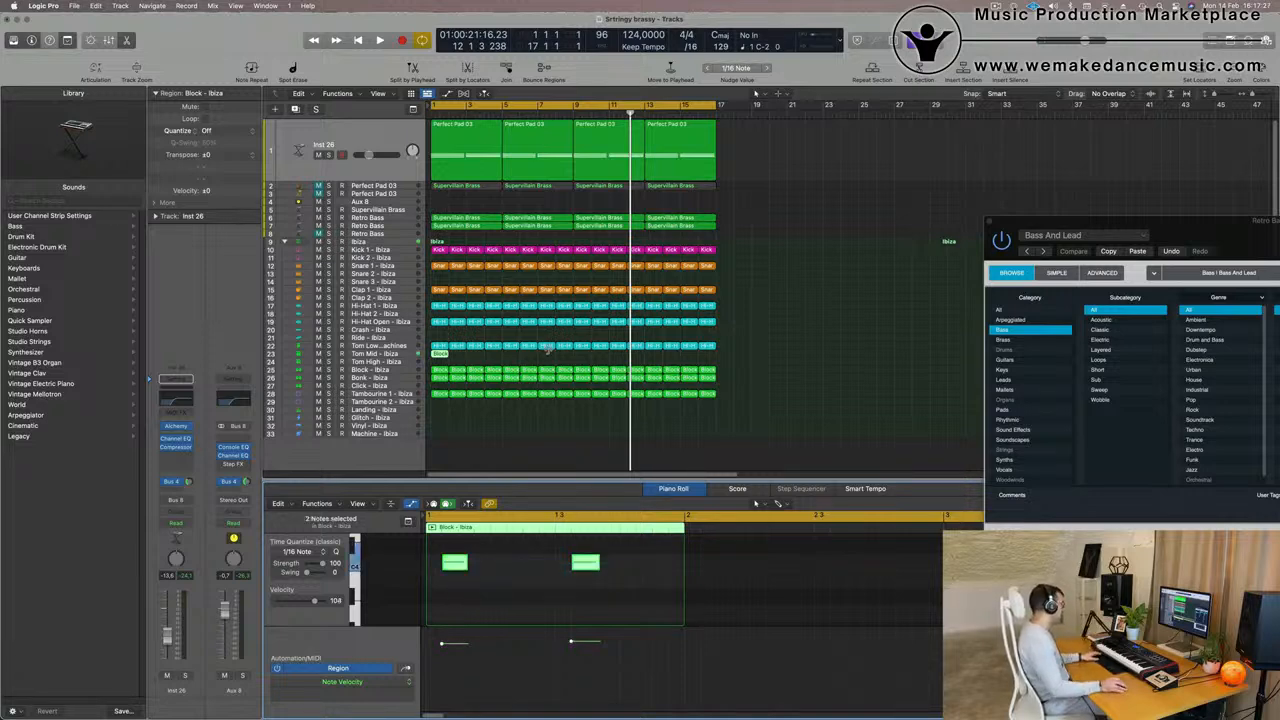
pyautogui.press('space')
pyautogui.click(398, 353)
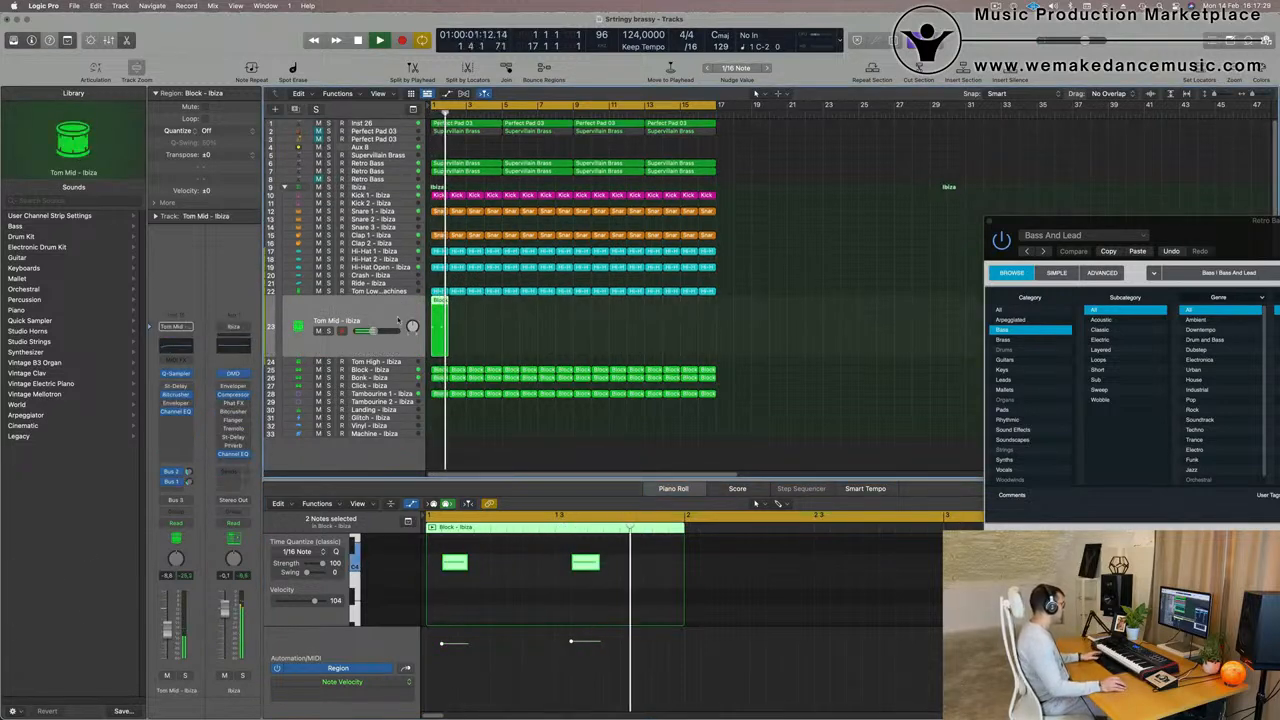
pyautogui.press('space')
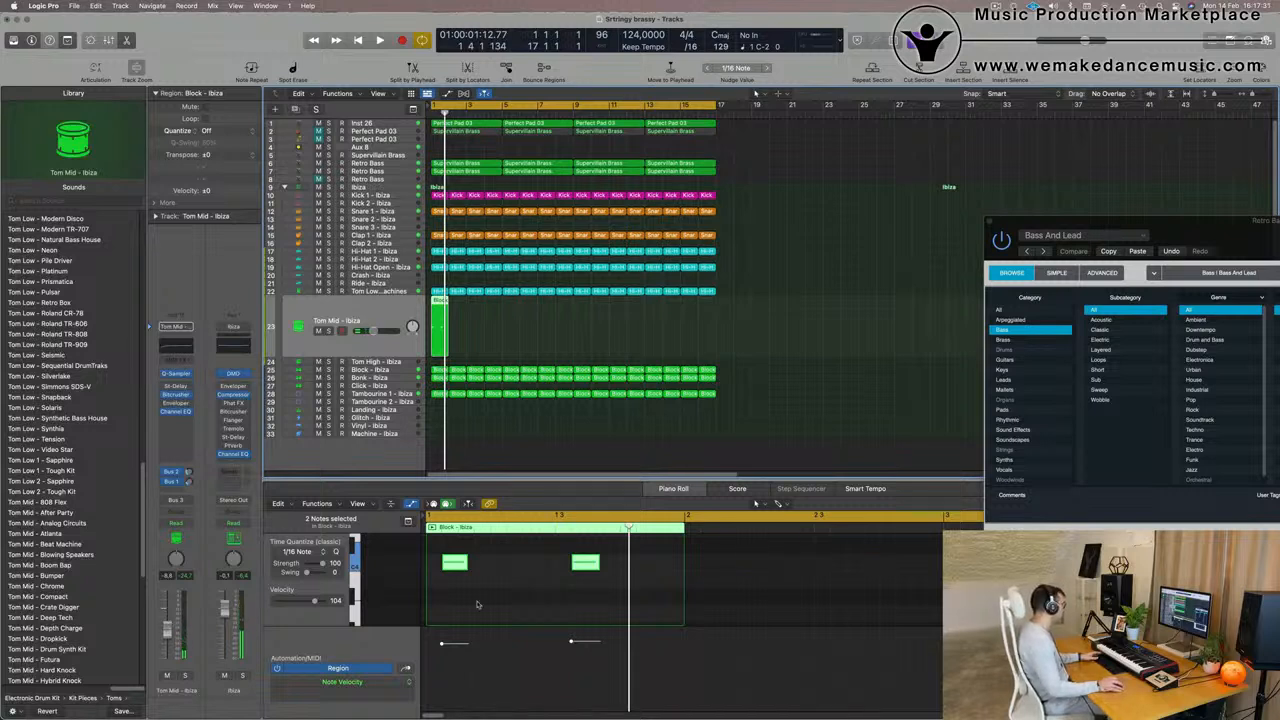
pyautogui.moveTo(613, 602); pyautogui.dragTo(428, 563)
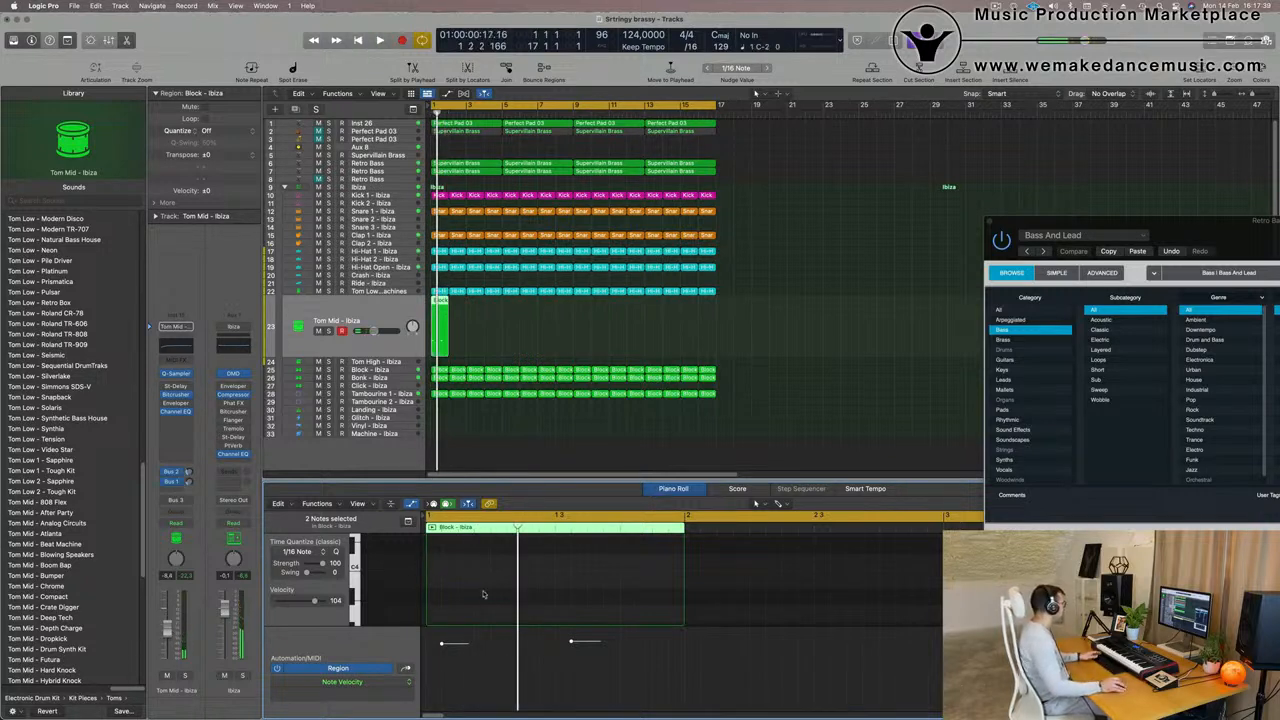
pyautogui.scroll(-5, 412, 593)
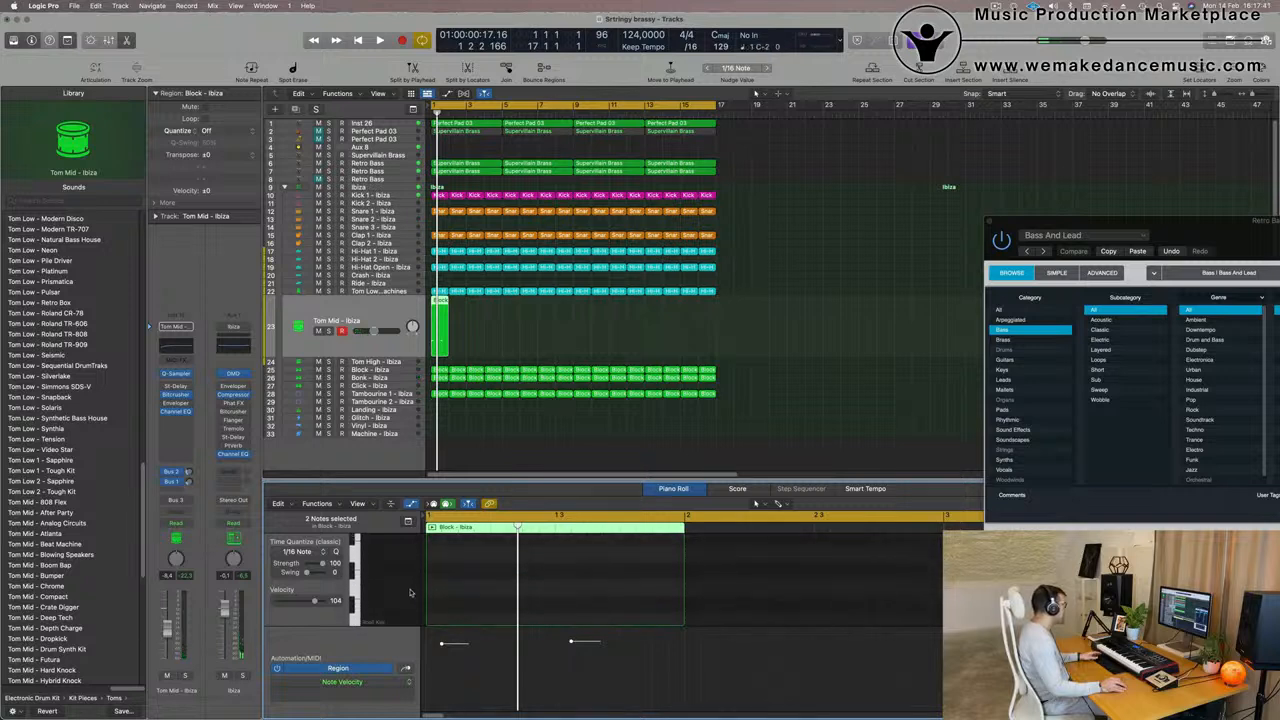
pyautogui.press('space')
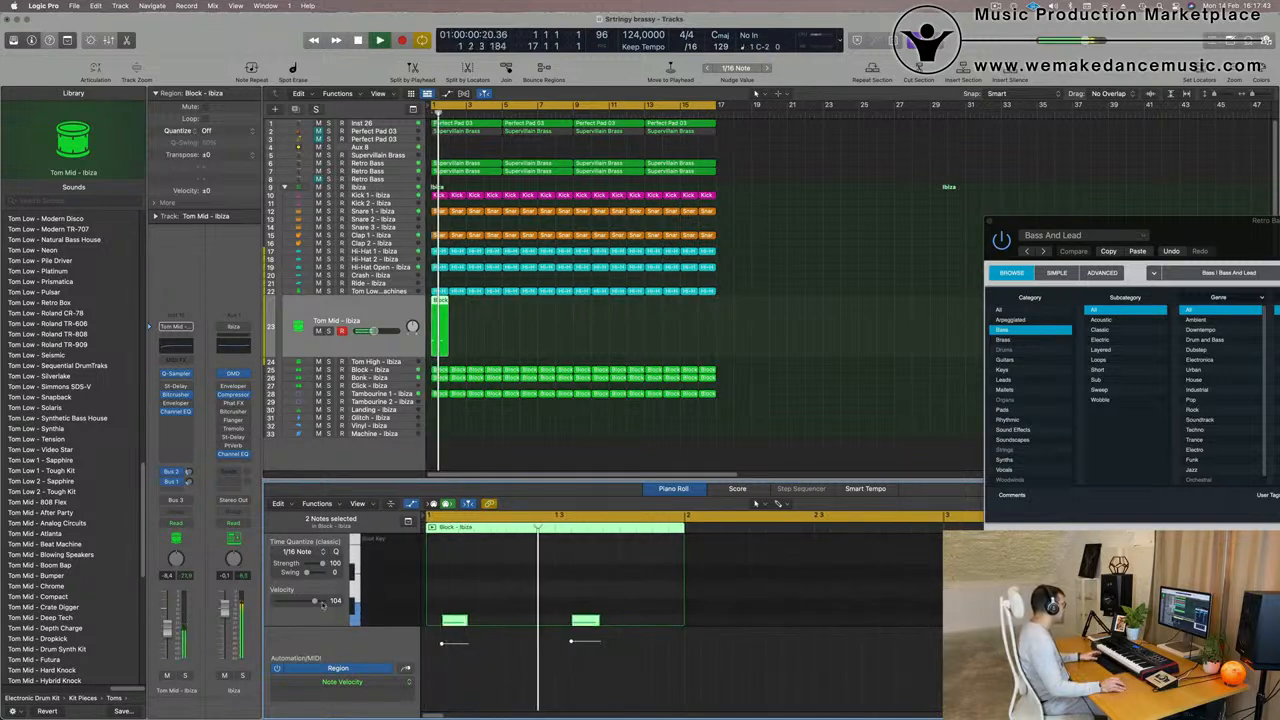
# - Repeat the one-bar Tom Mid region until it fills all 16 bars
pyautogui.click(432, 340)
pyautogui.press('super+r')
pyautogui.press('super+r')
pyautogui.press('super+r')
pyautogui.press('super+r')
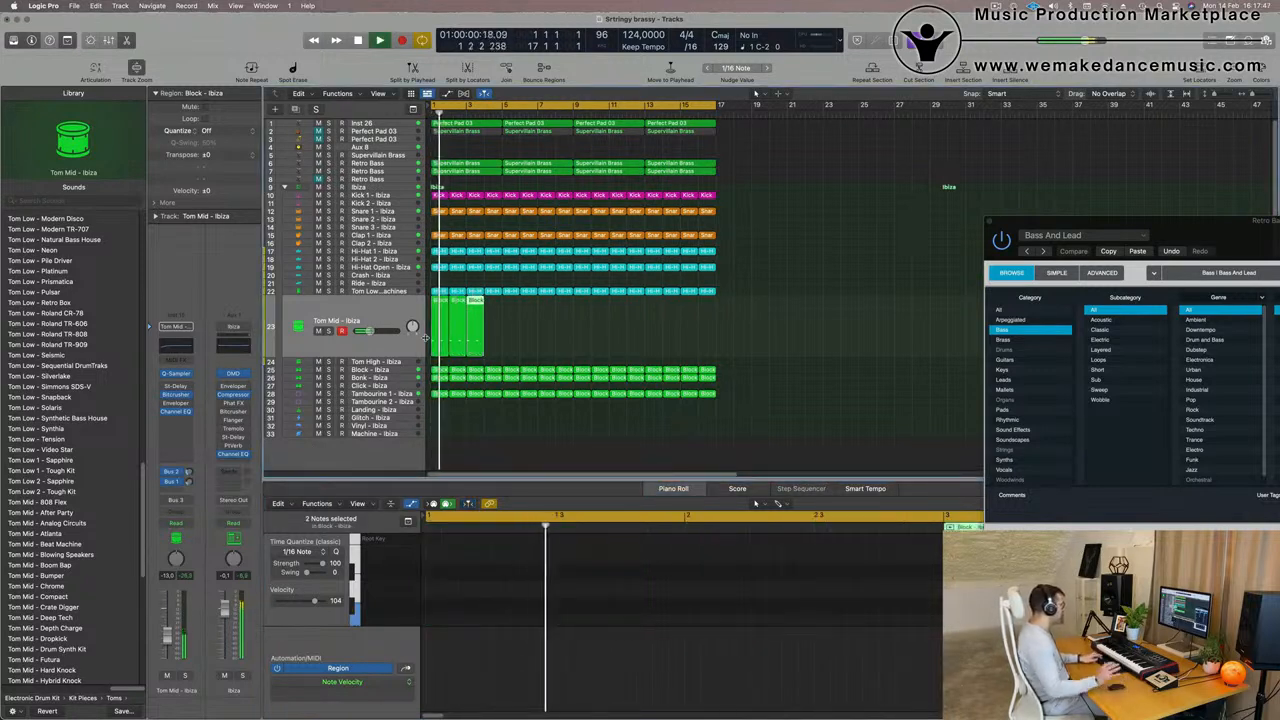
pyautogui.press('super+r')
pyautogui.press('super+r')
pyautogui.press('super+r')
pyautogui.press('super+r')
pyautogui.press('super+r')
pyautogui.press('super+r')
pyautogui.press('super+r')
pyautogui.press('super+r')
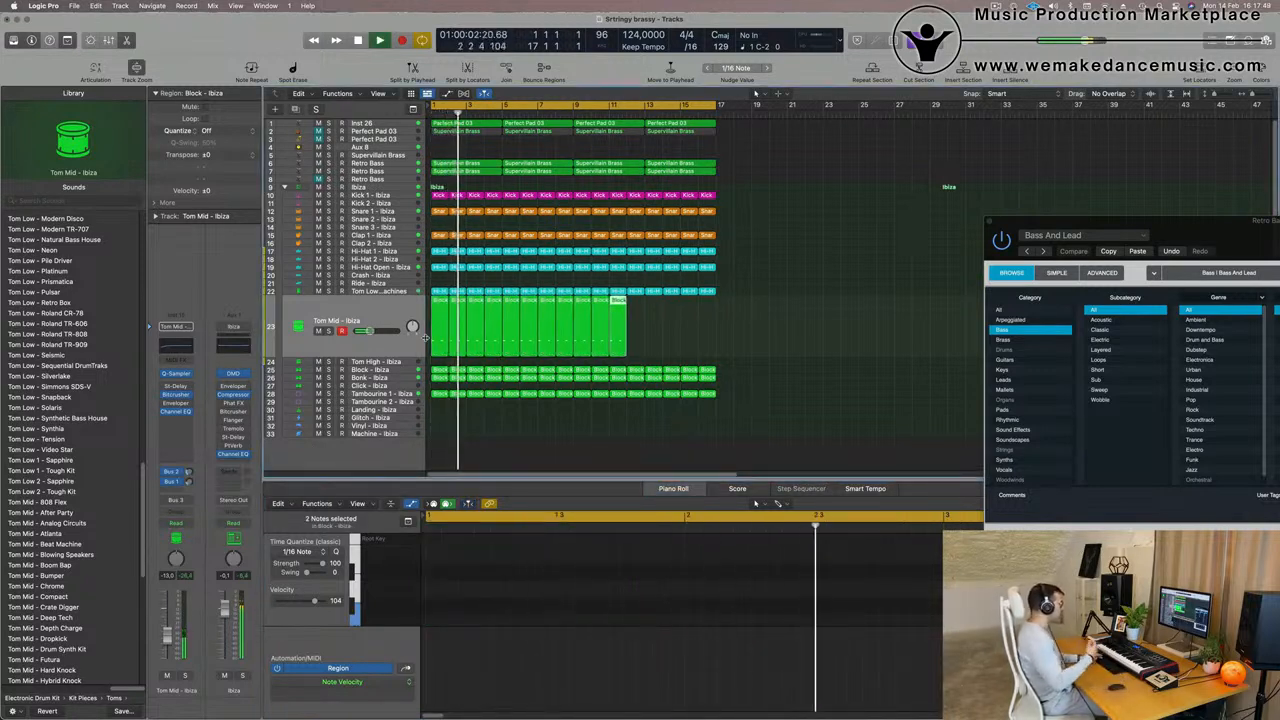
pyautogui.press('super+r')
pyautogui.press('super+r')
pyautogui.press('super+r')
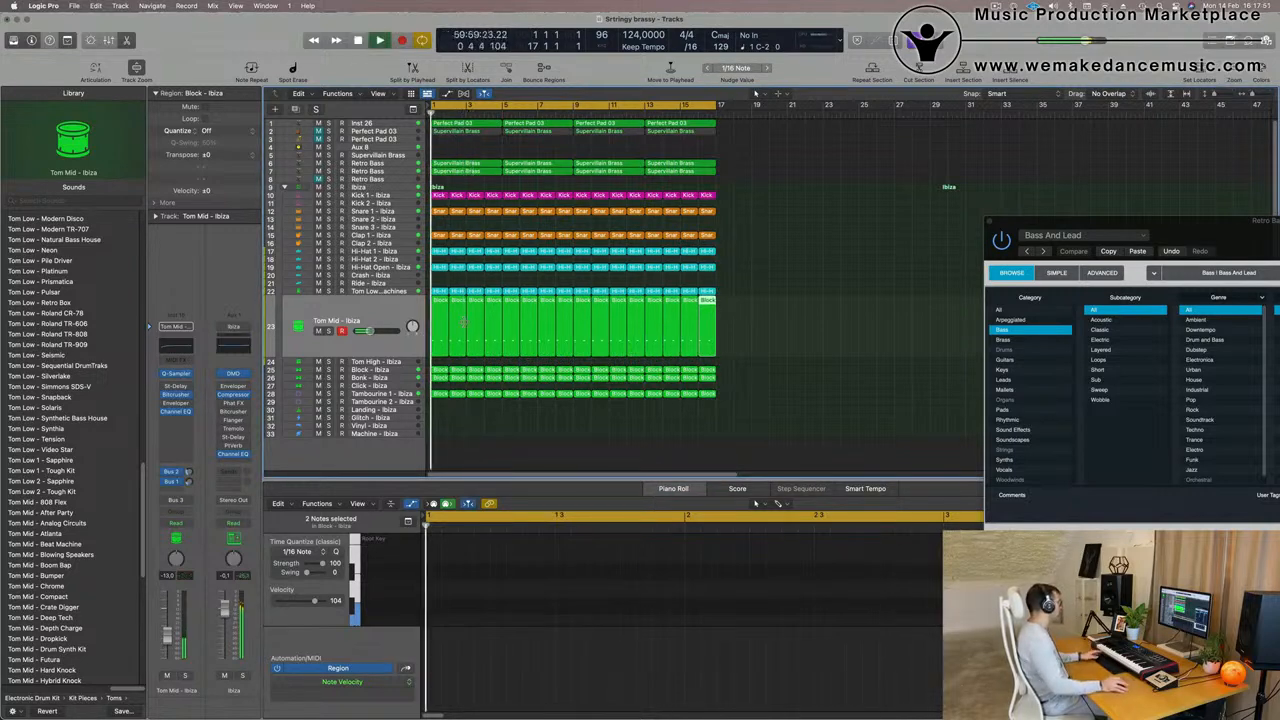
# - Set the Tom Mid track's volume to about -9 dB, load the Tom Mid - After Party sound, and return to the start
pyautogui.click(361, 320)
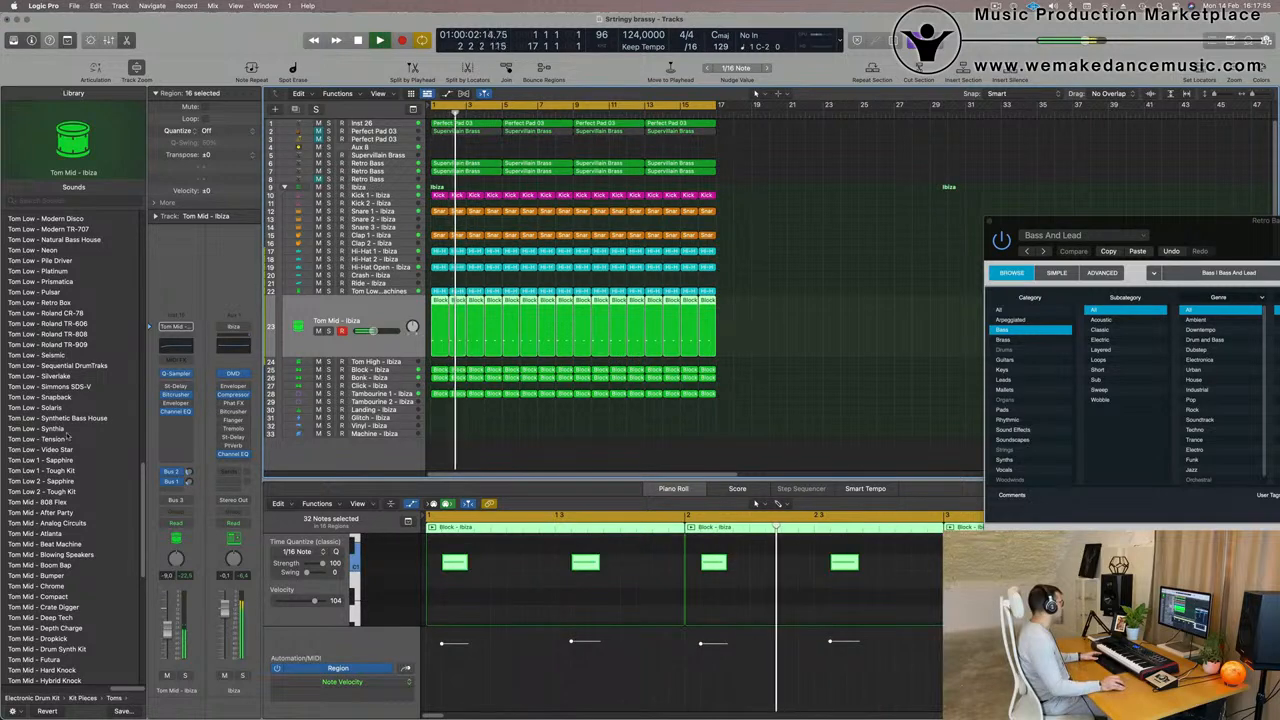
pyautogui.scroll(-3, 86, 490)
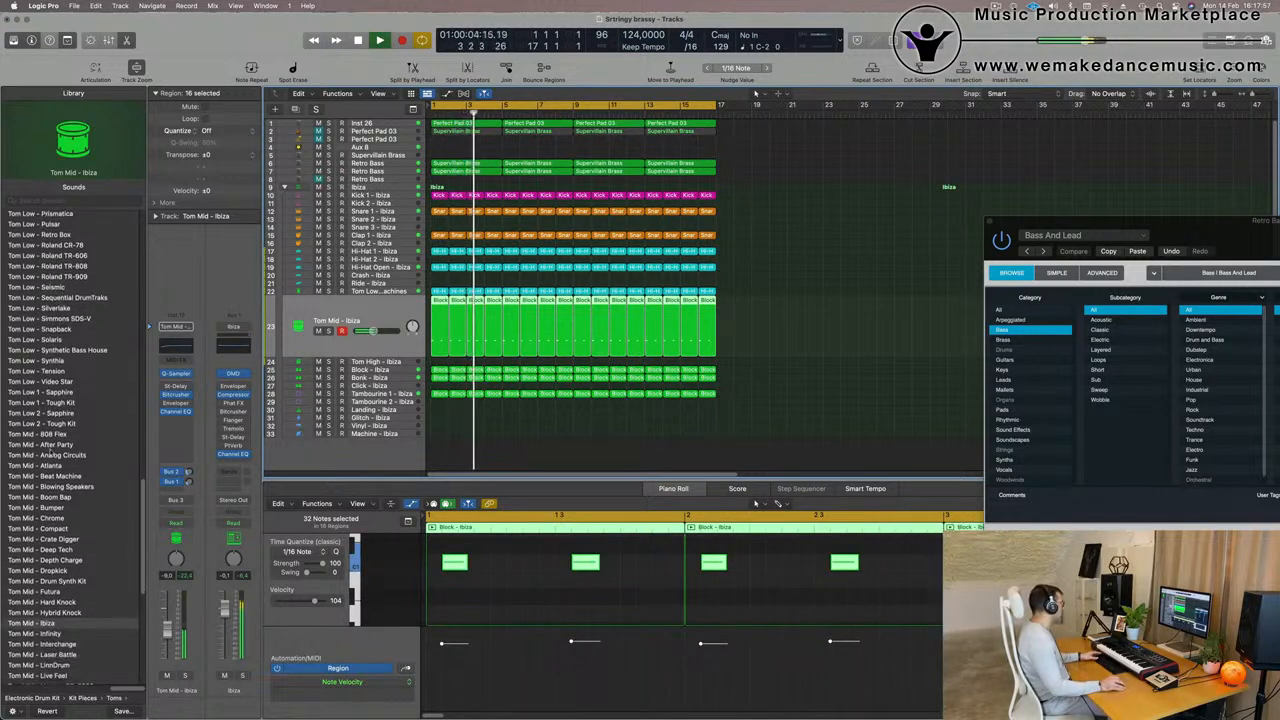
pyautogui.click(52, 446)
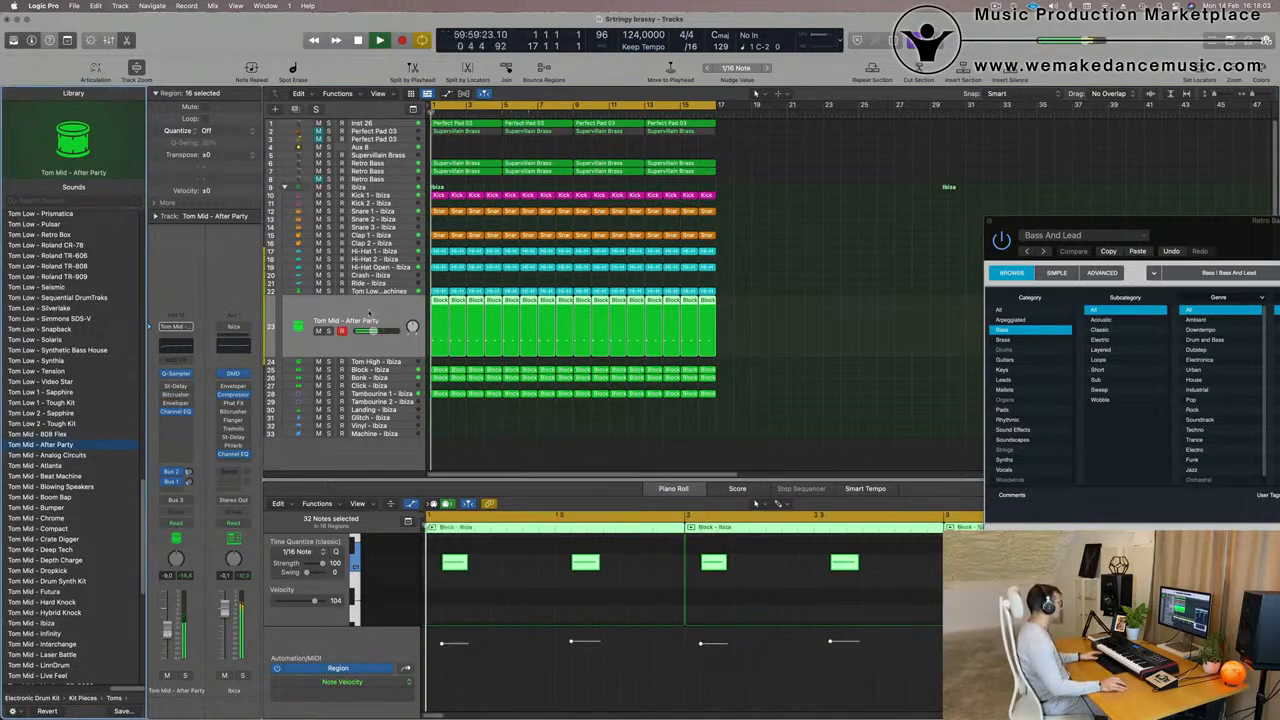
pyautogui.press('Return')
pyautogui.press('Return')
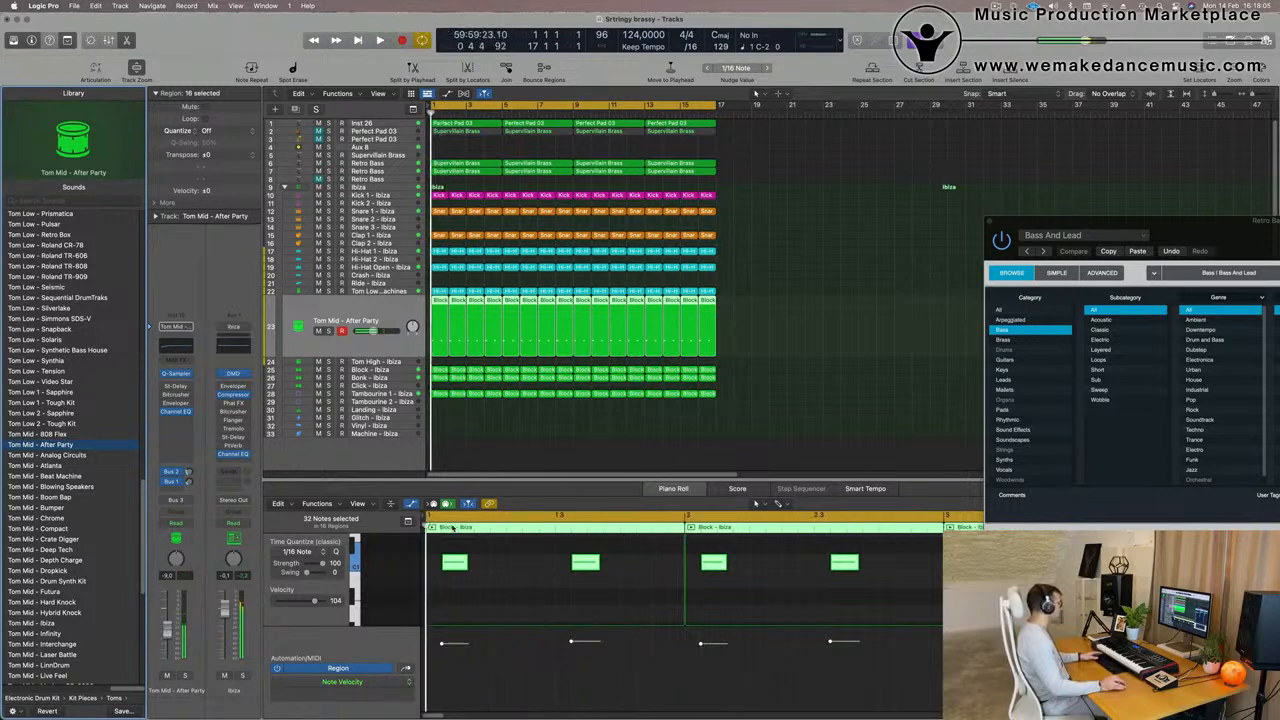
# - Move the second note in bar 1 of the Tom Mid part later to position 1 4 3 1 and play the arrangement
pyautogui.press('space')
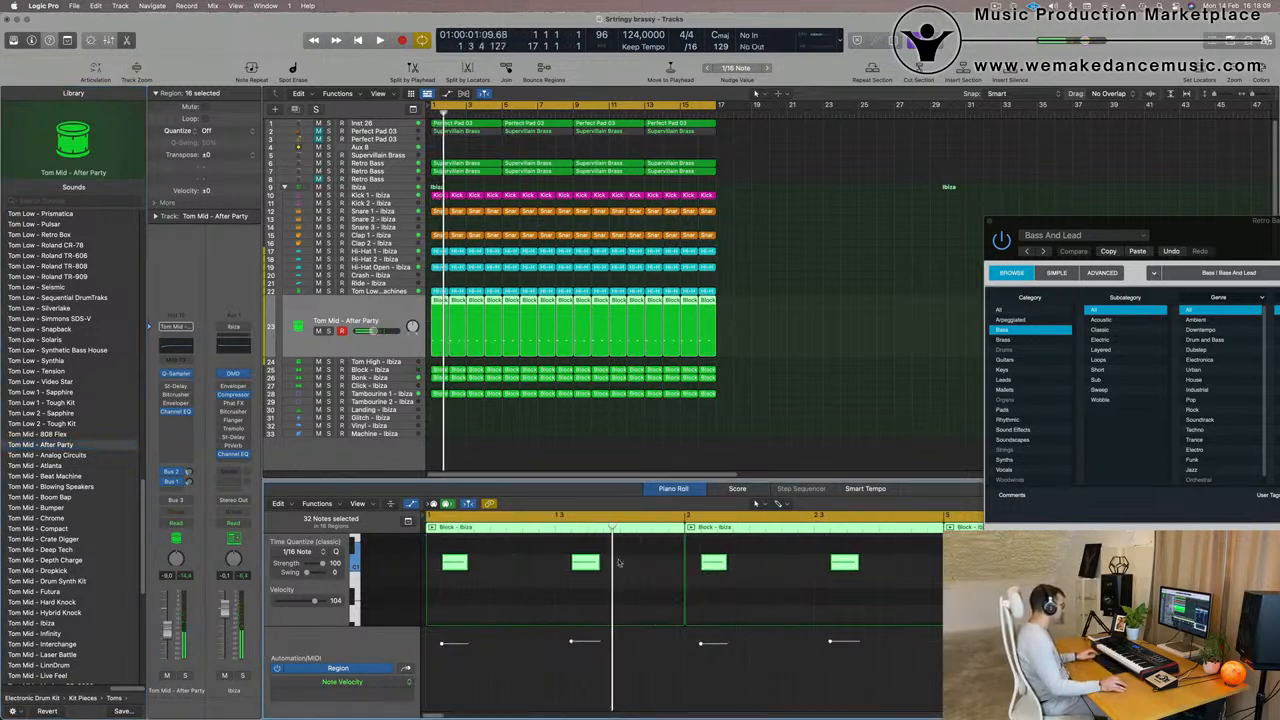
pyautogui.moveTo(598, 565); pyautogui.dragTo(672, 568)
pyautogui.press('space')
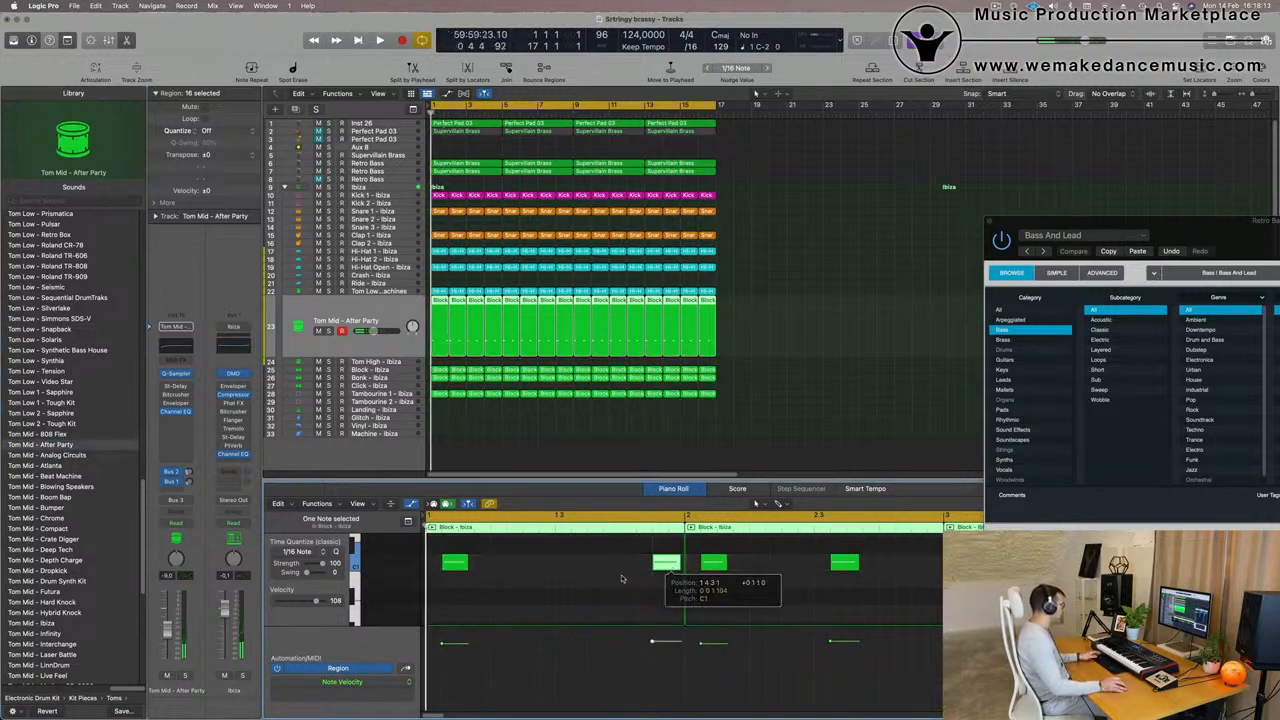
pyautogui.scroll(-5, 606, 594)
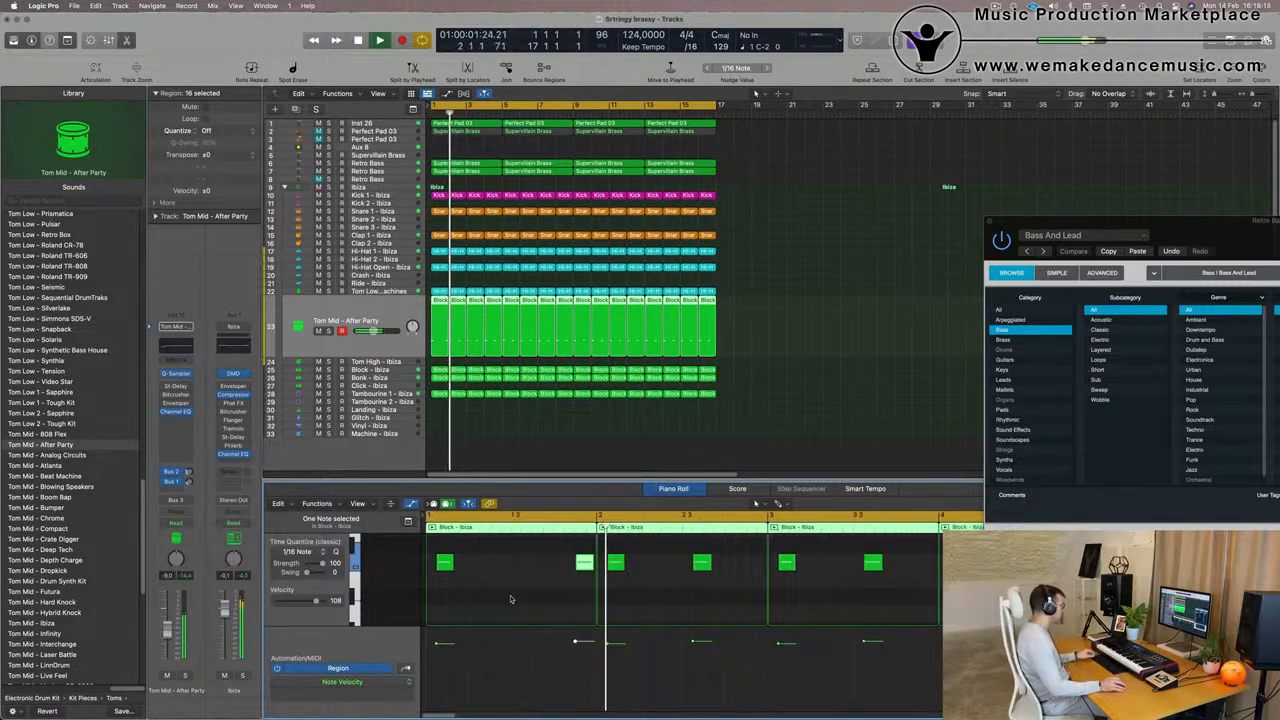
# - Replay the opening bars several times to check the timing of the moved Tom Mid note
pyautogui.press('space')
pyautogui.press('space')
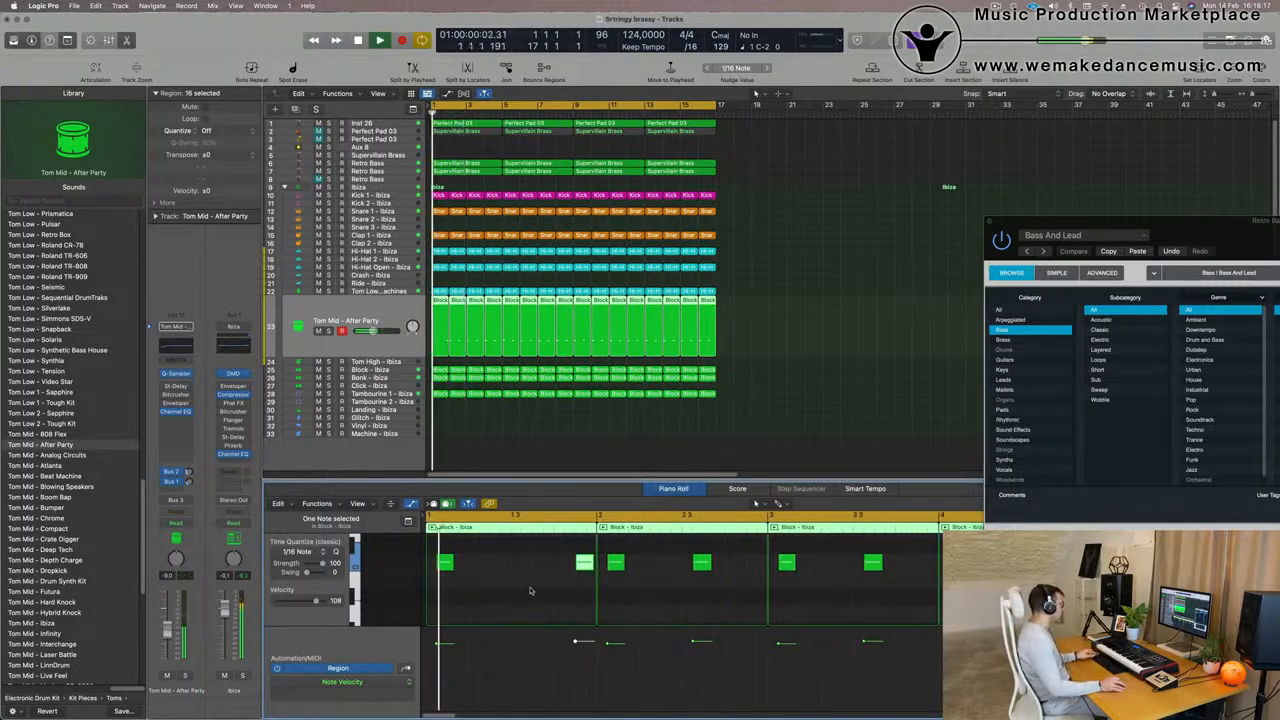
pyautogui.scroll(-4, 573, 590)
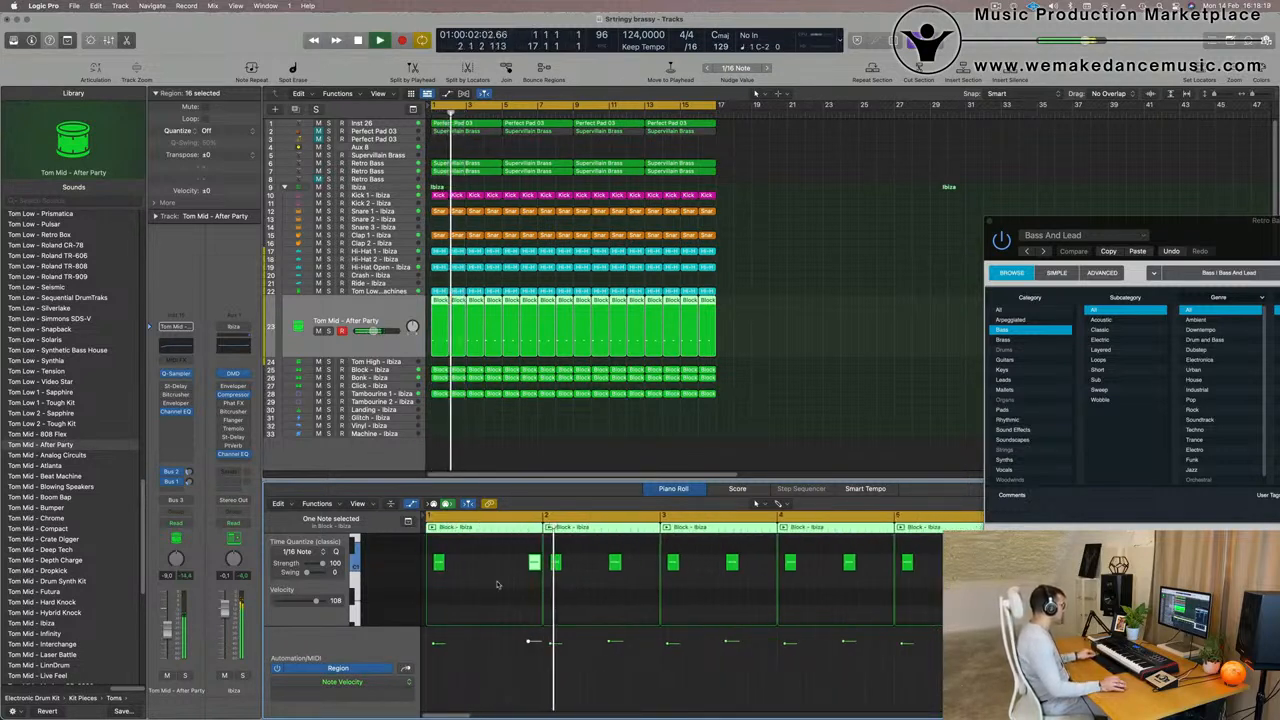
pyautogui.scroll(-2, 520, 591)
pyautogui.press('space')
pyautogui.press('space')
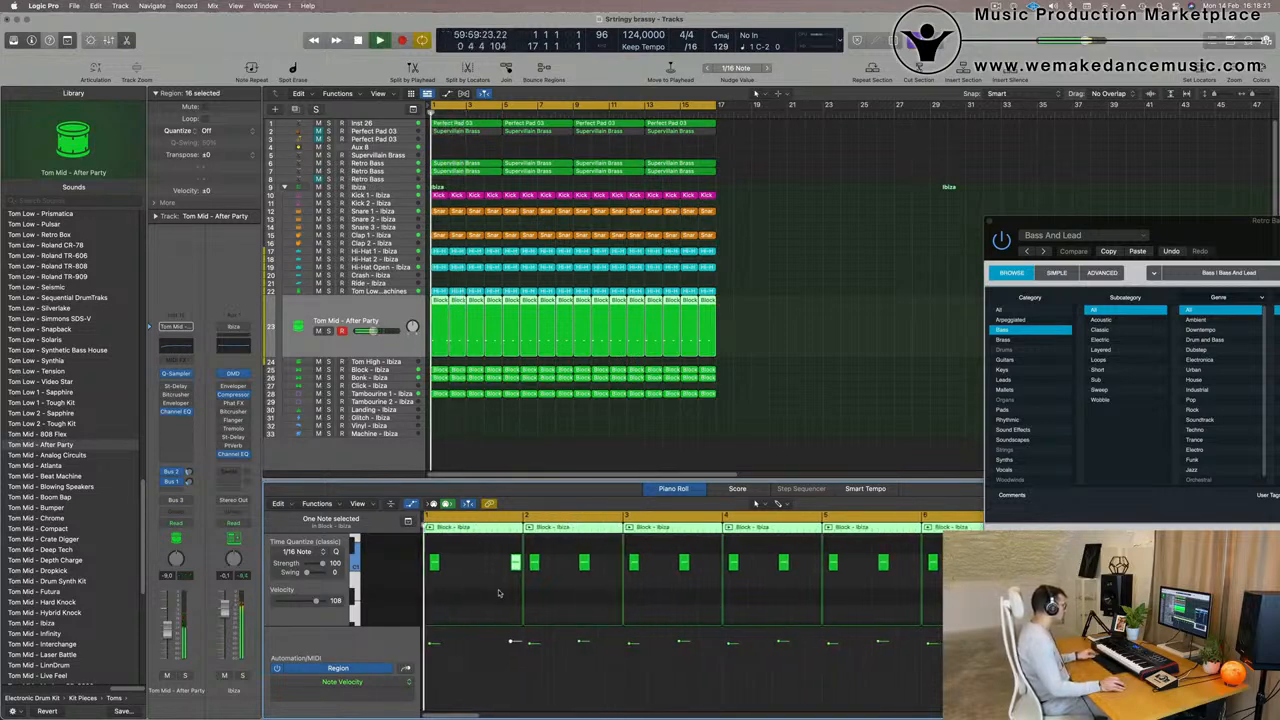
pyautogui.scroll(5, 474, 591)
pyautogui.scroll(-1, 539, 592)
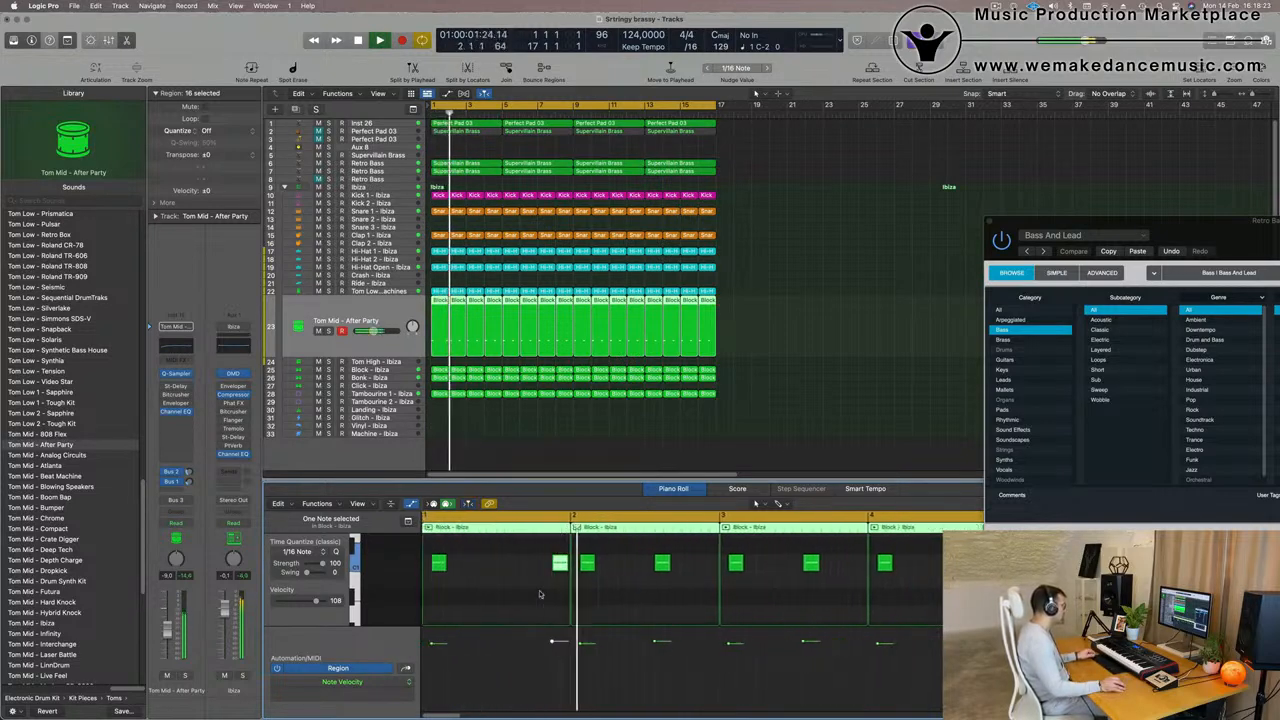
pyautogui.press('space')
pyautogui.press('space')
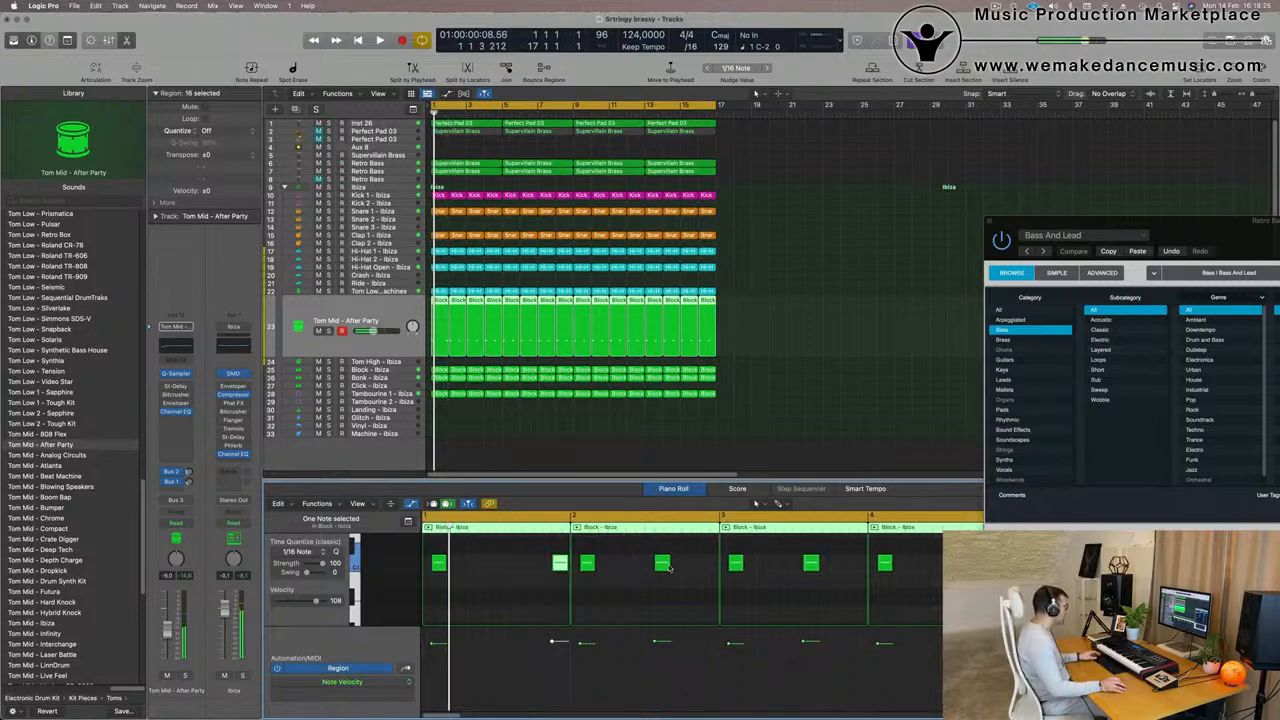
# - Move the second Tom Mid note in bar 2 later to match bar 1, and delete the track's regions from bar 3 onwards
pyautogui.moveTo(662, 566); pyautogui.dragTo(715, 552)
pyautogui.moveTo(767, 305); pyautogui.dragTo(473, 338)
pyautogui.press('Delete')
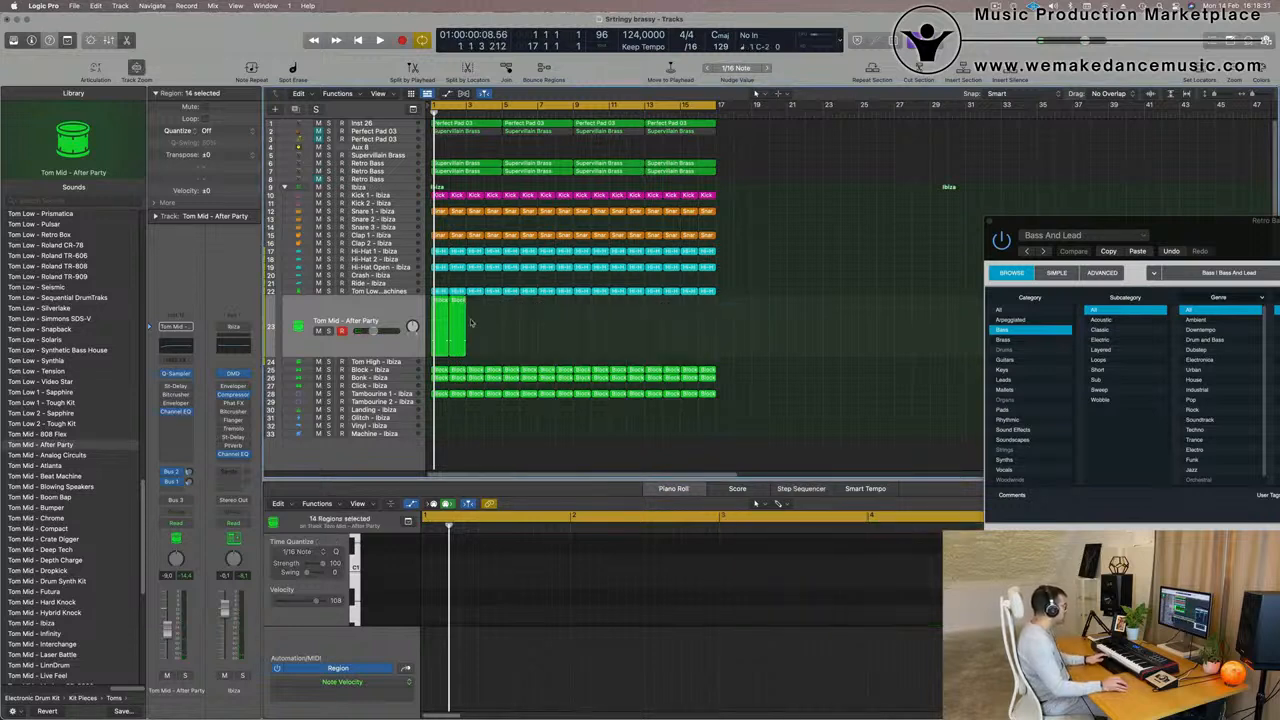
# - Repeat the two-bar Tom Mid pattern until it fills all 16 bars and play the arrangement
pyautogui.click(420, 340)
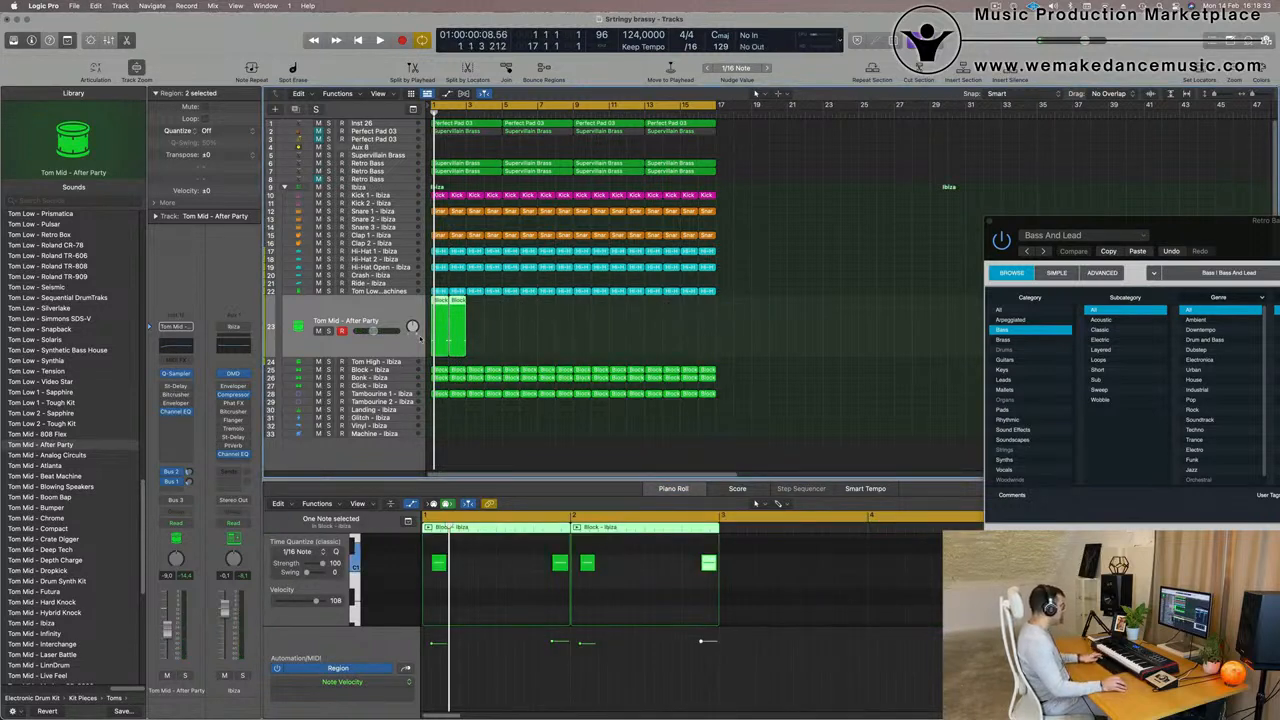
pyautogui.press('super+r')
pyautogui.press('super+r')
pyautogui.press('super+r')
pyautogui.press('super+r')
pyautogui.press('super+r')
pyautogui.press('super+r')
pyautogui.press('space')
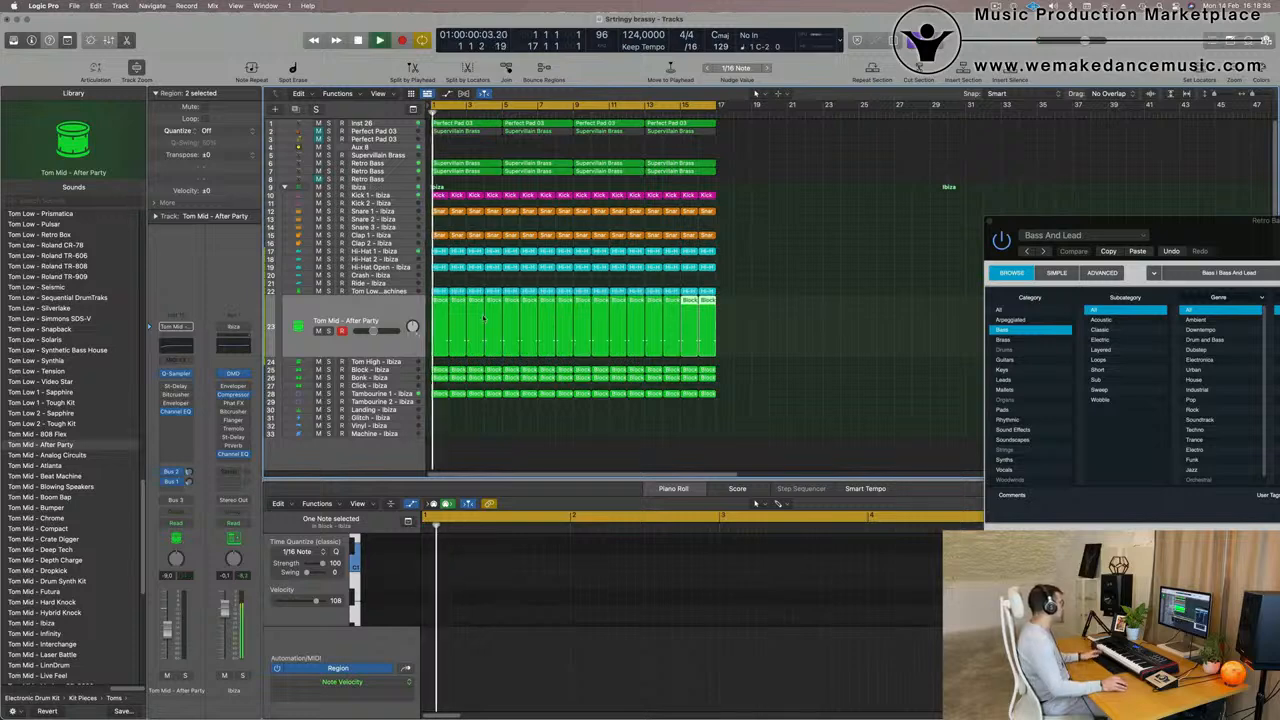
# - Audition the Analog Circuits, Atlanta and Beat Machine sounds on the Tom Mid track, and load Tom Mid - Boom Bap
pyautogui.click(420, 340)
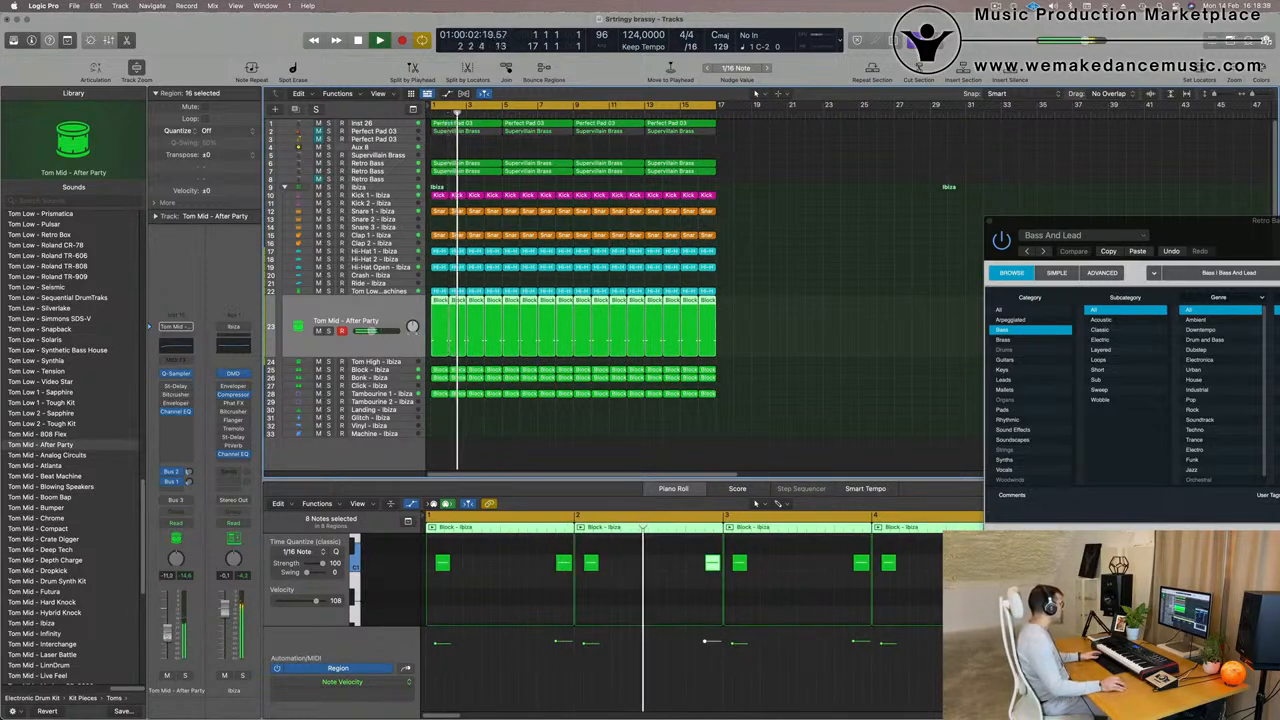
pyautogui.click(58, 456)
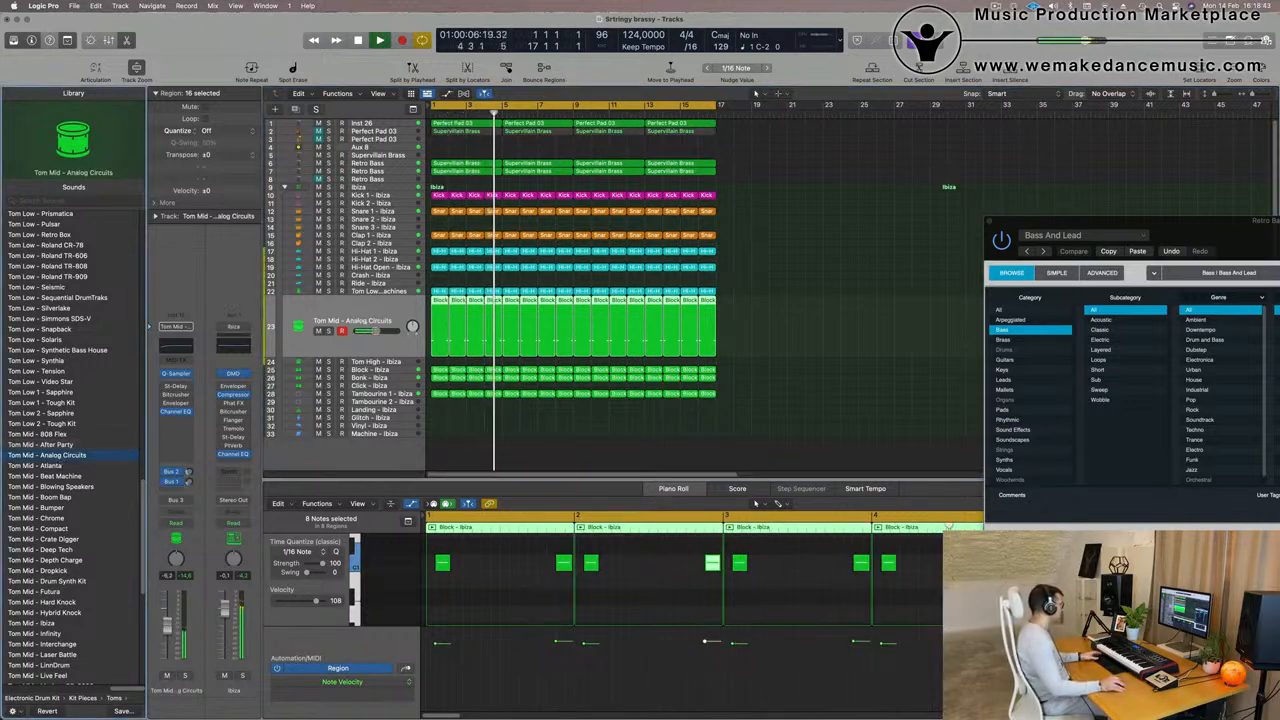
pyautogui.click(49, 466)
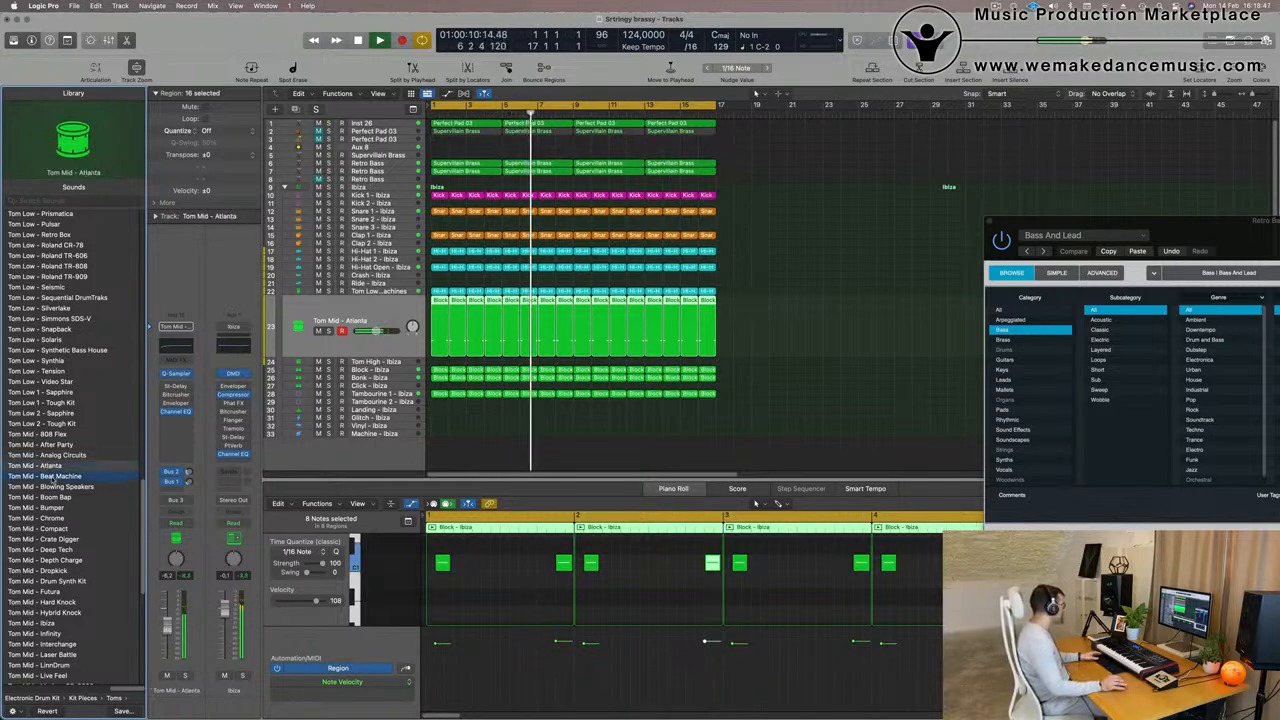
pyautogui.click(47, 476)
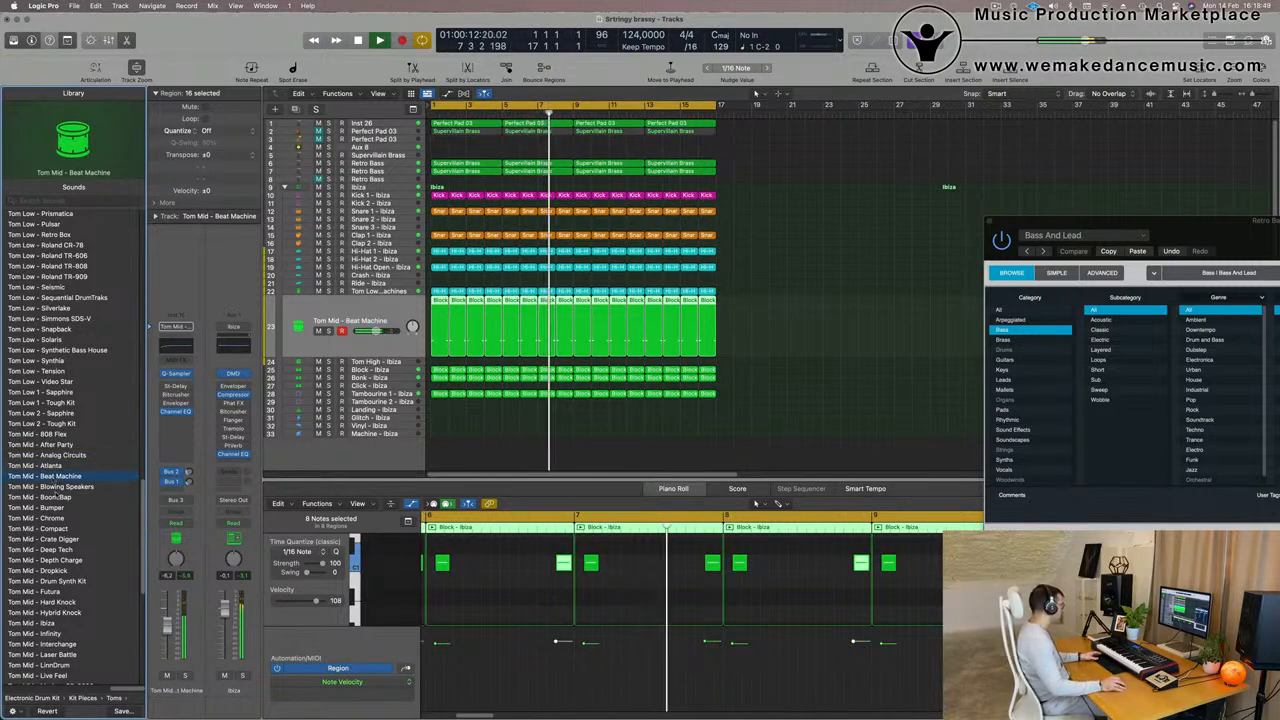
pyautogui.click(50, 497)
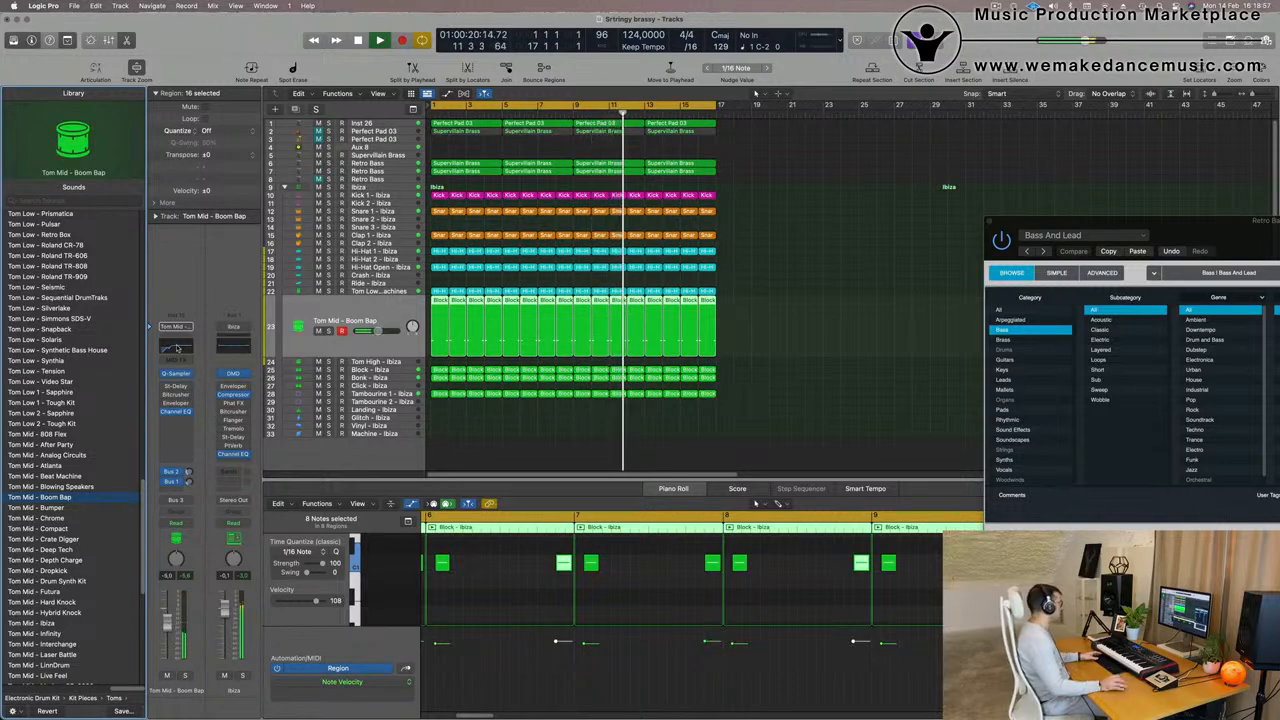
# - In the Tom Mid track's Channel EQ, boost 148 Hz by about 1.1 dB and raise the low cut to about 232 Hz
pyautogui.click(177, 347)
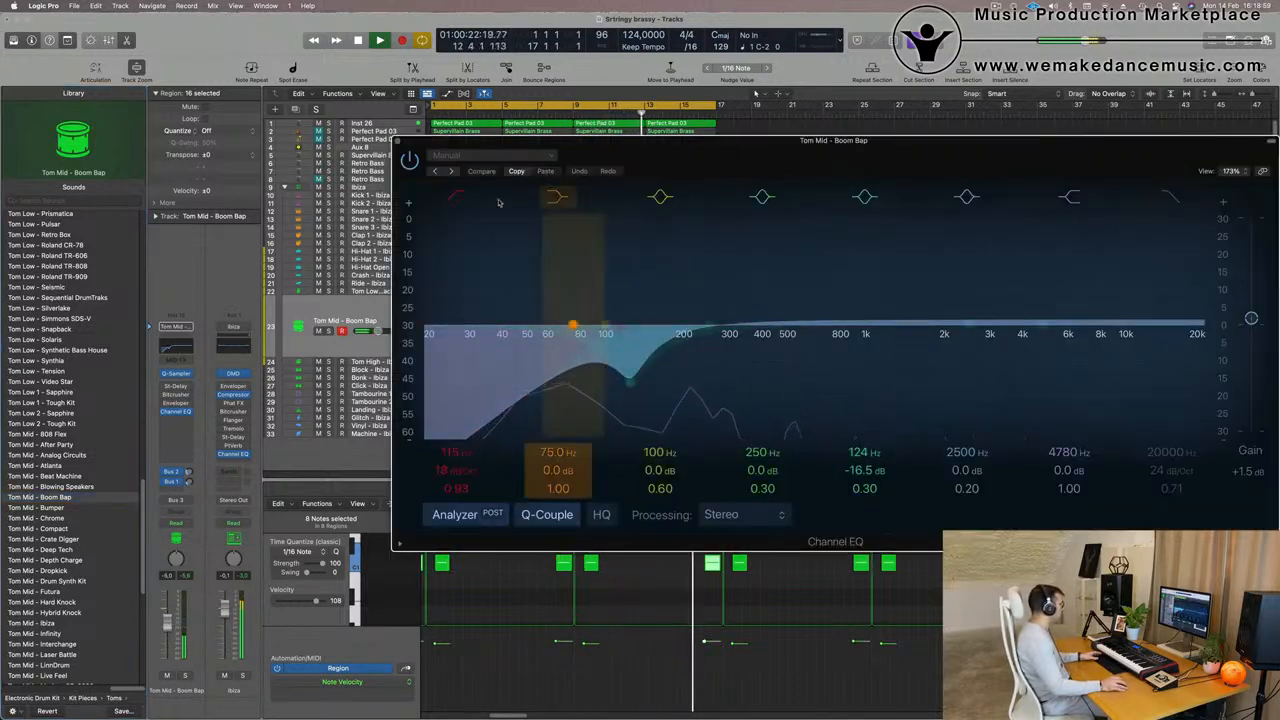
pyautogui.moveTo(605, 325); pyautogui.dragTo(650, 321)
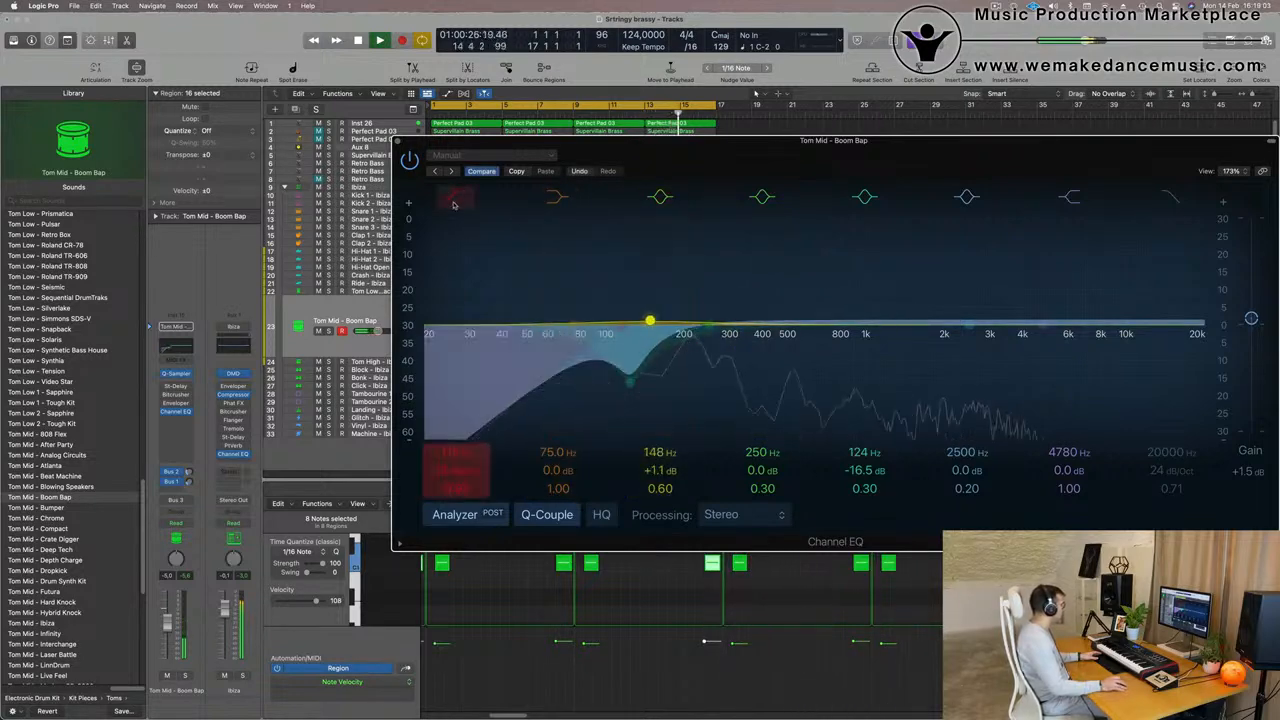
pyautogui.click(453, 204)
pyautogui.moveTo(621, 326); pyautogui.dragTo(745, 327)
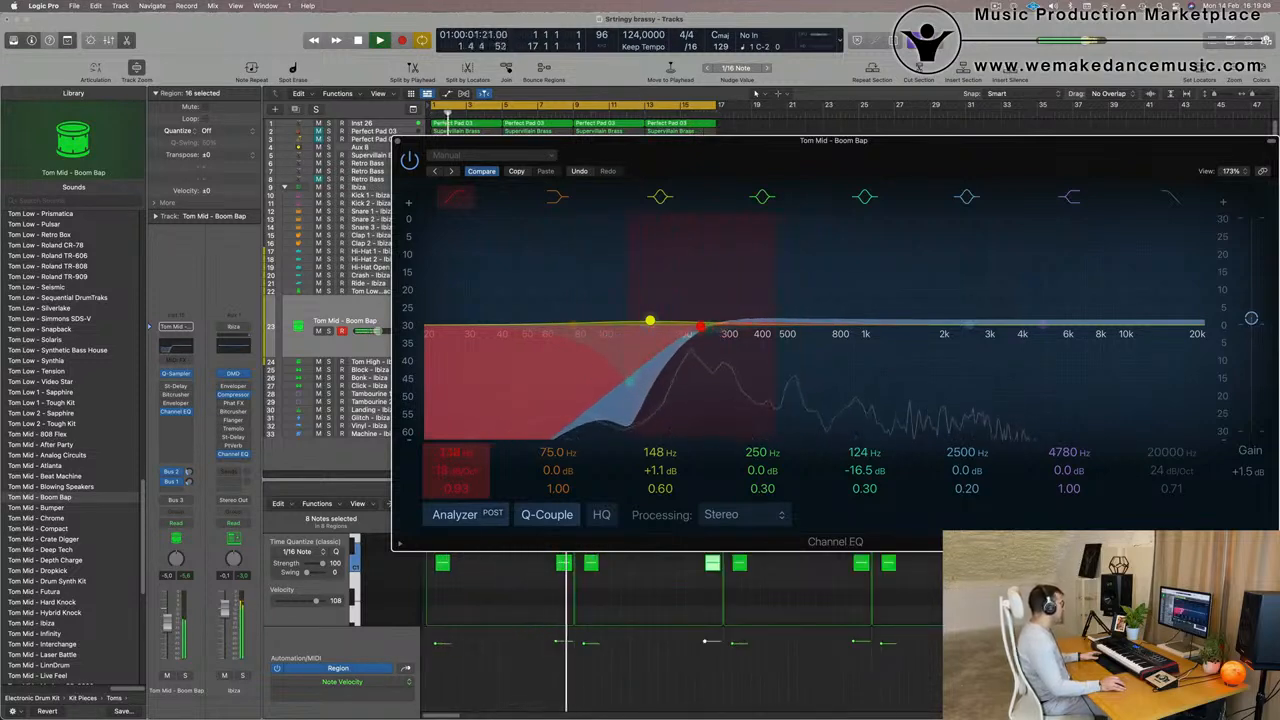
# - Raise the Tom Mid track's volume to about -2.6 dB, adjust its Bus 1 delay send, and close the EQ
pyautogui.press('space')
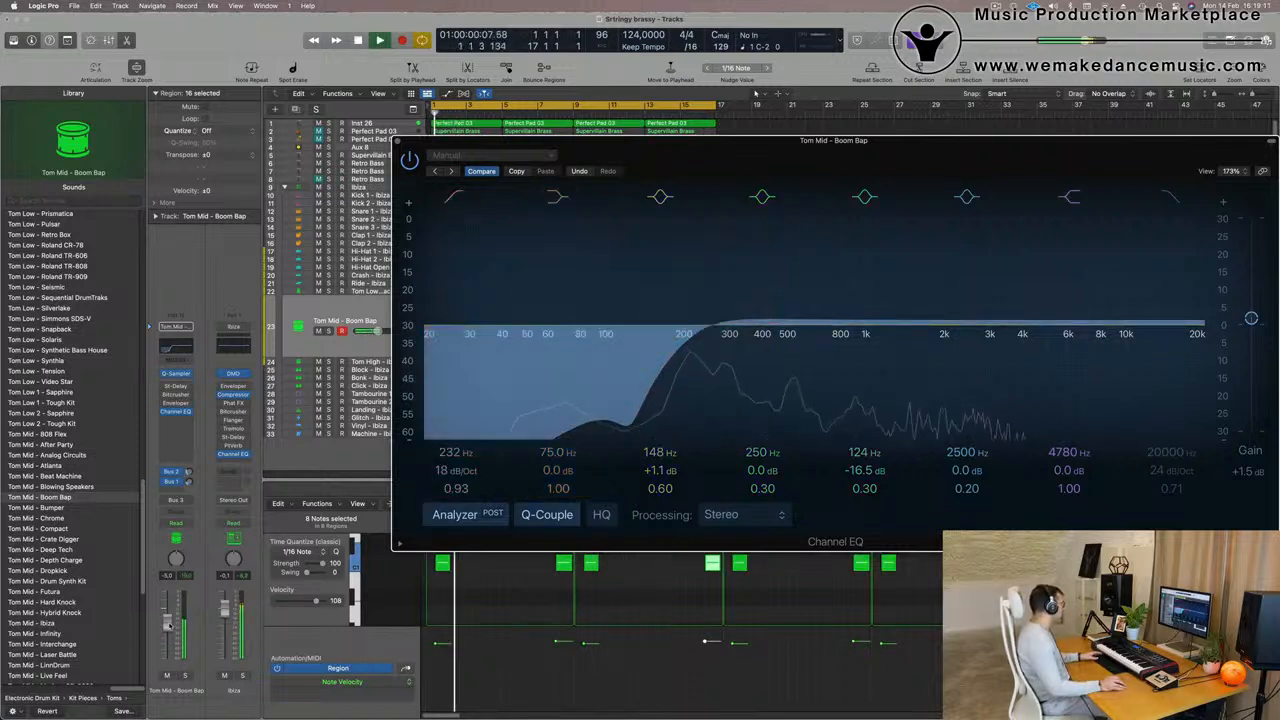
pyautogui.press('Return')
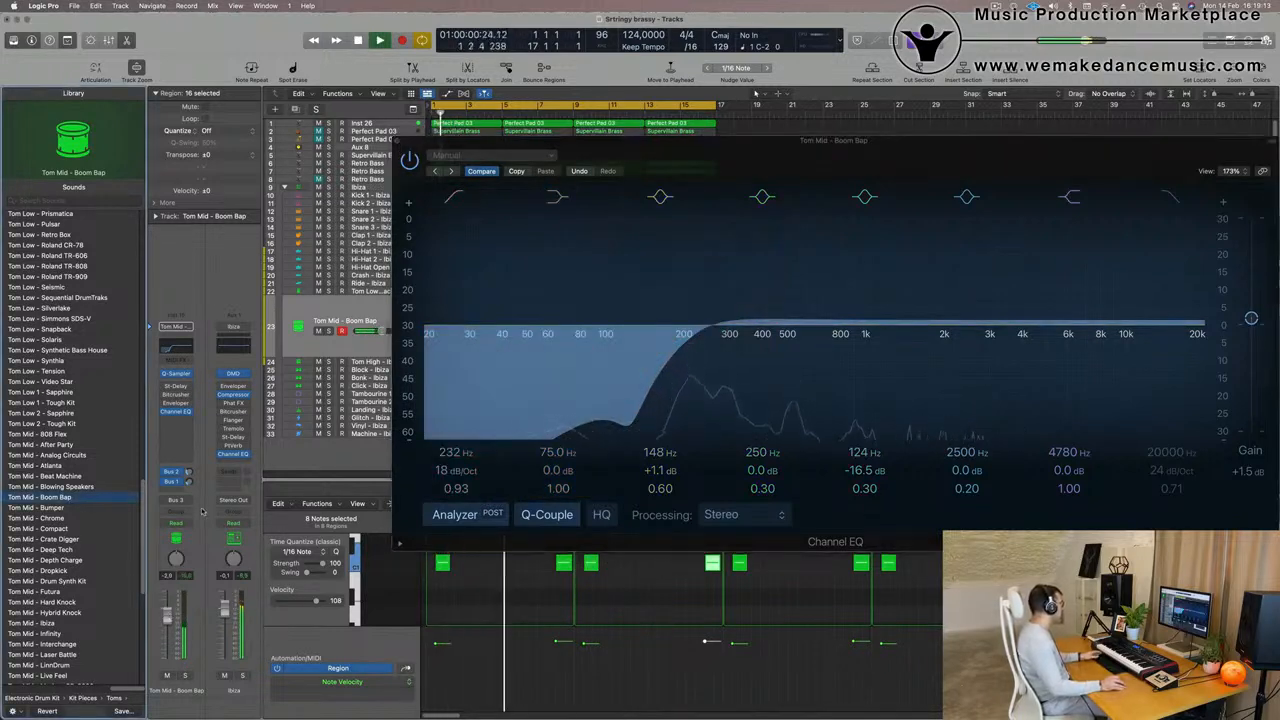
pyautogui.click(188, 482)
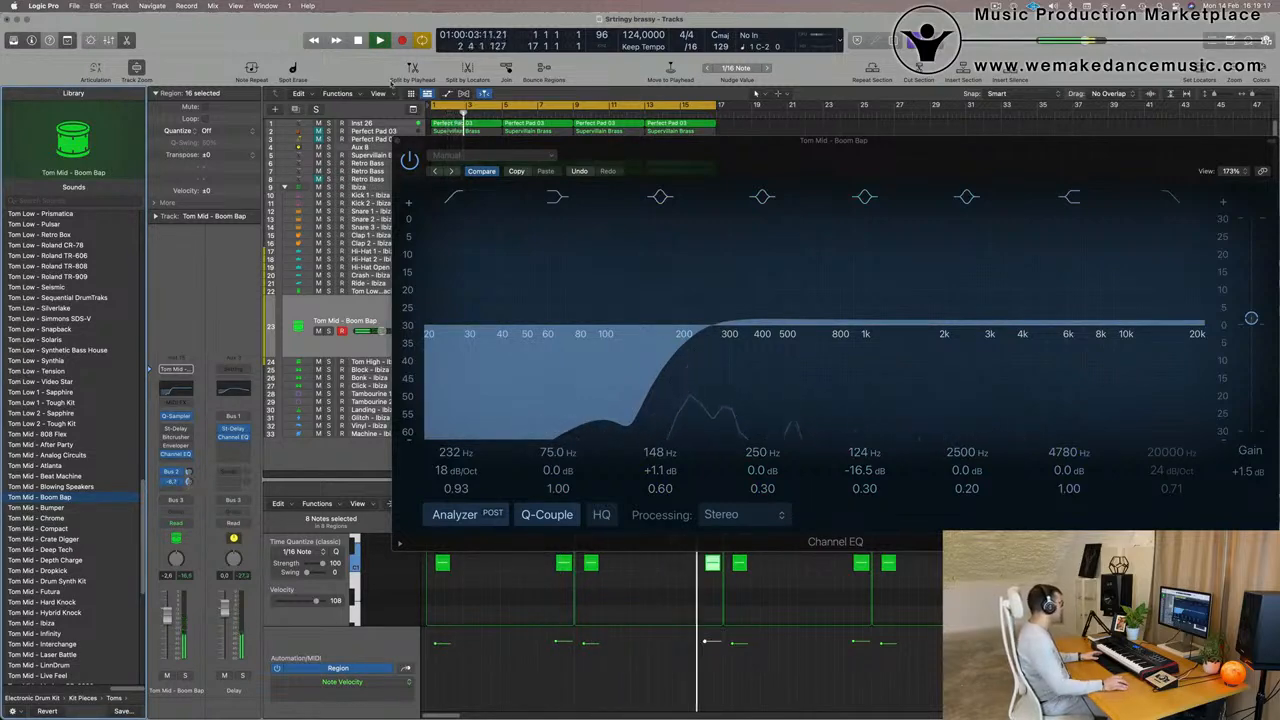
pyautogui.click(397, 141)
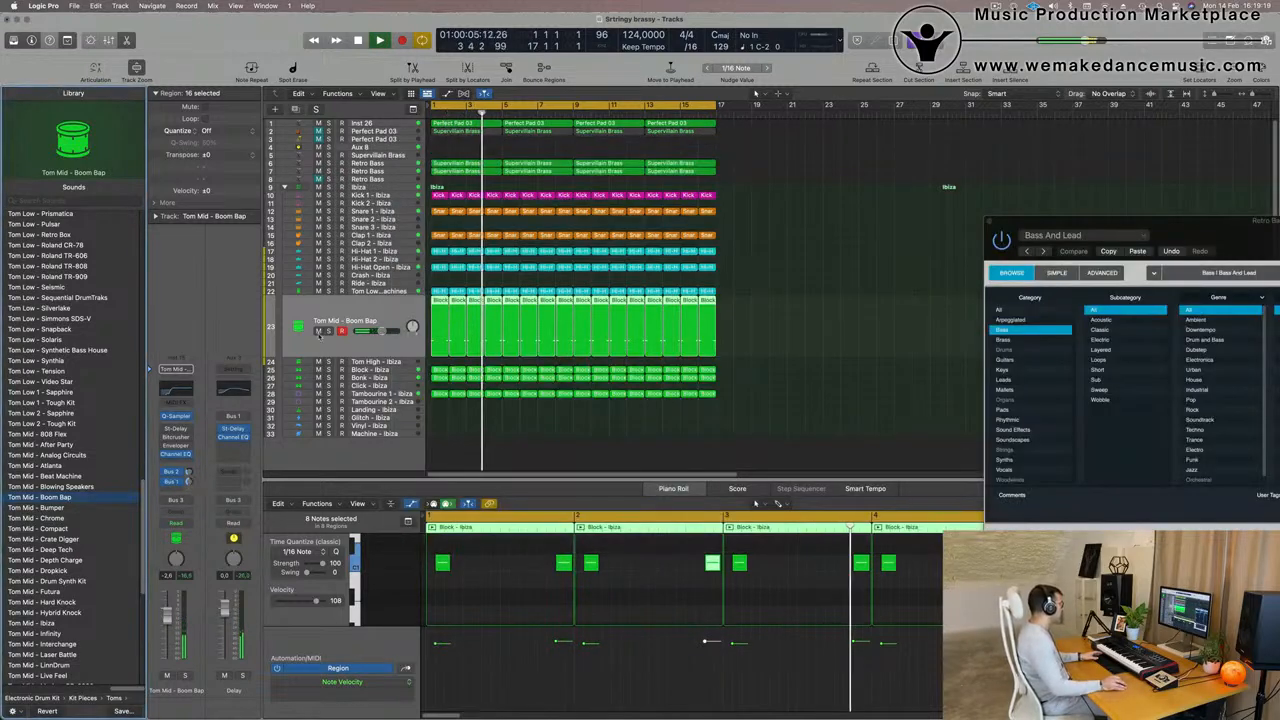
# - Solo Tom Mid, Block, Bonk, Kick 1 and Inst 26 in turn to hear how they combine, clear all solos and stop playback
pyautogui.click(328, 331)
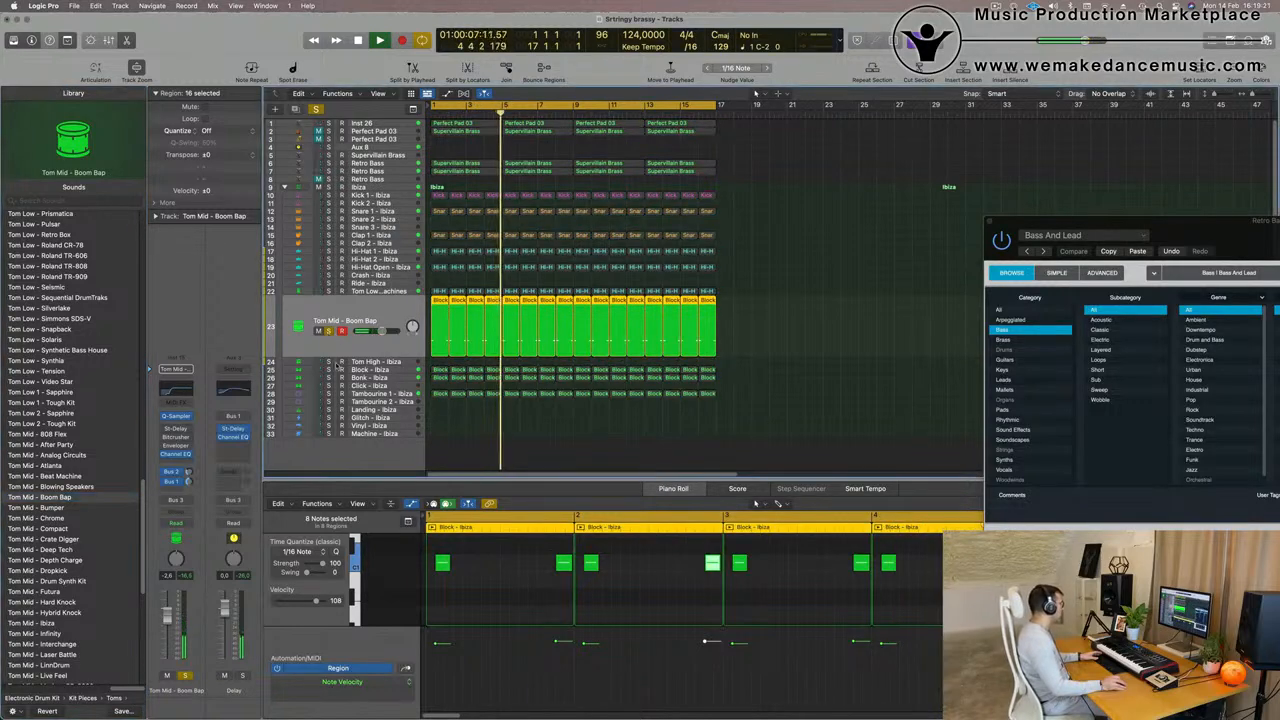
pyautogui.click(329, 370)
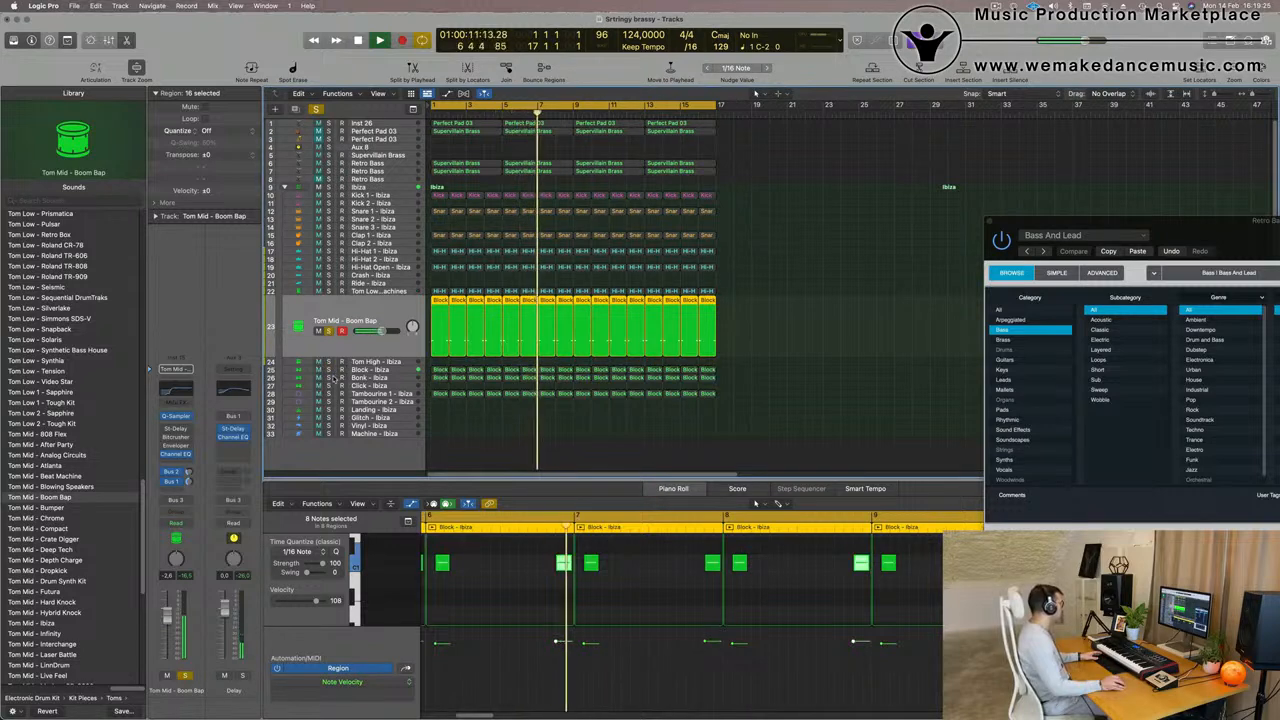
pyautogui.click(329, 377)
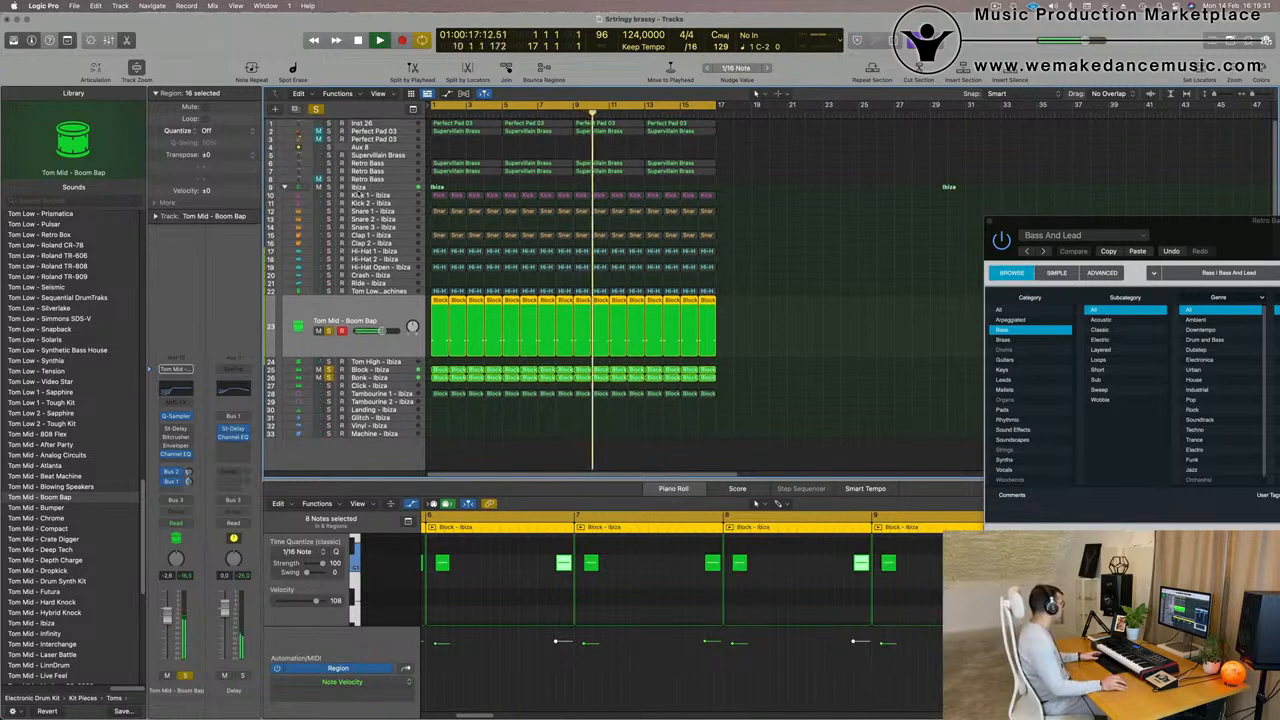
pyautogui.click(328, 195)
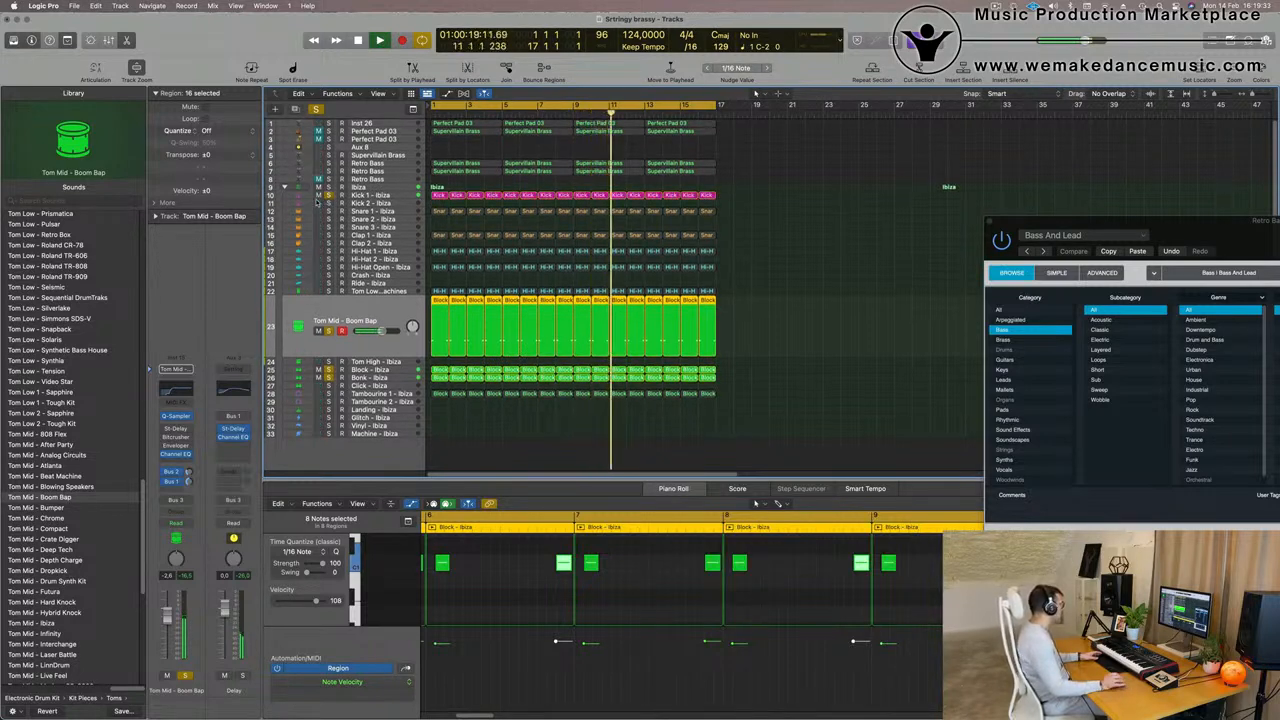
pyautogui.click(328, 131)
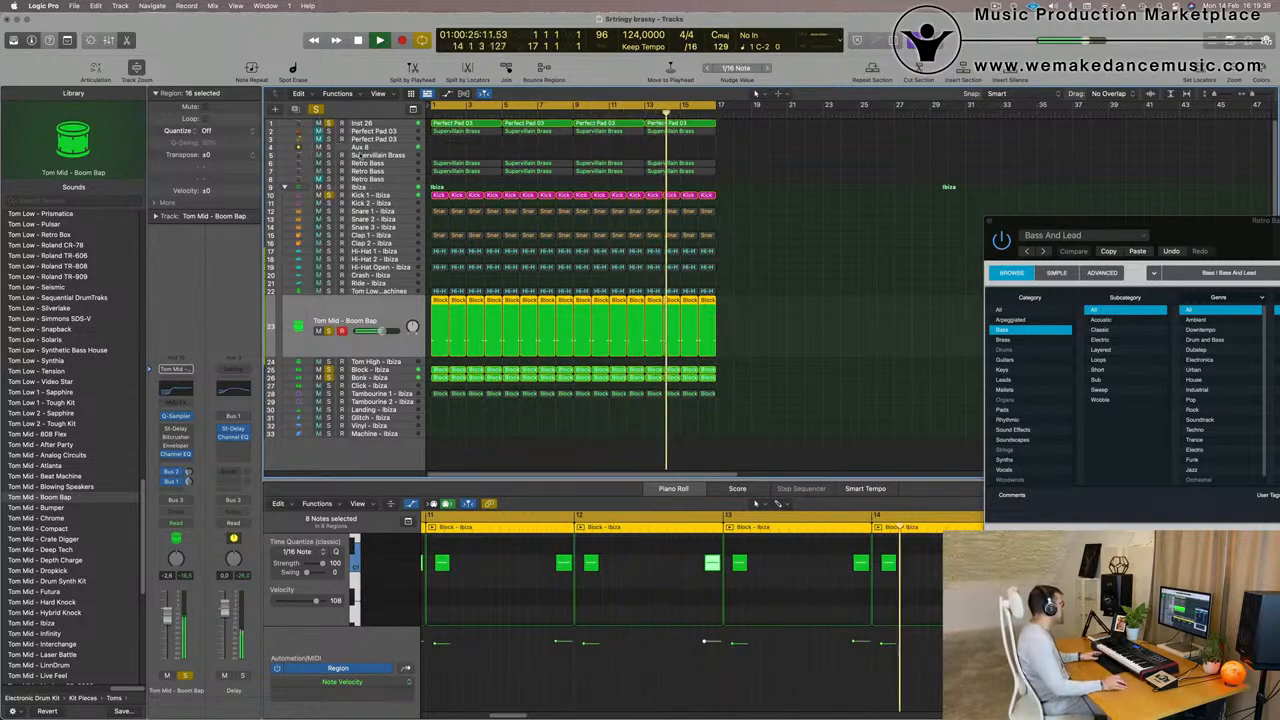
pyautogui.click(316, 109)
pyautogui.press('space')
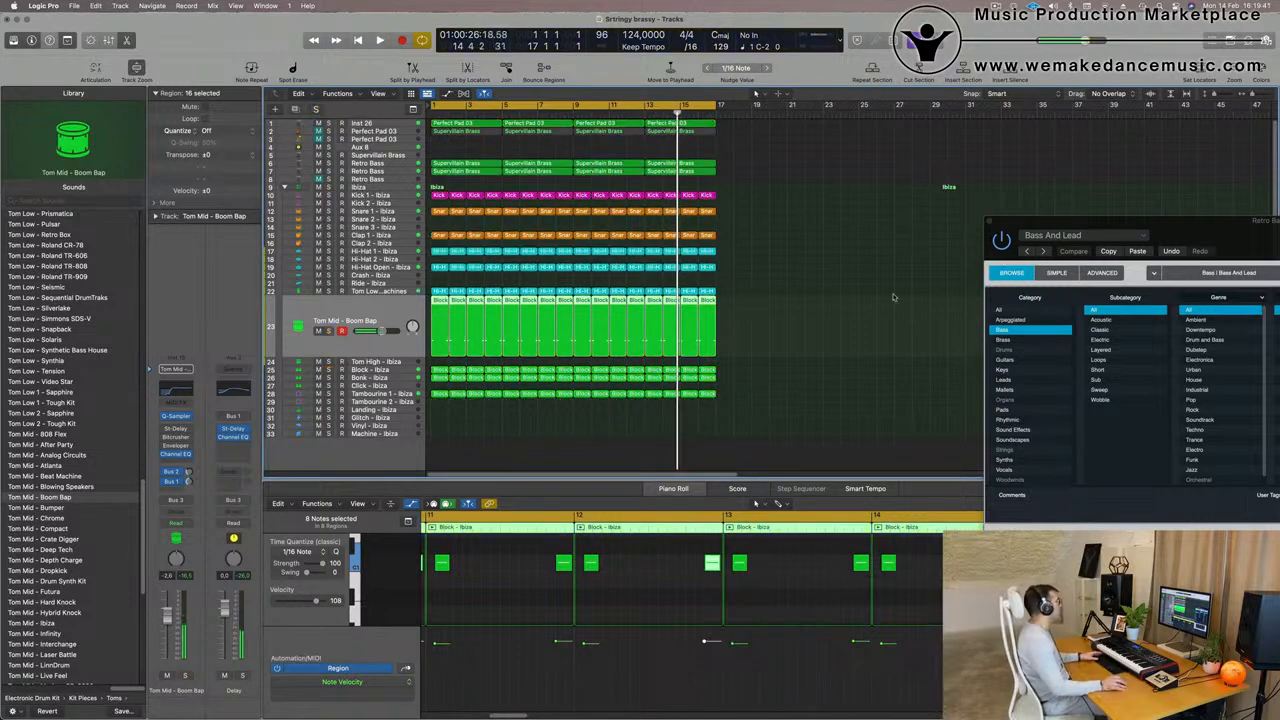
# - Play the full arrangement from the start to check the Tom Mid part in the mix
pyautogui.click(785, 308)
pyautogui.press('Return')
pyautogui.press('space')
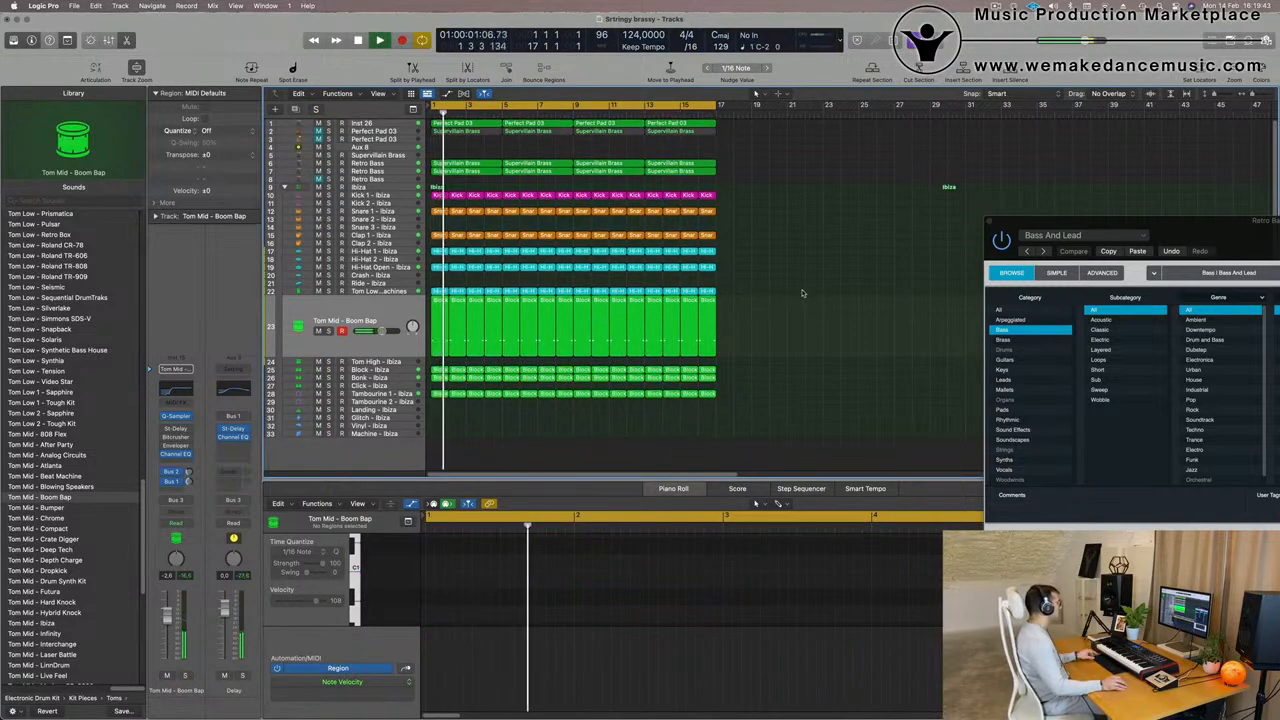
pyautogui.click(374, 311)
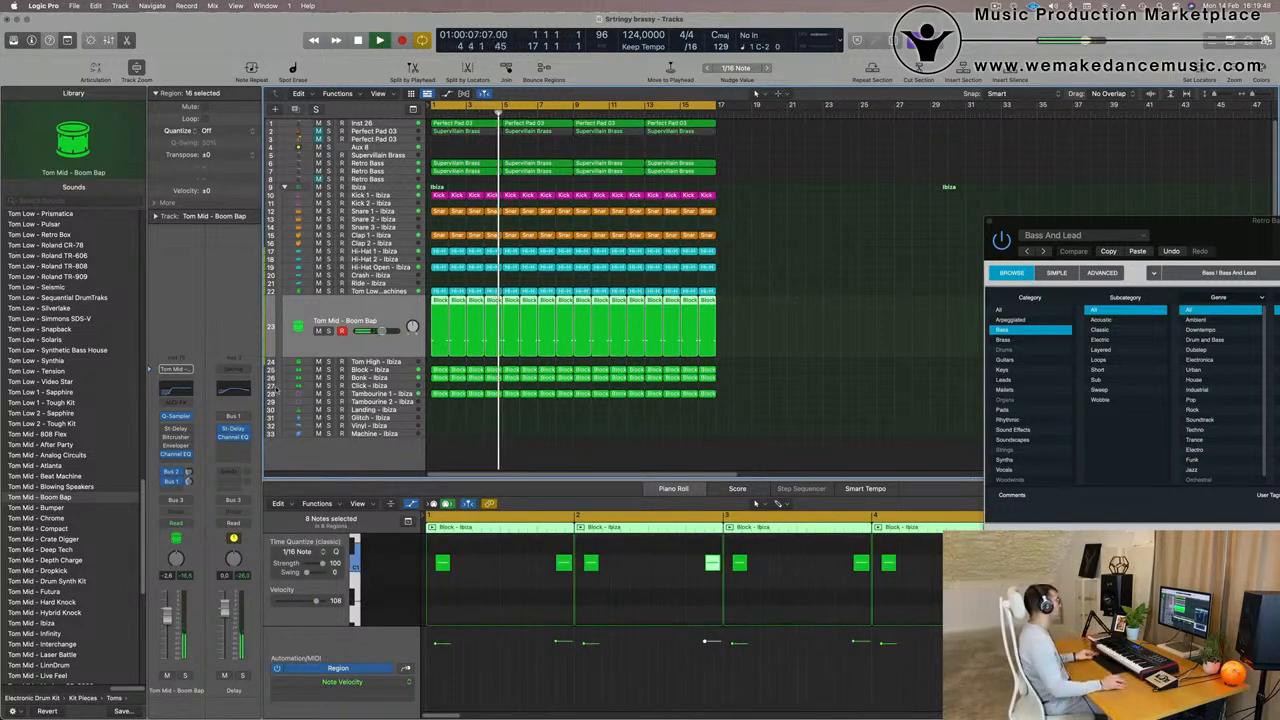
pyautogui.press('super+Right')
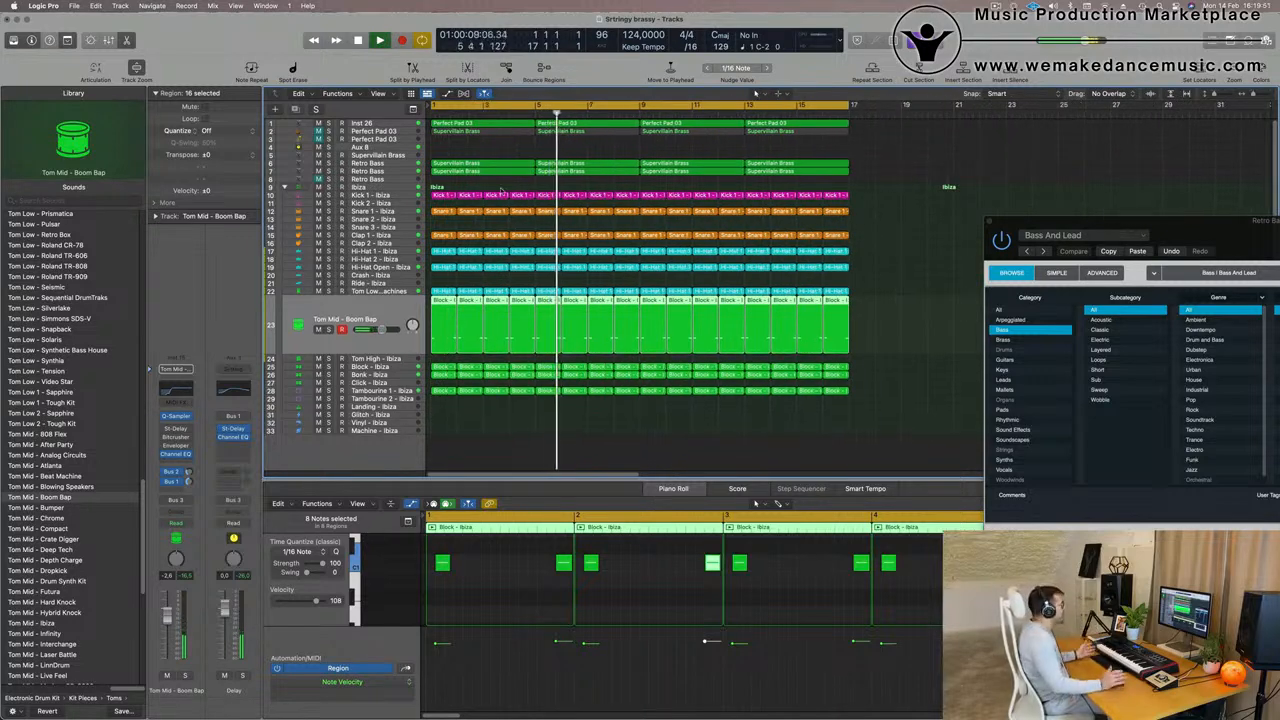
# - Unmute the first Perfect Pad 03 strings track and lower its volume to about -25 dB while playing from the start
pyautogui.click(390, 133)
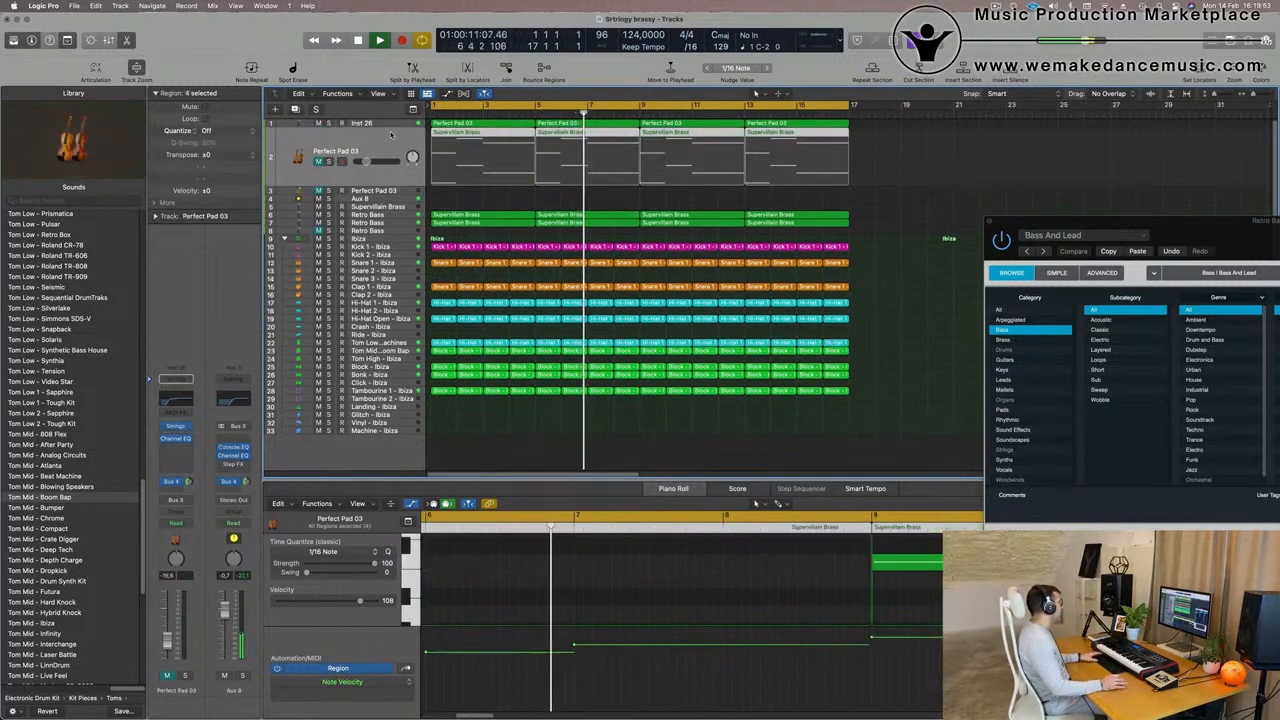
pyautogui.press('Return')
pyautogui.click(319, 161)
pyautogui.press('Return')
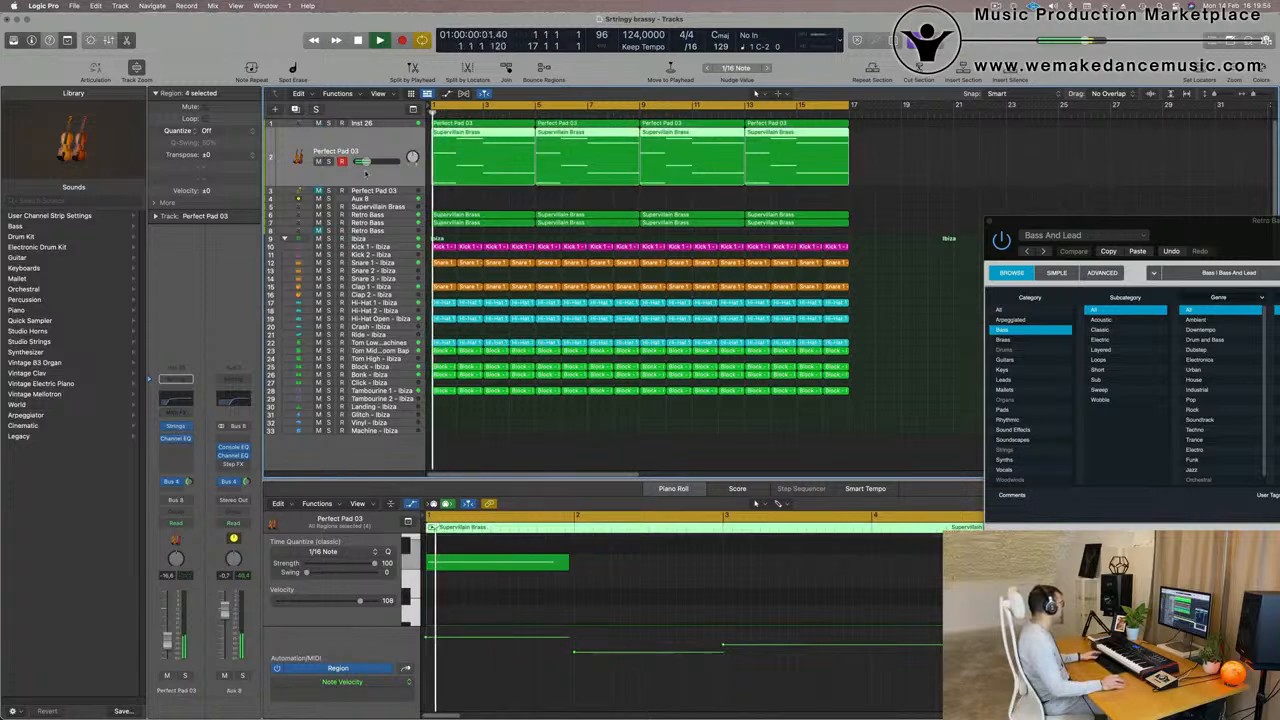
pyautogui.moveTo(366, 161); pyautogui.dragTo(358, 161)
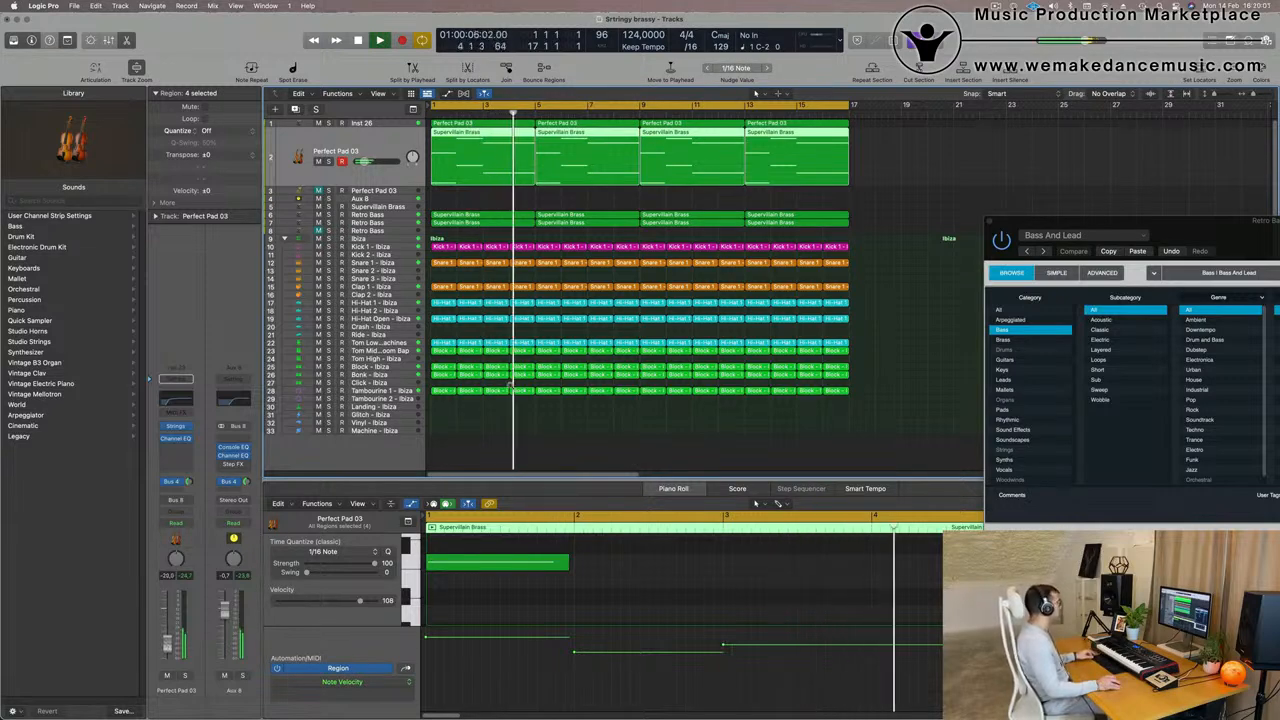
# - Repeat all regions of the 16-bar arrangement three times so that every part fills 64 bars
pyautogui.press('super+Left')
pyautogui.press('super+Left')
pyautogui.press('super+Left')
pyautogui.press('super+Left')
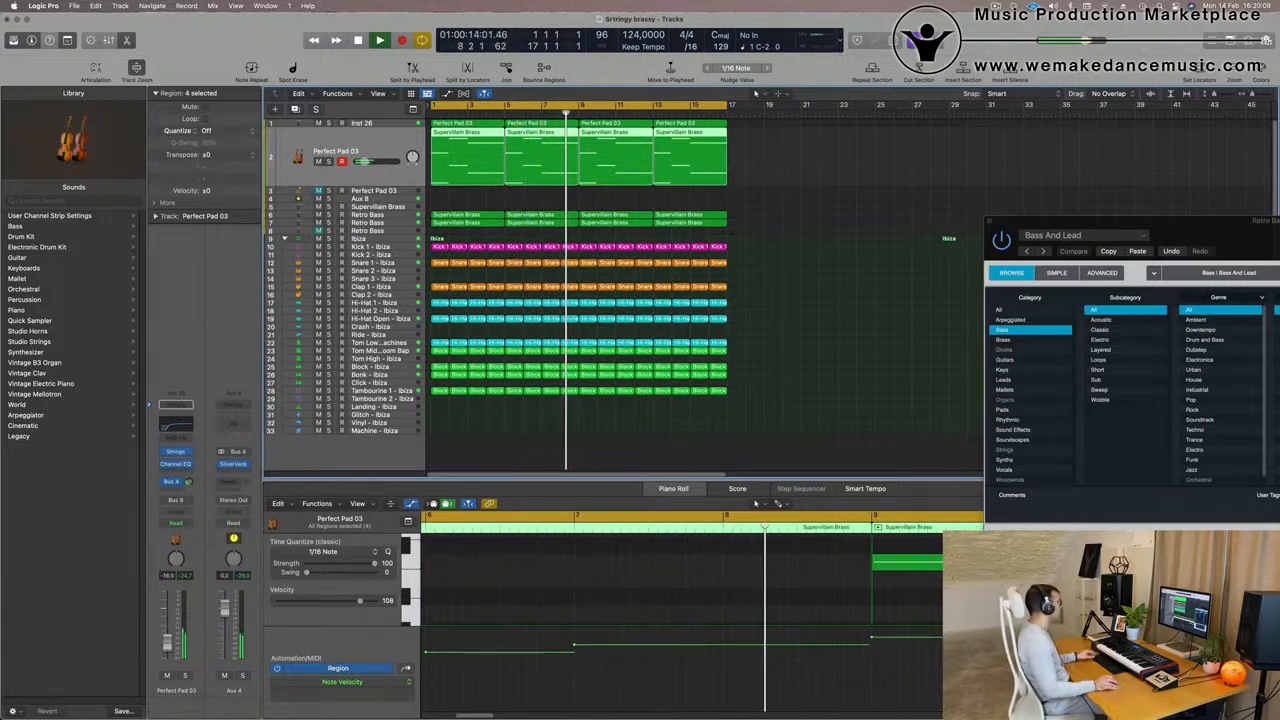
pyautogui.press('super+Left')
pyautogui.press('super+Left')
pyautogui.press('super+Left')
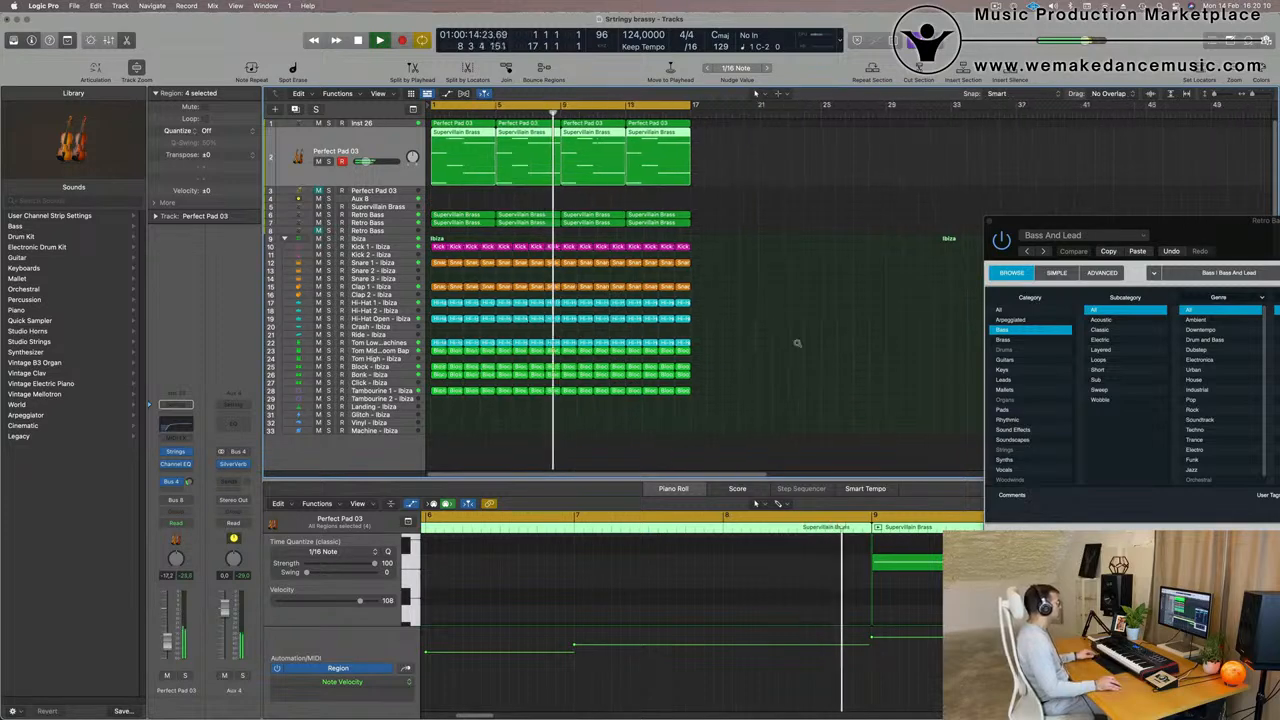
pyautogui.click(730, 391)
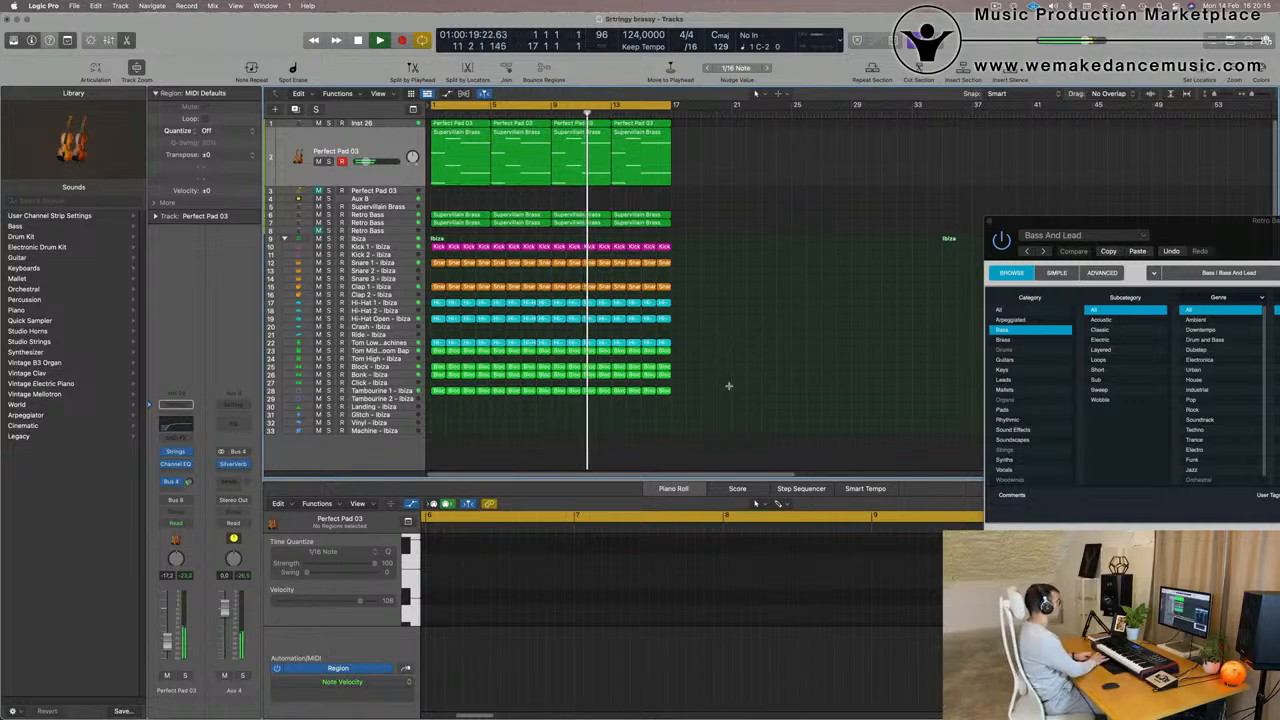
pyautogui.press('super+a')
pyautogui.press('super+r')
pyautogui.press('super+r')
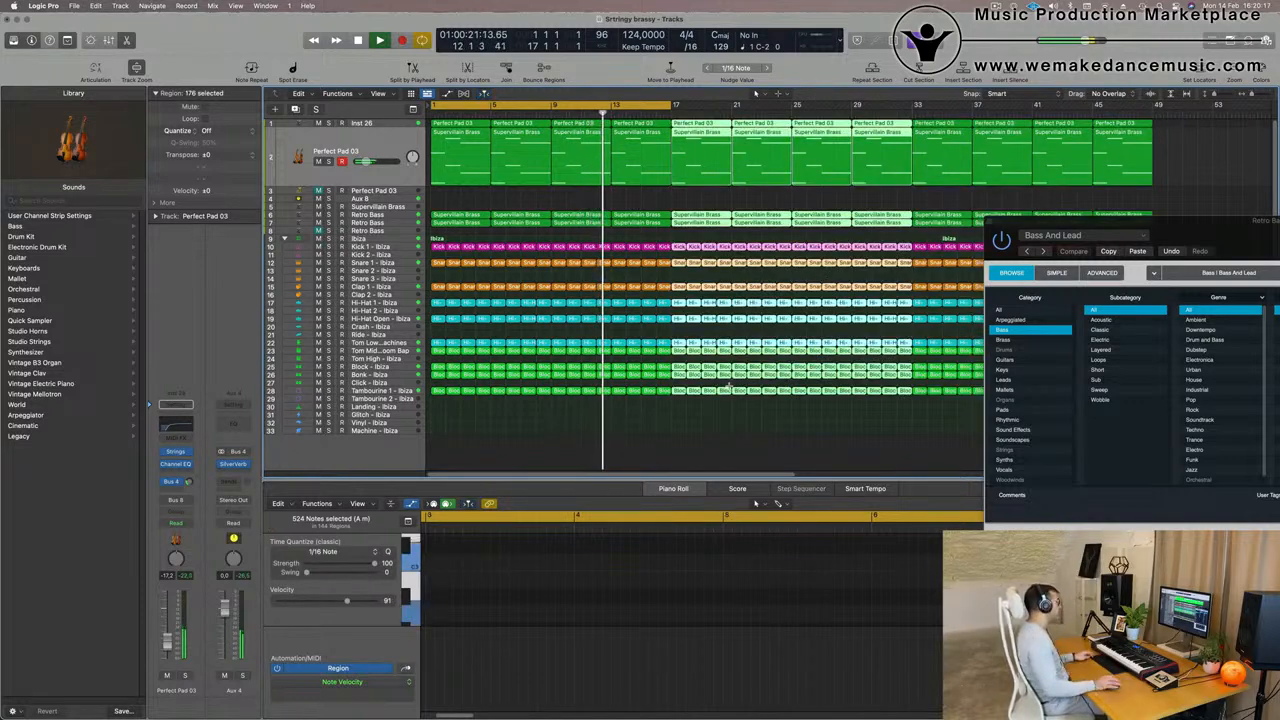
pyautogui.press('super+r')
# - Deselect the regions and extend the cycle range to the end of the arrangement at bar 65
pyautogui.press('super+Left')
pyautogui.press('super+Left')
pyautogui.press('super+Left')
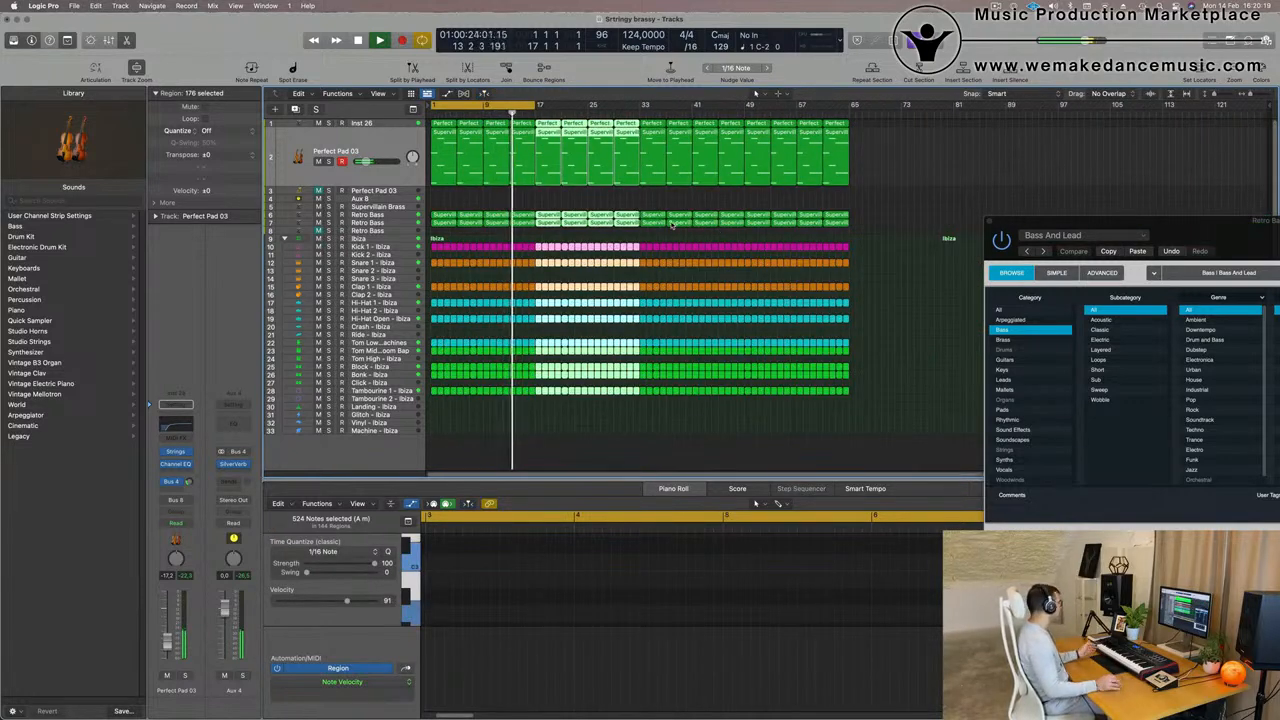
pyautogui.click(859, 189)
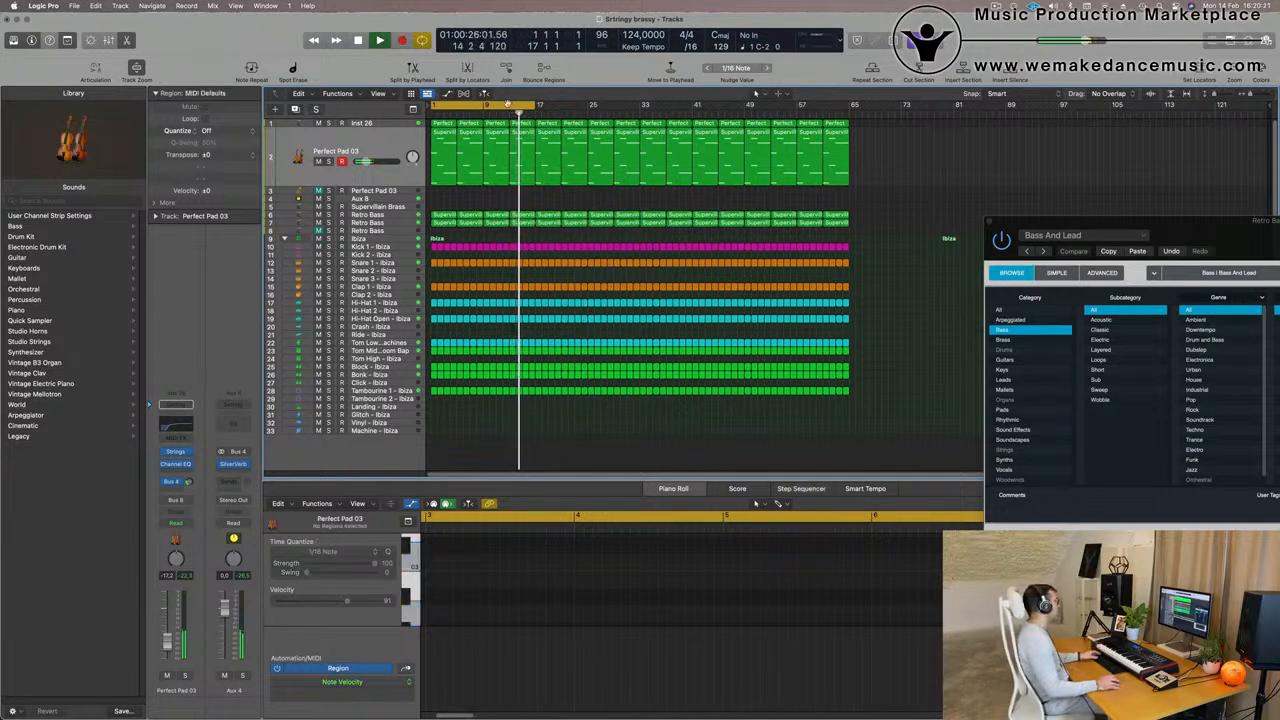
pyautogui.moveTo(538, 105); pyautogui.dragTo(853, 126)
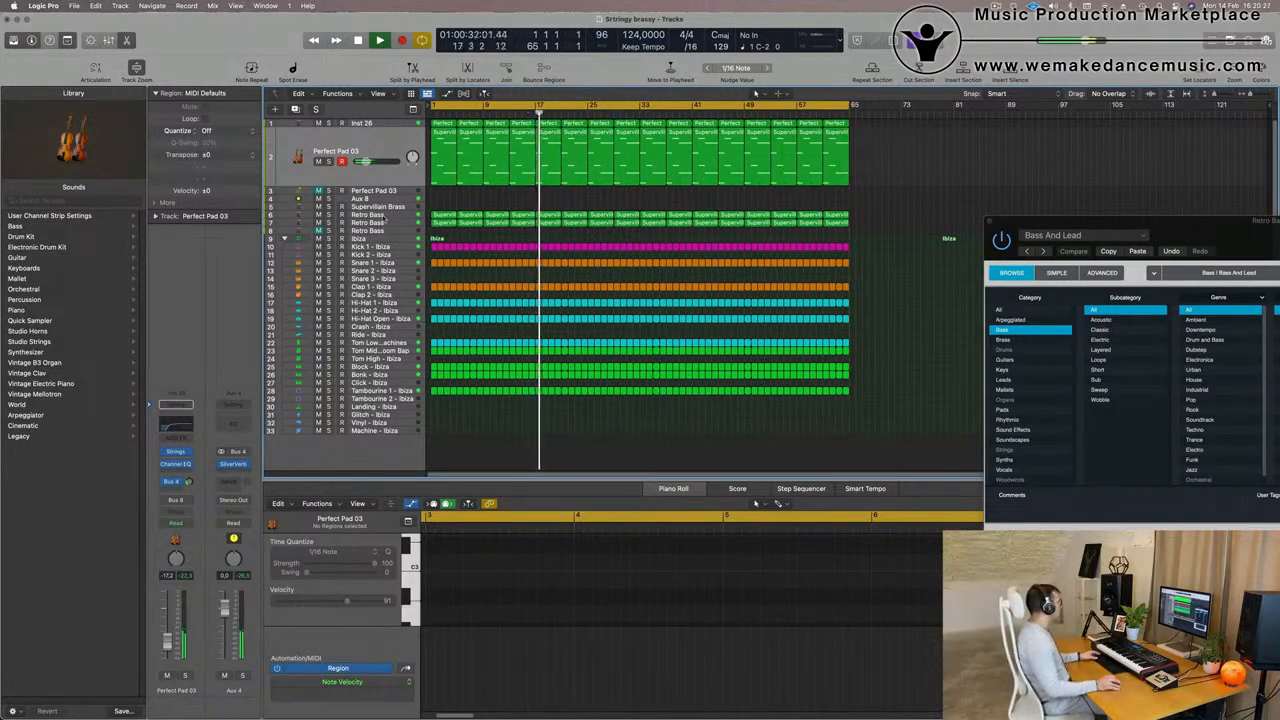
# - Check the second Retro Bass track from the start and duplicate it as a new track with the same instrument
pyautogui.click(391, 224)
pyautogui.press('Return')
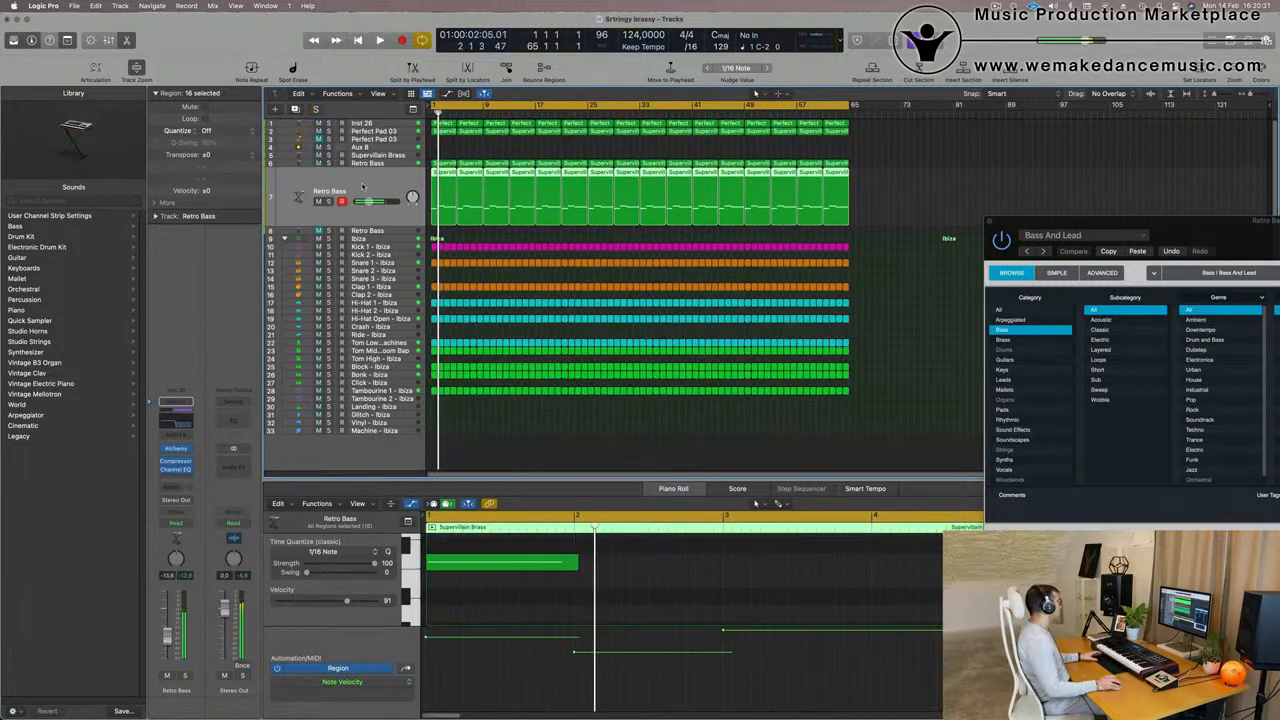
pyautogui.press('Return')
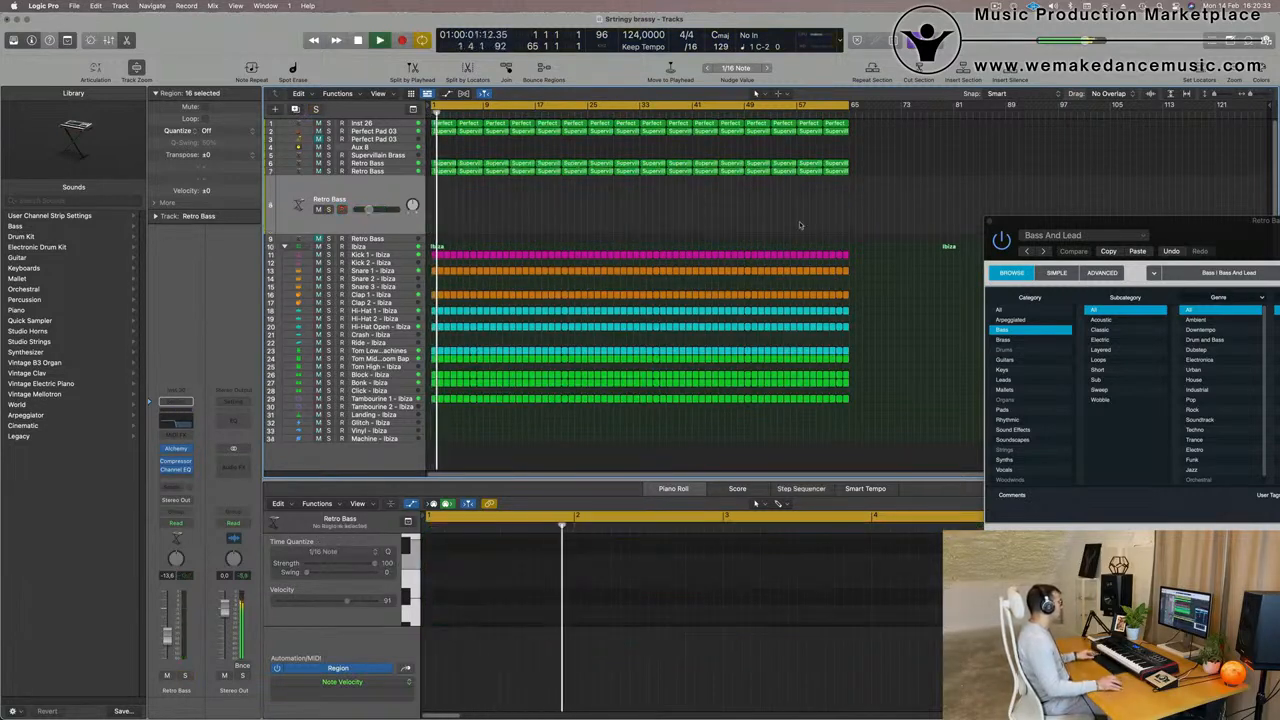
pyautogui.press('super+d')
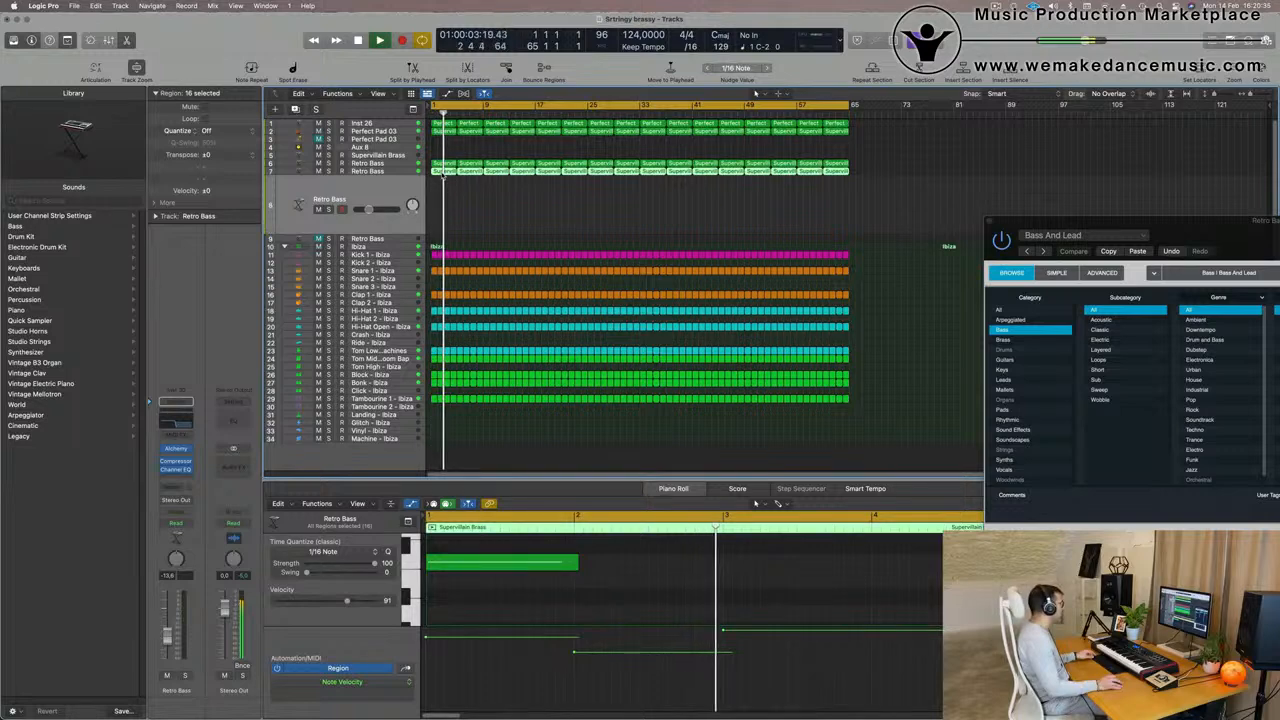
pyautogui.moveTo(442, 174); pyautogui.dragTo(444, 201)
pyautogui.press('space')
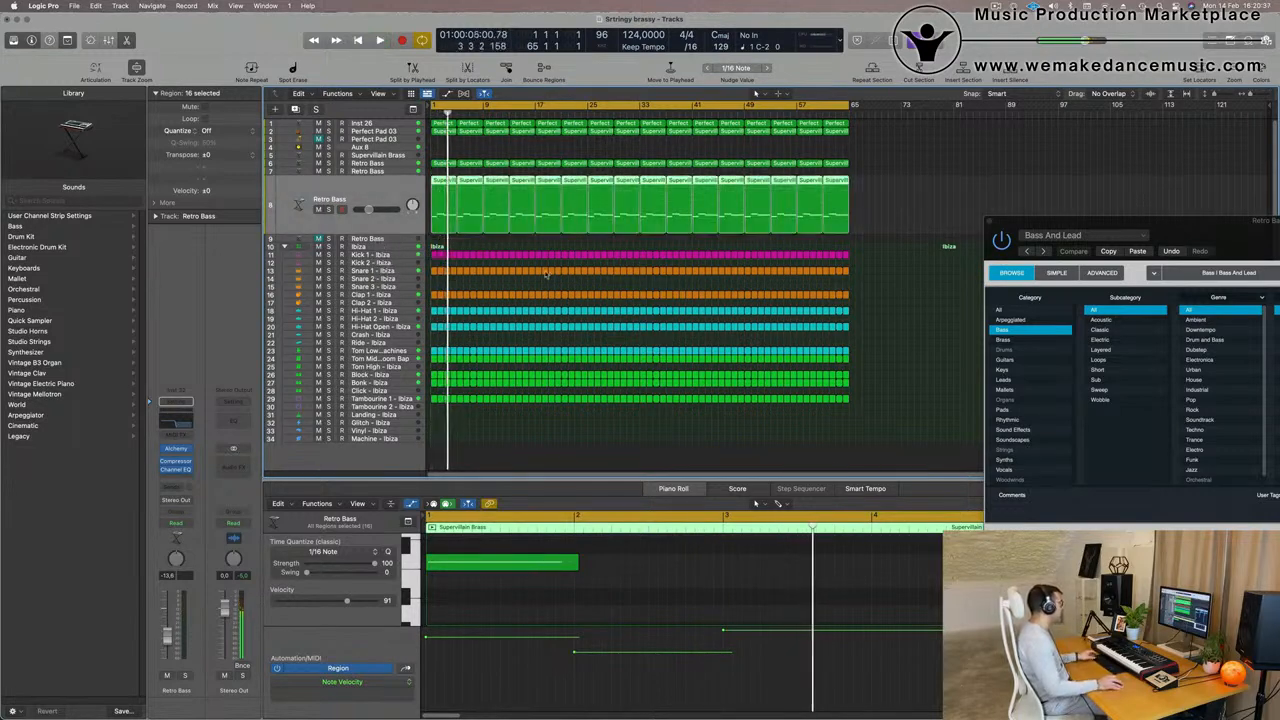
pyautogui.press('super+z')
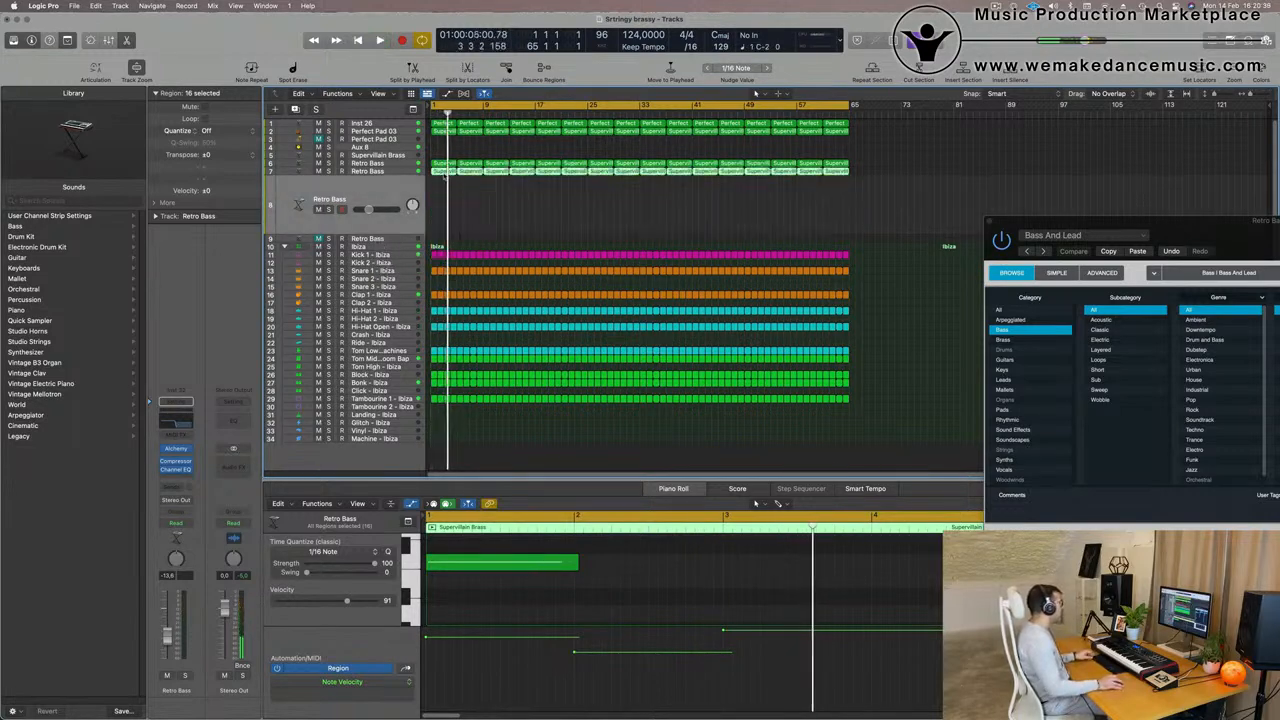
# - Copy the second Retro Bass track's regions onto the duplicated track and delete all but the first copy
pyautogui.moveTo(442, 178); pyautogui.dragTo(462, 218)
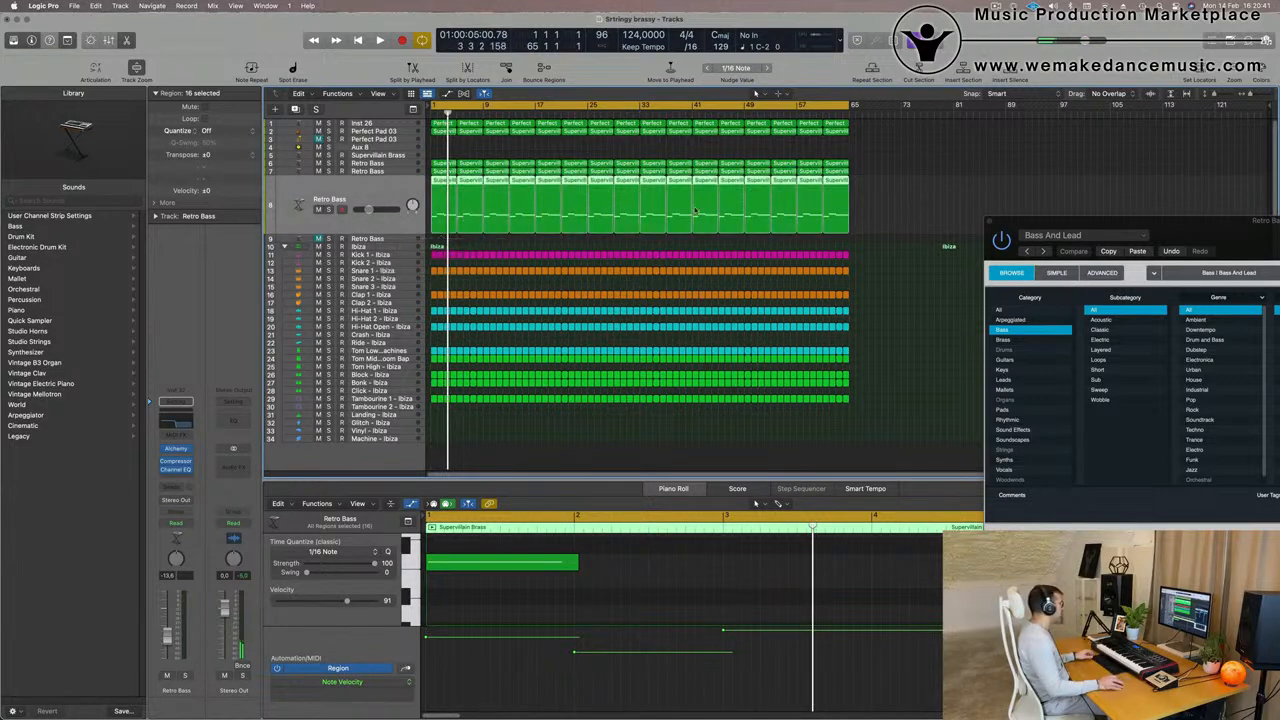
pyautogui.click(865, 213)
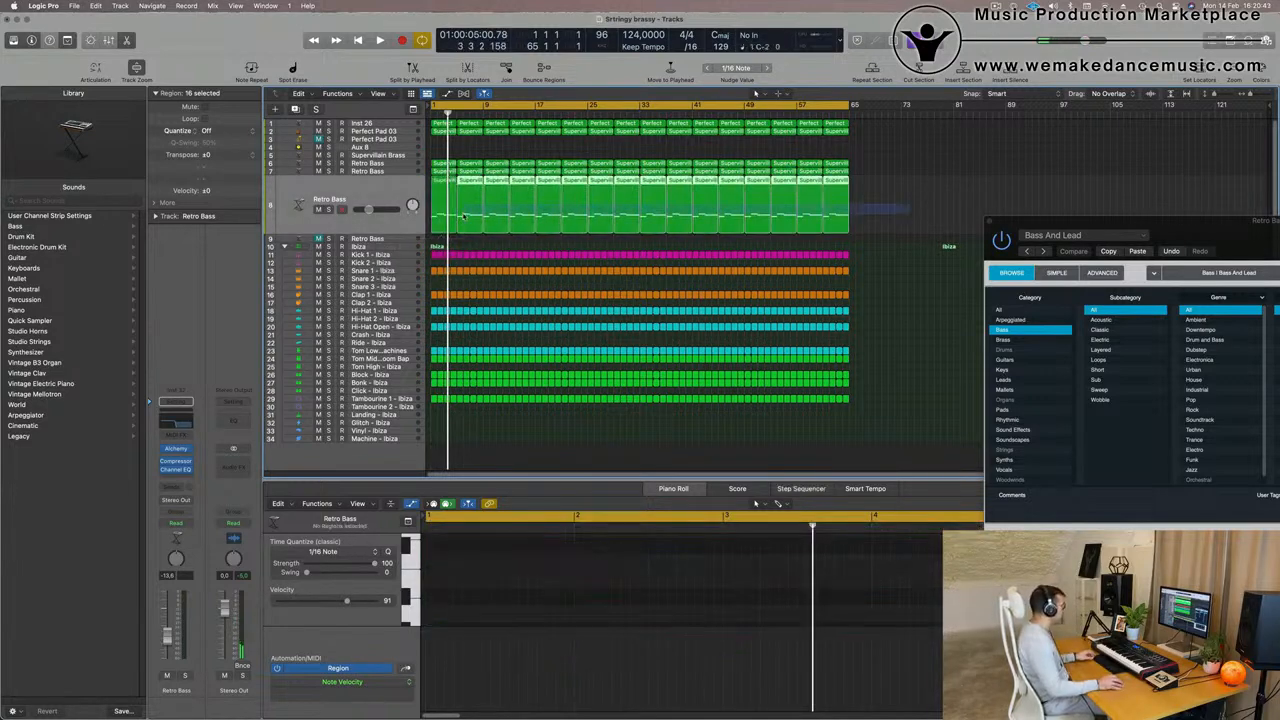
pyautogui.press('Delete')
pyautogui.click(436, 207)
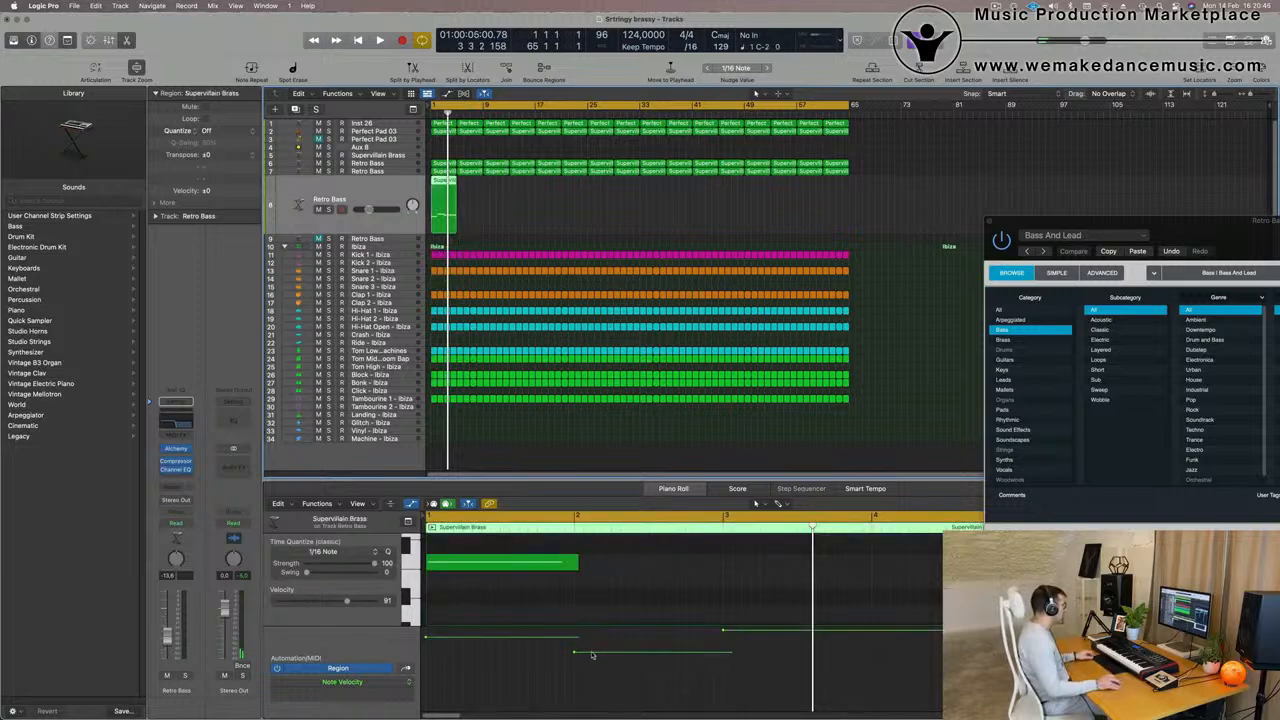
# - Enlarge the Piano Roll and delete the second and third notes from the copied region, keeping the note in bar 1
pyautogui.scroll(-3, 579, 610)
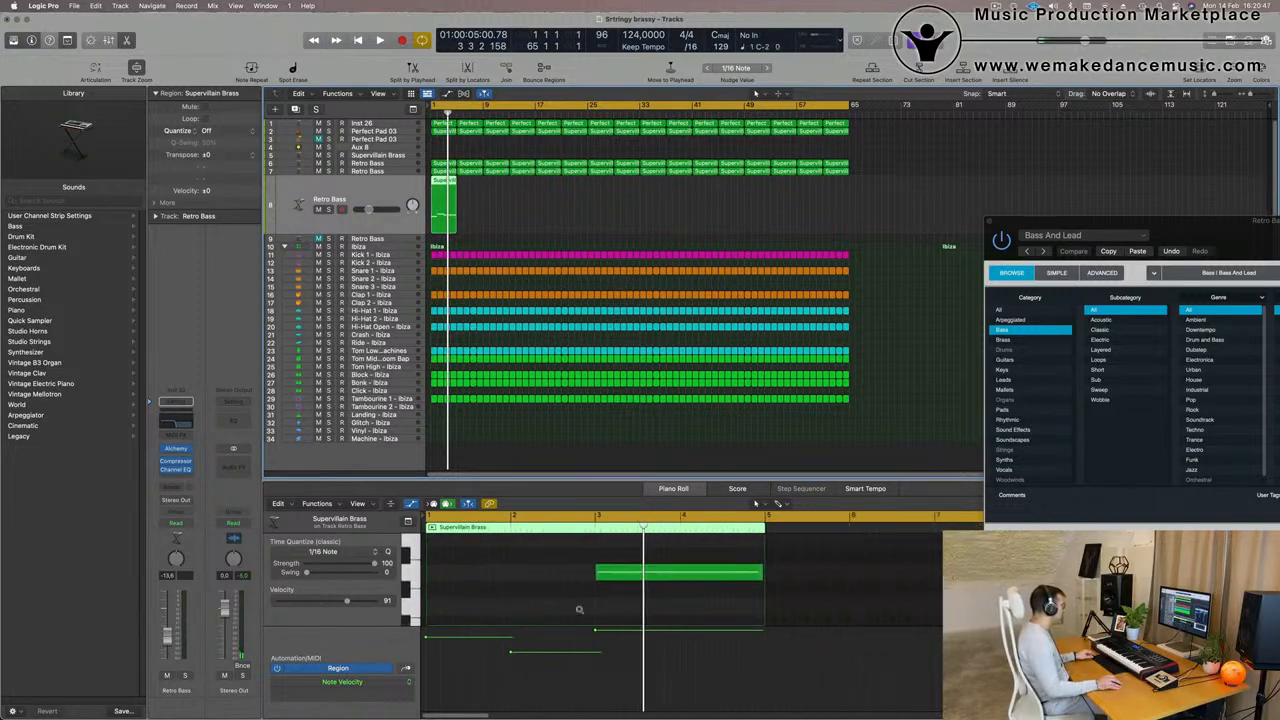
pyautogui.moveTo(593, 481); pyautogui.dragTo(593, 388)
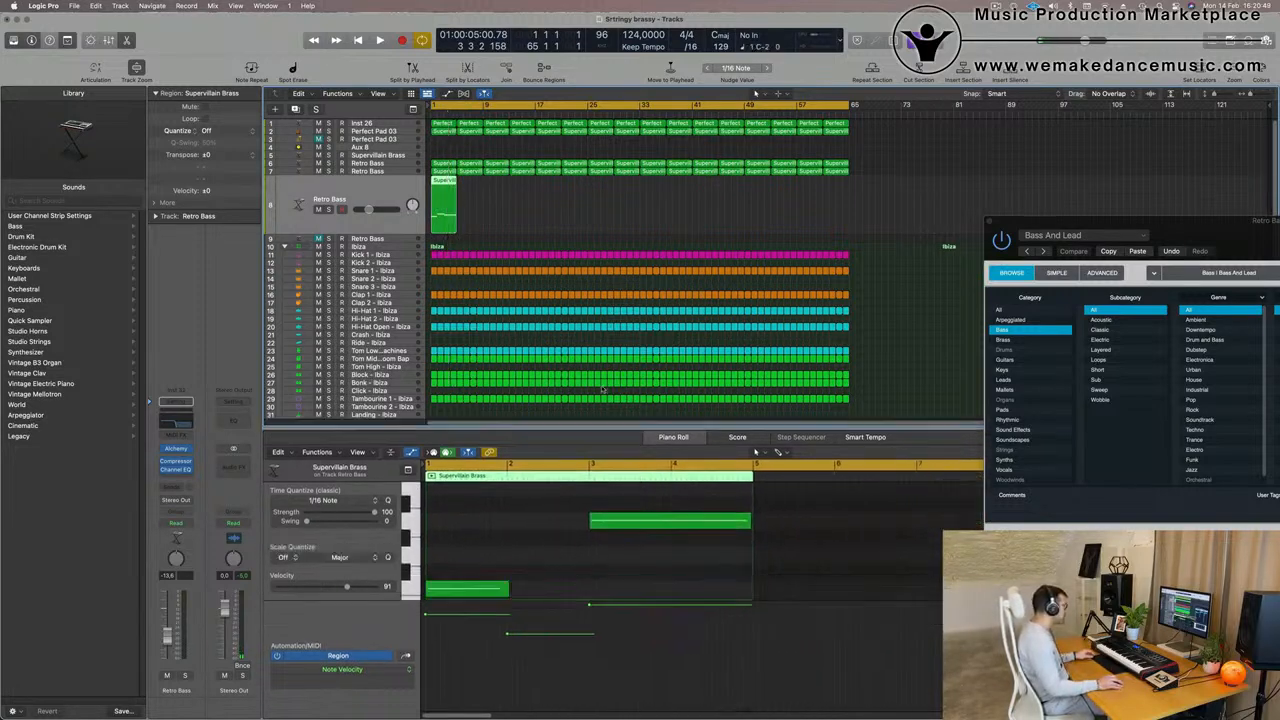
pyautogui.scroll(-2, 547, 530)
pyautogui.moveTo(547, 545); pyautogui.dragTo(599, 470)
pyautogui.press('Delete')
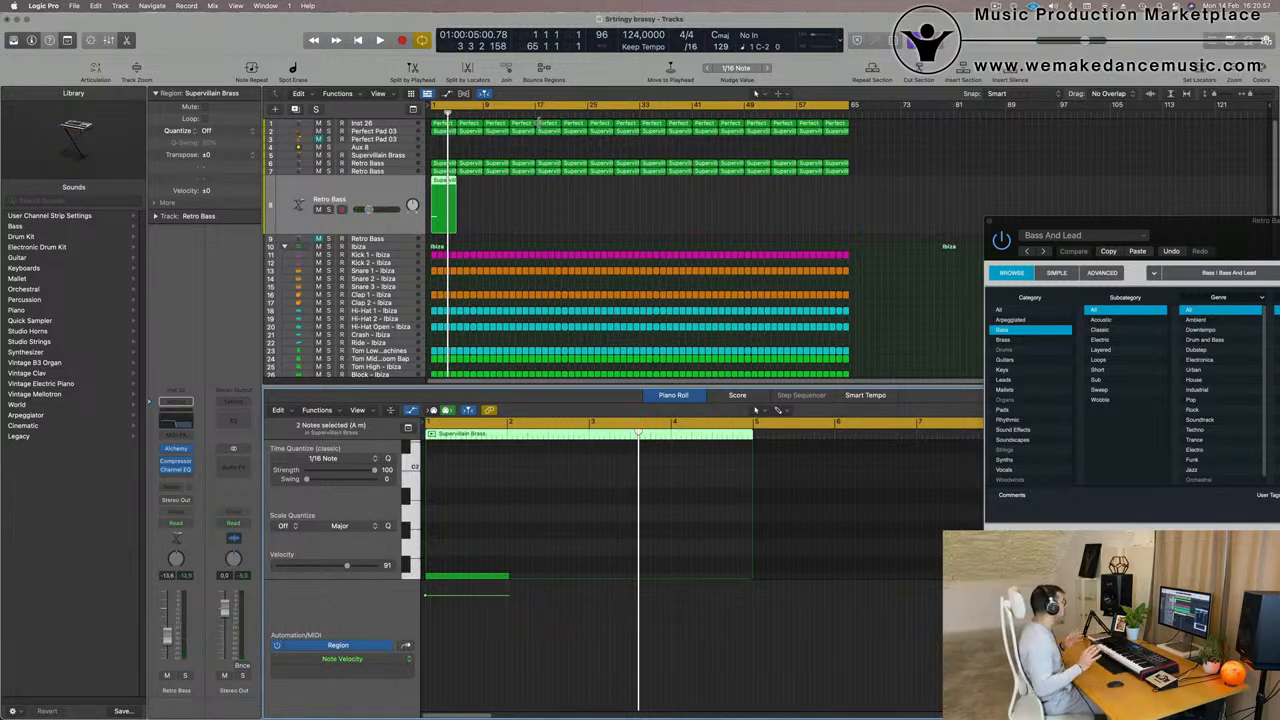
pyautogui.scroll(-2, 460, 489)
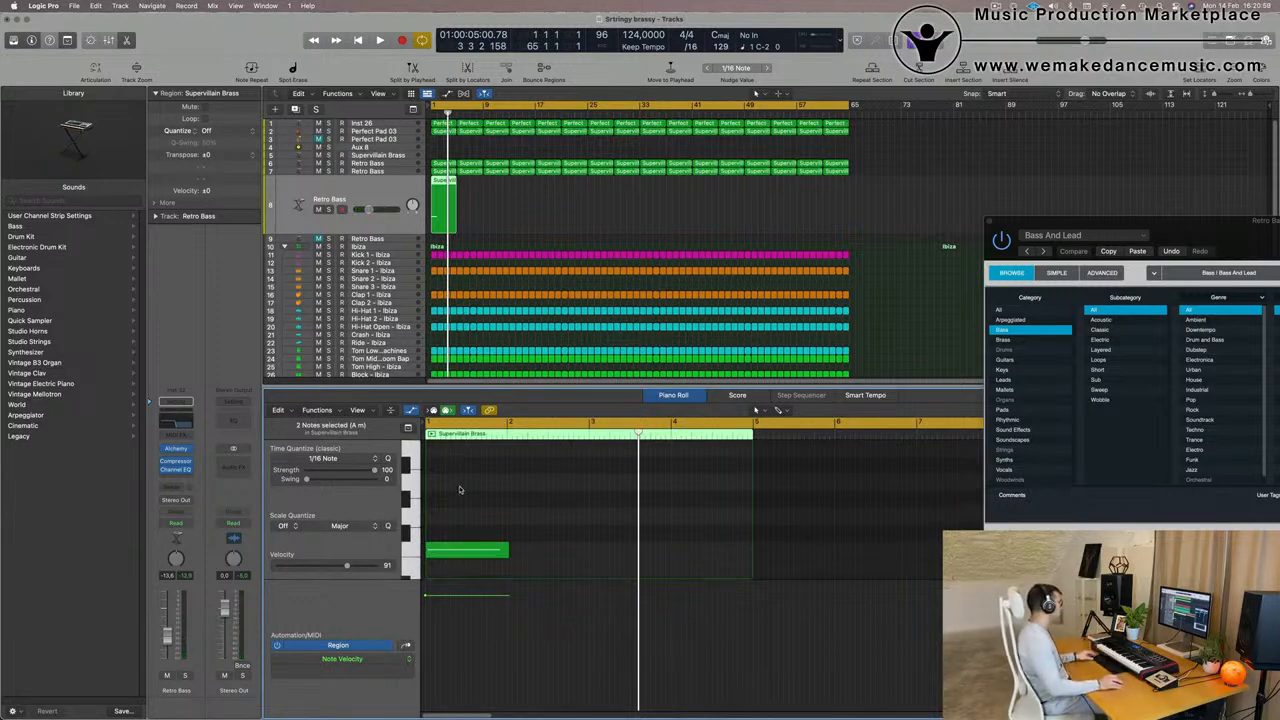
pyautogui.click(460, 551)
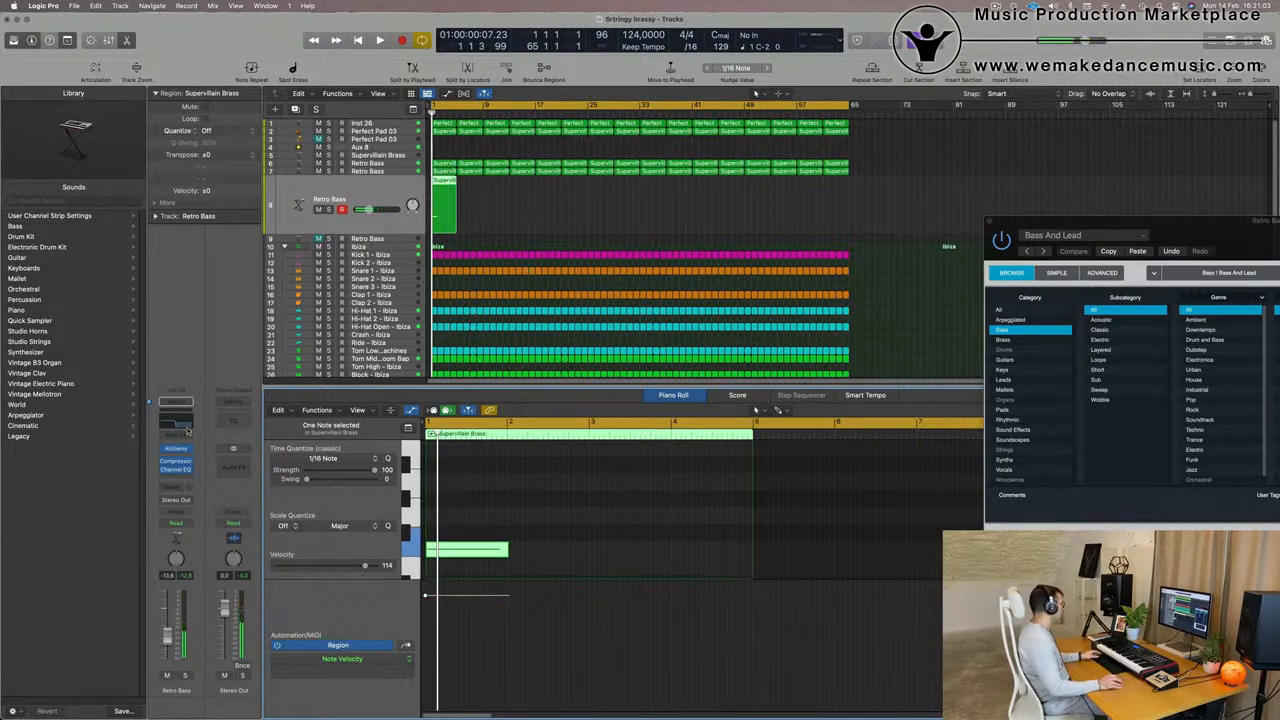
# - Open Alchemy on the duplicated Retro Bass track, clear the preset search and load the Brass preset 80s Fantasy
pyautogui.click(175, 450)
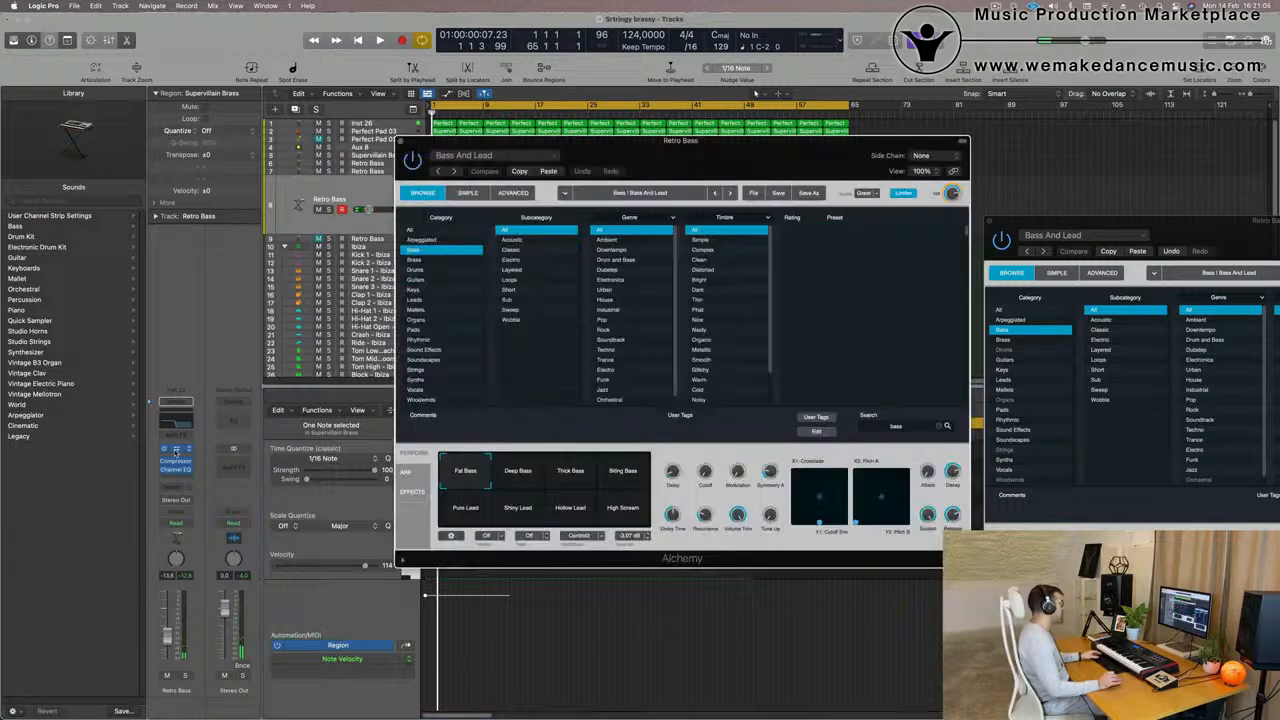
pyautogui.moveTo(731, 156); pyautogui.dragTo(845, 125)
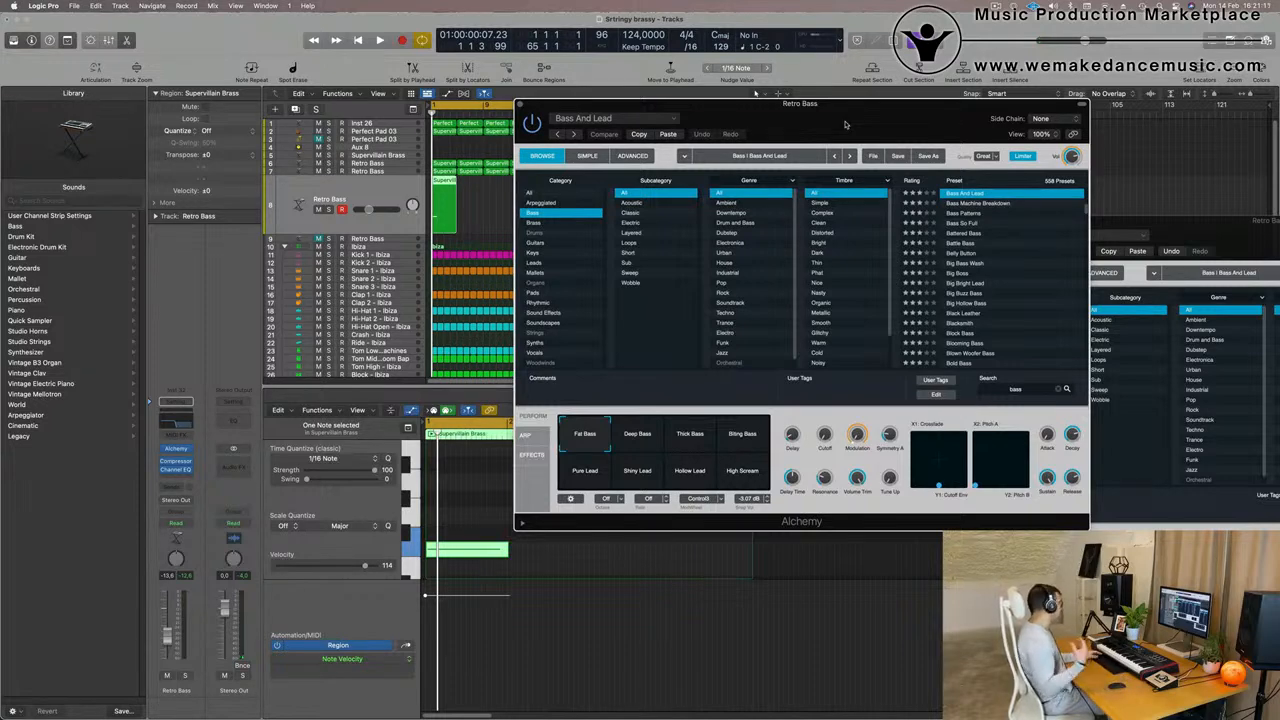
pyautogui.moveTo(845, 125); pyautogui.dragTo(937, 94)
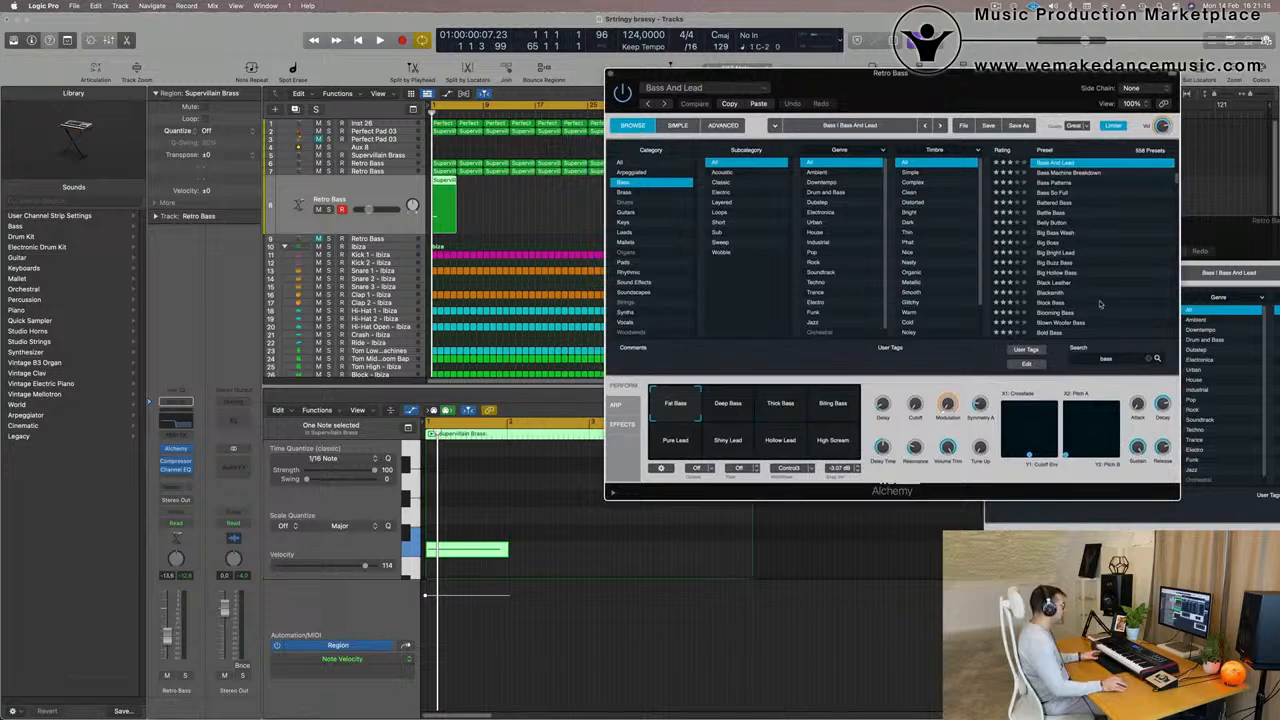
pyautogui.scroll(10, 1100, 304)
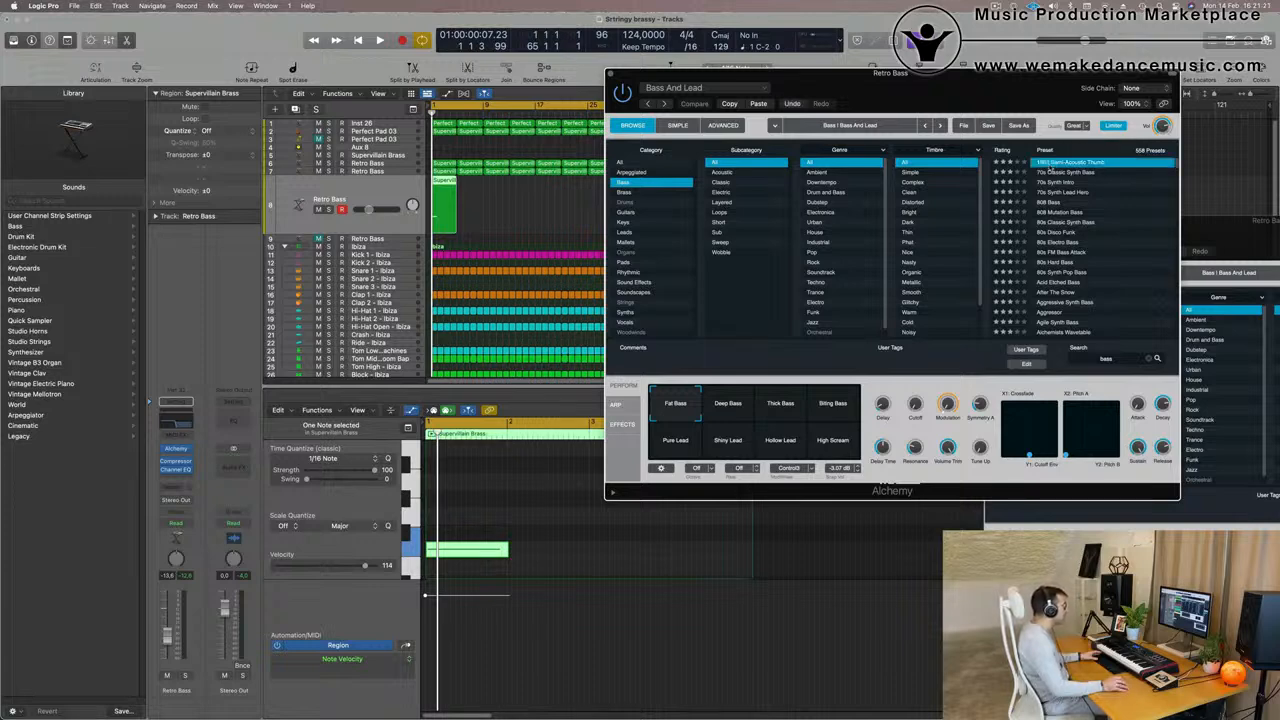
pyautogui.click(623, 192)
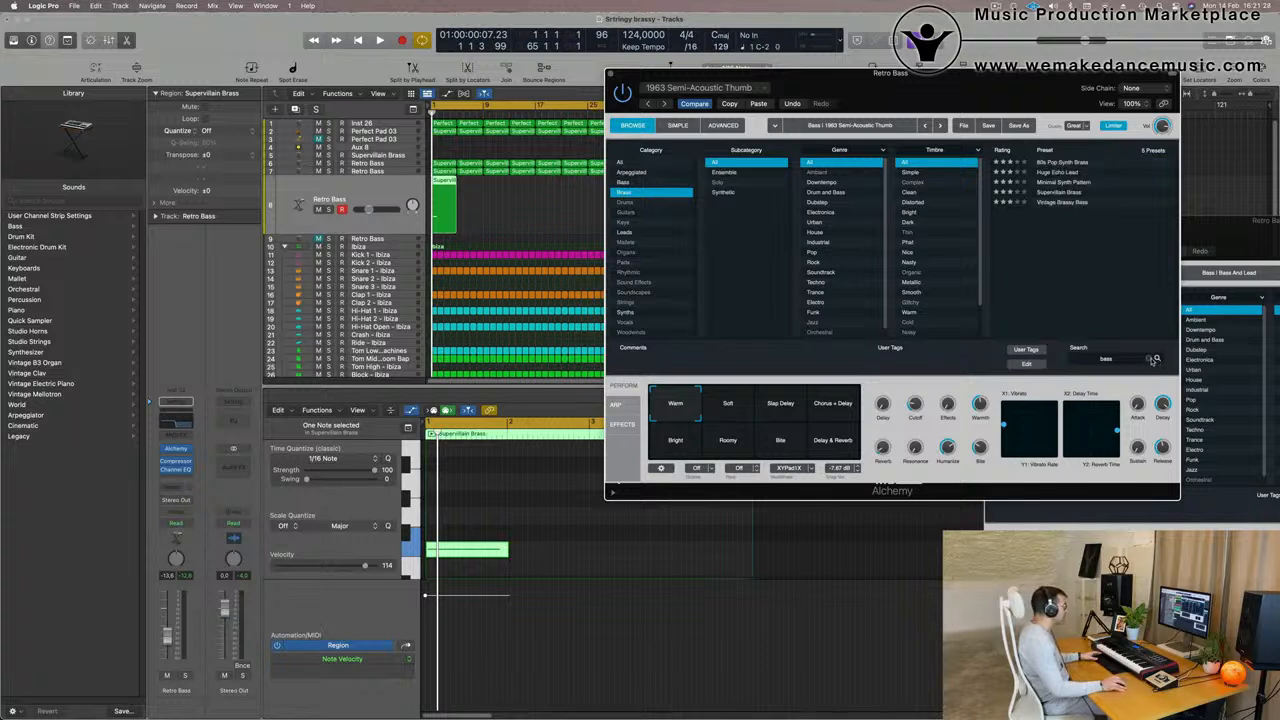
pyautogui.click(1155, 359)
pyautogui.click(1052, 163)
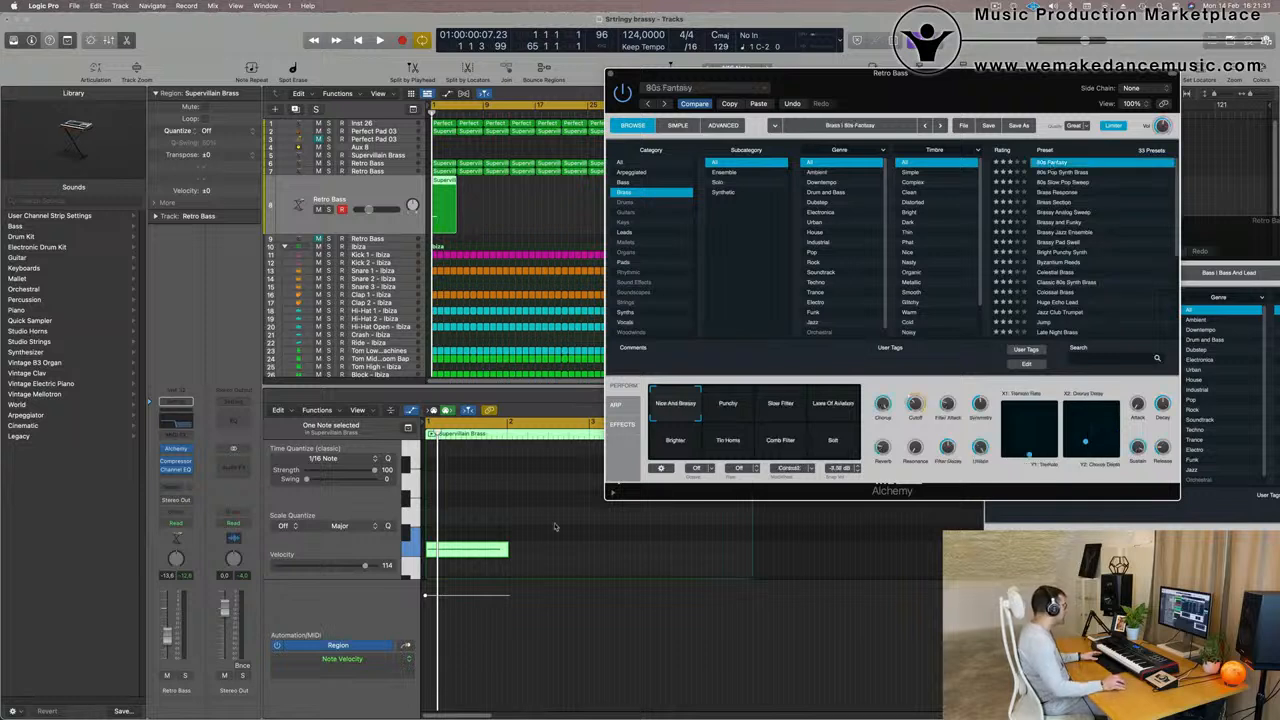
# - Play and solo the one-note brass part, setting its volume to about -3 dB and Alchemy's Cutoff to about 73.7%
pyautogui.moveTo(501, 540); pyautogui.dragTo(501, 513)
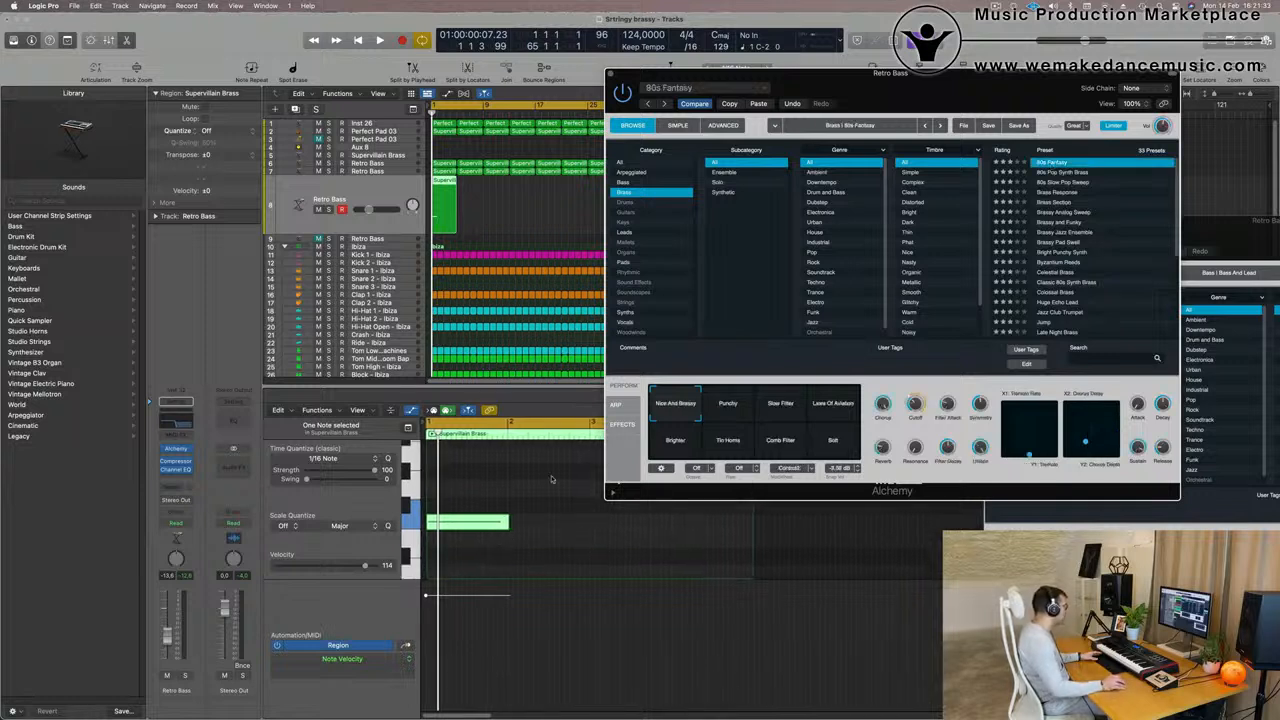
pyautogui.press('space')
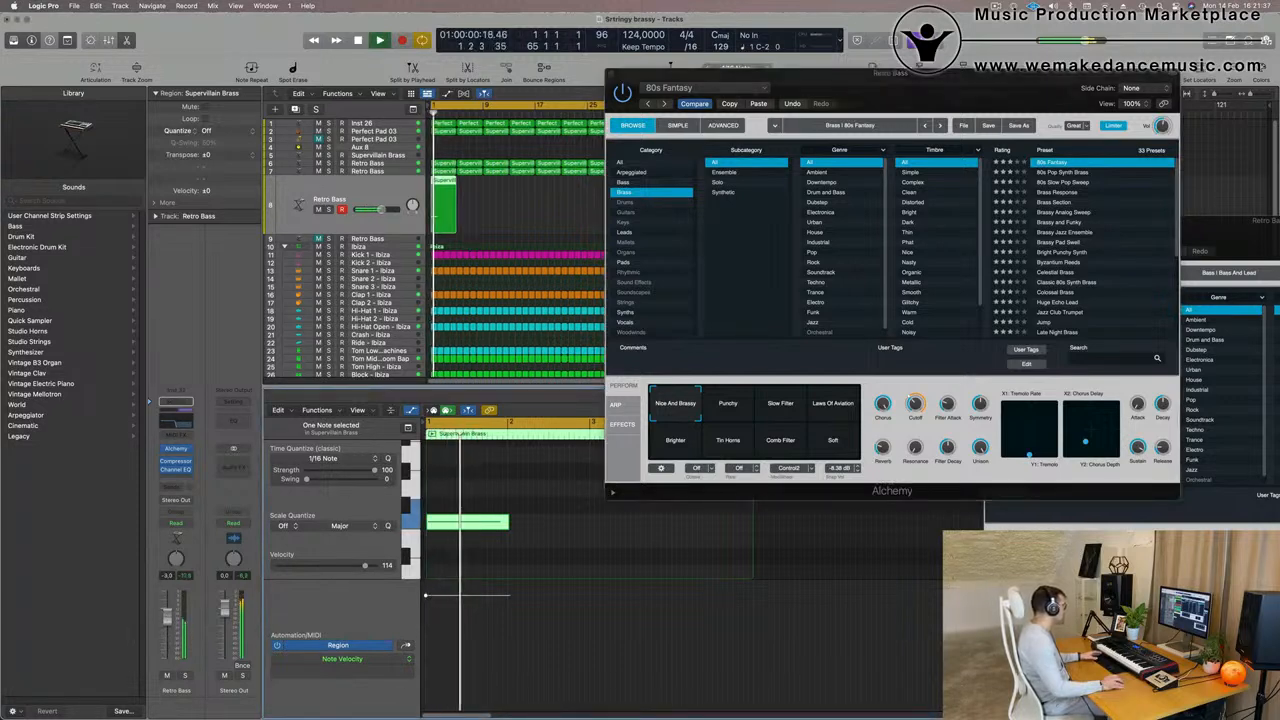
pyautogui.moveTo(912, 400); pyautogui.dragTo(920, 353)
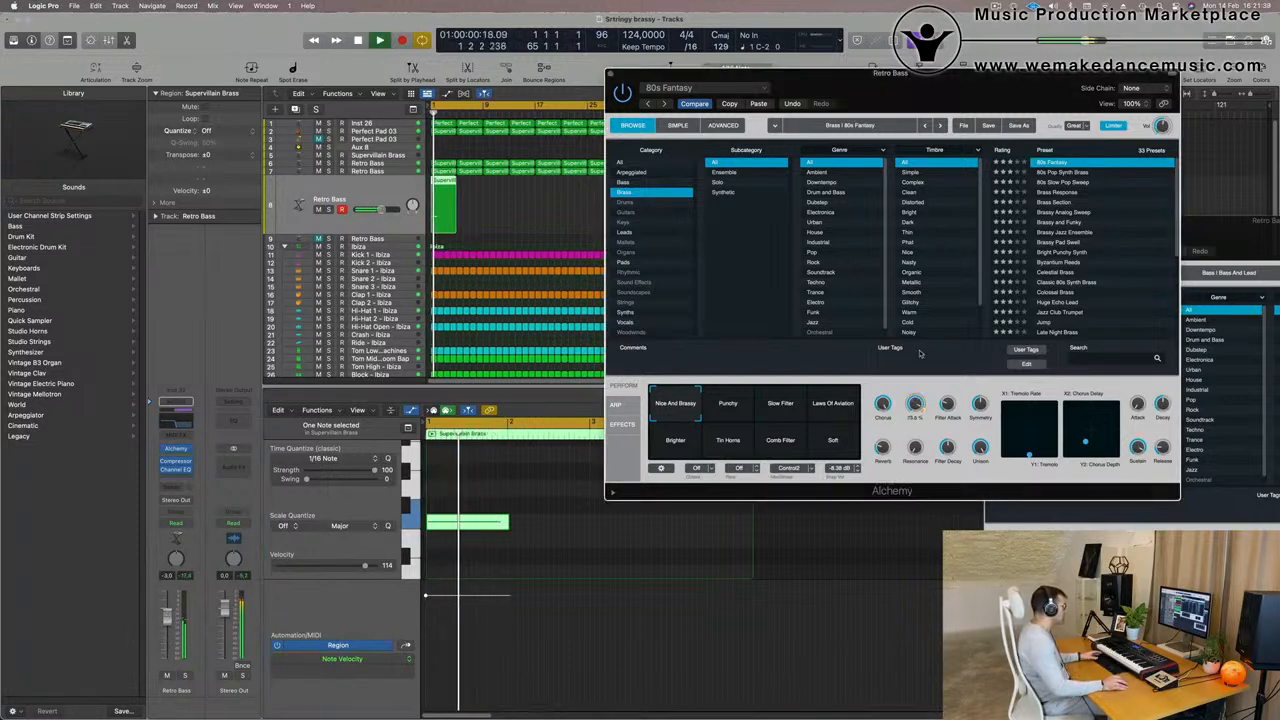
pyautogui.click(186, 676)
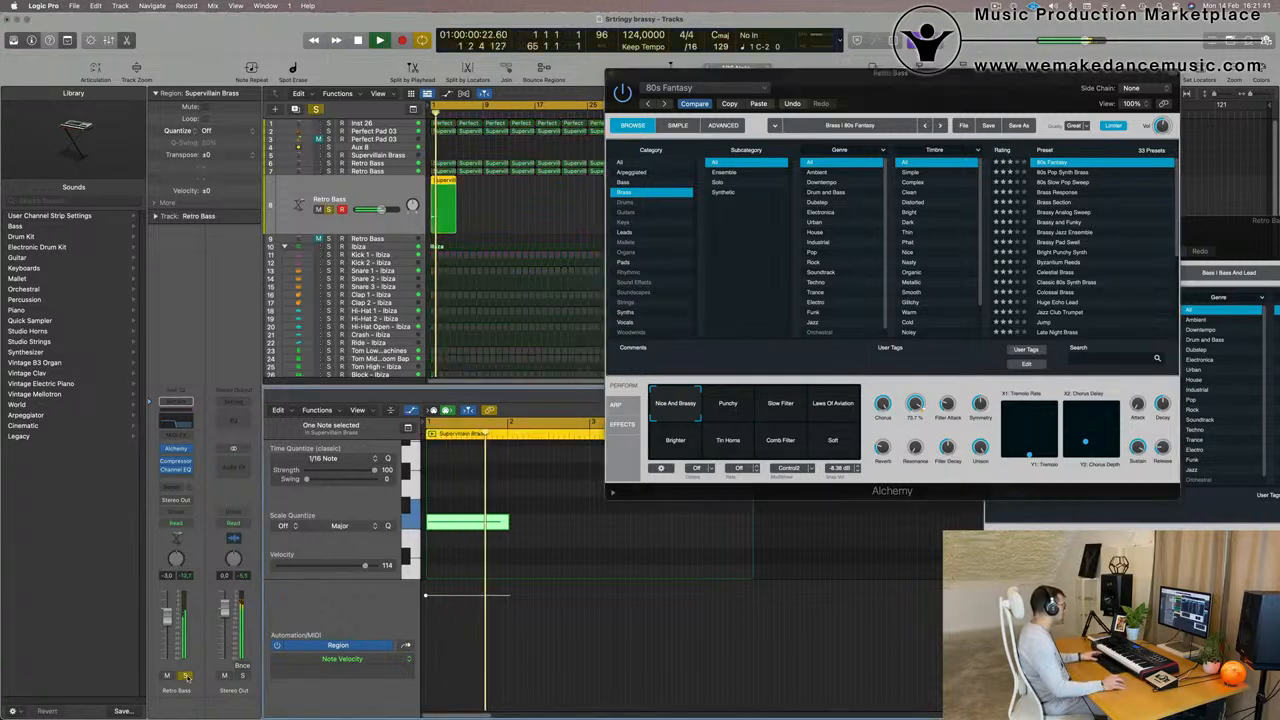
pyautogui.press('space')
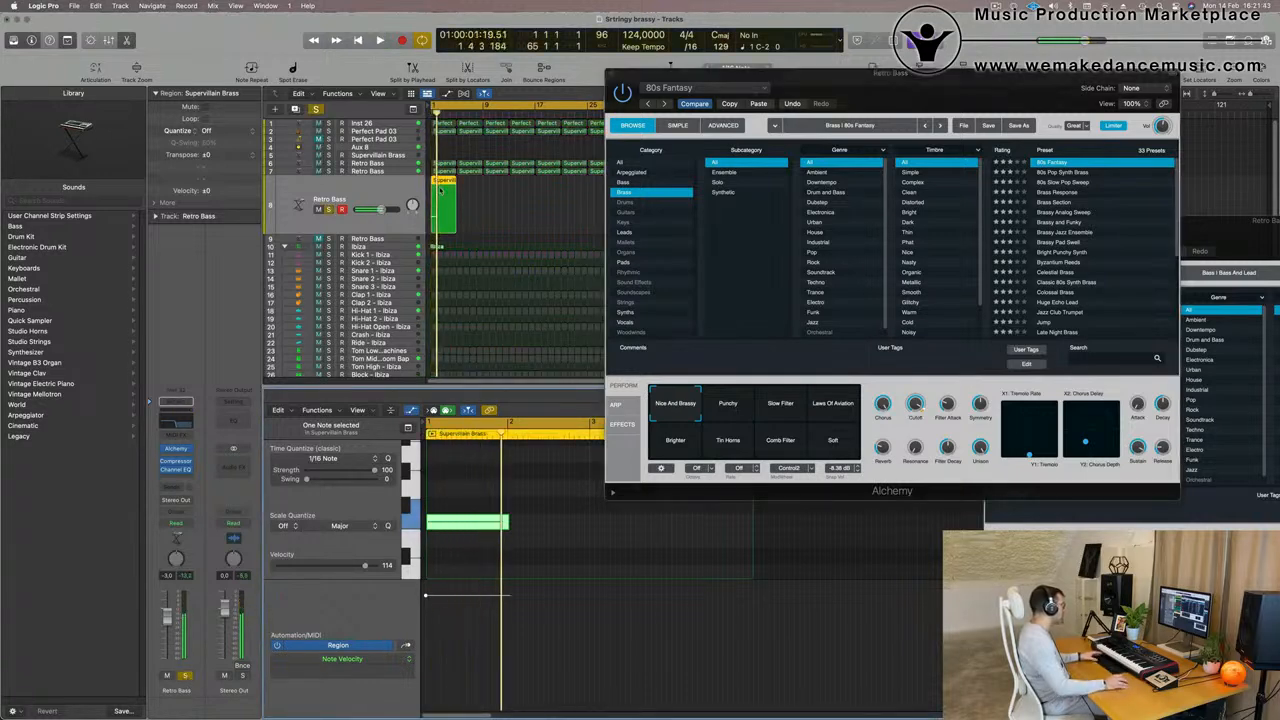
# - Solo and play the Retro Bass track above the one-note brass part, comparing it with the full mix
pyautogui.click(368, 171)
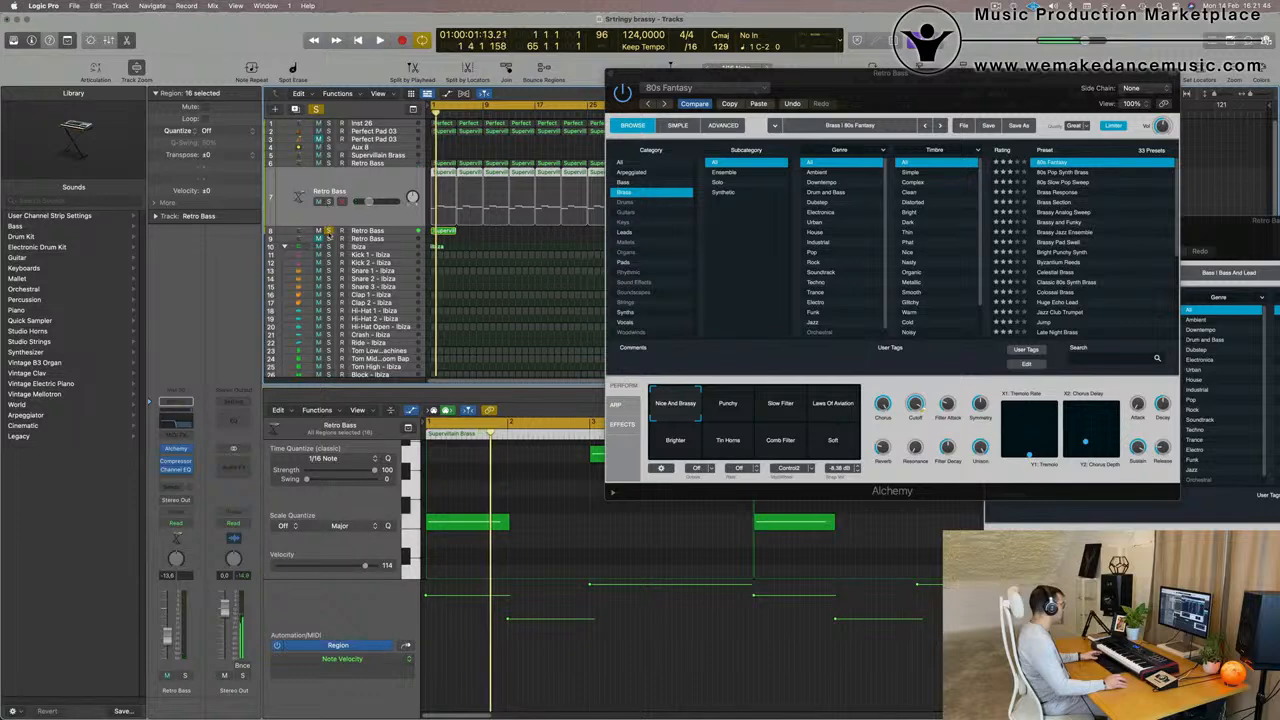
pyautogui.click(328, 231)
pyautogui.press('space')
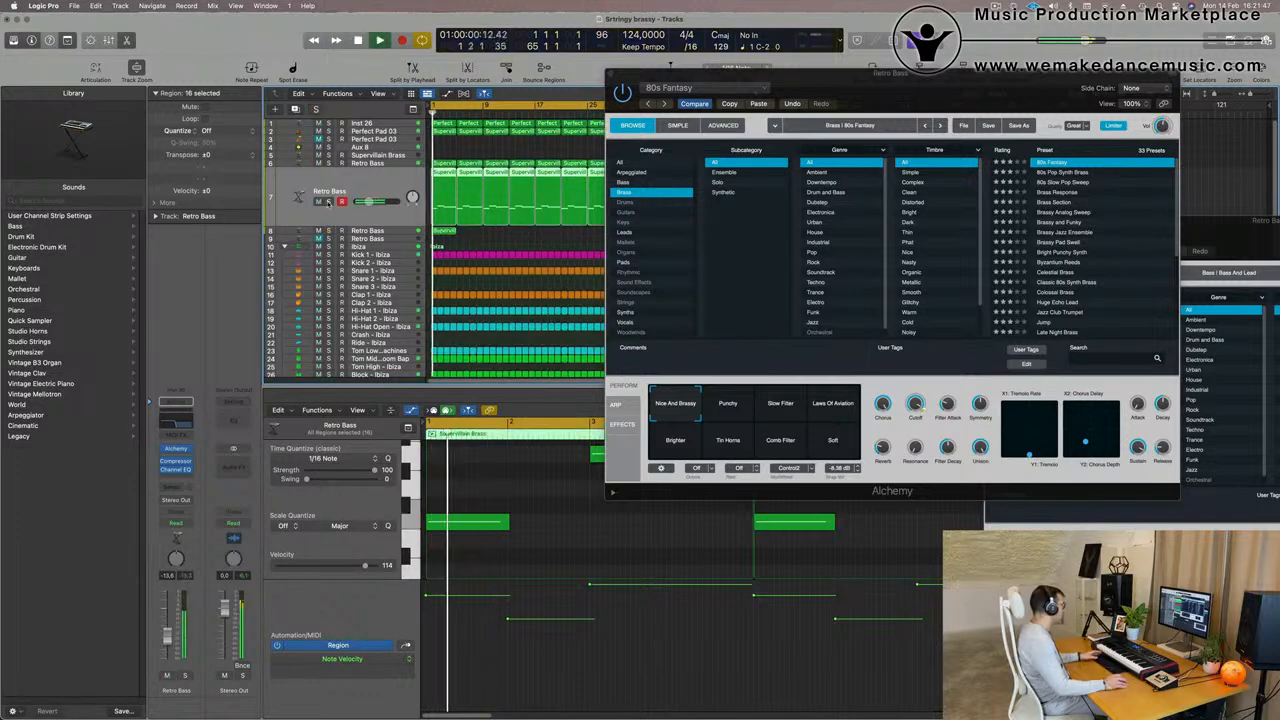
pyautogui.click(328, 201)
pyautogui.press('space')
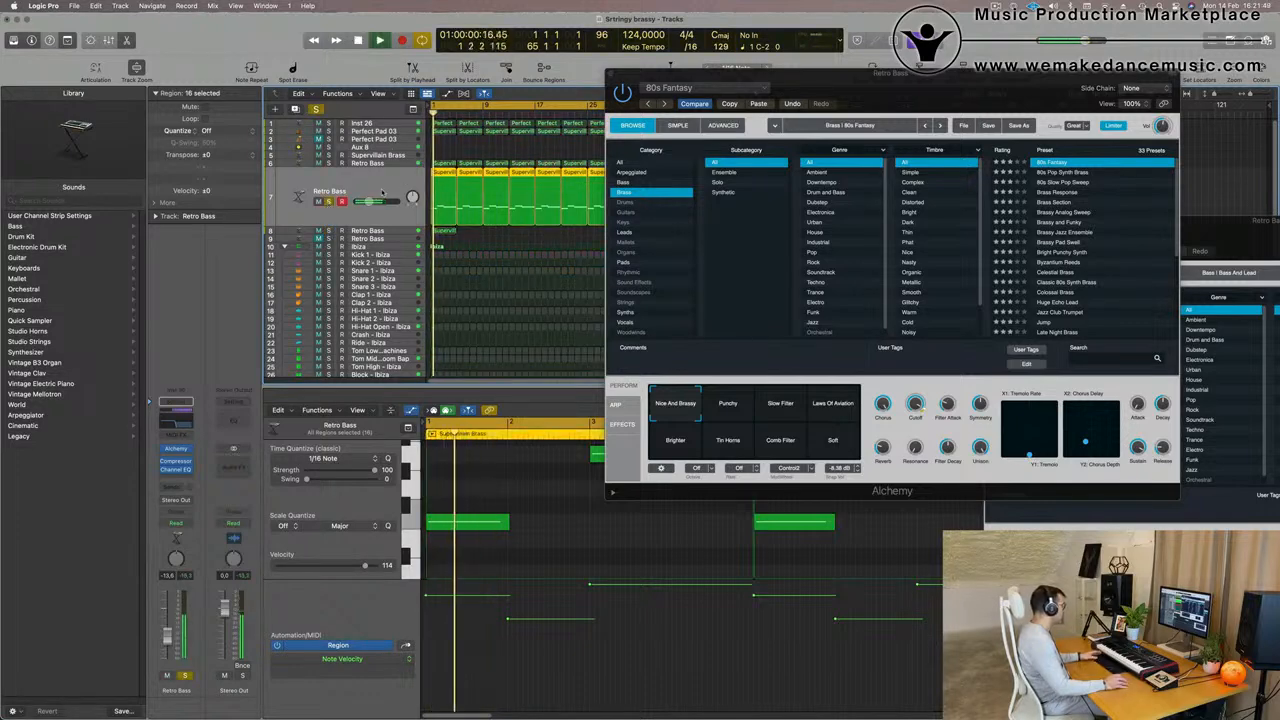
pyautogui.click(177, 452)
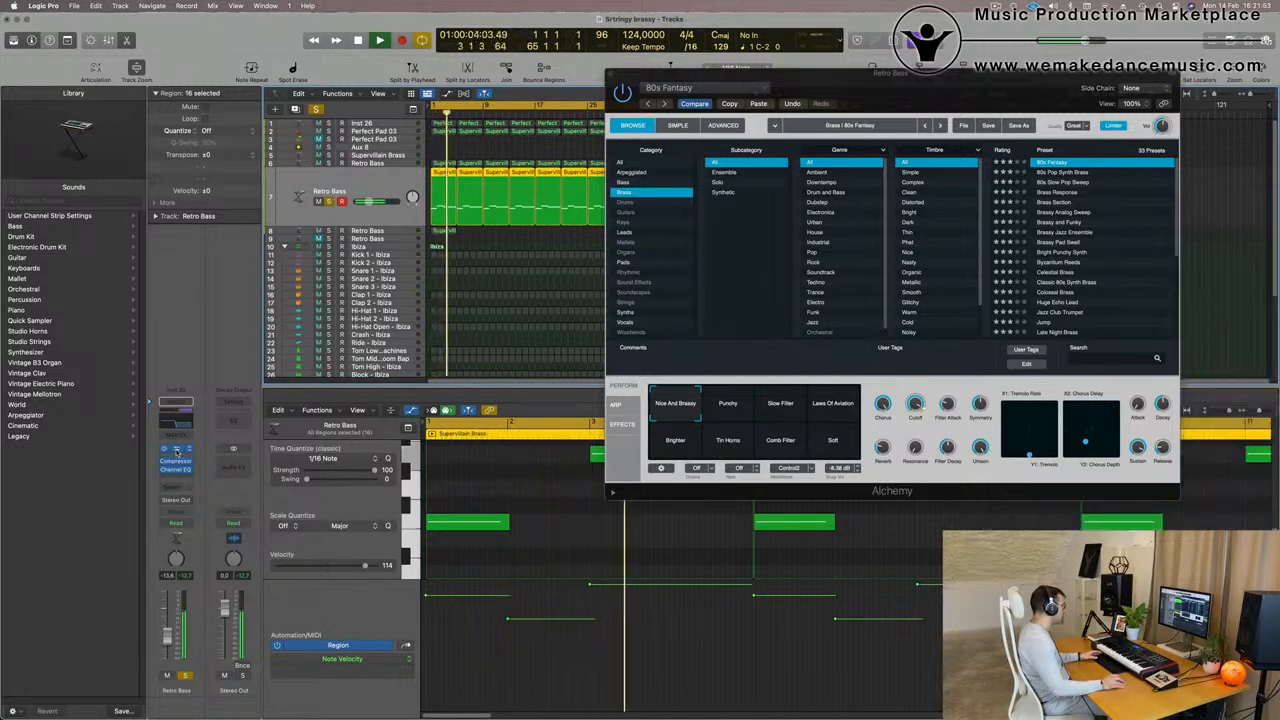
pyautogui.click(177, 452)
pyautogui.click(990, 222)
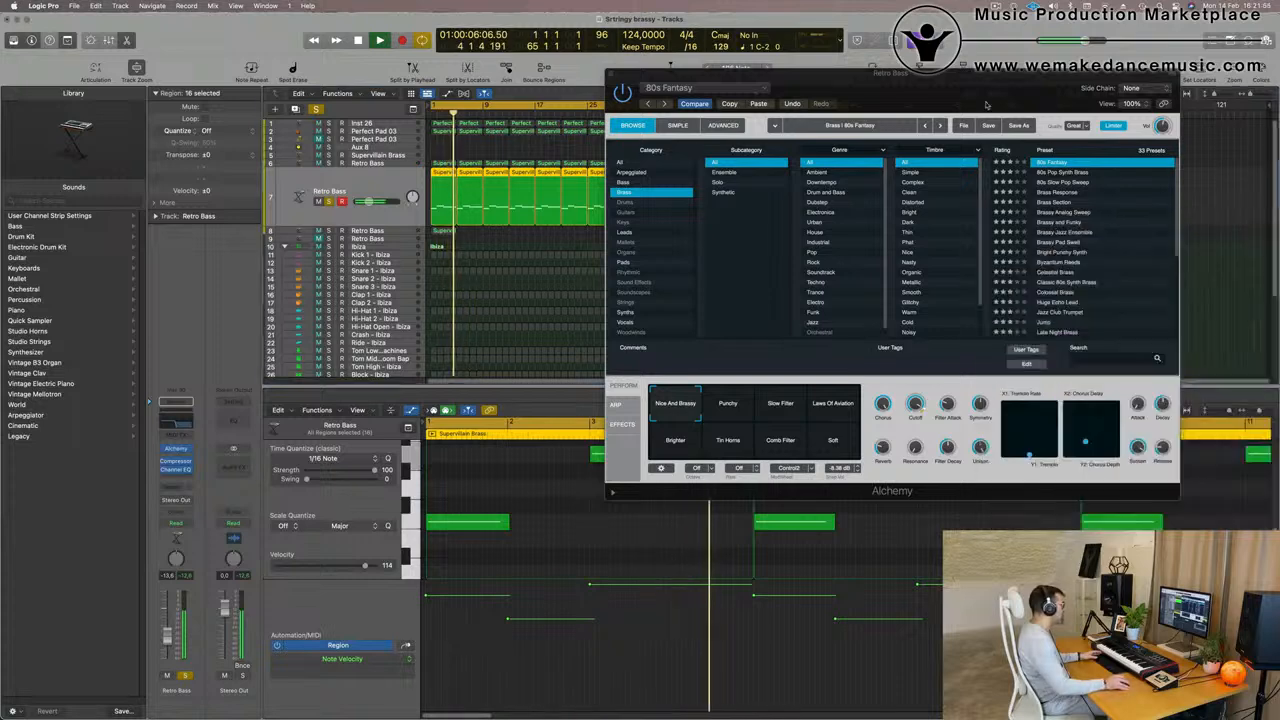
pyautogui.moveTo(985, 74); pyautogui.dragTo(986, 118)
pyautogui.press('space')
pyautogui.press('space')
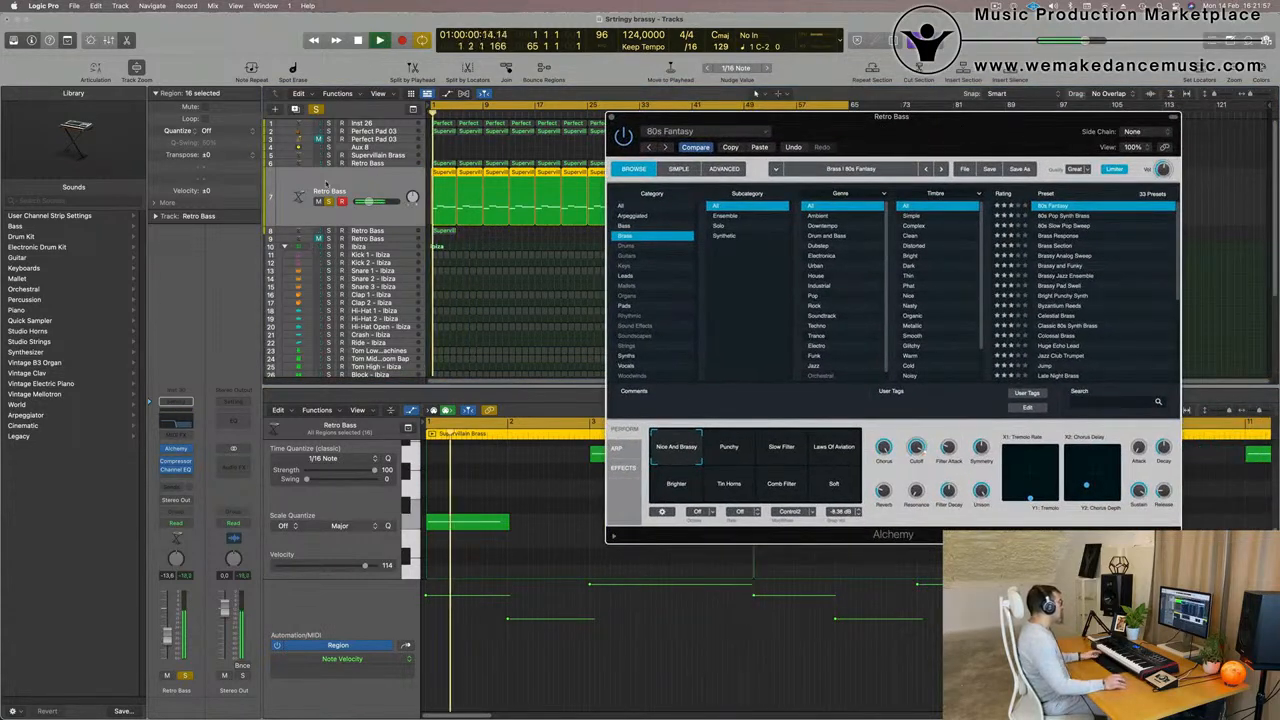
pyautogui.press('space')
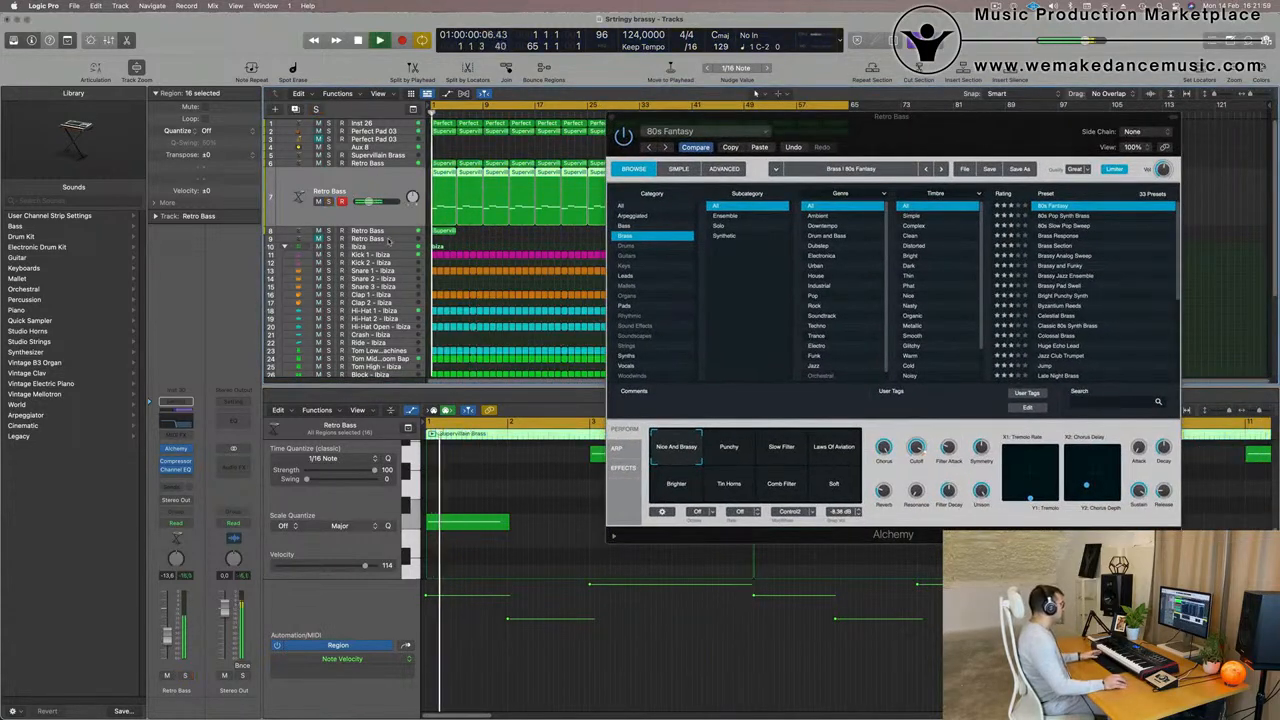
# - Set the one-note brass track's volume to about -4 dB, auditioning it soloed and in the mix and viewing its Channel EQ spectrum
pyautogui.click(378, 232)
pyautogui.click(185, 677)
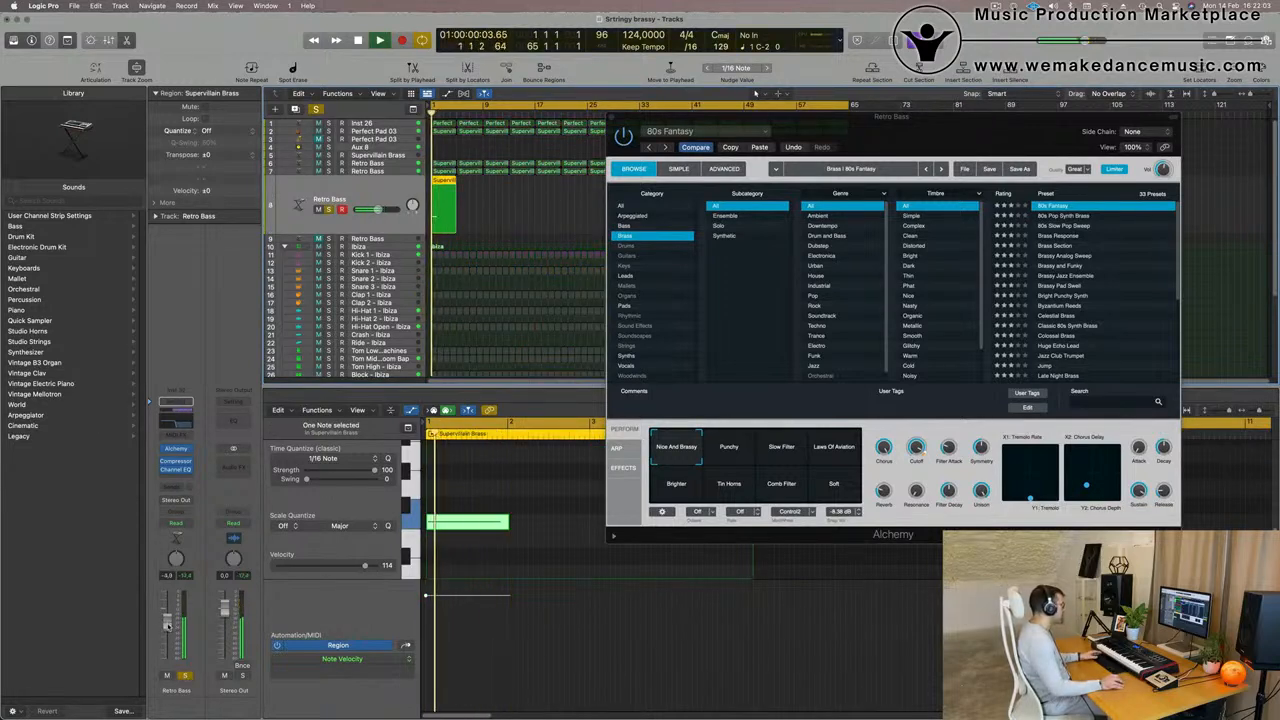
pyautogui.press('s')
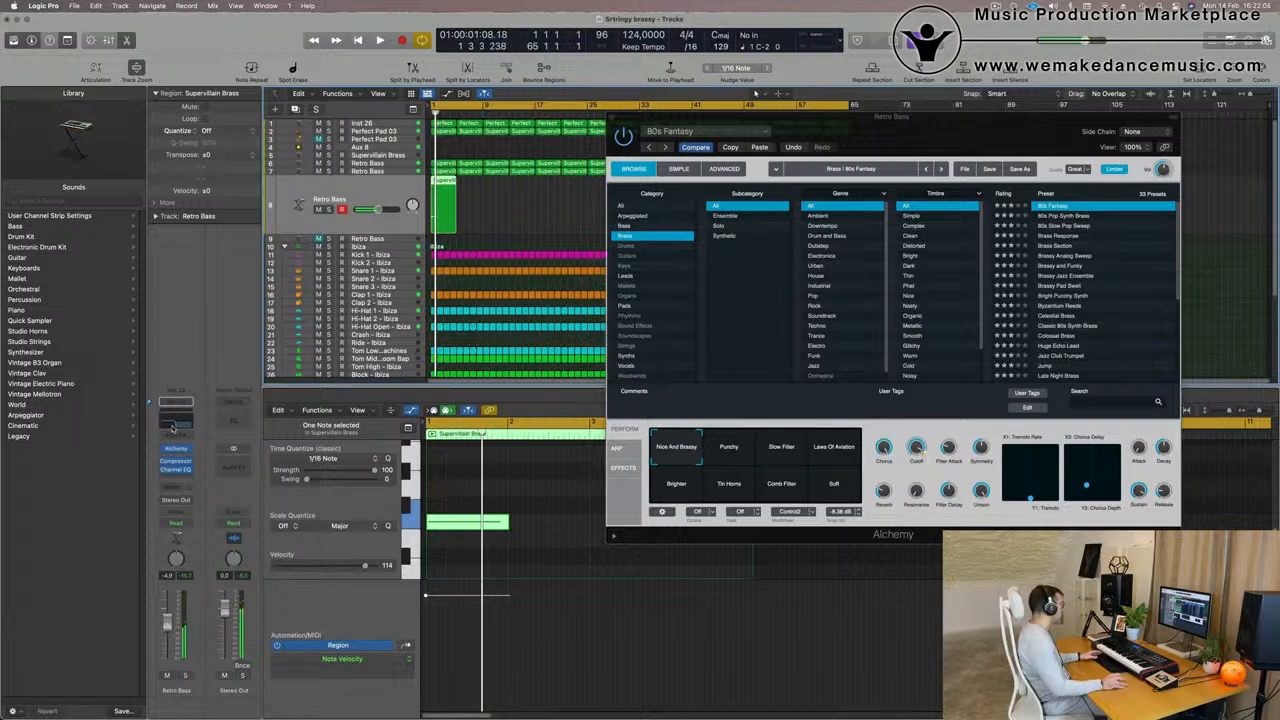
pyautogui.click(175, 405)
pyautogui.click(1170, 197)
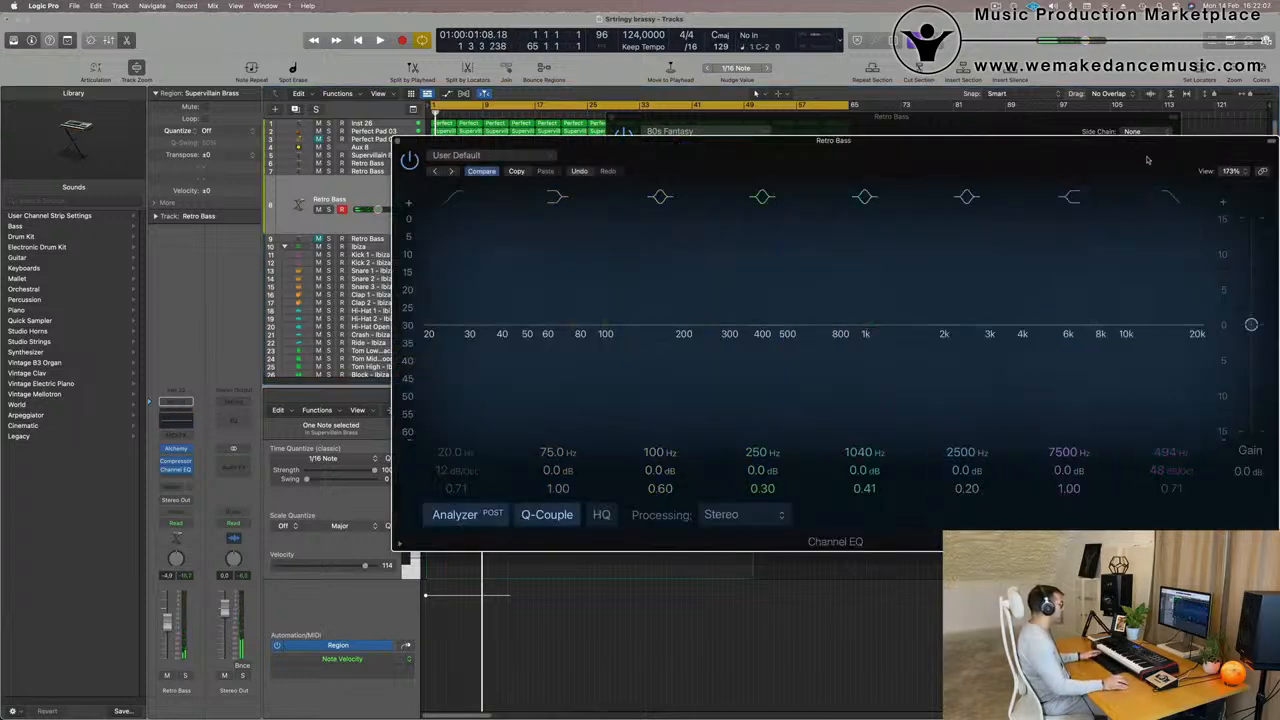
pyautogui.moveTo(1147, 160); pyautogui.dragTo(1033, 268)
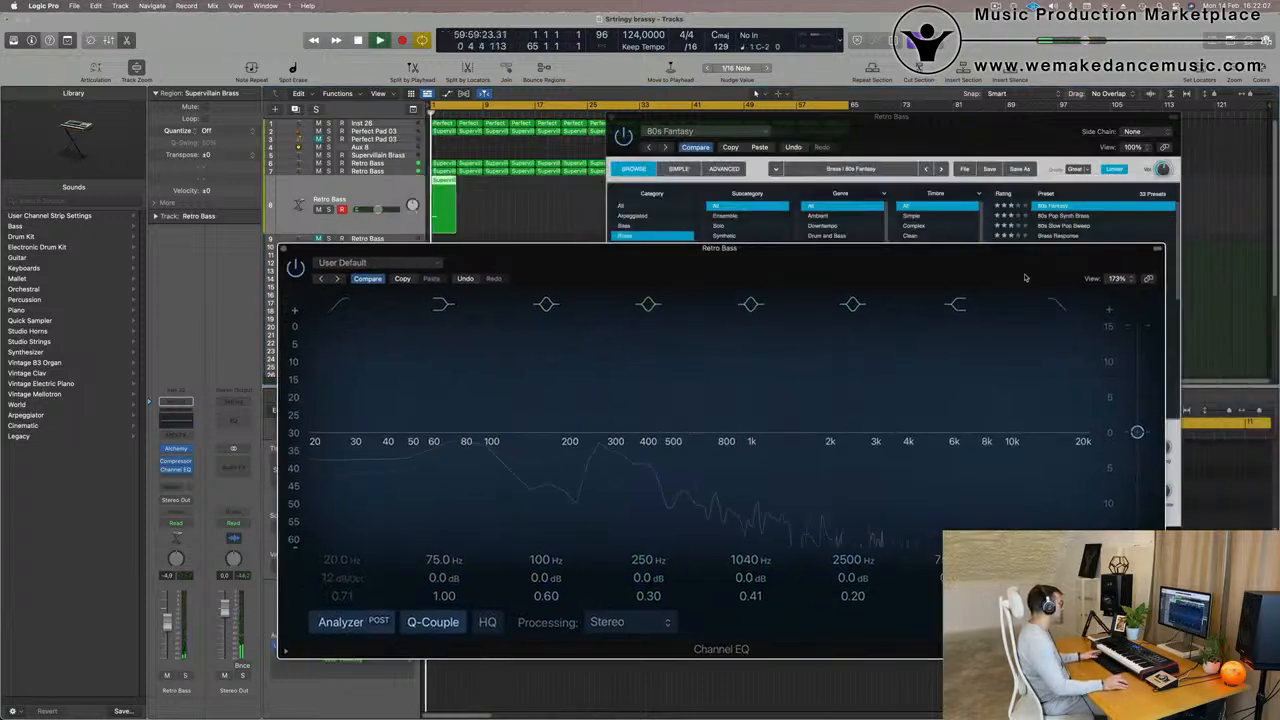
pyautogui.click(284, 249)
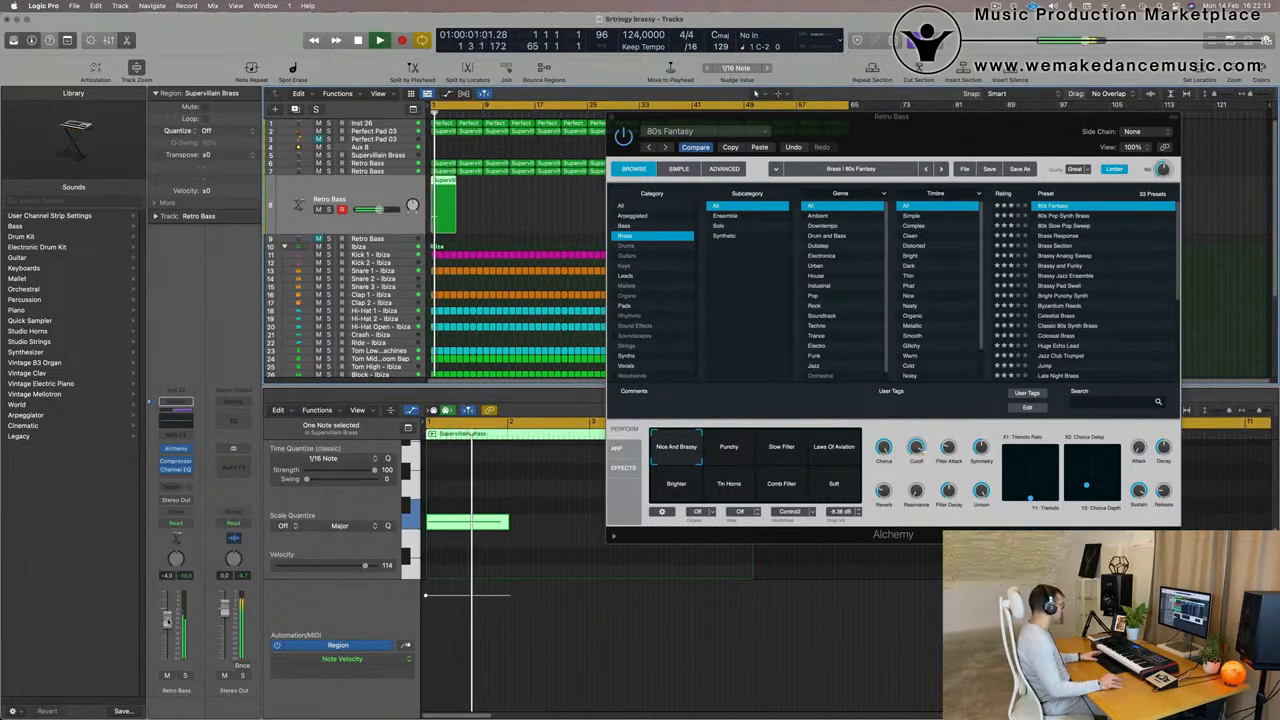
pyautogui.click(184, 675)
pyautogui.click(184, 675)
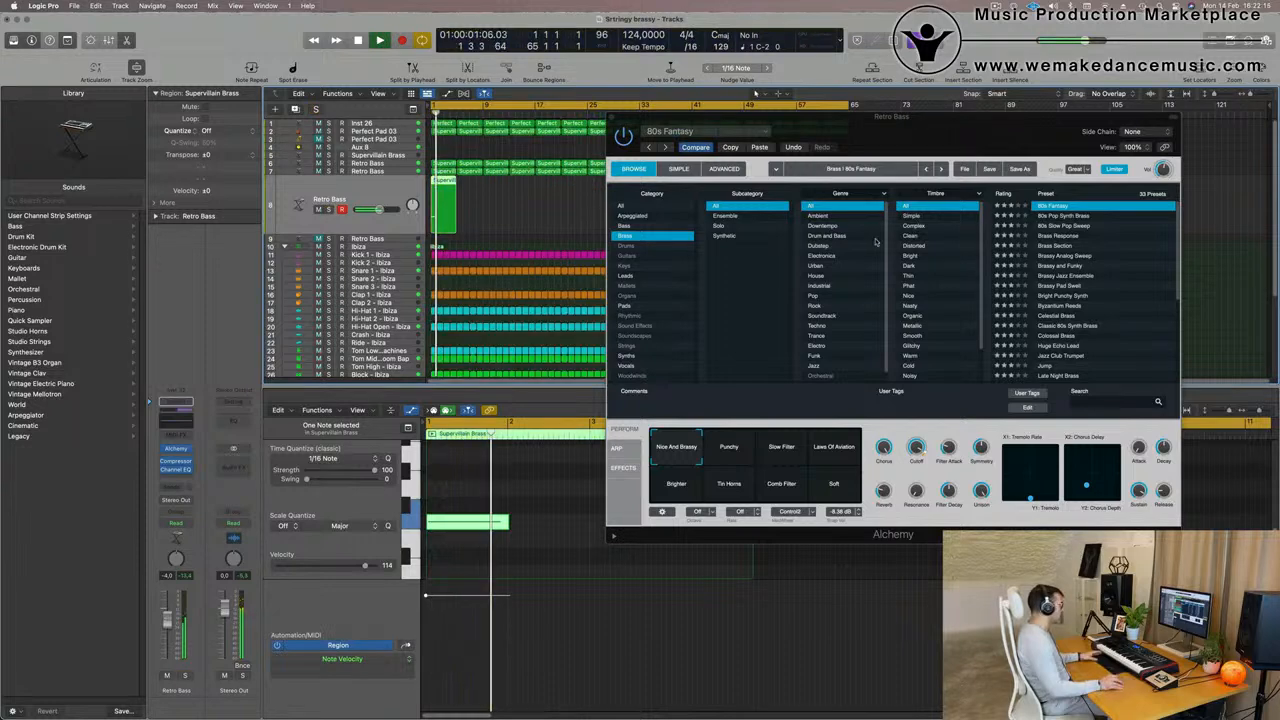
# - Load the Brass preset 80s Pop Synth Brass in Alchemy and set the track's volume to about -1.2 dB
pyautogui.click(1066, 216)
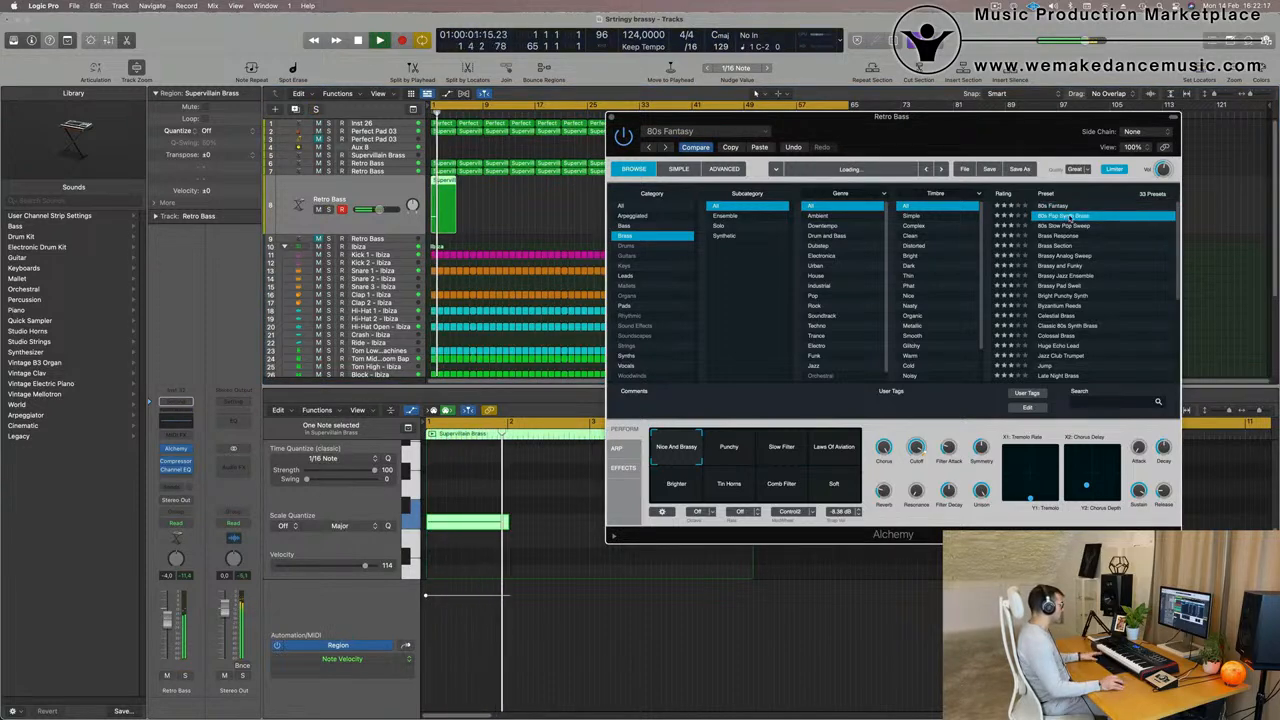
pyautogui.press('space')
pyautogui.moveTo(647, 395); pyautogui.dragTo(566, 407)
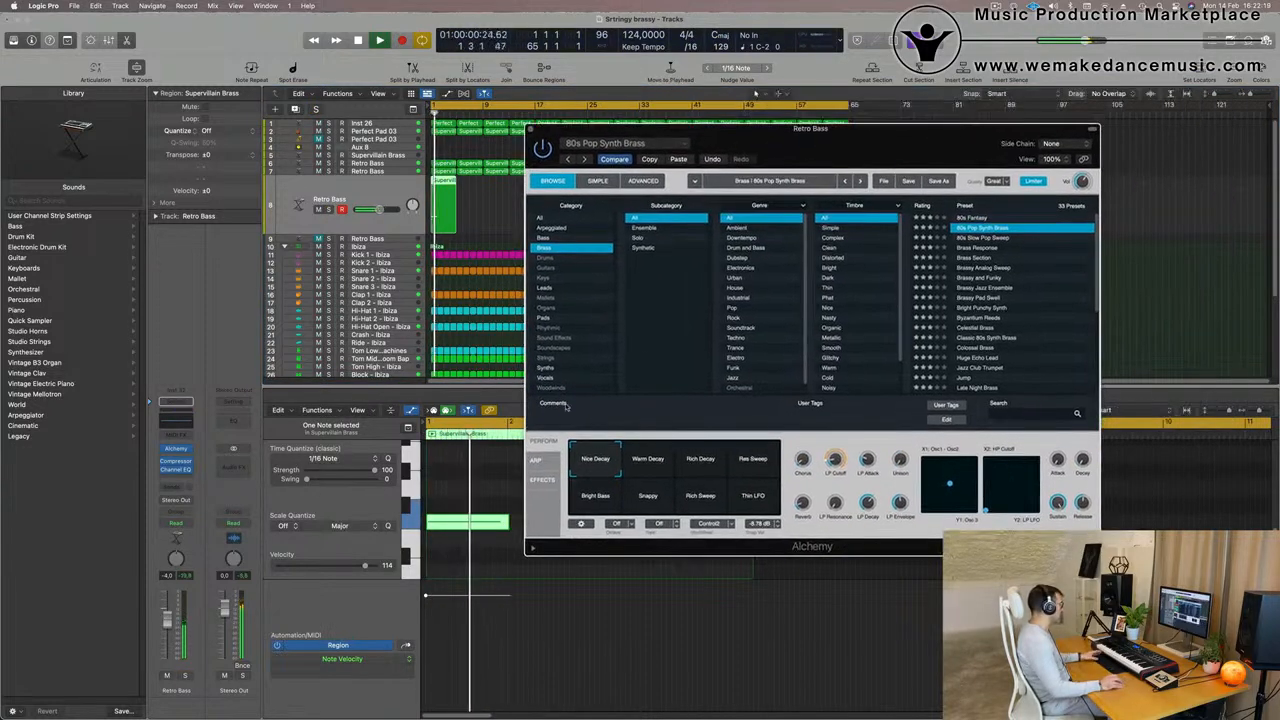
pyautogui.moveTo(168, 611); pyautogui.dragTo(168, 614)
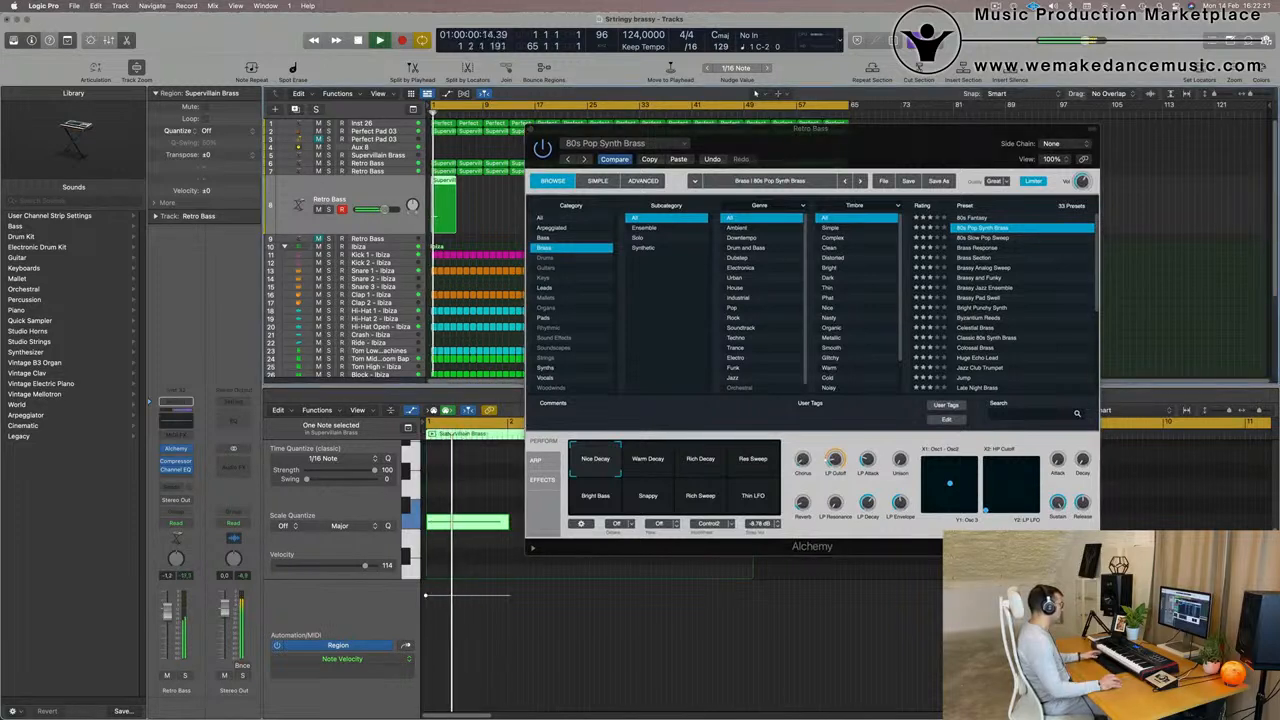
# - Load the Brass preset 80s Slow Pop Sweep in Alchemy and lower the track's volume to about -9.2 dB
pyautogui.click(977, 239)
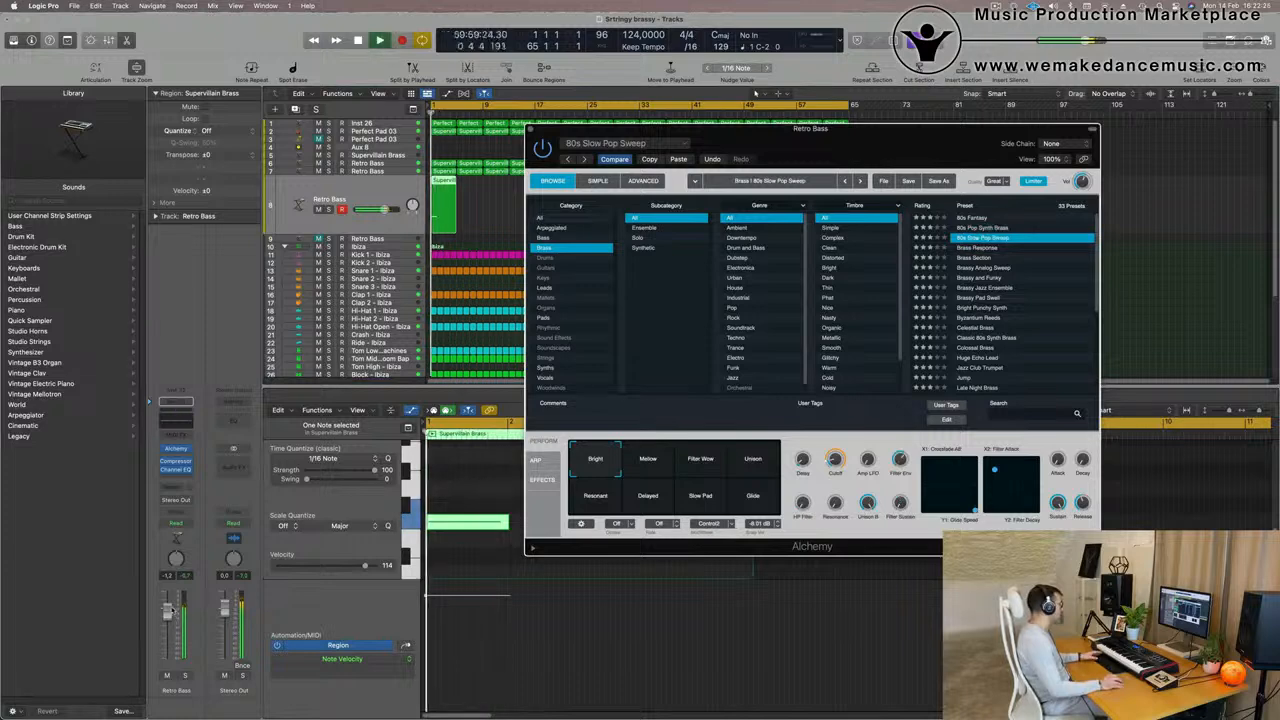
pyautogui.click(433, 112)
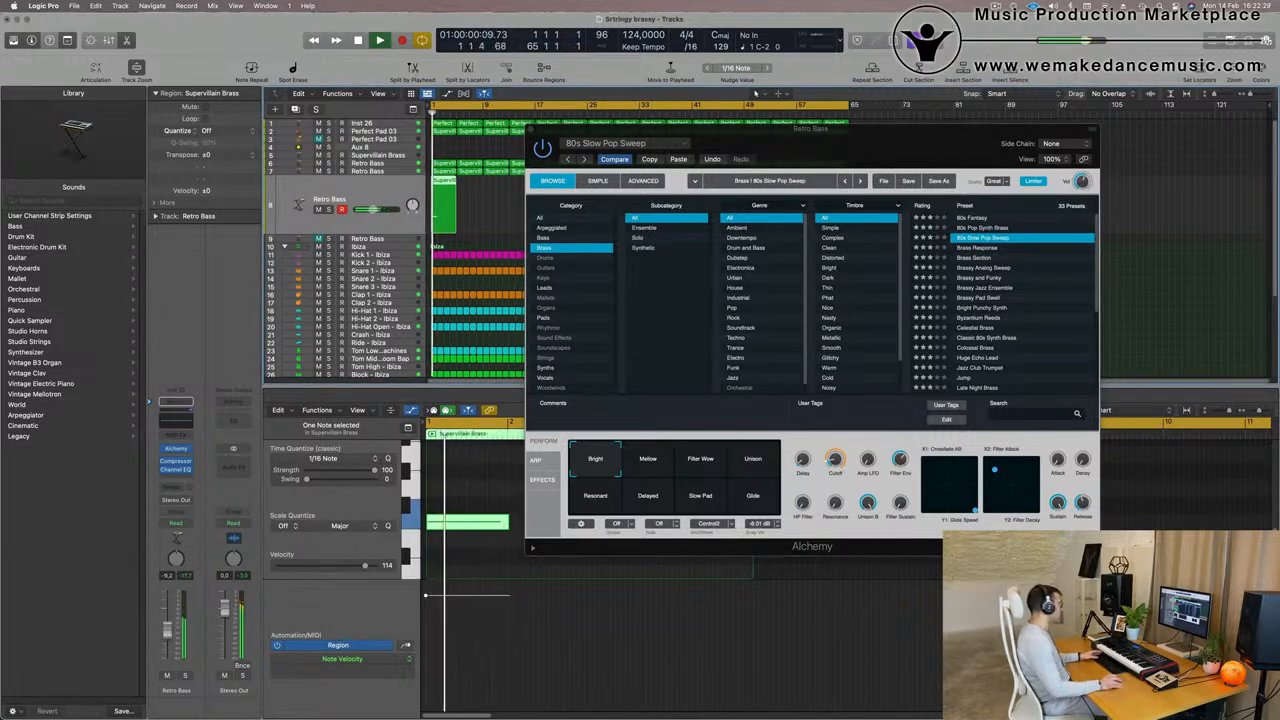
pyautogui.press('space')
# - Audition the preset's Mellow, Filter Wow, Unison, Resonant, Delayed, Slow Pad and Glide snapshots, raising the track's volume to about -4.9 dB
pyautogui.click(650, 469)
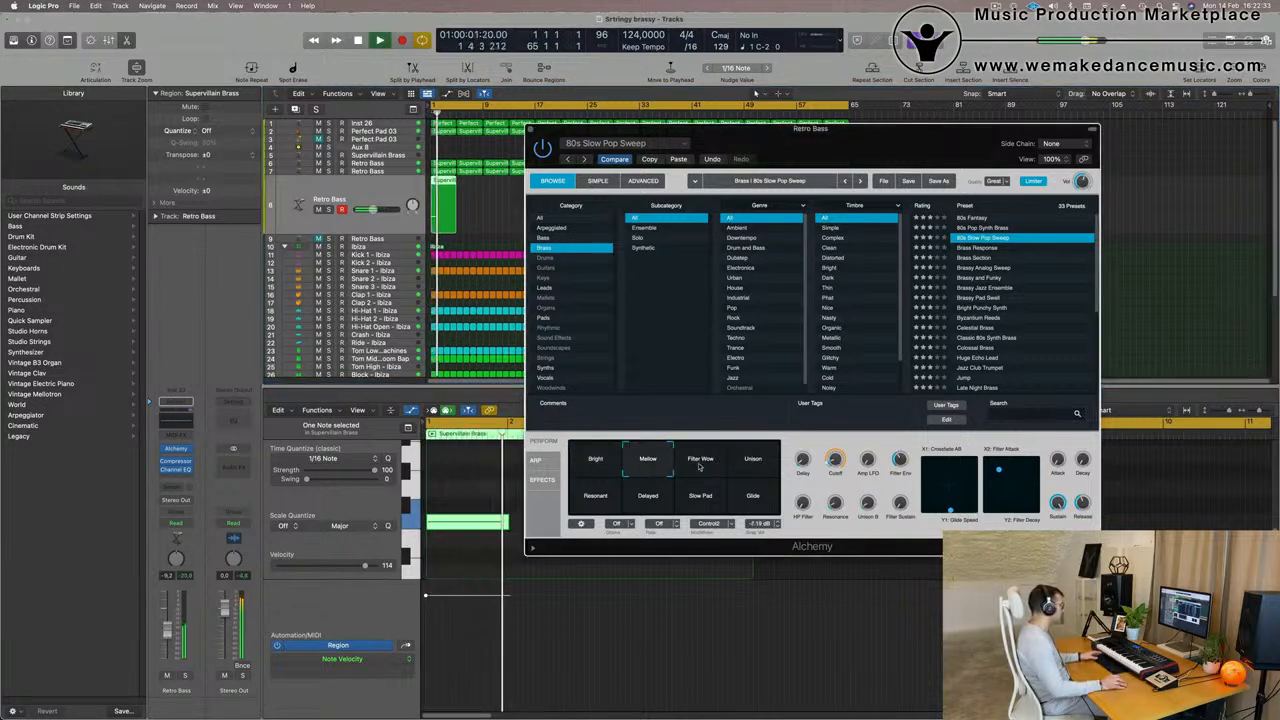
pyautogui.click(700, 466)
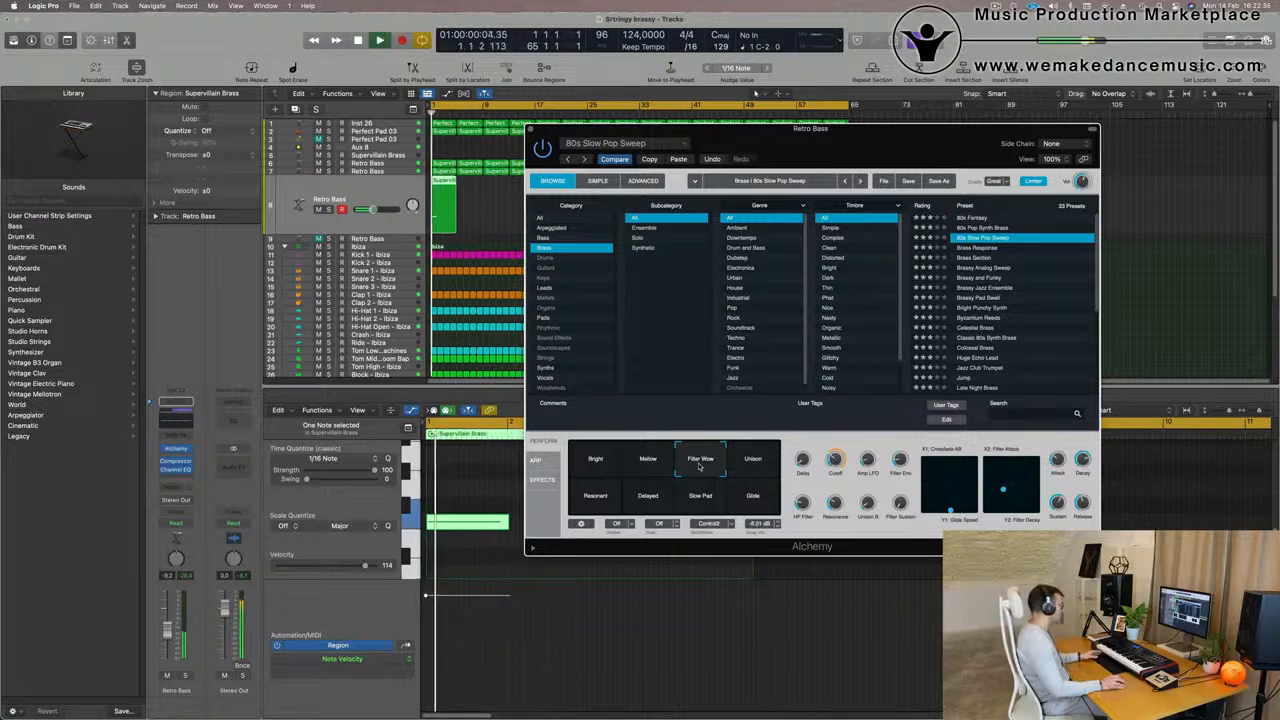
pyautogui.click(751, 466)
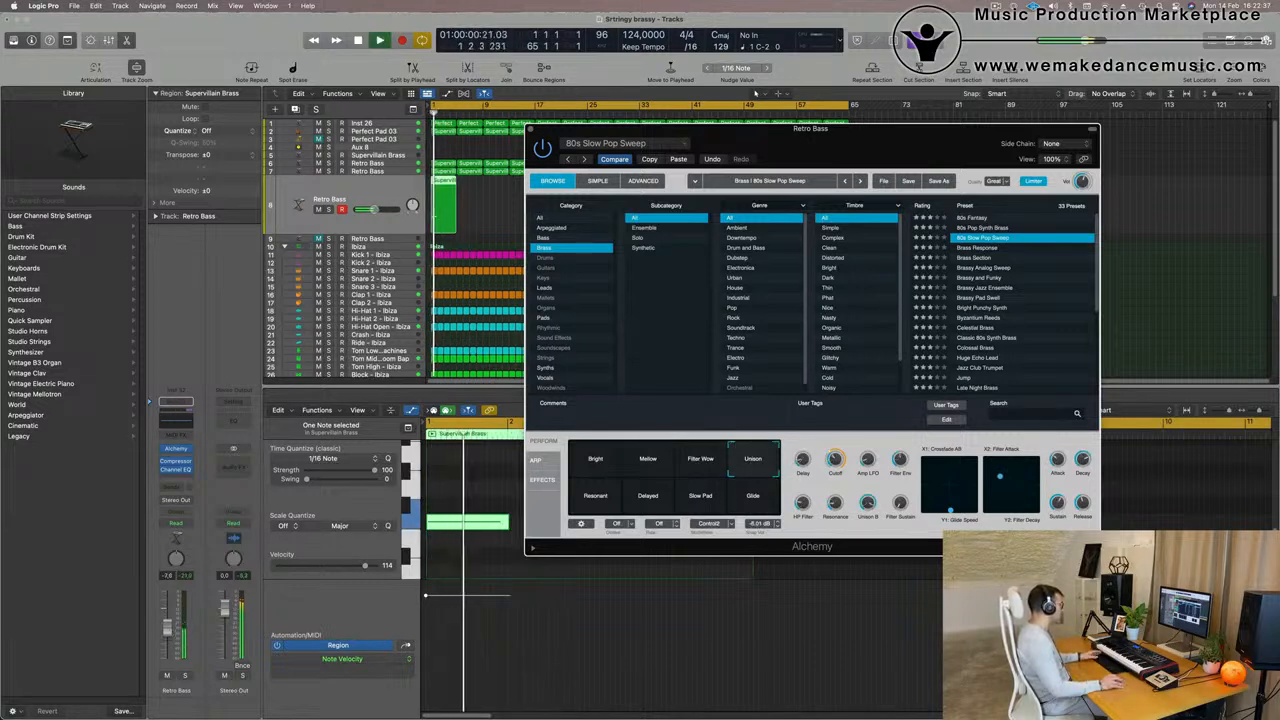
pyautogui.moveTo(374, 209); pyautogui.dragTo(378, 209)
pyautogui.press('Return')
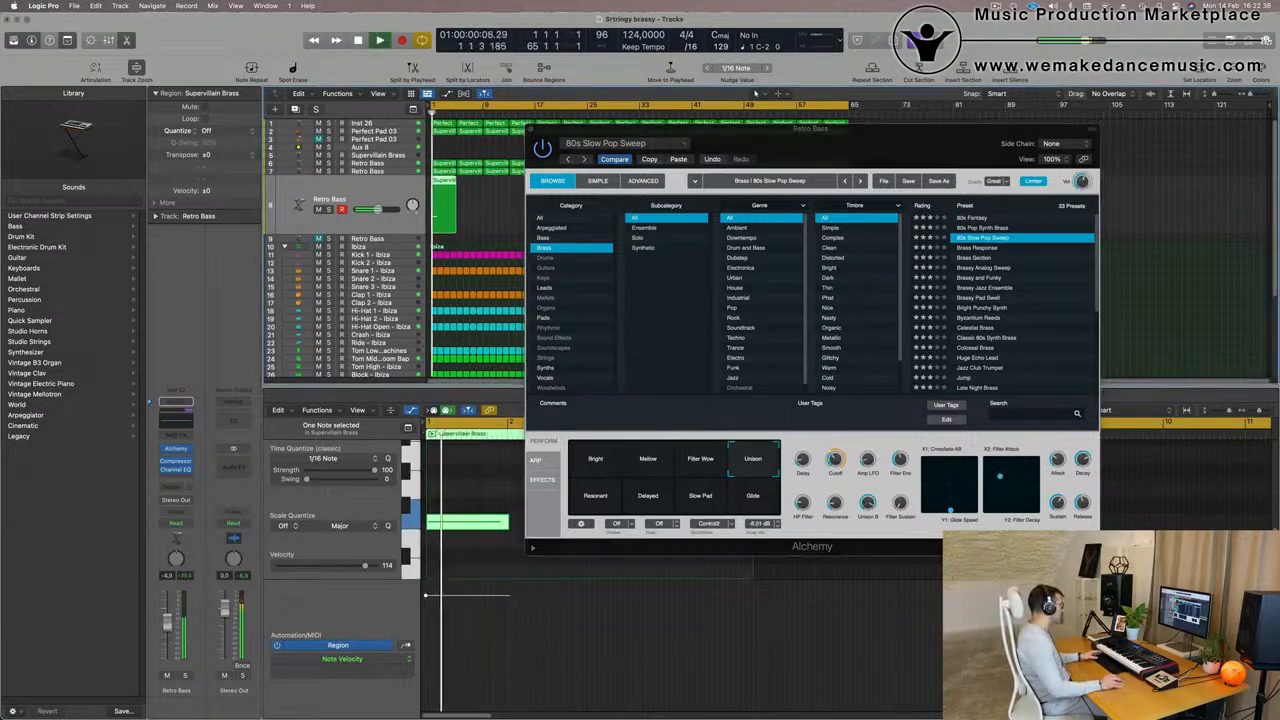
pyautogui.click(600, 500)
pyautogui.click(647, 504)
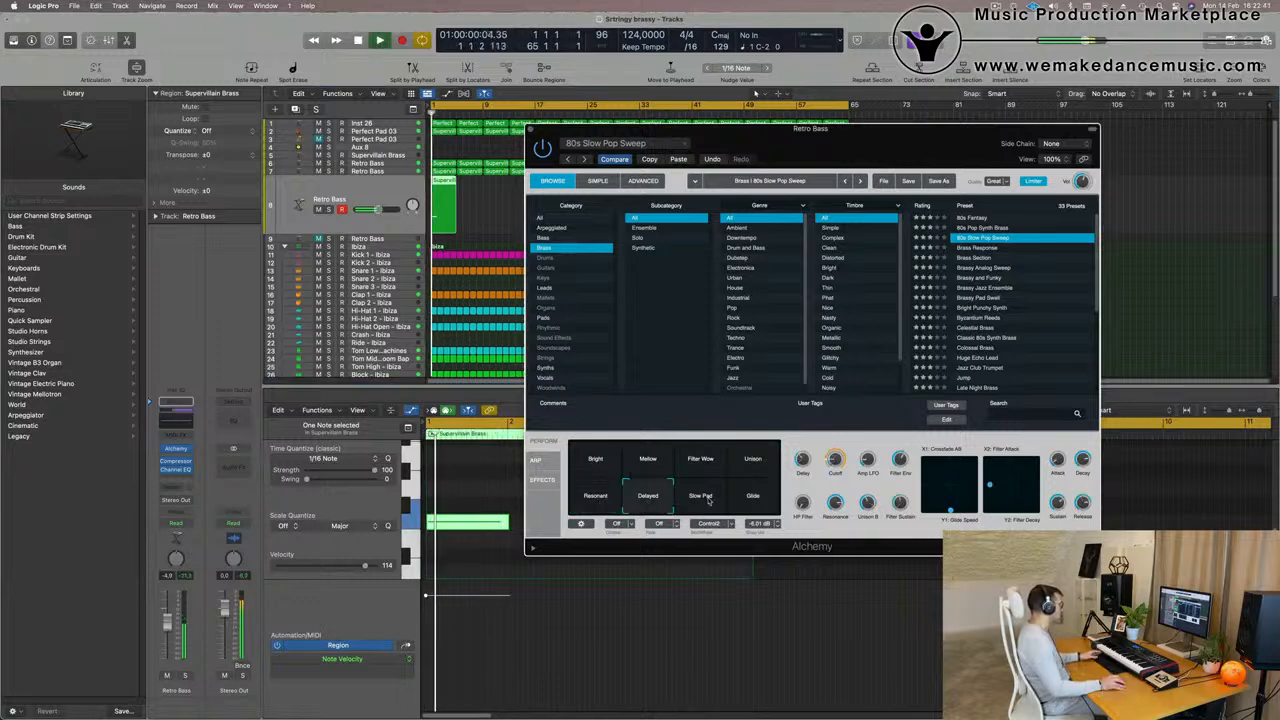
pyautogui.click(708, 503)
pyautogui.click(757, 503)
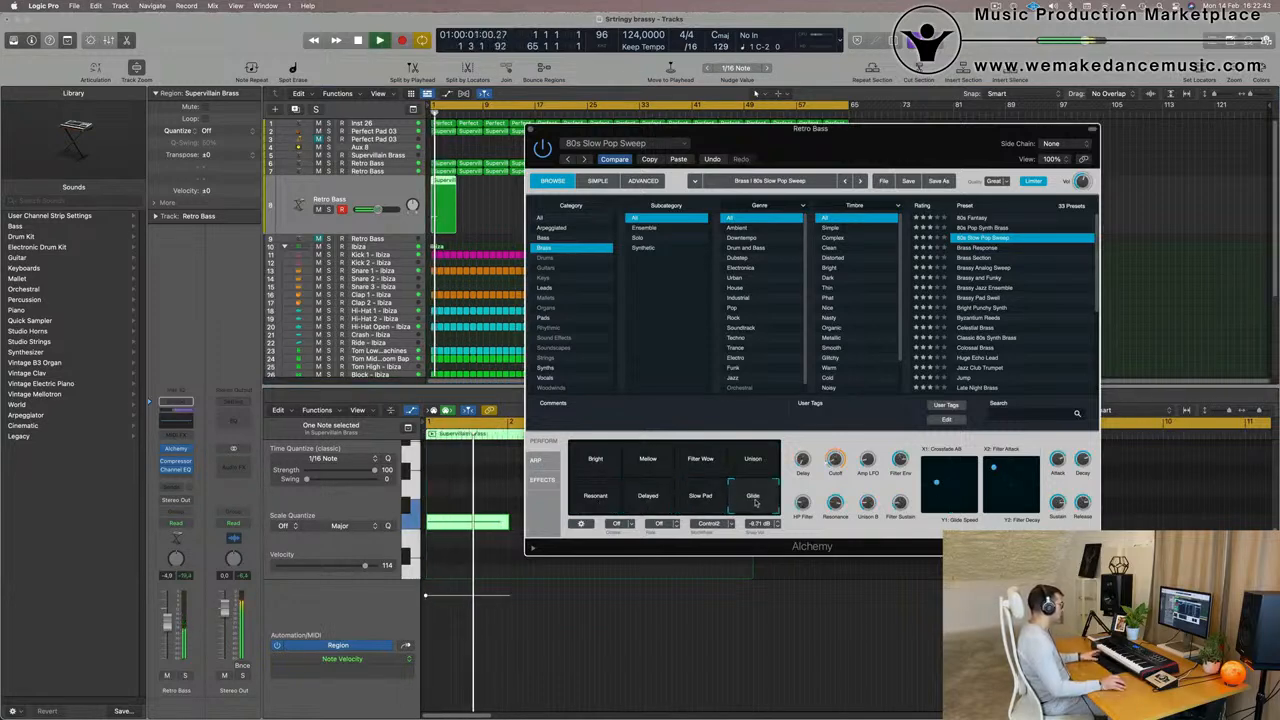
# - Audition the Brass Response preset with its Fat Brass snapshot, and the Brass Section preset
pyautogui.click(960, 247)
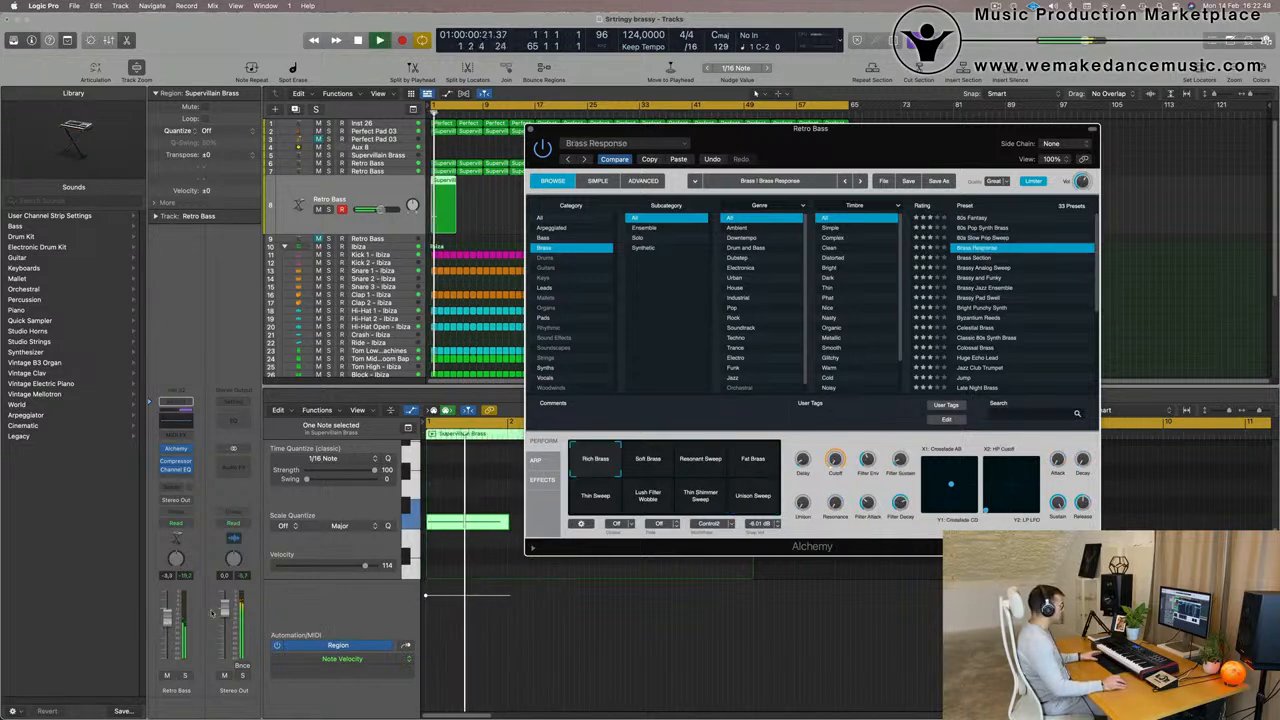
pyautogui.click(754, 460)
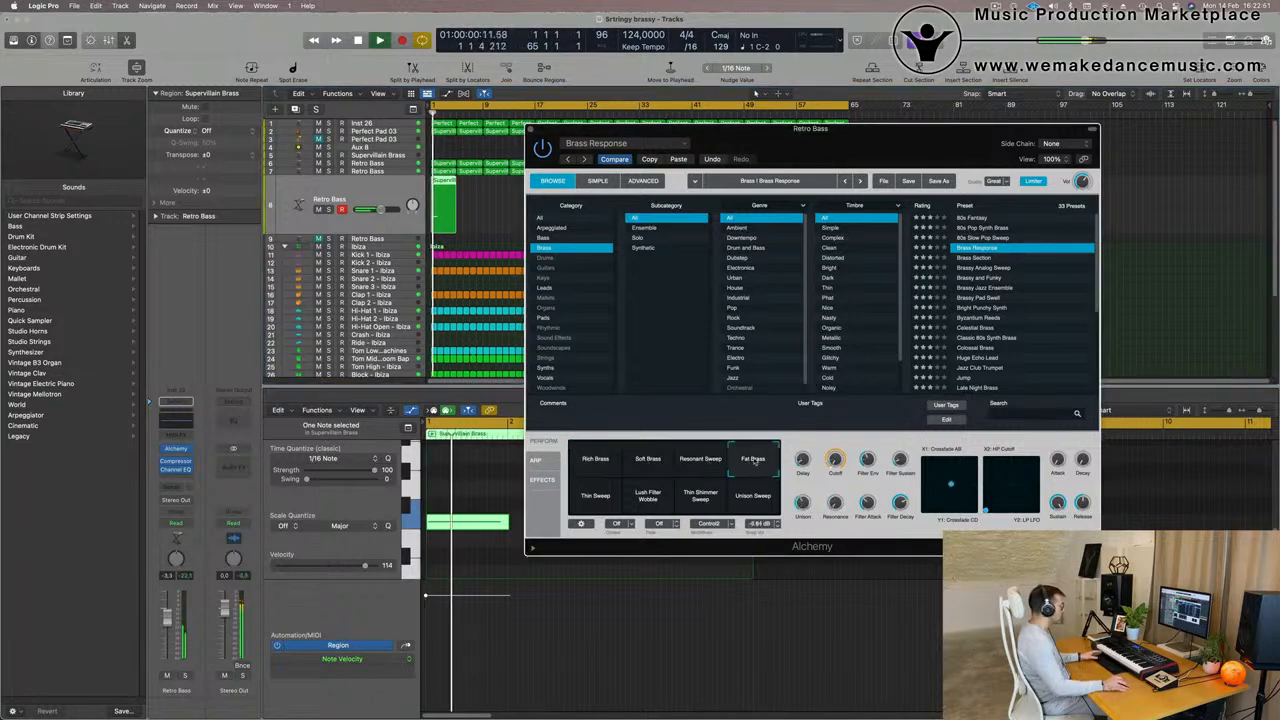
pyautogui.click(970, 258)
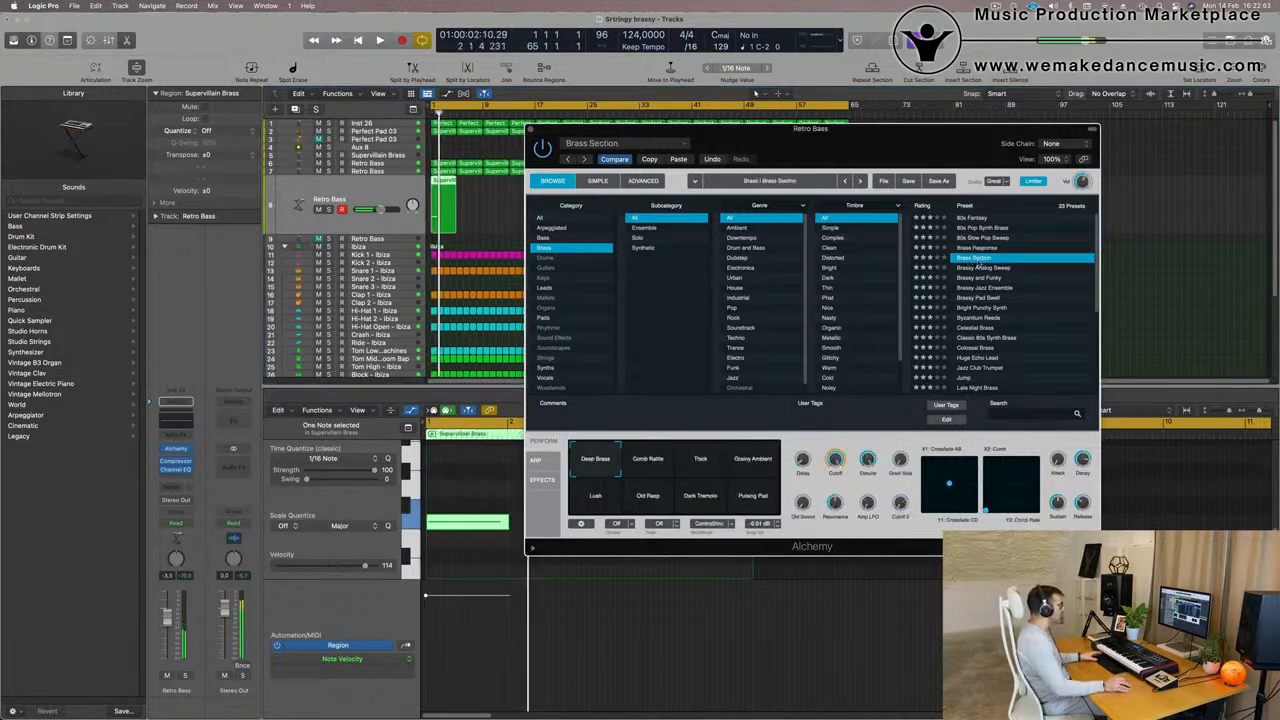
# - Load the Brass preset Brassy Analog Sweep in Alchemy and set the track's volume to about -0.6 dB
pyautogui.click(984, 268)
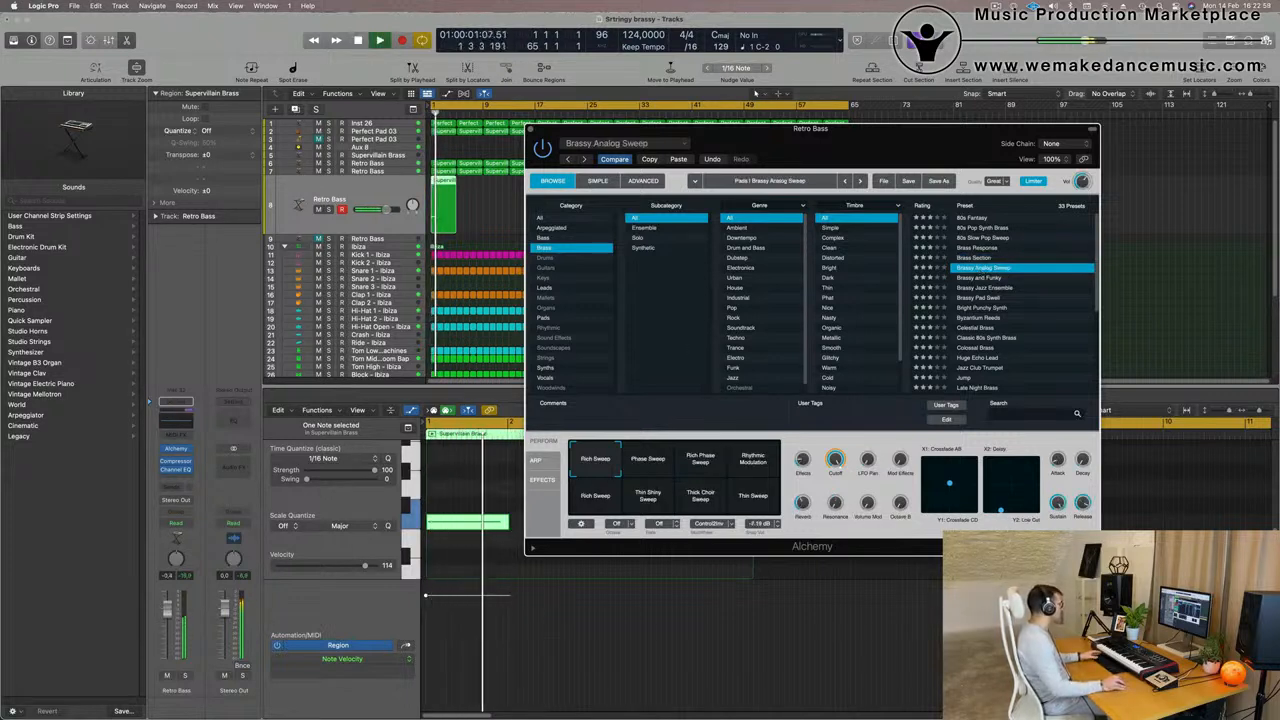
pyautogui.moveTo(382, 210); pyautogui.dragTo(387, 210)
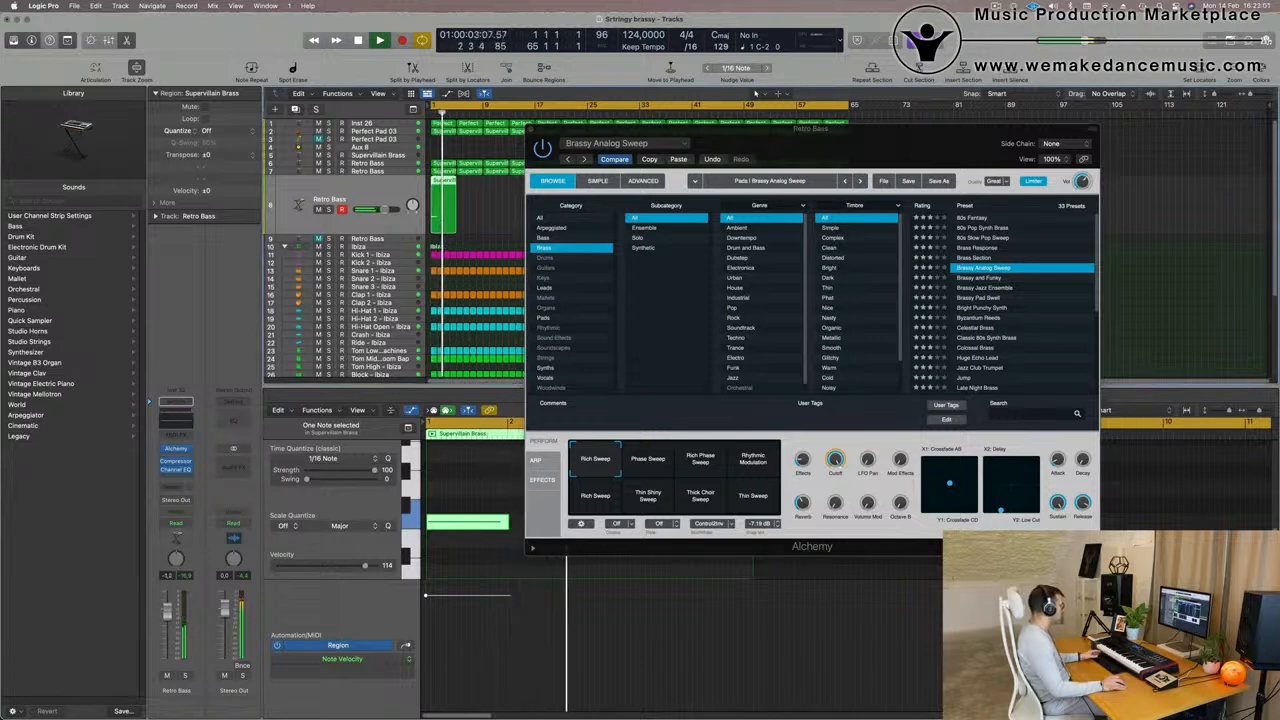
pyautogui.press('space')
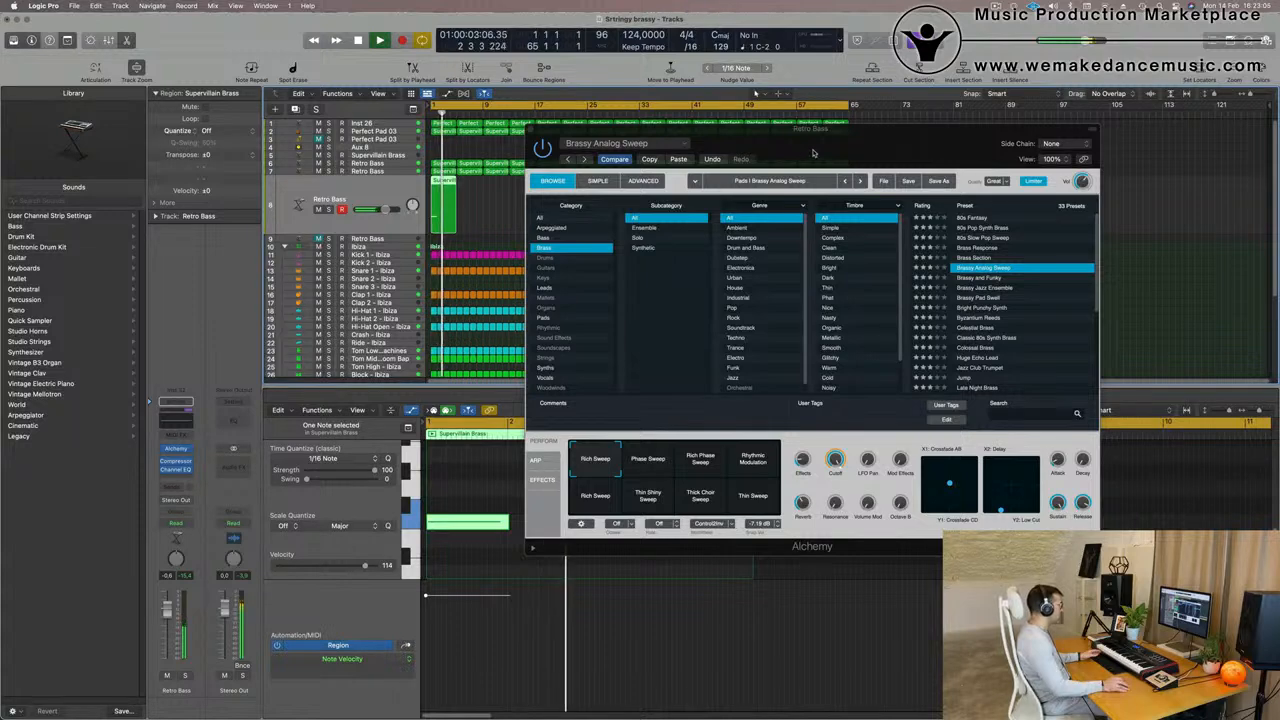
# - Repeat the one-note brass region every four bars through bar 64 and close the Alchemy window
pyautogui.moveTo(813, 153); pyautogui.dragTo(574, 377)
pyautogui.press('space')
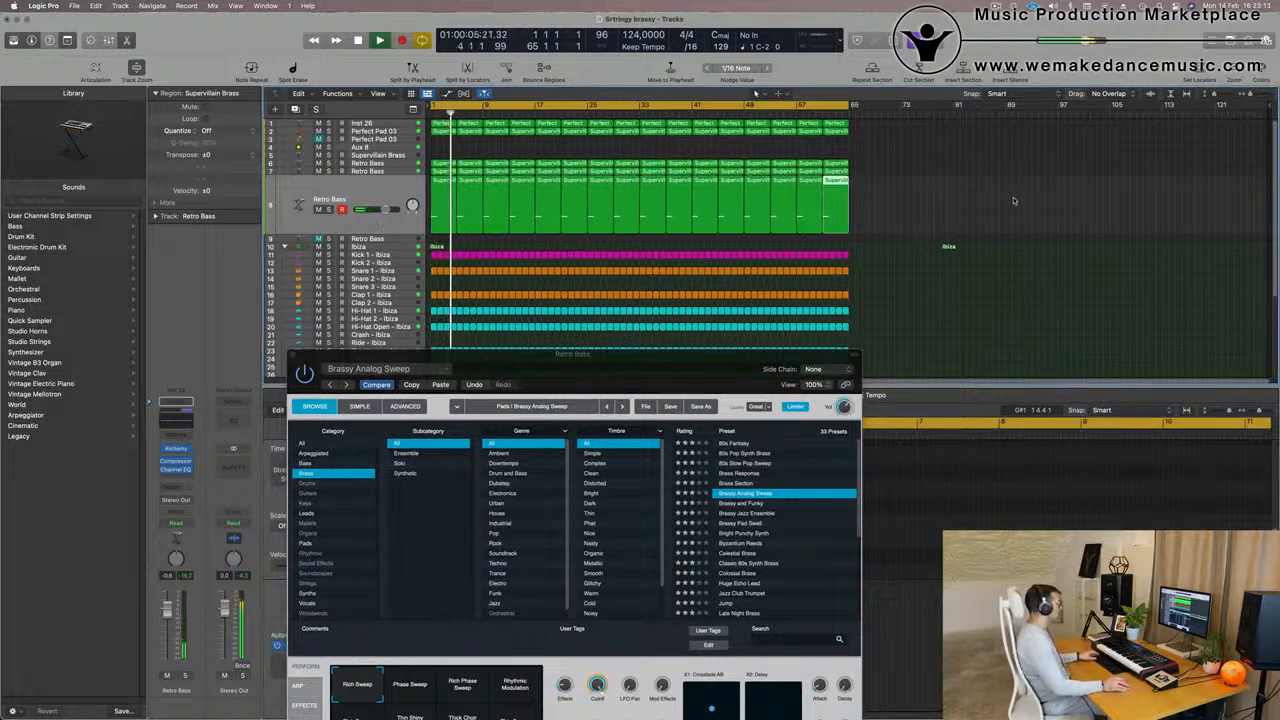
pyautogui.scroll(-2, 532, 228)
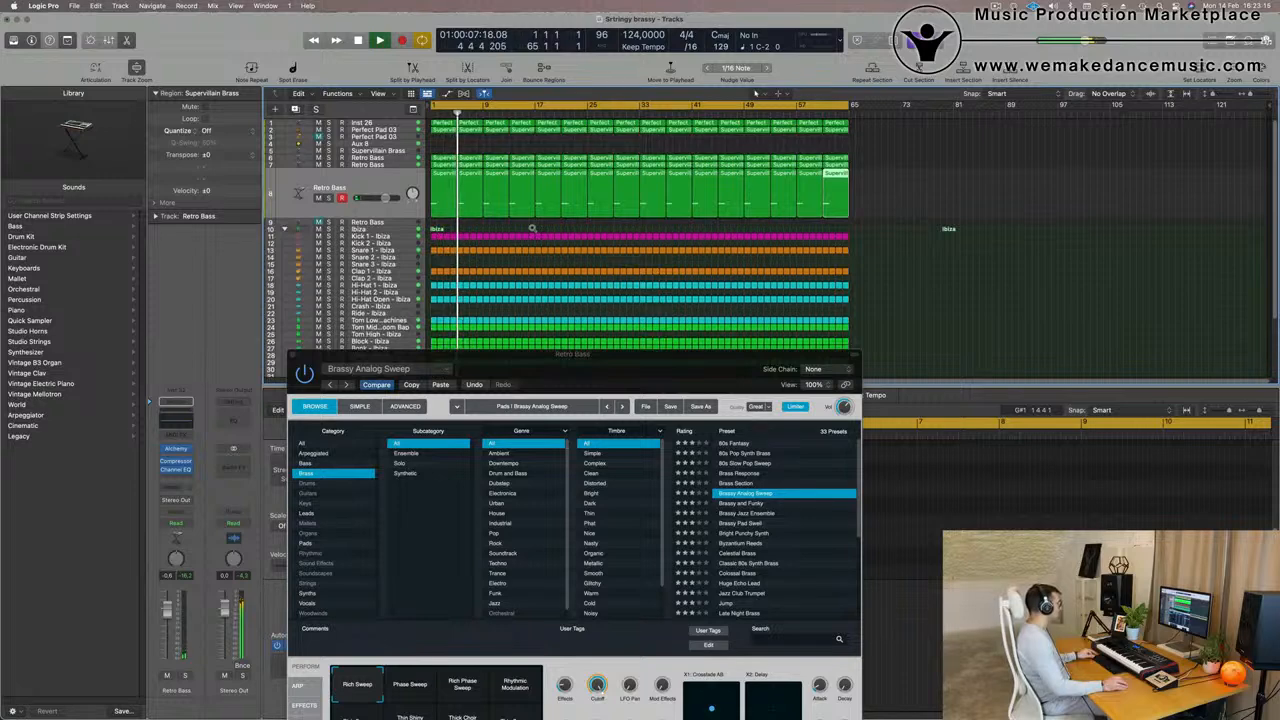
pyautogui.moveTo(470, 361); pyautogui.dragTo(432, 377)
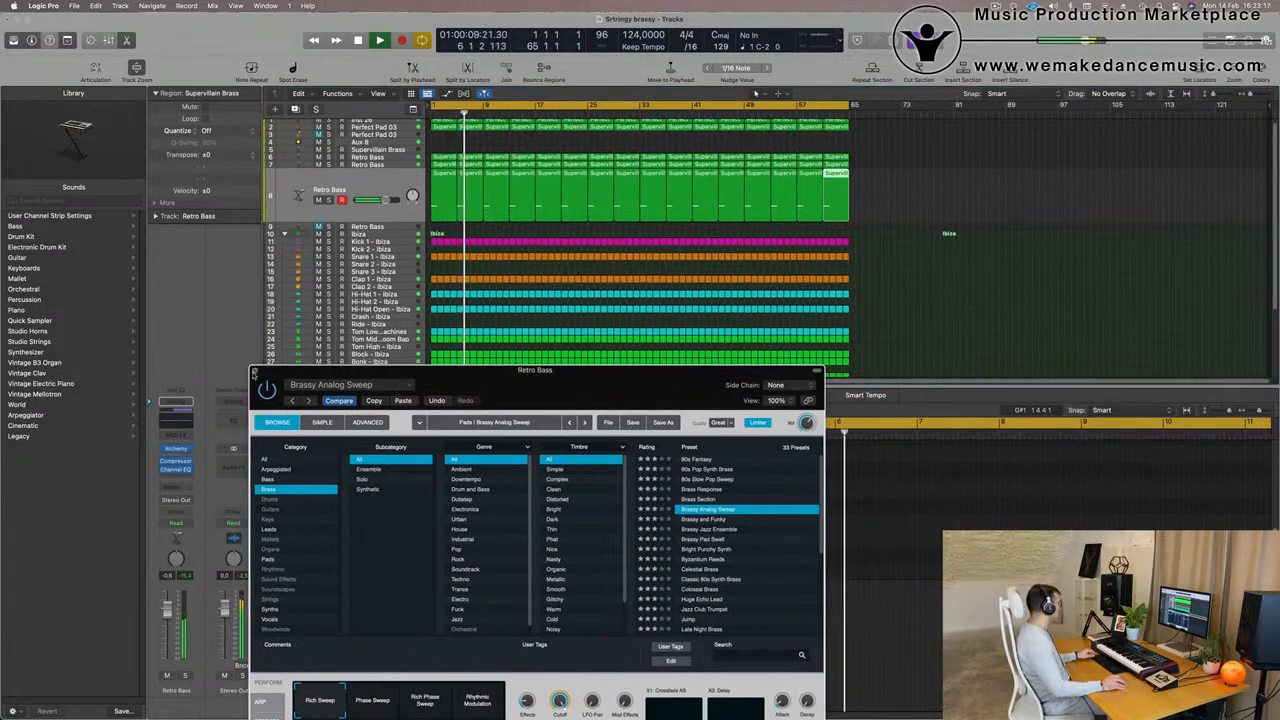
pyautogui.click(257, 371)
# - Name all regions in the arrangement after their tracks and colour them by track
pyautogui.scroll(1, 872, 296)
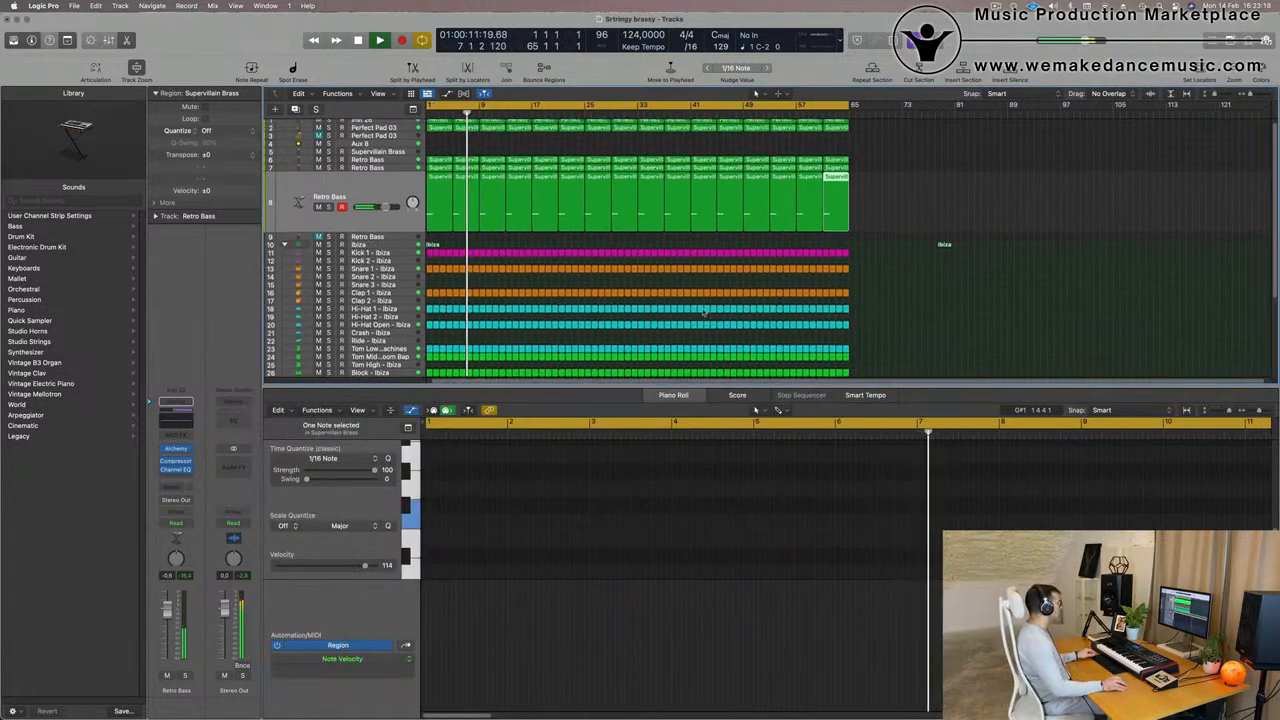
pyautogui.press('super+a')
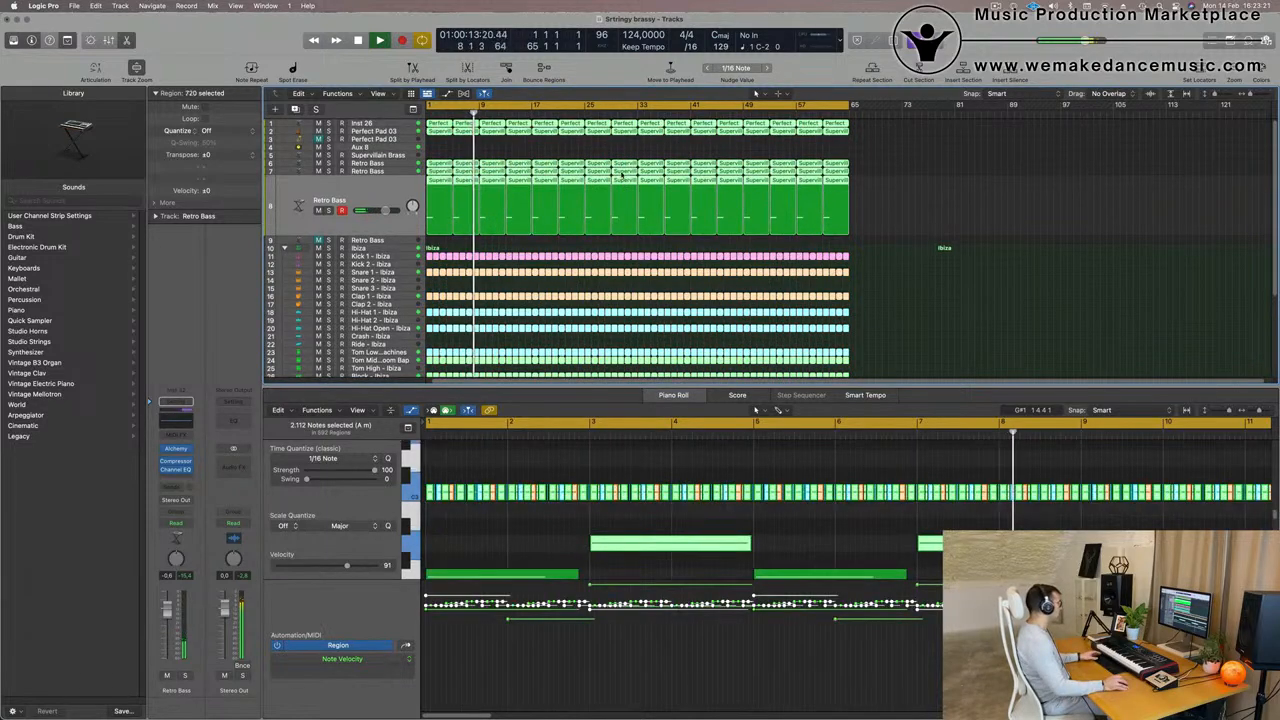
pyautogui.rightClick(632, 166)
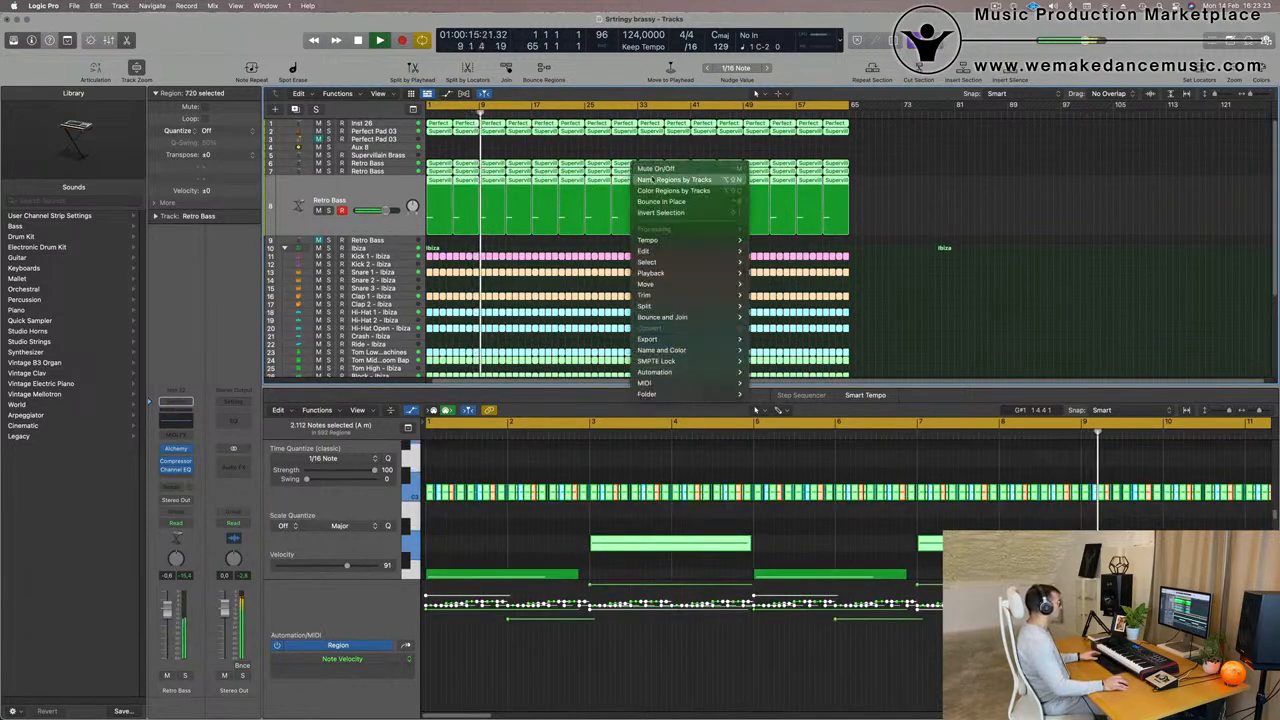
pyautogui.click(660, 179)
pyautogui.rightClick(628, 166)
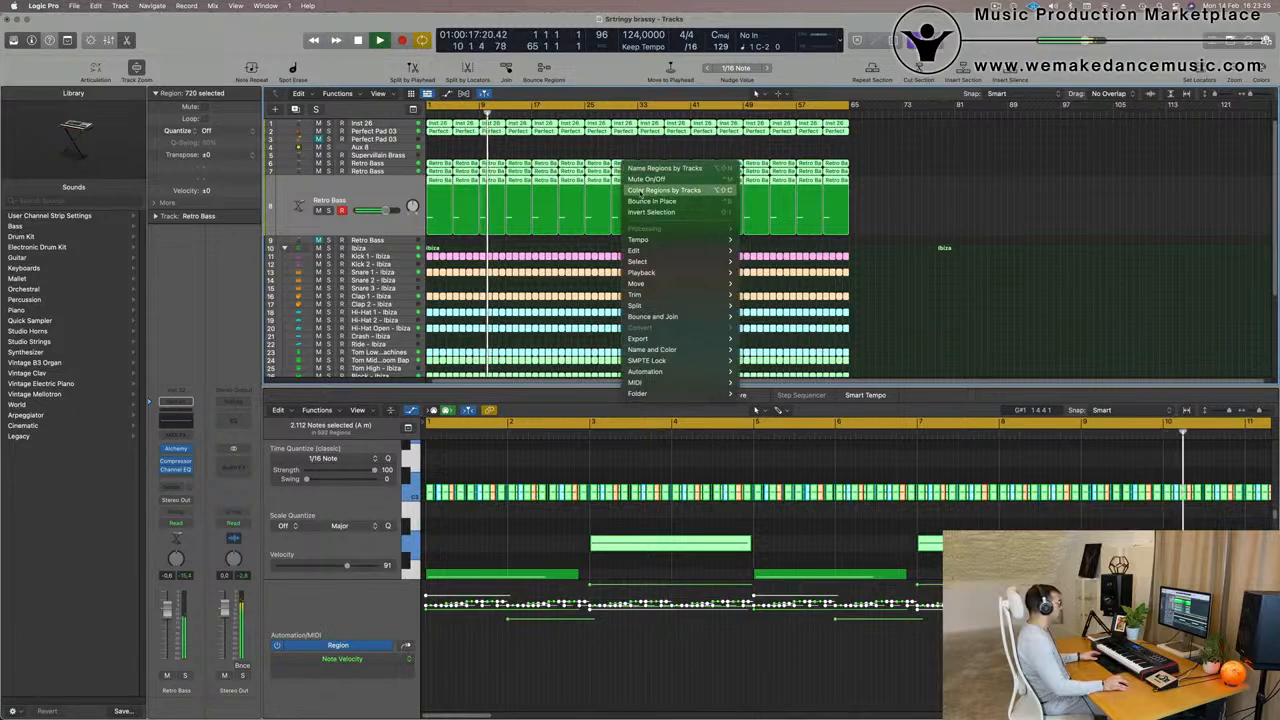
pyautogui.click(505, 230)
pyautogui.click(376, 192)
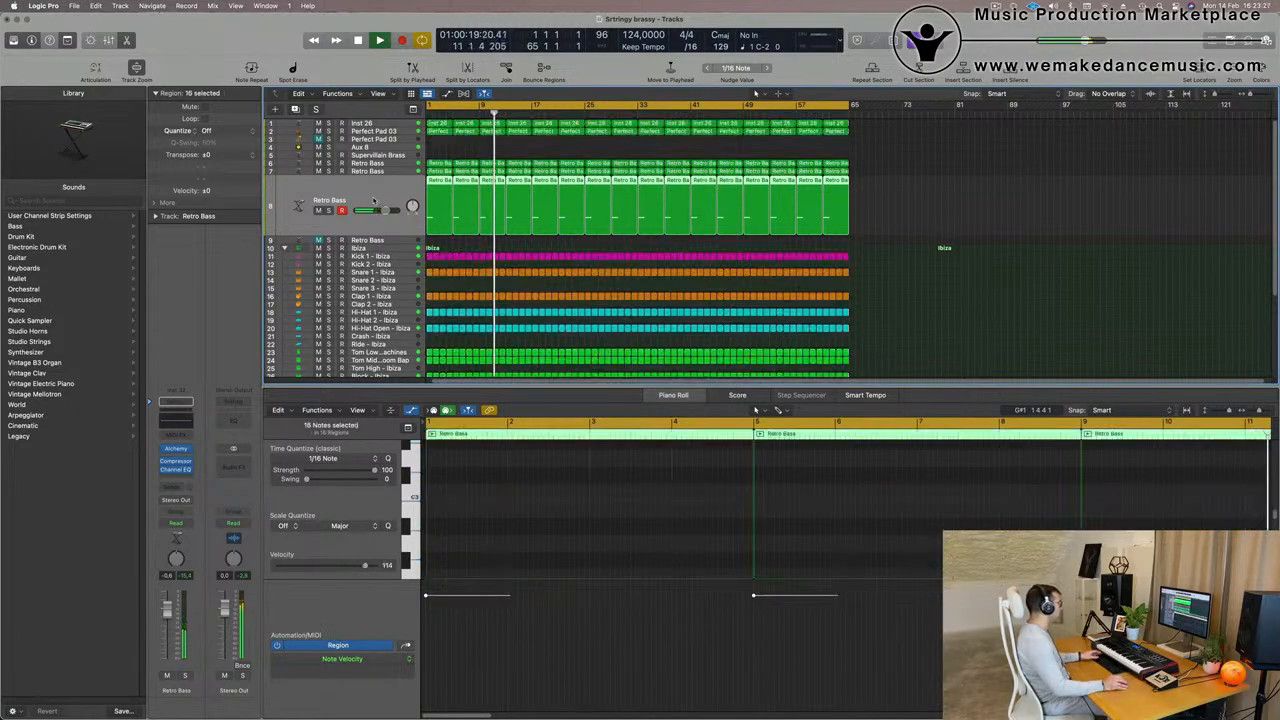
# - Return playback to the start and rename the Inst 26 track as Pad
pyautogui.press('Return')
pyautogui.click(383, 127)
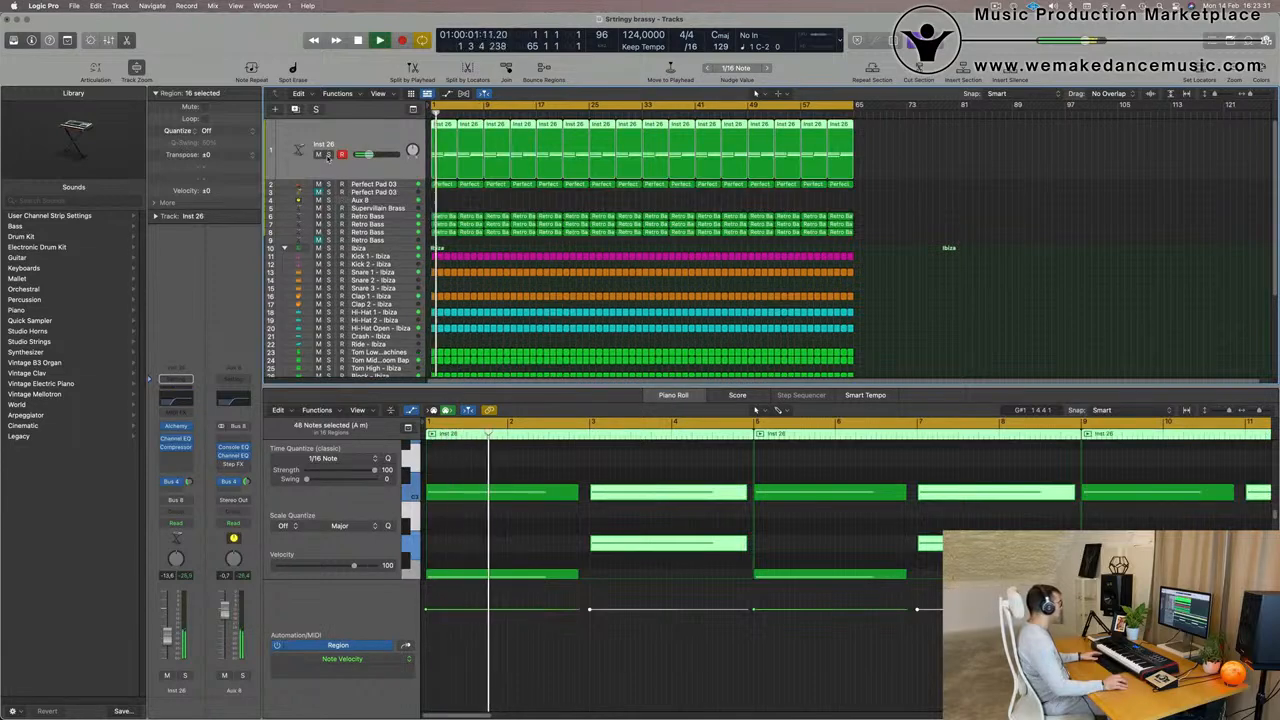
pyautogui.doubleClick(322, 146)
pyautogui.write('Pad')
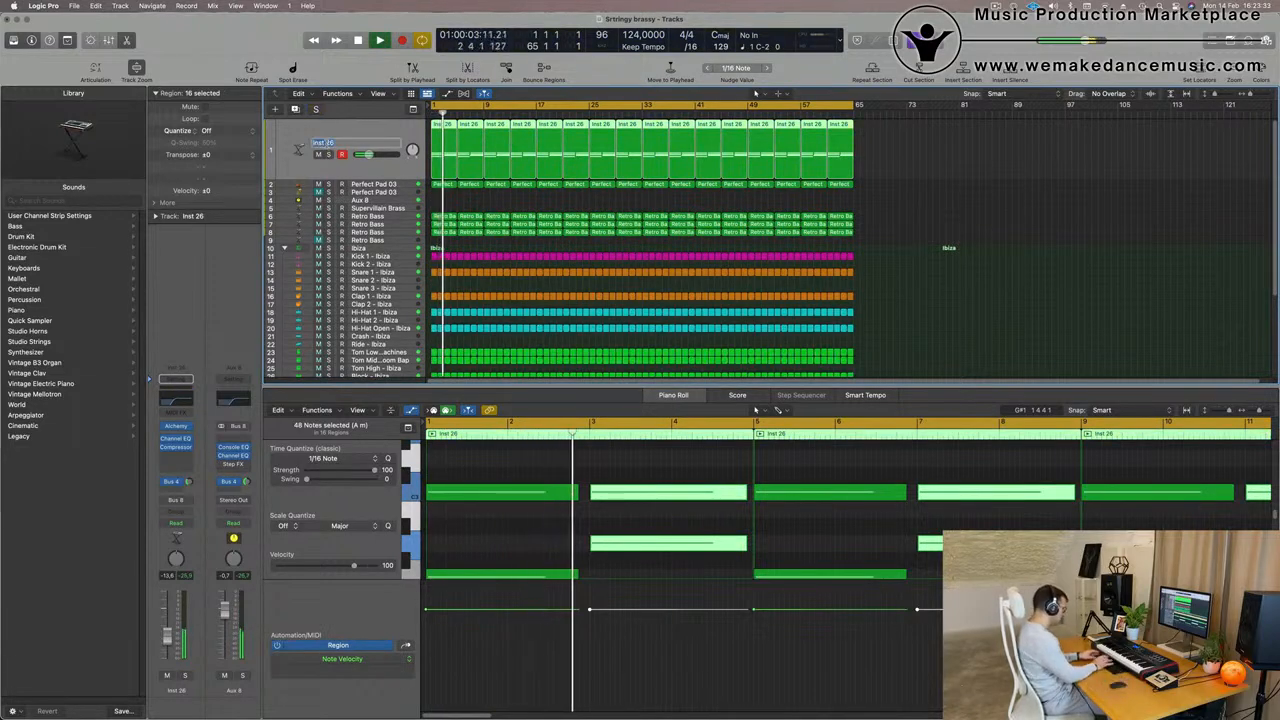
pyautogui.press('Return')
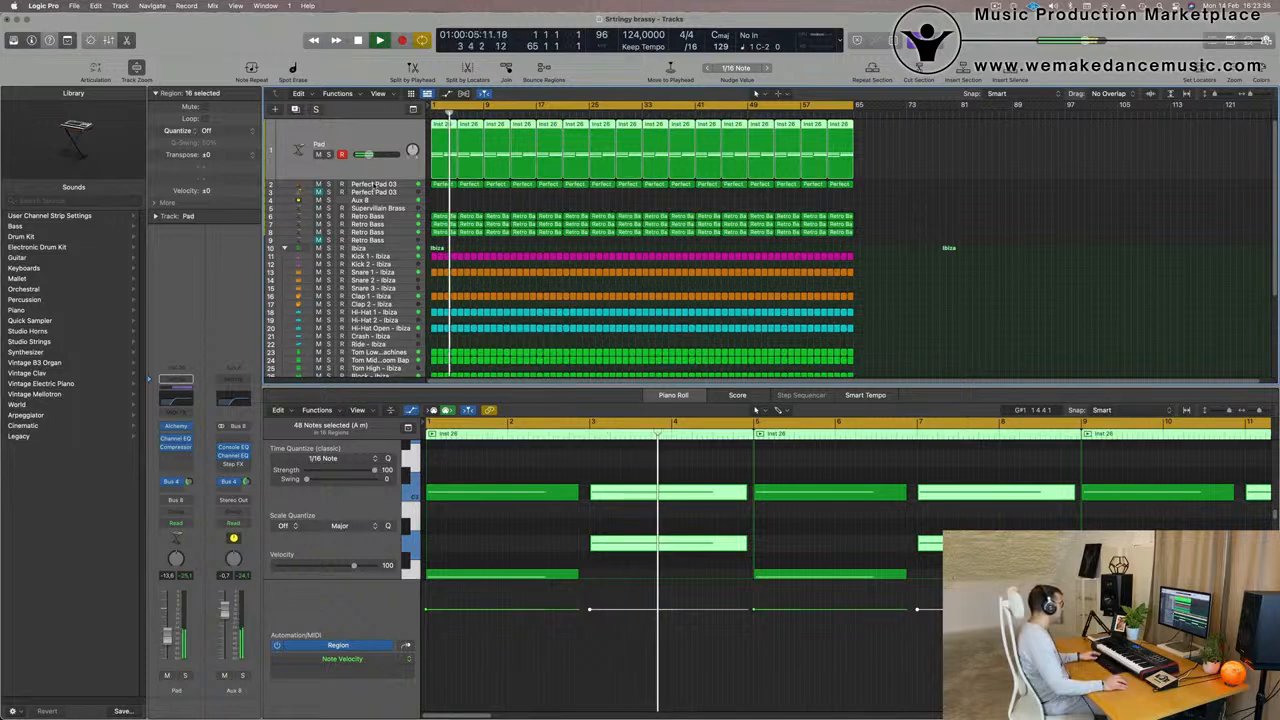
# - Rename the first Perfect Pad 03 track, which holds the string regions, as Strings
pyautogui.click(346, 189)
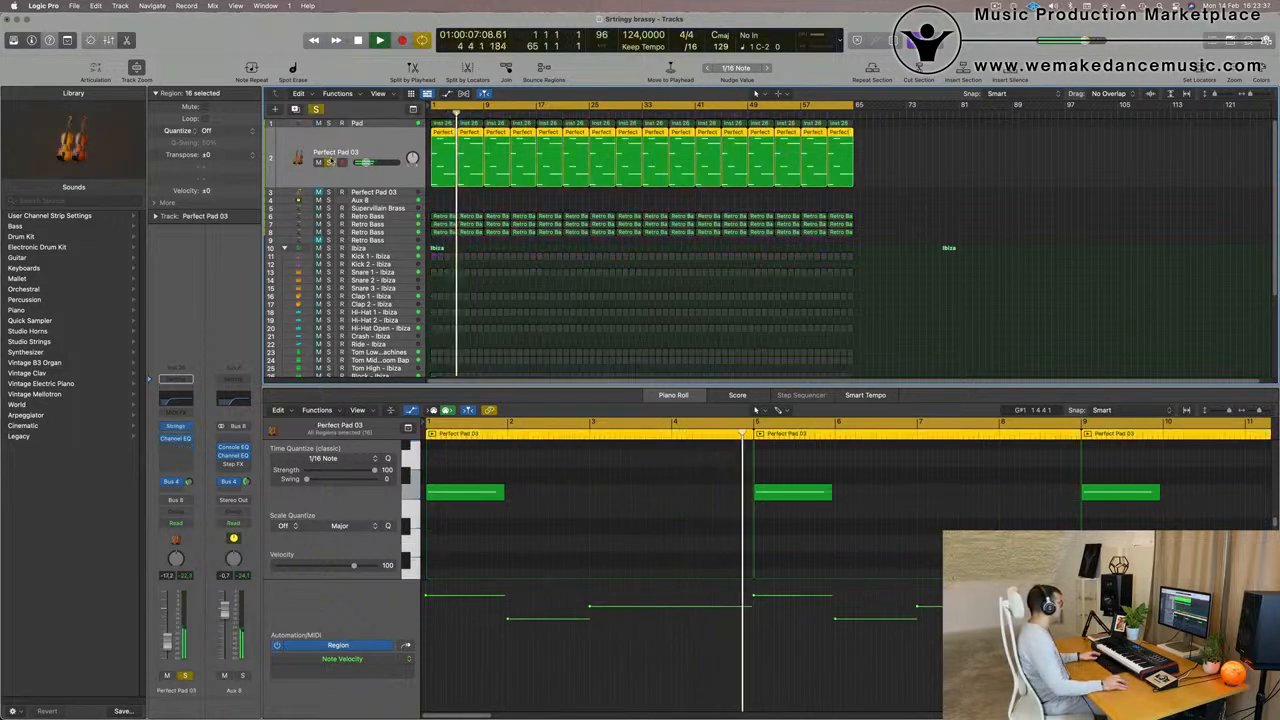
pyautogui.doubleClick(332, 152)
pyautogui.write('Strings')
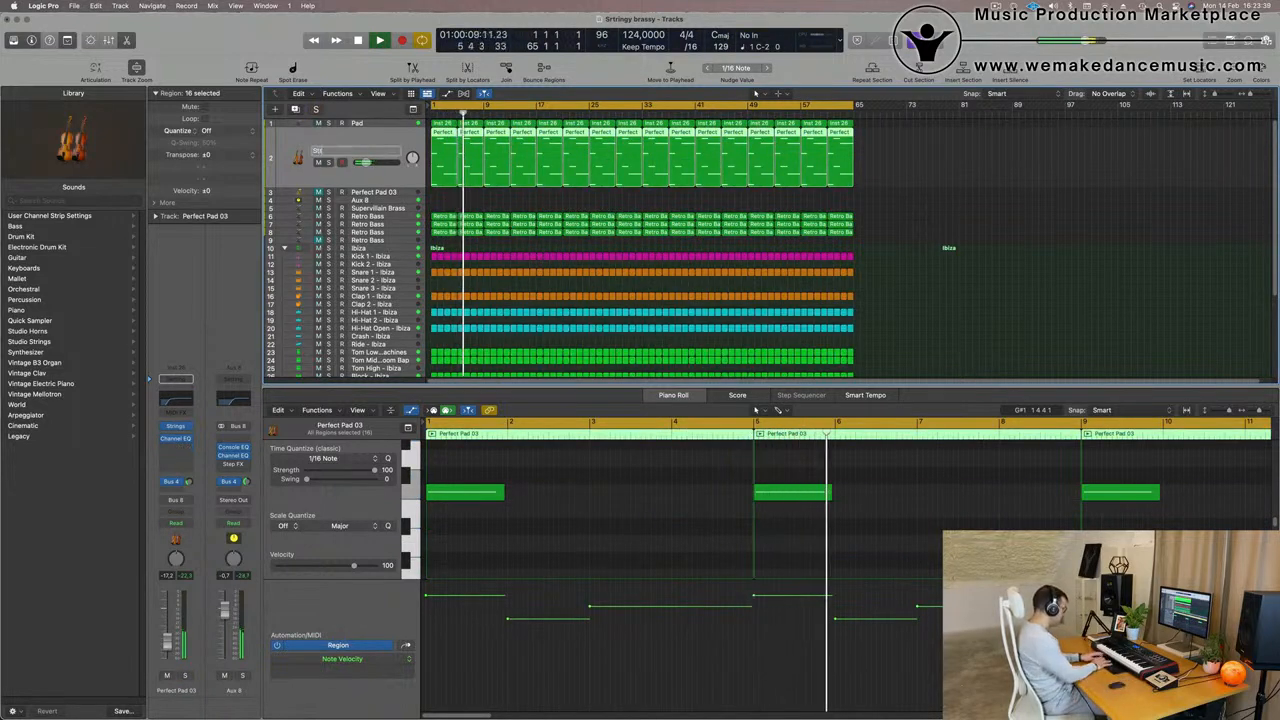
pyautogui.press('Return')
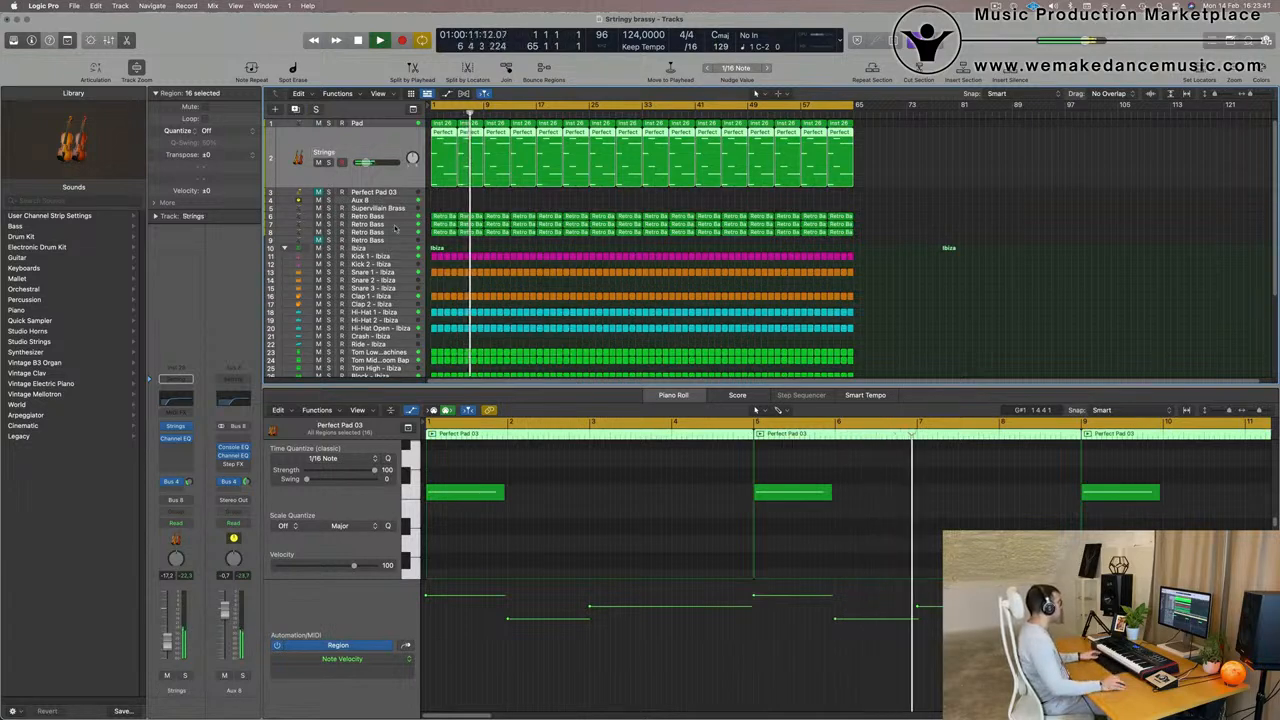
# - Solo the Retro Bass track that uses the arpeggiator, rename it as Arp and unsolo it
pyautogui.click(360, 216)
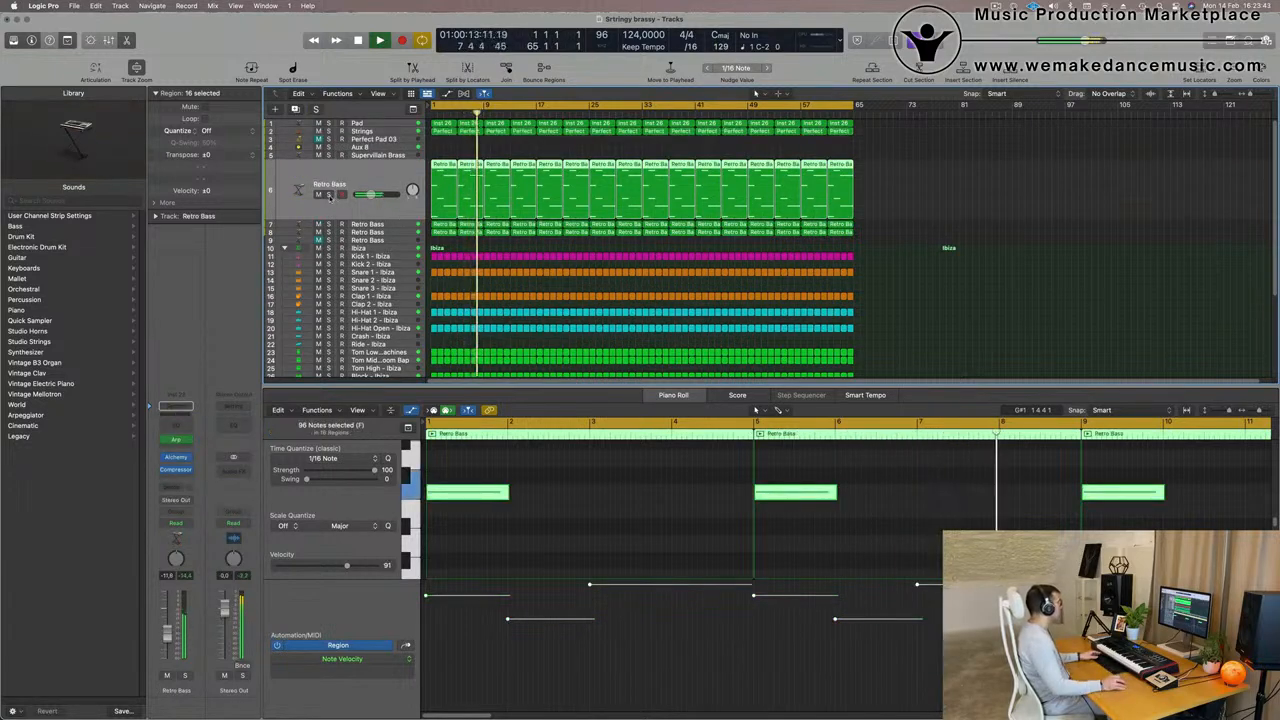
pyautogui.click(330, 194)
pyautogui.doubleClick(334, 184)
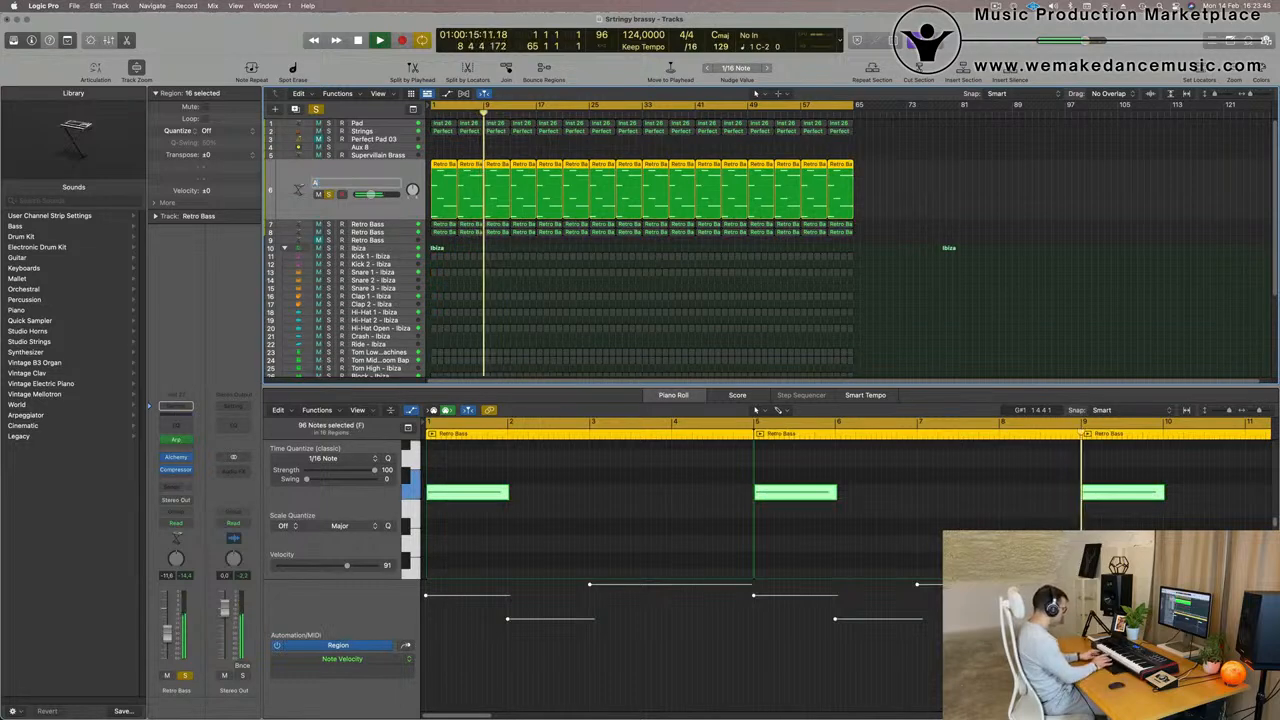
pyautogui.write('Arp')
pyautogui.press('Return')
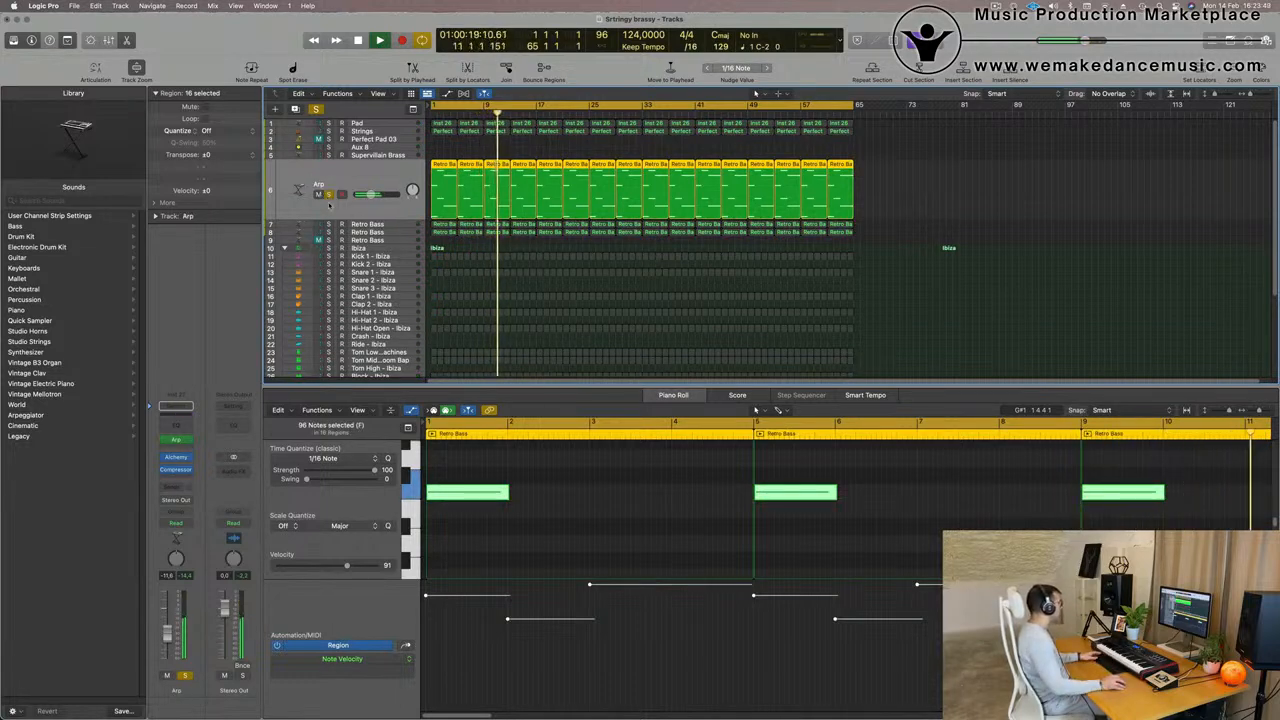
pyautogui.click(329, 195)
# - Solo the Retro Bass track below Arp, rename it as Chunky moog bass, unsolo it and return to the start
pyautogui.click(329, 226)
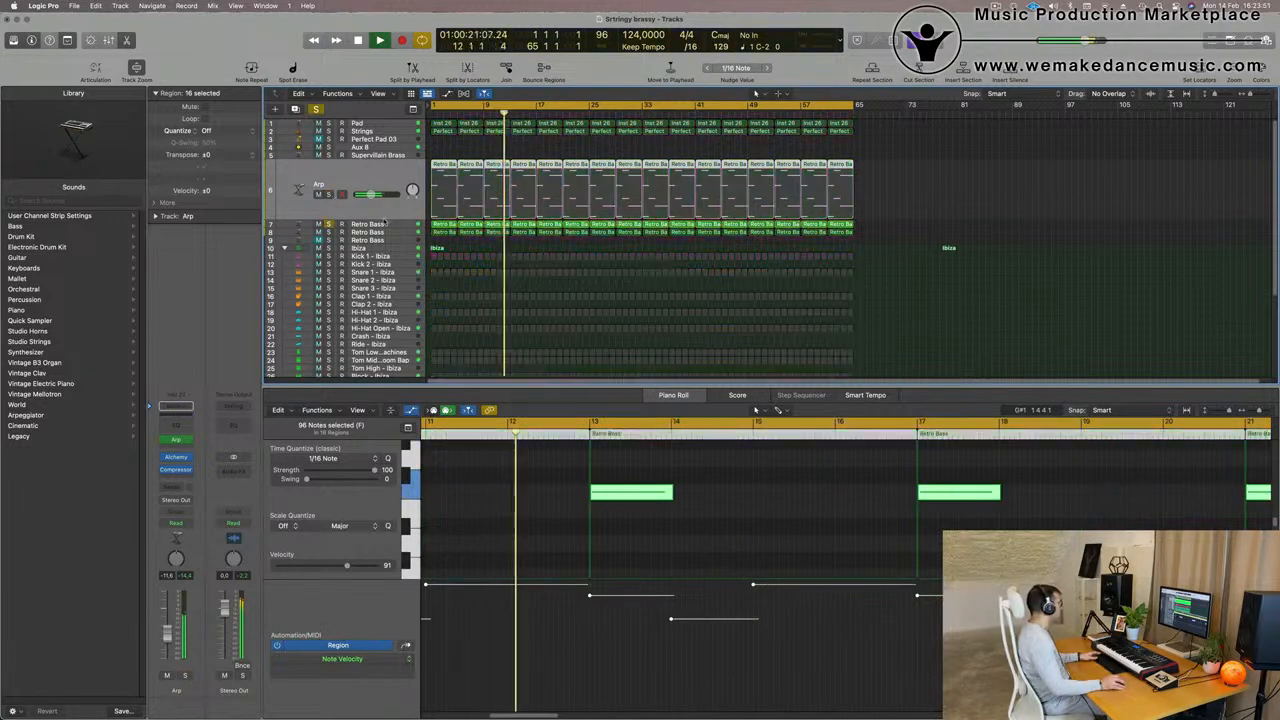
pyautogui.doubleClick(330, 193)
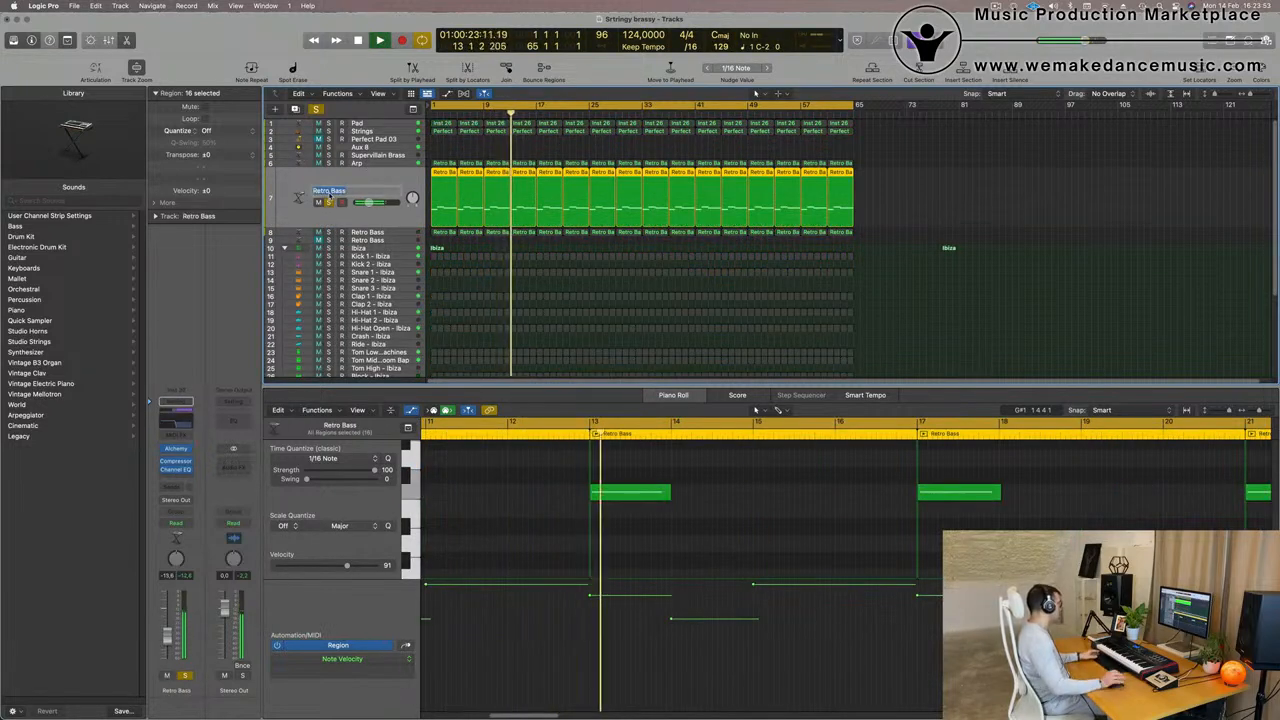
pyautogui.write('Chun')
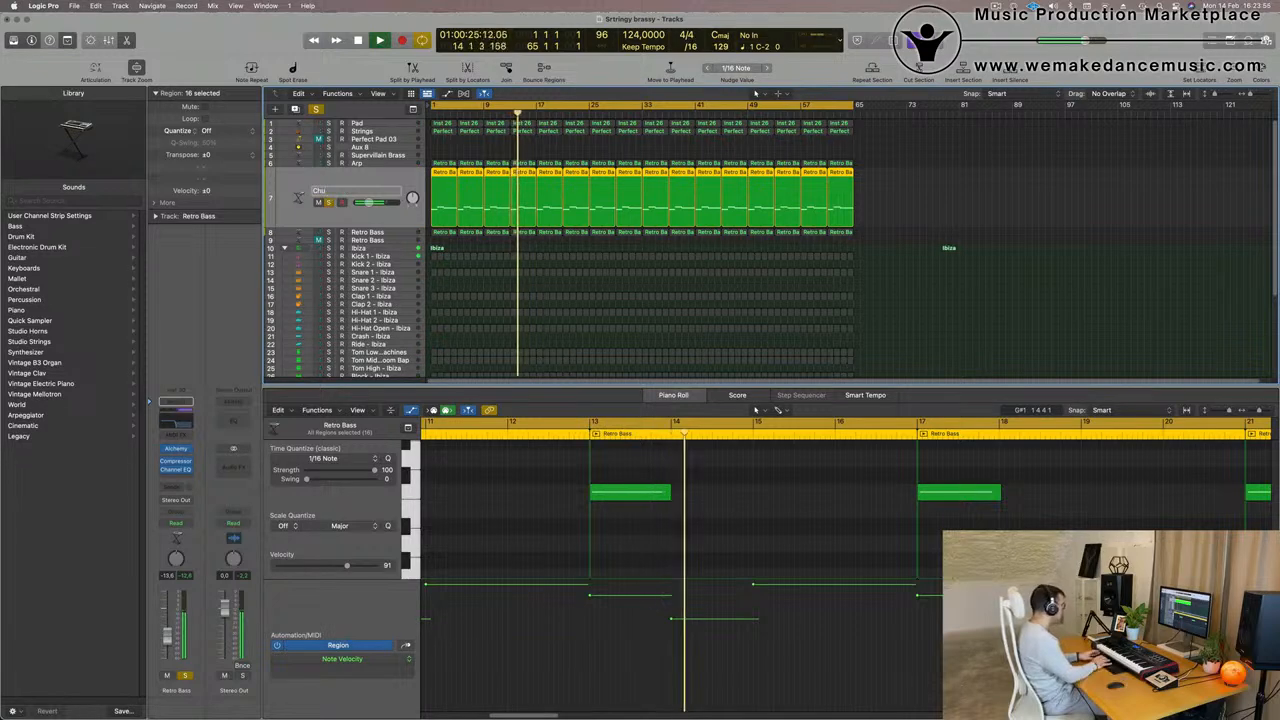
pyautogui.write('k')
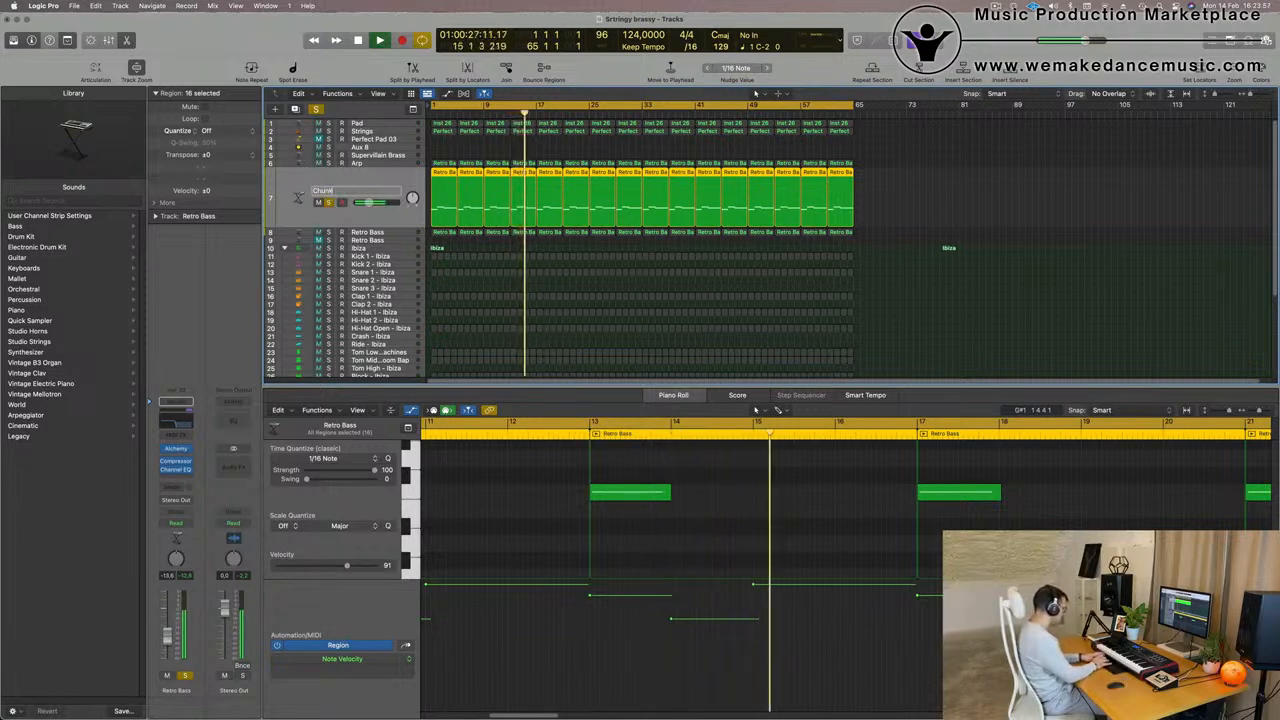
pyautogui.write('y moog bass')
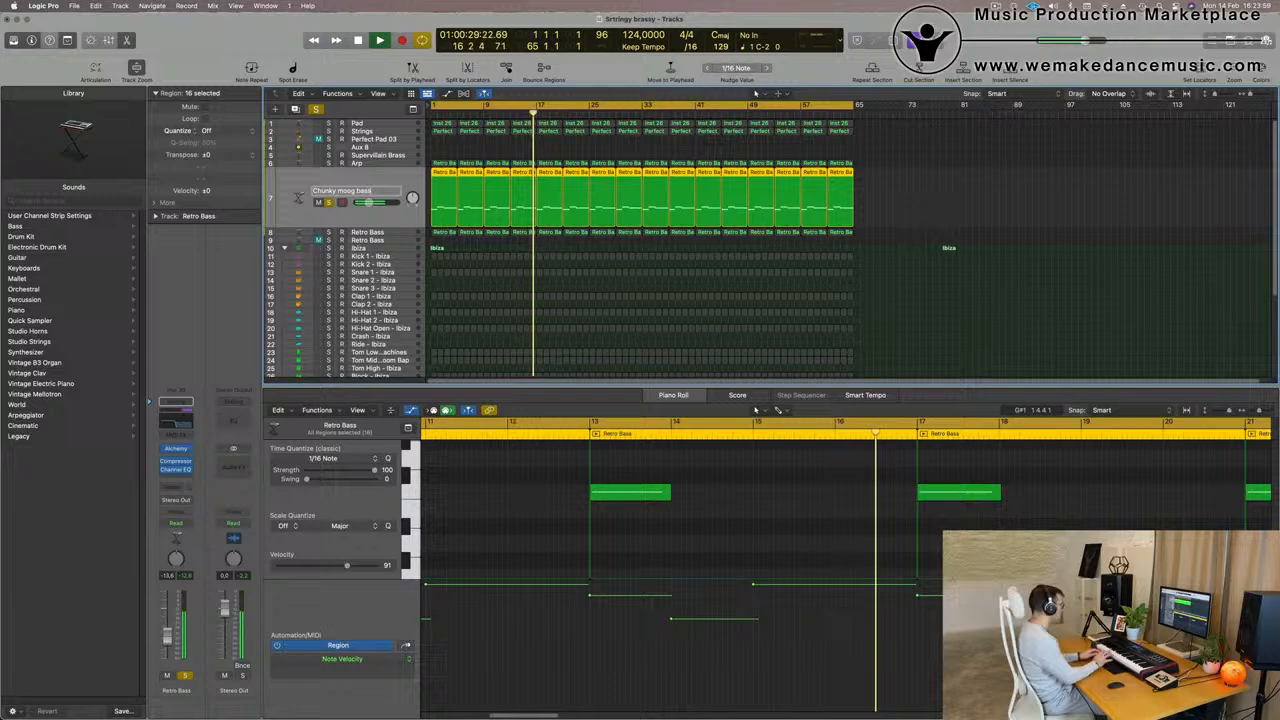
pyautogui.press('Return')
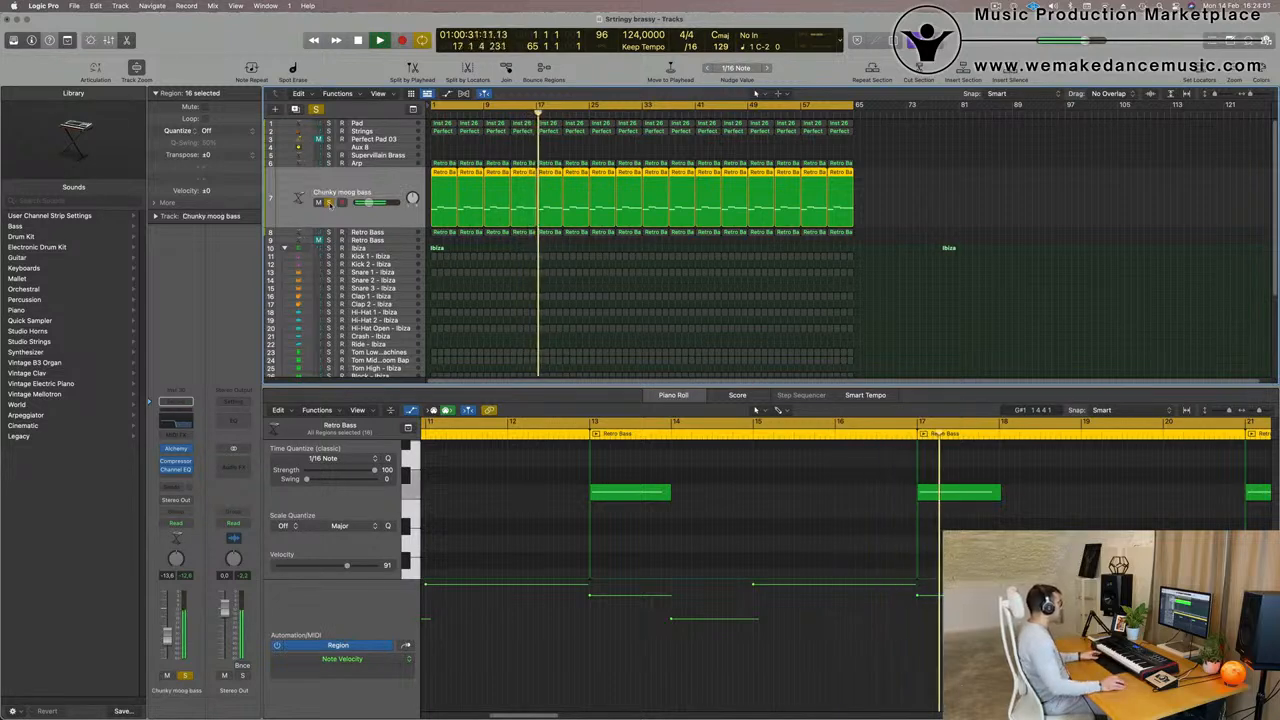
pyautogui.press('s')
pyautogui.press('Return')
# - Rename the Retro Bass track with the one-note brass regions as Brass Add
pyautogui.click(395, 234)
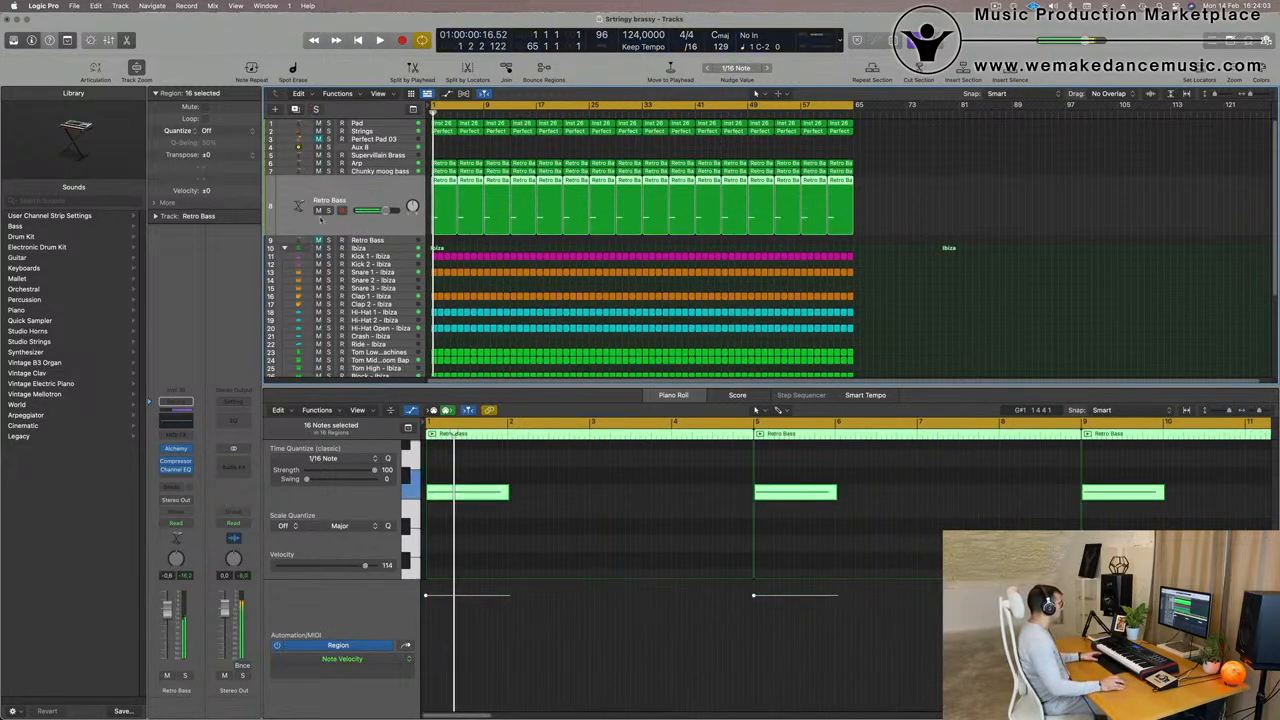
pyautogui.click(328, 210)
pyautogui.click(328, 210)
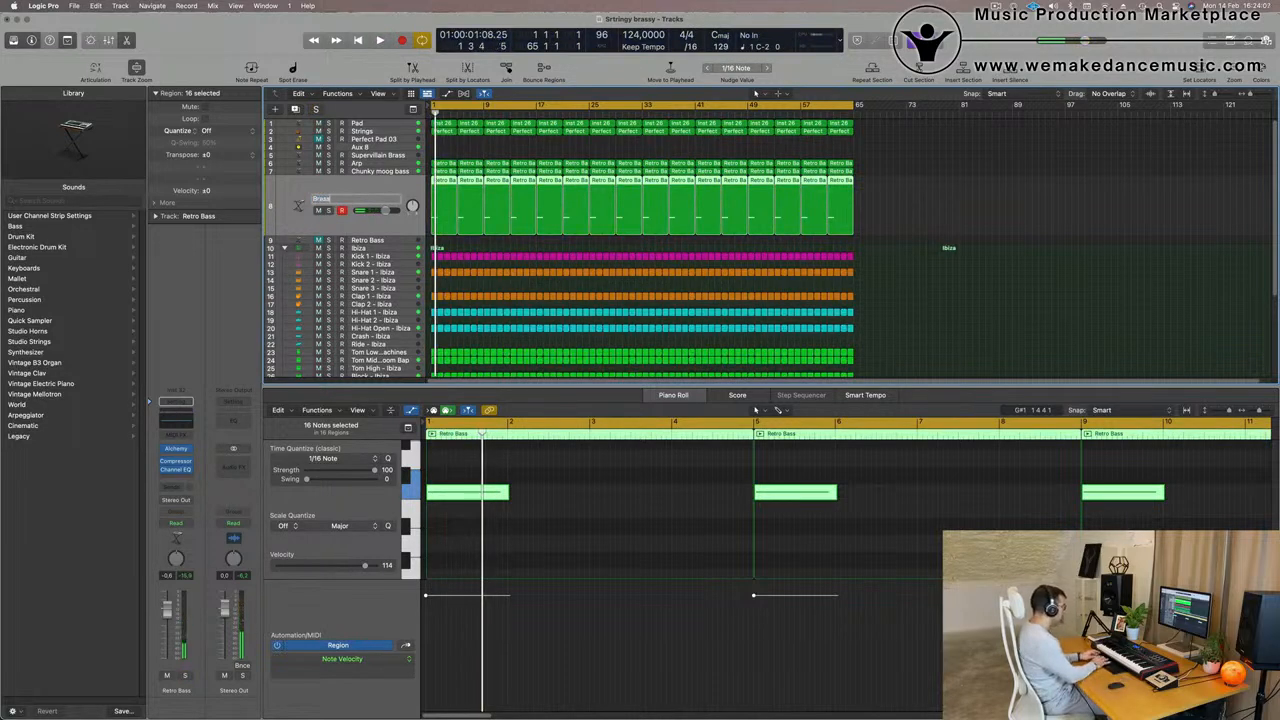
pyautogui.press('space')
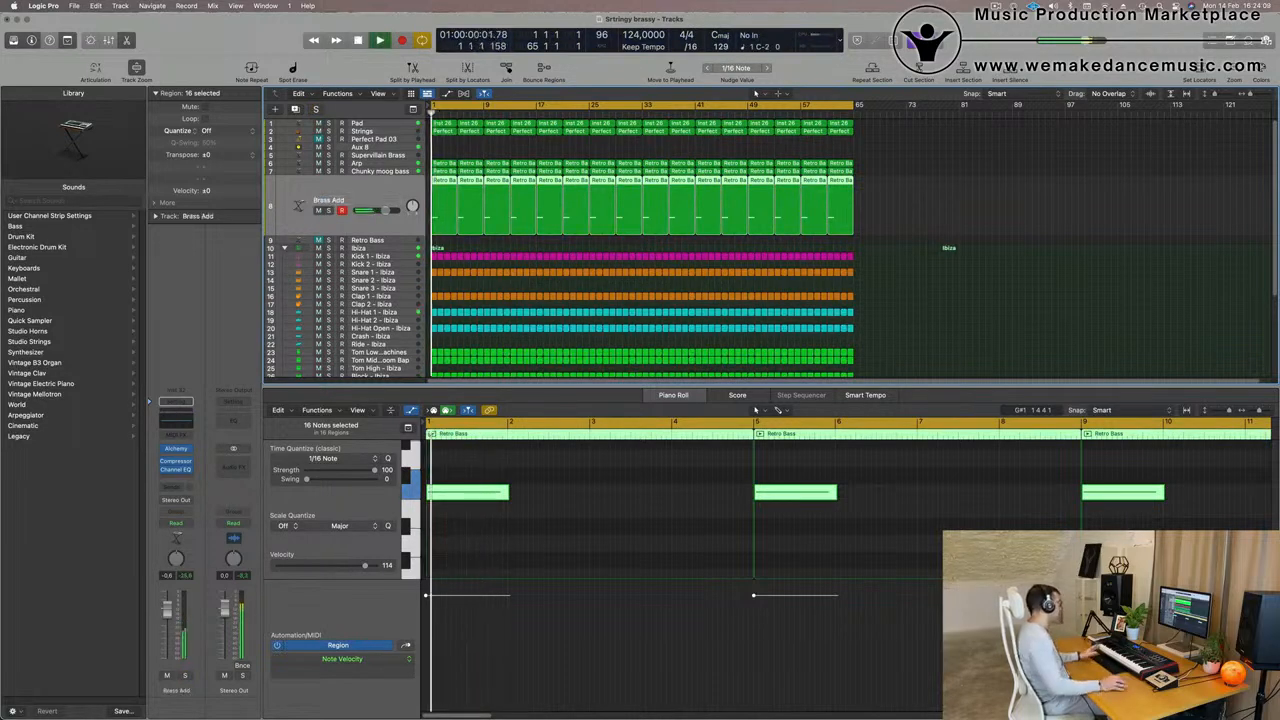
# - Enable the low-cut band in the Brass Add track's Channel EQ and set it to 150 Hz at 12 dB/Oct
pyautogui.press('Return')
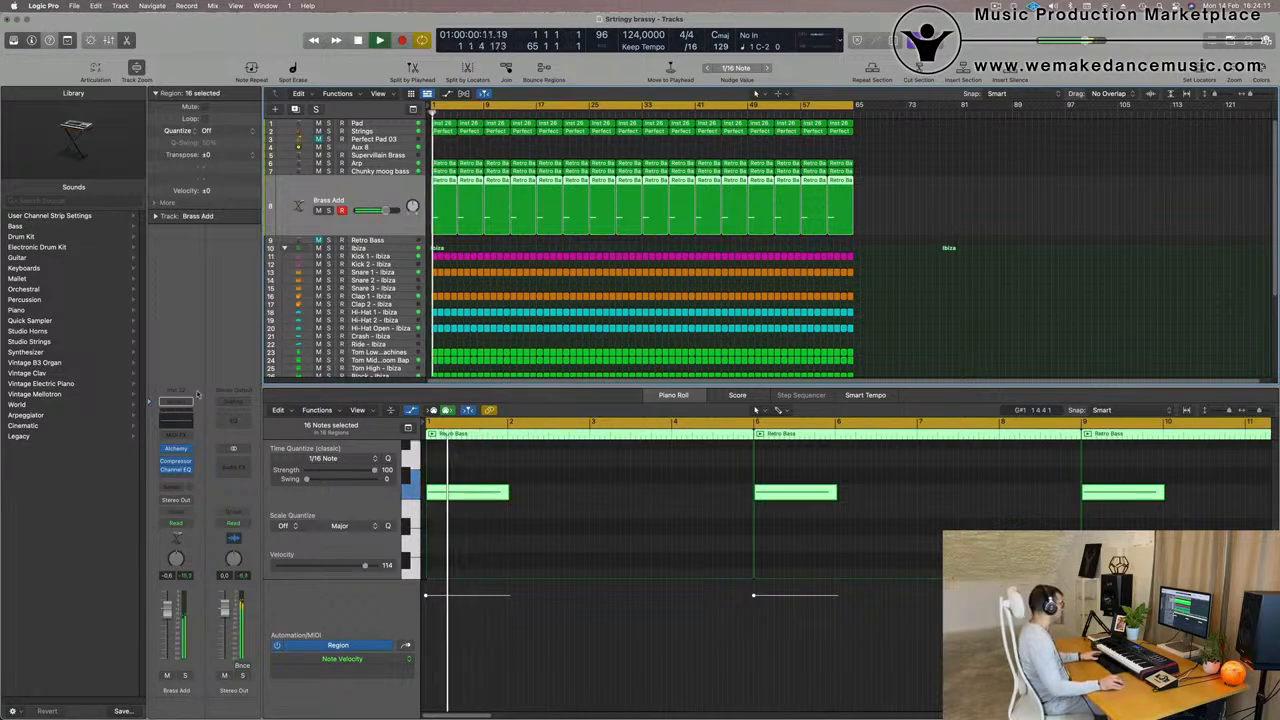
pyautogui.press('space')
pyautogui.click(181, 420)
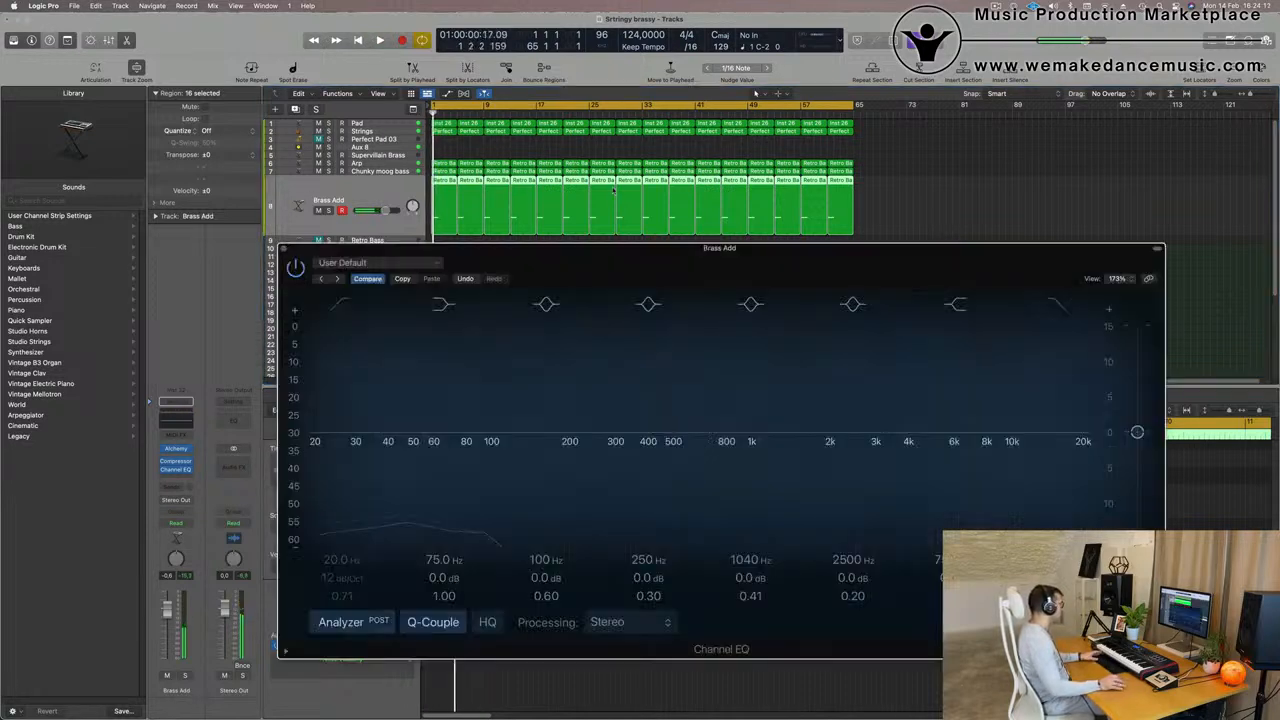
pyautogui.click(347, 304)
pyautogui.moveTo(355, 403); pyautogui.dragTo(625, 361)
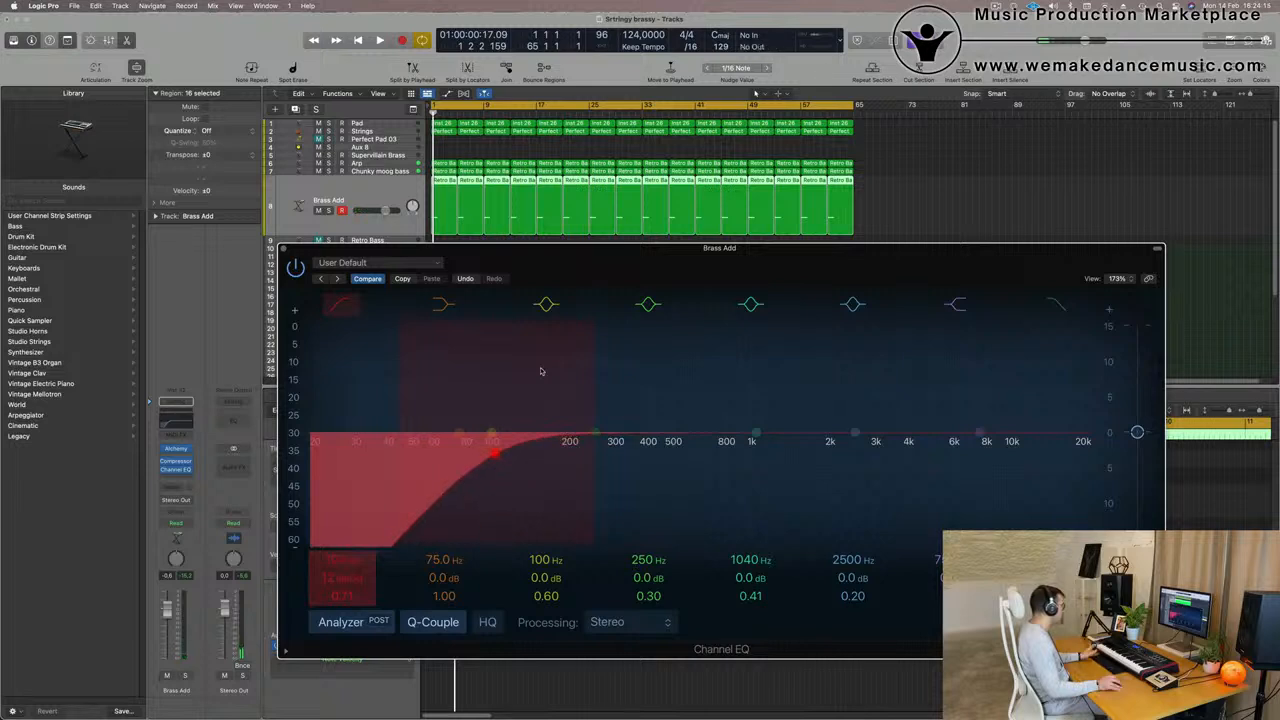
pyautogui.press('space')
pyautogui.moveTo(497, 453); pyautogui.dragTo(545, 455)
pyautogui.press('space')
pyautogui.press('space')
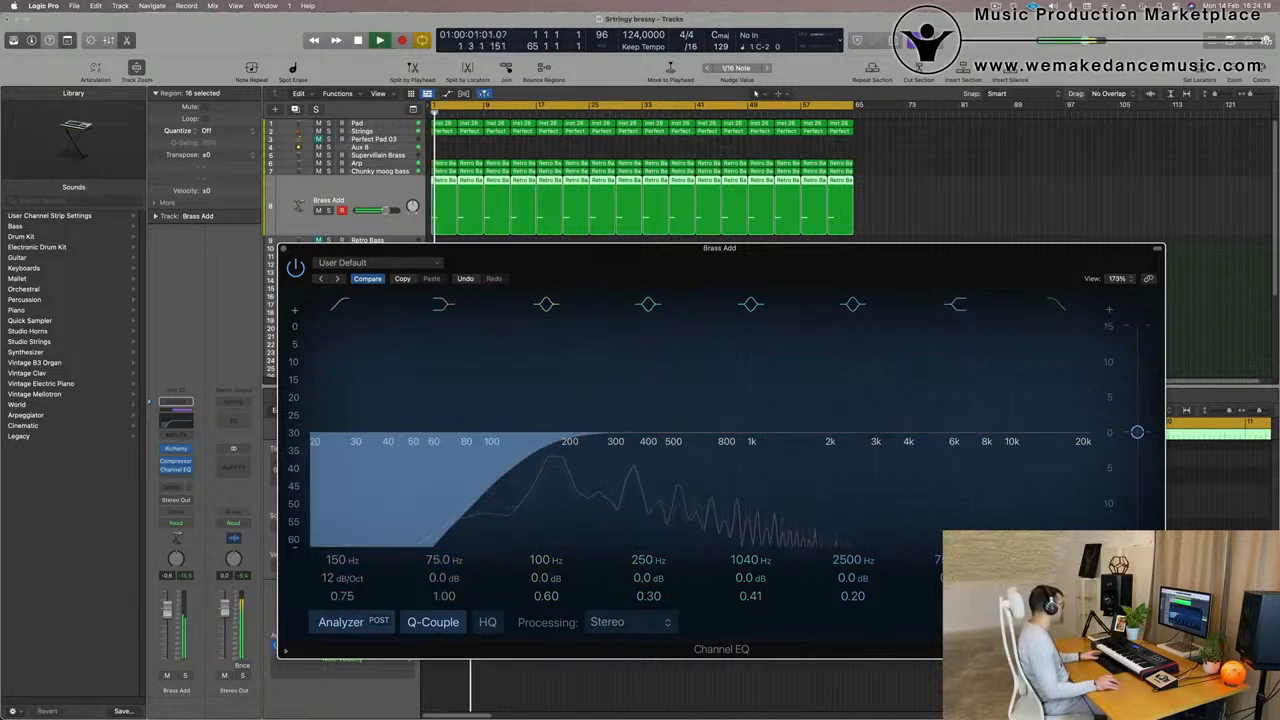
# - Add a send from the Brass Add track to Bus 4 (Aux 4) and raise its send level
pyautogui.moveTo(589, 257); pyautogui.dragTo(1067, 92)
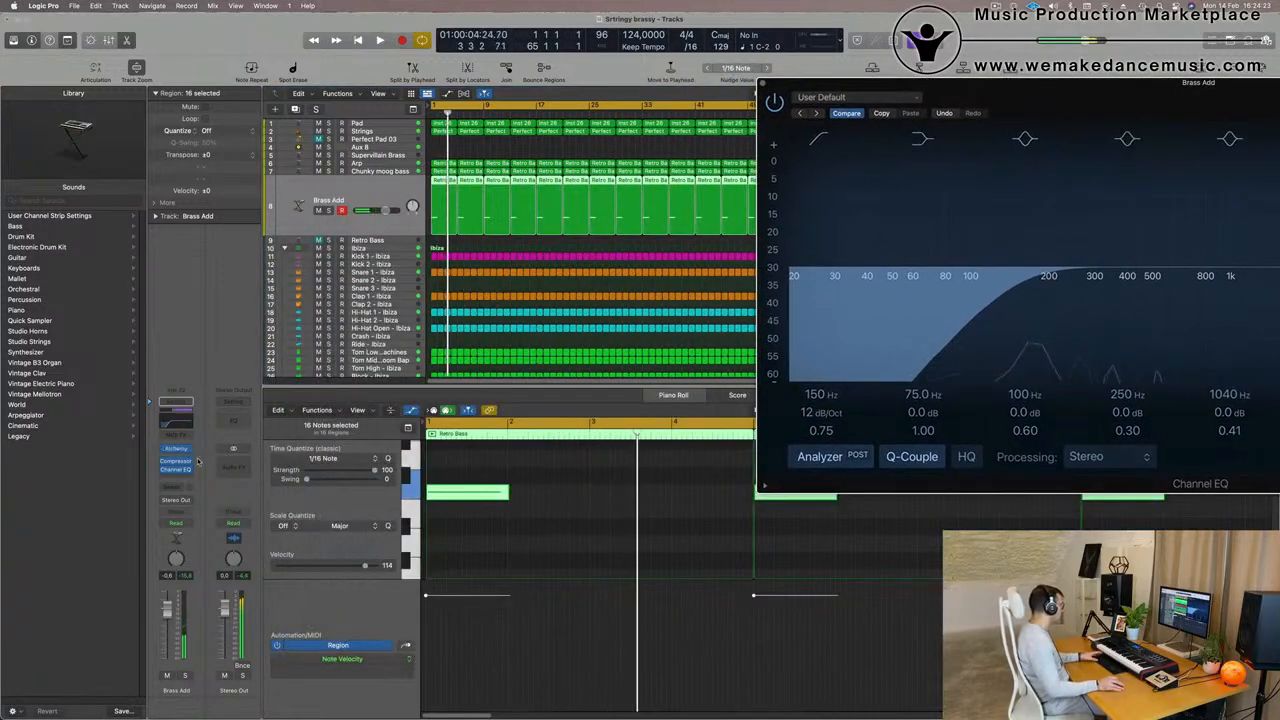
pyautogui.click(176, 487)
pyautogui.moveTo(176, 514)
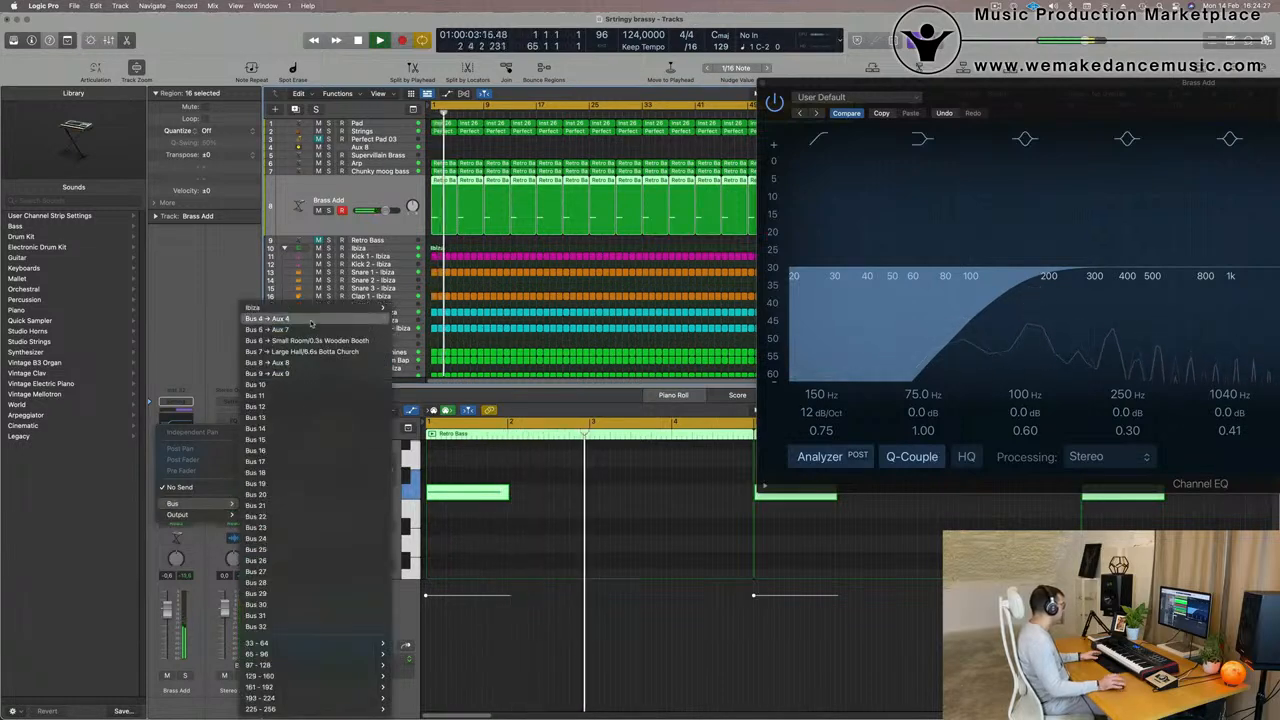
pyautogui.click(300, 319)
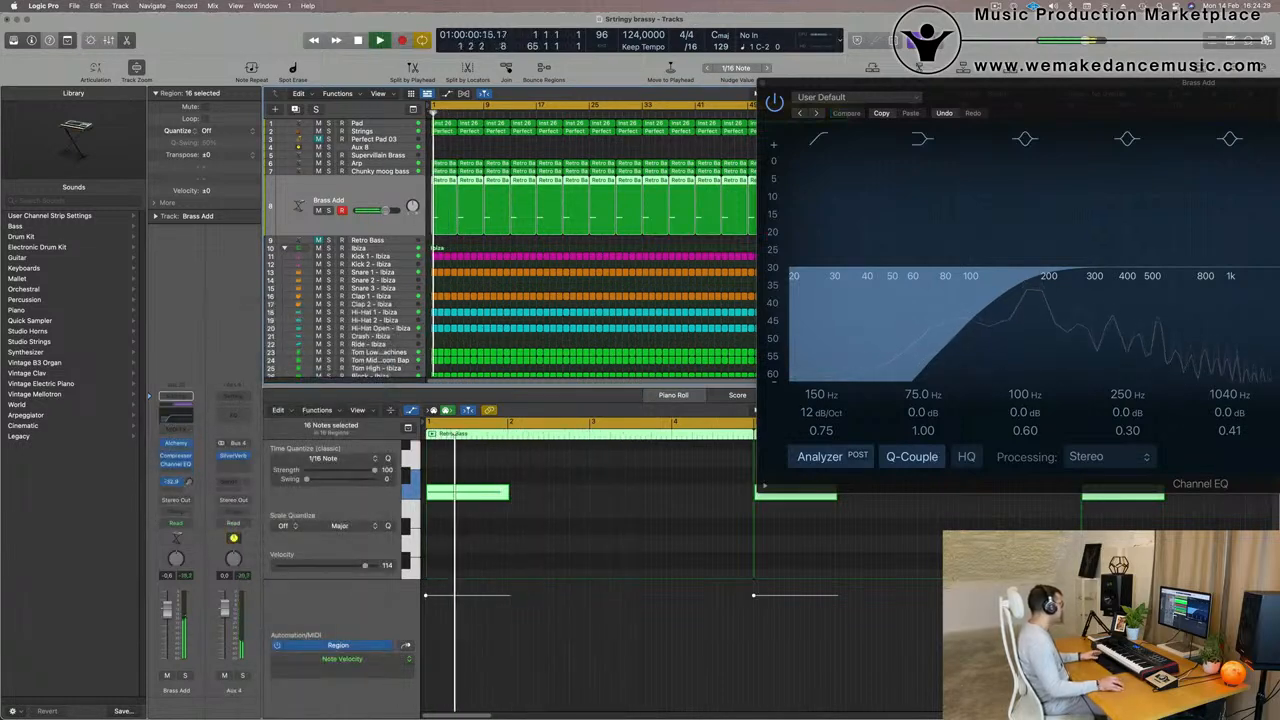
pyautogui.moveTo(190, 482); pyautogui.dragTo(190, 455)
pyautogui.press('Return')
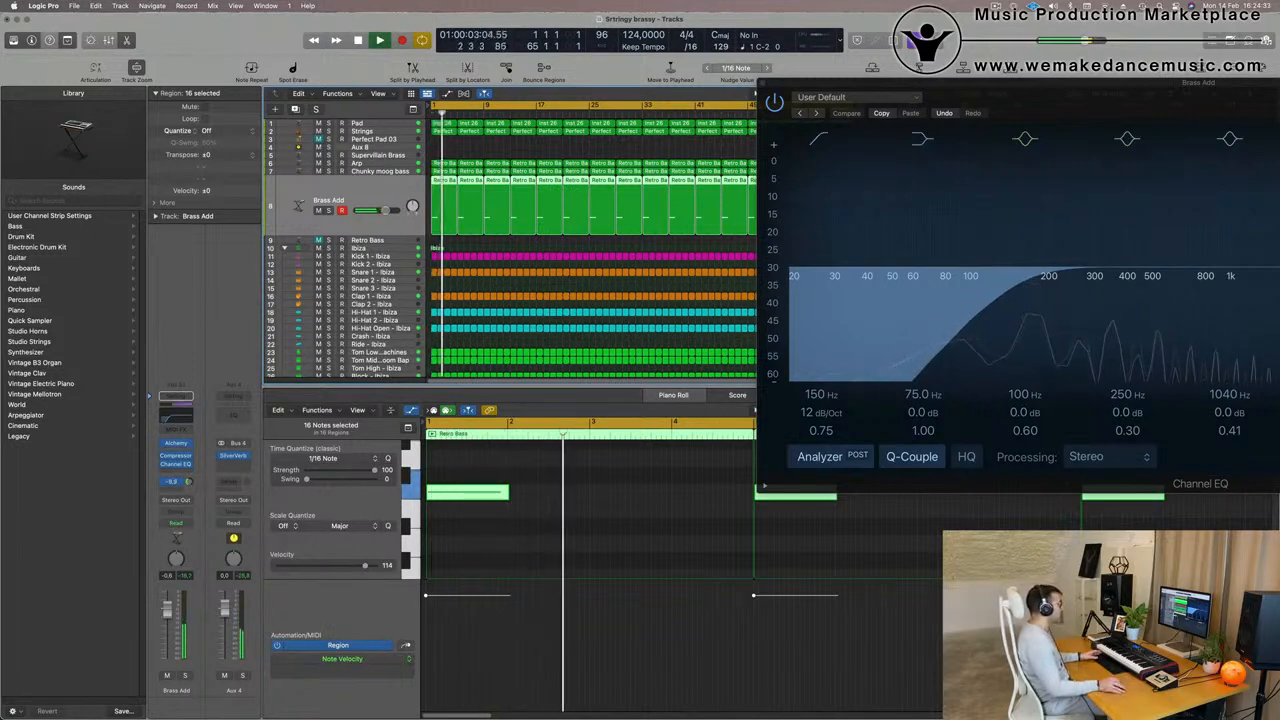
# - Raise the Brass Add EQ's low-cut frequency slightly, close the EQ window and lower the track's volume a little
pyautogui.moveTo(1000, 82); pyautogui.dragTo(338, 249)
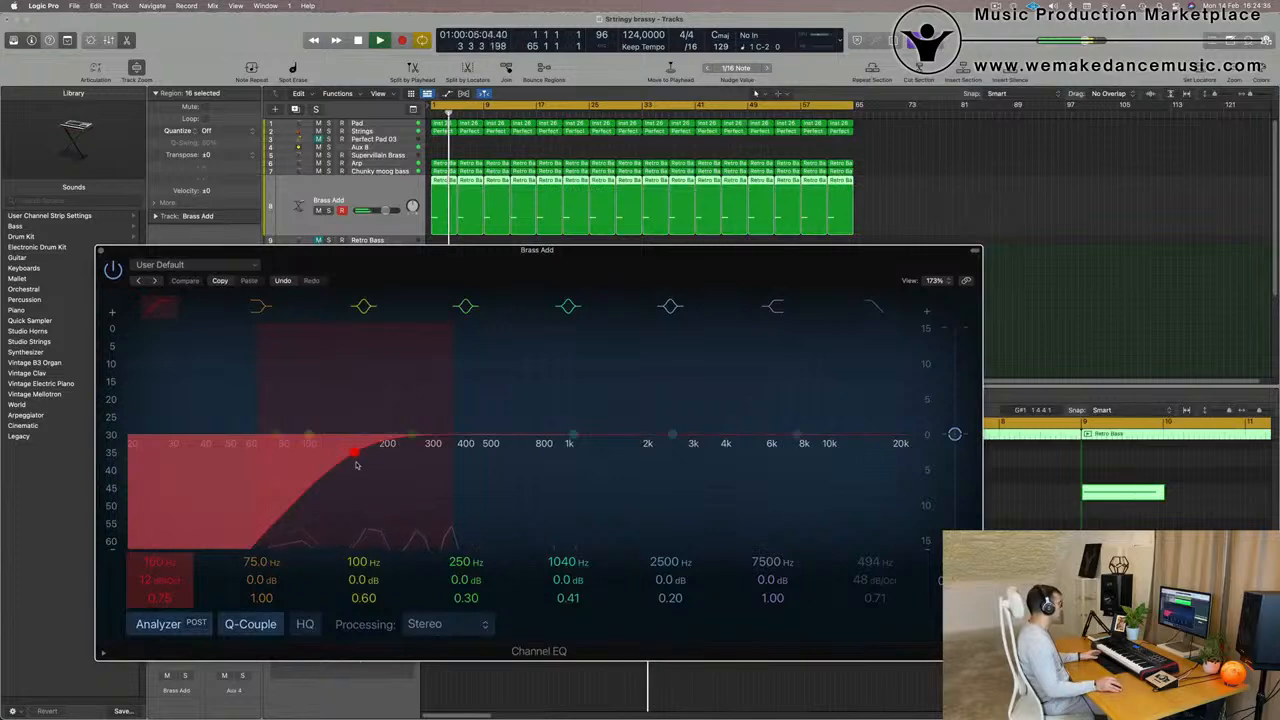
pyautogui.moveTo(355, 464); pyautogui.dragTo(367, 462)
pyautogui.click(99, 250)
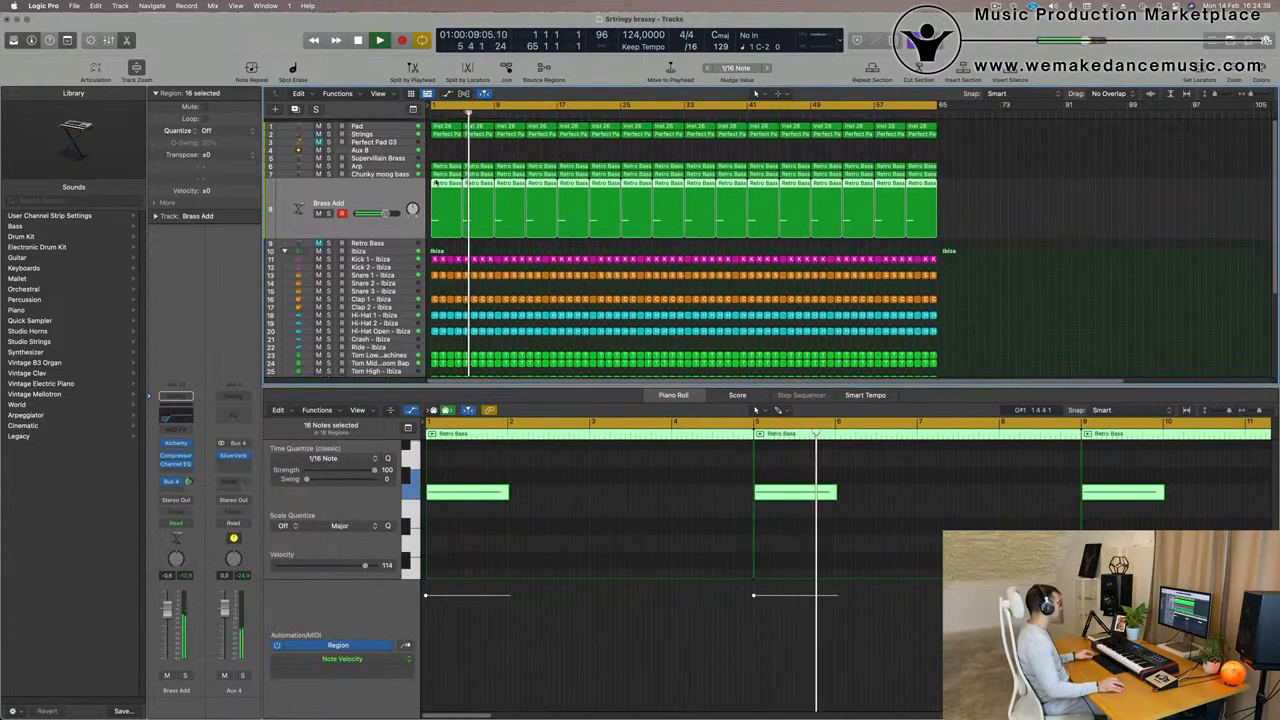
pyautogui.scroll(1, 555, 283)
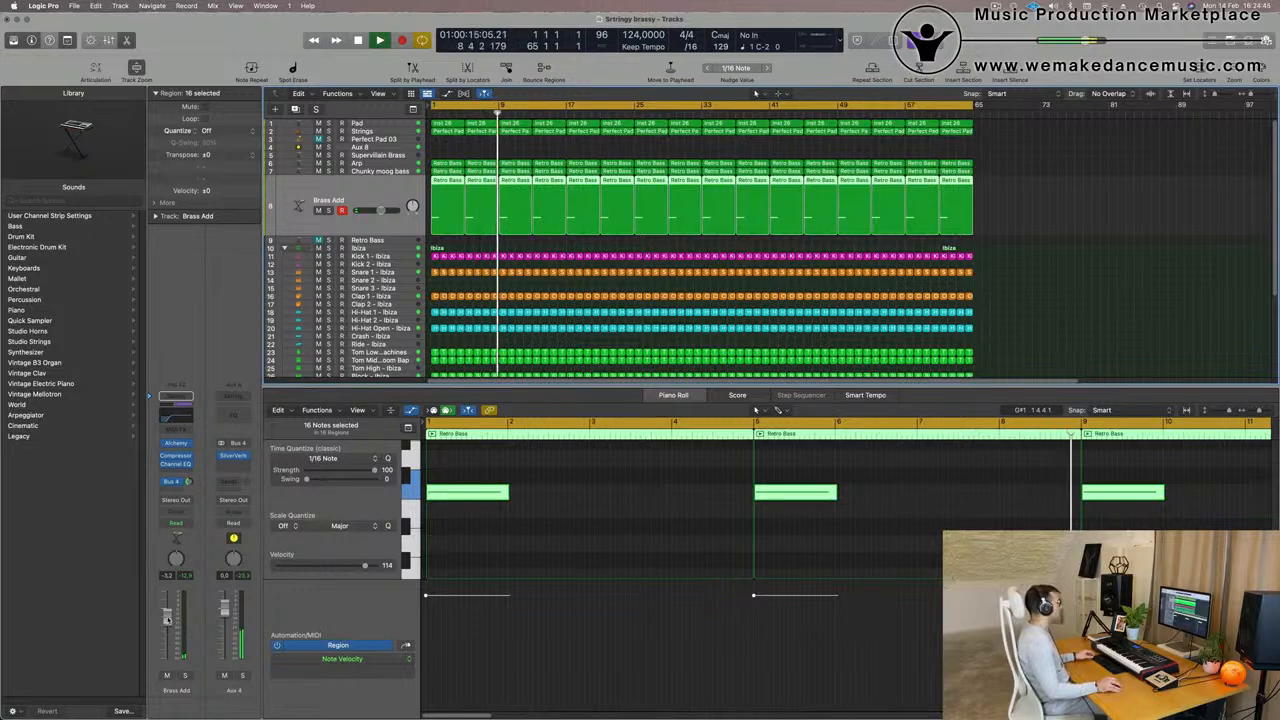
pyautogui.scroll(-2, 504, 95)
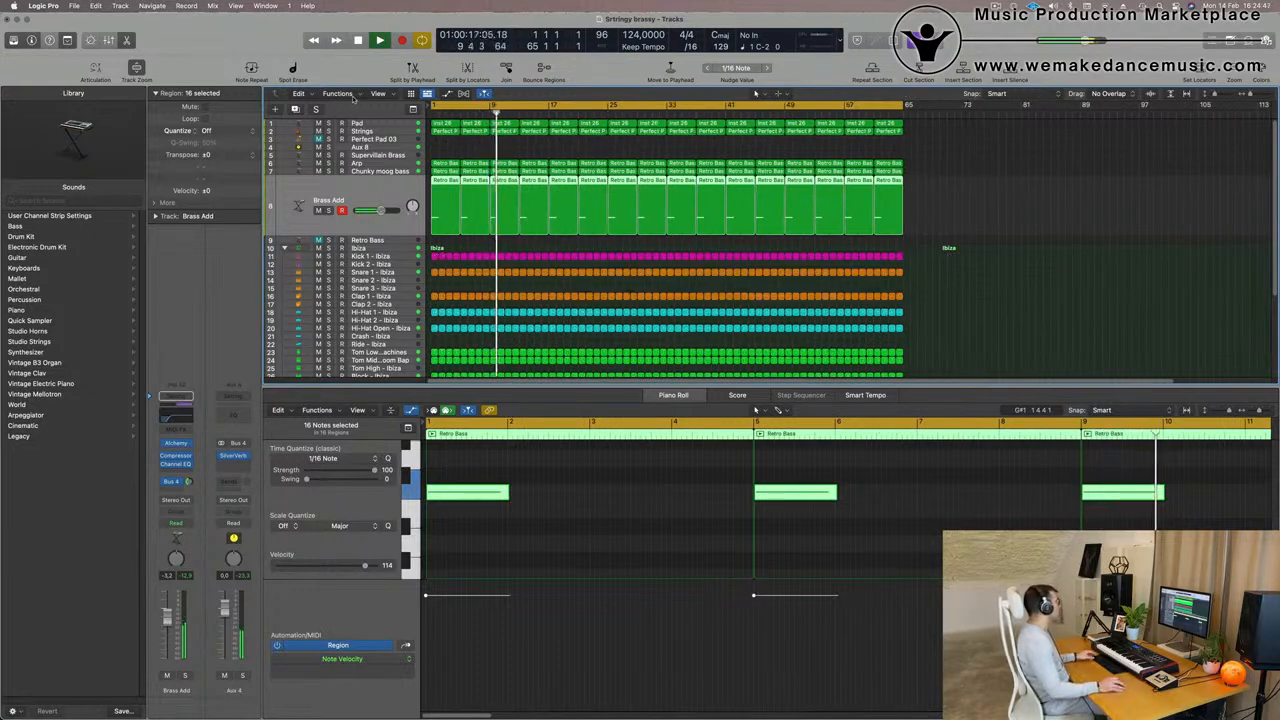
# - Show the secondary time ruler above the arrangement and check the track's length in time around the end of the 64 bars
pyautogui.click(378, 93)
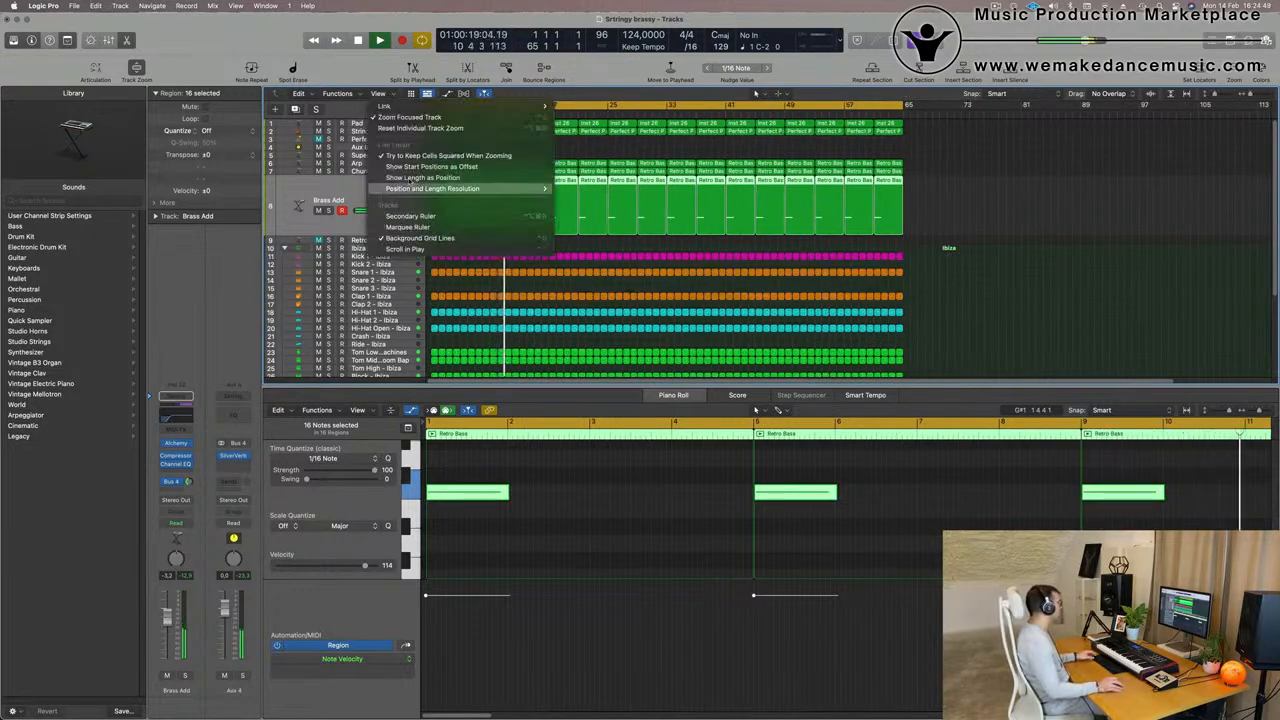
pyautogui.click(410, 216)
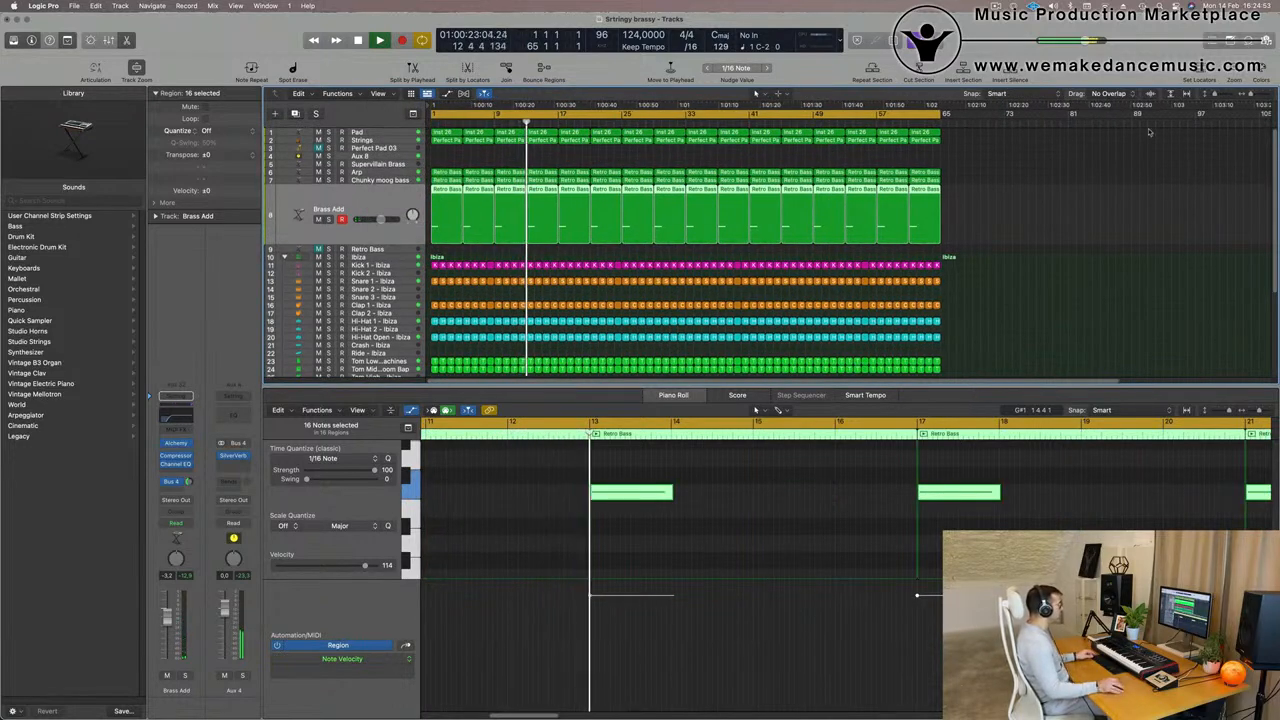
pyautogui.scroll(-3, 1204, 148)
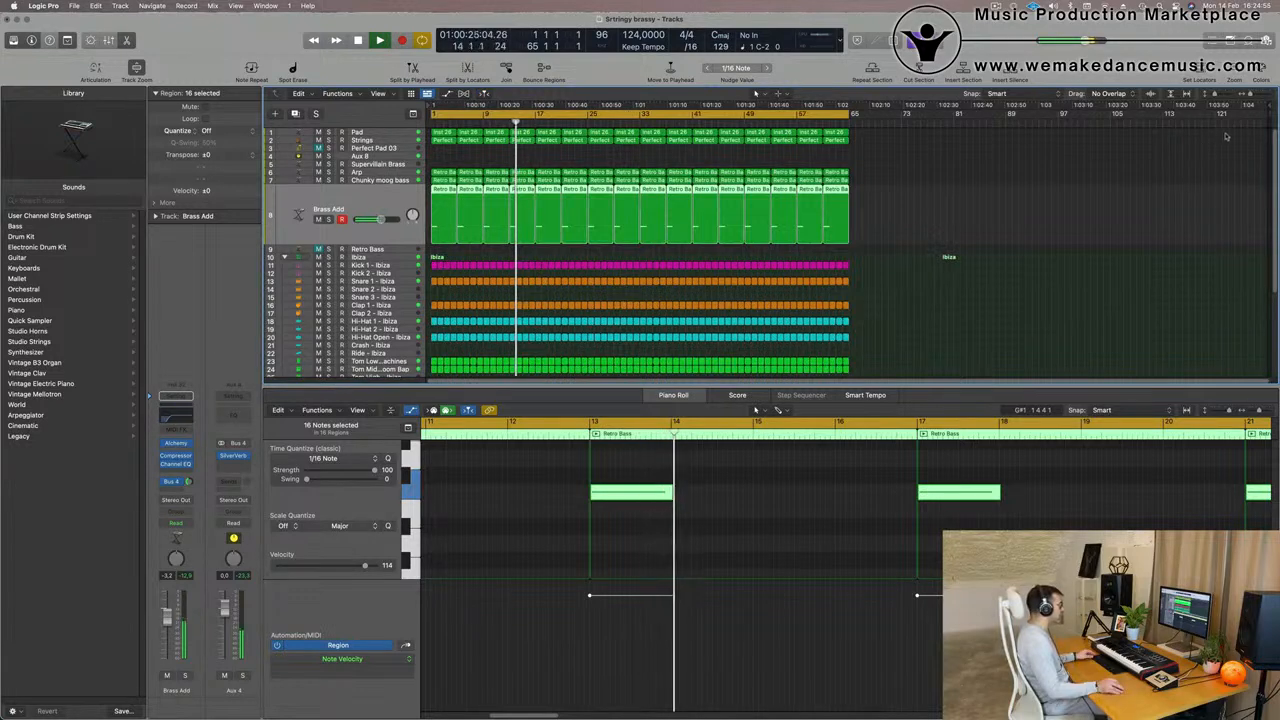
pyautogui.click(1090, 113)
pyautogui.moveTo(1077, 121); pyautogui.dragTo(872, 129)
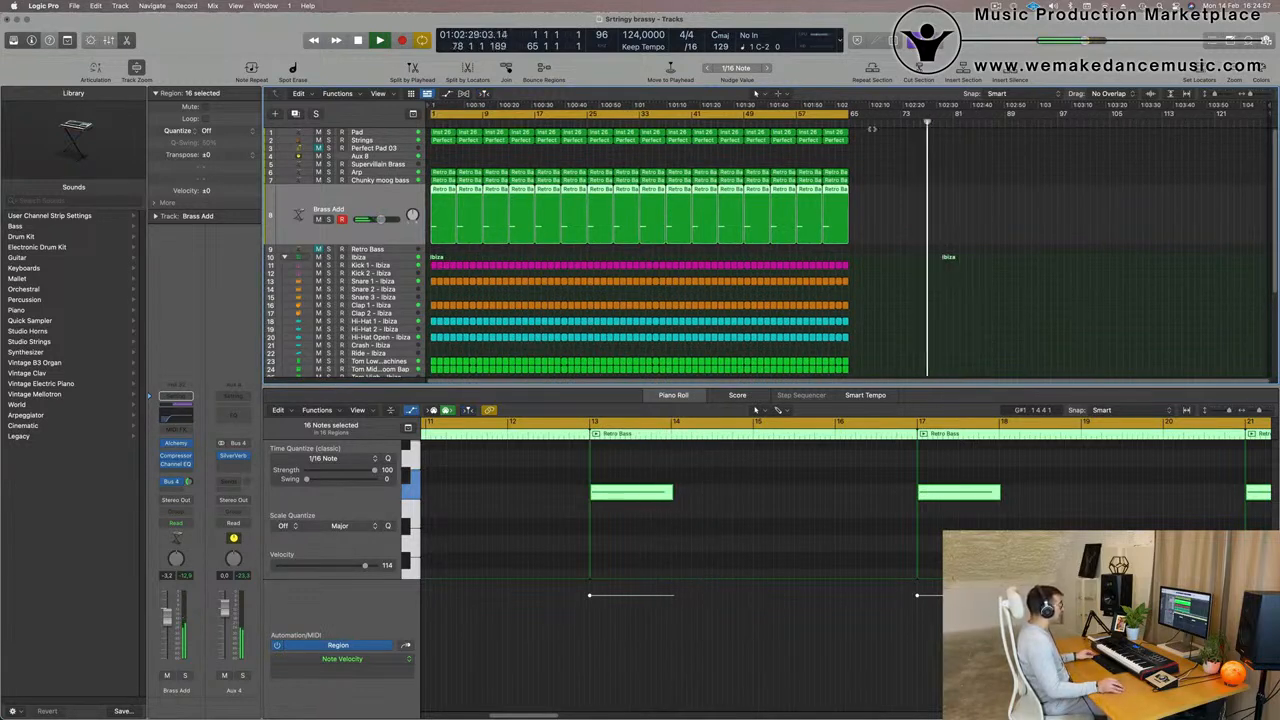
pyautogui.moveTo(1268, 106); pyautogui.dragTo(857, 138)
# - Play the arrangement from the beginning to listen to the current mix
pyautogui.press('Return')
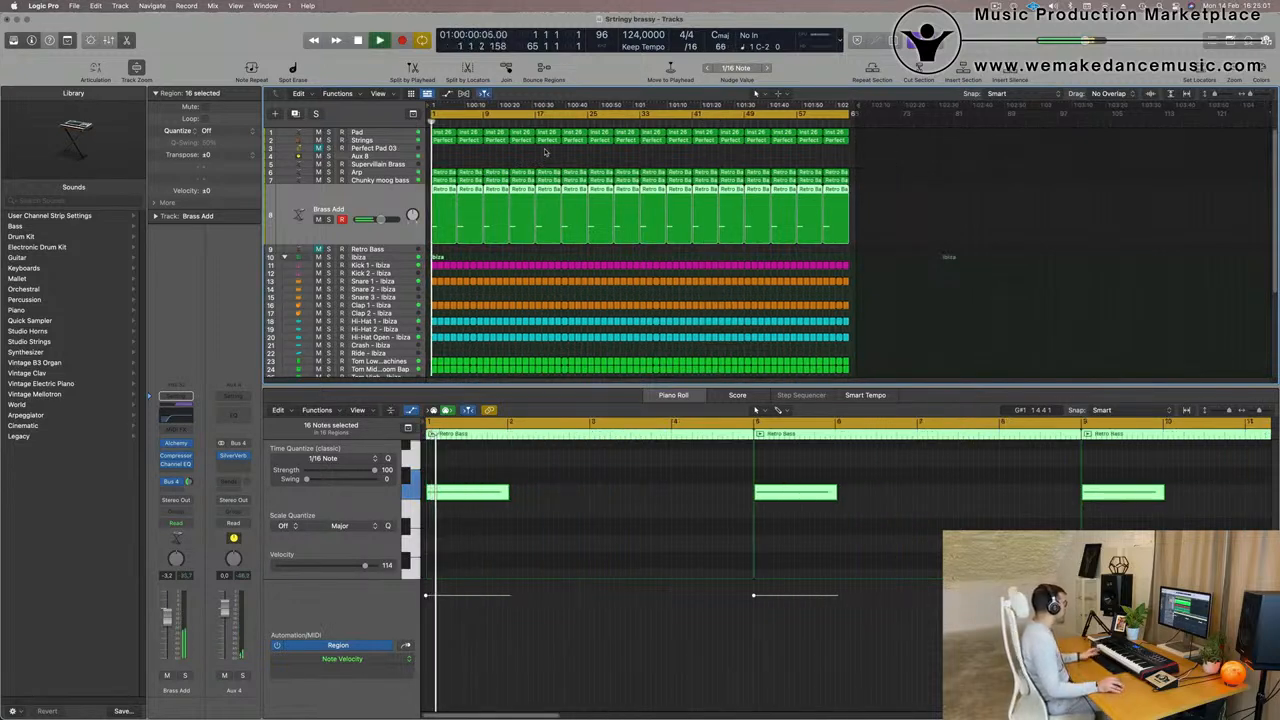
pyautogui.press('Return')
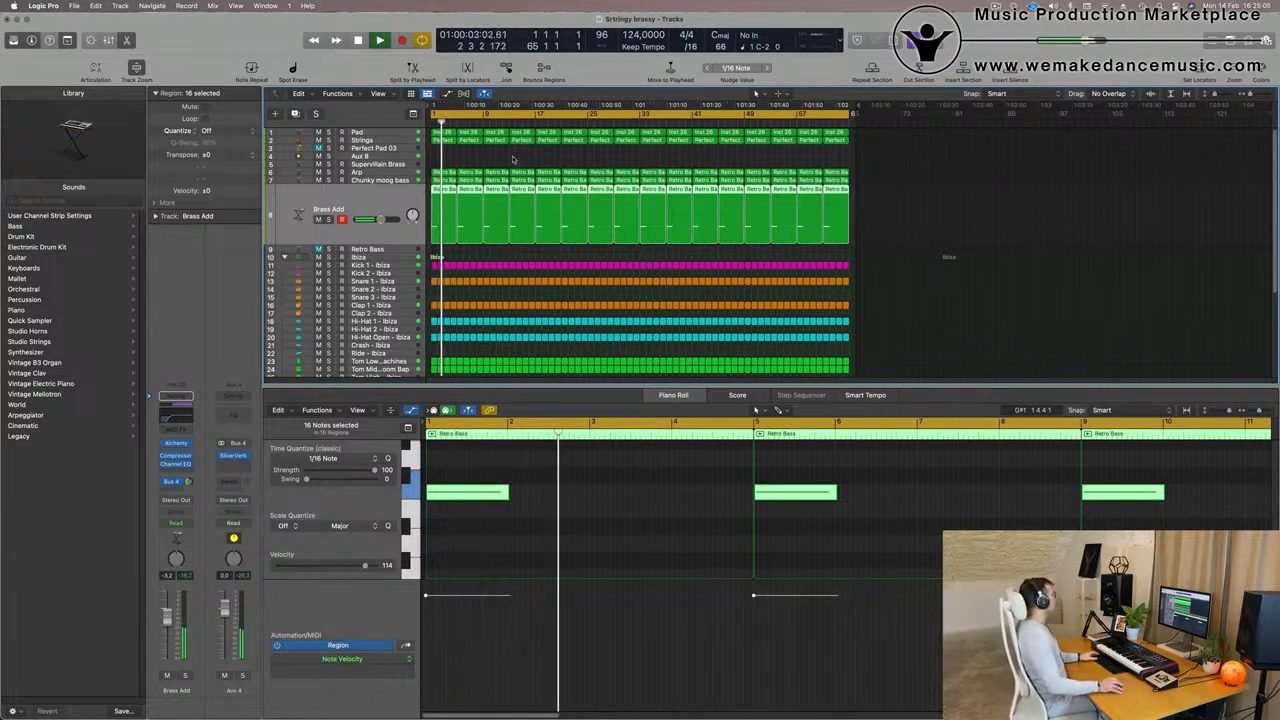
pyautogui.press('space')
pyautogui.press('space')
pyautogui.press('space')
pyautogui.press('space')
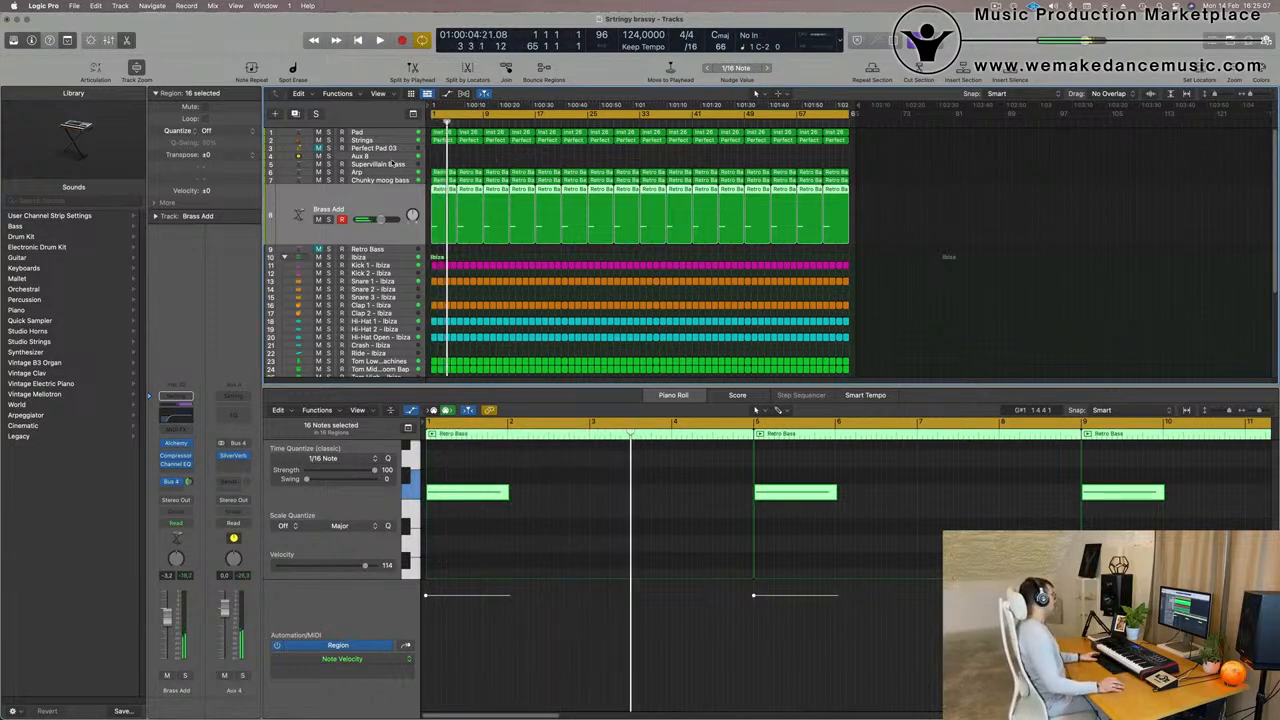
pyautogui.press('space')
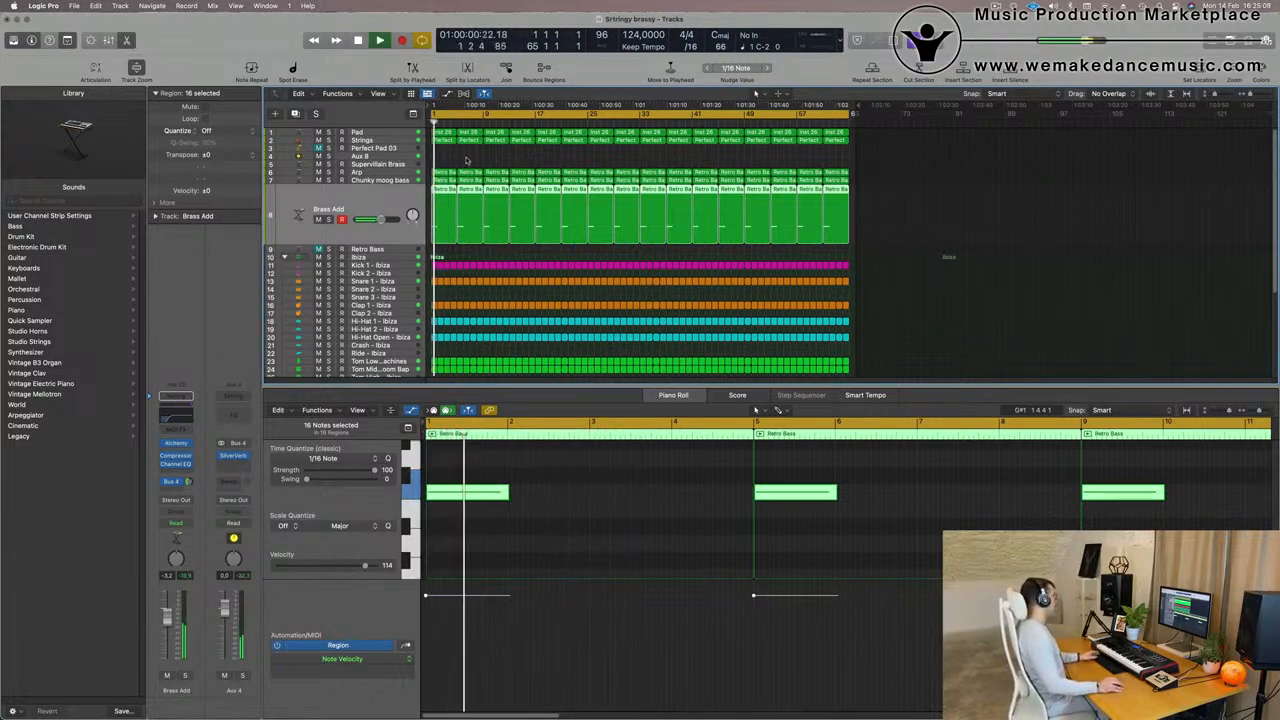
# - Copy all the Strings track's regions onto the Perfect Pad 03 track, unmute that track and audition it briefly in solo
pyautogui.click(446, 146)
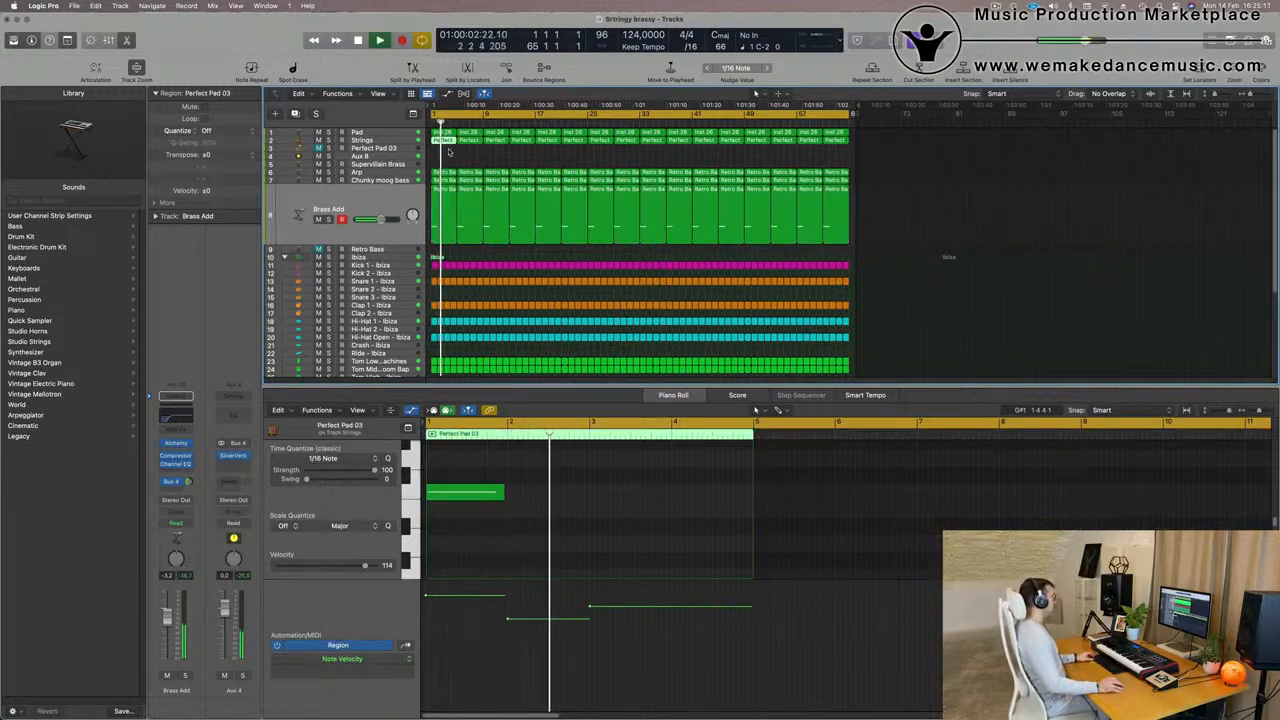
pyautogui.moveTo(449, 153); pyautogui.dragTo(848, 143)
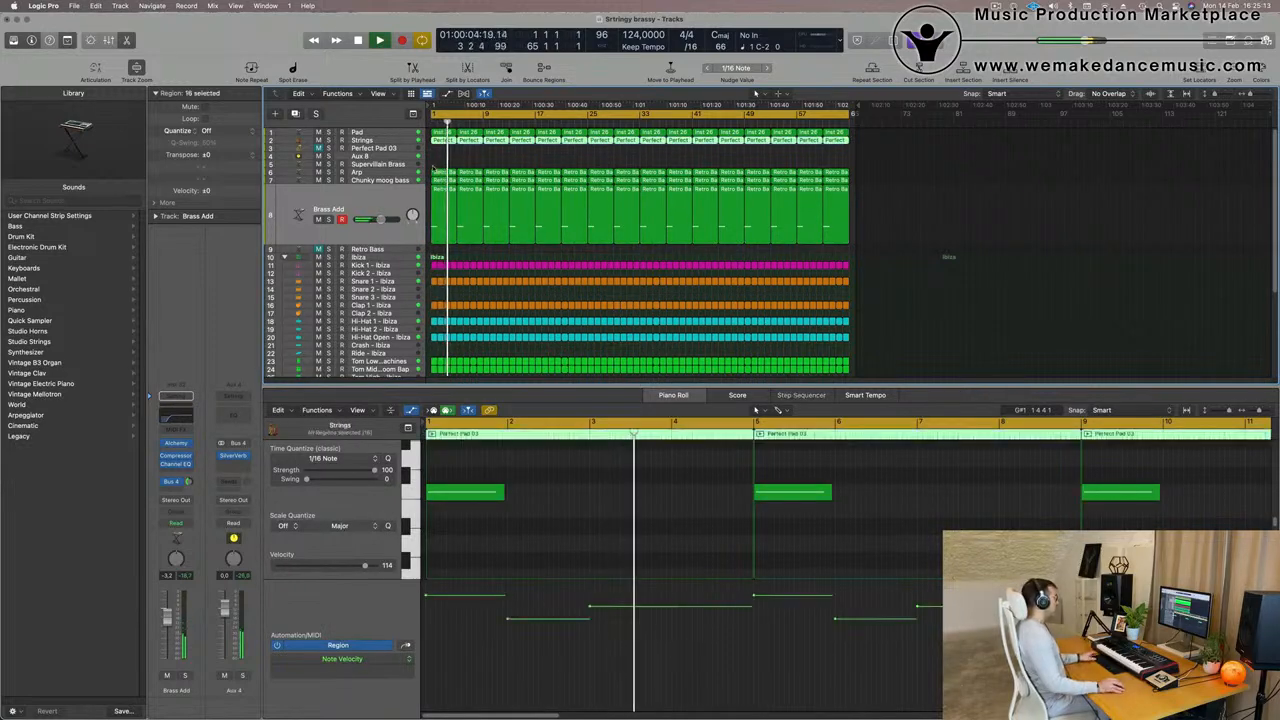
pyautogui.click(366, 148)
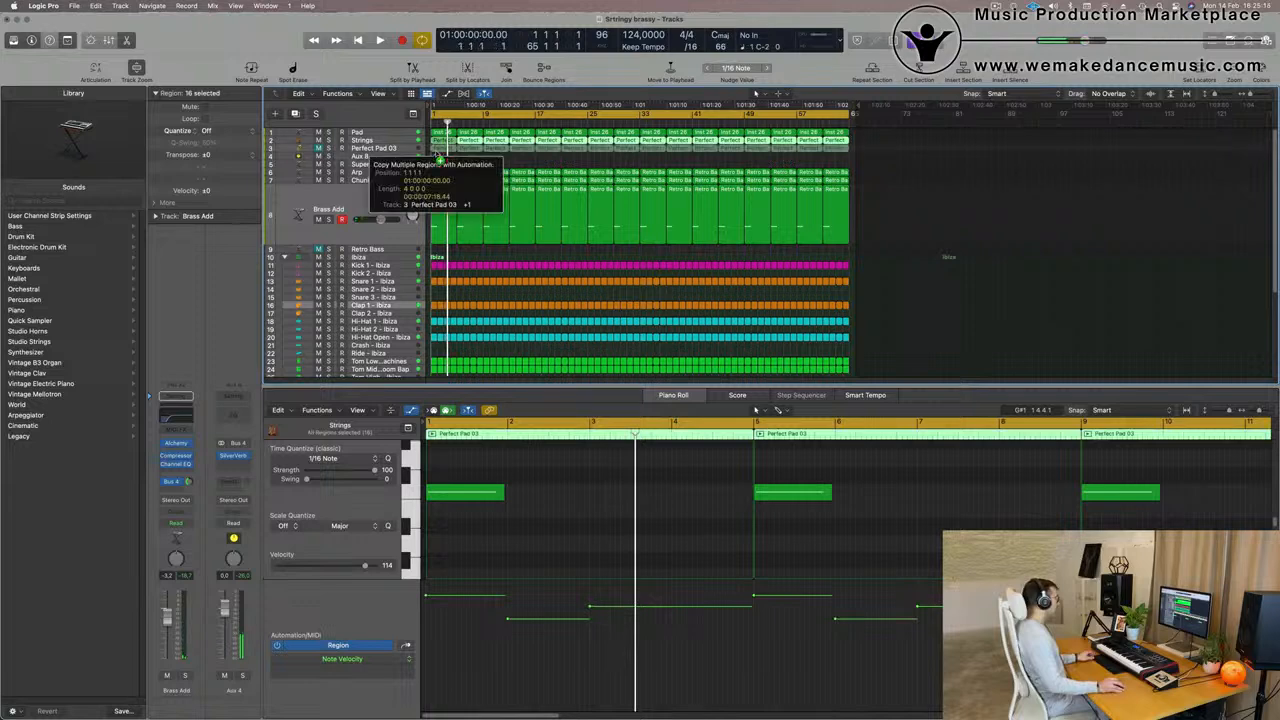
pyautogui.click(319, 181)
pyautogui.press('space')
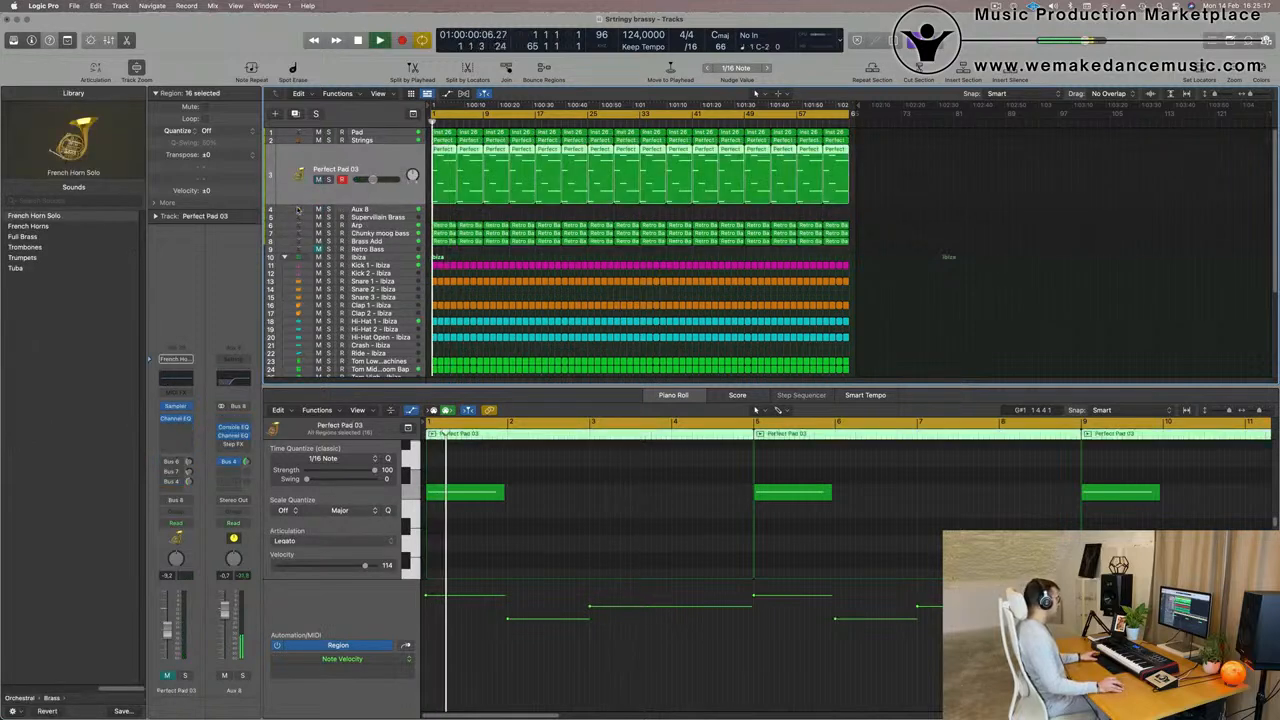
pyautogui.click(184, 676)
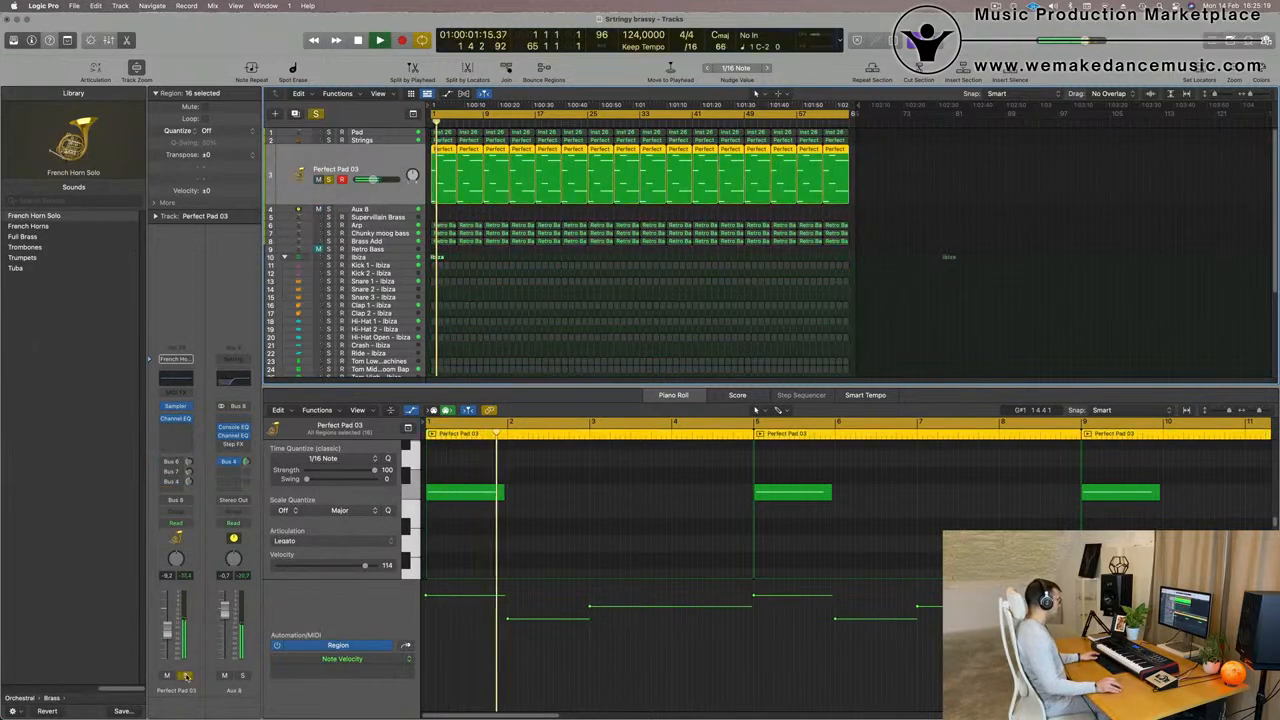
pyautogui.click(186, 677)
# - Try transposing all notes in the Perfect Pad 03 regions up an octave and play them from the start
pyautogui.scroll(2, 526, 555)
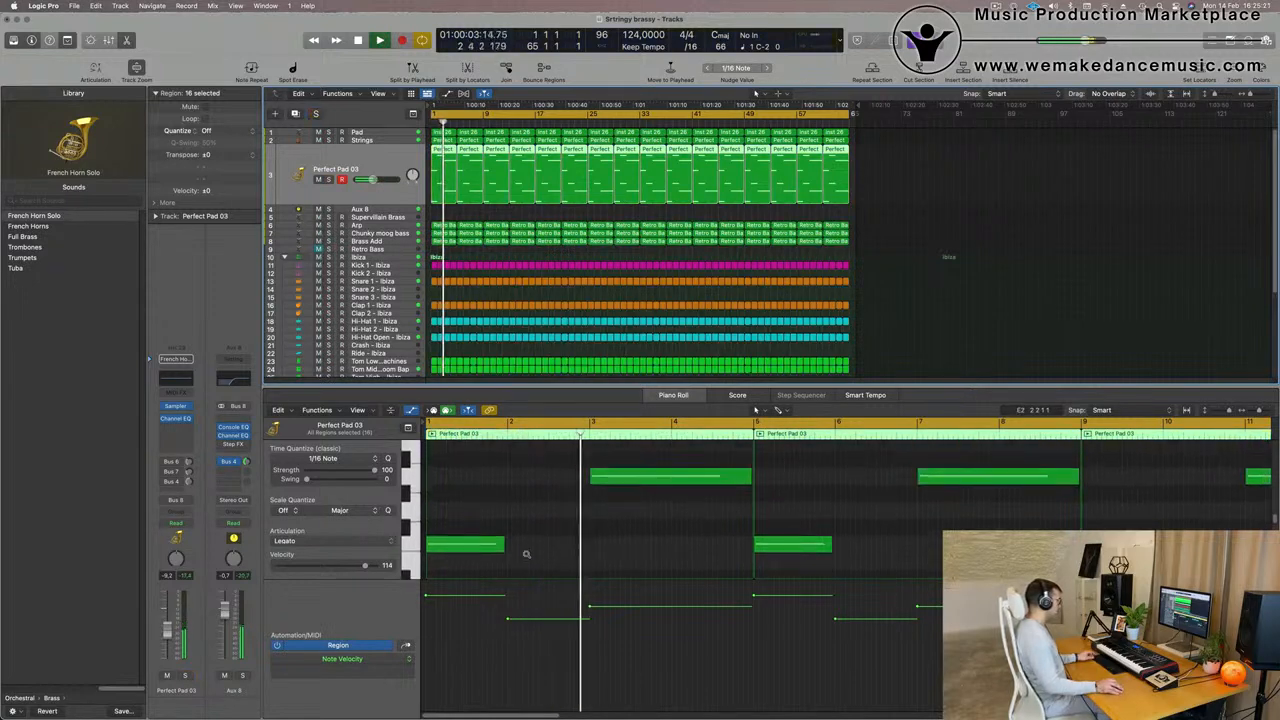
pyautogui.scroll(-4, 526, 555)
pyautogui.scroll(-4, 526, 554)
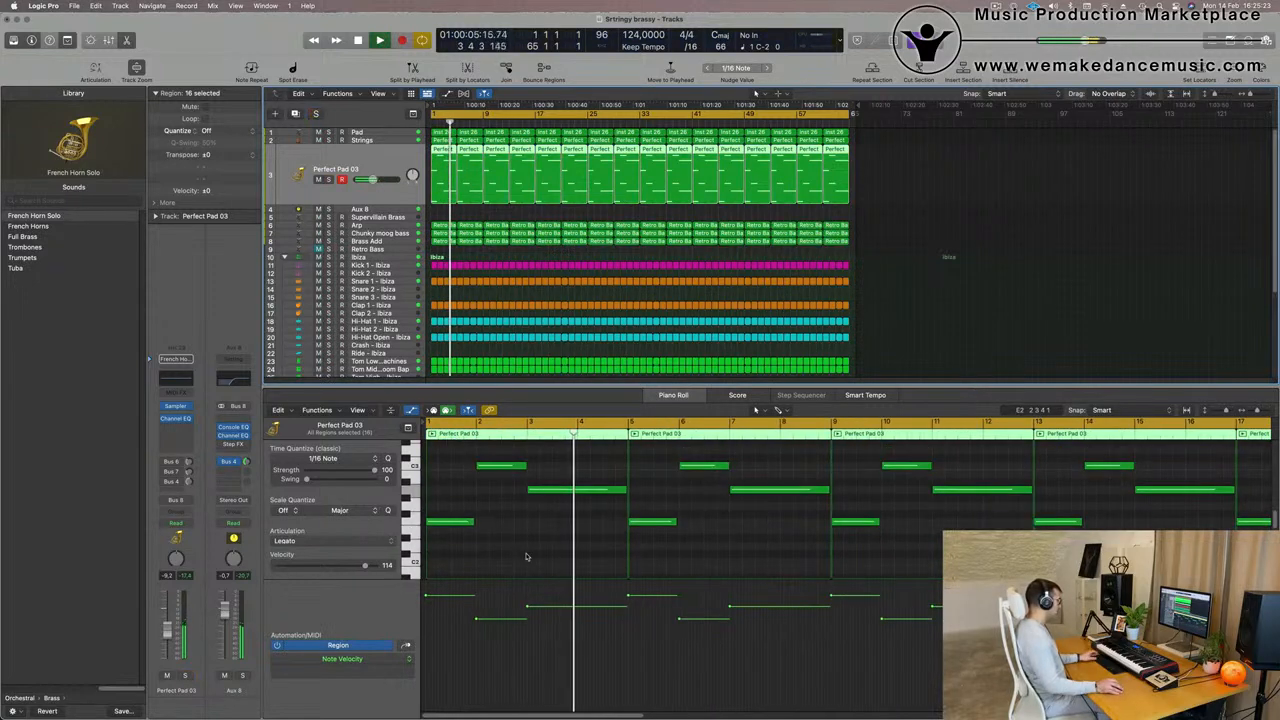
pyautogui.press('space')
pyautogui.click(526, 554)
pyautogui.press('super+a')
pyautogui.hotkey('alt', 'shift', 'Up')
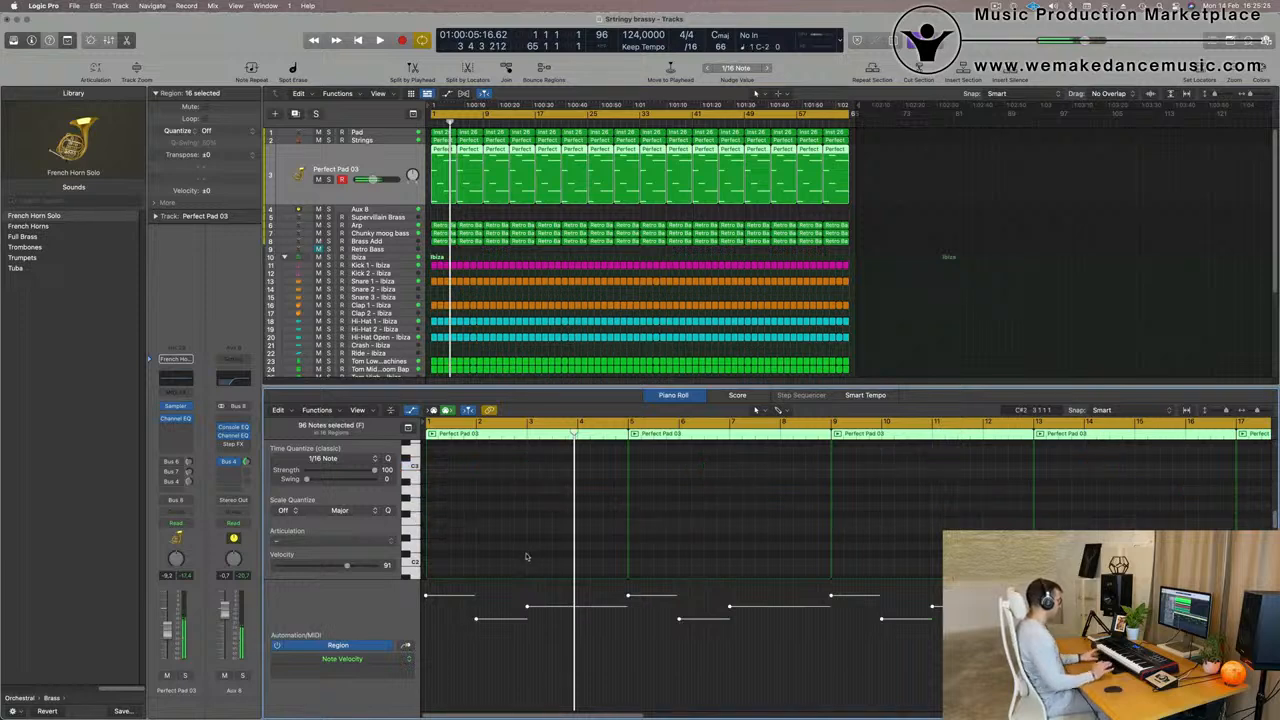
pyautogui.press('Return')
pyautogui.press('space')
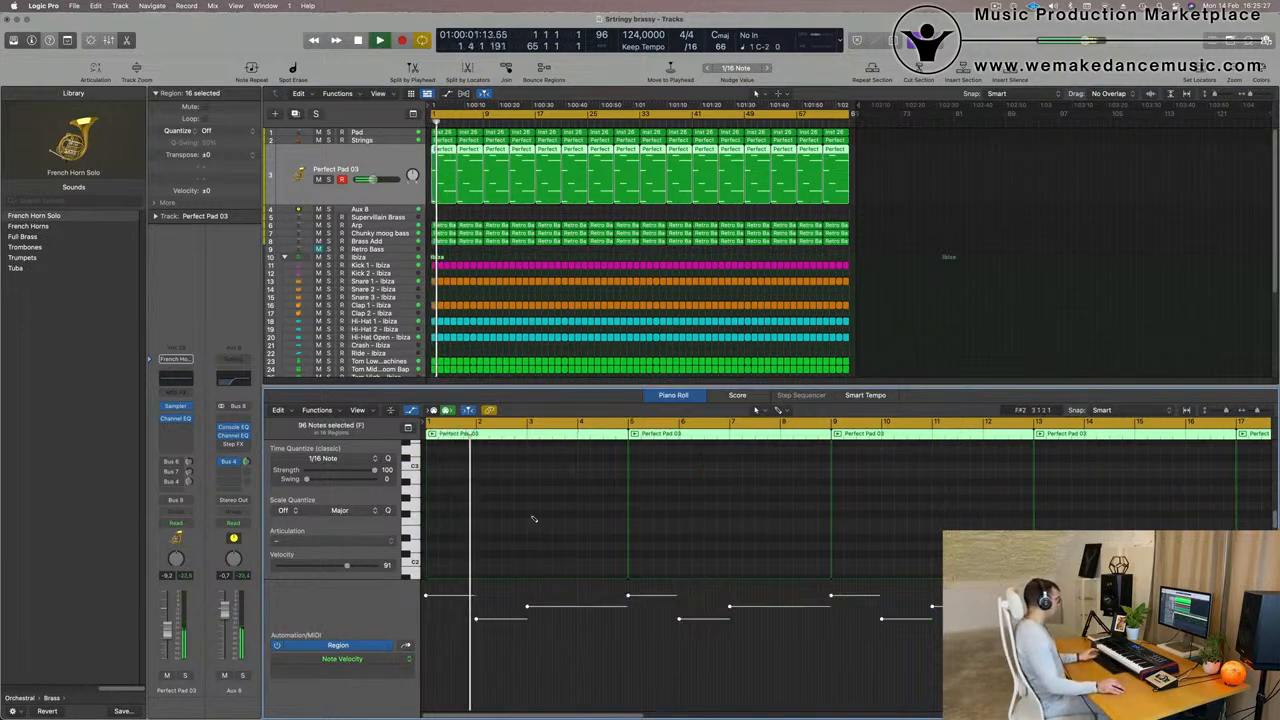
pyautogui.press('space')
pyautogui.hotkey('alt', 'shift', 'Down')
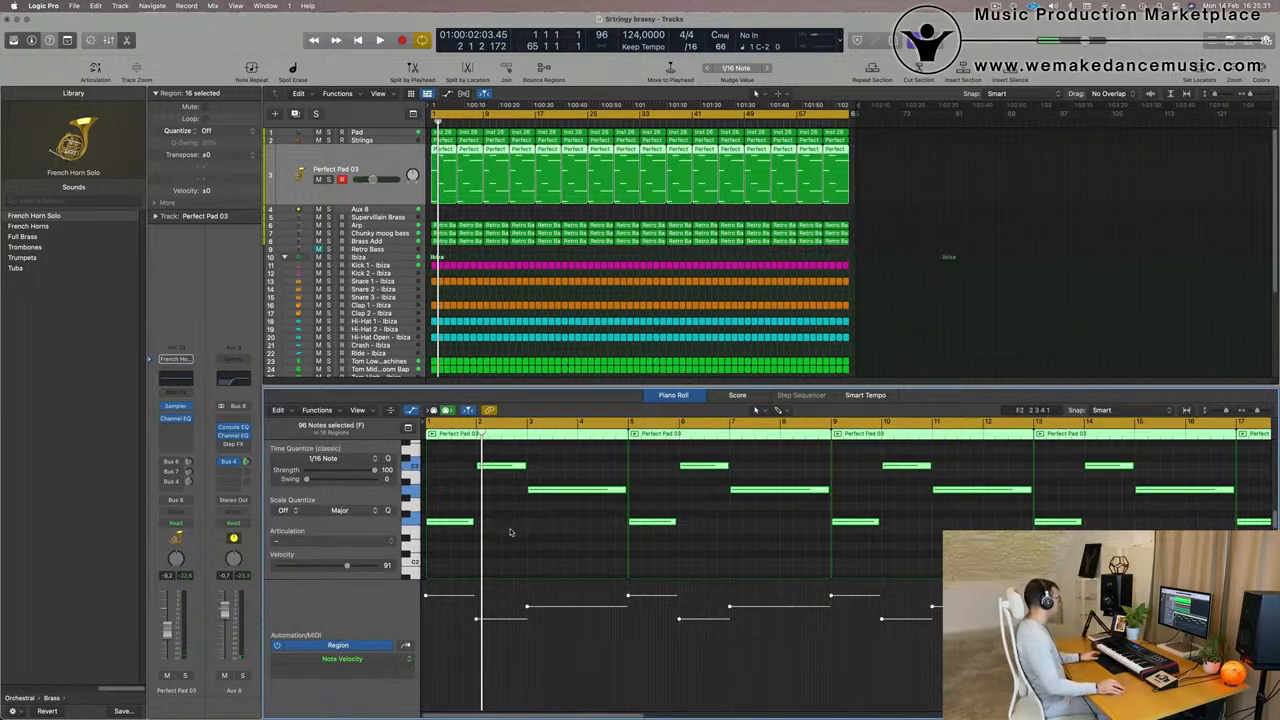
pyautogui.click(509, 532)
# - Balance the Perfect Pad 03 horn against the mix, comparing it in solo, and set its volume to -9.4 dB
pyautogui.press('space')
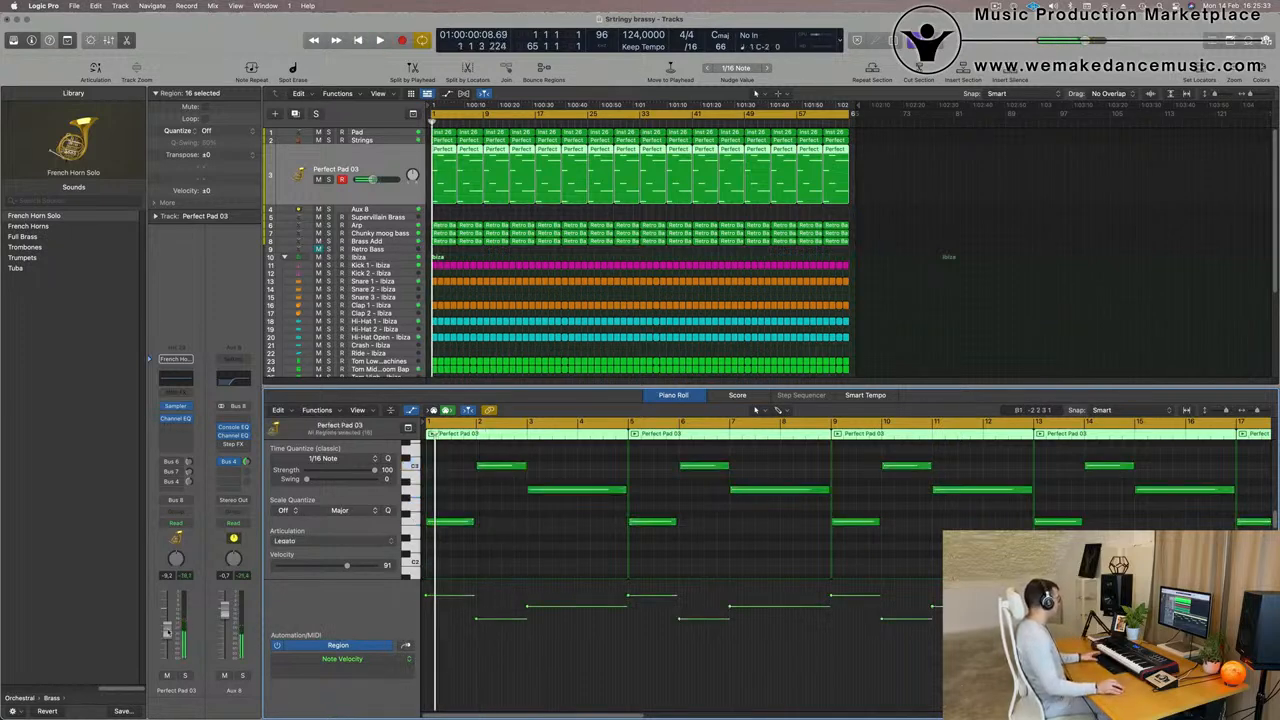
pyautogui.click(184, 676)
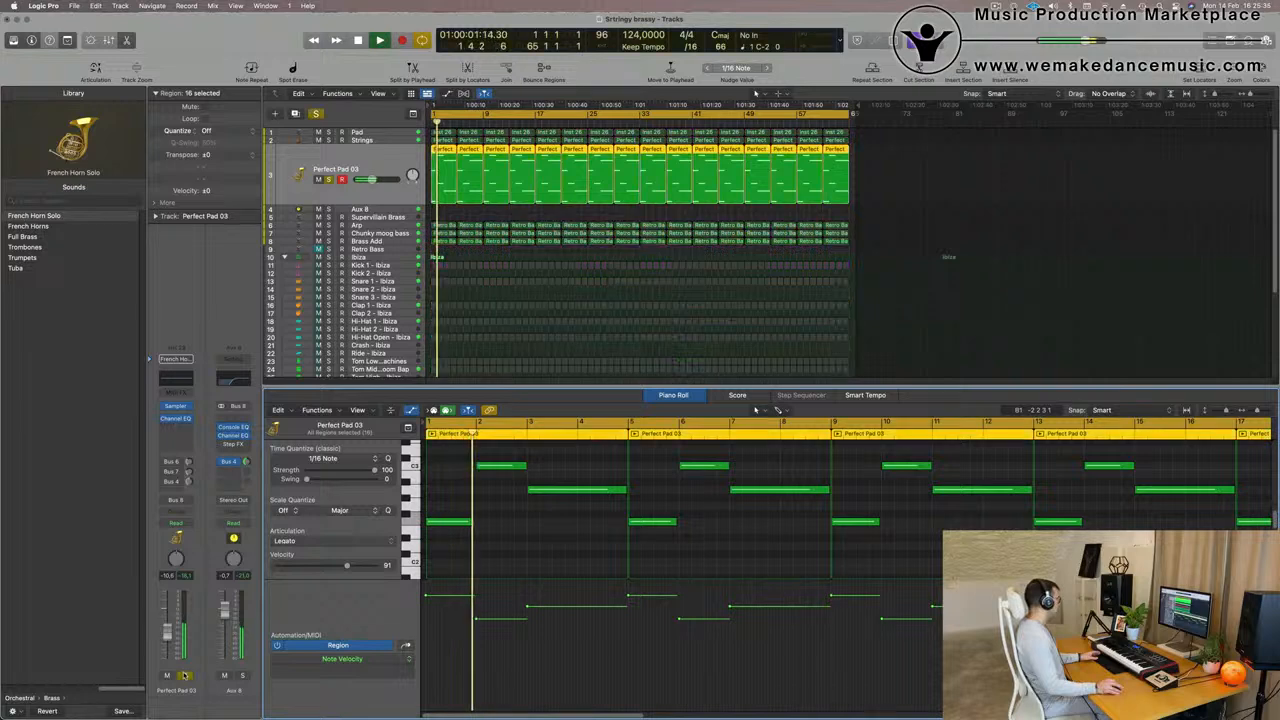
pyautogui.click(184, 676)
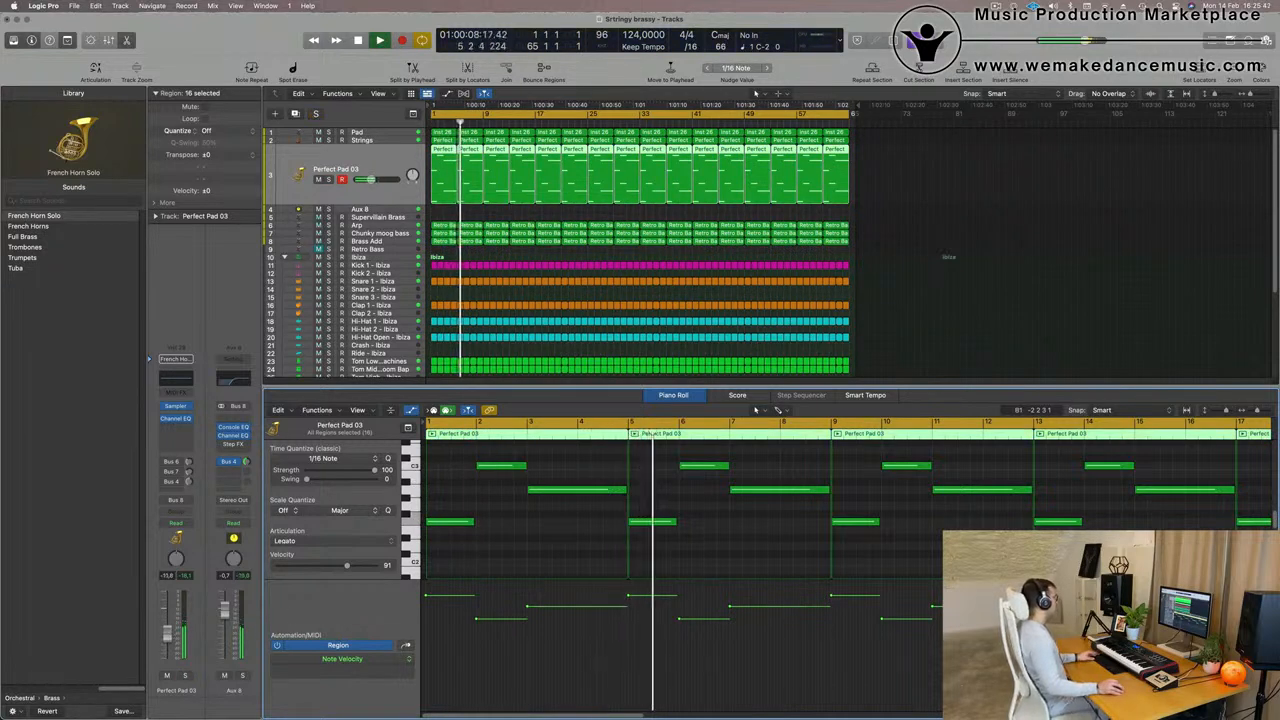
pyautogui.click(185, 676)
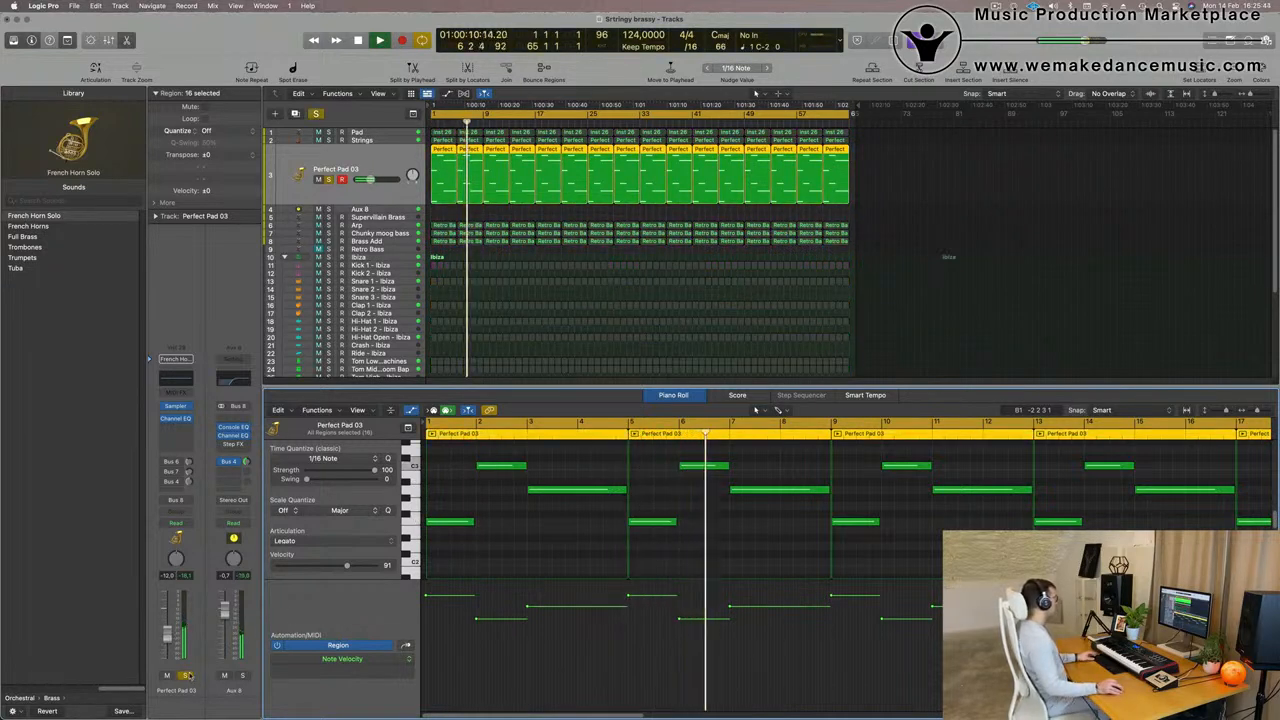
pyautogui.click(185, 676)
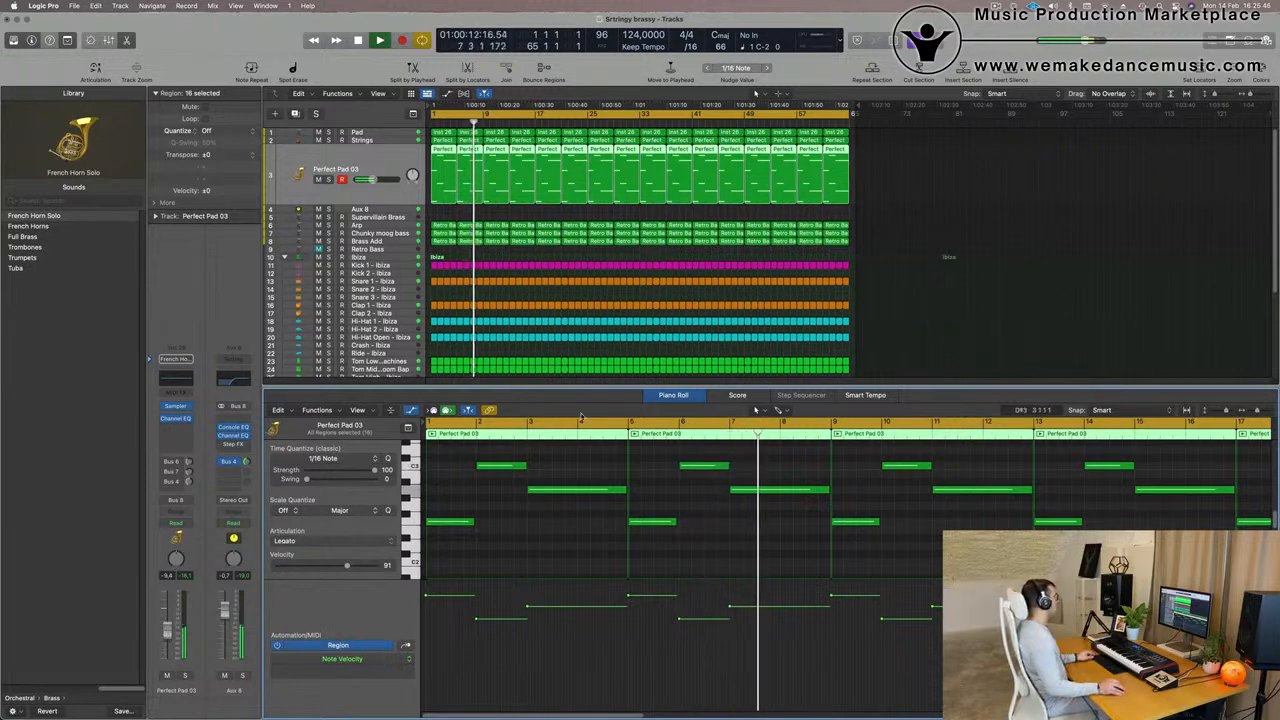
# - Hide the Piano Roll and fit the whole 64-bar arrangement into the tracks area
pyautogui.scroll(-3, 634, 297)
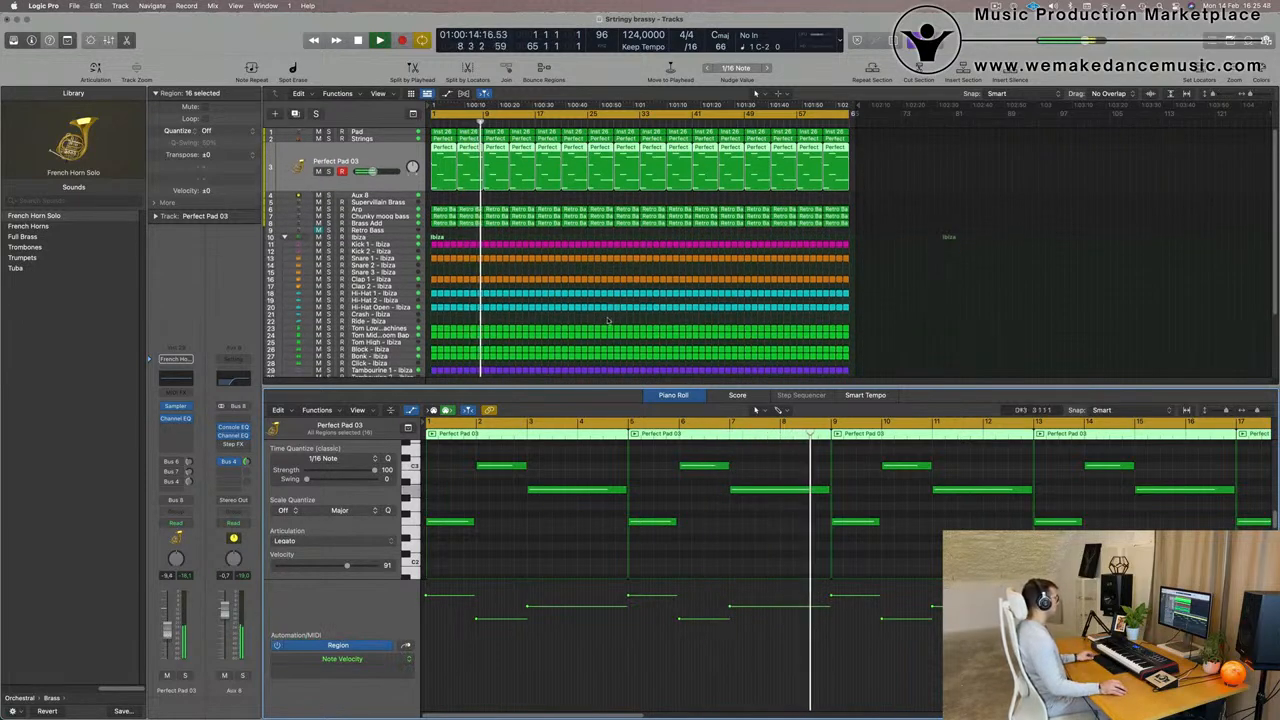
pyautogui.press('x')
pyautogui.press('x')
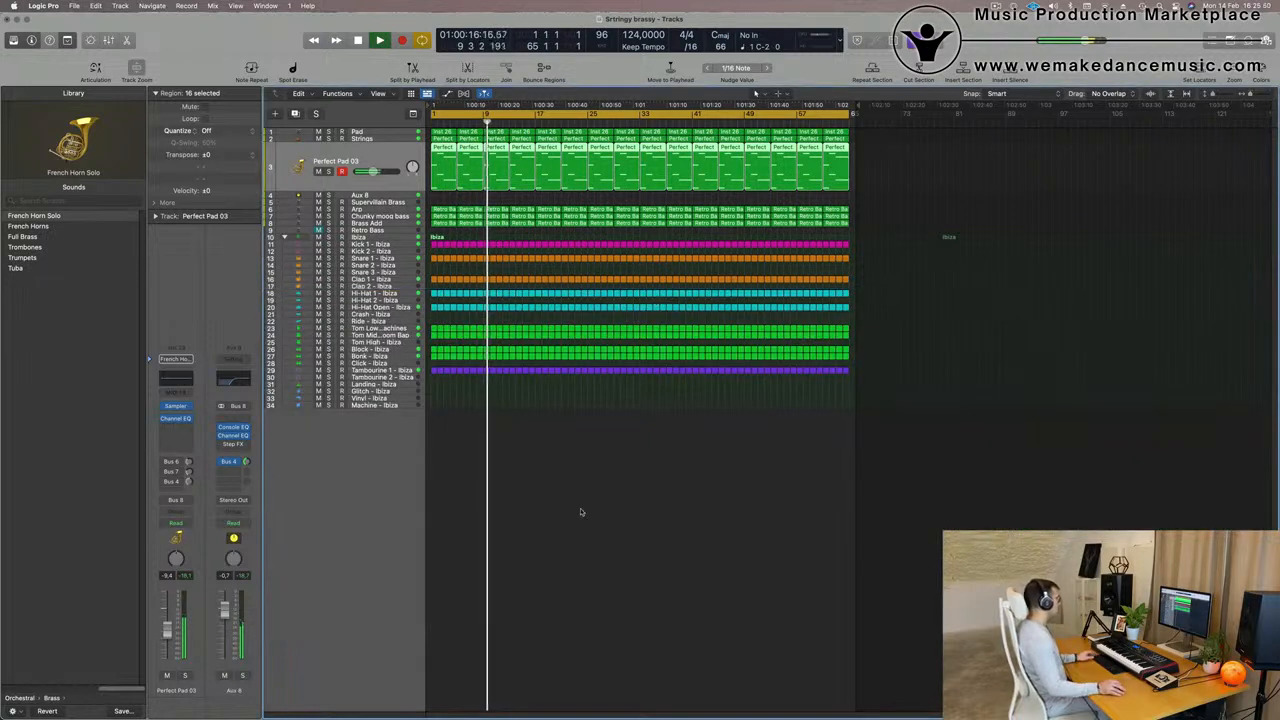
pyautogui.scroll(5, 590, 514)
pyautogui.scroll(-2, 620, 515)
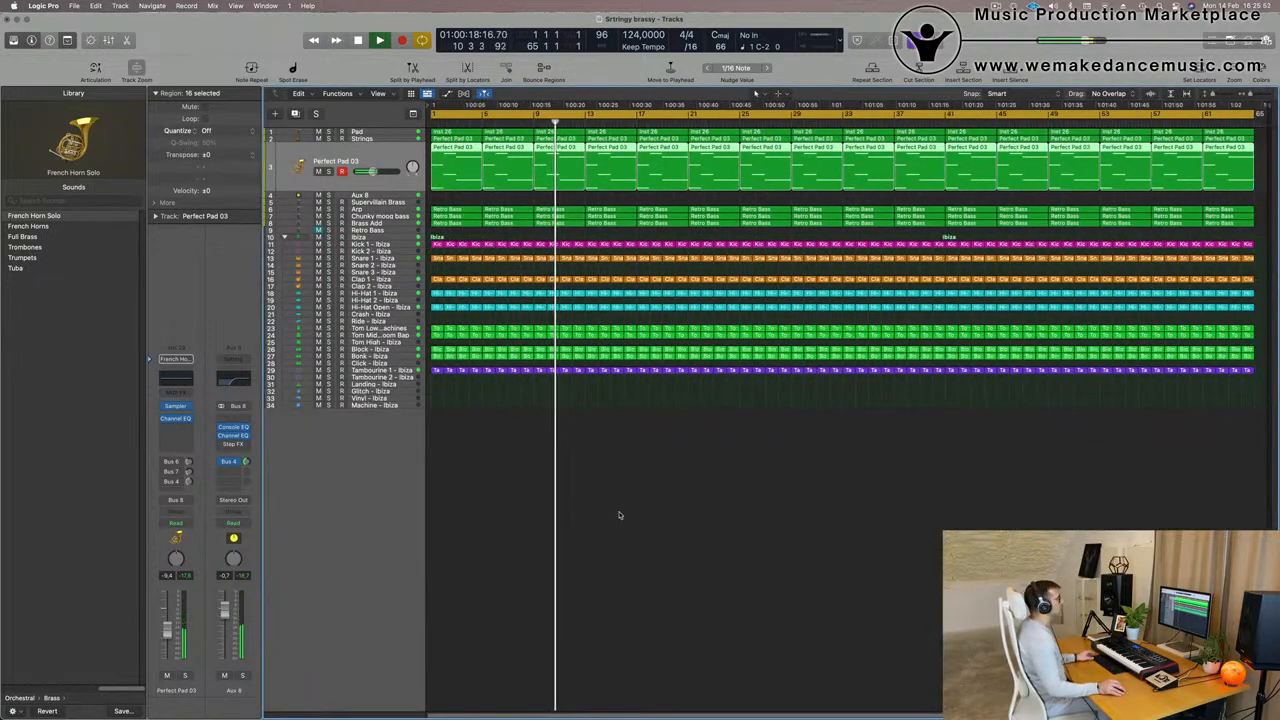
pyautogui.click(996, 6)
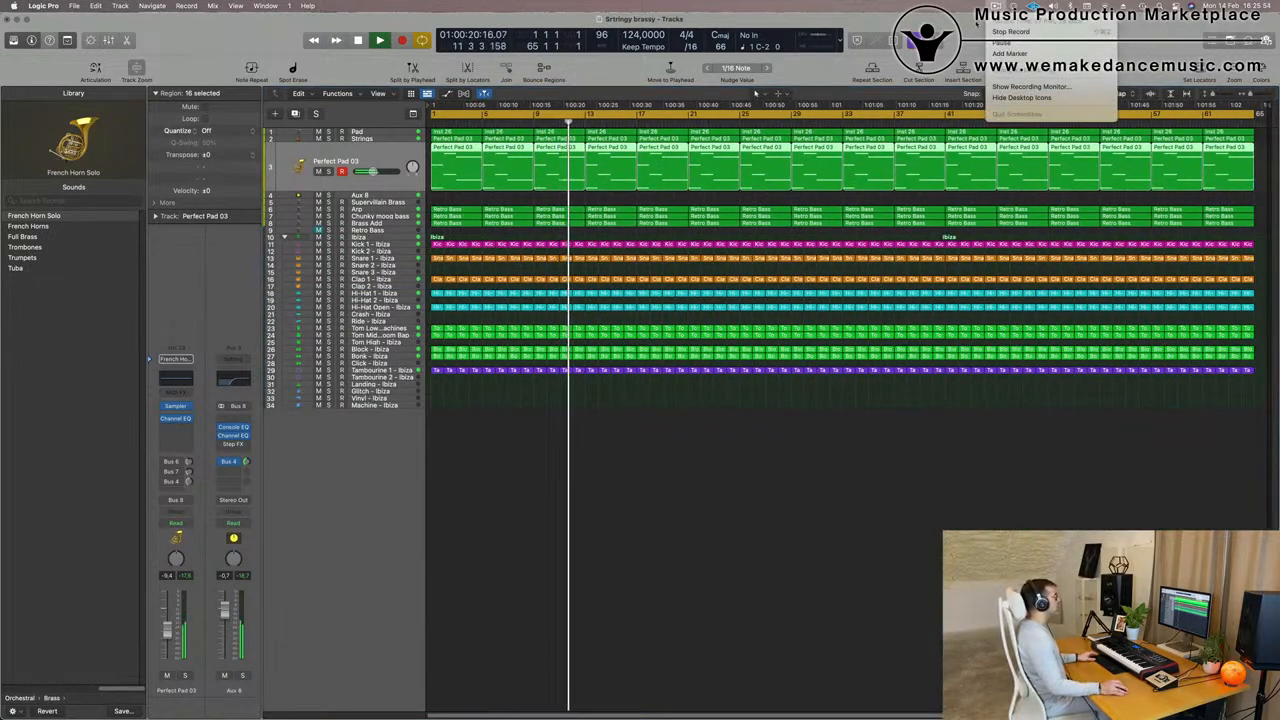
pyautogui.click(708, 466)
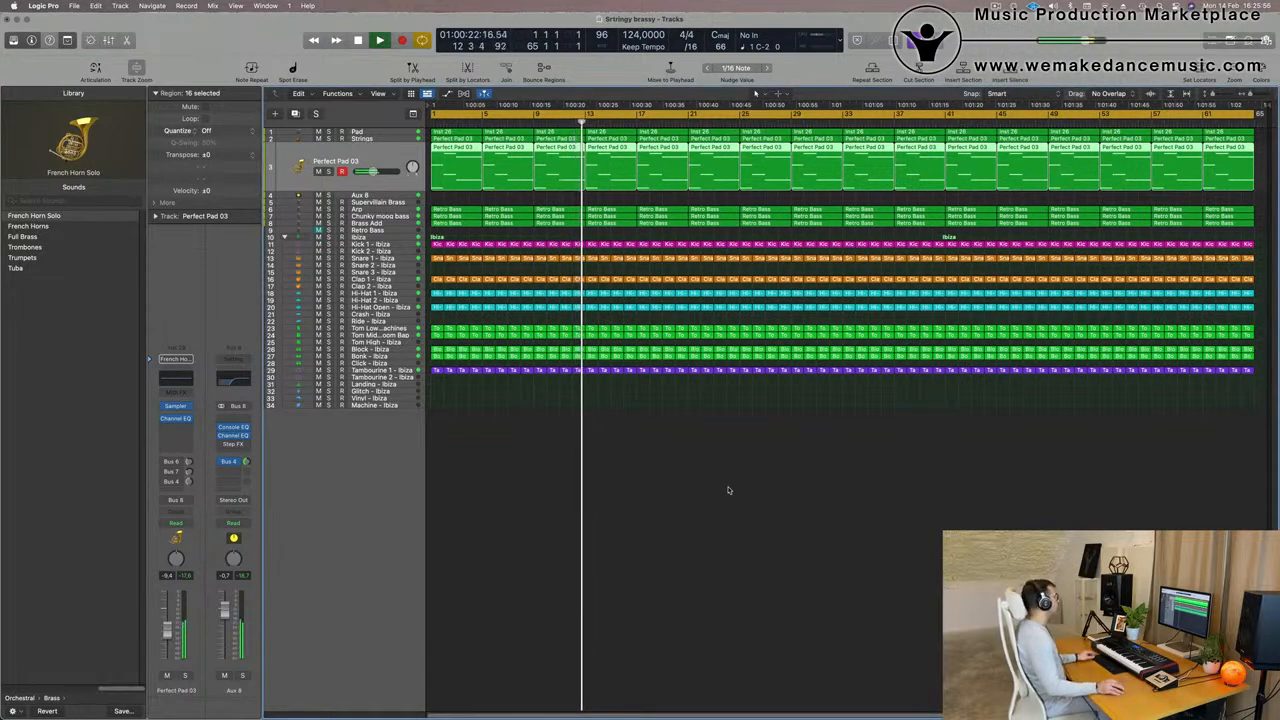
pyautogui.click(728, 490)
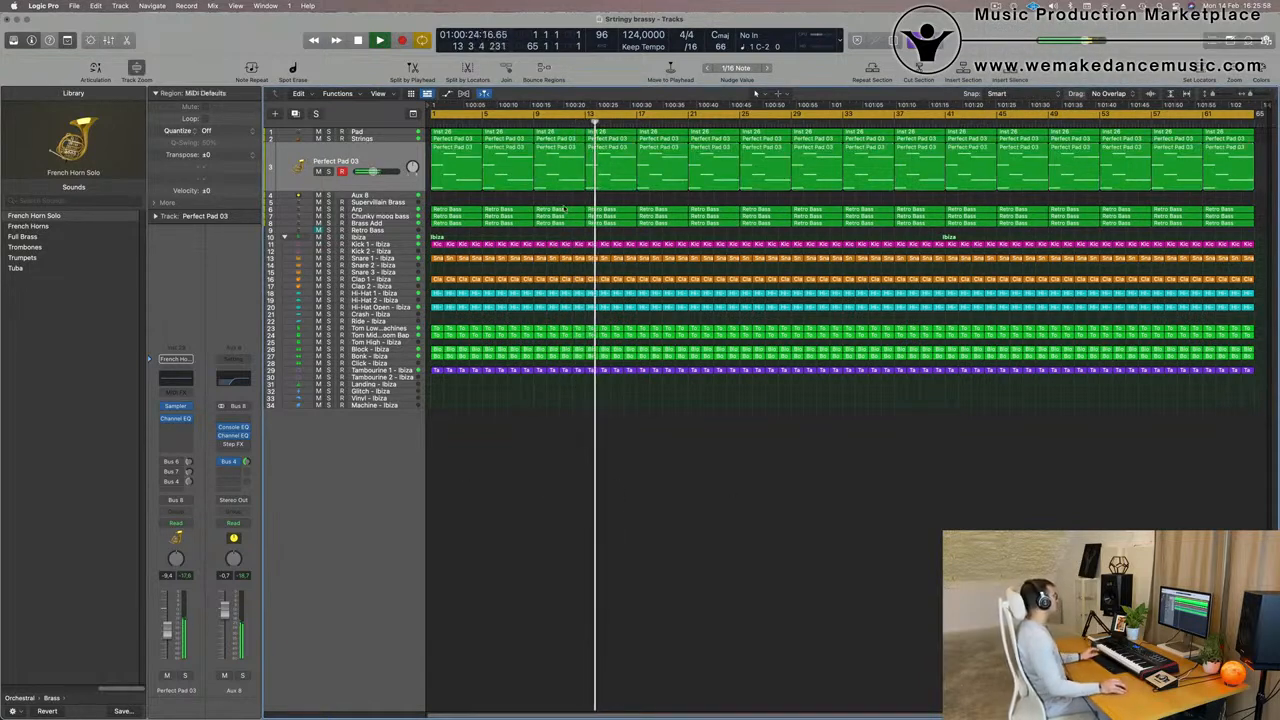
# - Add a send from the Supervillain Brass track to Bus 4 (Aux 4), raise its send level and restart playback
pyautogui.click(370, 203)
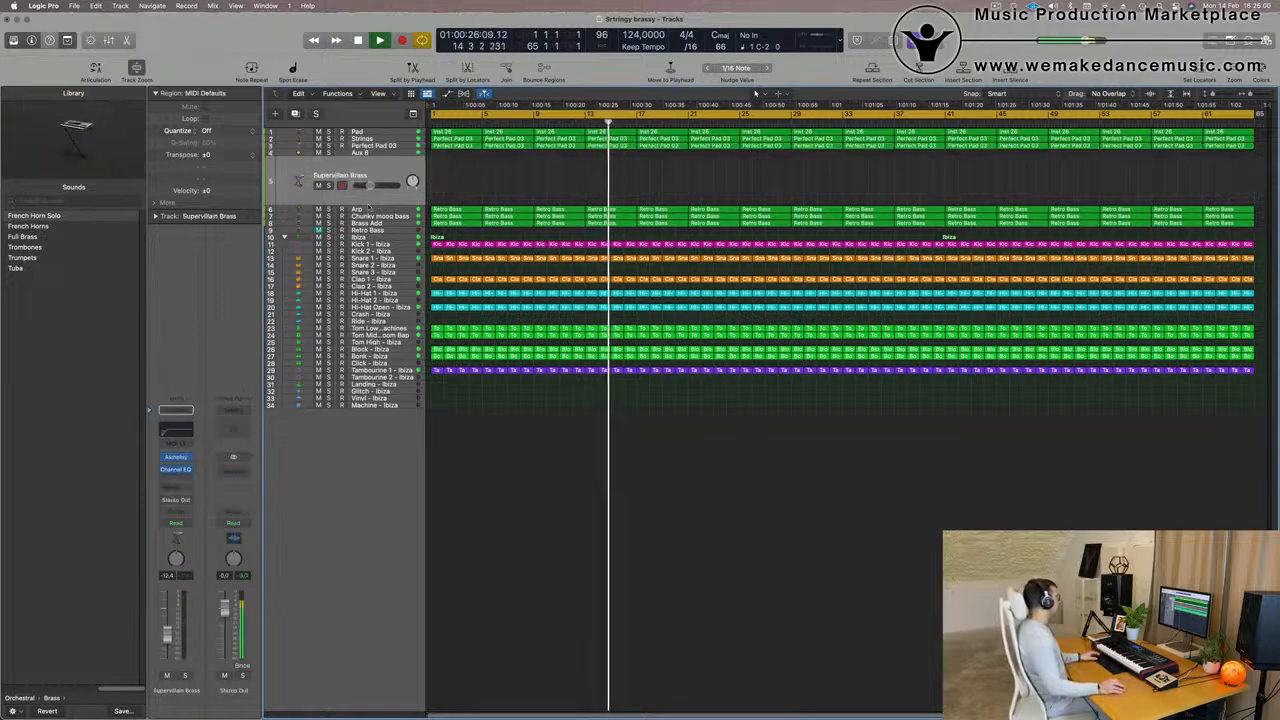
pyautogui.click(176, 410)
pyautogui.moveTo(196, 511)
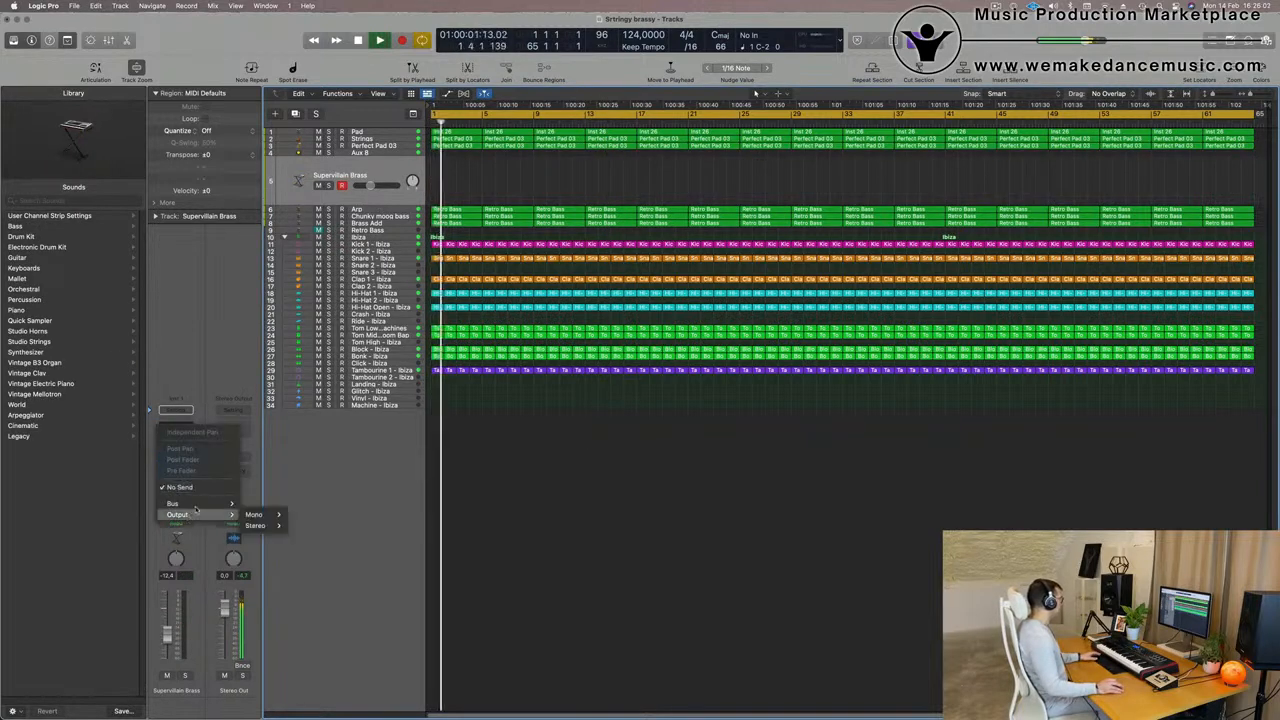
pyautogui.moveTo(310, 306)
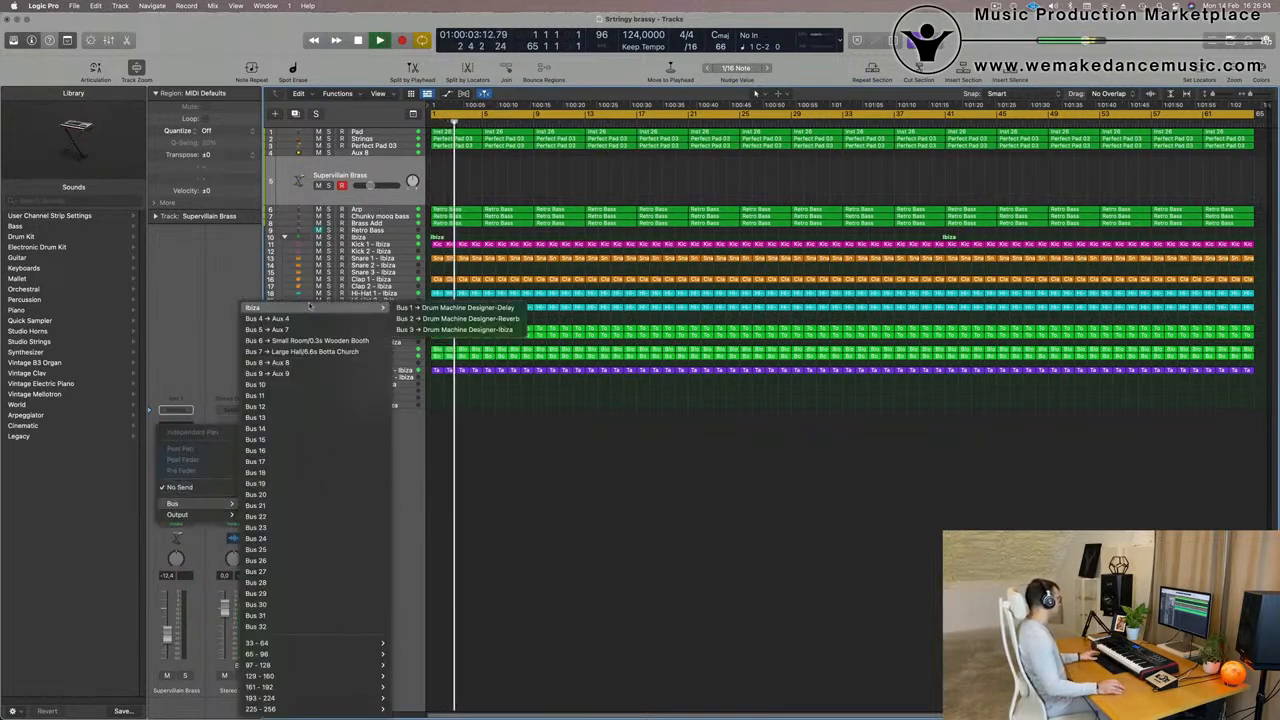
pyautogui.click(270, 318)
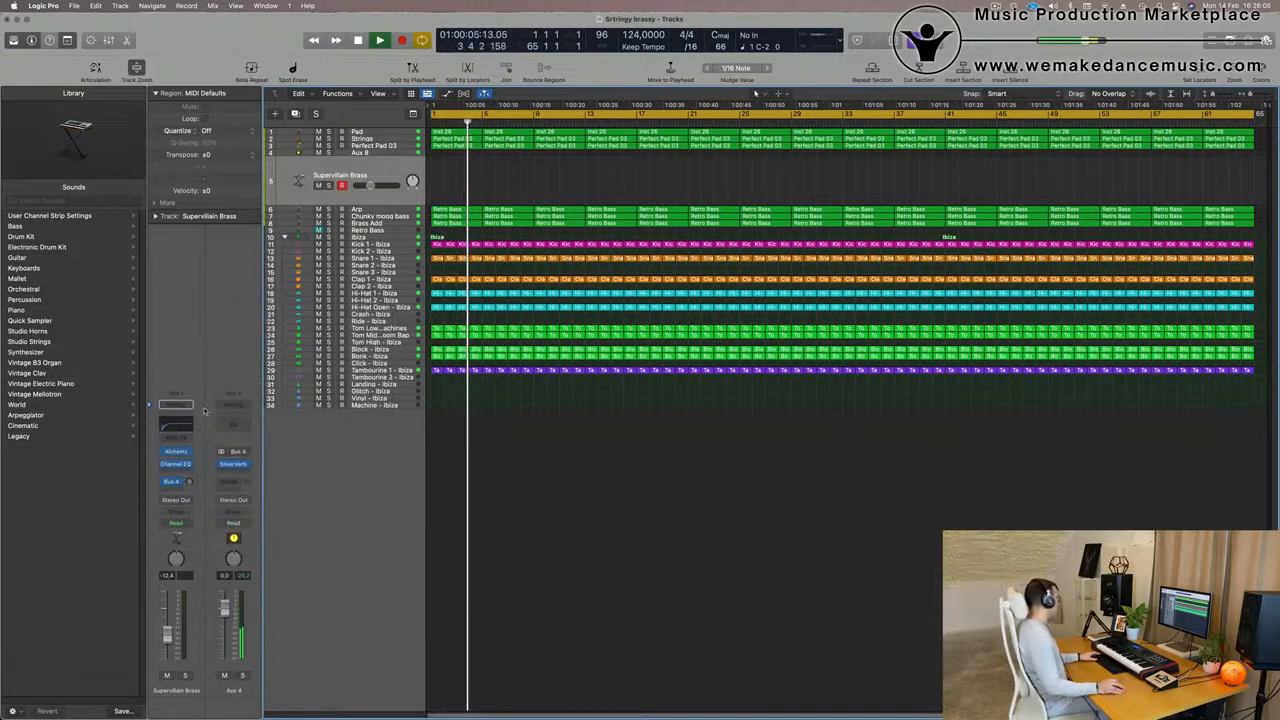
pyautogui.moveTo(189, 482); pyautogui.dragTo(203, 460)
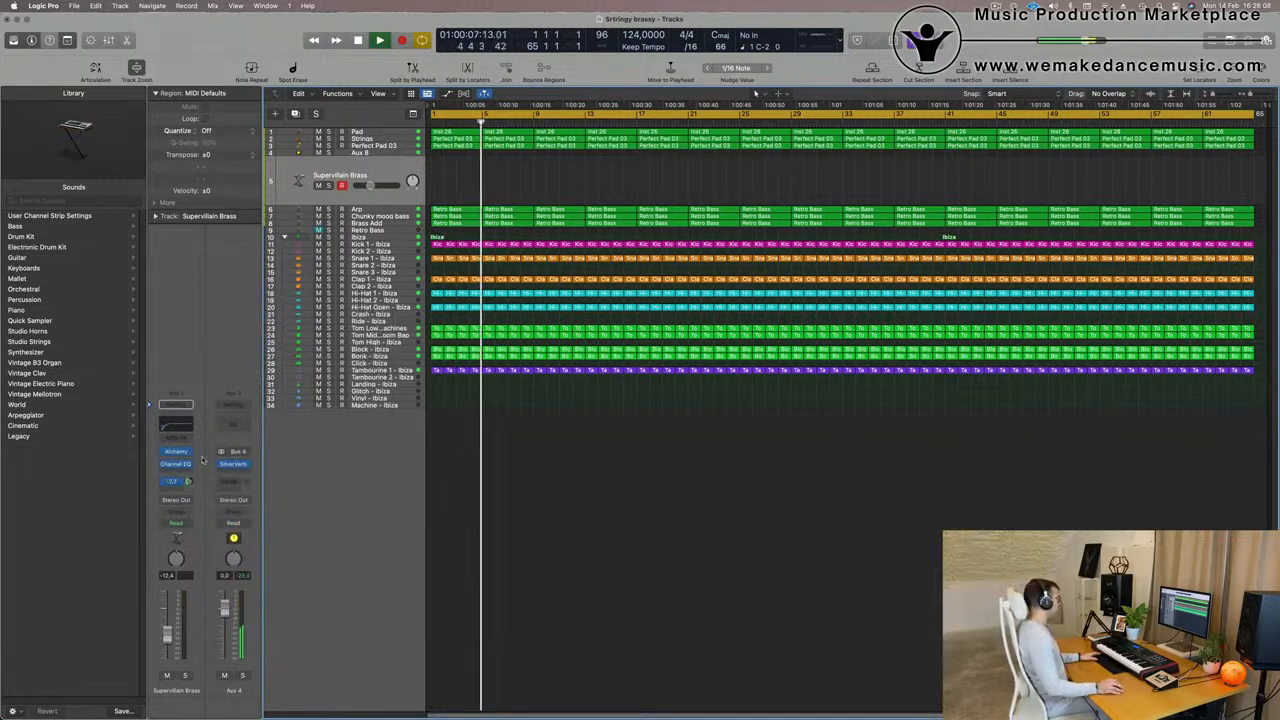
pyautogui.press('Return')
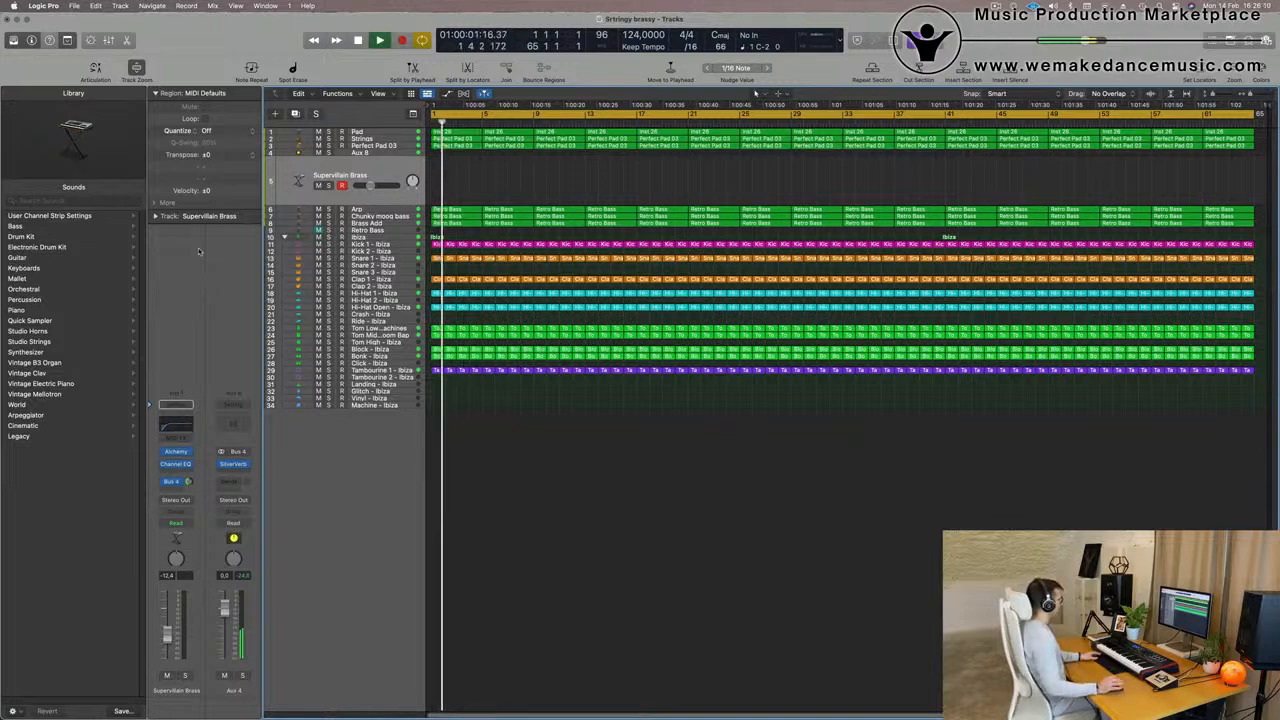
# - Open Alchemy on the Supervillain Brass track and browse its Leads presets
pyautogui.click(188, 452)
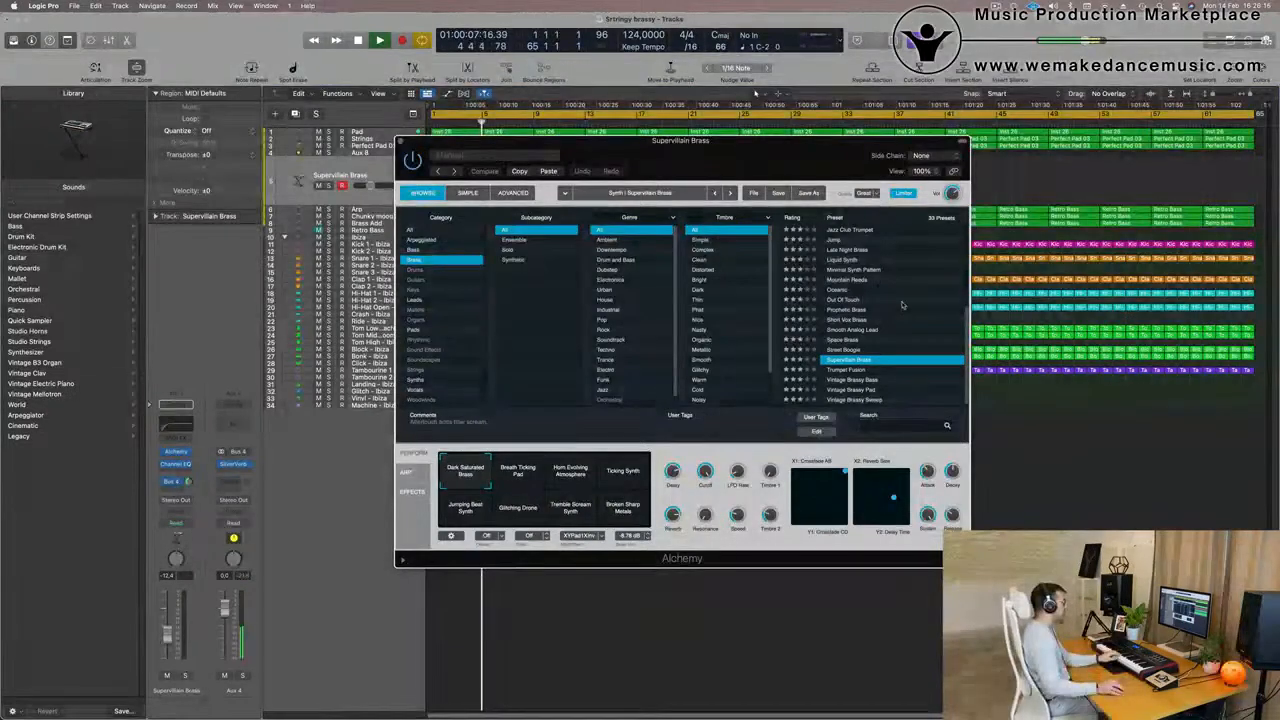
pyautogui.scroll(5, 902, 306)
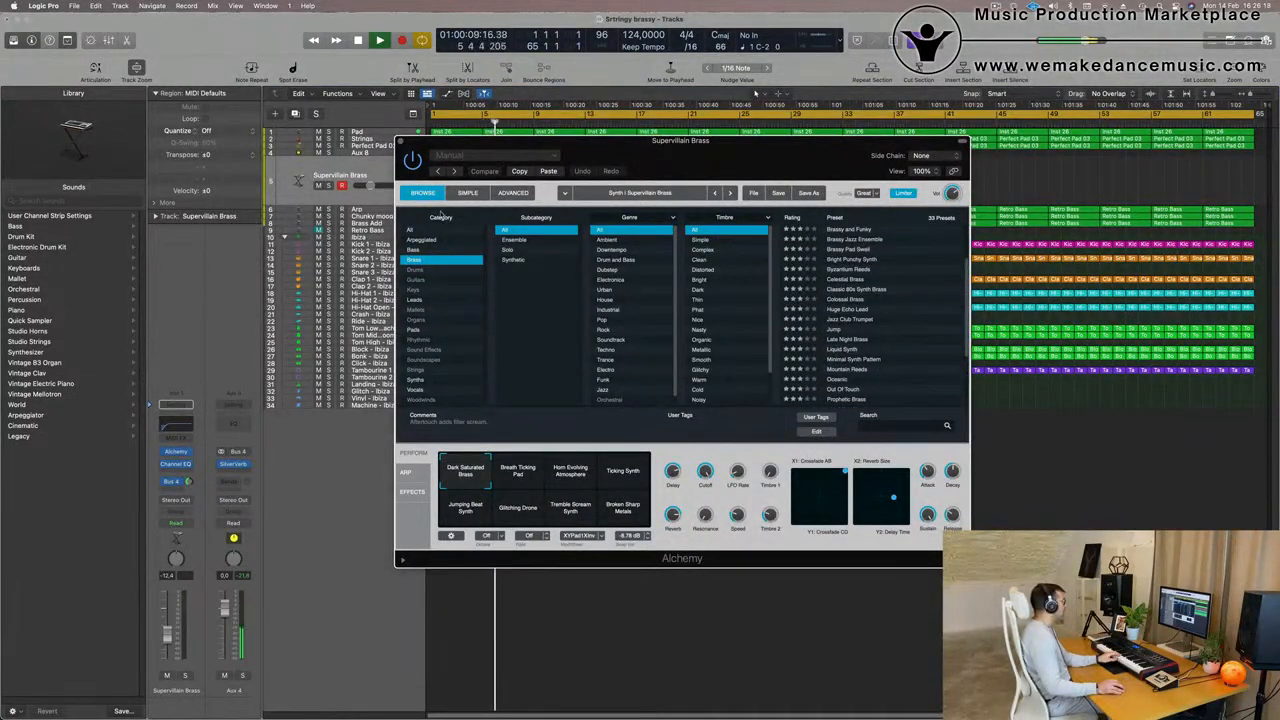
pyautogui.click(418, 301)
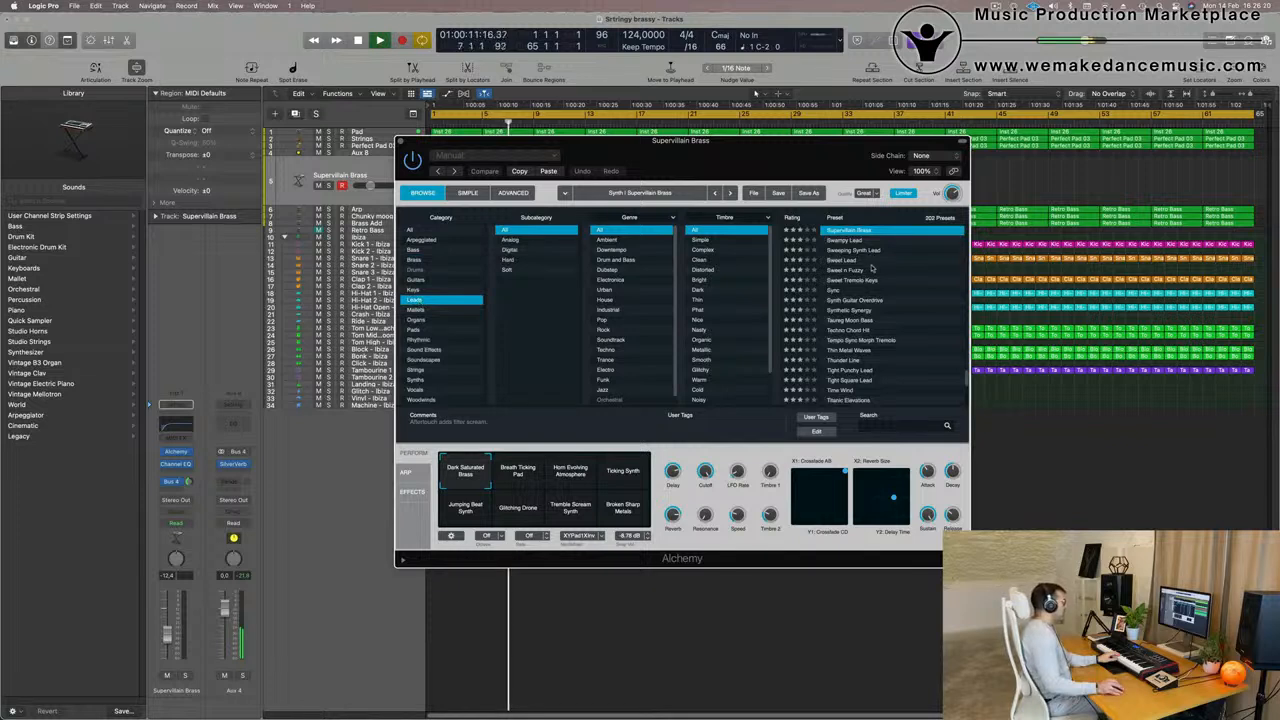
pyautogui.scroll(-10, 871, 269)
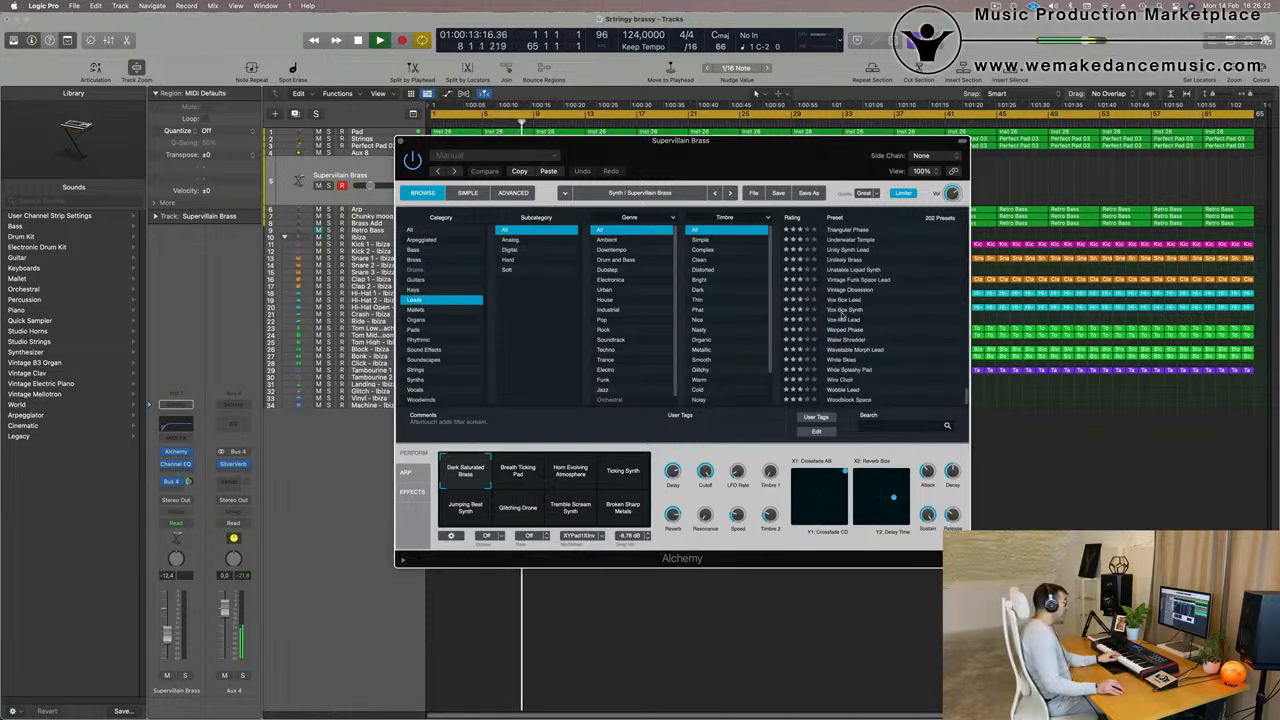
# - Audition the Vox Box Synth preset with its Phased snapshot and the Water Shredder preset with several snapshots, including Clean Splash and Buzz Saw 2
pyautogui.click(843, 310)
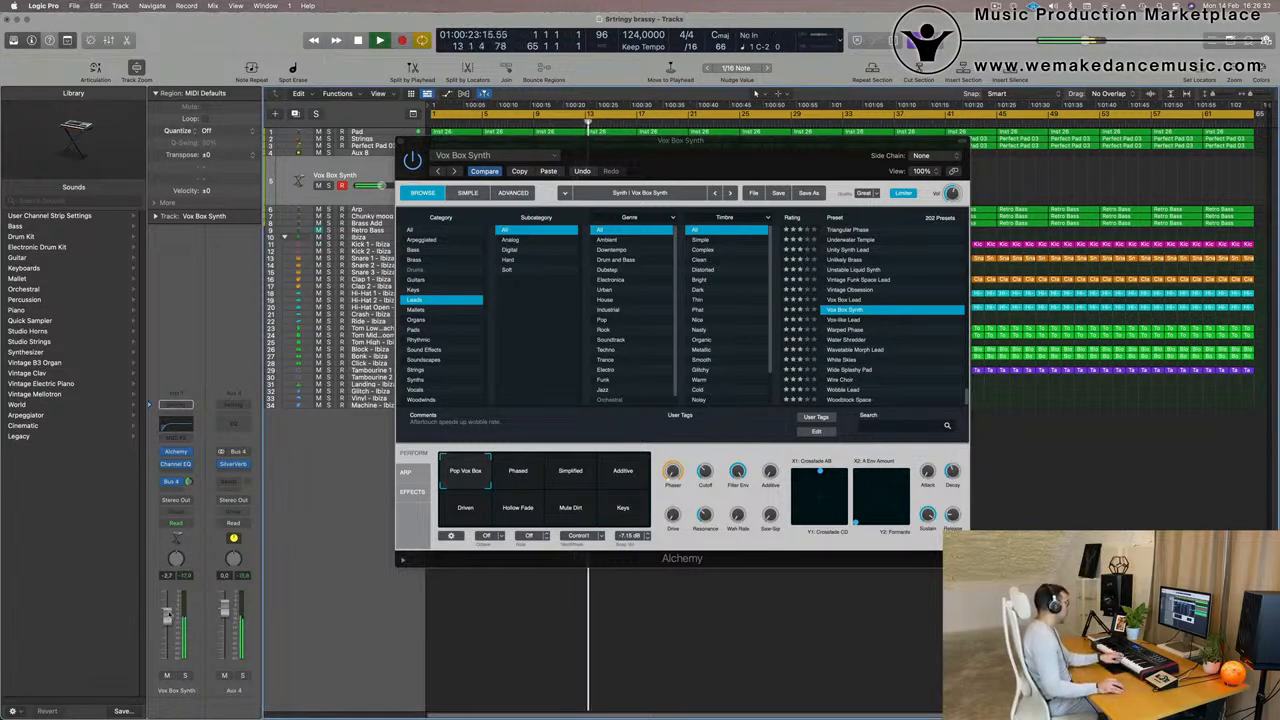
pyautogui.click(520, 474)
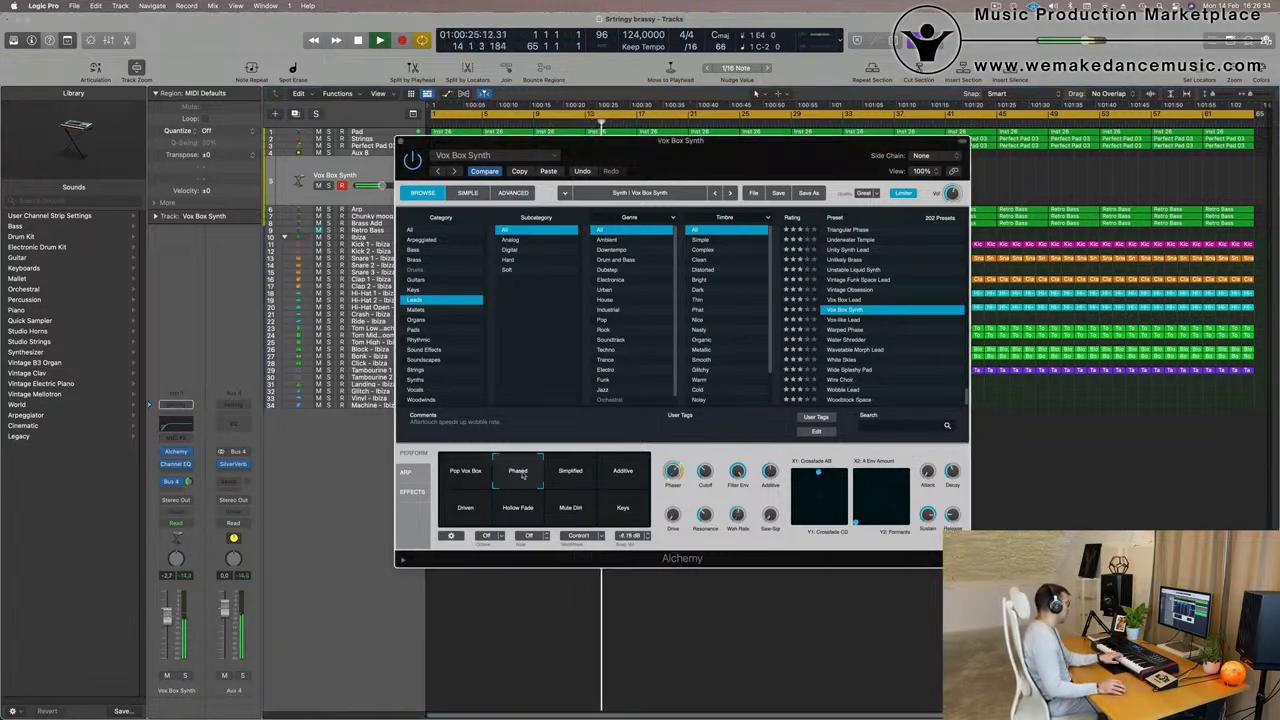
pyautogui.click(846, 340)
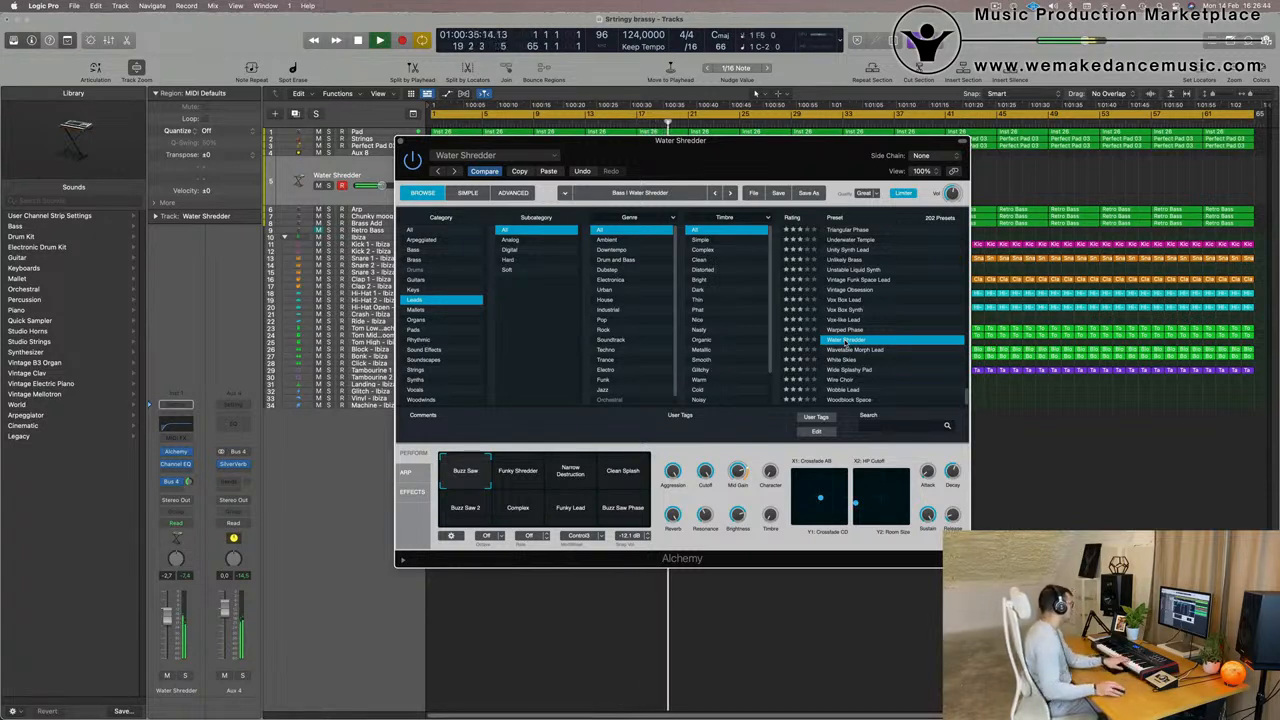
pyautogui.click(528, 475)
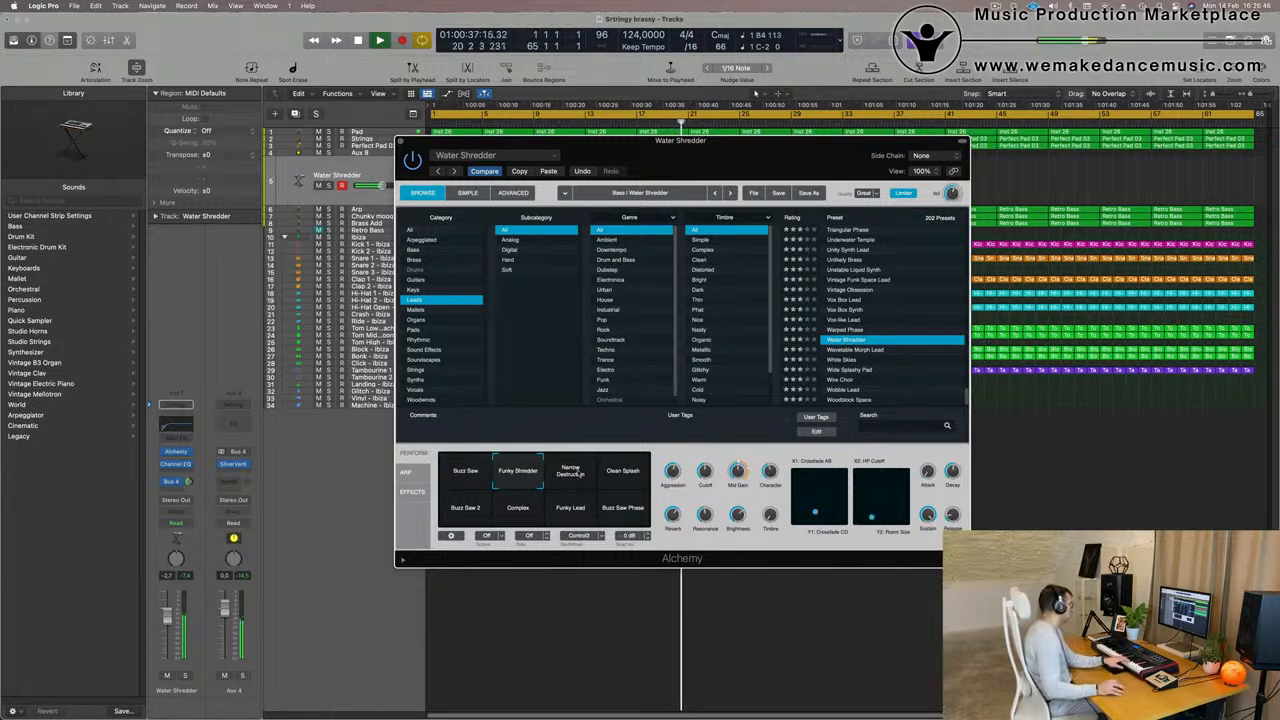
pyautogui.click(575, 474)
pyautogui.click(624, 476)
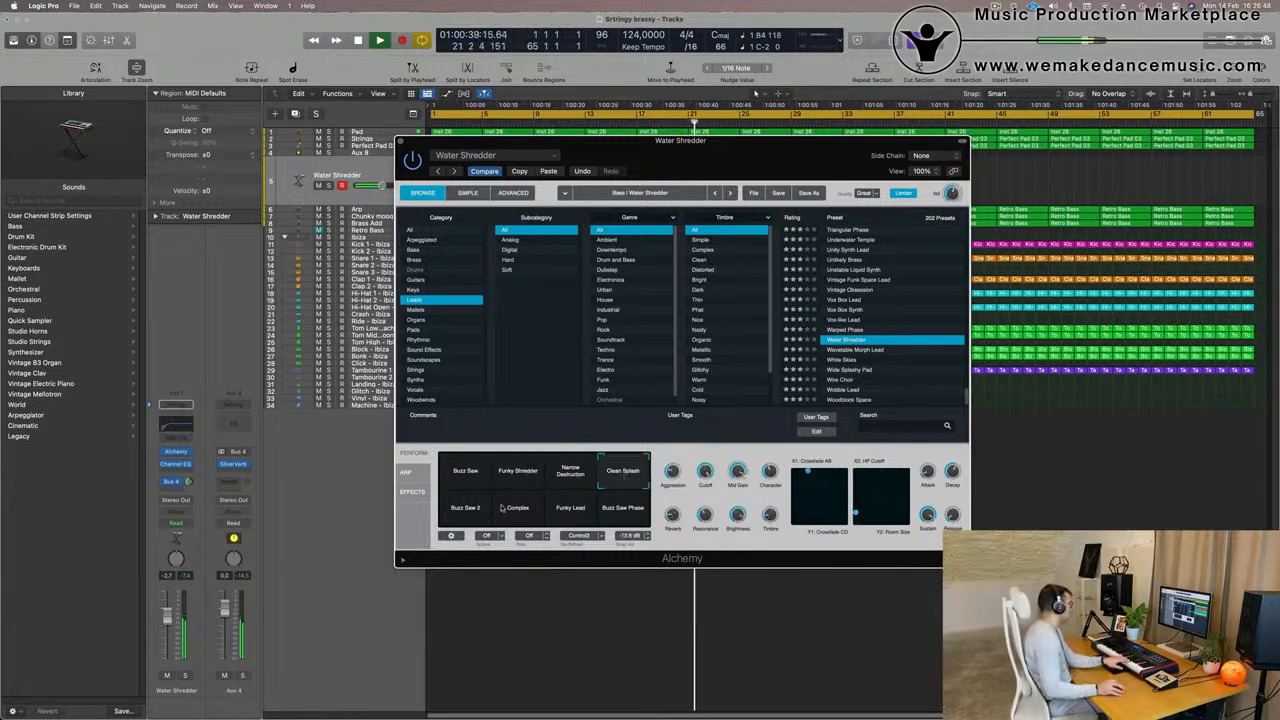
pyautogui.click(462, 511)
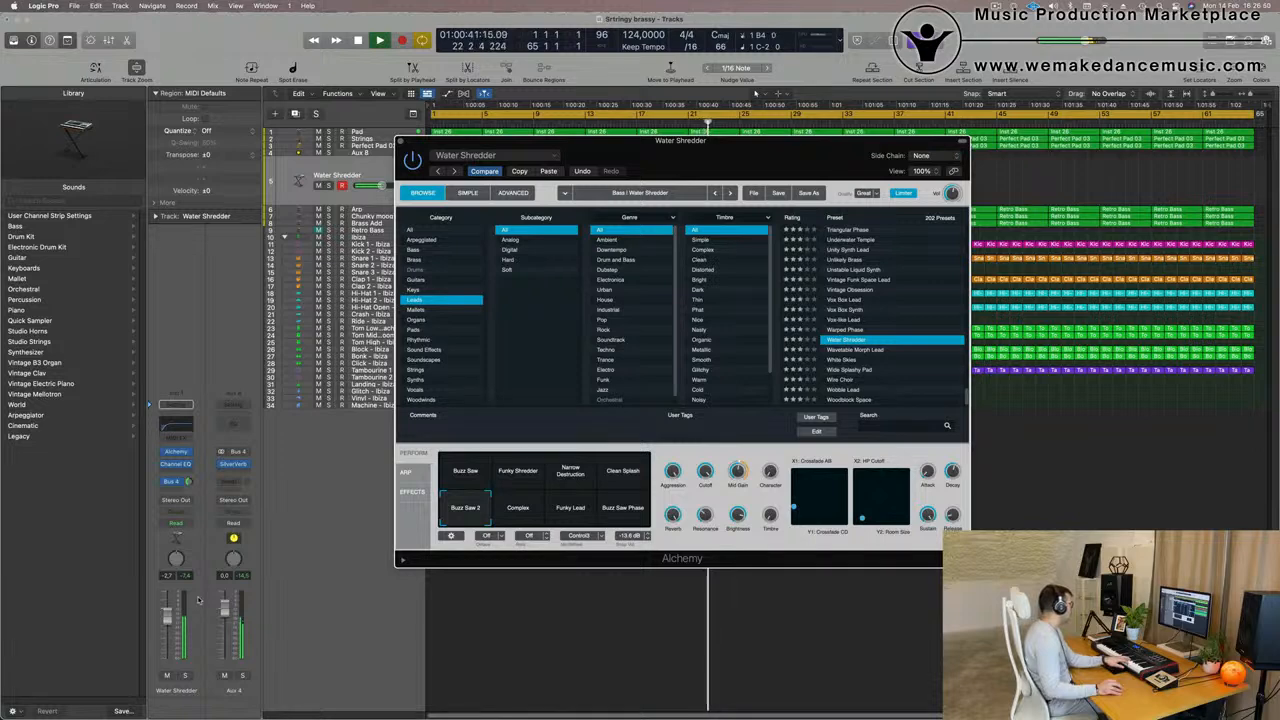
# - Set the Channel EQ low cut on the Water Shredder track to 350 Hz and raise the track volume to -0.3 dB
pyautogui.click(177, 424)
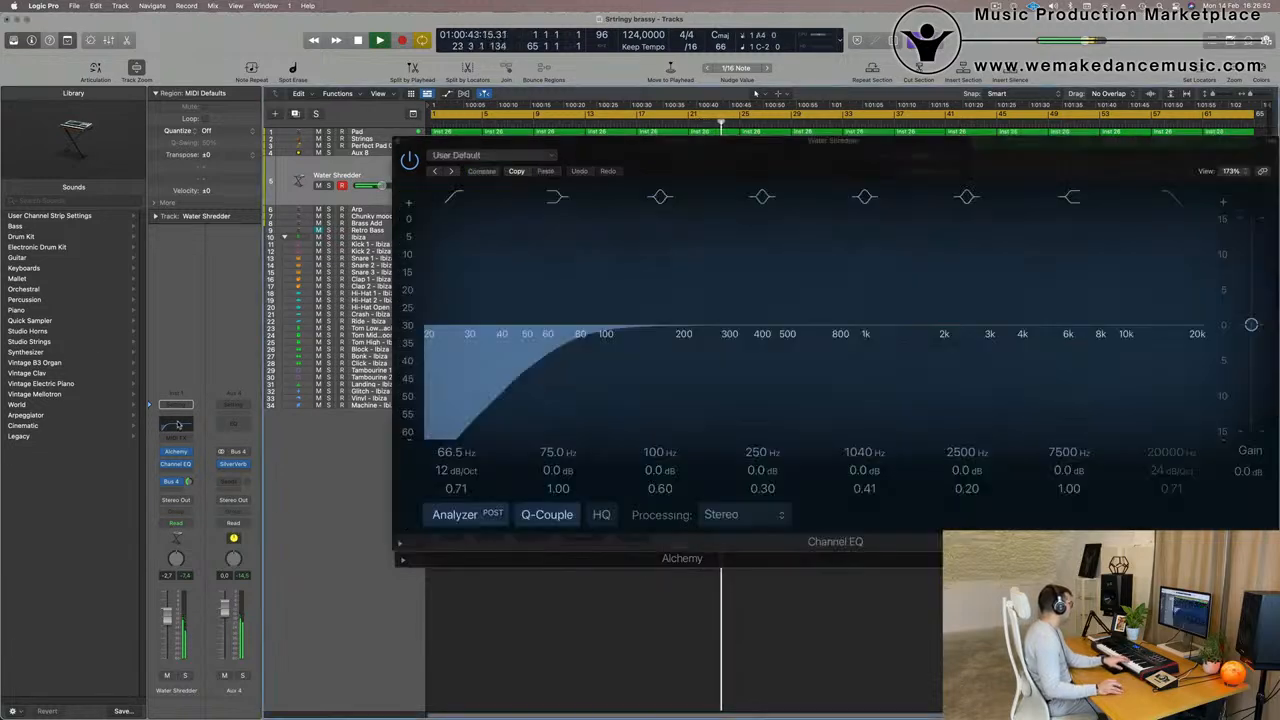
pyautogui.moveTo(630, 345); pyautogui.dragTo(748, 346)
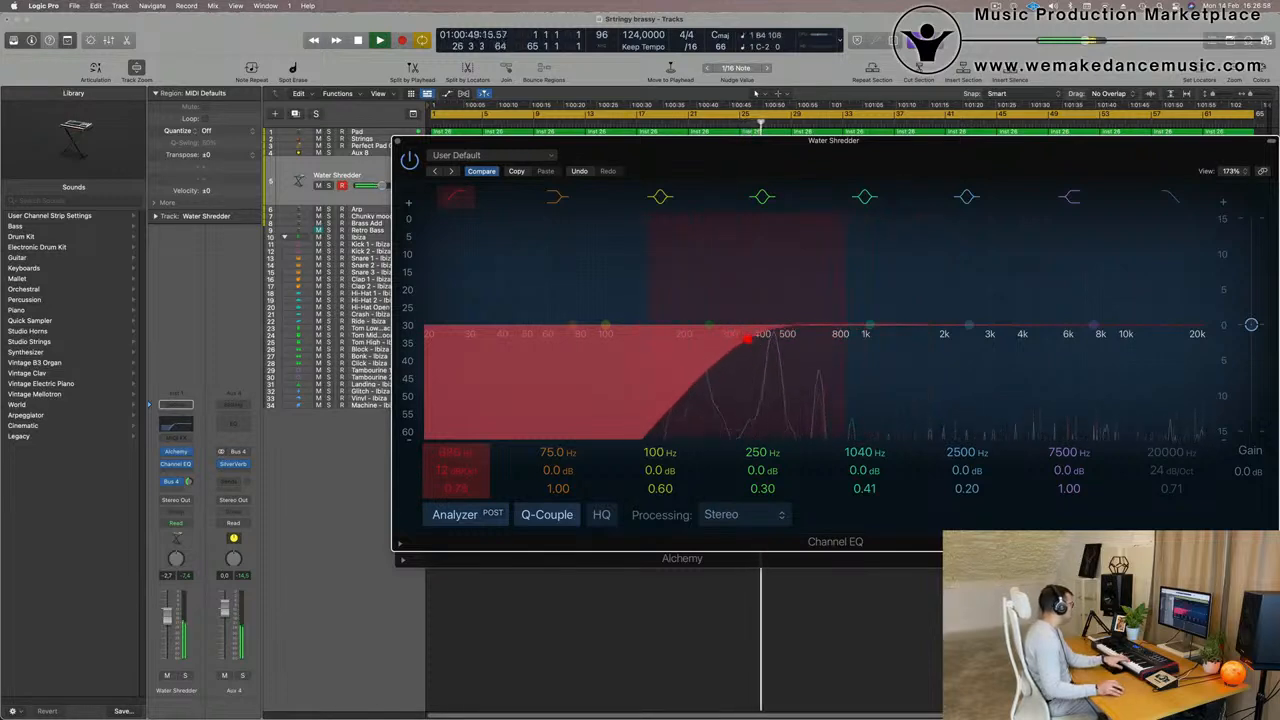
pyautogui.click(198, 342)
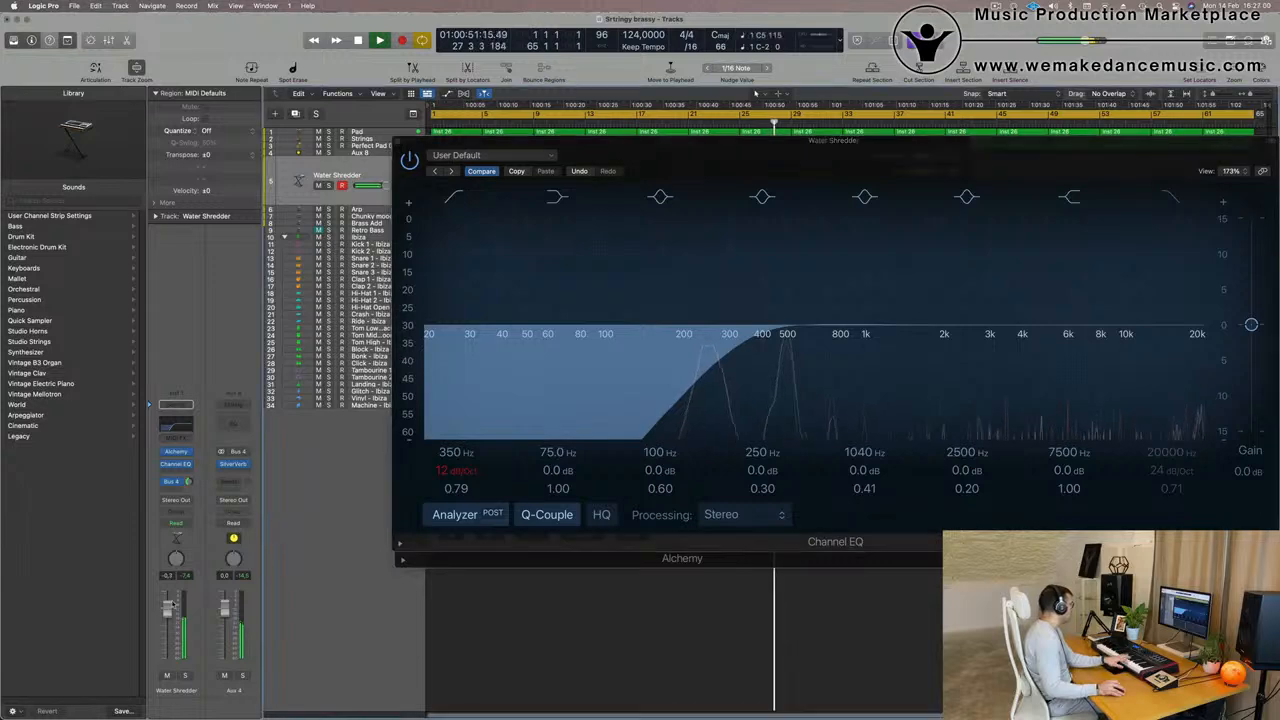
# - Load the Wavetable Morph Lead preset in Alchemy and arrange the EQ and synth windows so the preset controls are accessible
pyautogui.click(187, 467)
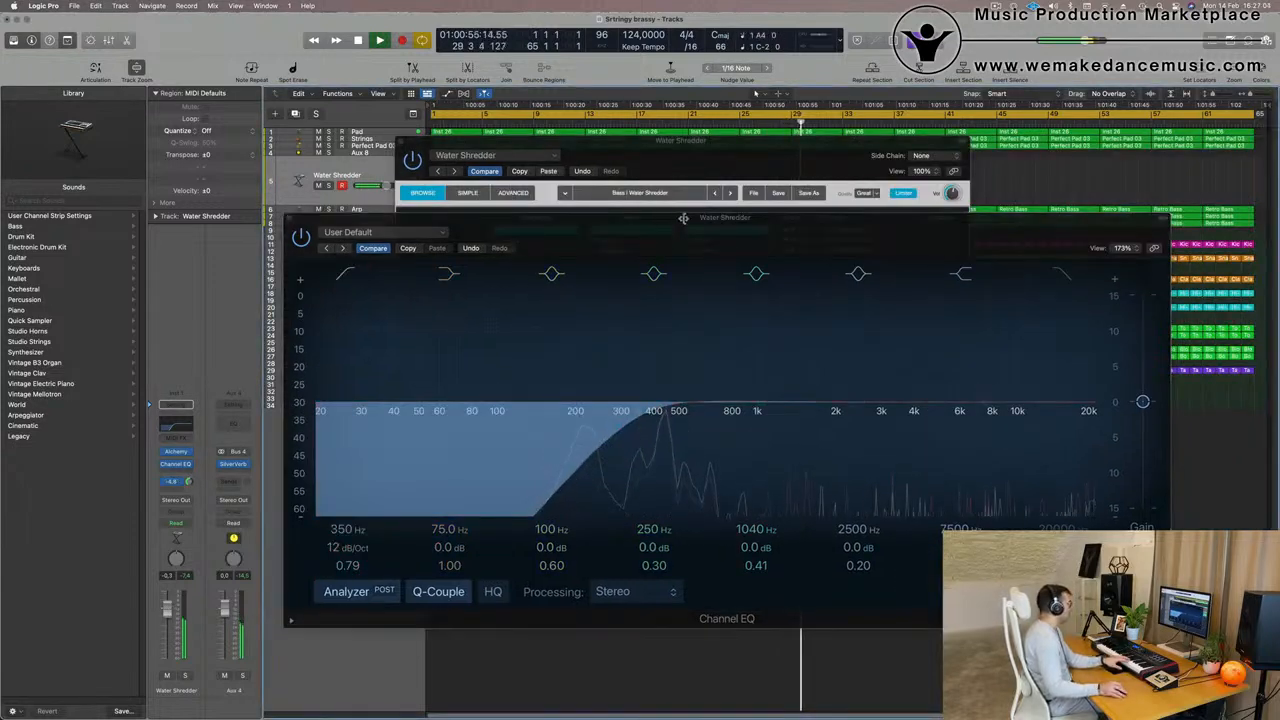
pyautogui.moveTo(684, 218); pyautogui.dragTo(530, 329)
pyautogui.moveTo(756, 160); pyautogui.dragTo(747, 156)
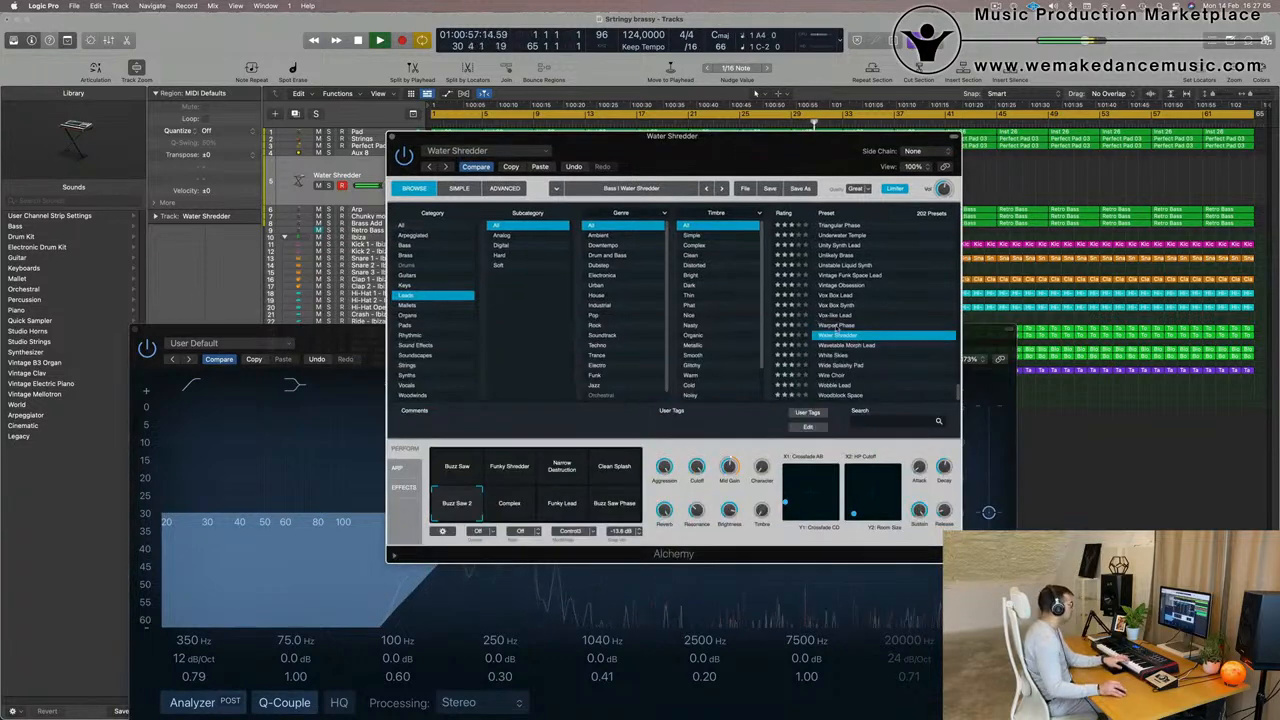
pyautogui.click(852, 345)
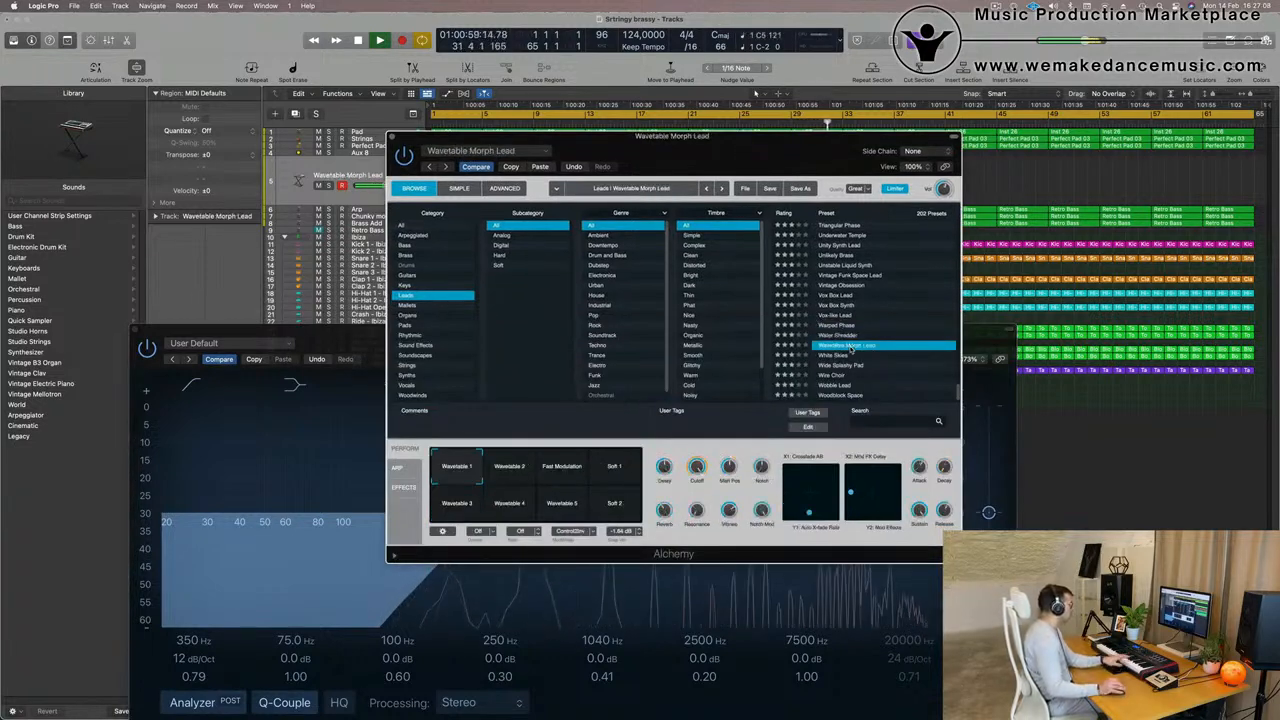
pyautogui.click(387, 331)
pyautogui.moveTo(390, 331); pyautogui.dragTo(822, 178)
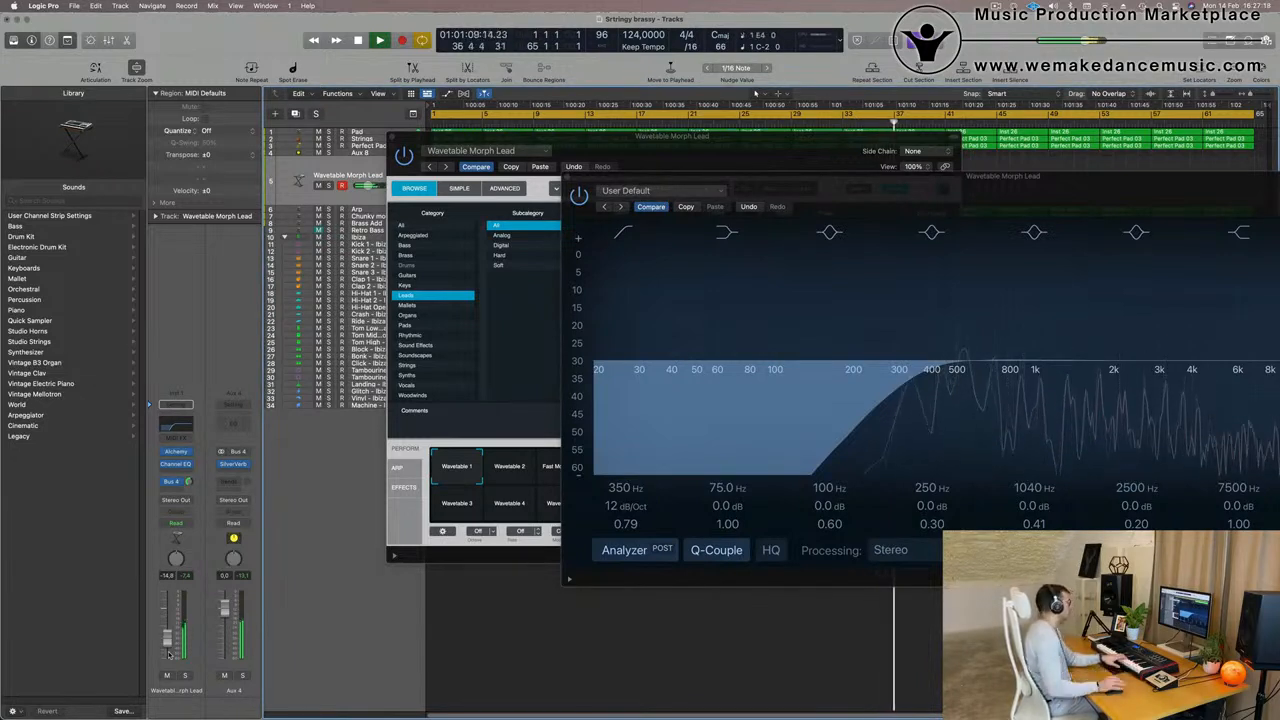
pyautogui.moveTo(772, 149); pyautogui.dragTo(703, 103)
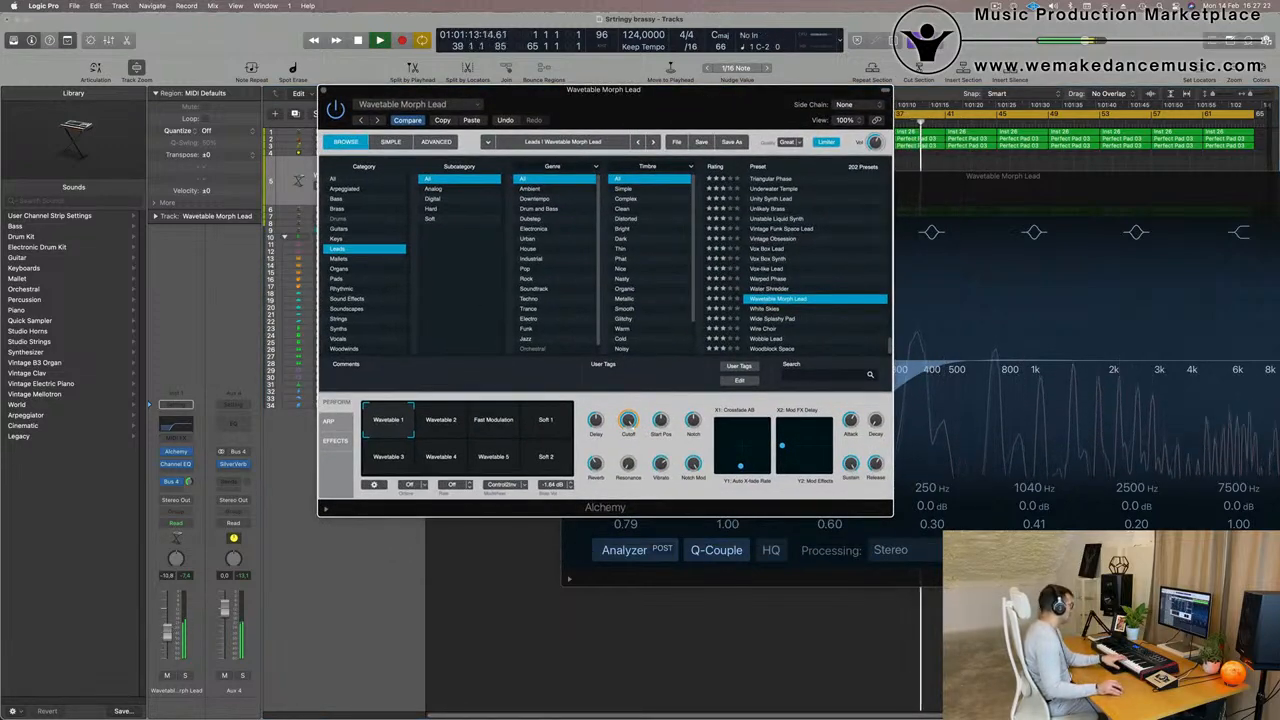
# - Set the Wavetable Morph Lead volume to about -9.6 dB and record a lead part with the Wavetable 2 snapshot
pyautogui.moveTo(170, 628); pyautogui.dragTo(171, 620)
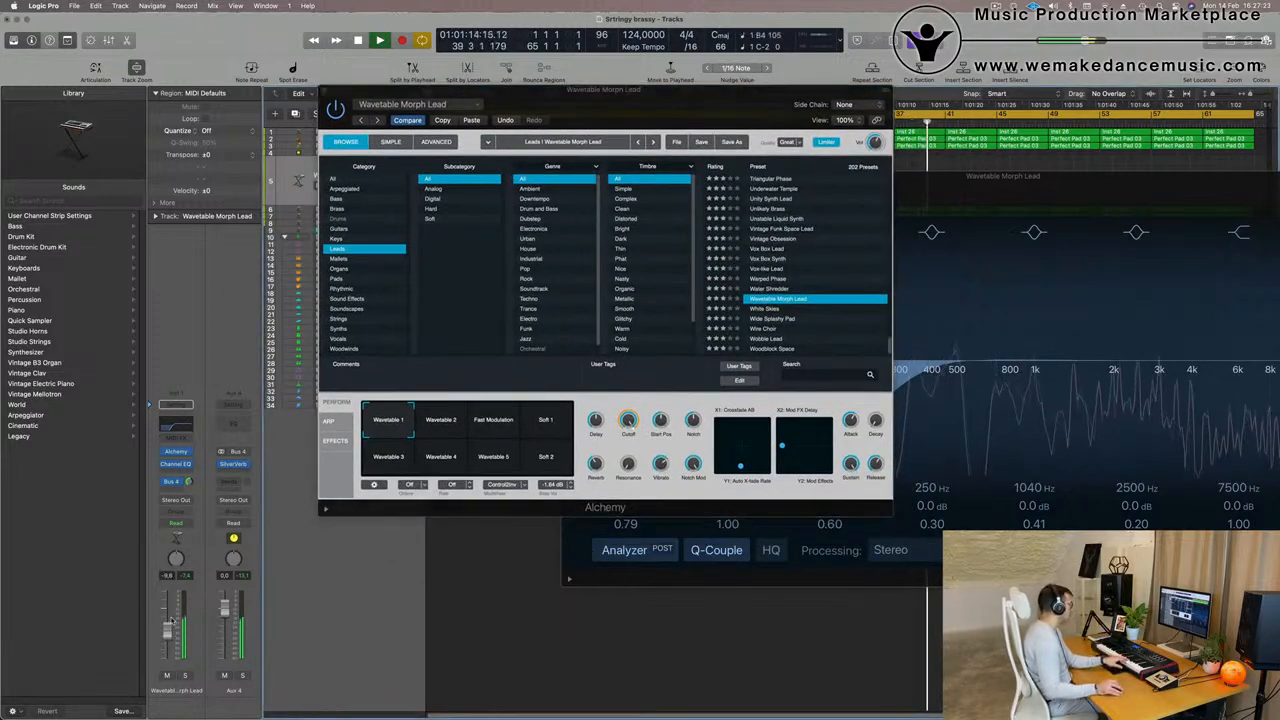
pyautogui.click(443, 427)
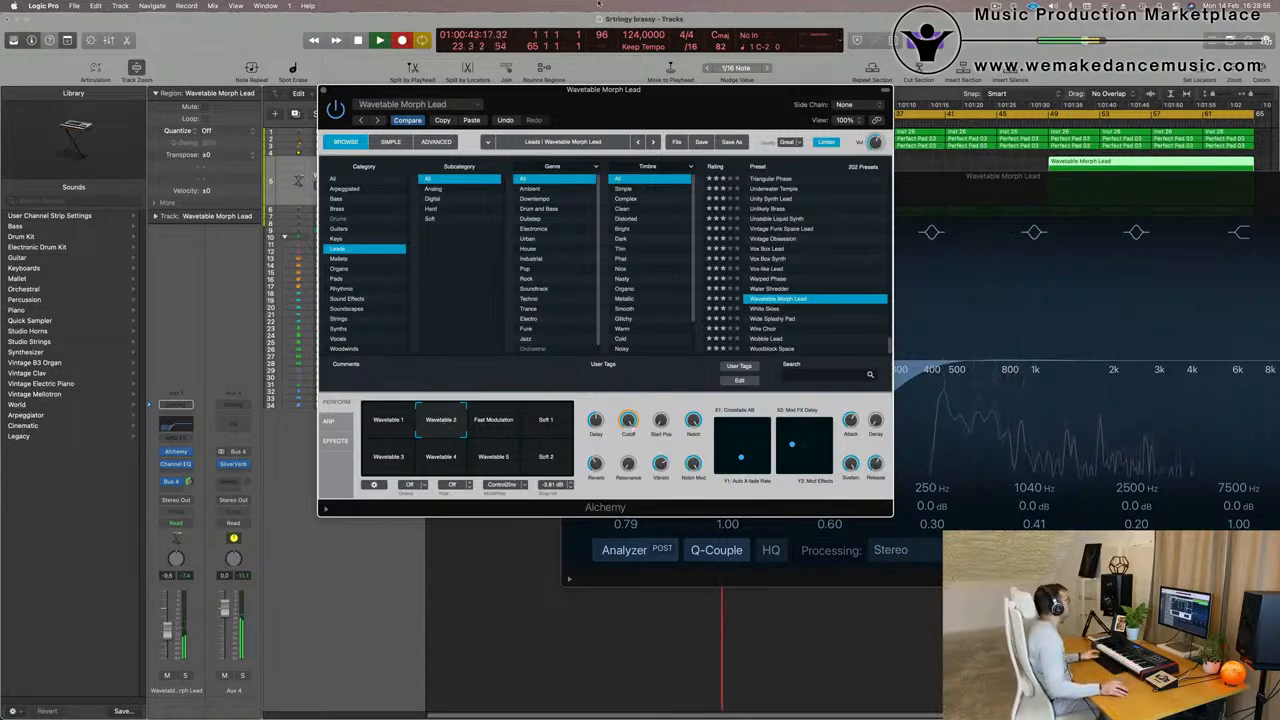
pyautogui.press('space')
# - Move the plug-in windows off the recorded lead regions and play the takes from the start and from around bar 53
pyautogui.moveTo(649, 101); pyautogui.dragTo(545, 251)
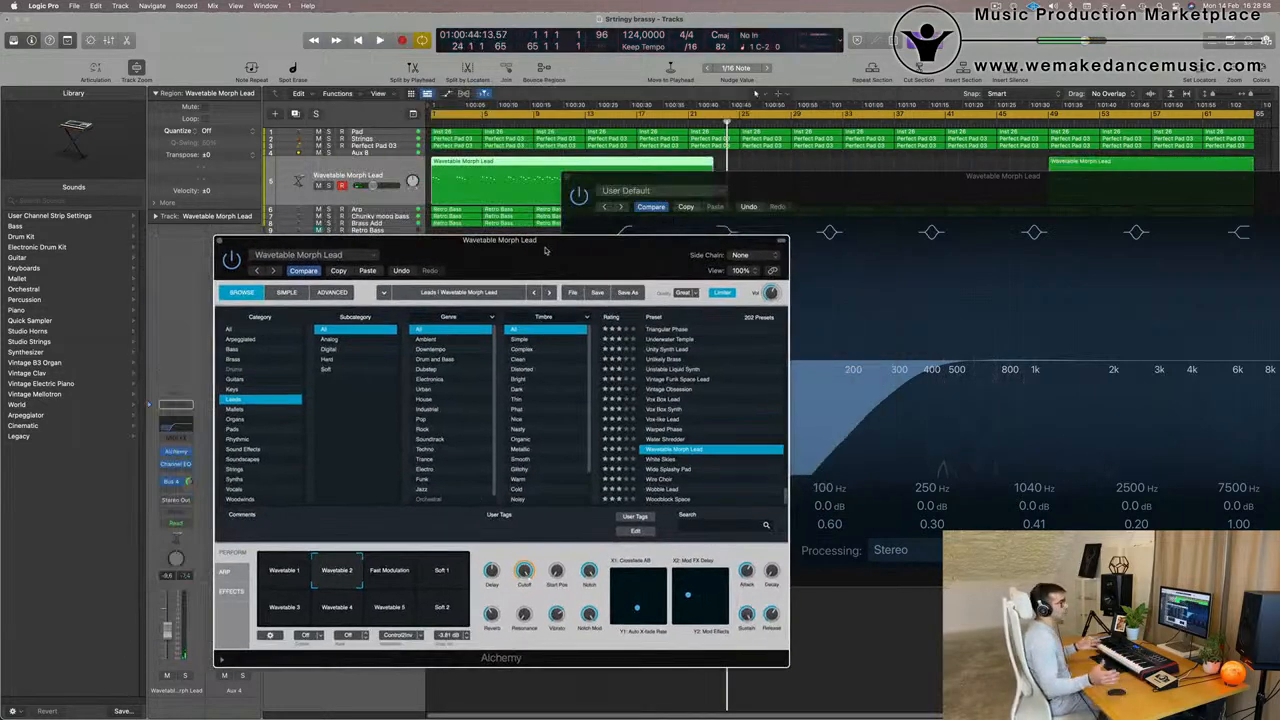
pyautogui.press('space')
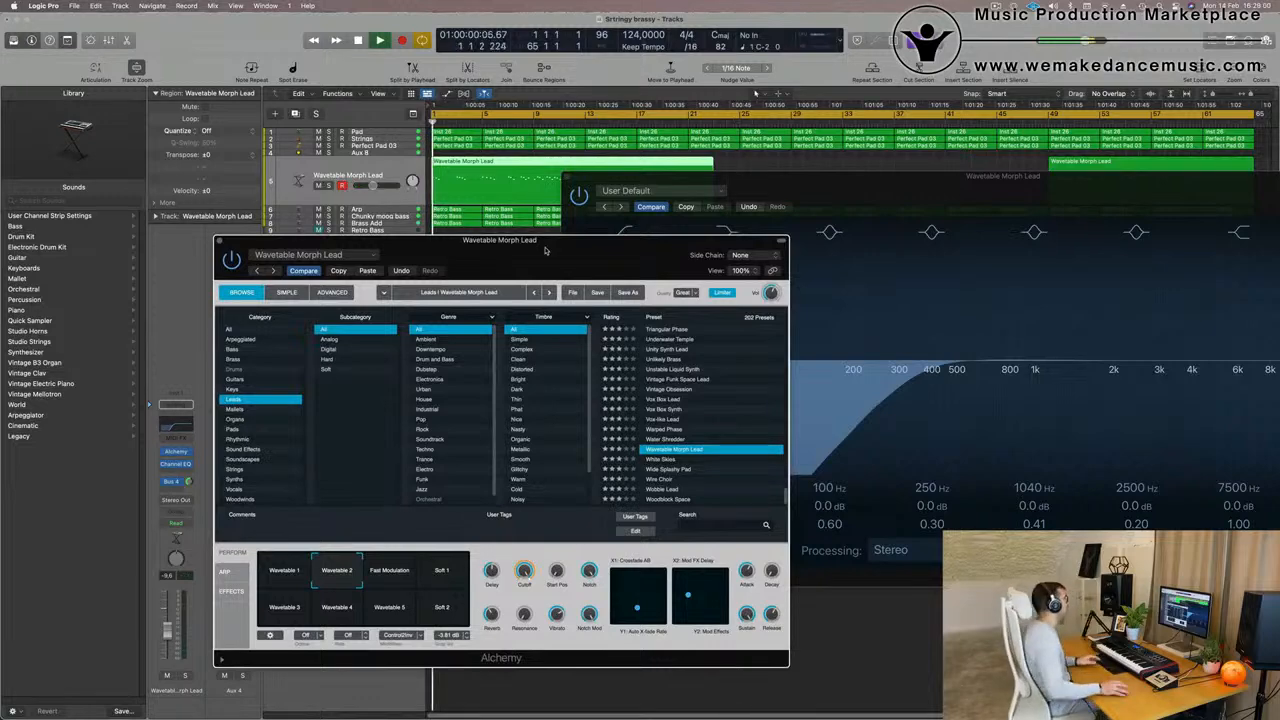
pyautogui.moveTo(545, 251); pyautogui.dragTo(412, 323)
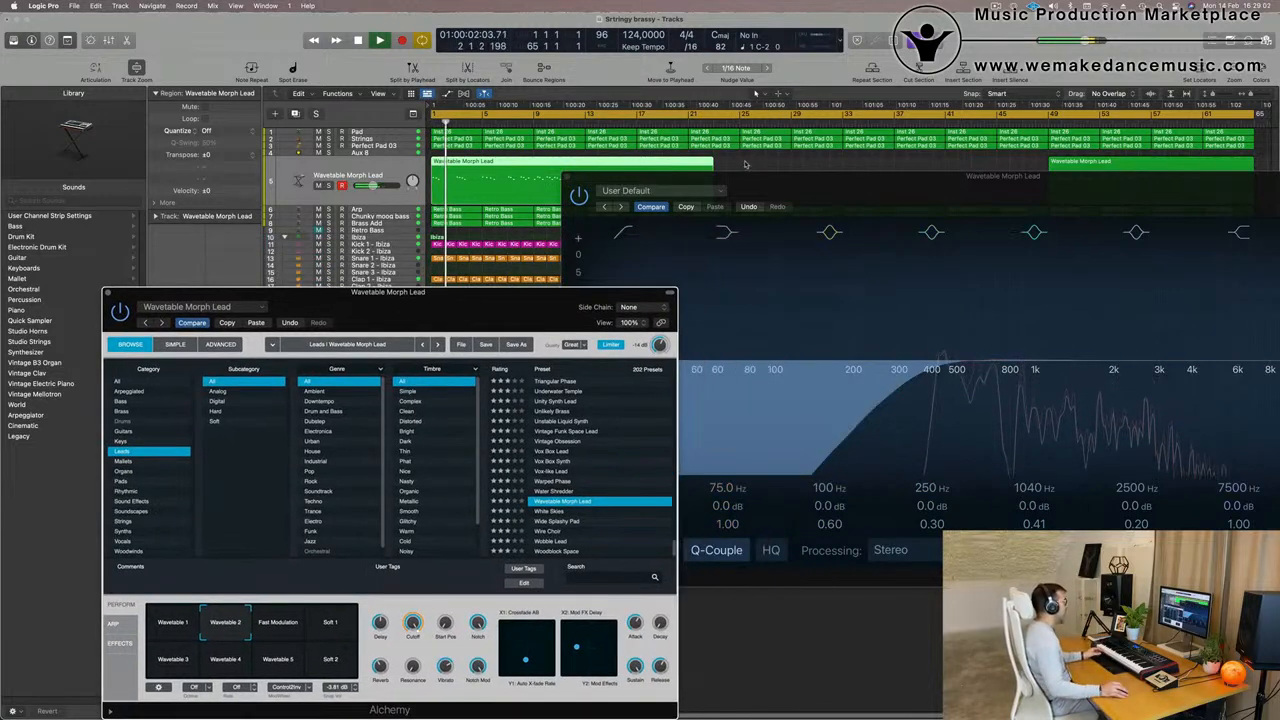
pyautogui.moveTo(808, 183); pyautogui.dragTo(477, 344)
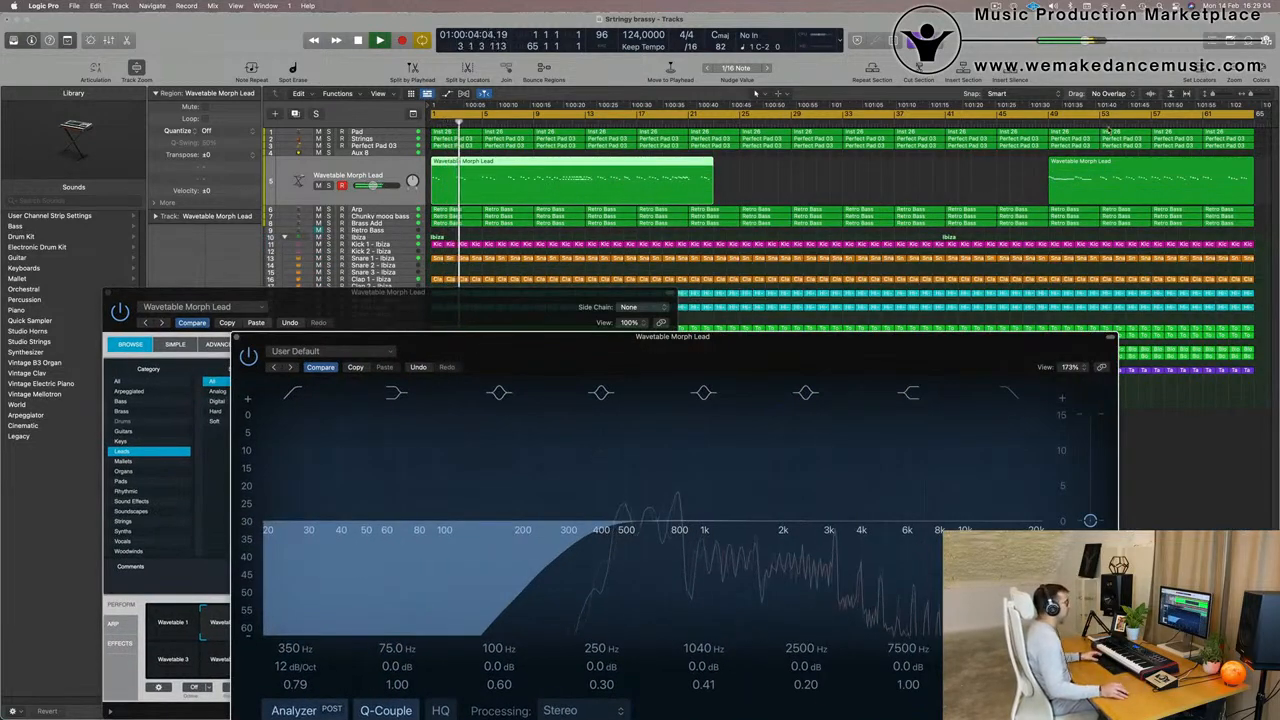
pyautogui.press('space')
pyautogui.press('space')
pyautogui.click(1097, 121)
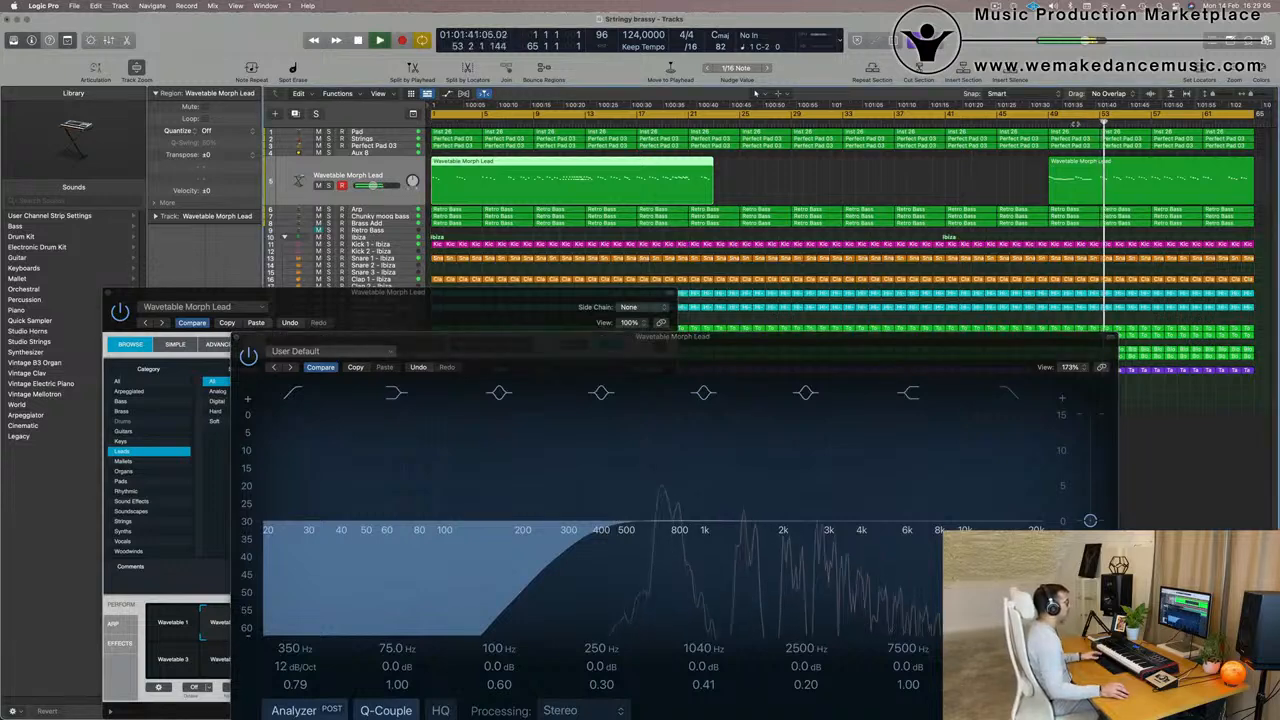
pyautogui.click(1050, 175)
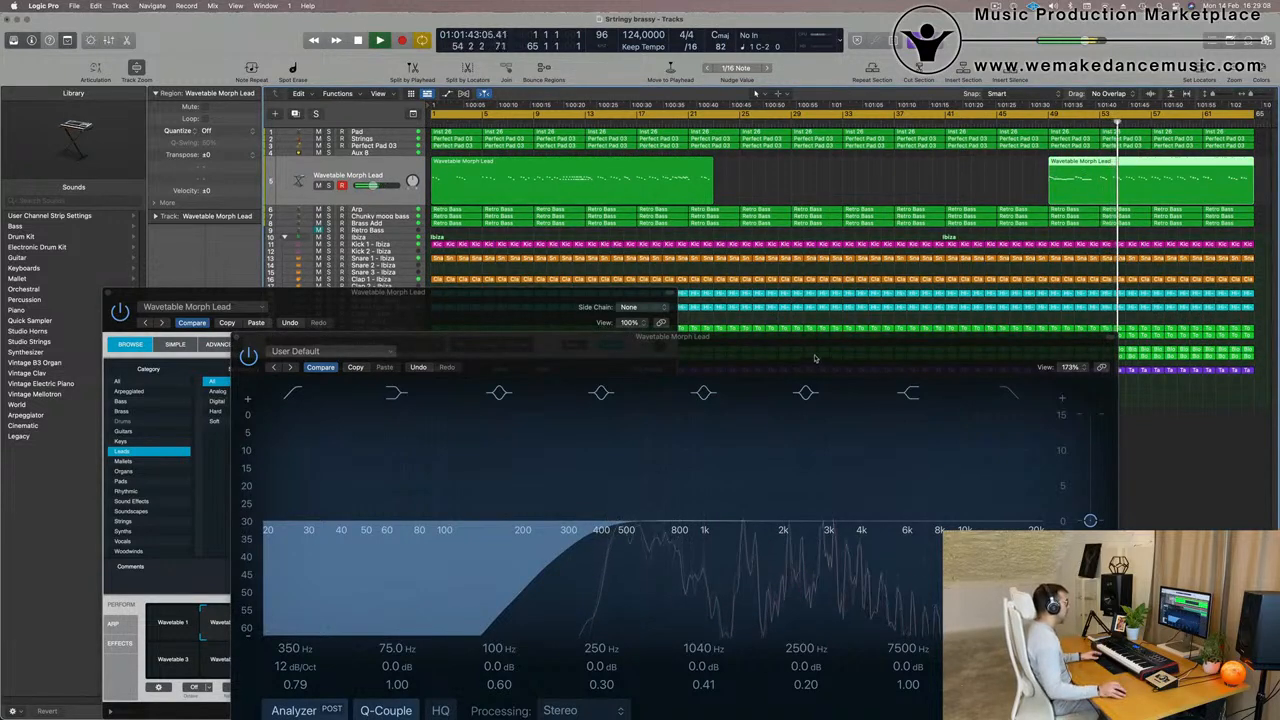
pyautogui.moveTo(814, 349); pyautogui.dragTo(887, 265)
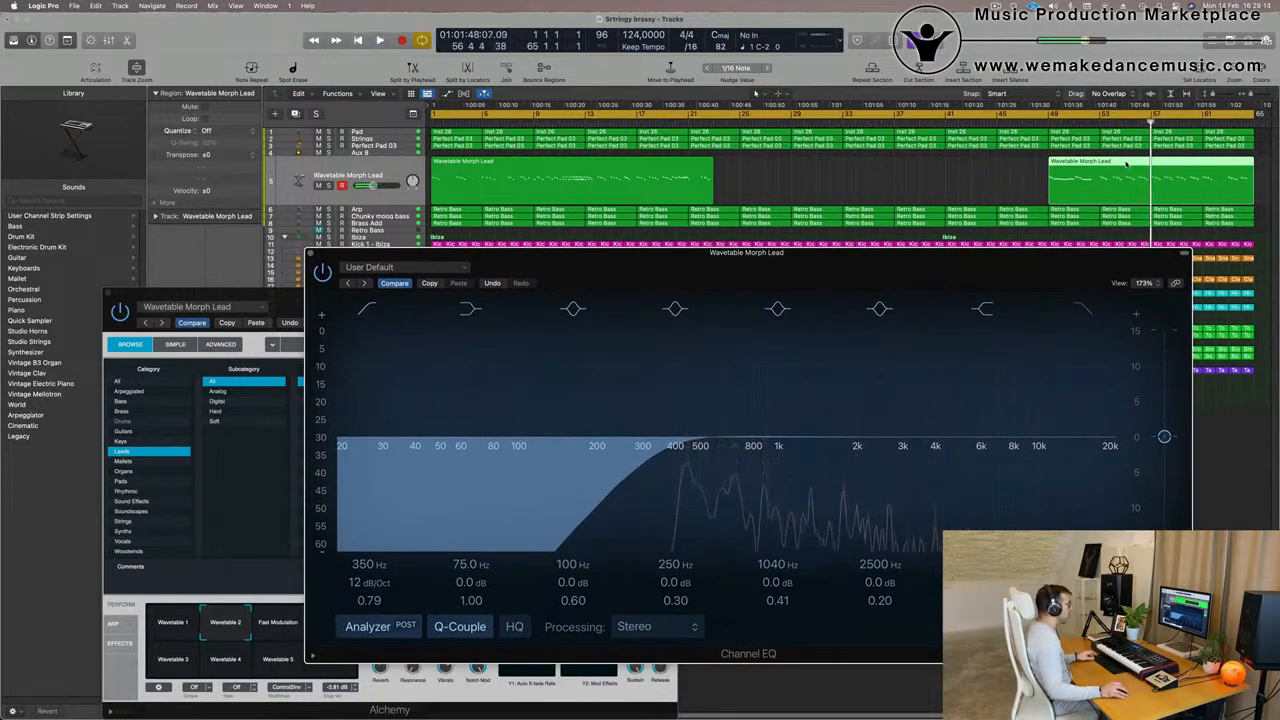
# - Split the second Wavetable Morph Lead region at about bar 55 and delete its front piece
pyautogui.keyDown('super'); pyautogui.doubleClick(1126, 163); pyautogui.keyUp('super')
pyautogui.click(1107, 162)
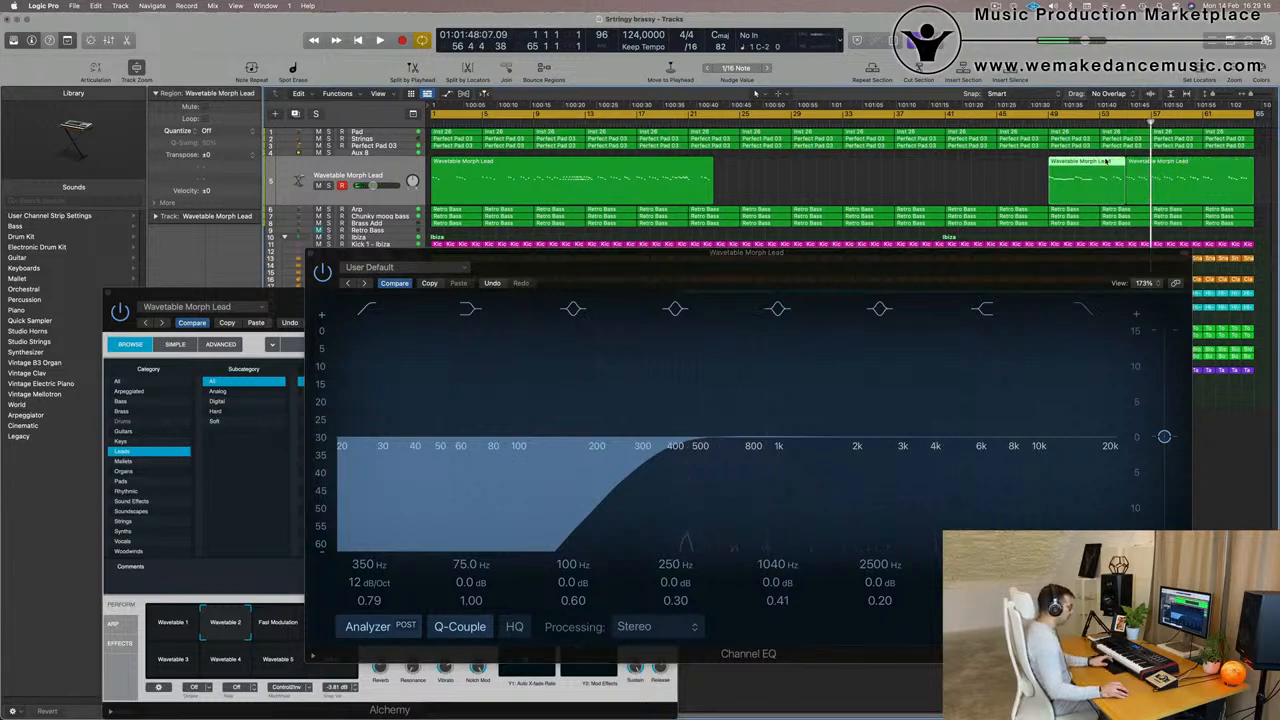
pyautogui.press('Delete')
# - Move the long lead region to about bars 27 to 49, place the trimmed take at bar 1 and check playback
pyautogui.press('space')
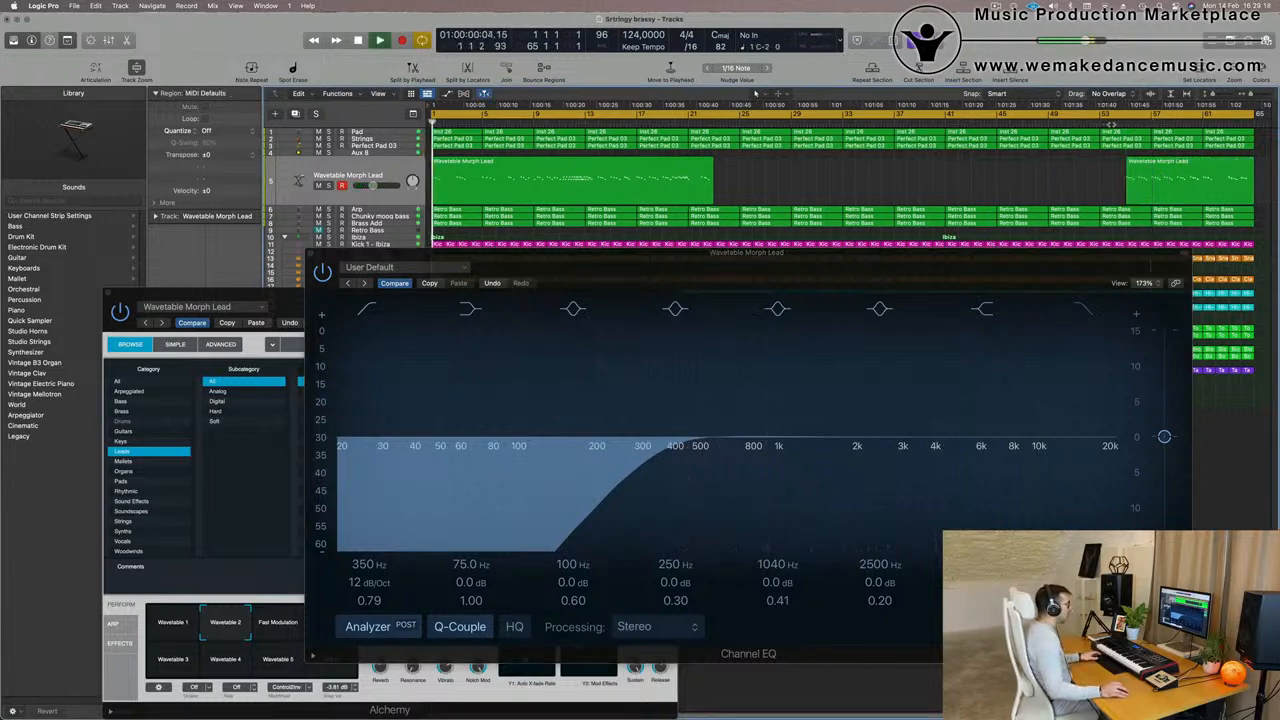
pyautogui.moveTo(704, 176); pyautogui.dragTo(425, 176)
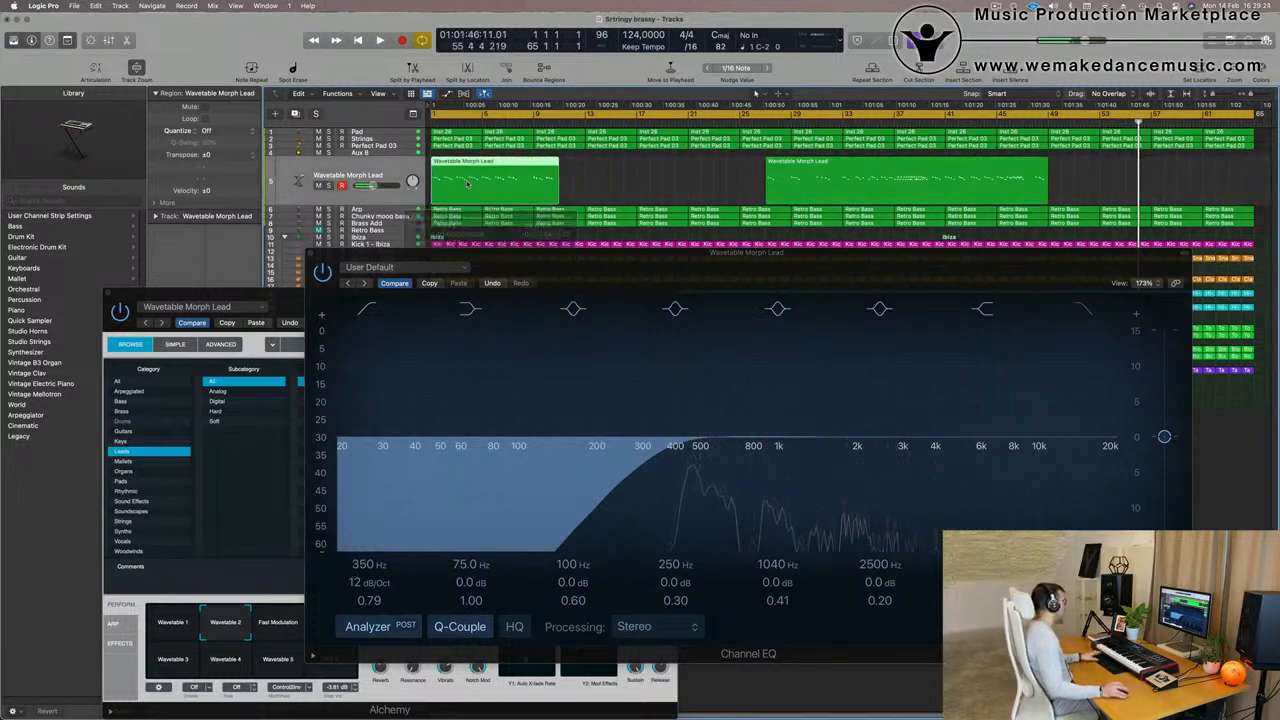
pyautogui.press('space')
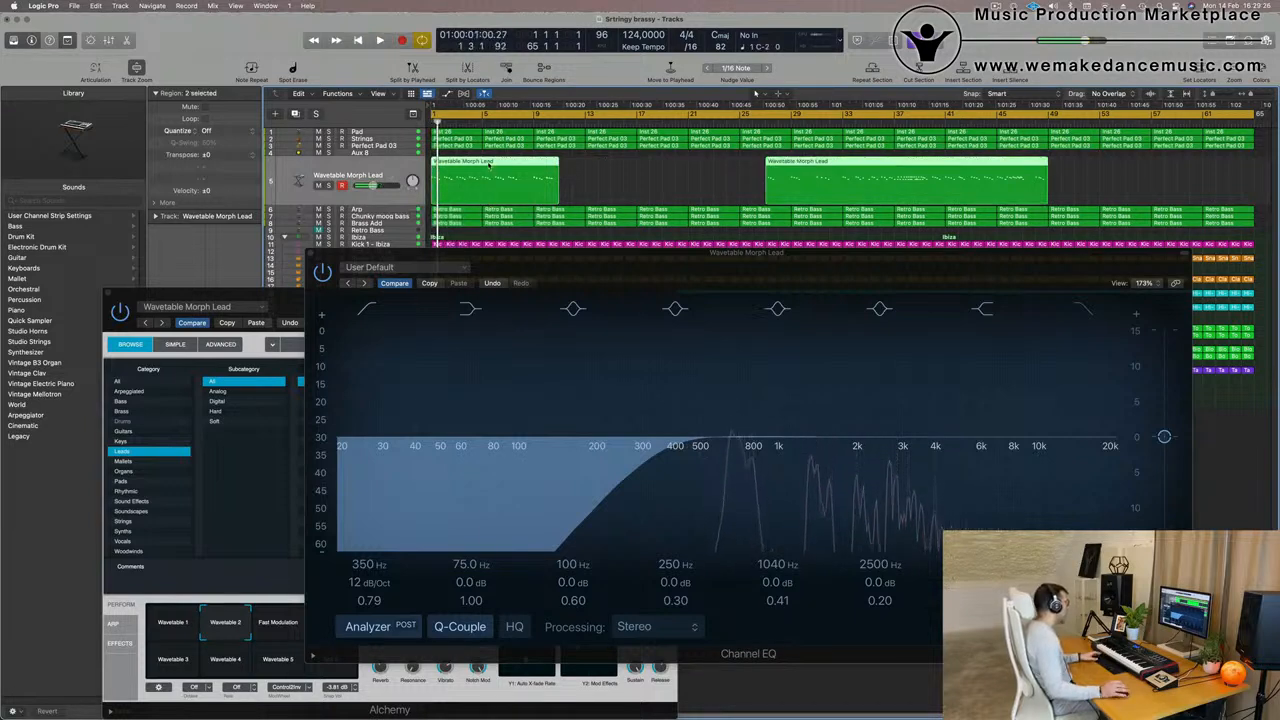
# - Open both Wavetable Morph Lead regions for note editing and move the Channel EQ and Alchemy windows out of the way
pyautogui.doubleClick(424, 176)
pyautogui.click(489, 165)
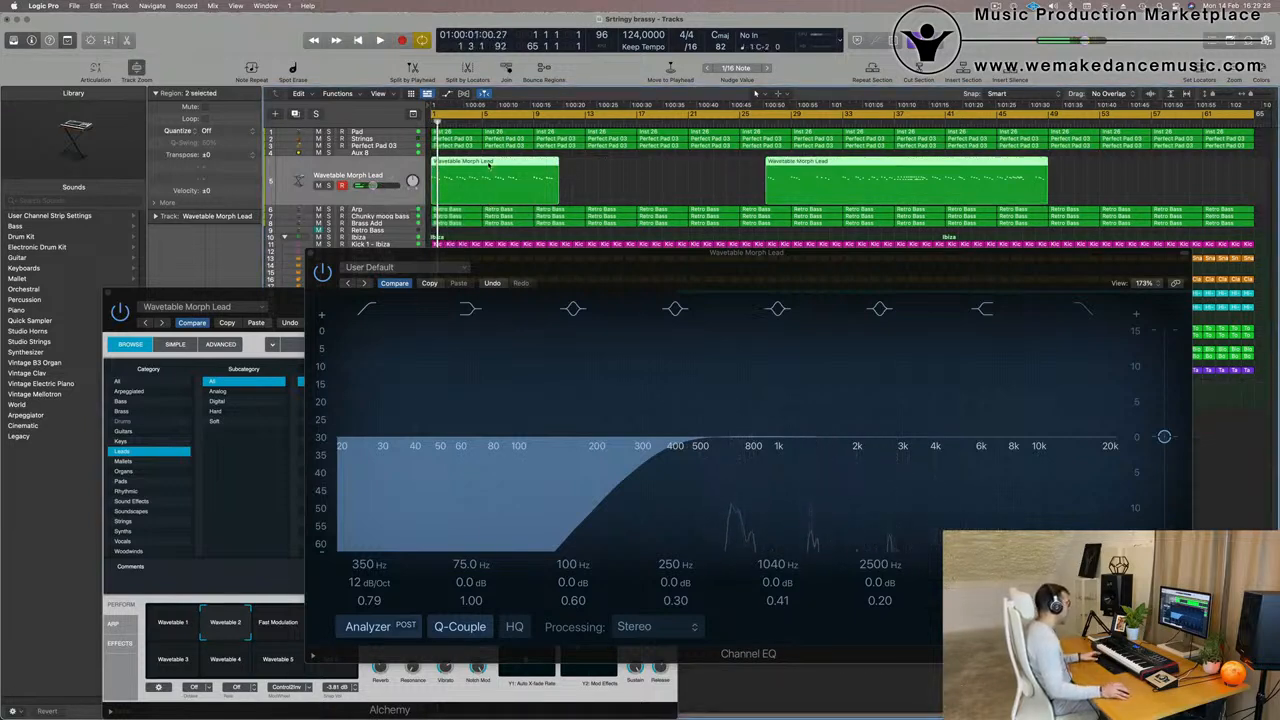
pyautogui.moveTo(1004, 261); pyautogui.dragTo(1191, 116)
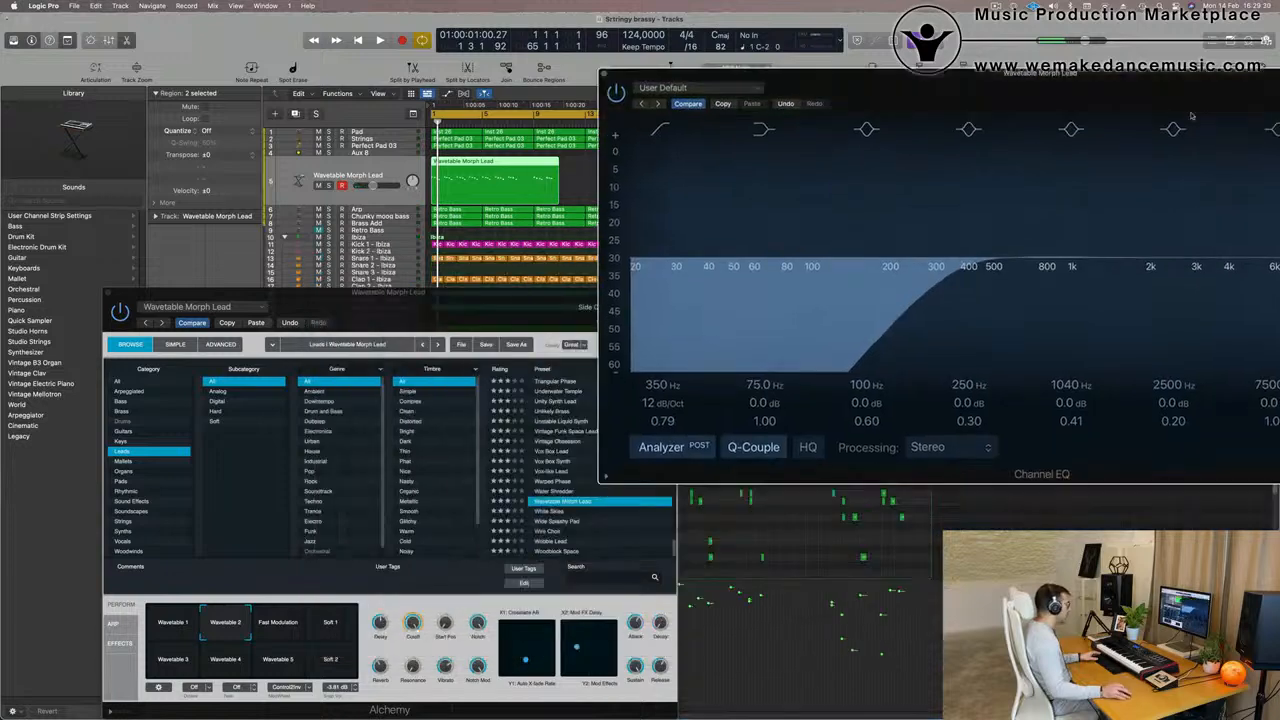
pyautogui.moveTo(332, 299); pyautogui.dragTo(1269, 158)
pyautogui.scroll(10, 515, 533)
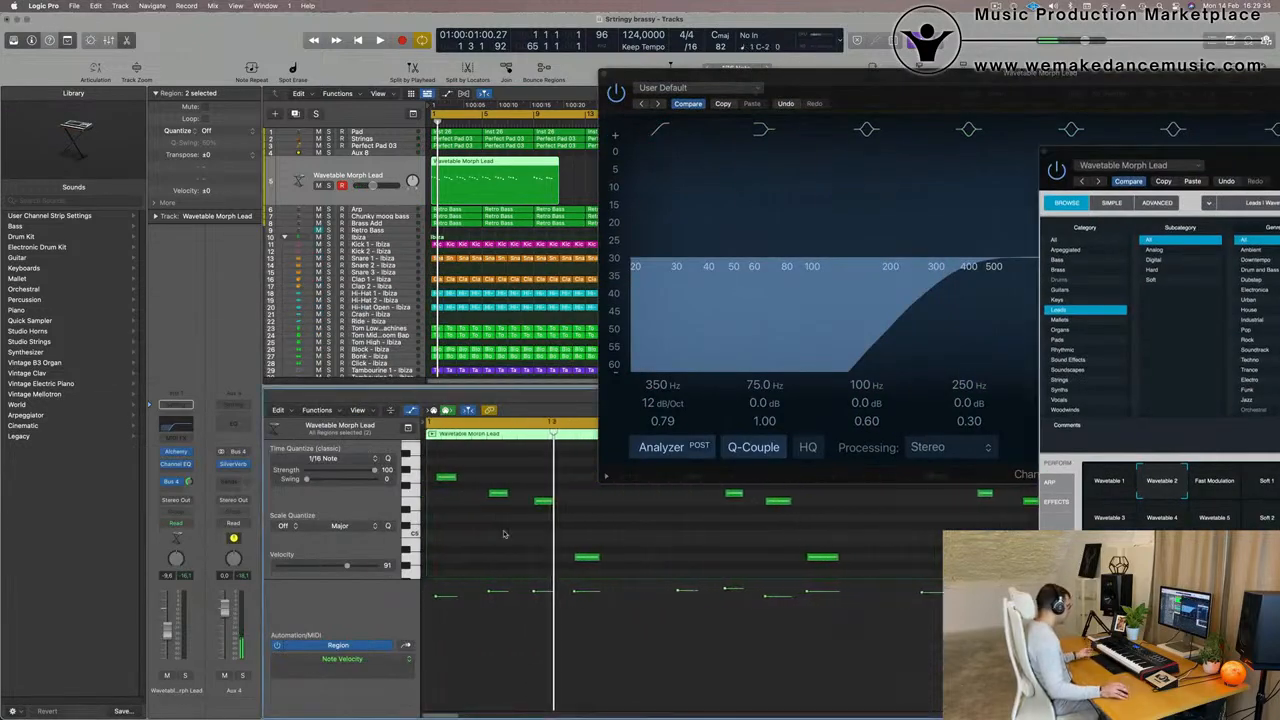
# - Quantize all notes in both lead regions to 1/16 and check the timing in playback, clearing the EQ window from the view
pyautogui.press('super+a')
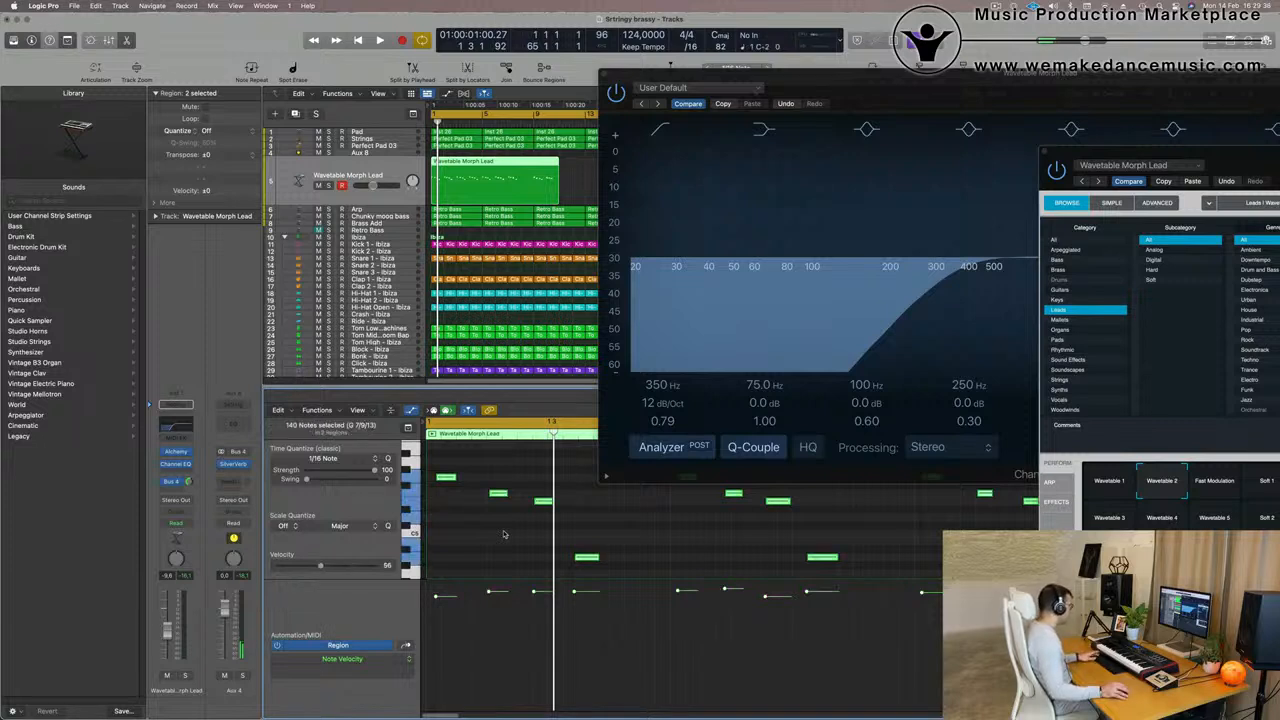
pyautogui.press('q')
pyautogui.press('space')
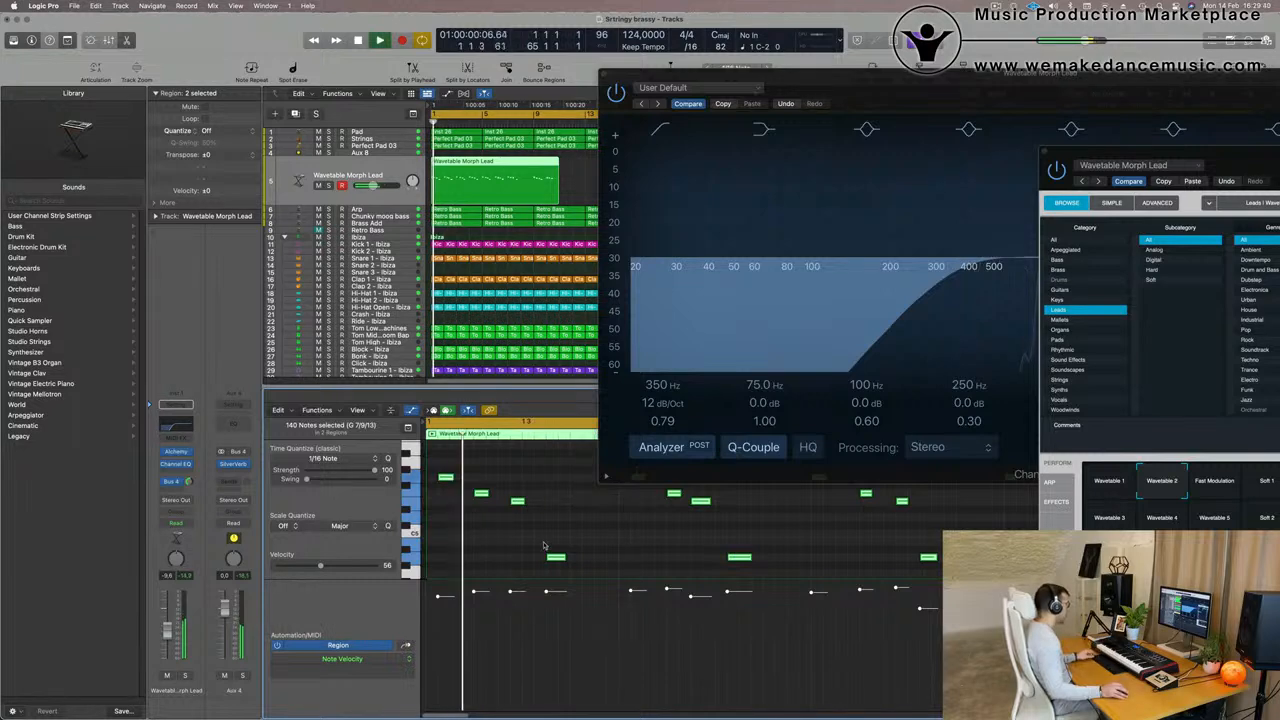
pyautogui.moveTo(843, 85); pyautogui.dragTo(1279, 61)
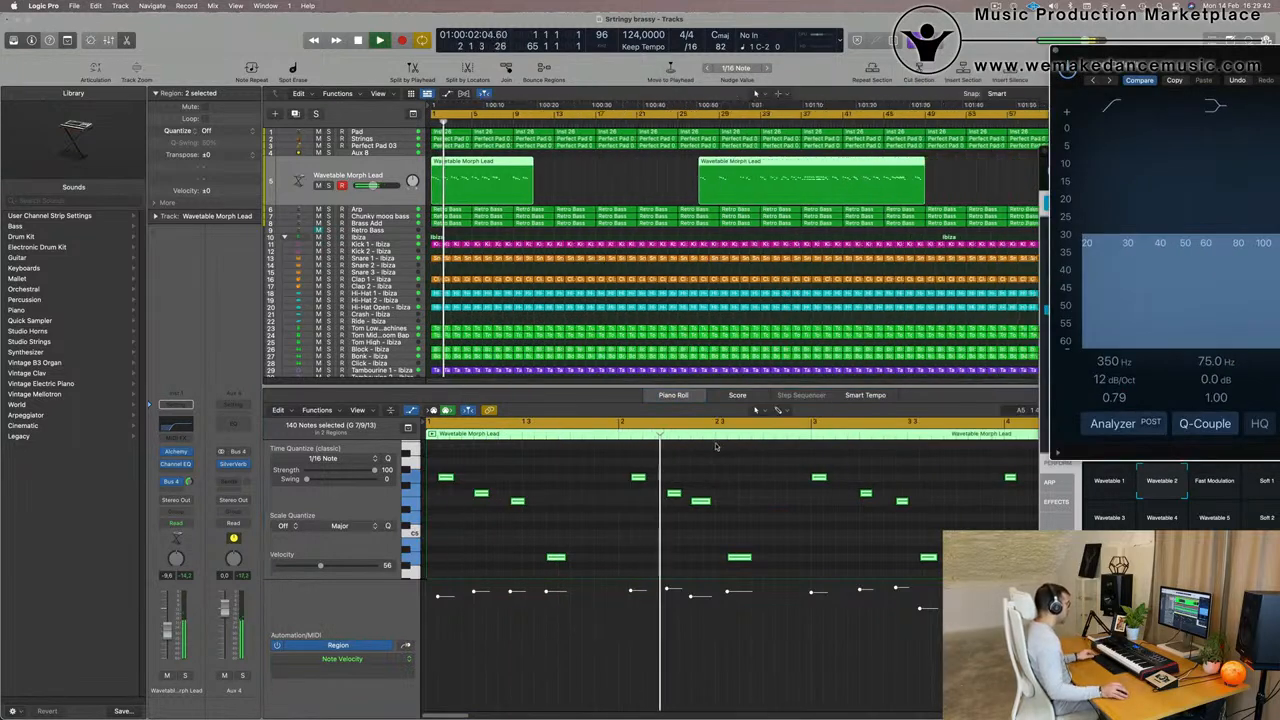
pyautogui.scroll(-1, 538, 520)
pyautogui.press('space')
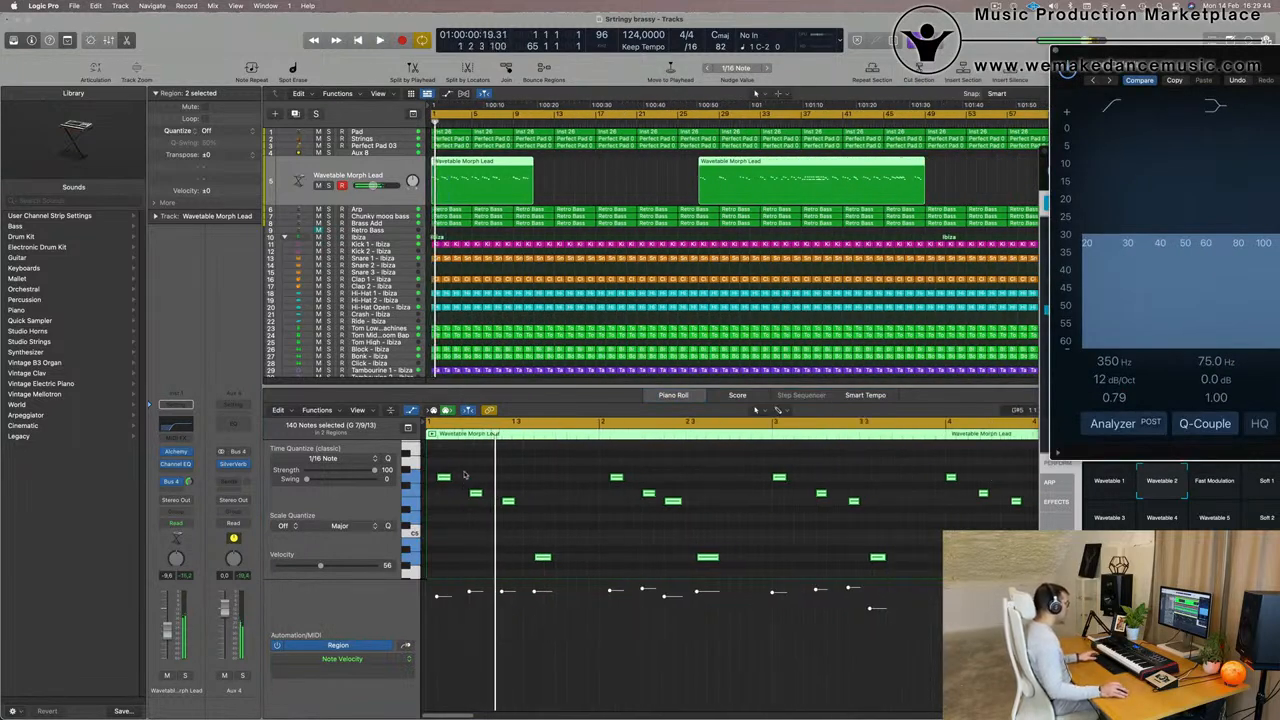
# - Try moving the first lead note, G5, to the very start of bar 1 and play it back
pyautogui.click(438, 498)
pyautogui.click(441, 479)
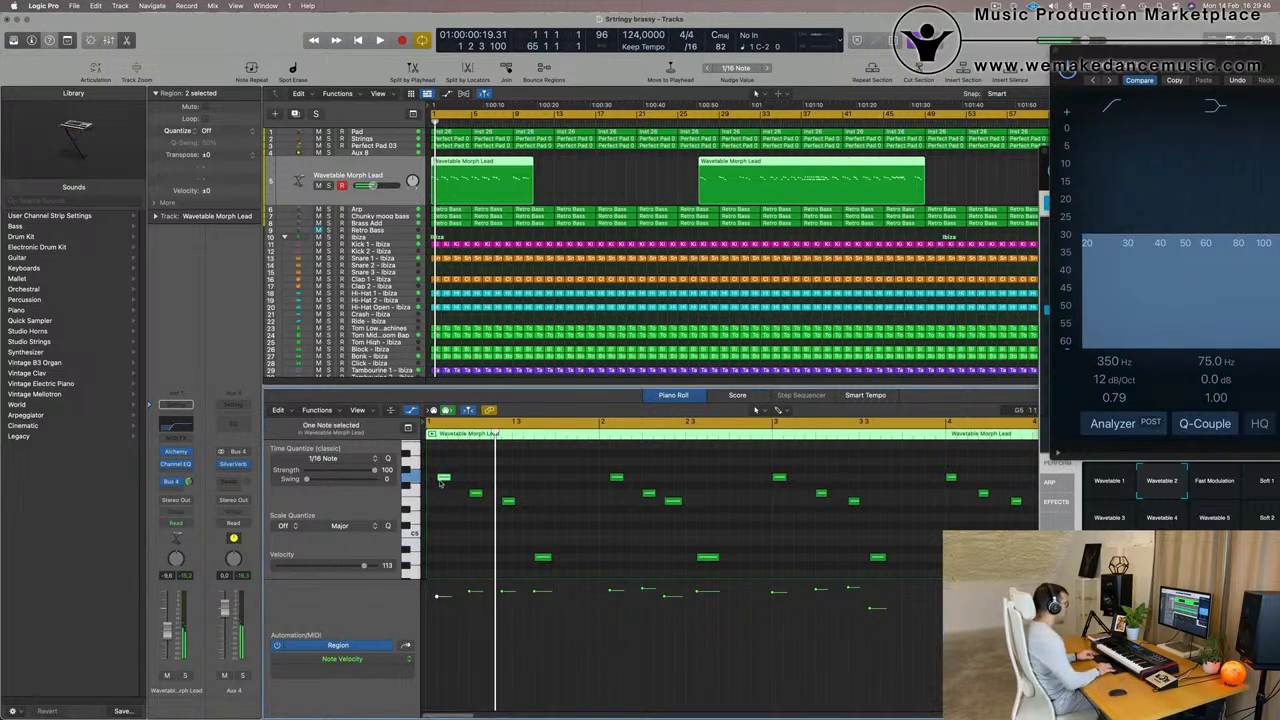
pyautogui.press('space')
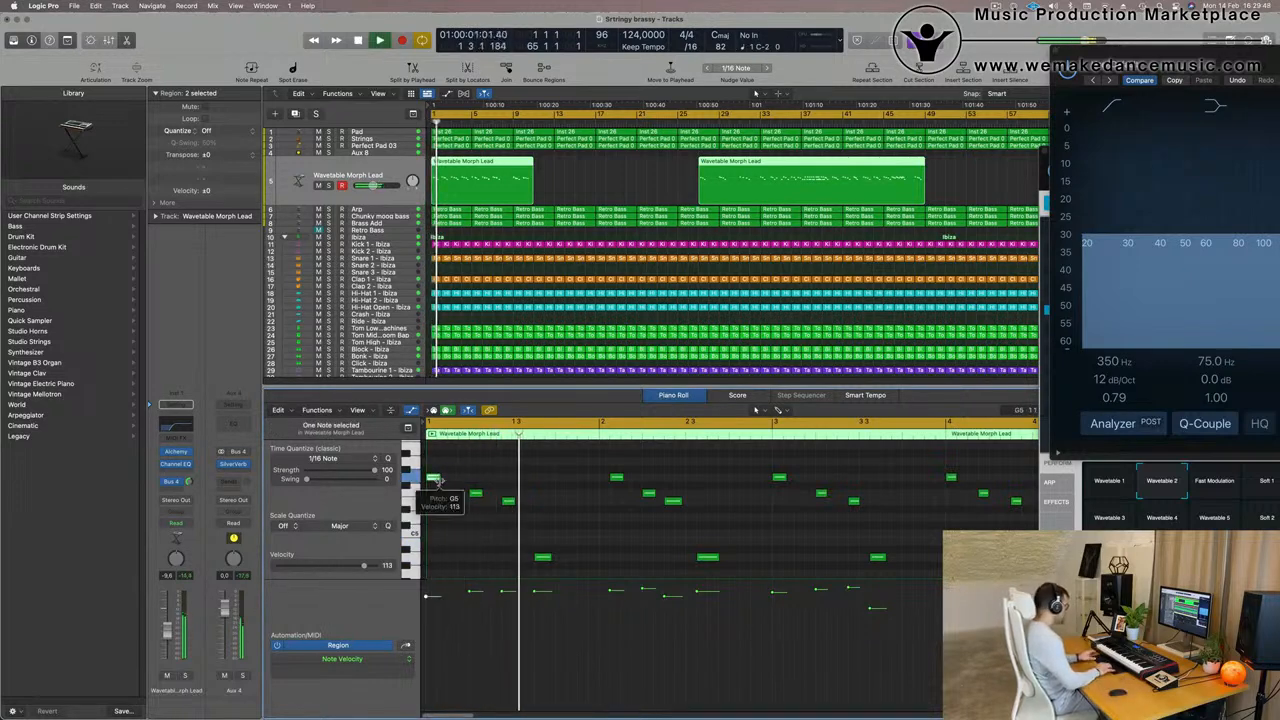
pyautogui.press('space')
pyautogui.press('space')
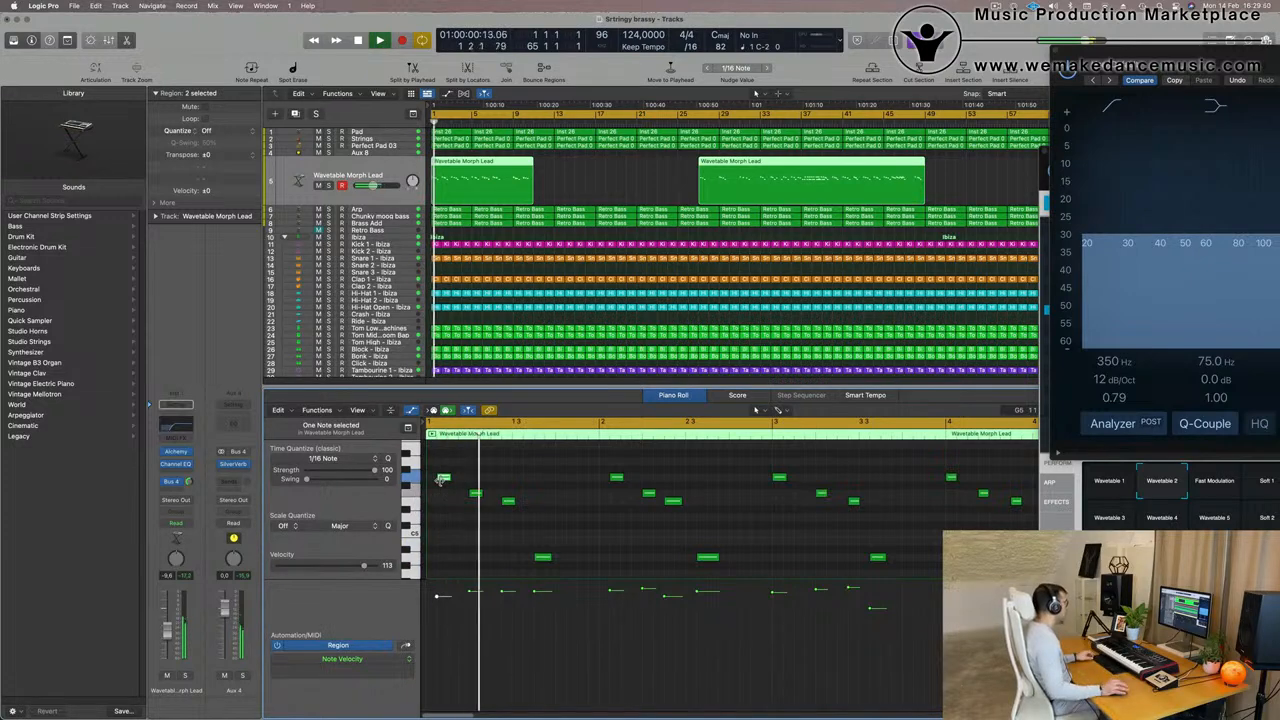
# - Play the quantized lead from the start and examine the notes of its opening bars
pyautogui.hscroll(-2, 460, 472)
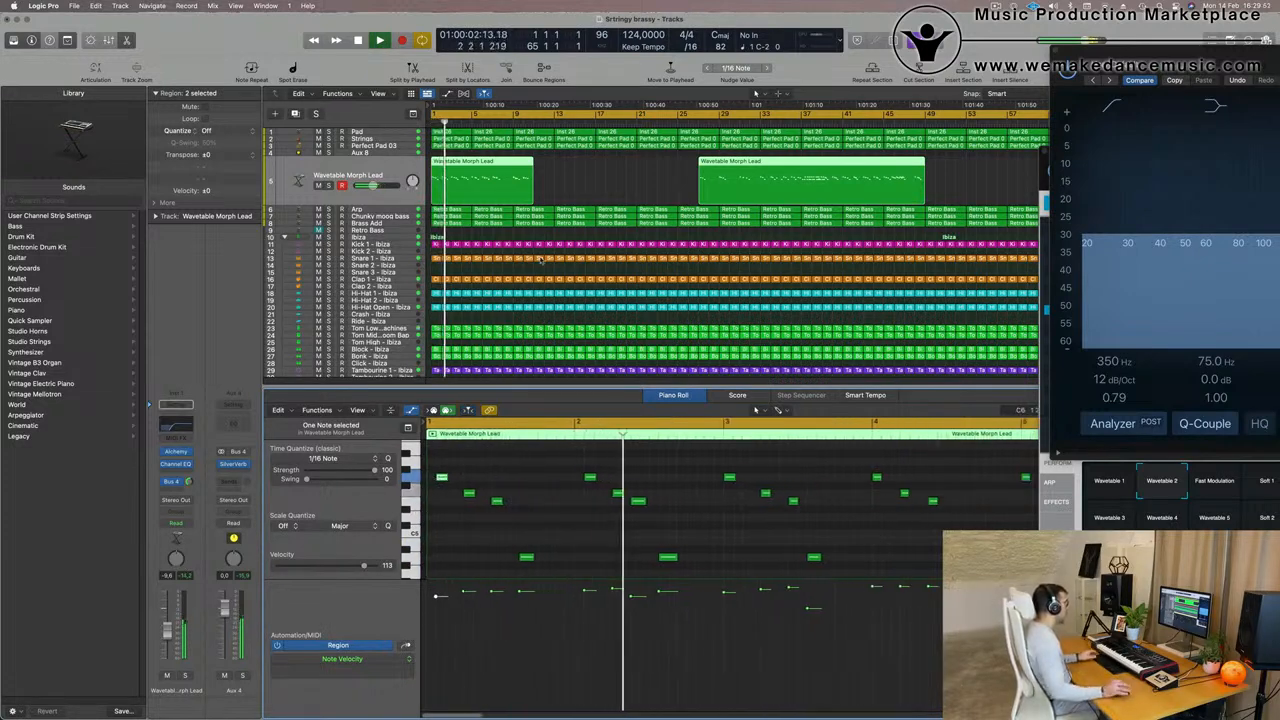
pyautogui.press('space')
pyautogui.press('space')
pyautogui.hscroll(-3, 501, 476)
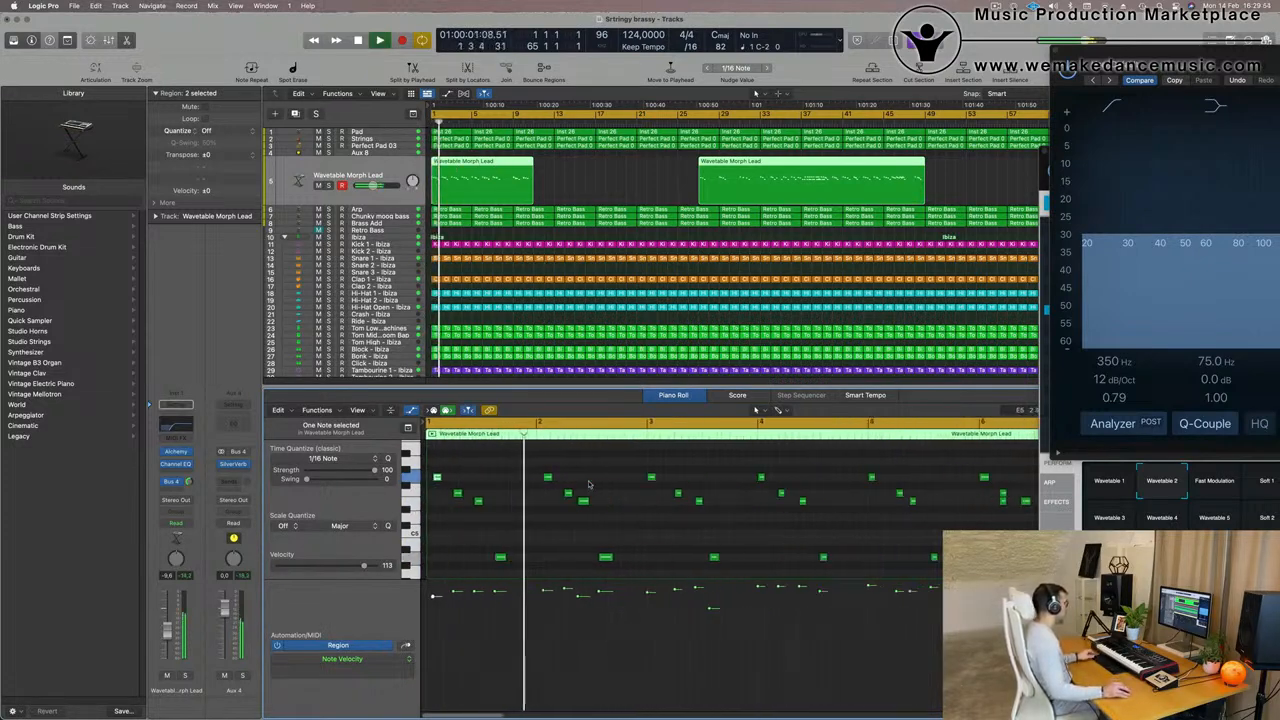
pyautogui.press('space')
pyautogui.moveTo(484, 470); pyautogui.dragTo(689, 541)
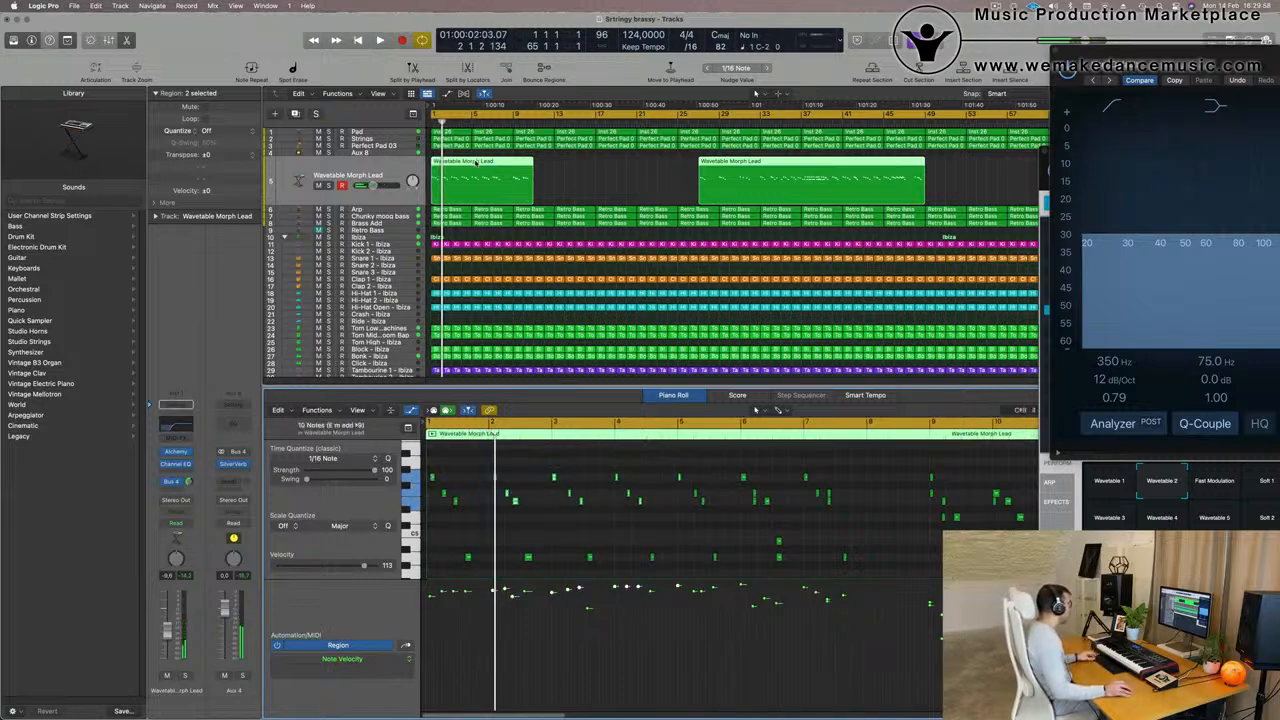
pyautogui.press('Return')
pyautogui.press('space')
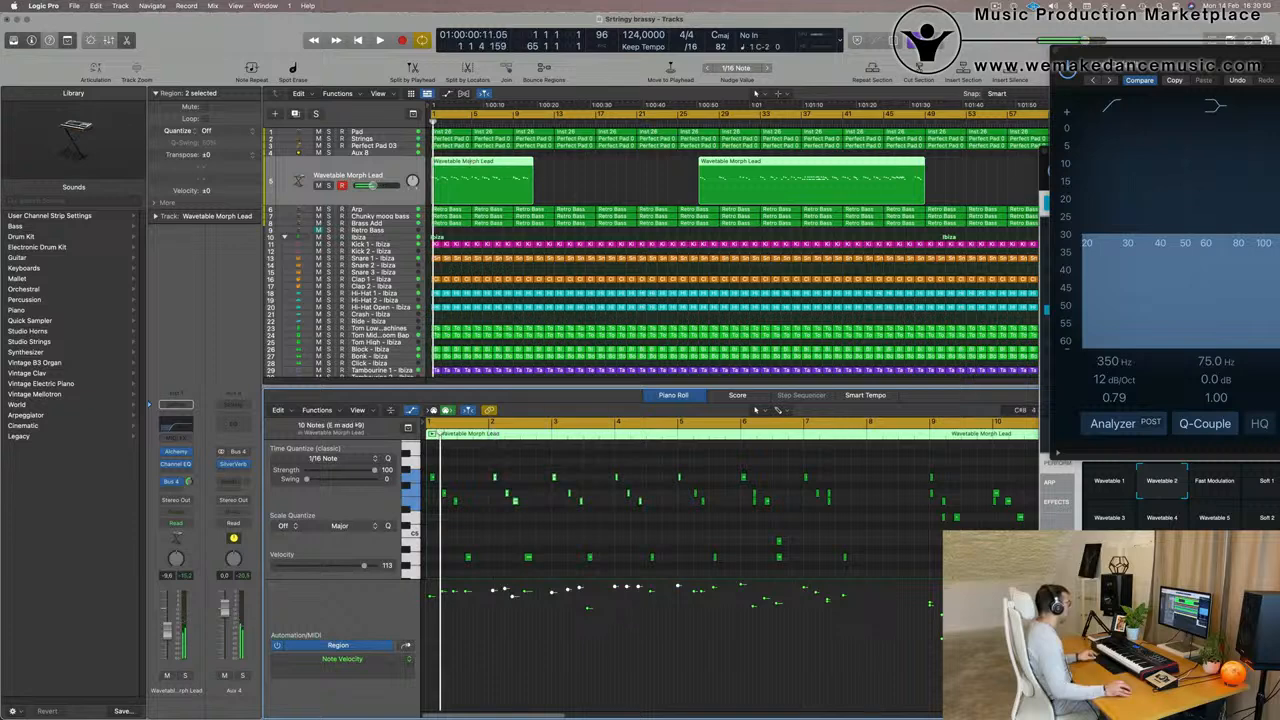
# - Shorten the first lead region to bars 1 to 5 and delete every note after its first four
pyautogui.keyDown('super'); pyautogui.doubleClick(472, 162); pyautogui.keyUp('super')
pyautogui.press('Delete')
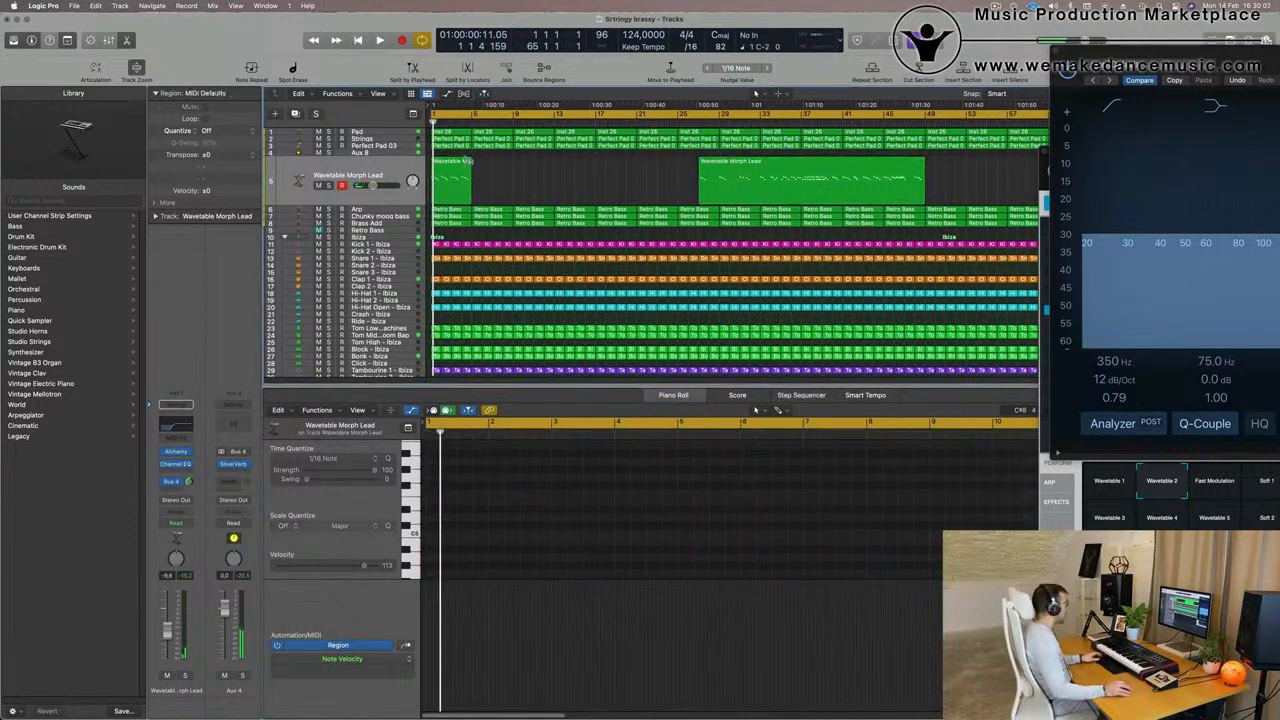
pyautogui.click(460, 182)
pyautogui.moveTo(476, 464); pyautogui.dragTo(660, 578)
pyautogui.press('Delete')
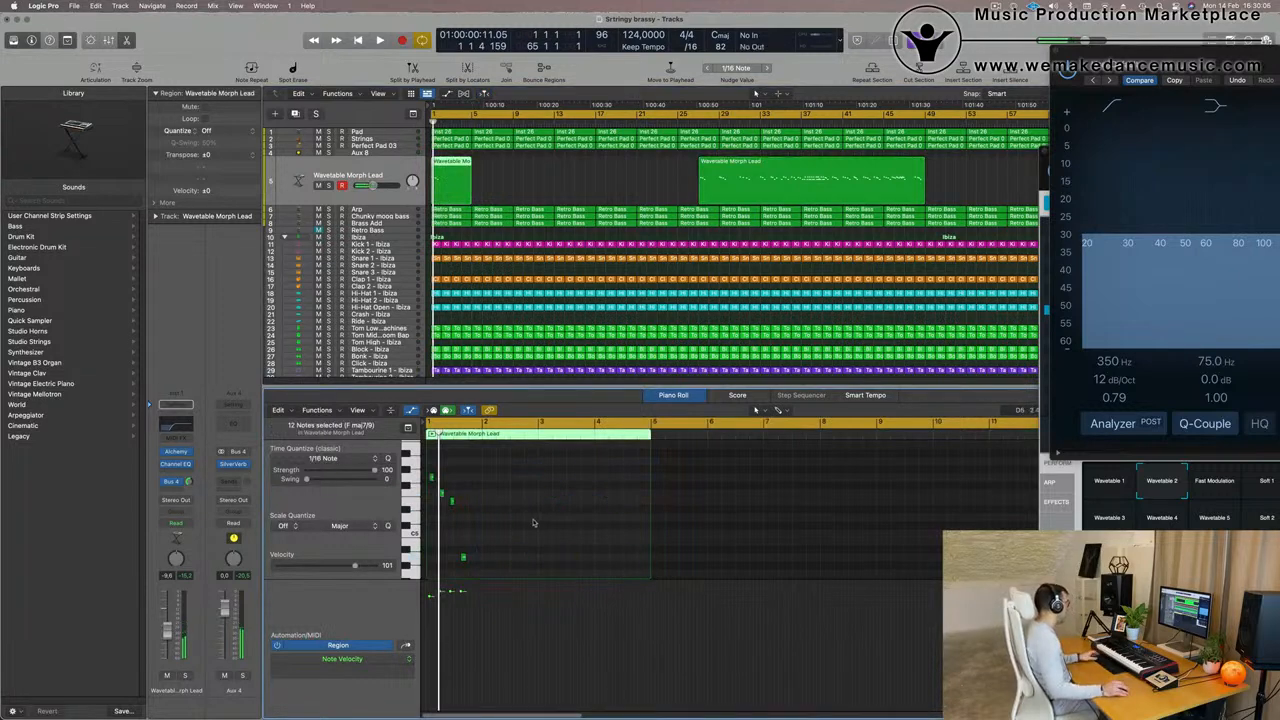
# - Copy the four-note lead phrase to bar 3 within the same region and play the result
pyautogui.press('space')
pyautogui.scroll(8, 583, 524)
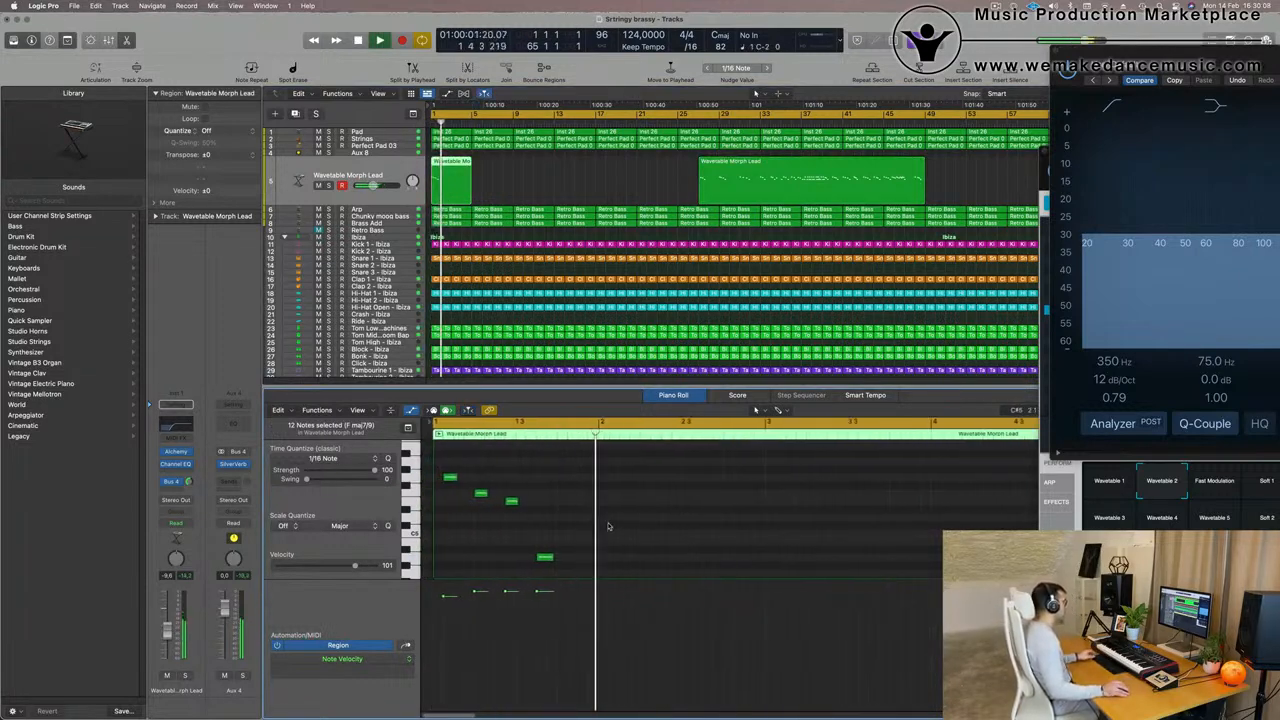
pyautogui.scroll(-5, 570, 490)
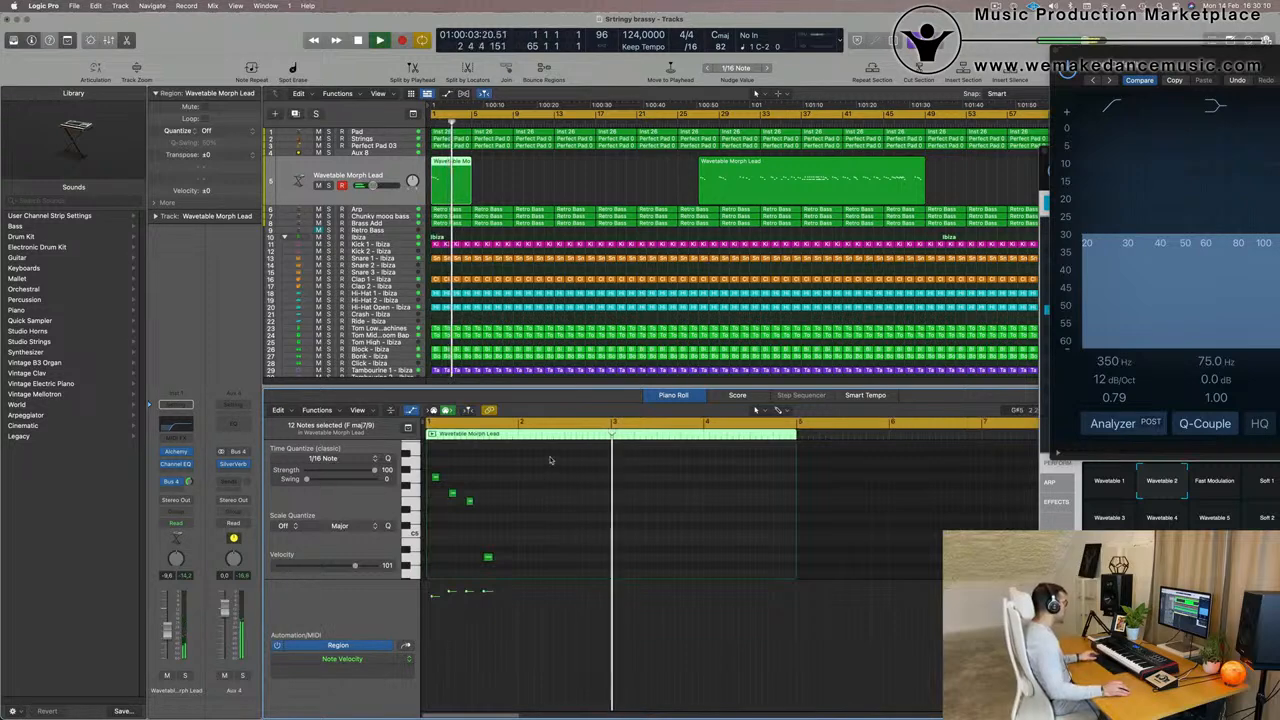
pyautogui.press('space')
pyautogui.moveTo(546, 572); pyautogui.dragTo(434, 482)
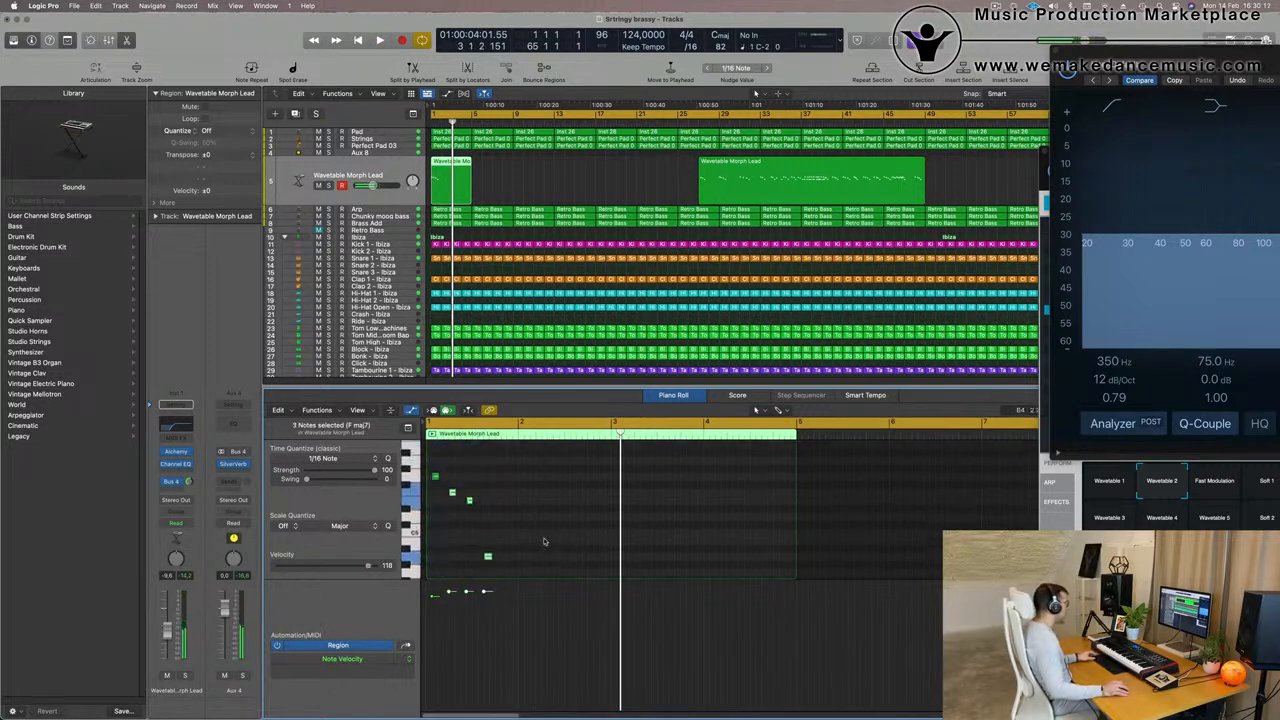
pyautogui.moveTo(538, 478); pyautogui.dragTo(437, 561)
pyautogui.moveTo(437, 491); pyautogui.dragTo(621, 479)
pyautogui.press('space')
pyautogui.scroll(-5, 586, 475)
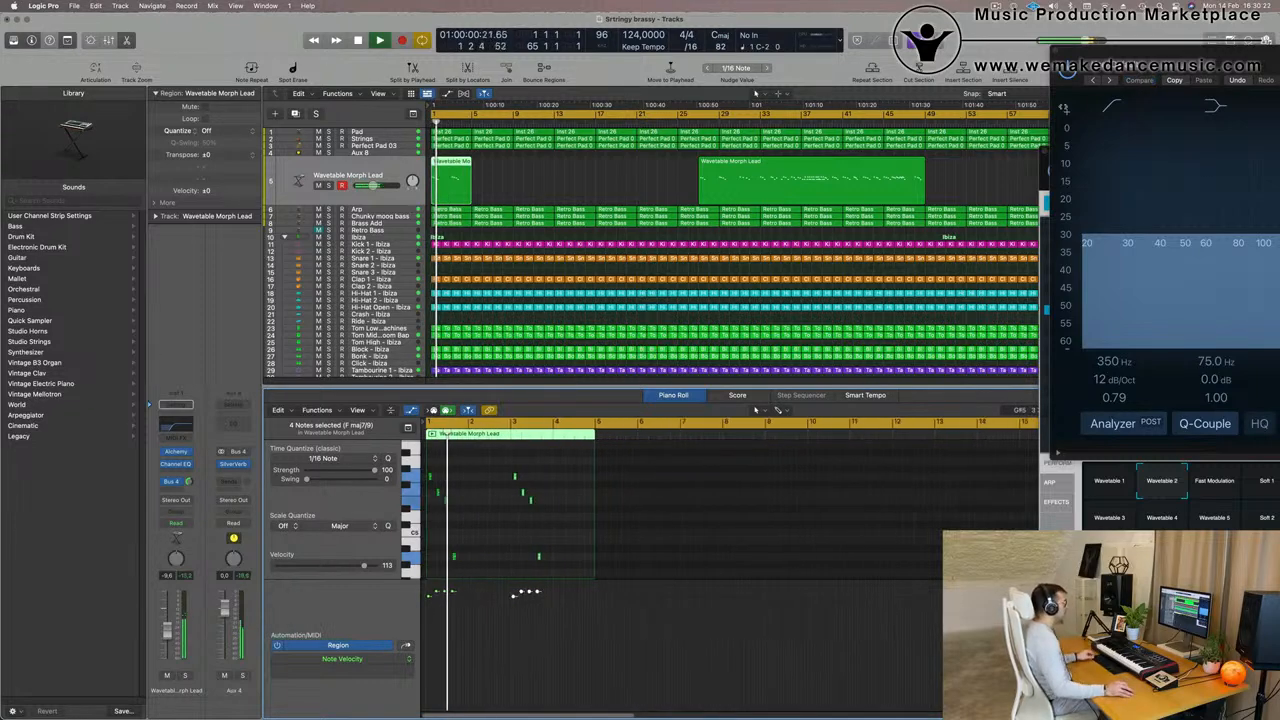
# - Close the lead's Channel EQ window and switch the Alchemy snapshot to Fast Modulation
pyautogui.moveTo(1112, 51); pyautogui.dragTo(540, 211)
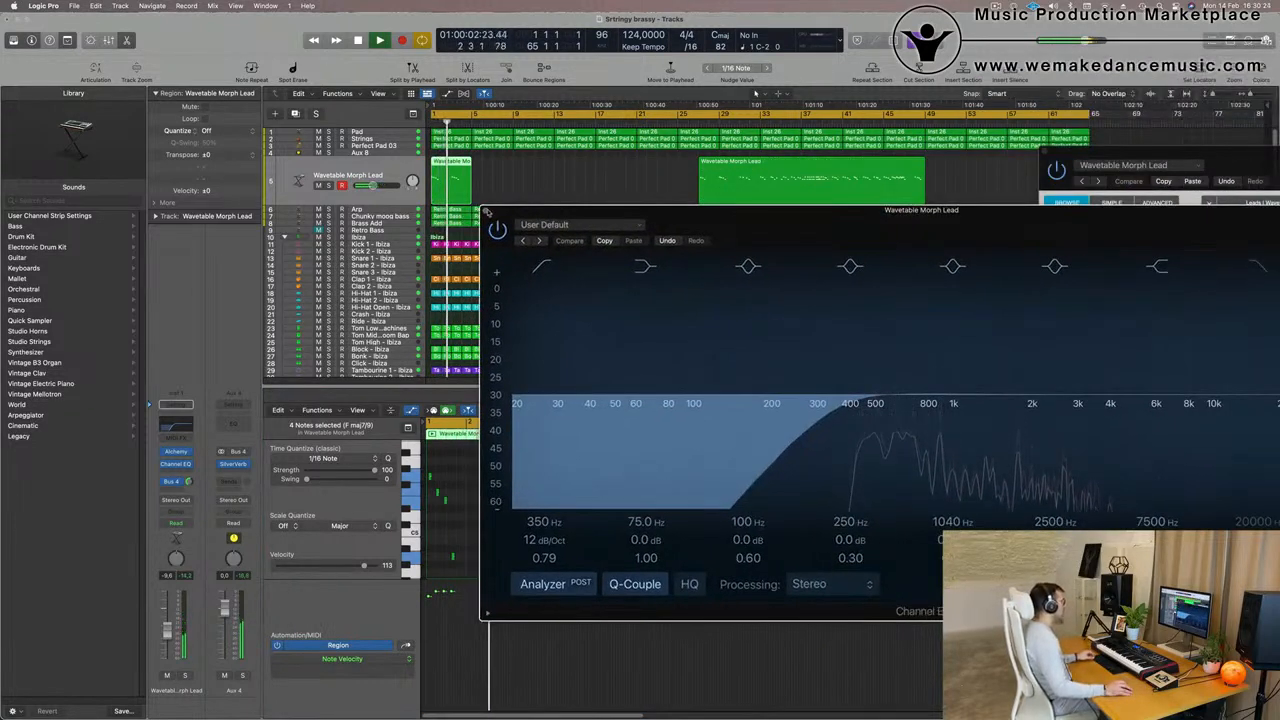
pyautogui.click(485, 210)
pyautogui.moveTo(1270, 150); pyautogui.dragTo(742, 164)
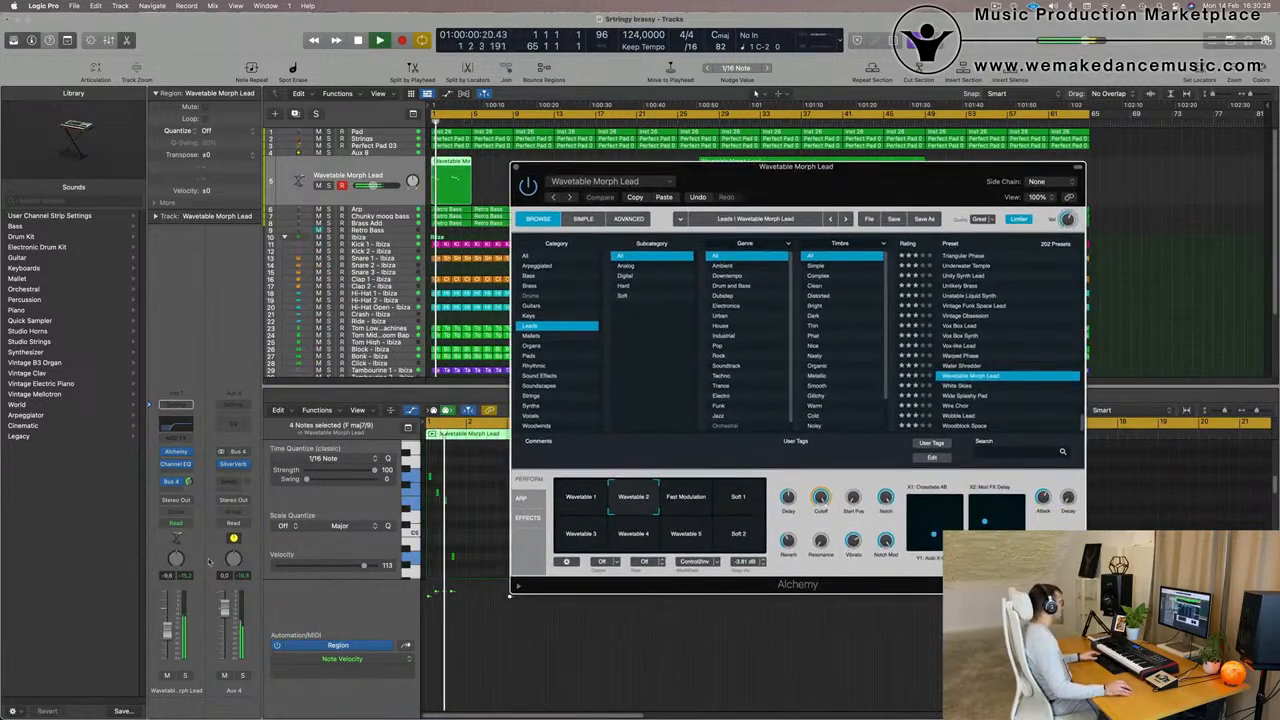
pyautogui.click(686, 497)
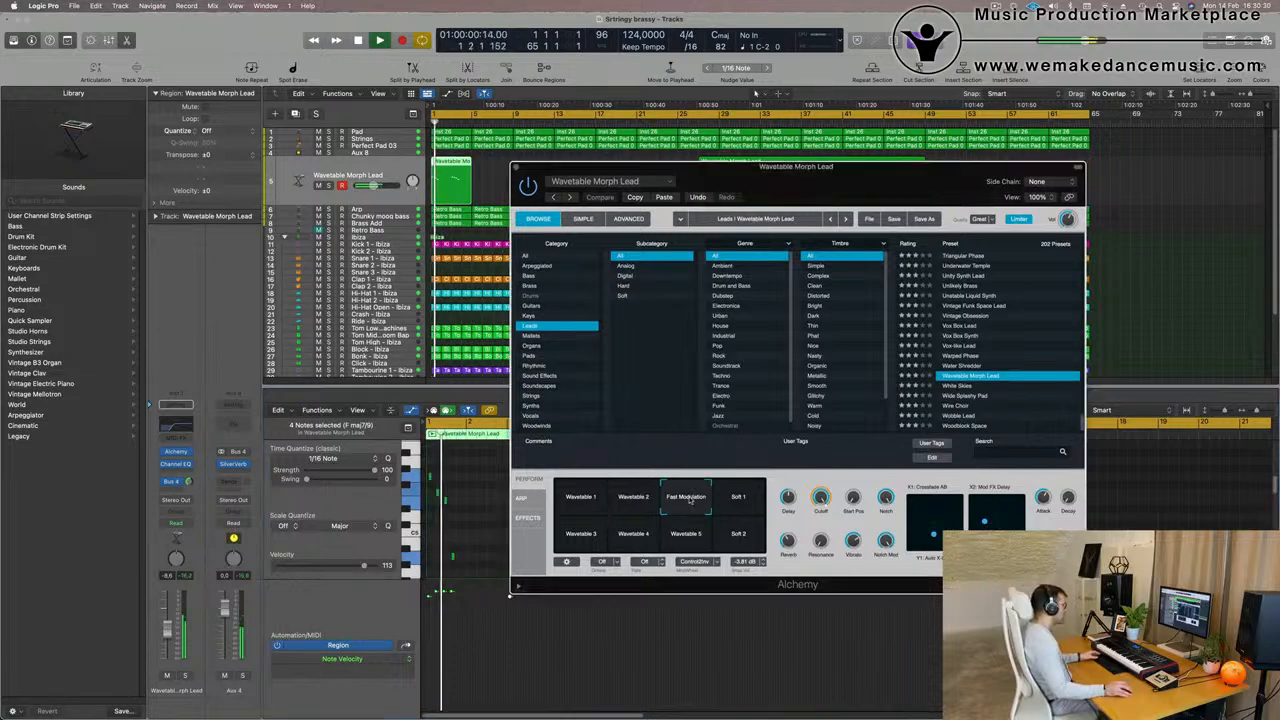
pyautogui.moveTo(766, 167); pyautogui.dragTo(706, 343)
# - Delete the long lead region and repeat the four-bar lead region across the arrangement up to bar 65
pyautogui.click(820, 192)
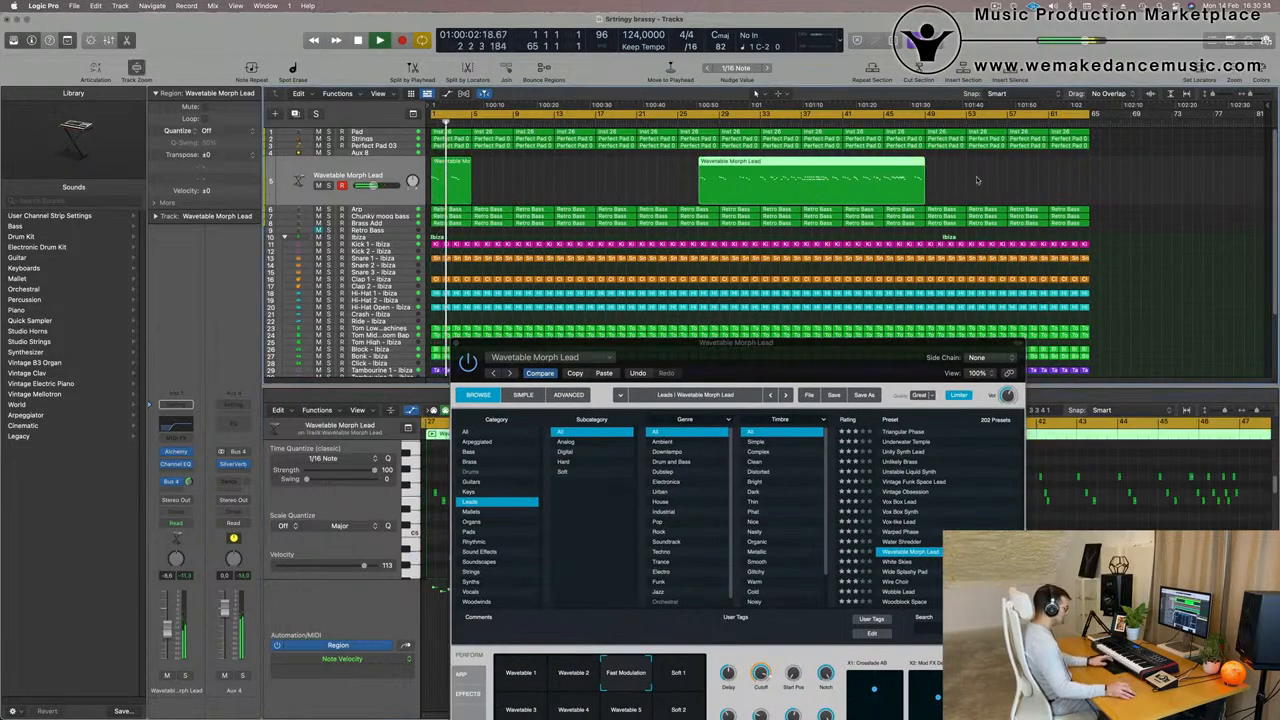
pyautogui.press('Delete')
pyautogui.click(451, 169)
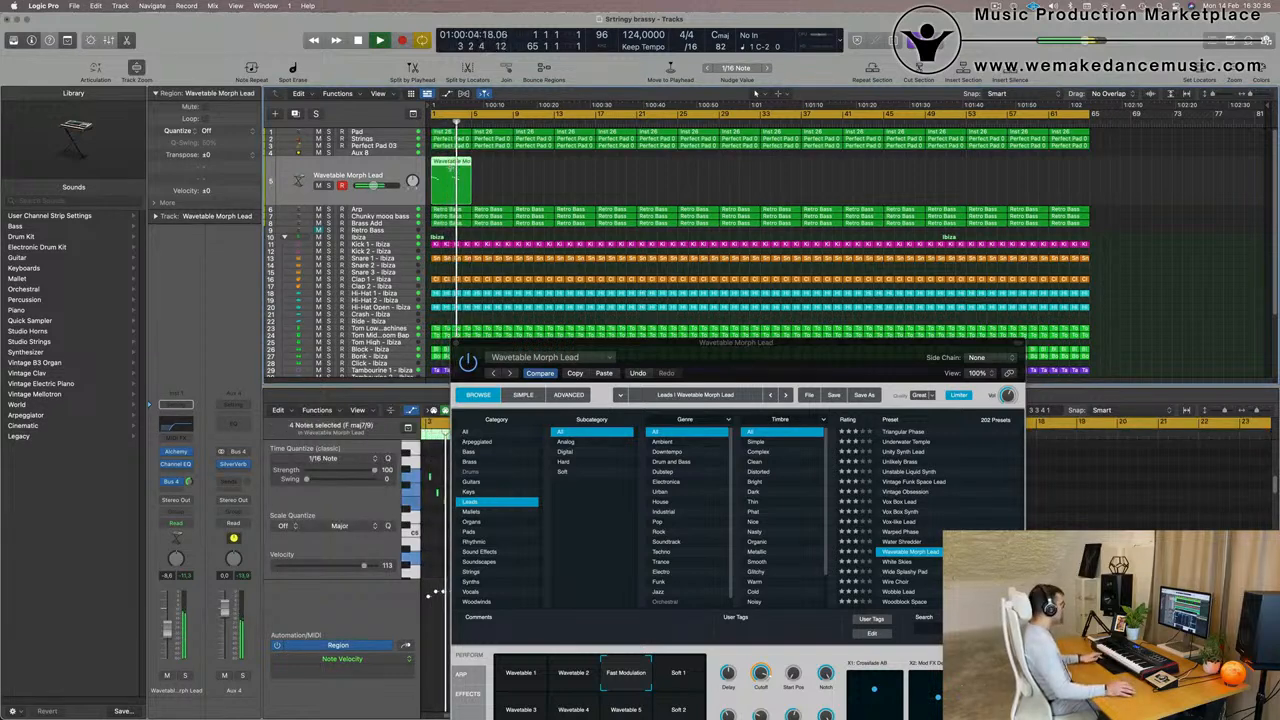
pyautogui.press('super+r')
pyautogui.press('super+r')
pyautogui.press('super+r')
pyautogui.press('super+r')
pyautogui.press('super+r')
pyautogui.press('super+r')
pyautogui.press('super+r')
pyautogui.press('super+r')
pyautogui.press('super+r')
pyautogui.press('super+r')
pyautogui.press('super+r')
pyautogui.press('super+r')
pyautogui.press('super+r')
pyautogui.press('super+r')
pyautogui.press('super+r')
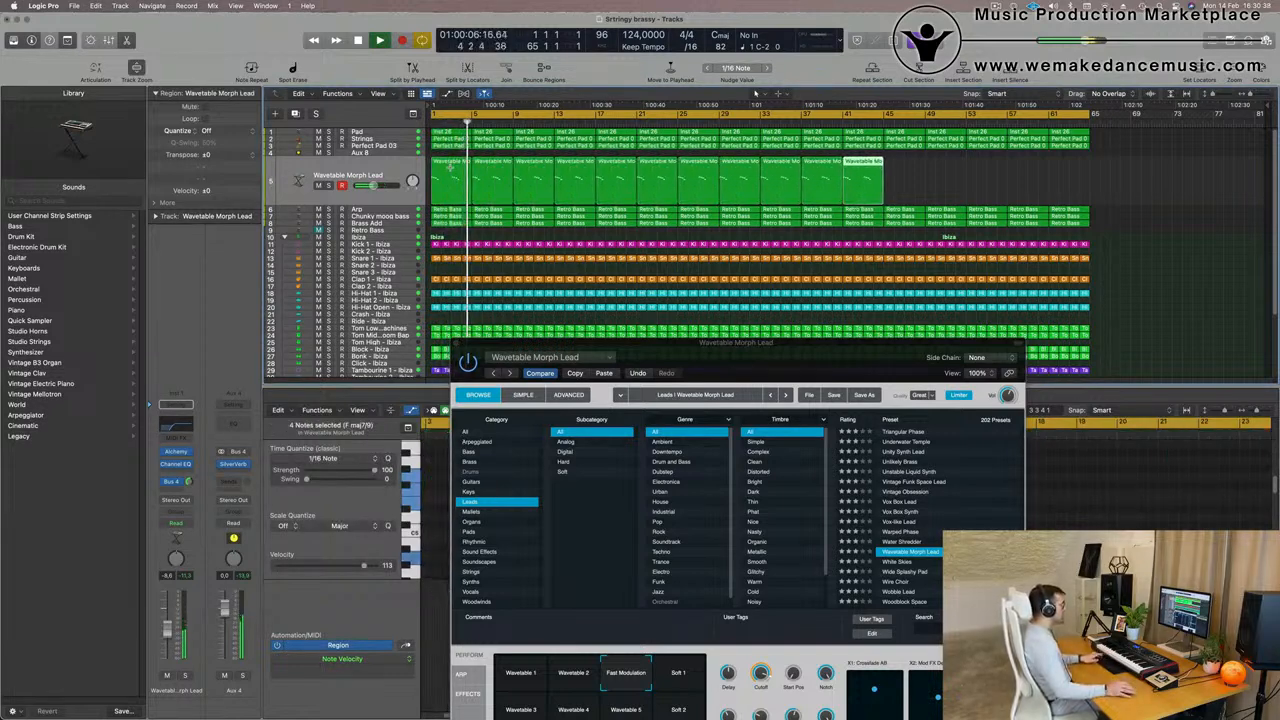
pyautogui.press('super+r')
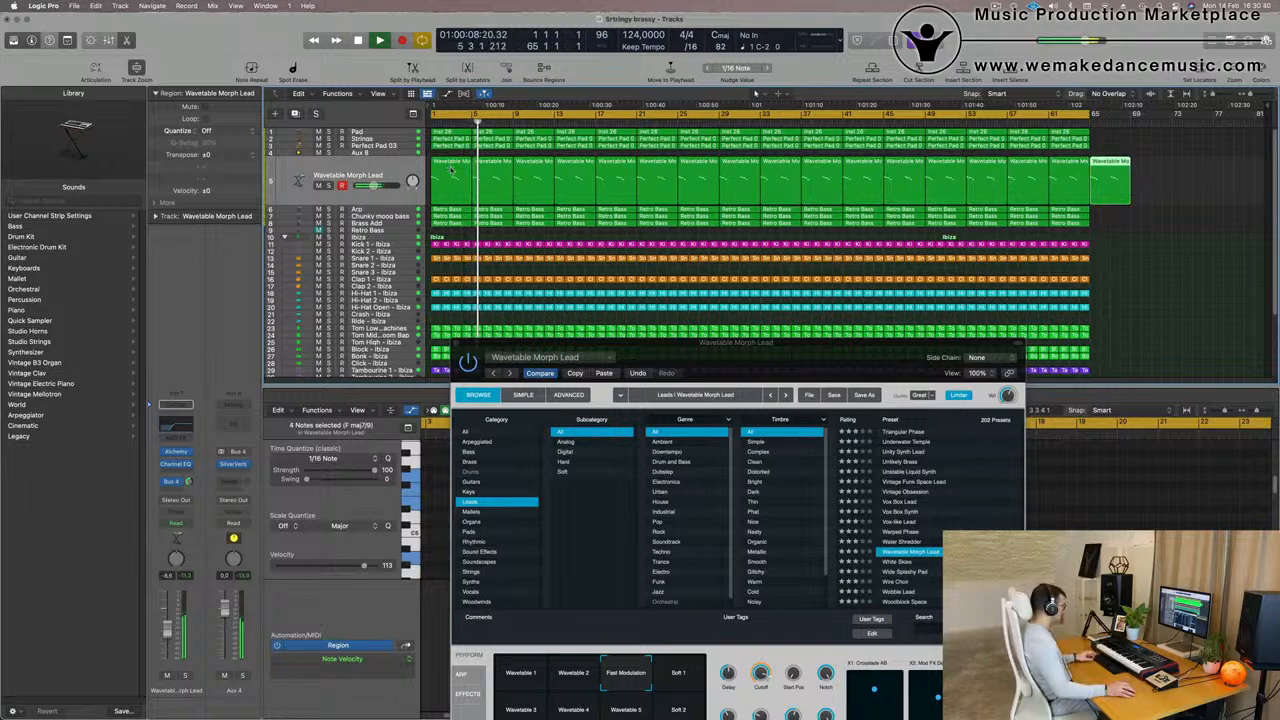
# - Audition the Soft 1, Wavetable 3, 4, 5 and 2 snapshots from the start, and return to Fast Modulation
pyautogui.press('Return')
pyautogui.moveTo(737, 370); pyautogui.dragTo(719, 172)
pyautogui.press('Return')
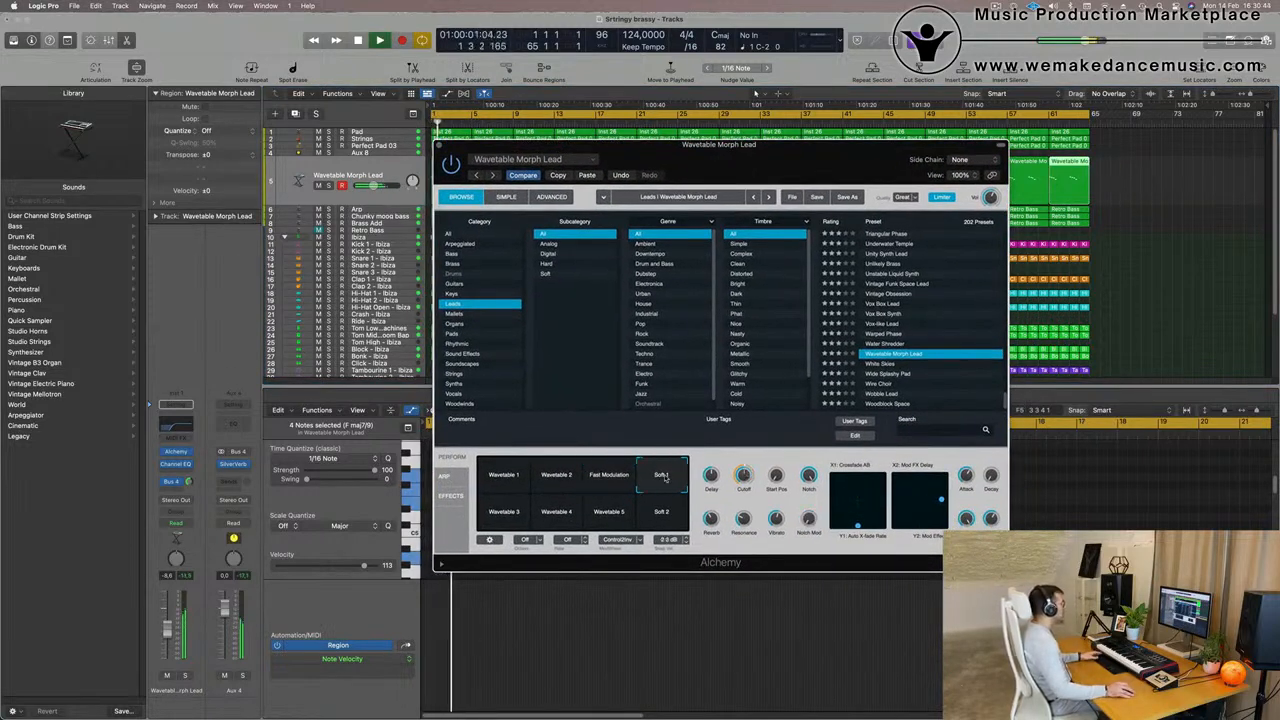
pyautogui.click(505, 512)
pyautogui.press('Return')
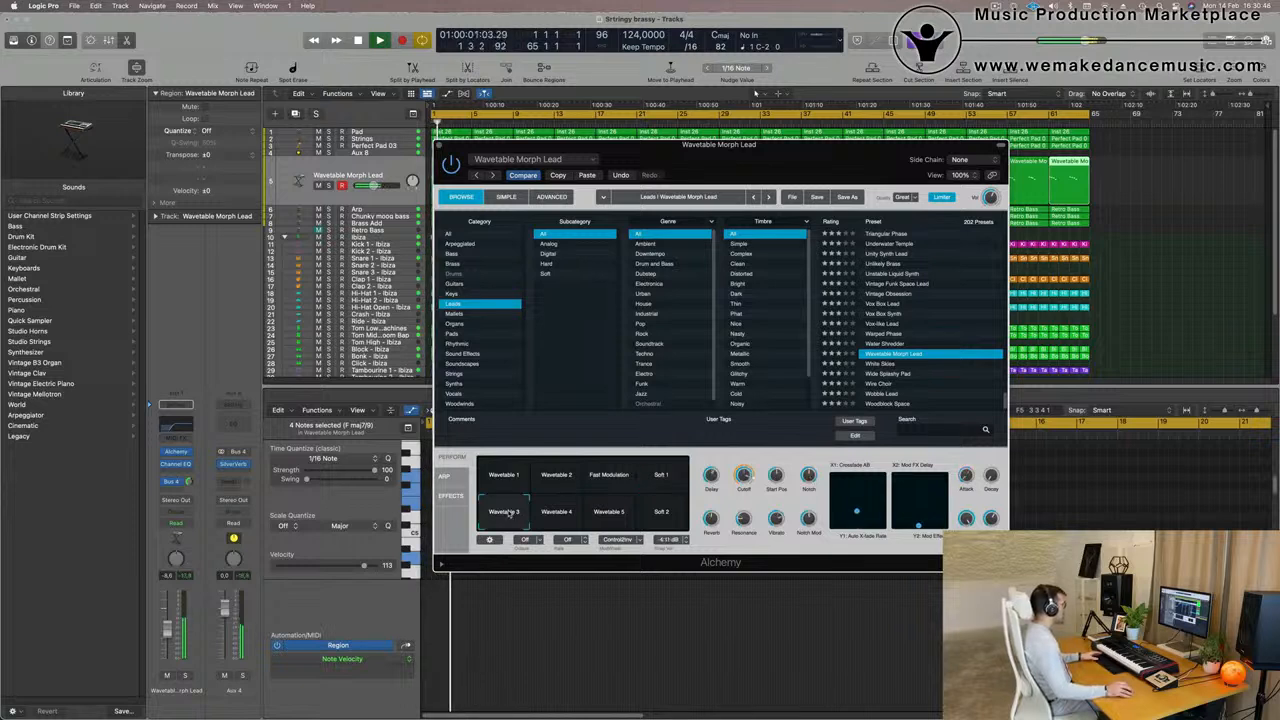
pyautogui.click(555, 513)
pyautogui.press('Return')
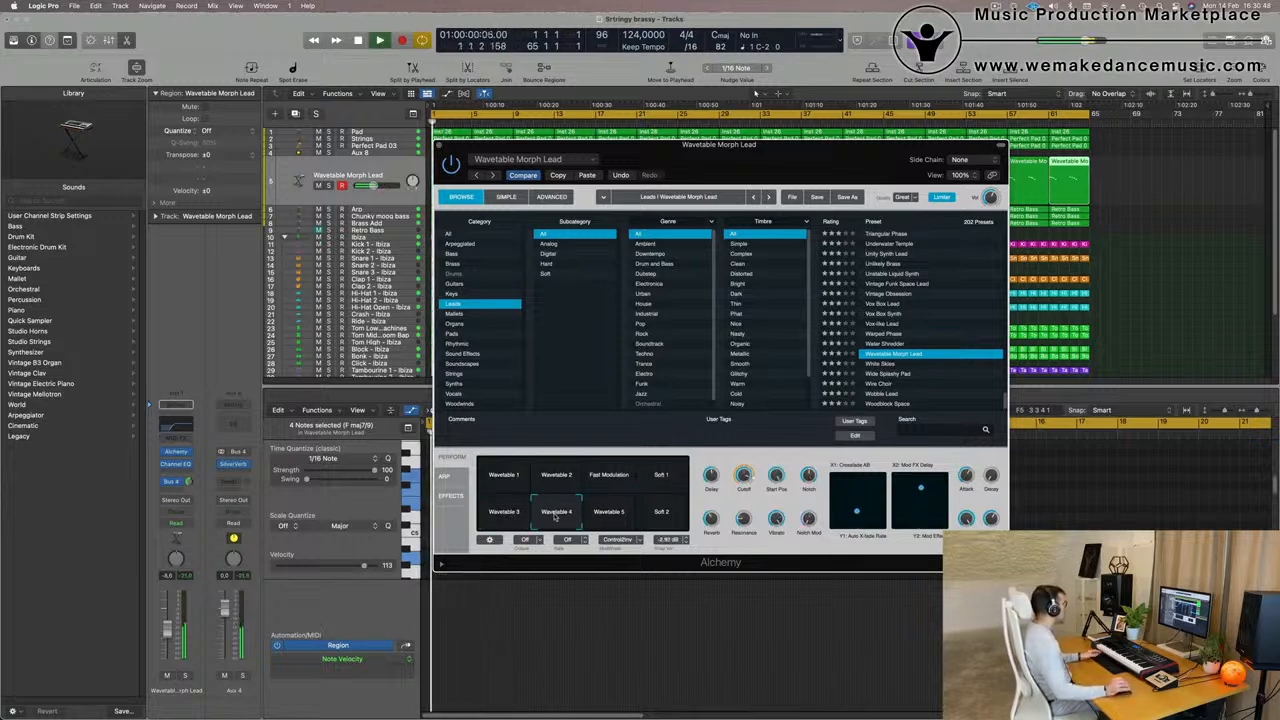
pyautogui.click(610, 513)
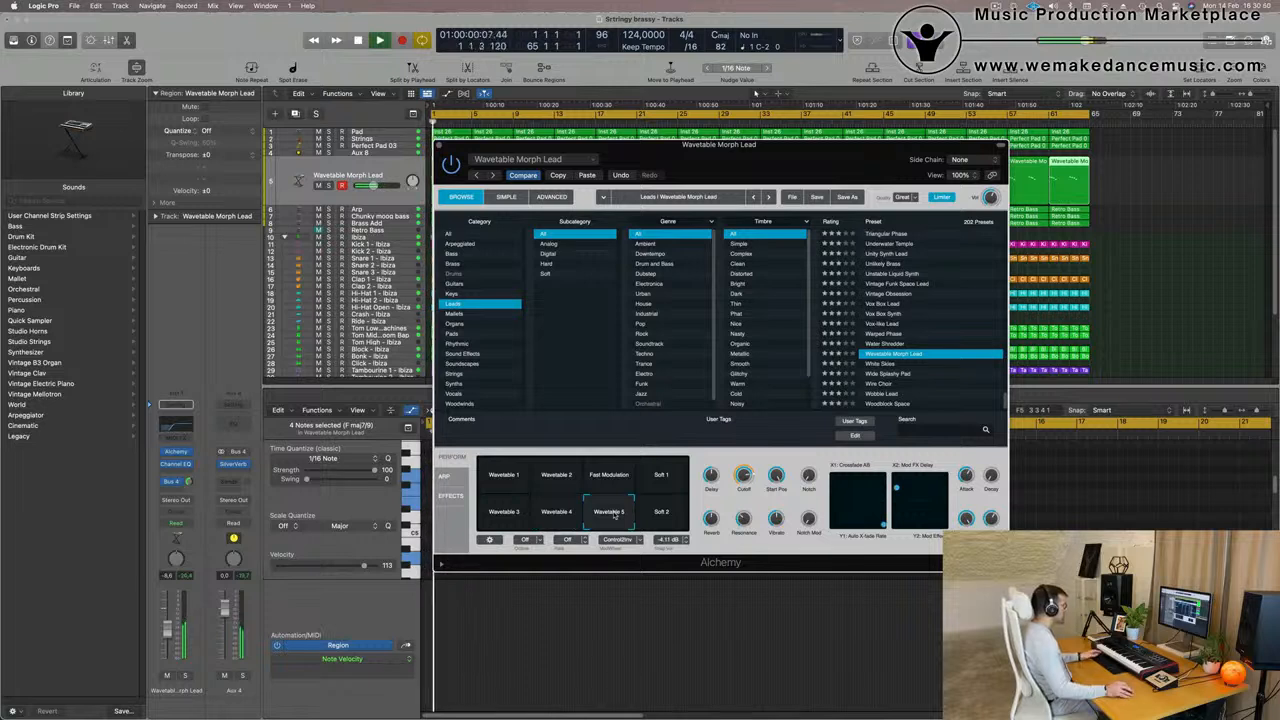
pyautogui.press('Return')
pyautogui.click(550, 478)
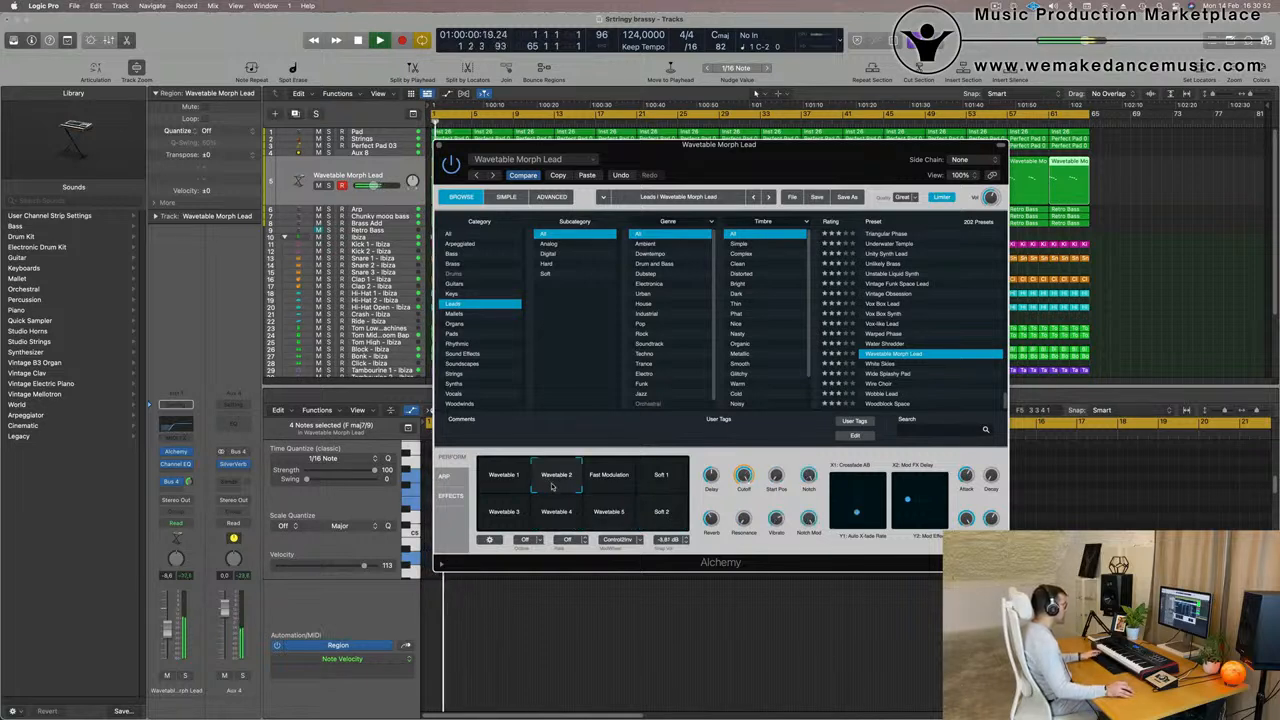
pyautogui.press('Return')
pyautogui.click(605, 477)
pyautogui.press('space')
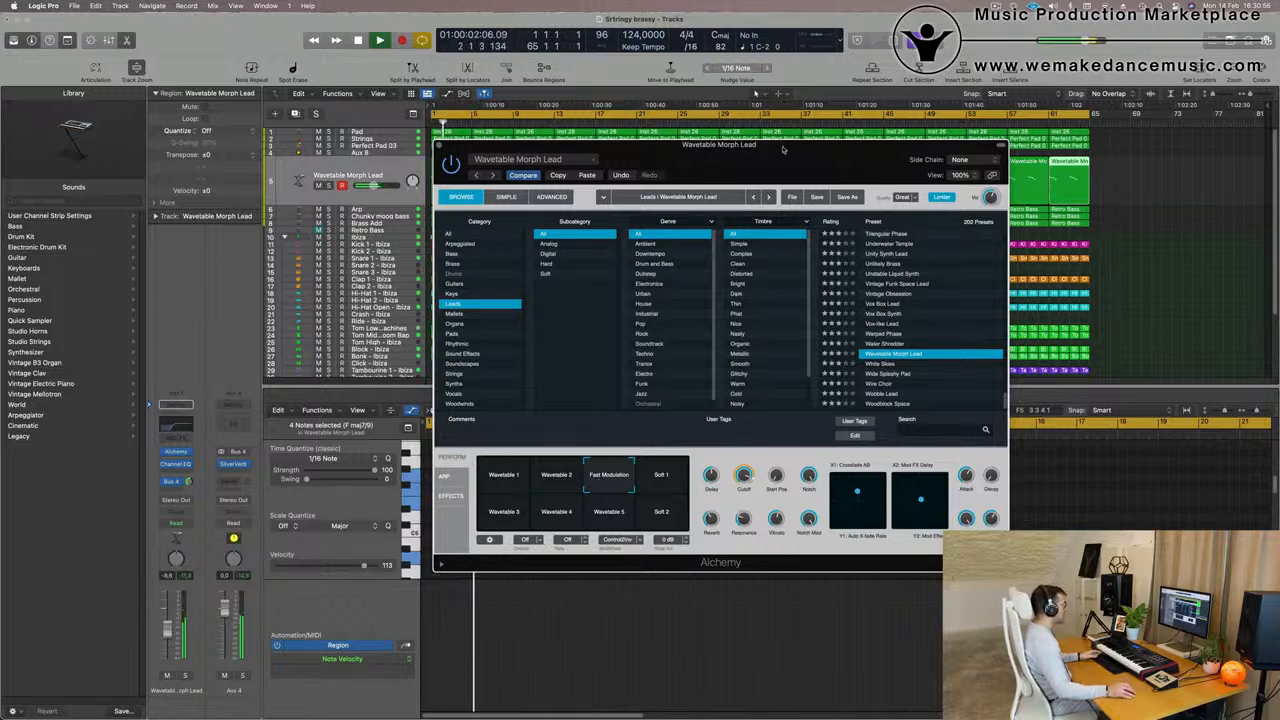
# - Lower the Wavetable Morph Lead volume to about -10.6 dB and adjust the Alchemy Cutoff during playback
pyautogui.moveTo(783, 149); pyautogui.dragTo(904, 99)
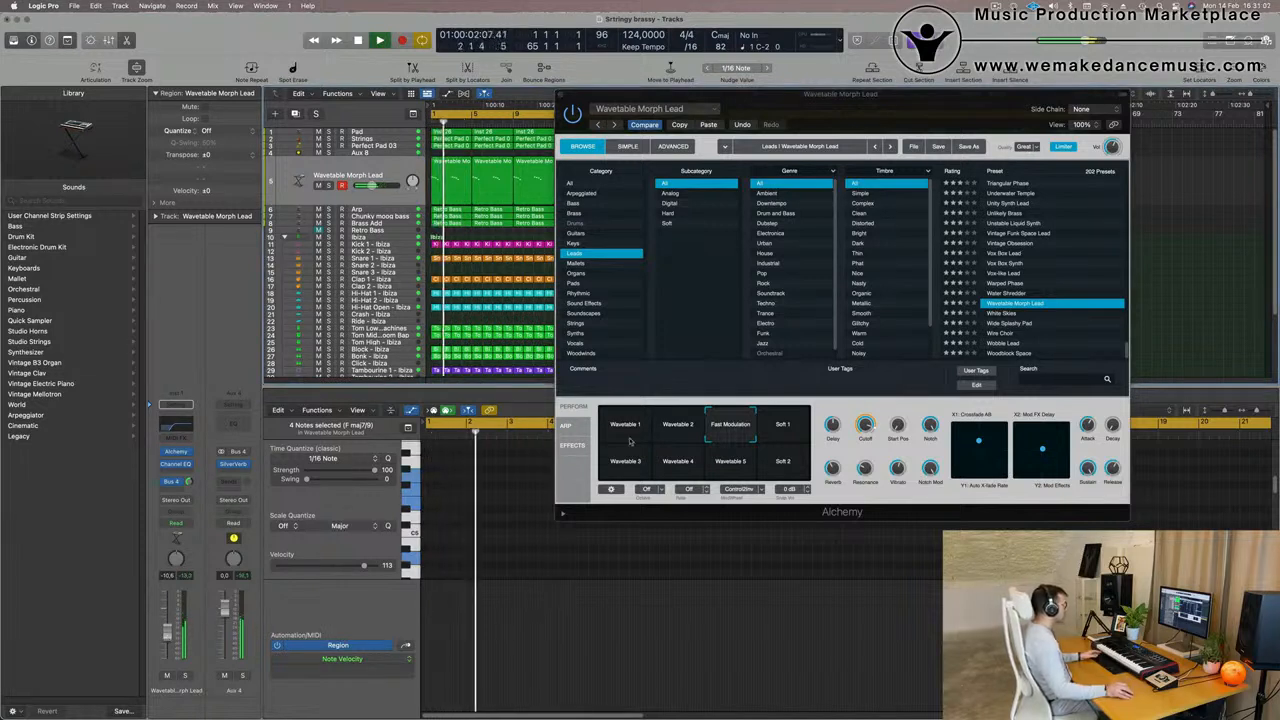
pyautogui.moveTo(867, 427); pyautogui.dragTo(871, 474)
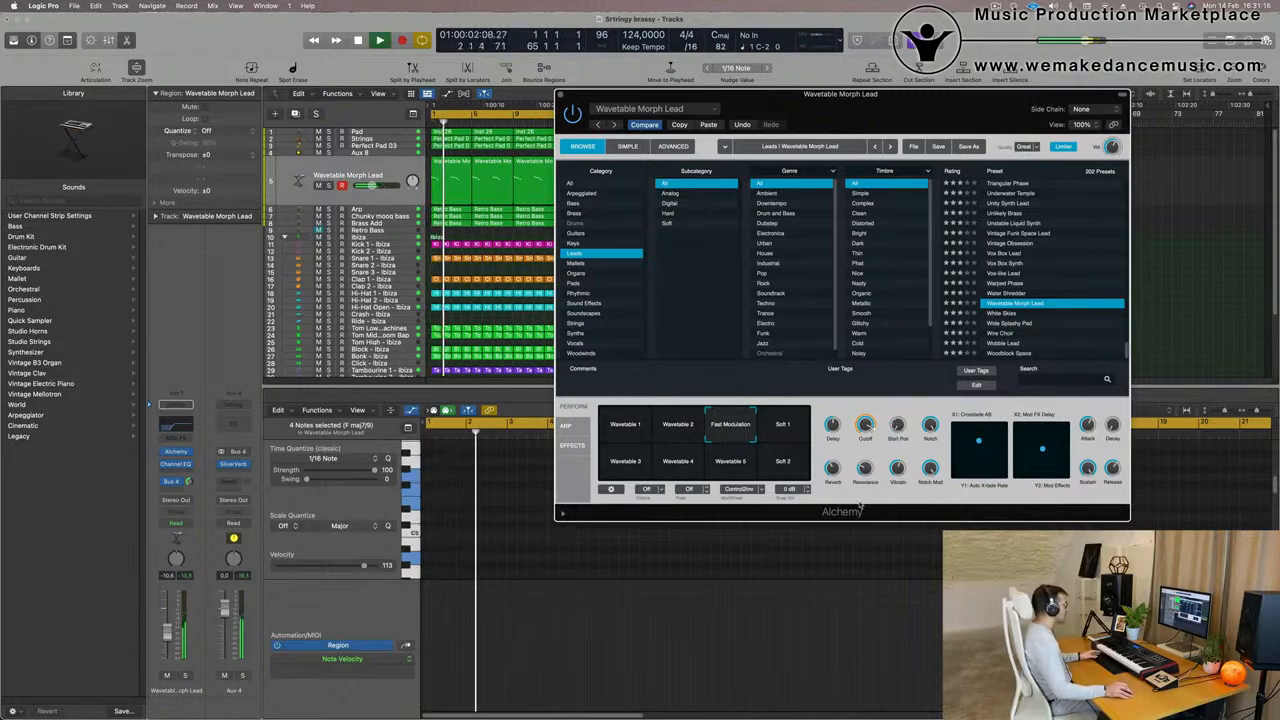
# - Lower the Wavetable Morph Lead volume to about -12.4 dB and set the Alchemy Cutoff to about 79% while playing from the start
pyautogui.moveTo(912, 118); pyautogui.dragTo(889, 190)
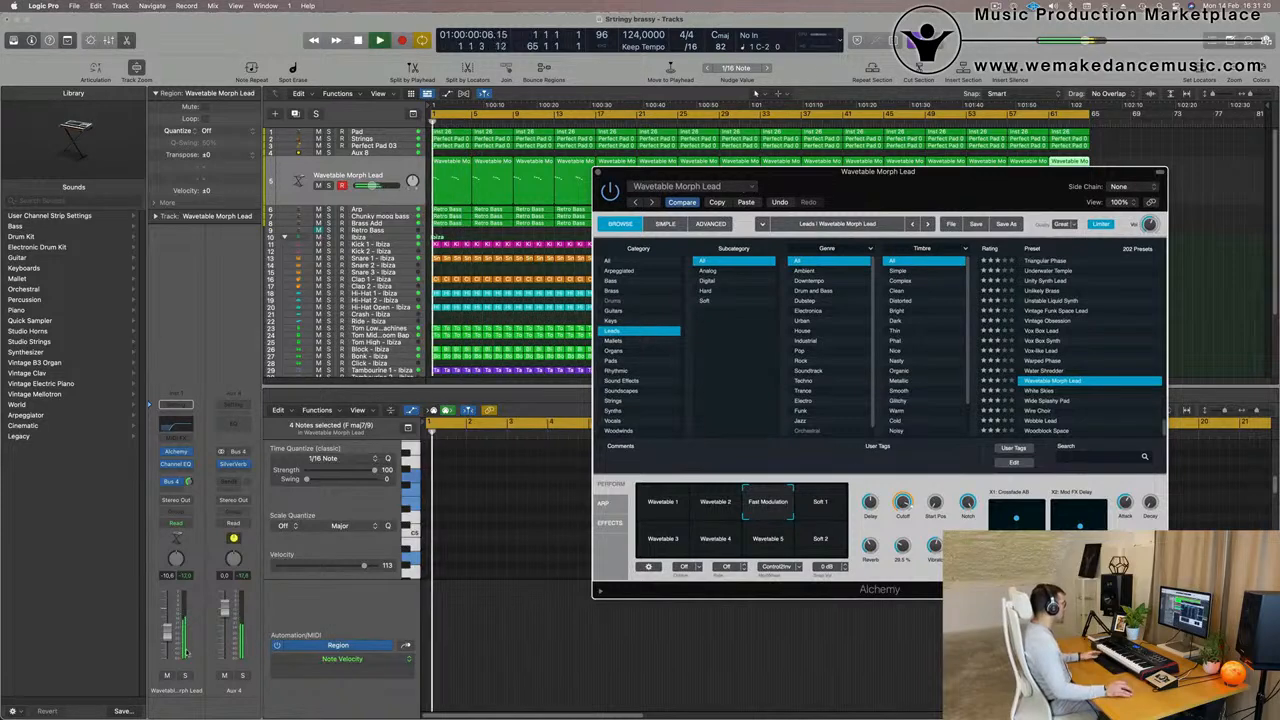
pyautogui.moveTo(166, 641); pyautogui.dragTo(166, 645)
pyautogui.press('Return')
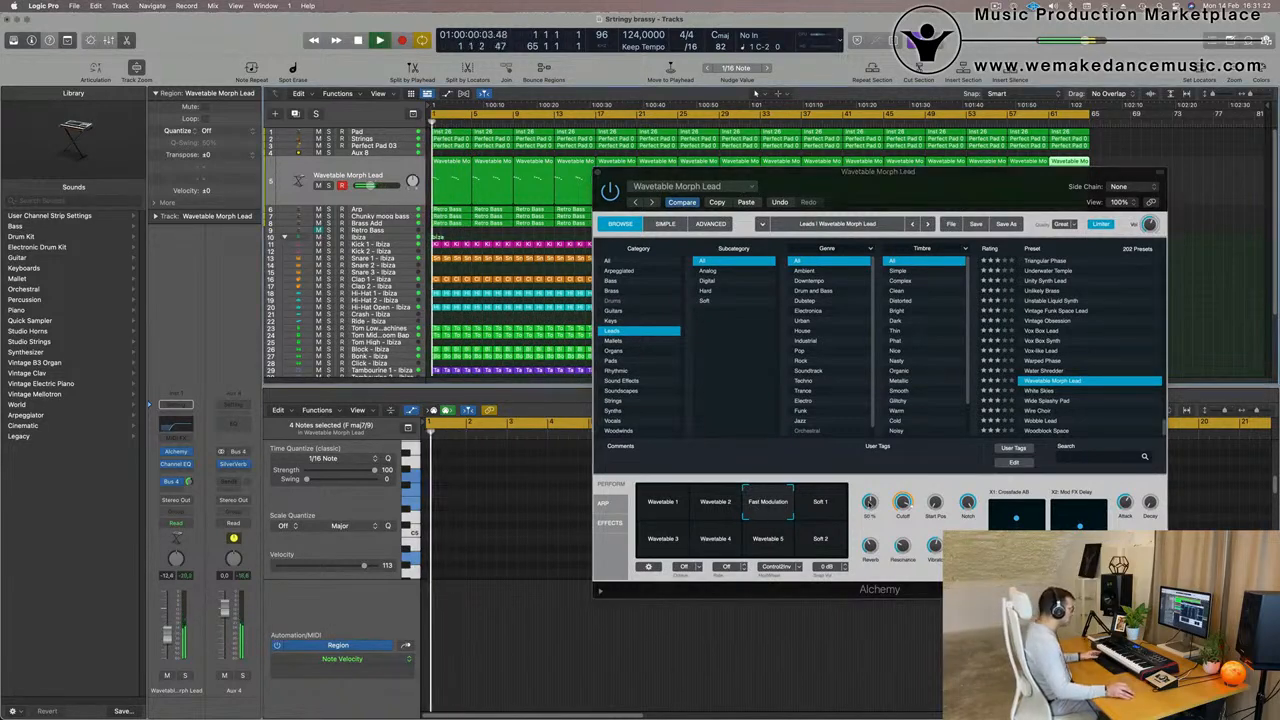
pyautogui.moveTo(903, 508); pyautogui.dragTo(905, 500)
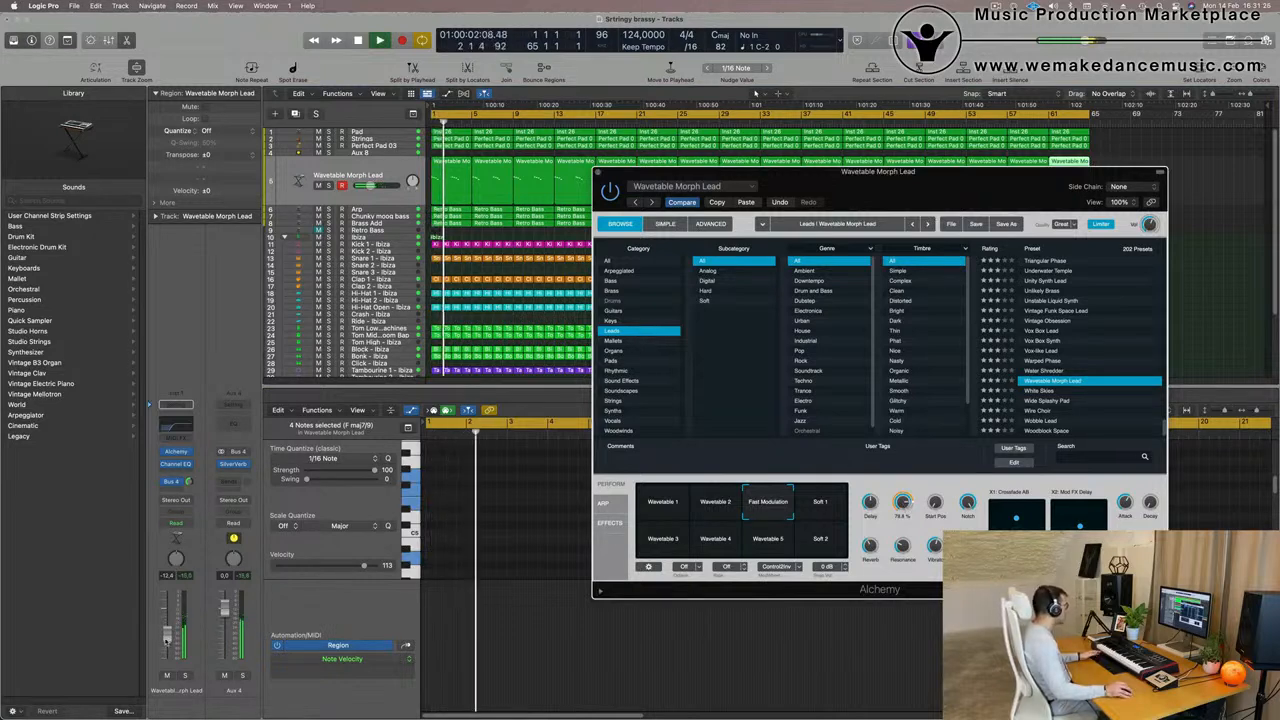
# - Close the Wavetable Morph Lead's Alchemy window and return to the track list during playback
pyautogui.moveTo(840, 190); pyautogui.dragTo(743, 237)
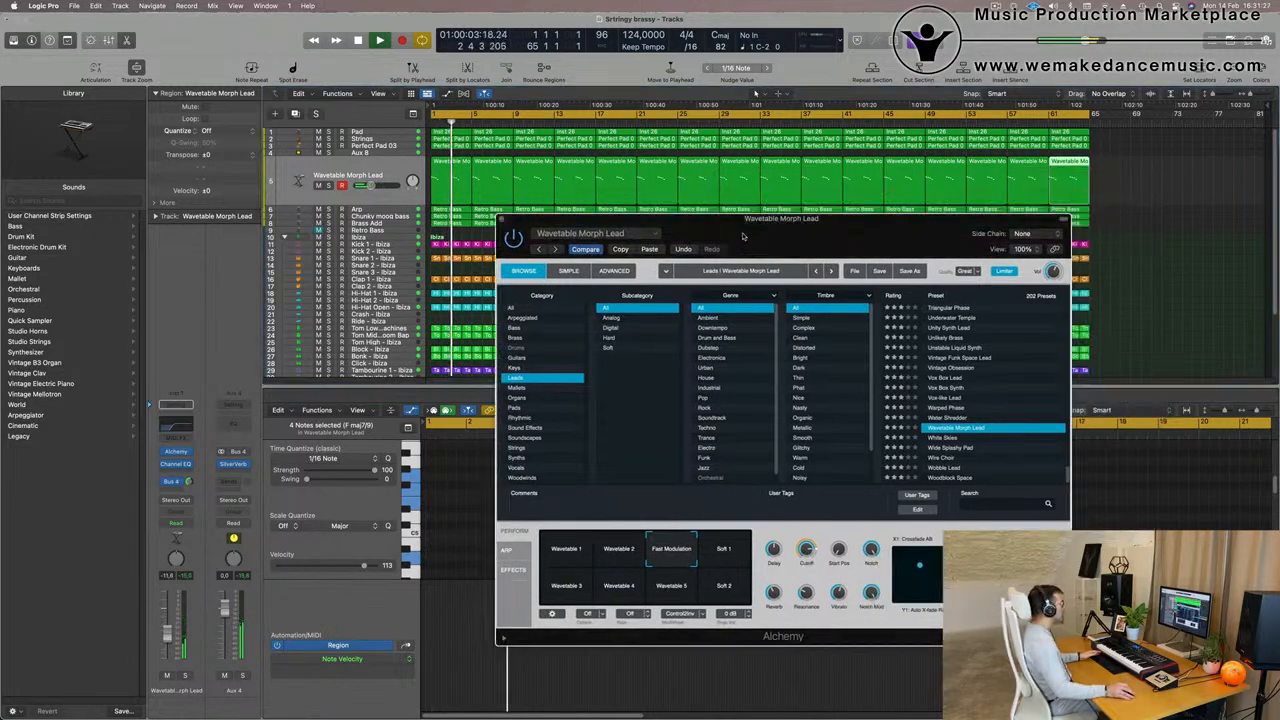
pyautogui.click(503, 219)
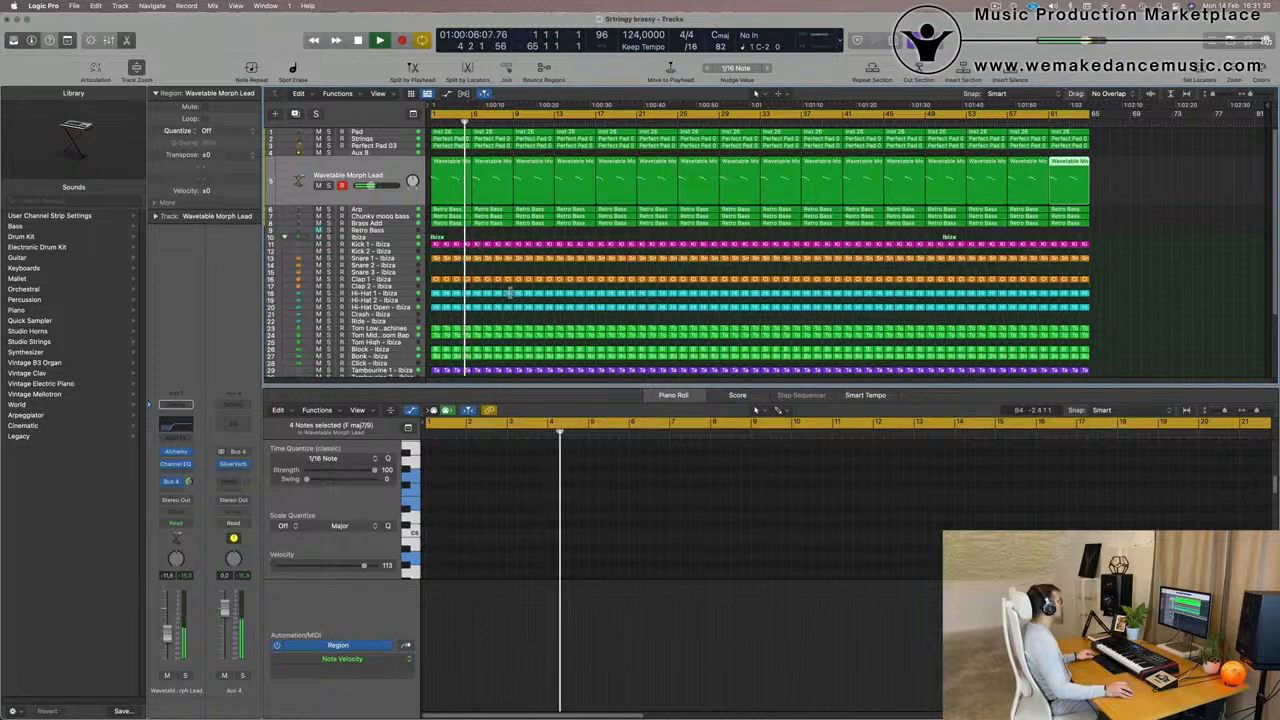
pyautogui.scroll(1, 510, 289)
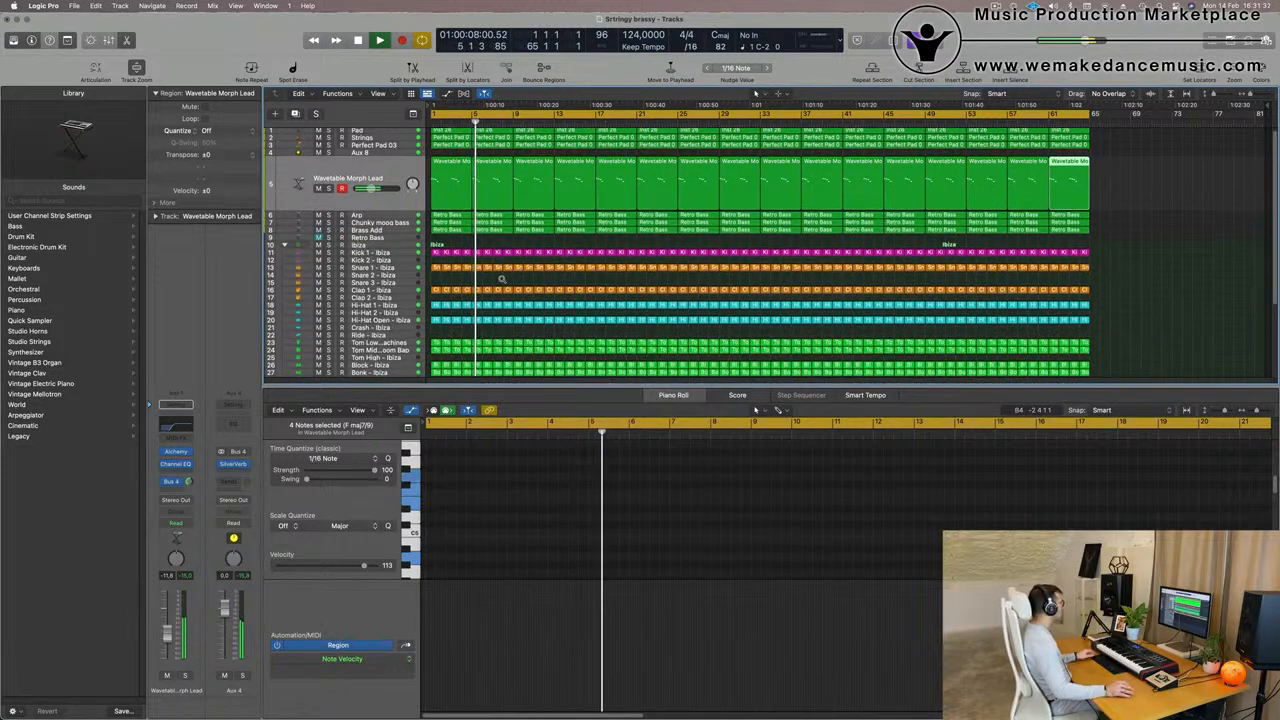
pyautogui.scroll(1, 486, 277)
pyautogui.scroll(-1, 474, 128)
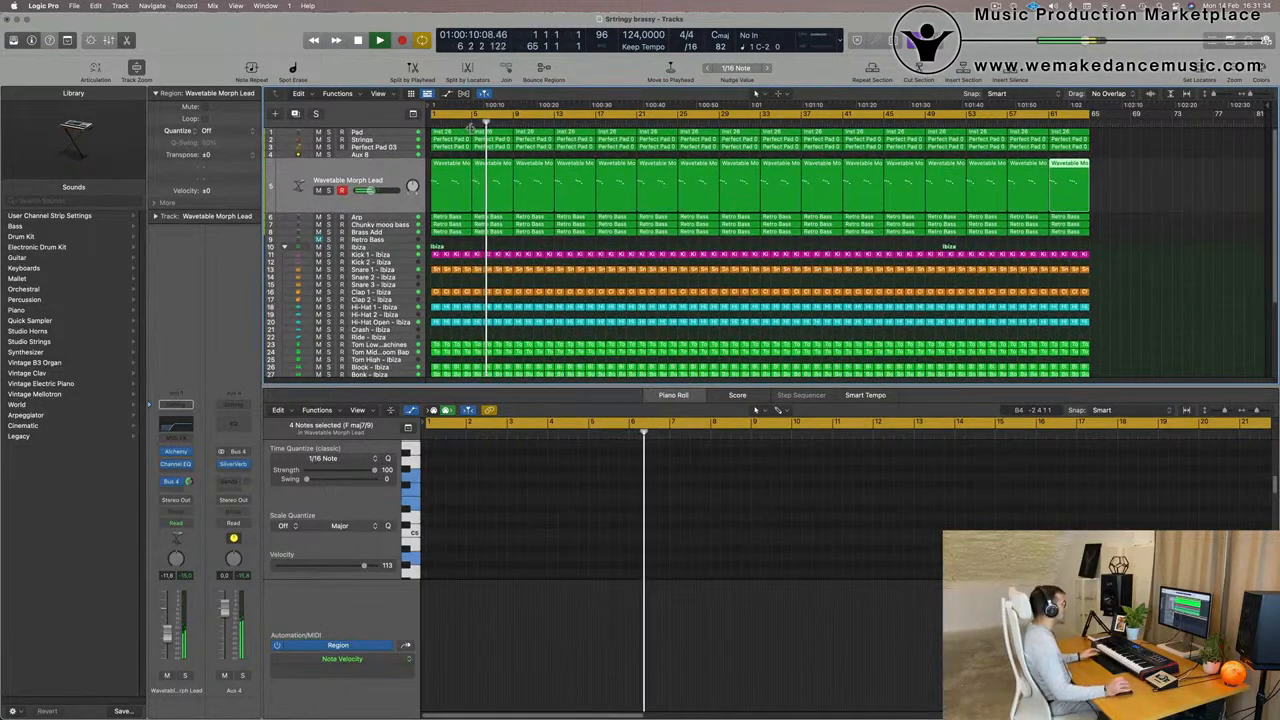